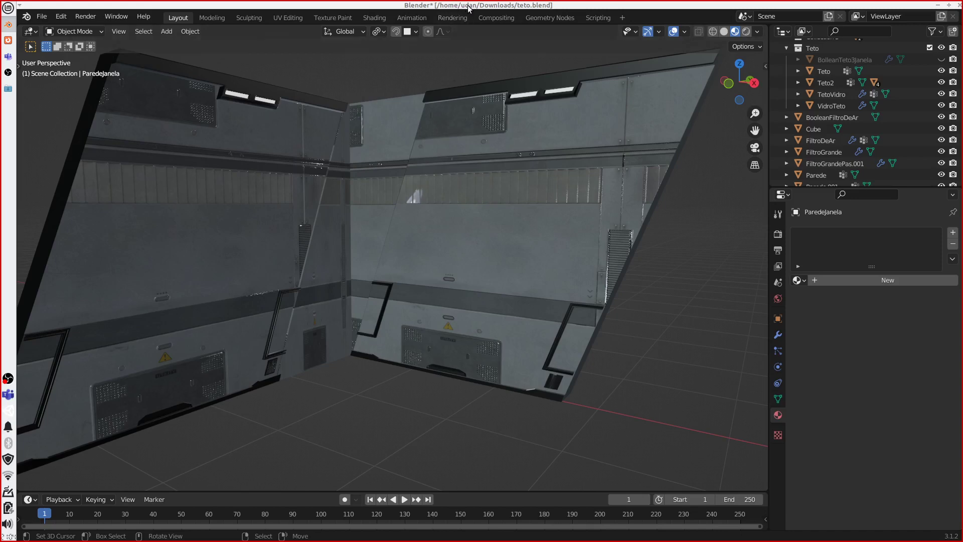
Step: Resize the Blender window so it fills the screen area beside the meeting chat
left_click_drag(468, 8, 20, 201)
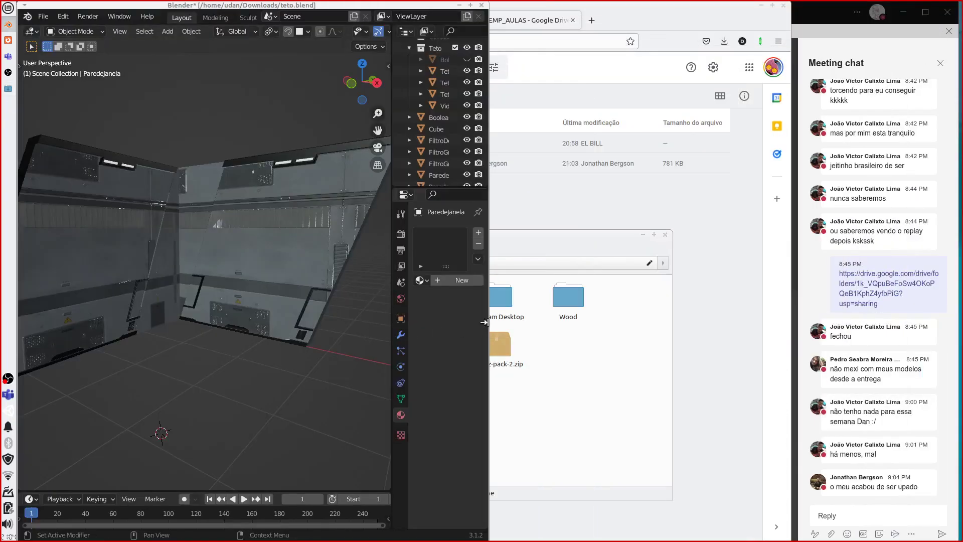
left_click_drag(489, 323, 788, 336)
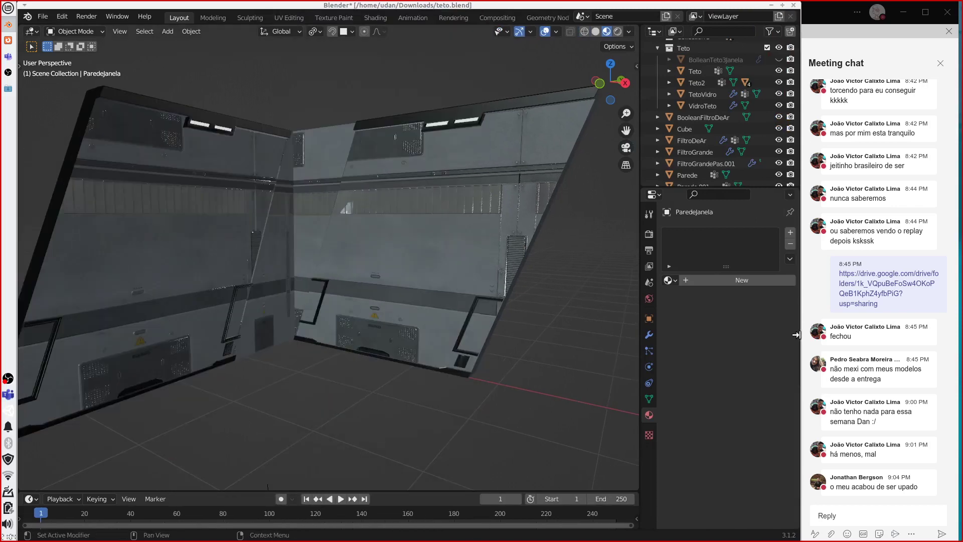
left_click_drag(787, 336, 795, 336)
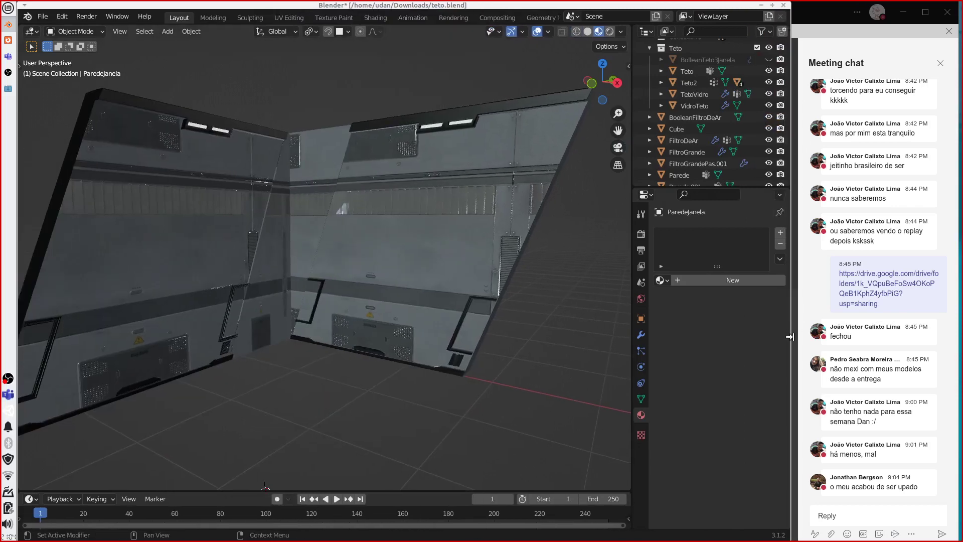
Step: Examine the plain wall, the window wall and the ceiling pieces of the scene
scroll(474, 351, "down", 3)
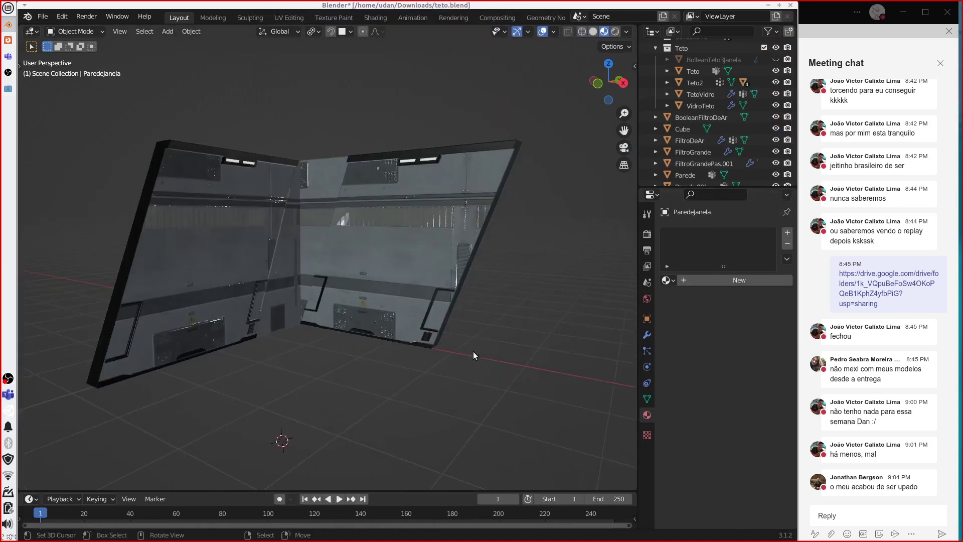
middle_click_drag(442, 361, 402, 368)
left_click(327, 308)
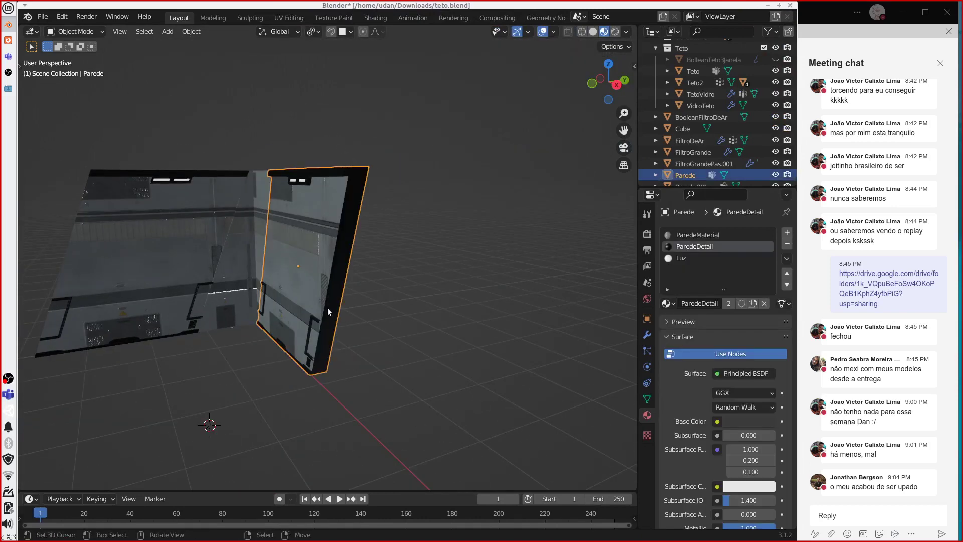
key("KP_Divide")
key("KP_Divide")
scroll(321, 314, "down", 6)
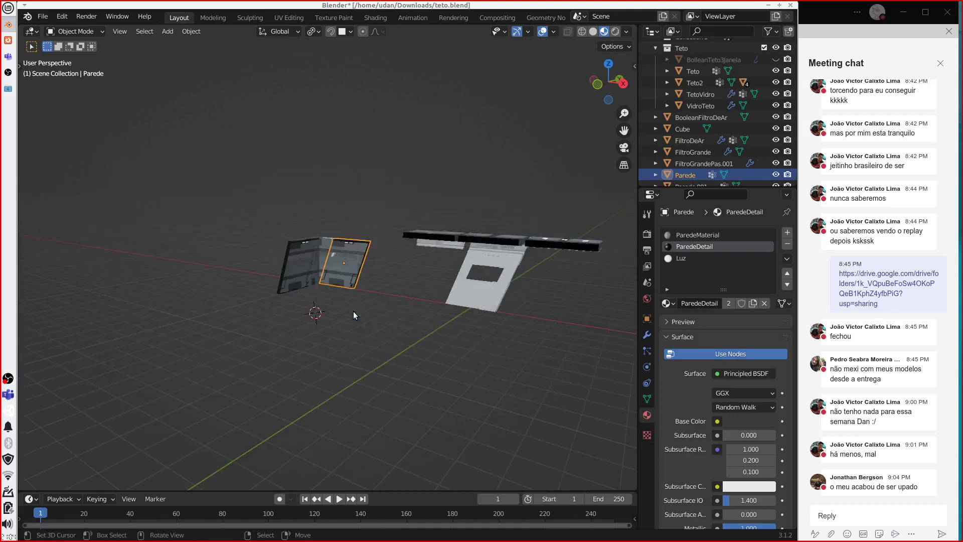
left_click(485, 244)
middle_click_drag(520, 268, 479, 259, "shift")
left_click(477, 258)
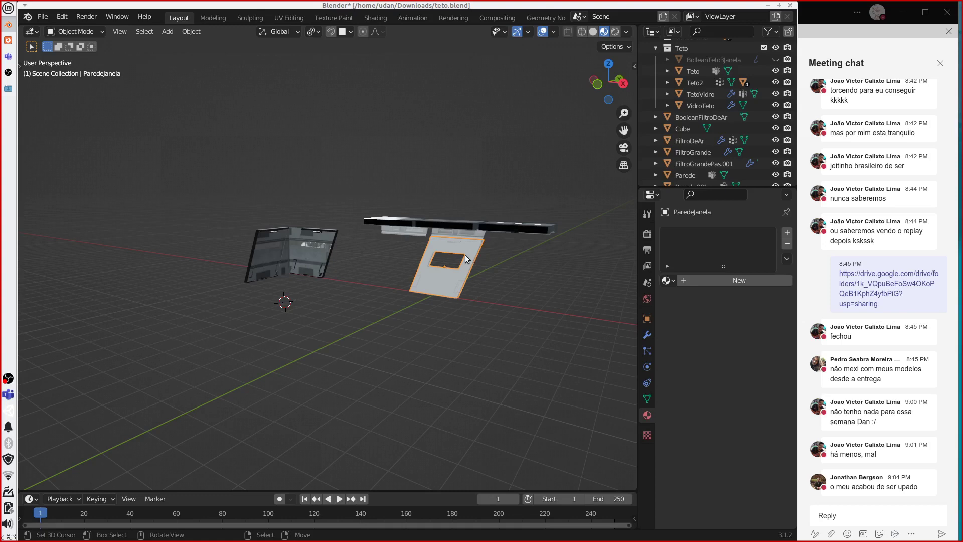
scroll(465, 254, "up", 1)
left_click(315, 255)
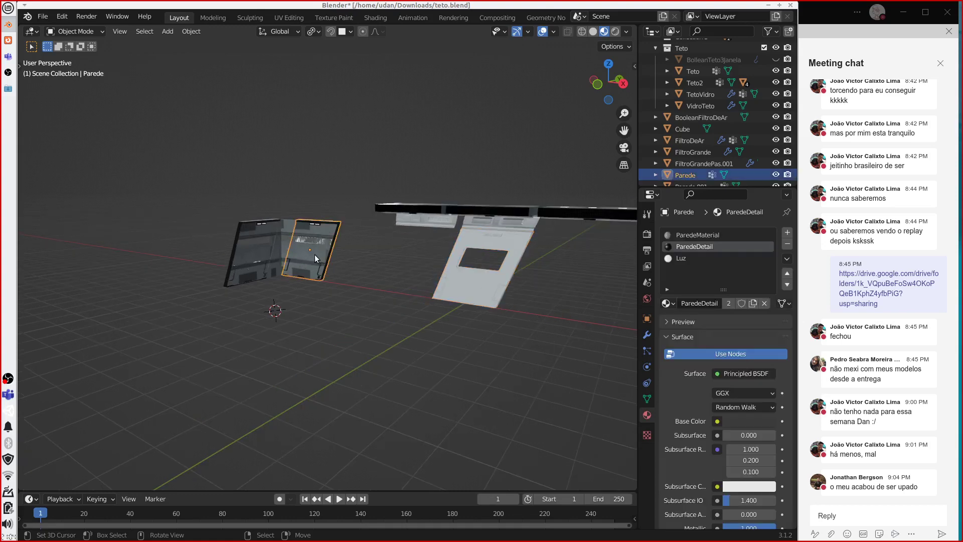
Step: Isolate the corner piece named Cube, between the two textured walls, in local view
left_click(281, 240)
scroll(286, 261, "up", 3)
middle_click_drag(267, 270, 338, 293)
scroll(264, 257, "up", 4)
key("Left")
scroll(369, 308, "up", 3)
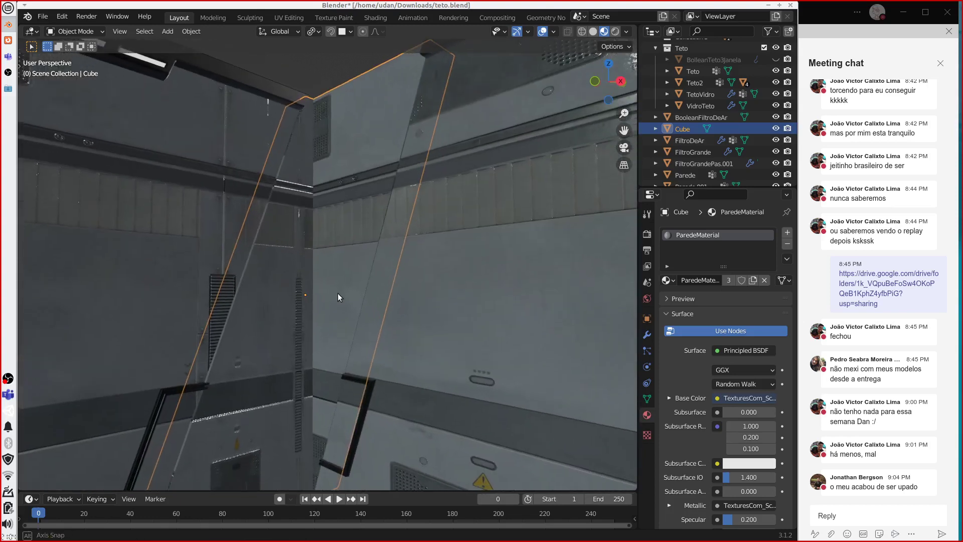
key("KP_Divide")
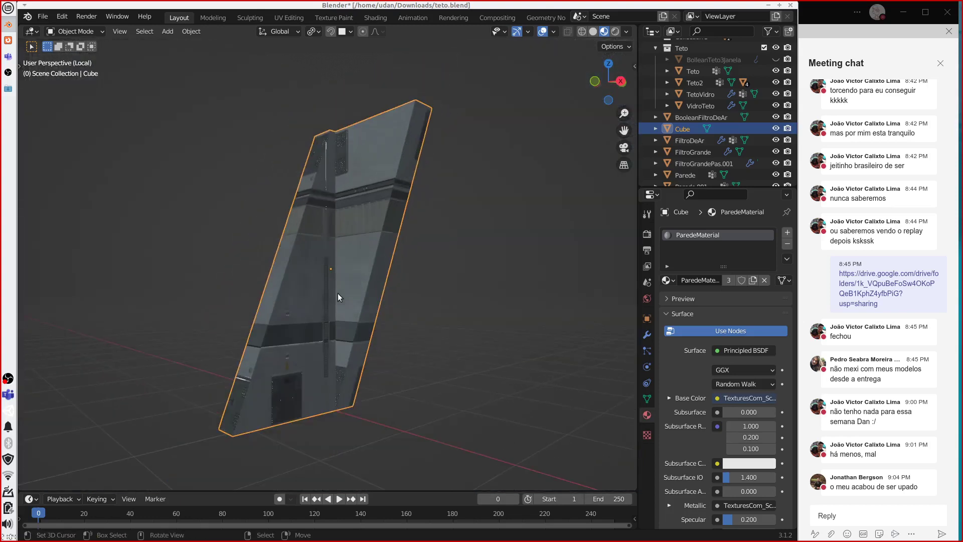
scroll(338, 293, "up", 1)
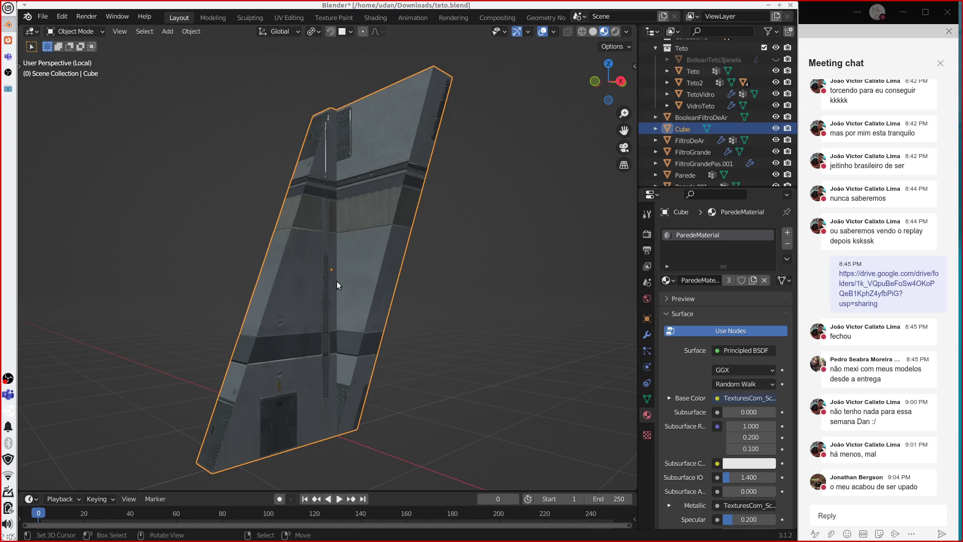
Step: Snap the 3D cursor to the midpoint of the corner piece's vertical inner edge, using its upper and lower vertices
key("Tab")
left_click(337, 278)
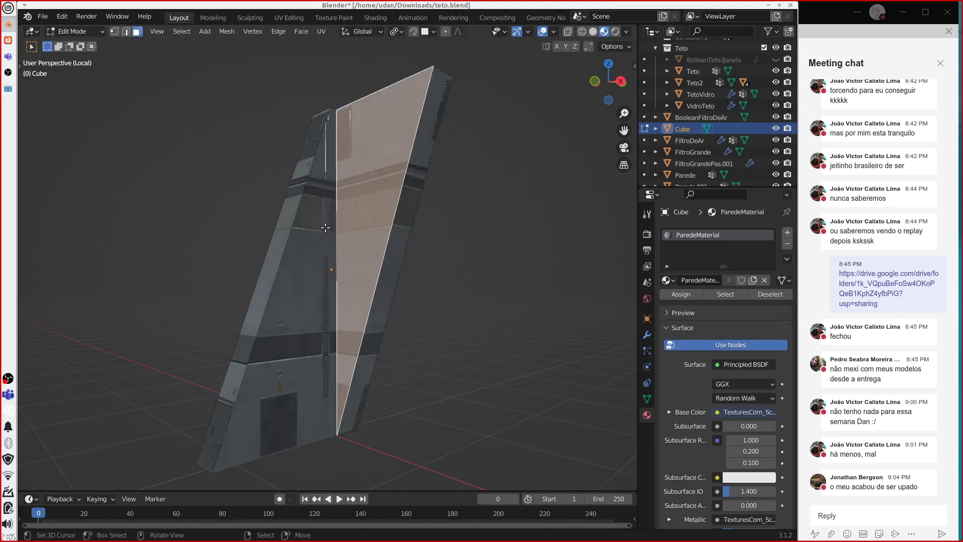
left_click(115, 31)
left_click(330, 107)
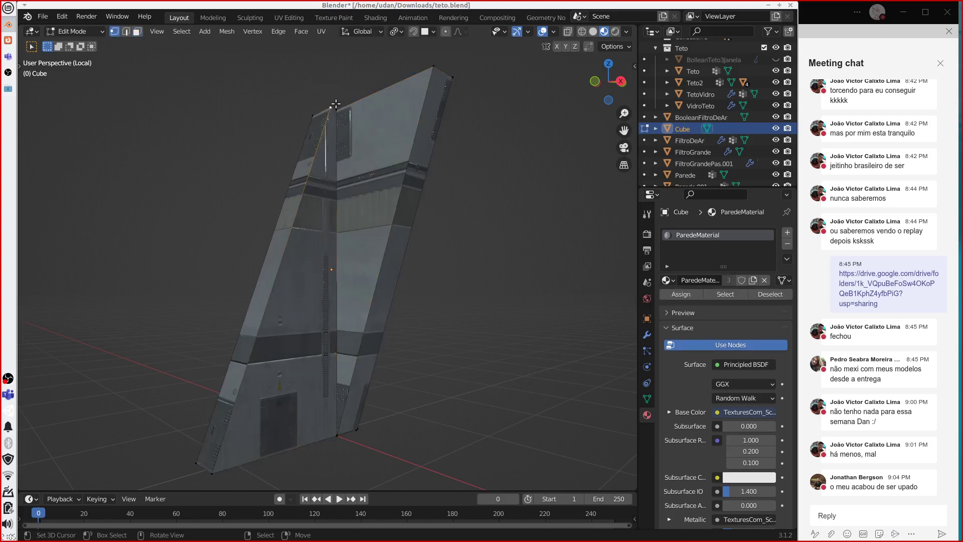
left_click(336, 109)
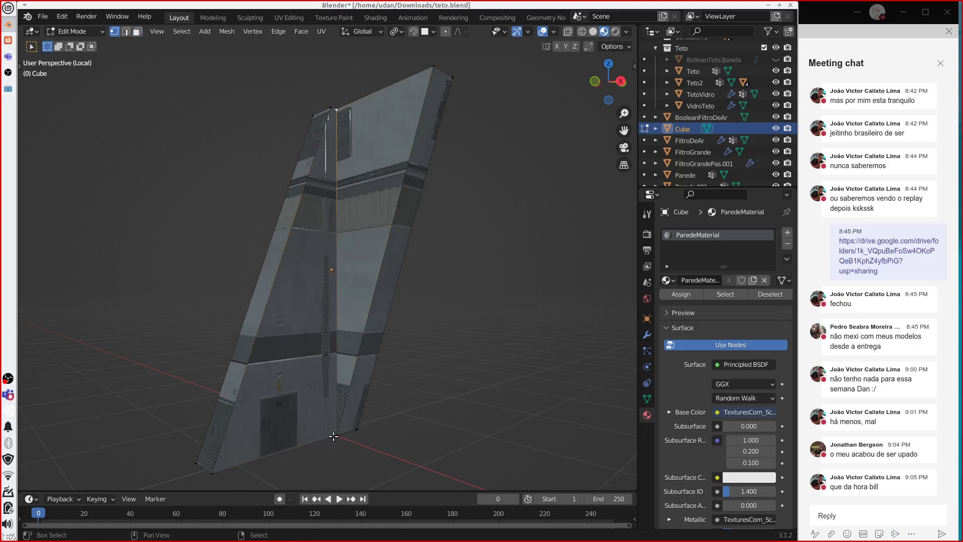
left_click(337, 434, "shift")
key("shift+s")
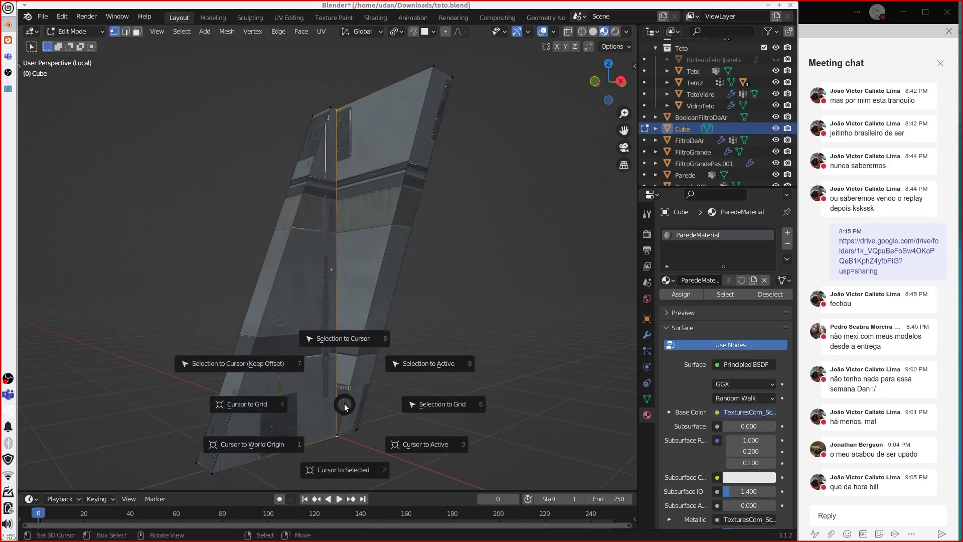
left_click(349, 470)
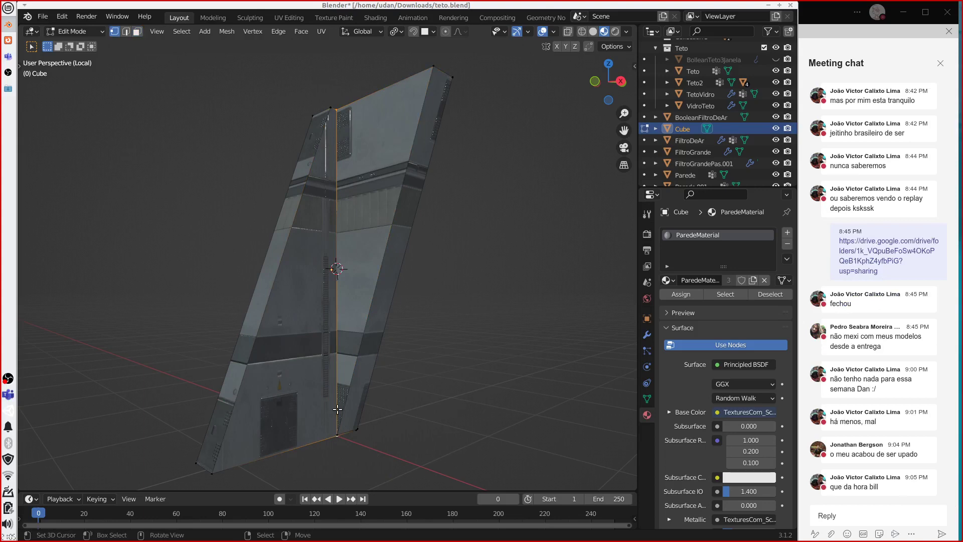
Step: Add a cylinder mesh as a separate object at the 3D cursor
key("shift+a")
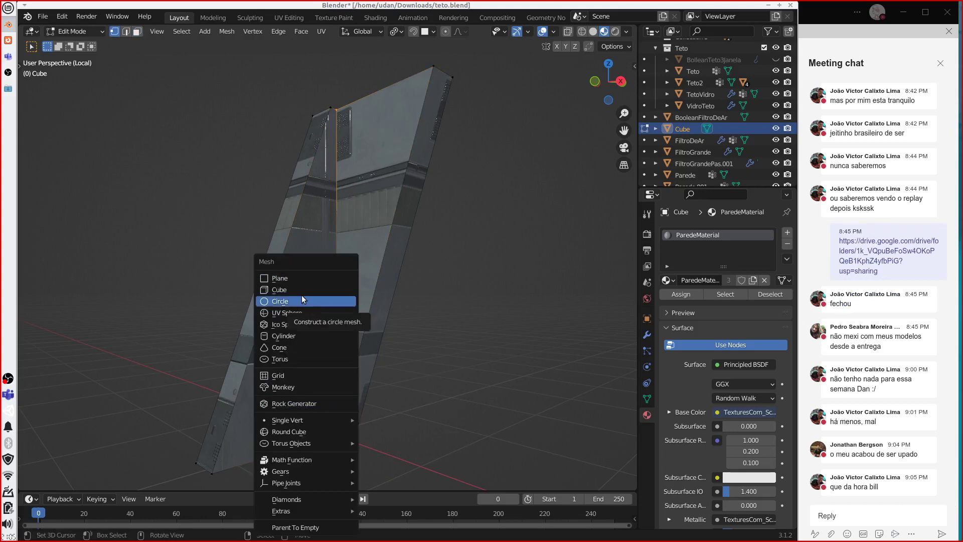
key("Tab")
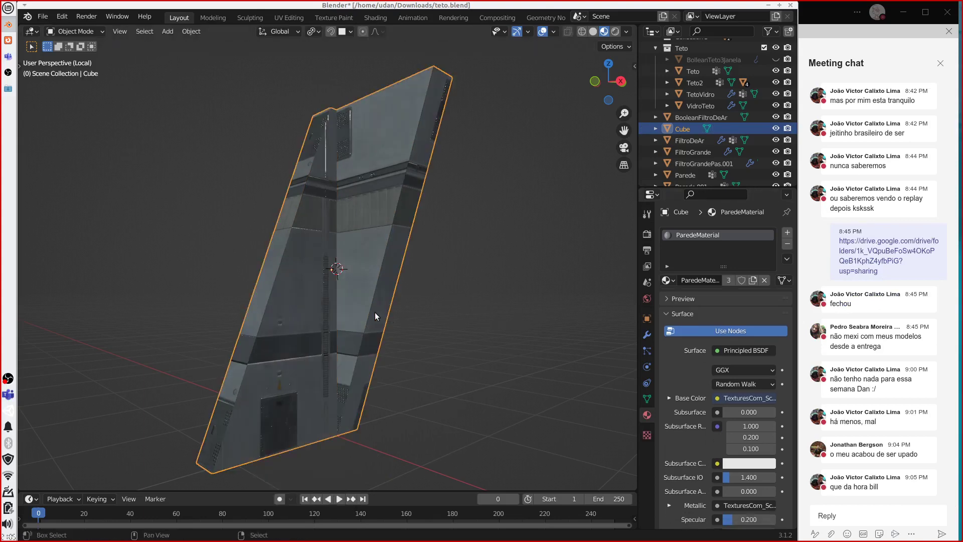
key("shift+a")
mouse_move(374, 312)
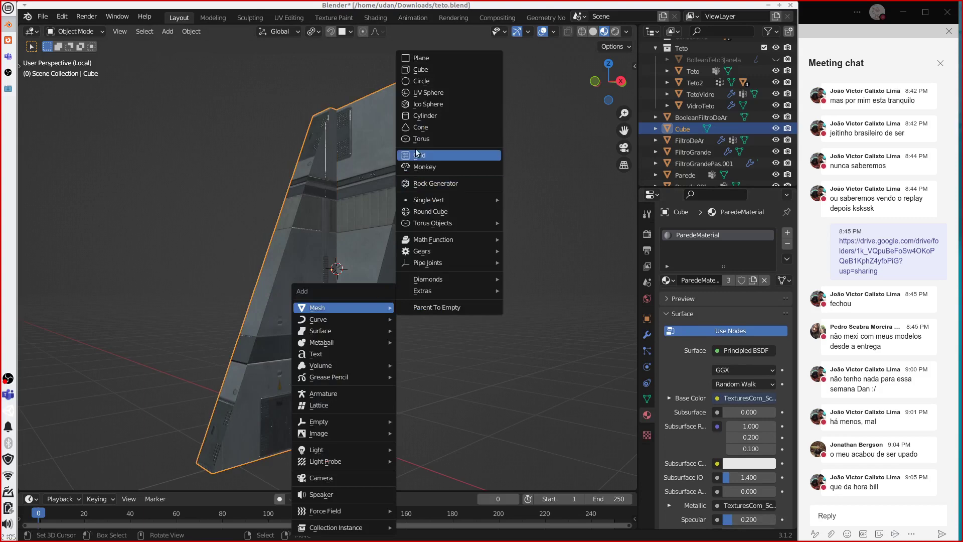
left_click(423, 115)
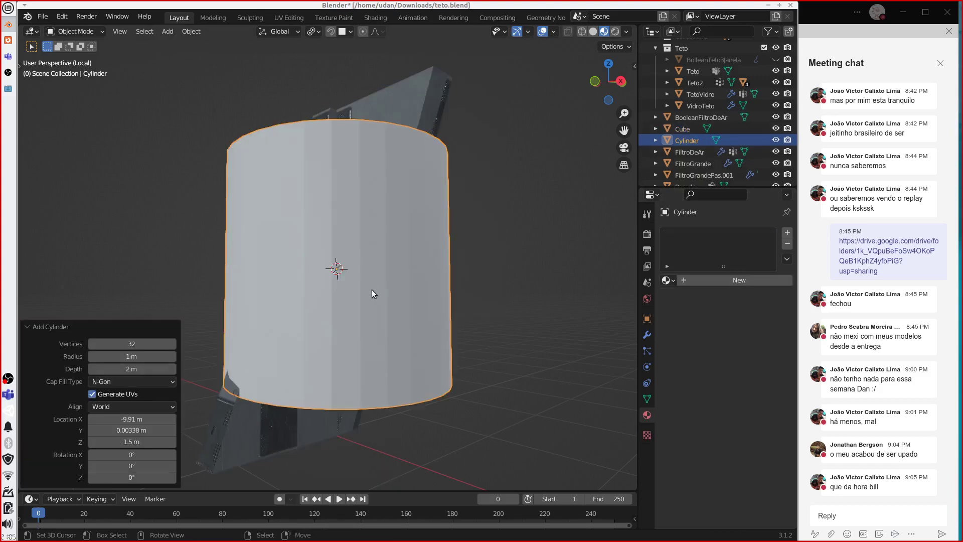
Step: Scale the cylinder's mesh down uniformly in Edit Mode to about 0.134
key("Tab")
key("s")
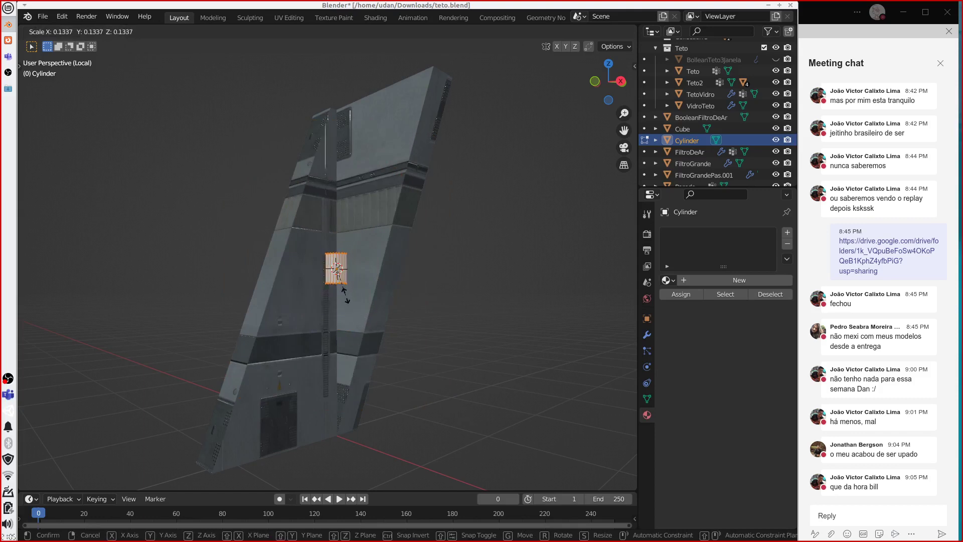
left_click(344, 287)
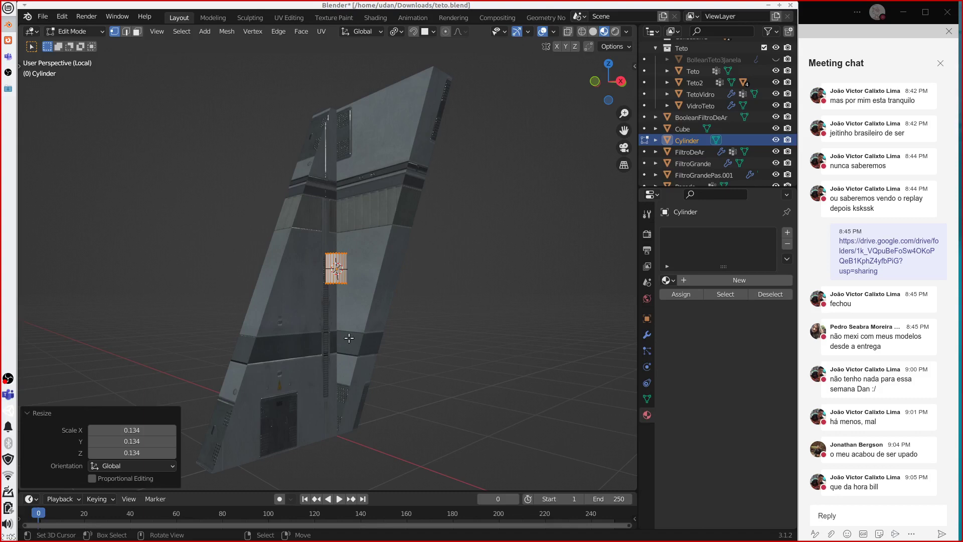
Step: Stretch the cylinder's mesh along Z by a factor of about 4.52
key("s")
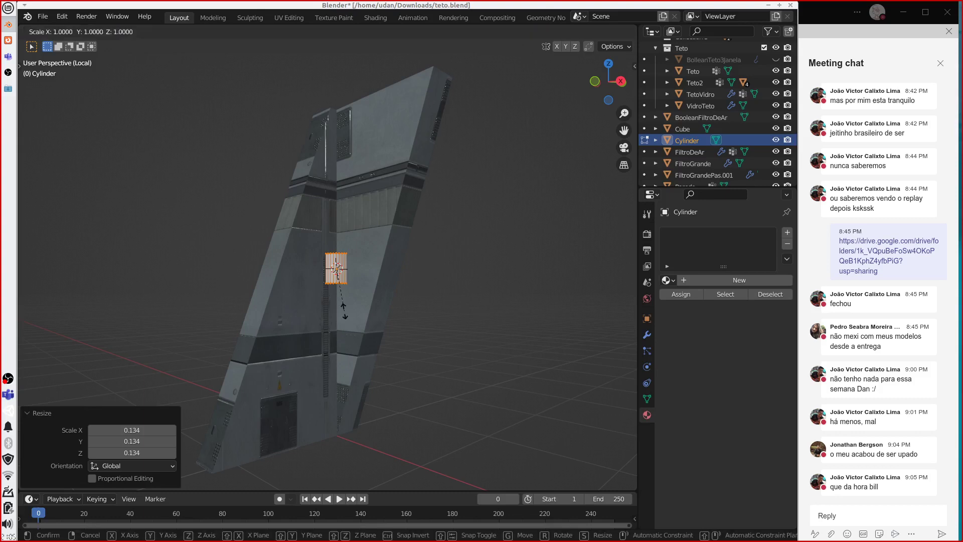
key("z")
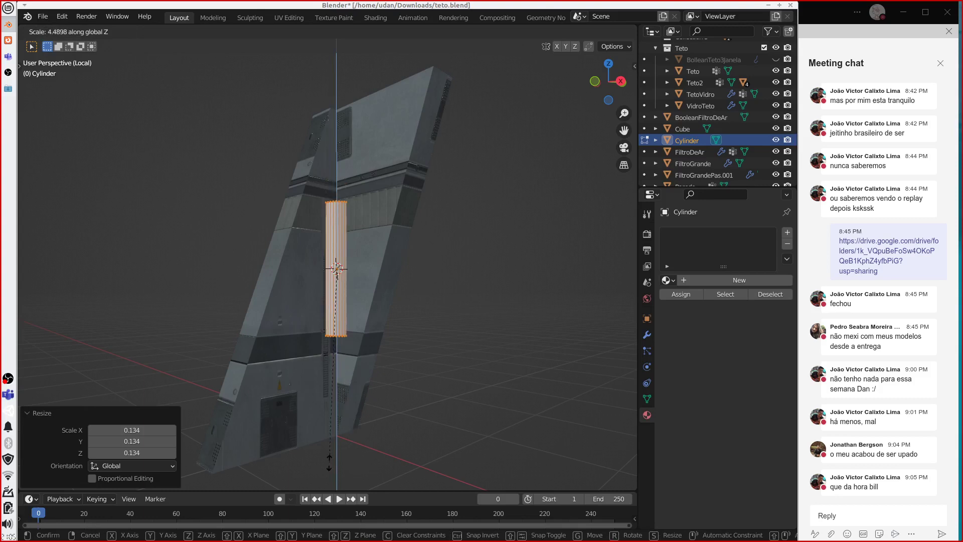
left_click(346, 426)
key("s")
key("z")
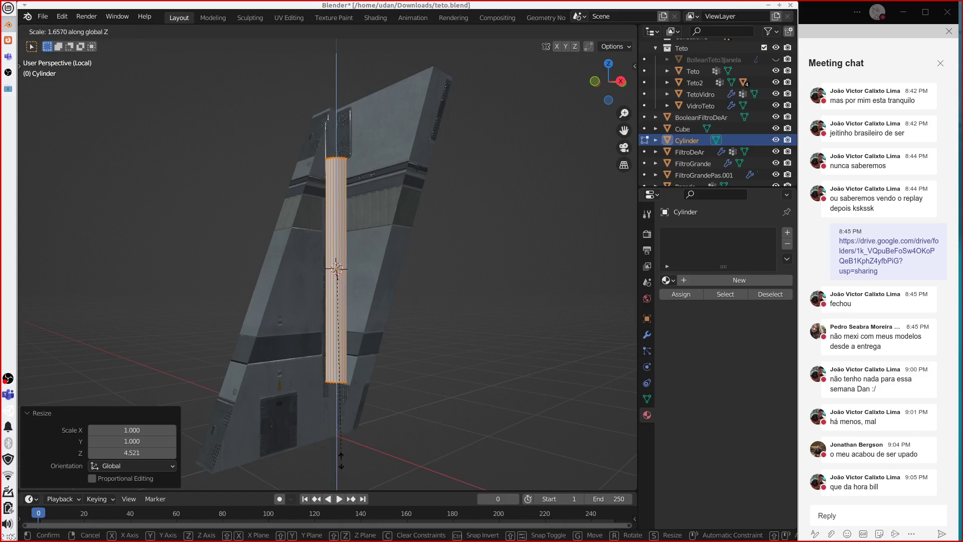
key("Escape")
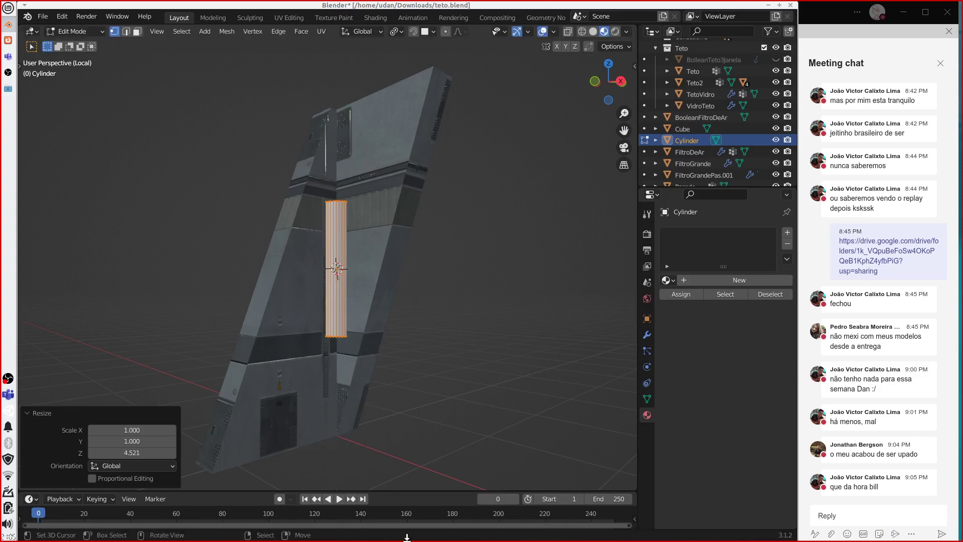
Step: Lengthen the cylinder along Z by a further factor of about 2.48 so it spans the corner piece's full height
key("s")
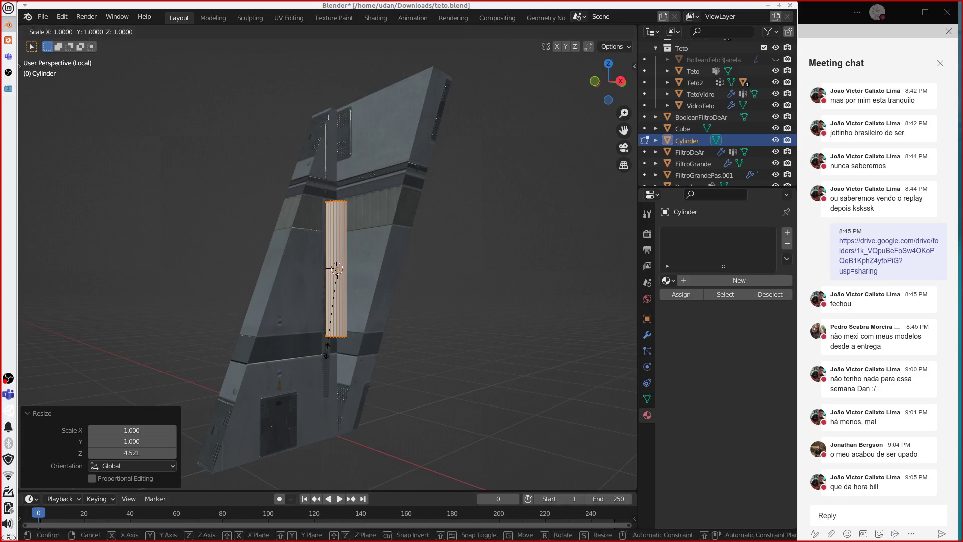
key("z")
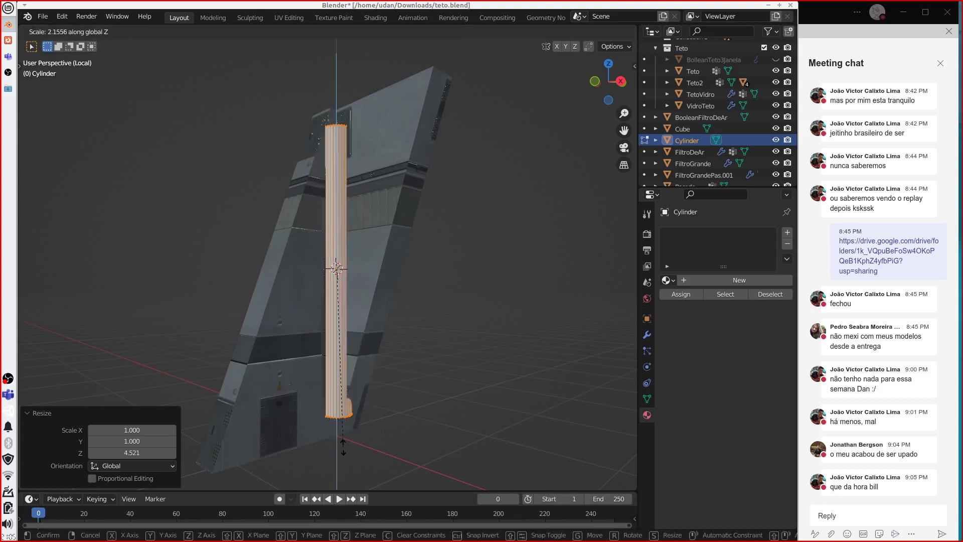
left_click(330, 473)
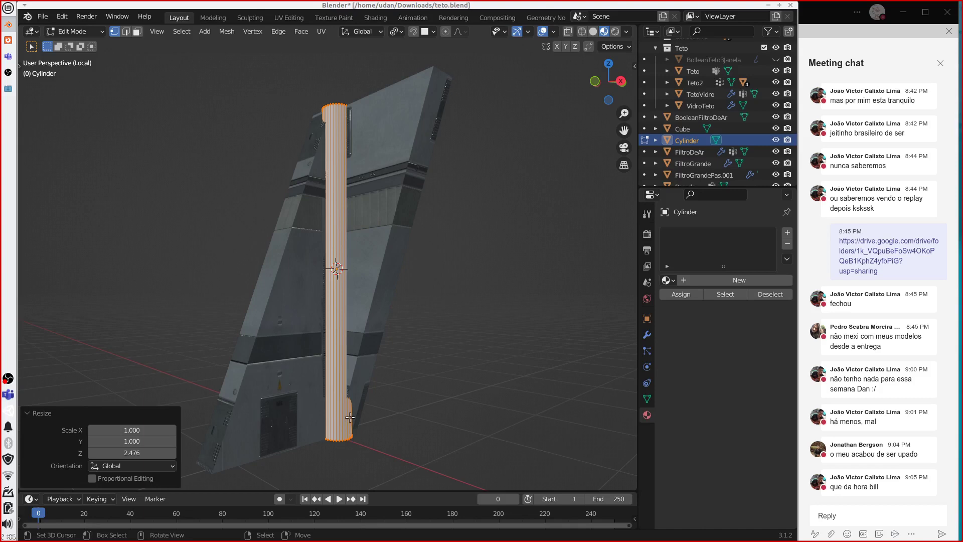
Step: Thin the cylinder on X and Y only, by a factor of about 0.46
key("s")
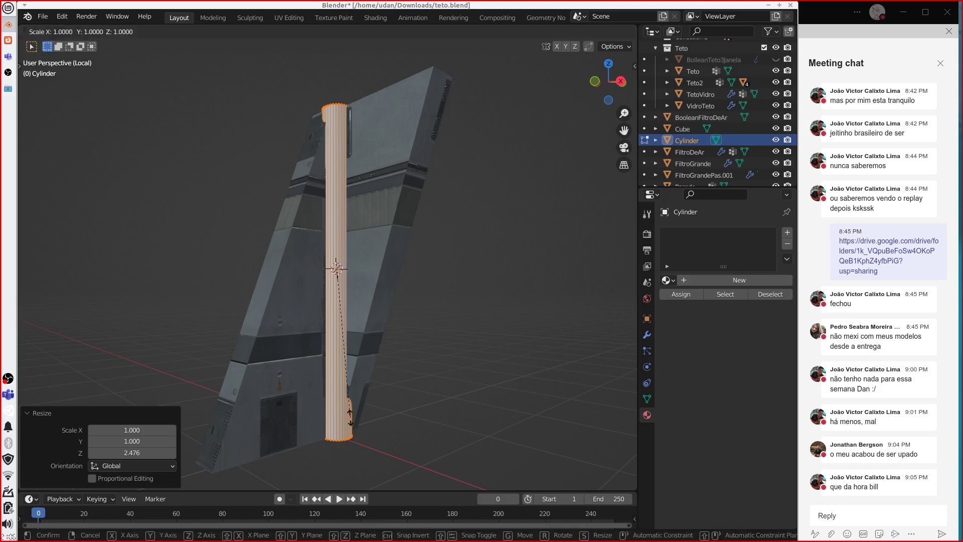
key("shift+z")
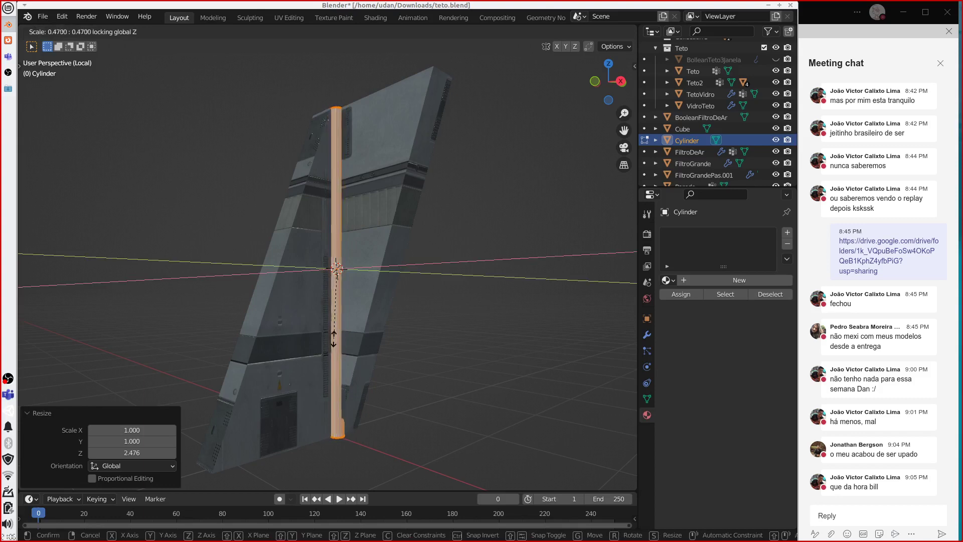
left_click(334, 337)
Step: In top orthographic view, move the cylinder into the inner corner, about 0.061 m in X and -0.065 m in Y
key("KP_7")
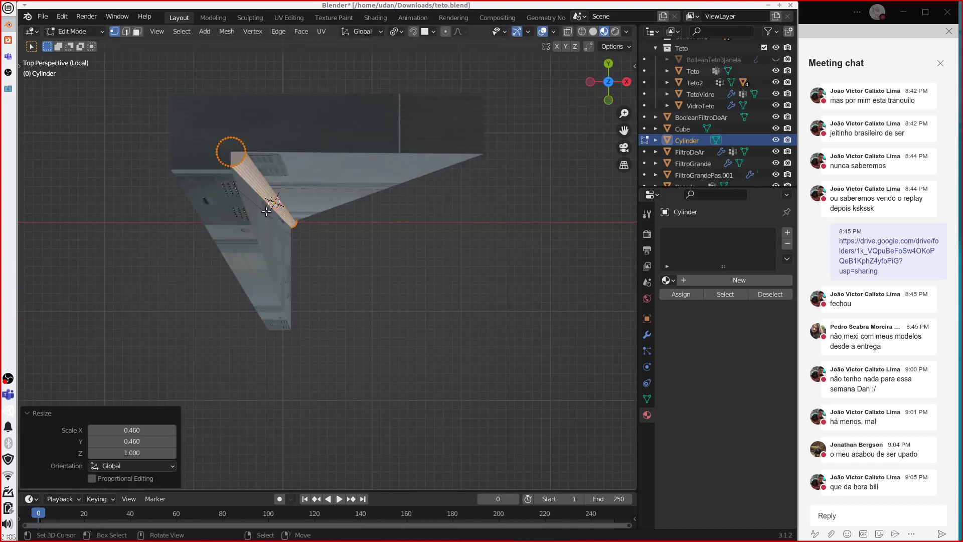
key("KP_5")
scroll(269, 196, "up", 4)
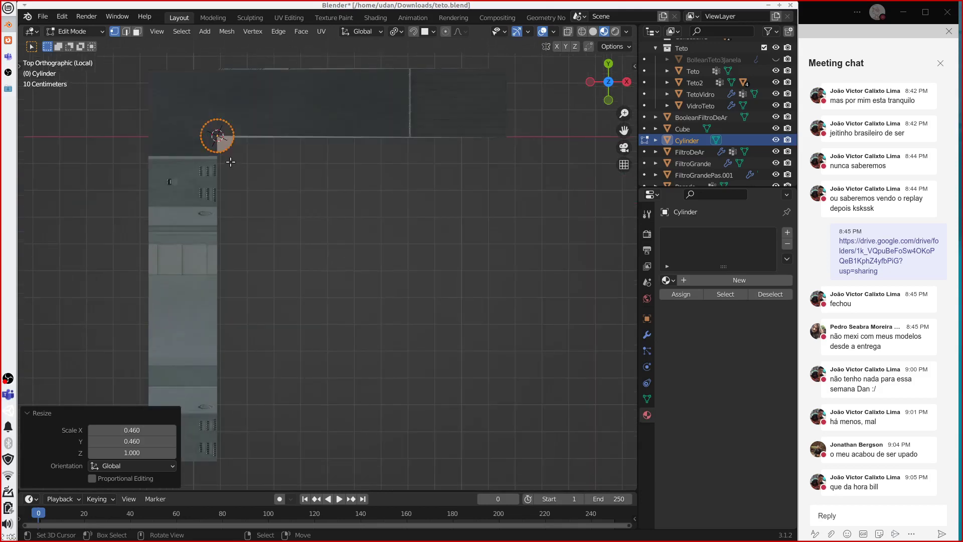
key("g")
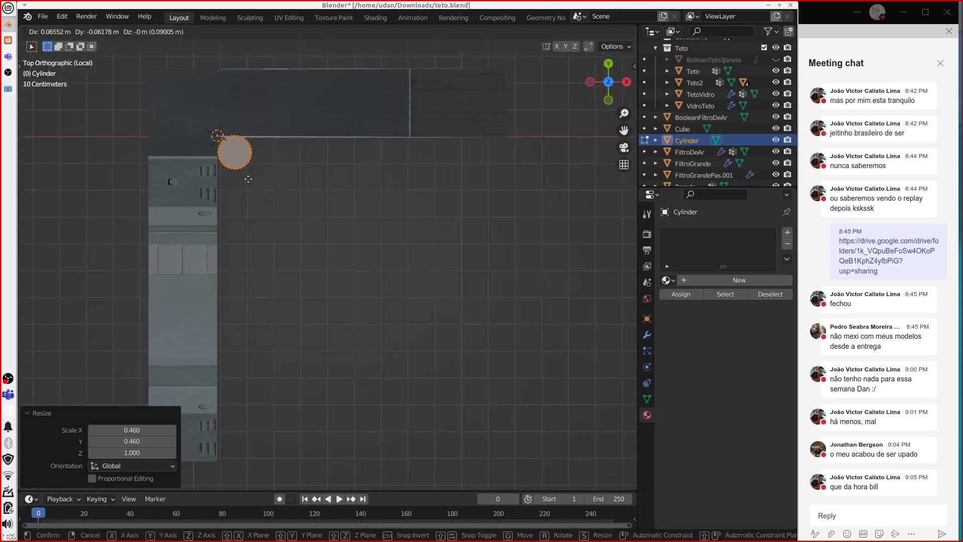
left_click(241, 179)
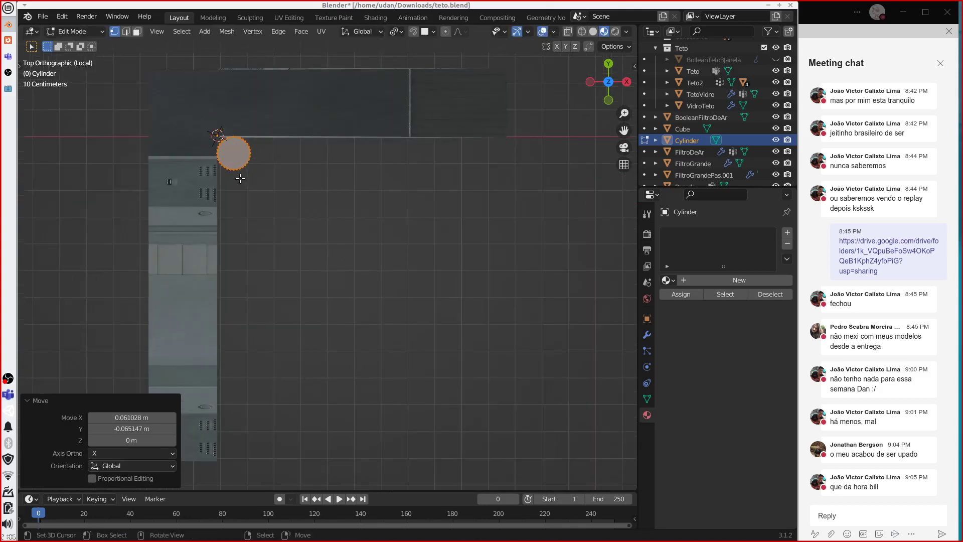
Step: Cut two edge loops around the upper part of the cylinder, slid to factors of about -0.293 and -0.891
key("KP_1")
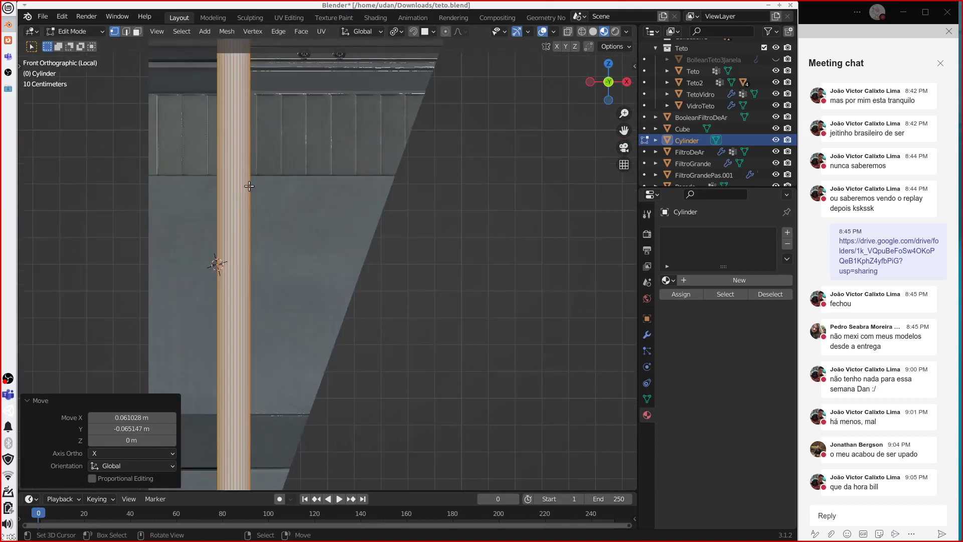
middle_click_drag(277, 198, 307, 266)
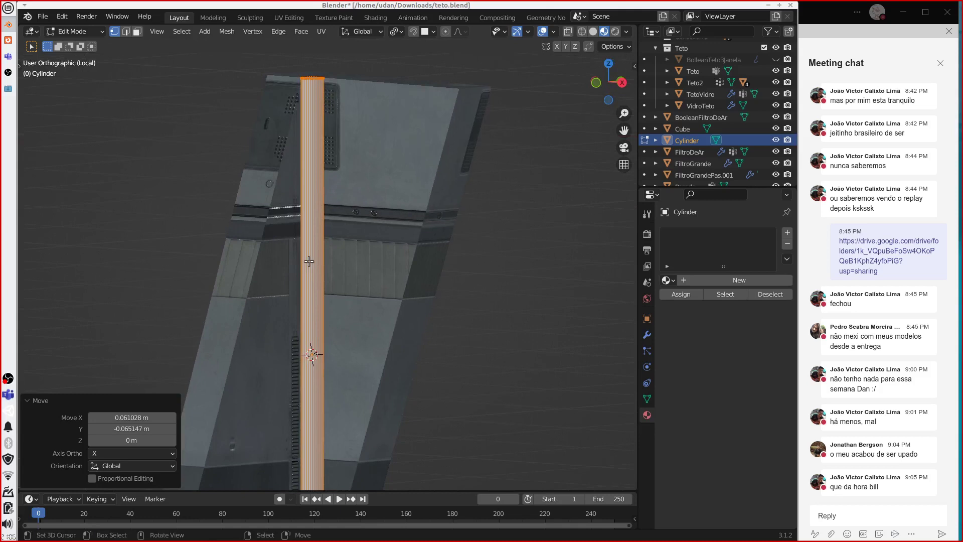
key("Tab")
key("Tab")
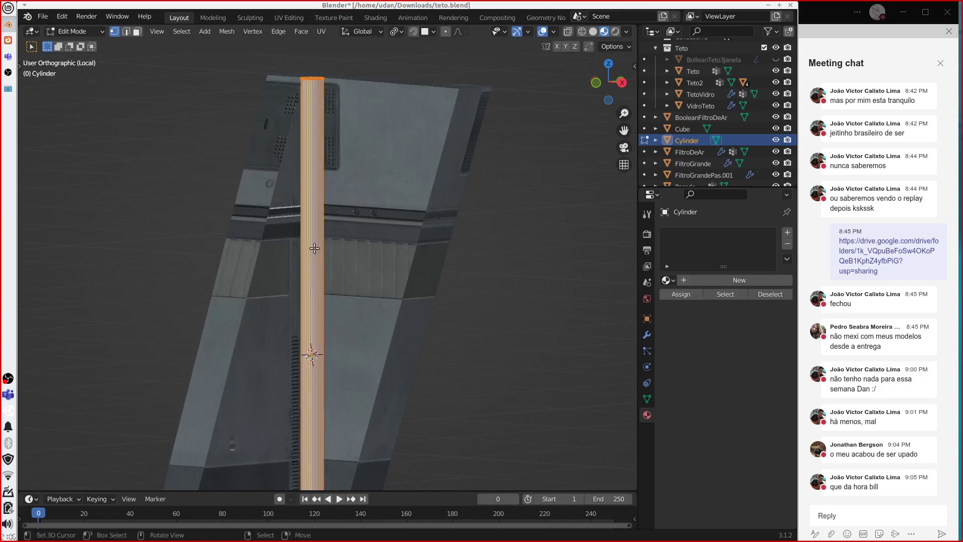
key("ctrl+r")
left_click(314, 246)
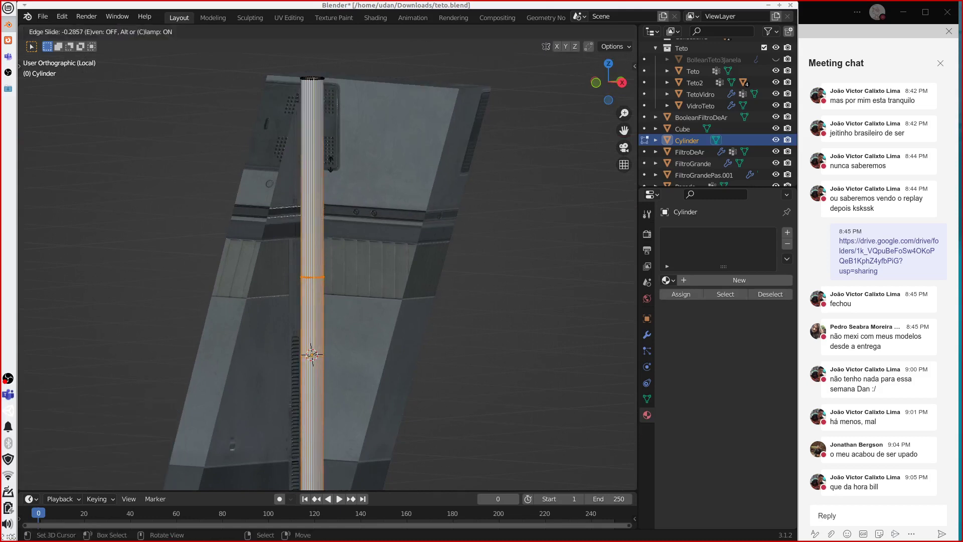
left_click(330, 164)
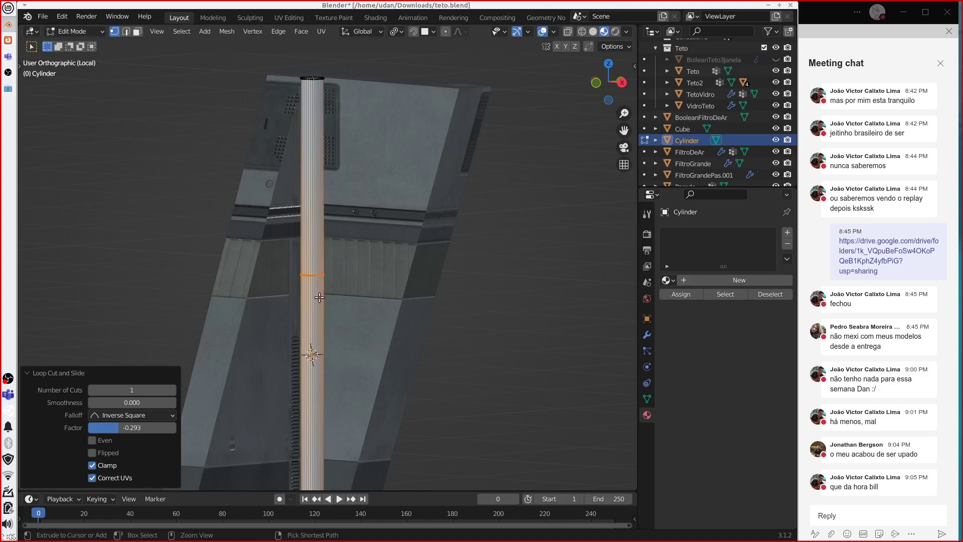
key("g")
key("g")
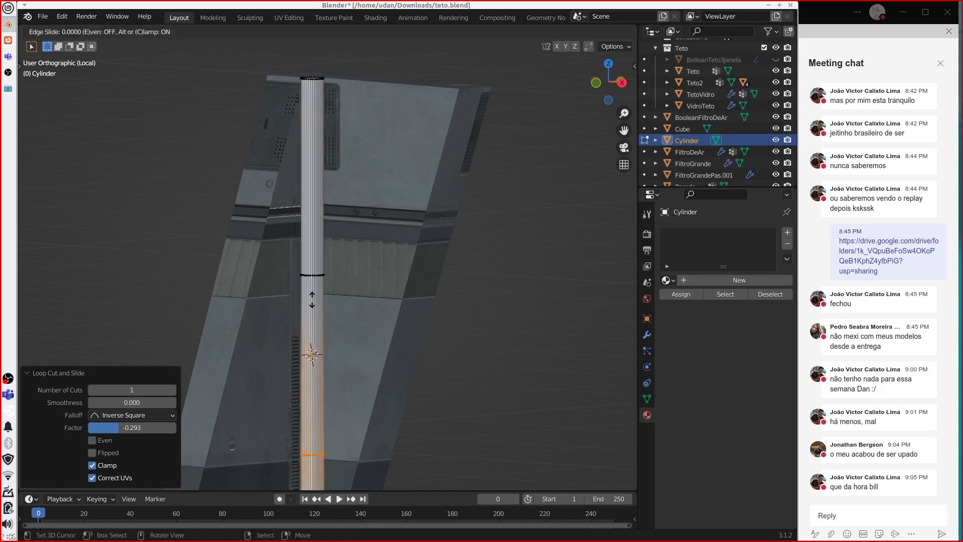
left_click(306, 141)
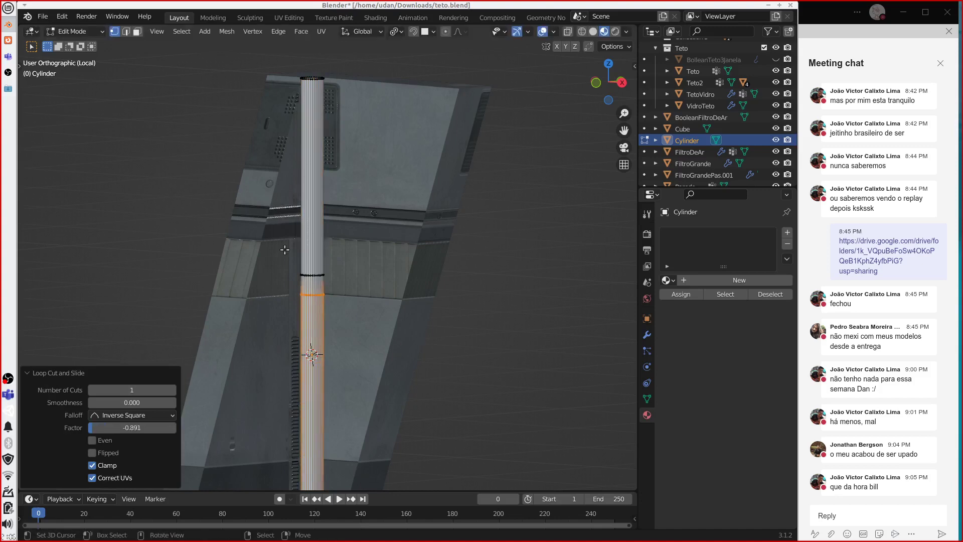
Step: Extrude the face band between the two loops in place and scale it about 1.237 on X and Y only, forming a collar
left_click(137, 31)
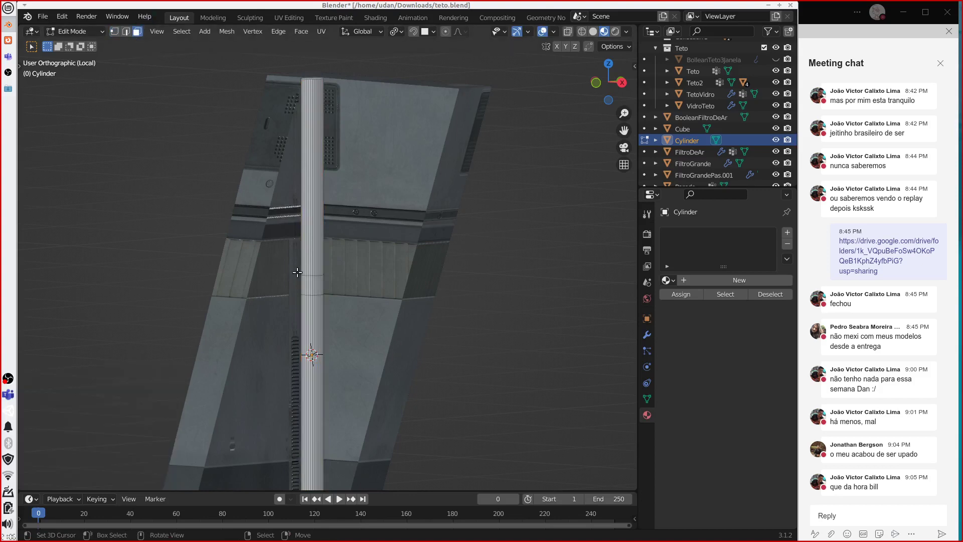
left_click(310, 281)
key("e")
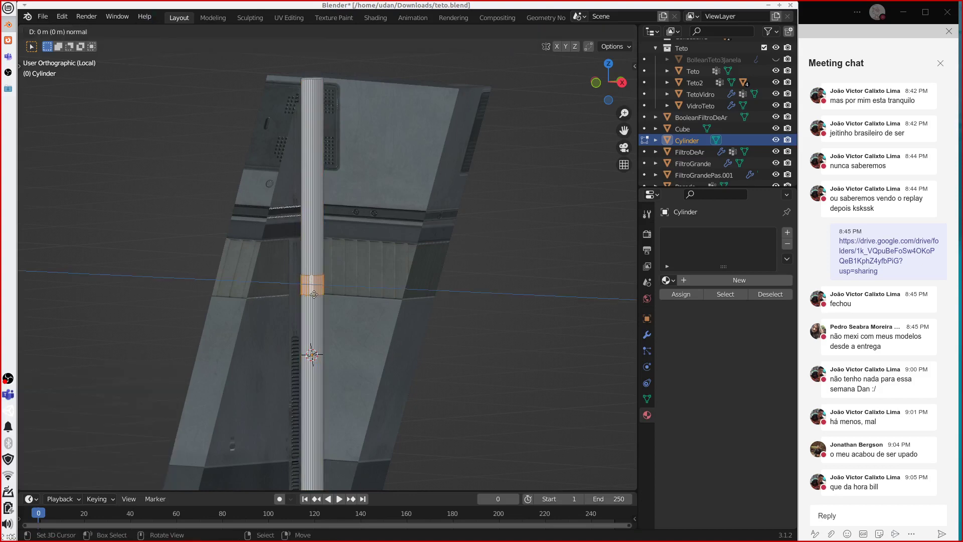
right_click(313, 293)
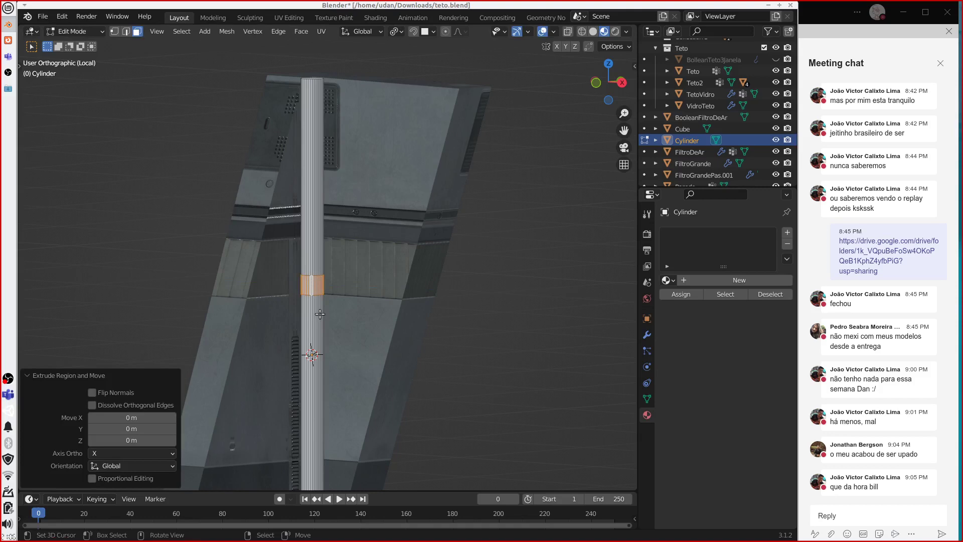
key("s")
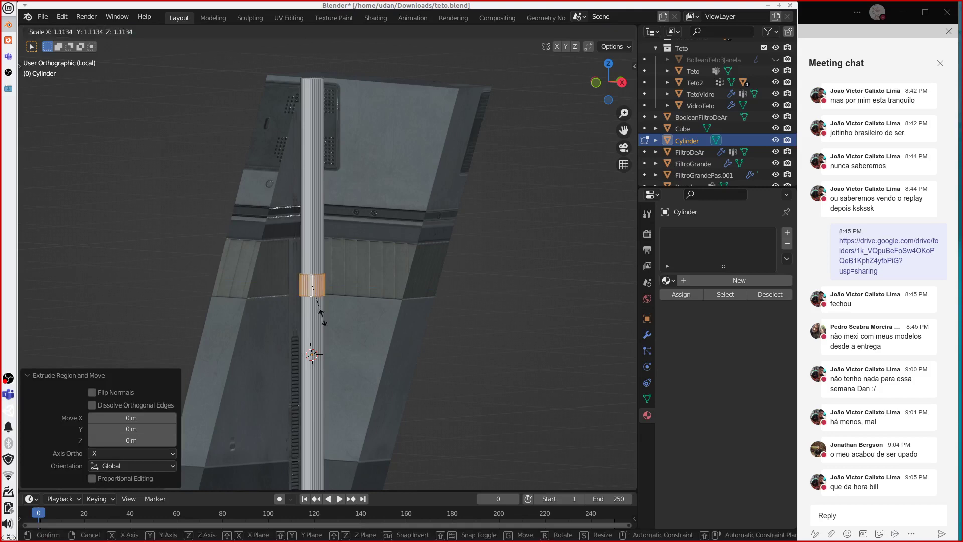
key("shift+z")
left_click(324, 323)
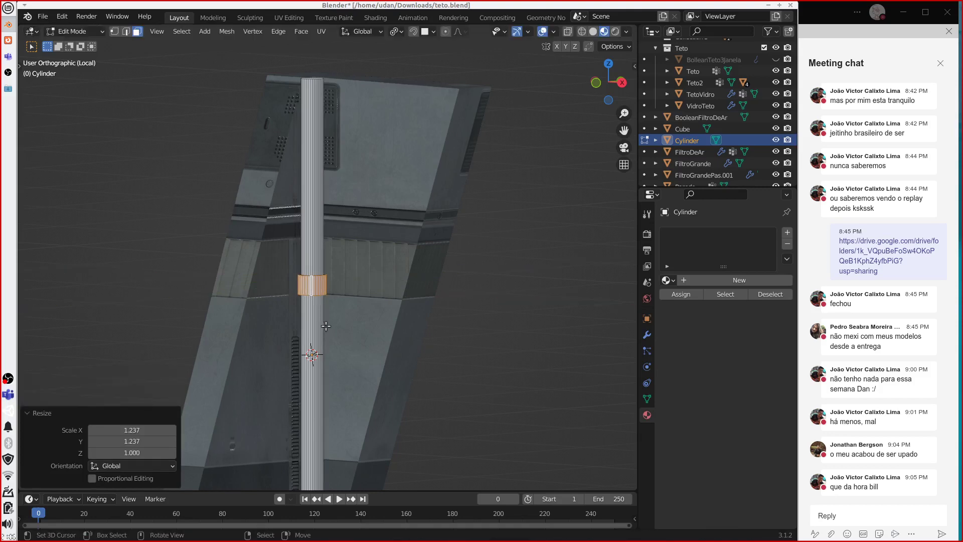
key("Tab")
Step: Delete the cylinder pipe from the inner corner
middle_click_drag(341, 317, 326, 131)
scroll(345, 326, "up", 4)
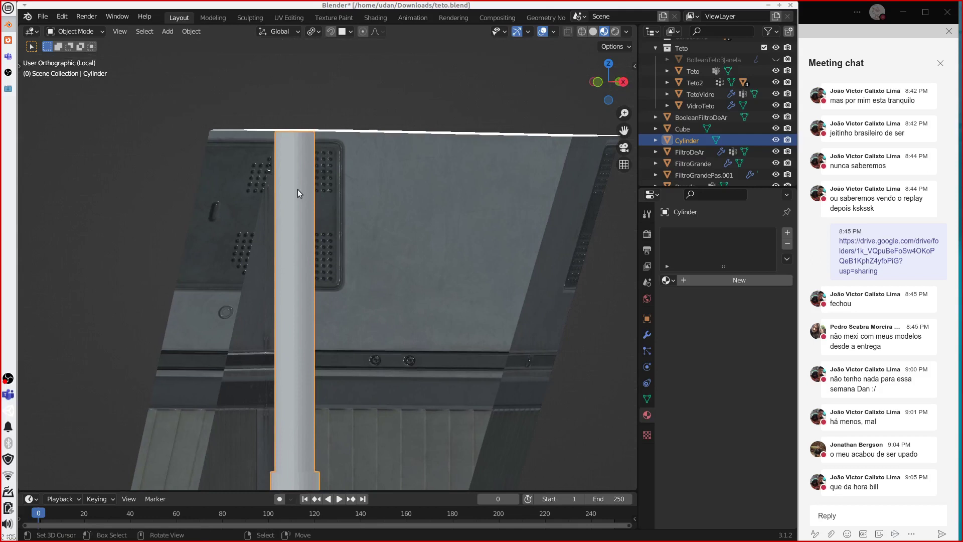
scroll(305, 216, "down", 3)
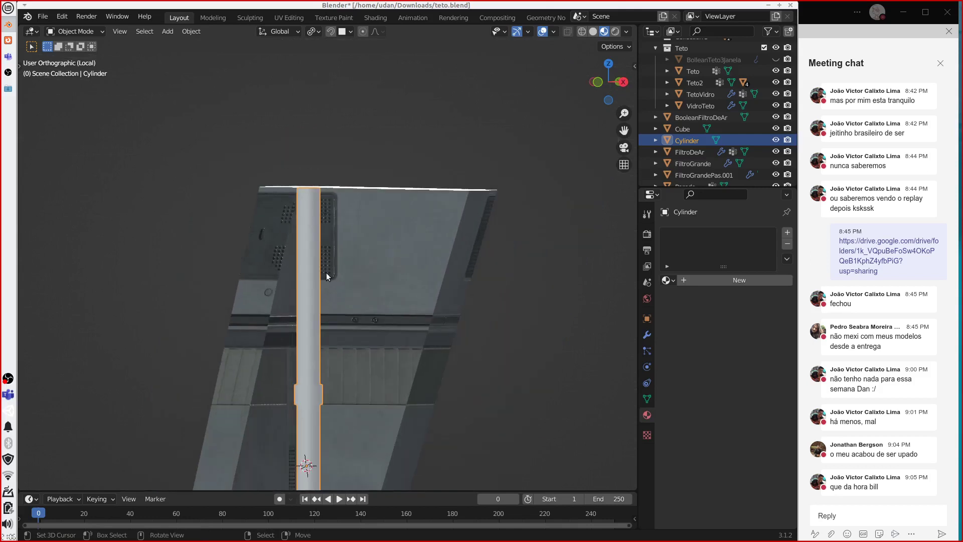
middle_click_drag(330, 248, 326, 303)
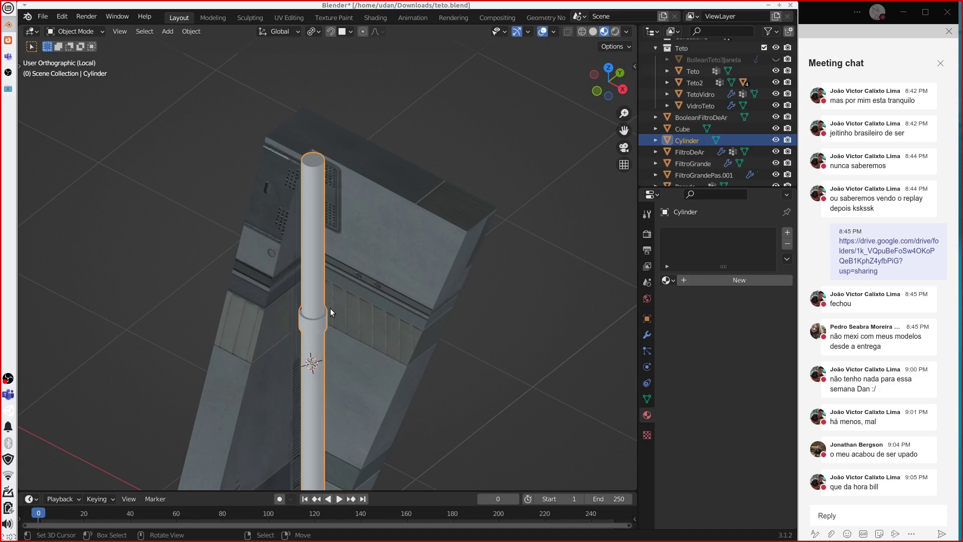
key("Delete")
Step: Add a 2 m cube at the 3D cursor and scale its mesh down uniformly by a factor of about 0.132
key("shift+a")
mouse_move(315, 319)
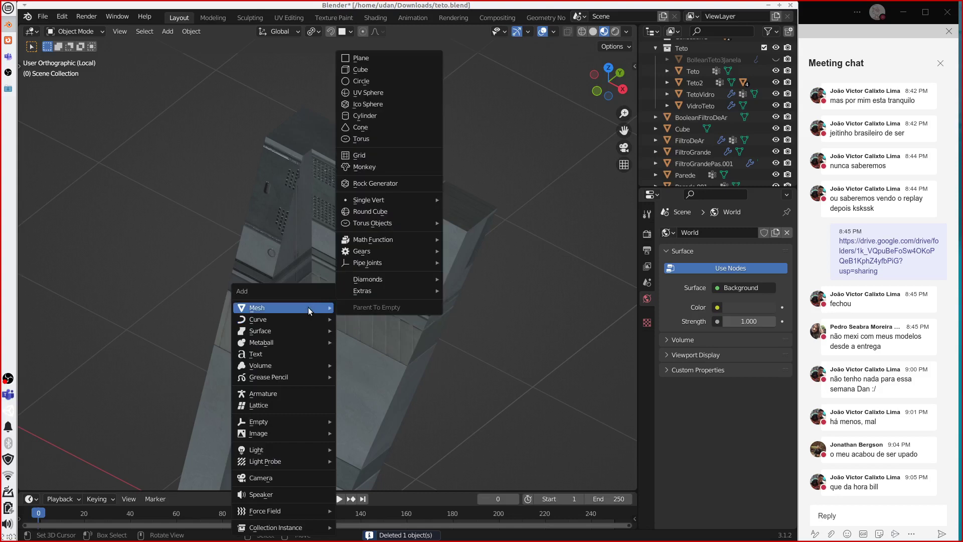
key("Escape")
key("shift+a")
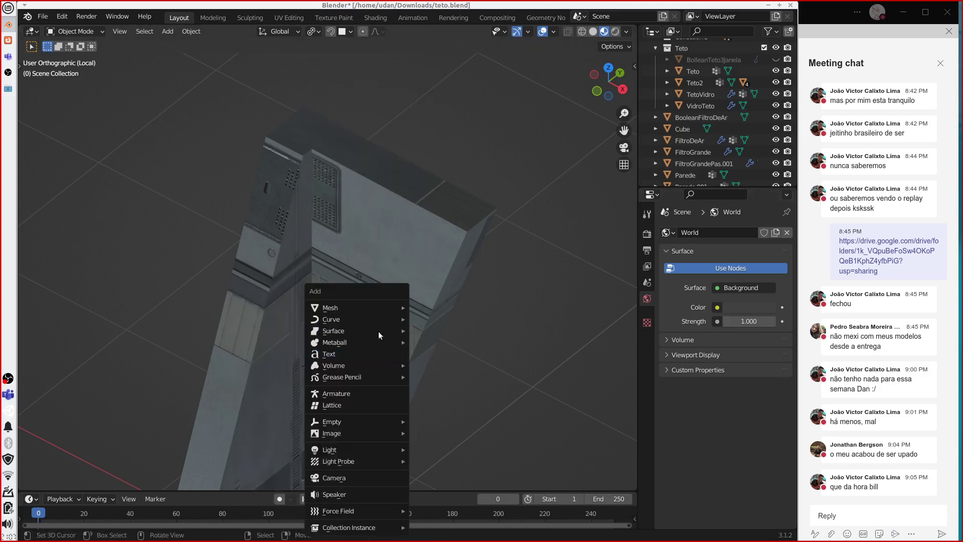
mouse_move(371, 308)
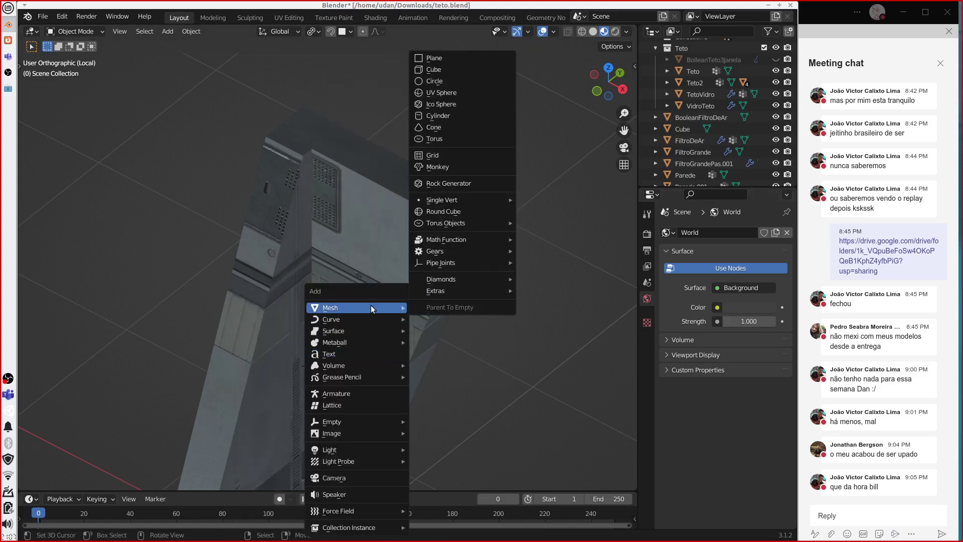
left_click(445, 69)
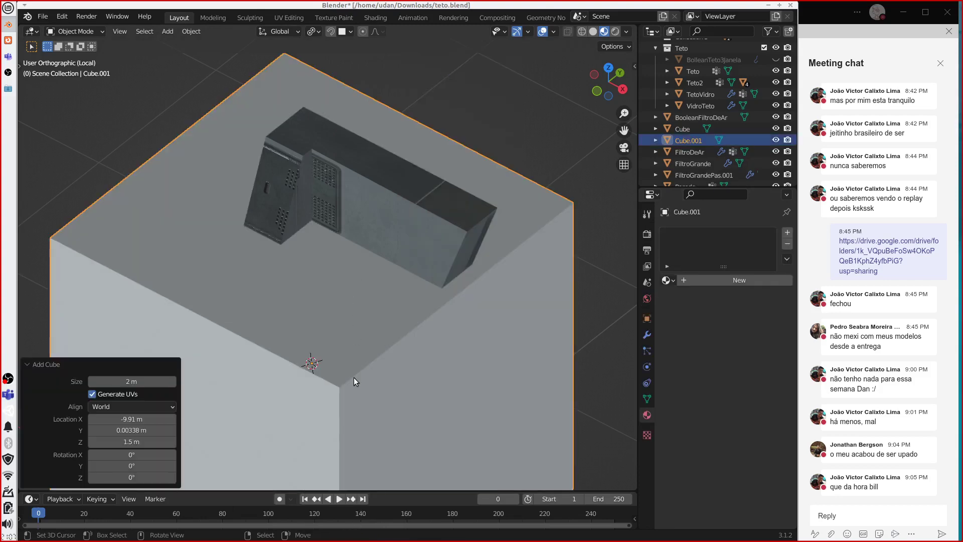
key("Tab")
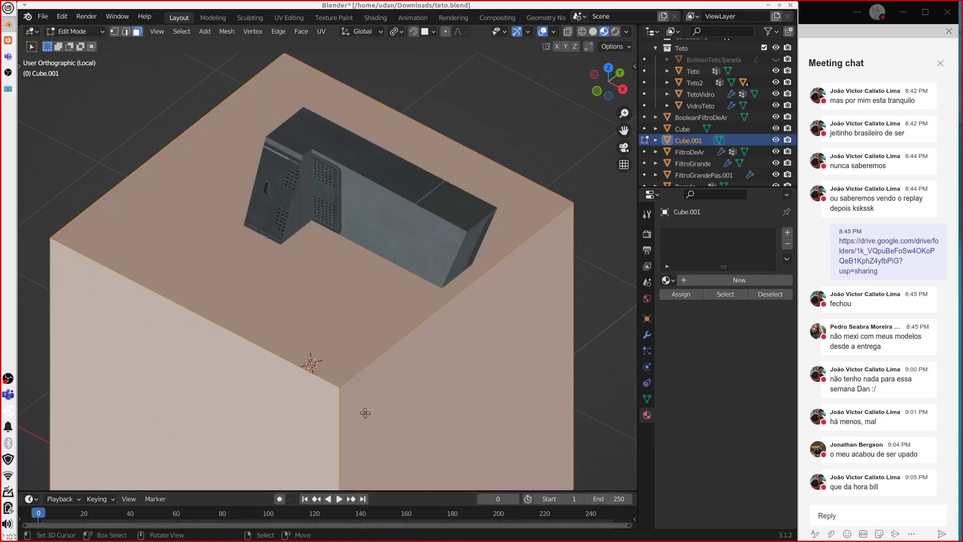
key("s")
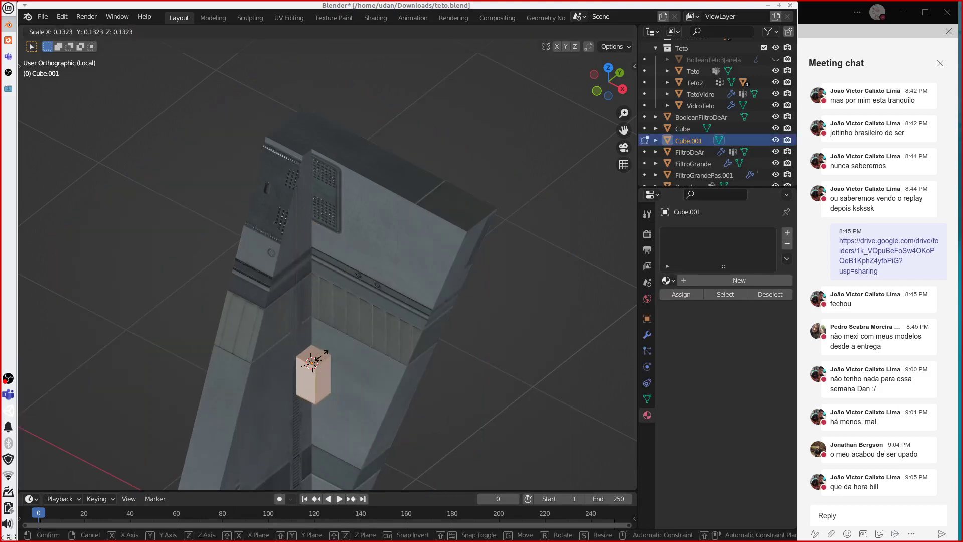
left_click(321, 355)
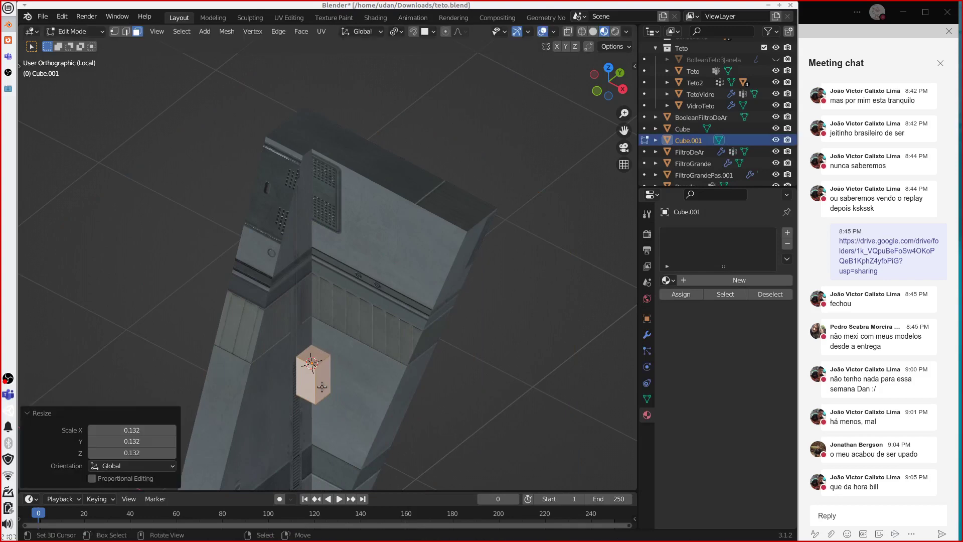
Step: In top orthographic view, move the cube's mesh against both walls of the inner corner, about 0.134 m in X and -0.140 m in Y
key("KP_7")
key("g")
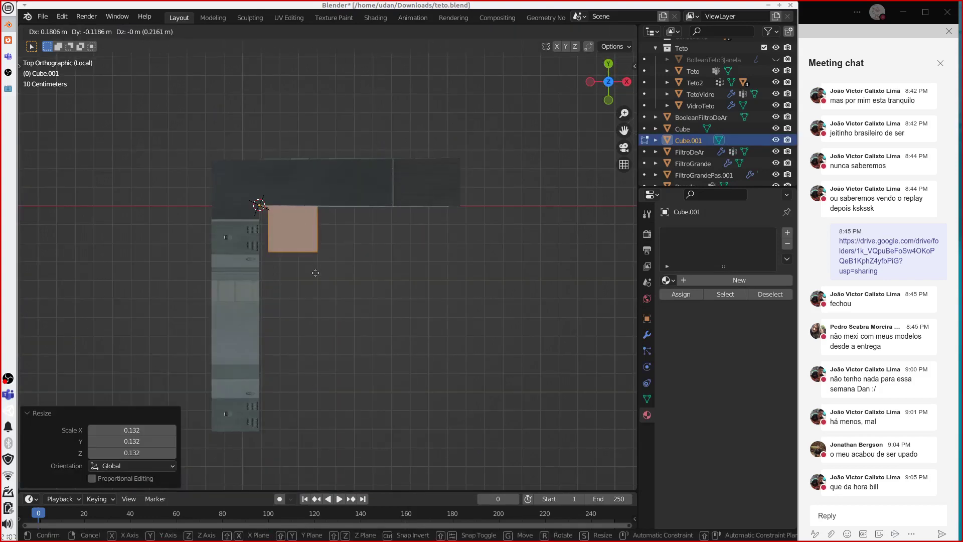
key("x")
right_click(279, 245)
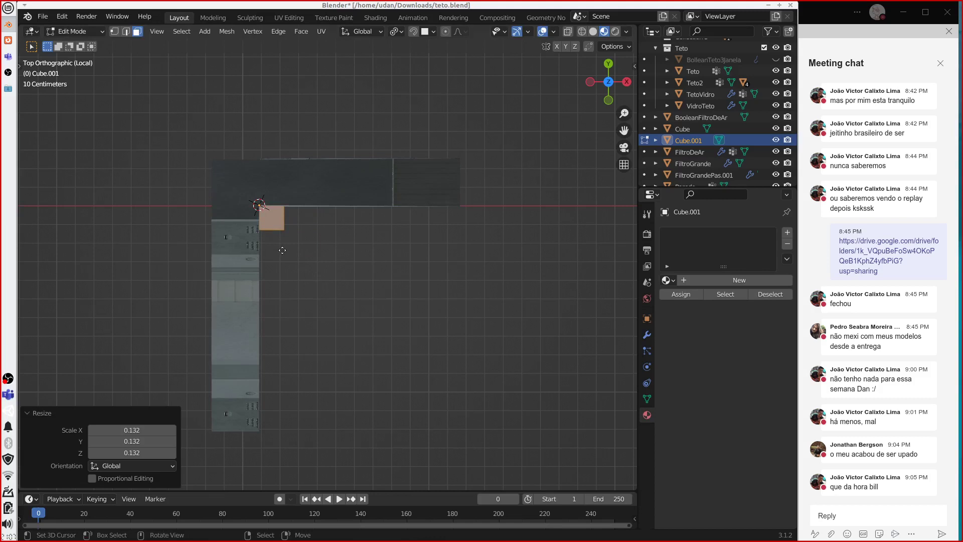
key("g")
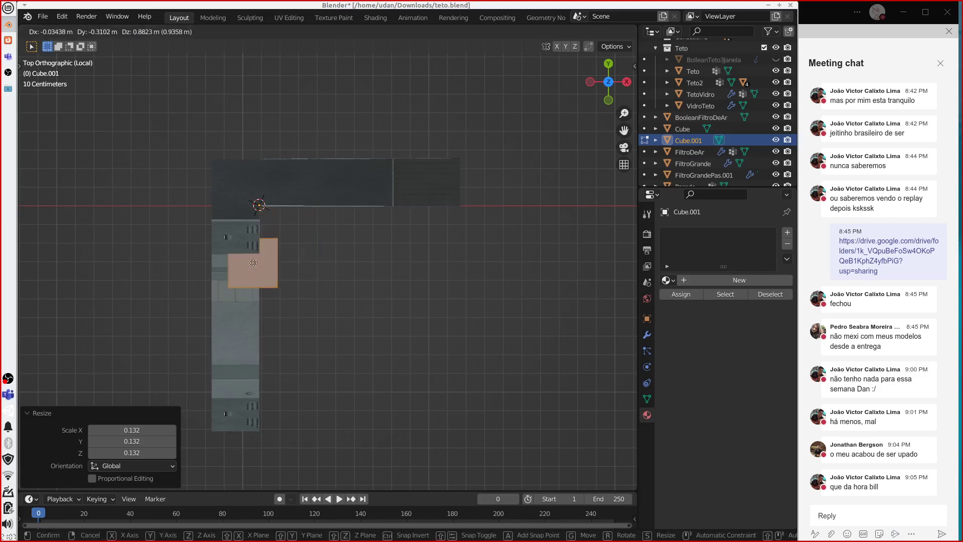
left_click(269, 257)
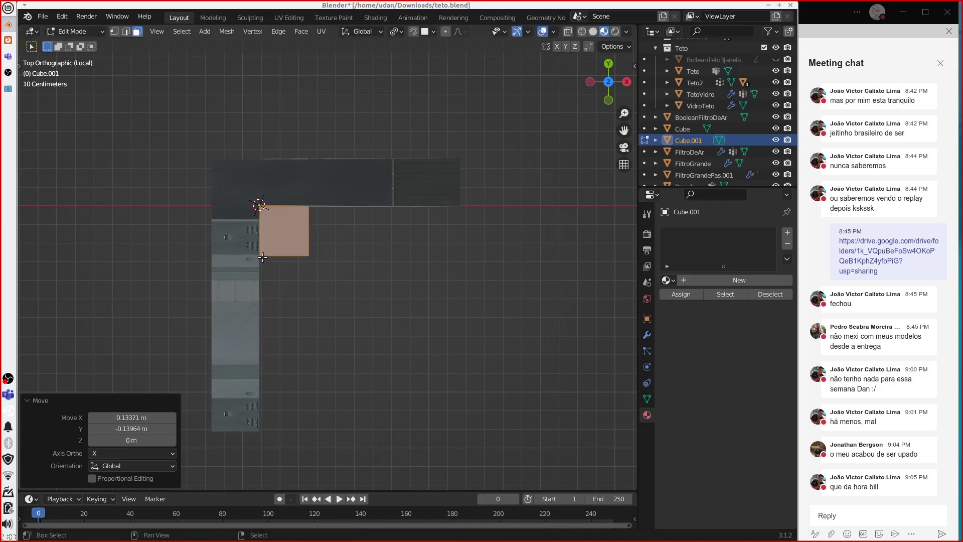
Step: Stretch the cube's mesh along Z by a factor of about 6.656 to form a column
key("KP_1")
scroll(316, 319, "down", 2)
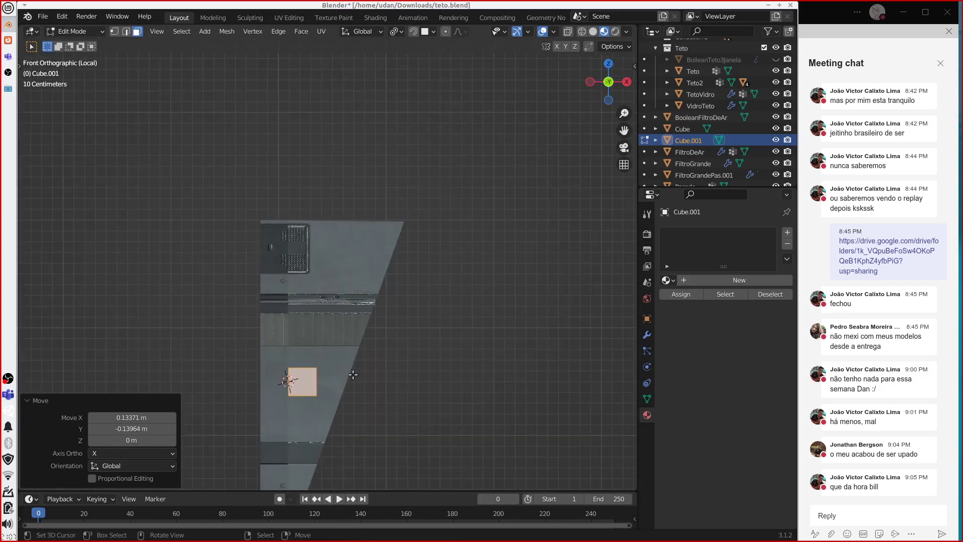
middle_click_drag(355, 376, 321, 383)
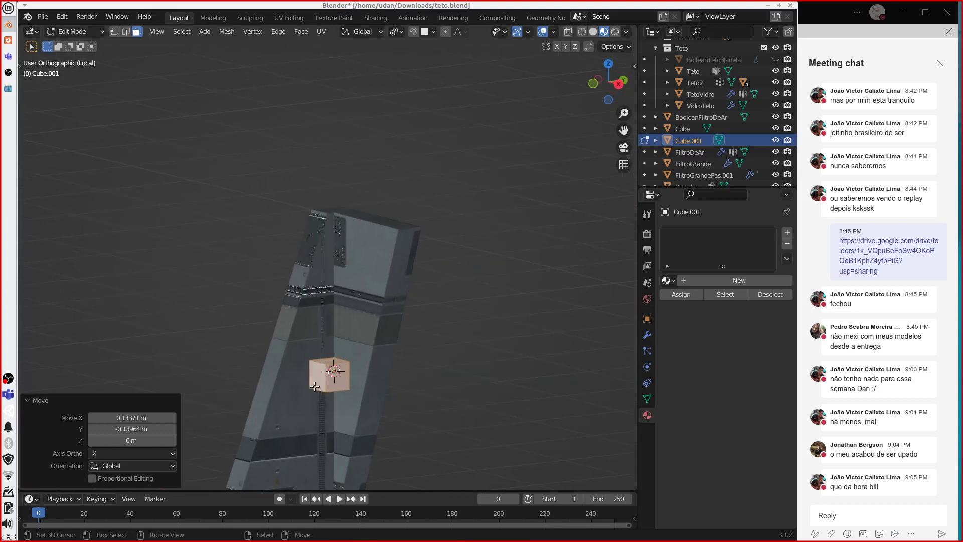
key("g")
key("z")
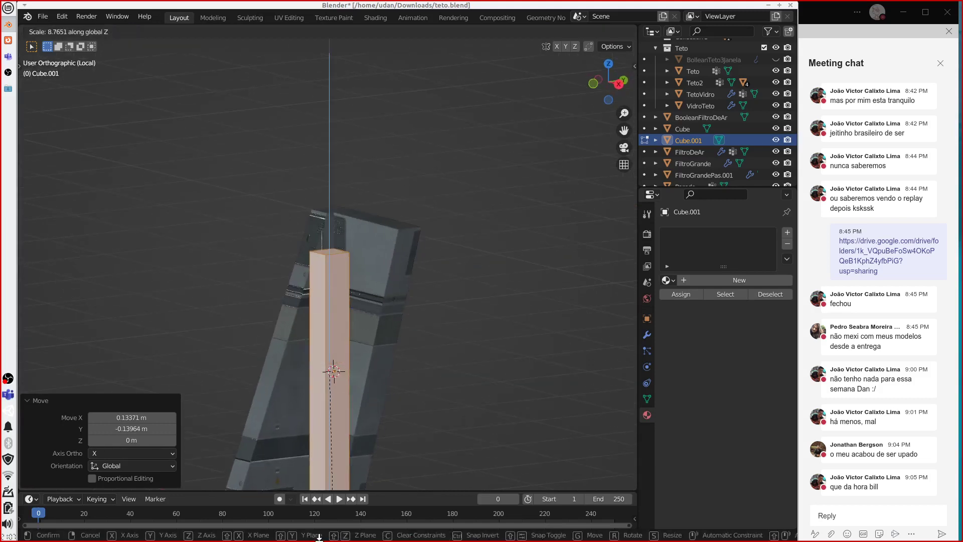
left_click(329, 489)
Step: Lengthen the column along Z by a further factor of about 1.69 so it spans the corner piece's full height
middle_click_drag(329, 462, 330, 306, "shift")
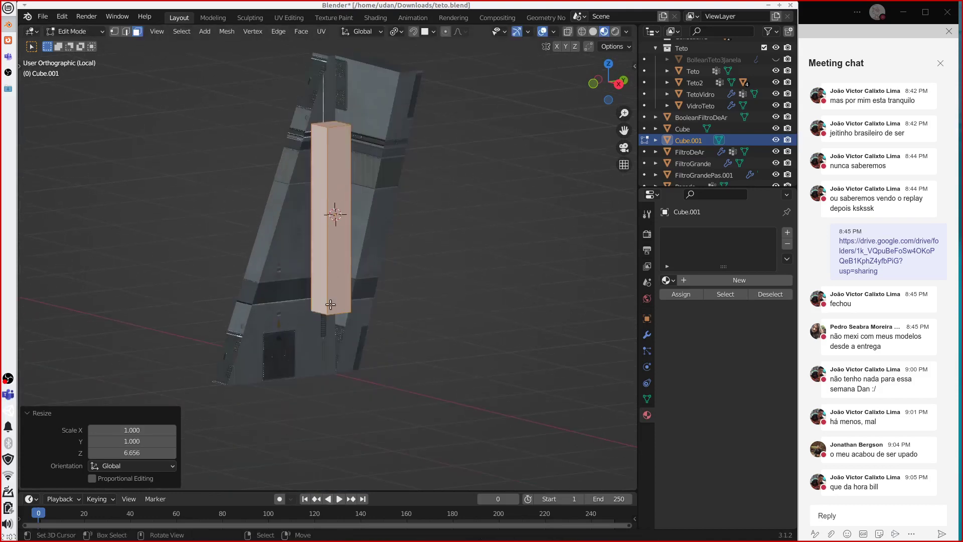
key("s")
key("z")
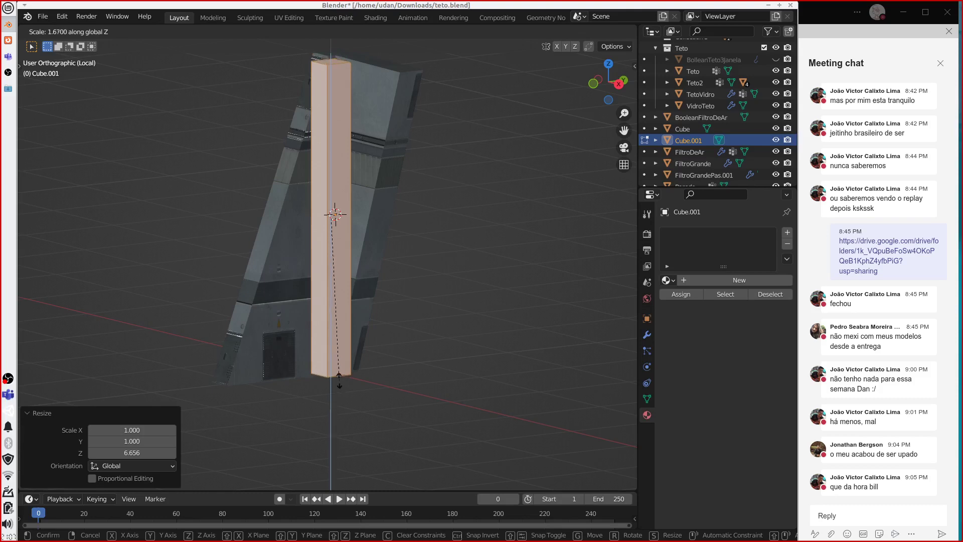
left_click(339, 396)
Step: Cut one horizontal edge loop around the column, slid toward its base by a factor of about 0.656
scroll(333, 250, "up", 2)
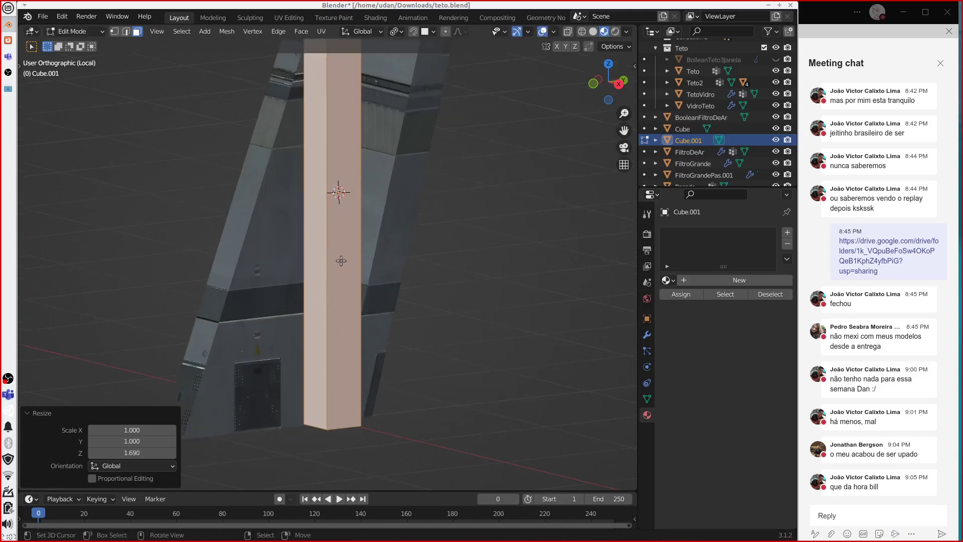
middle_click_drag(342, 303, 328, 373)
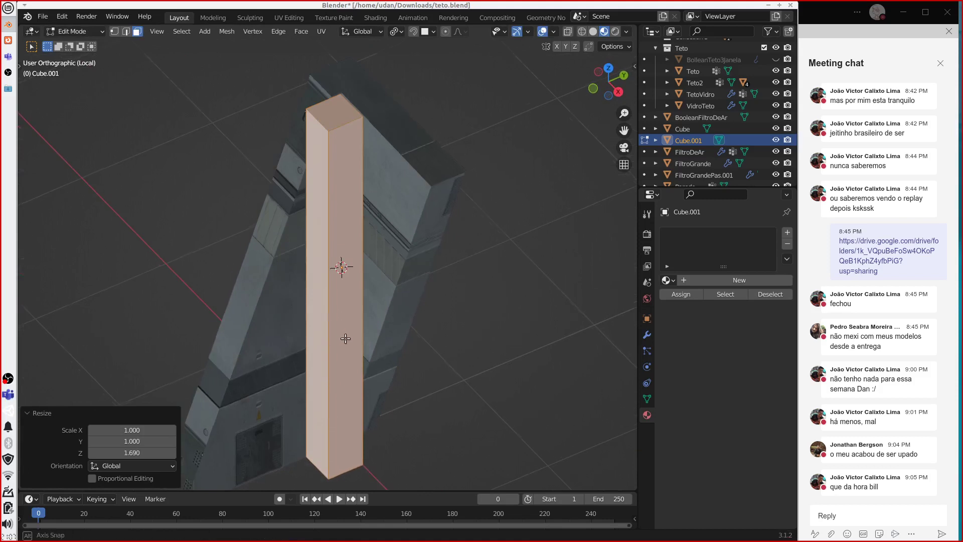
middle_click_drag(339, 337, 343, 338)
key("ctrl+r")
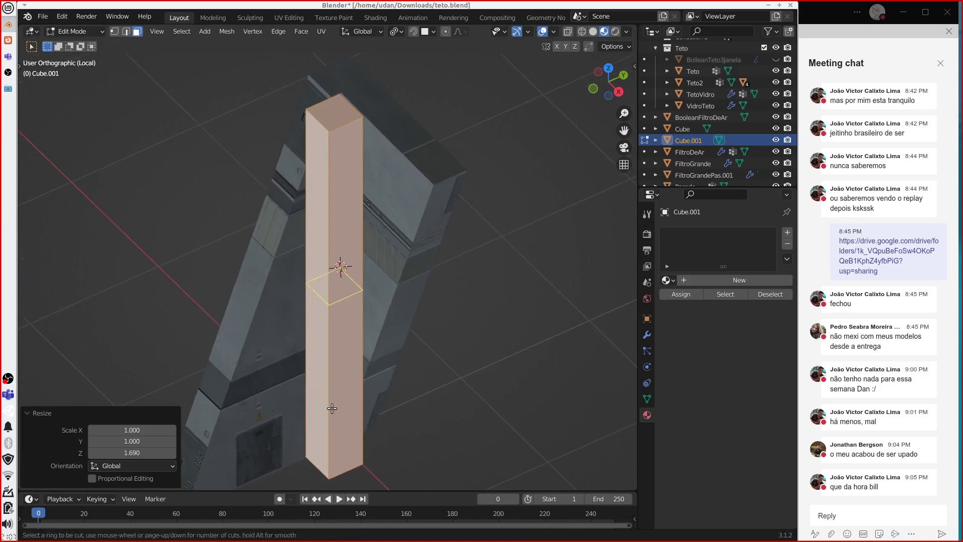
left_click(332, 408)
left_click(328, 78)
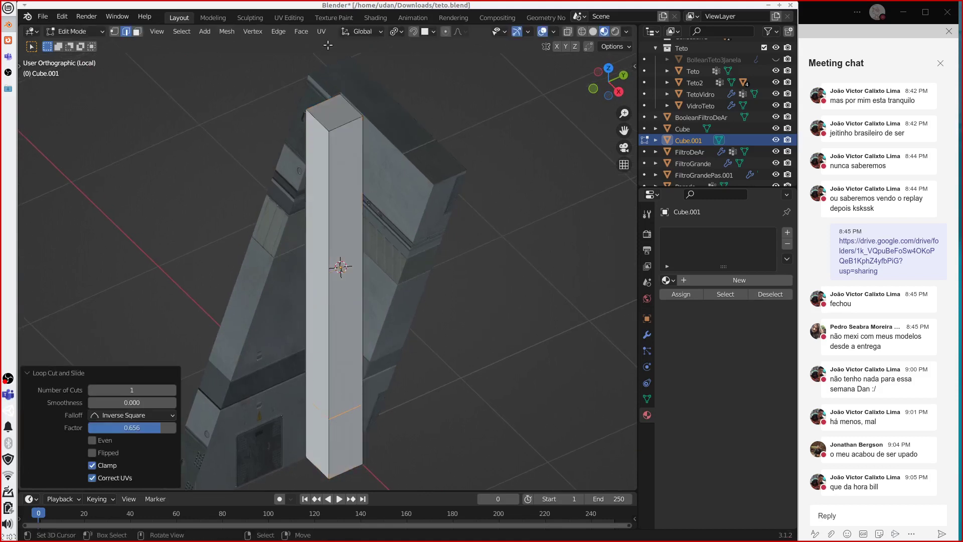
Step: Cut one horizontal edge loop around the column near its top, slid upward by a factor of about -0.602
middle_click_drag(376, 357, 320, 159)
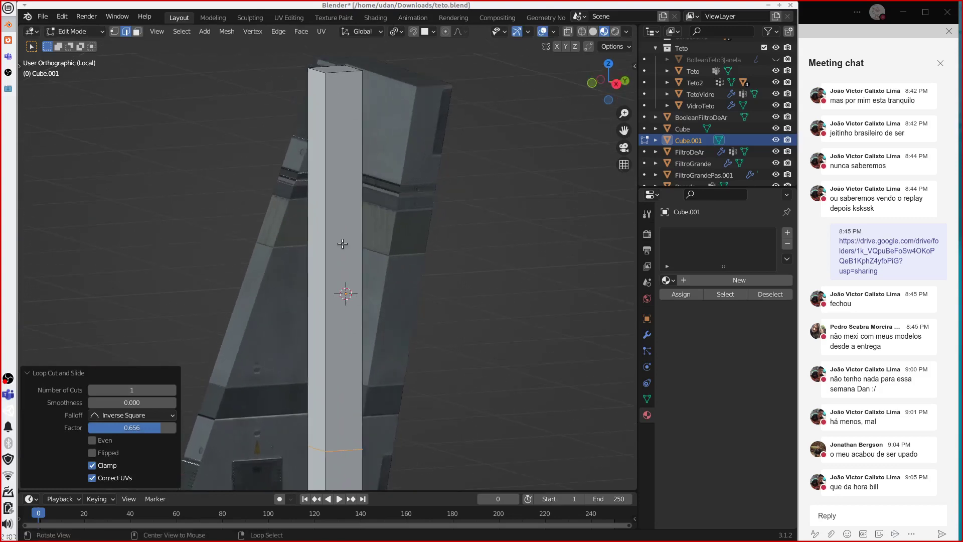
key("ctrl+r")
left_click(321, 159)
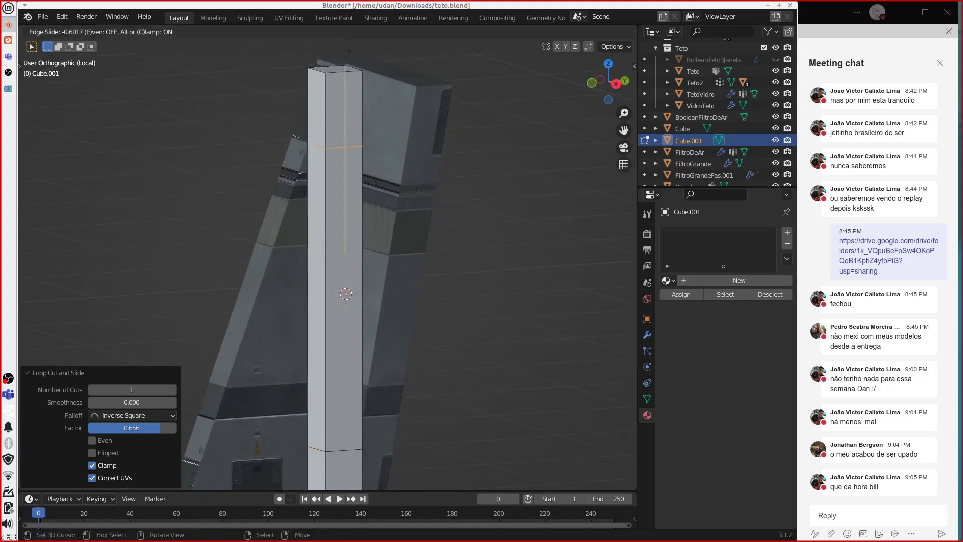
left_click(349, 45)
Step: Extrude the ring of faces between the two loops in place and scale it to about 0.812 in X and Y, thinning the shaft
middle_click_drag(356, 163, 323, 177)
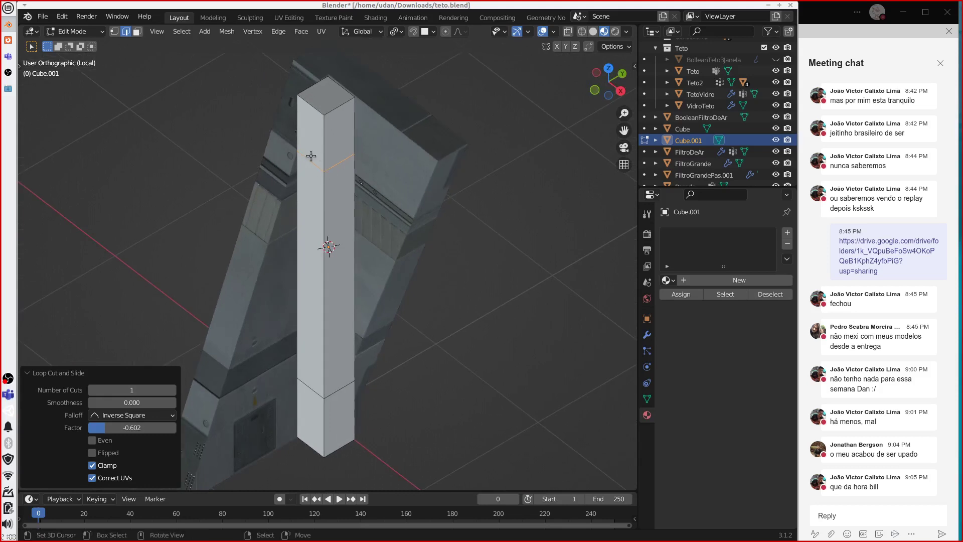
left_click(137, 31)
left_click(327, 249, "alt")
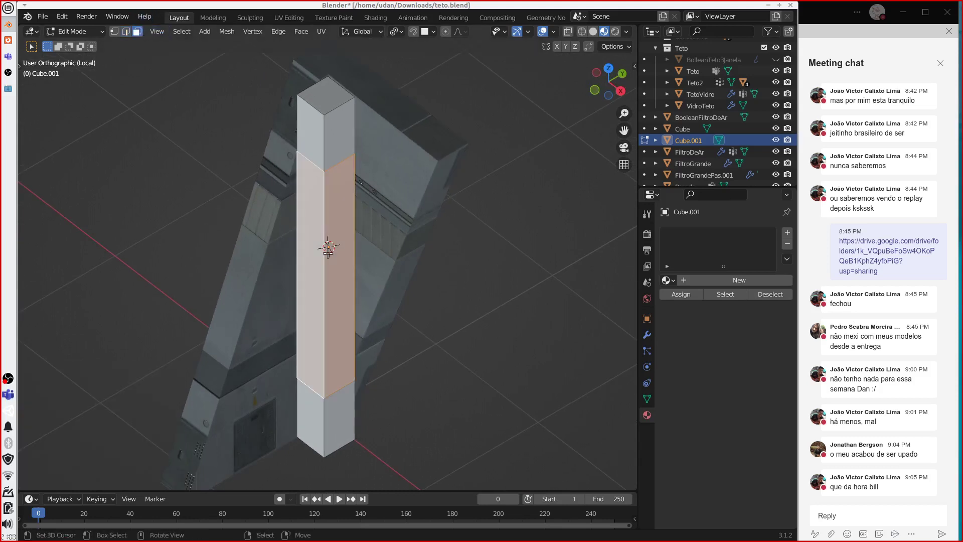
key("e")
right_click(340, 298)
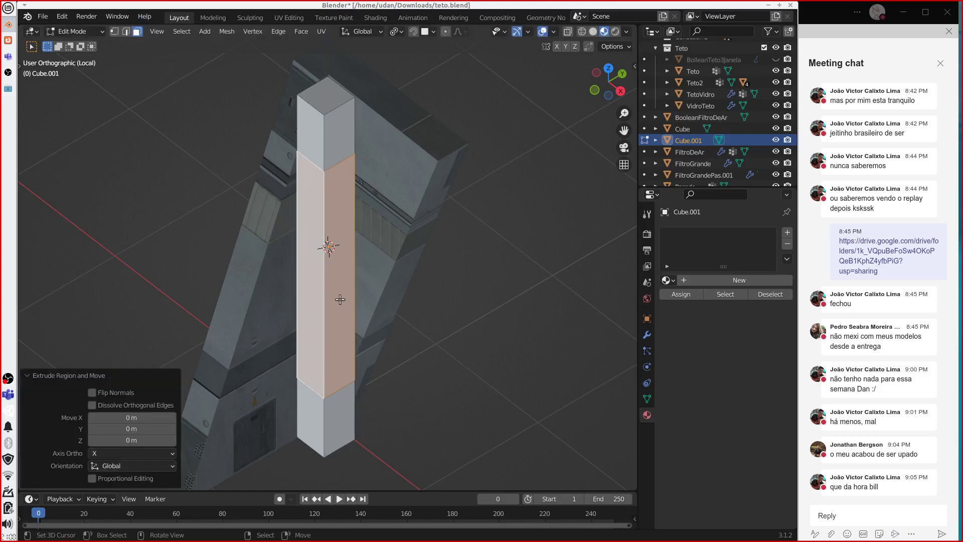
key("s")
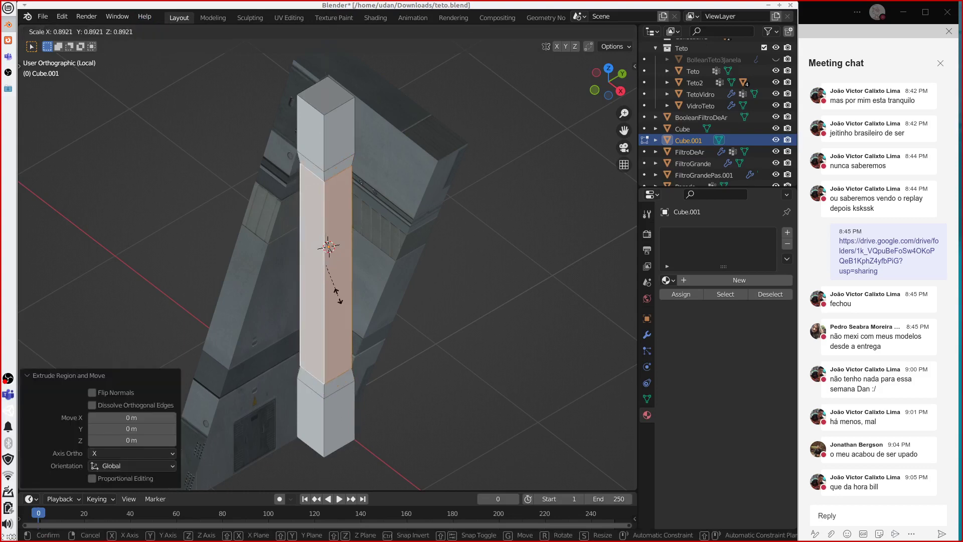
key("shift+z")
left_click(337, 292)
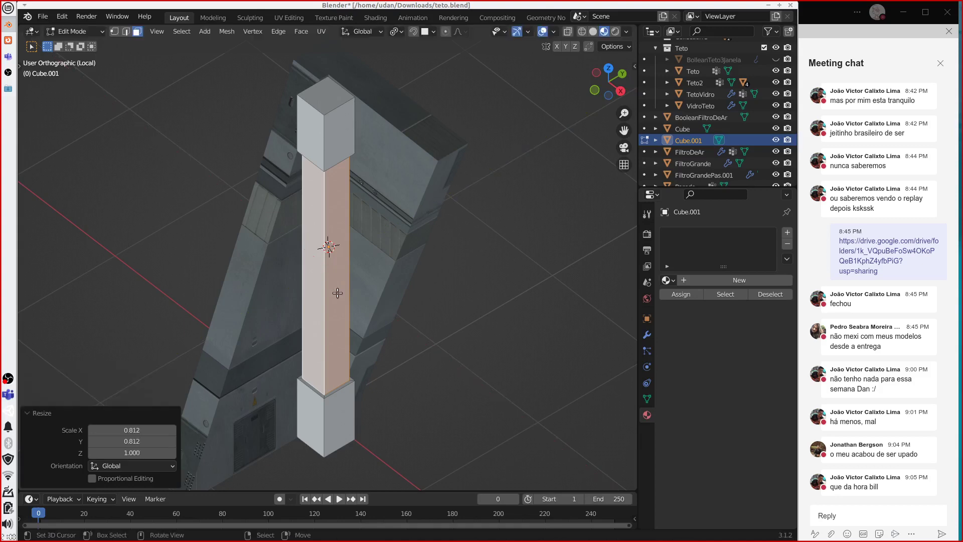
key("Tab")
Step: Extrude one side face of the column's base block in place and scale it to 0.7 to form an inset panel
middle_click_drag(340, 296, 348, 141)
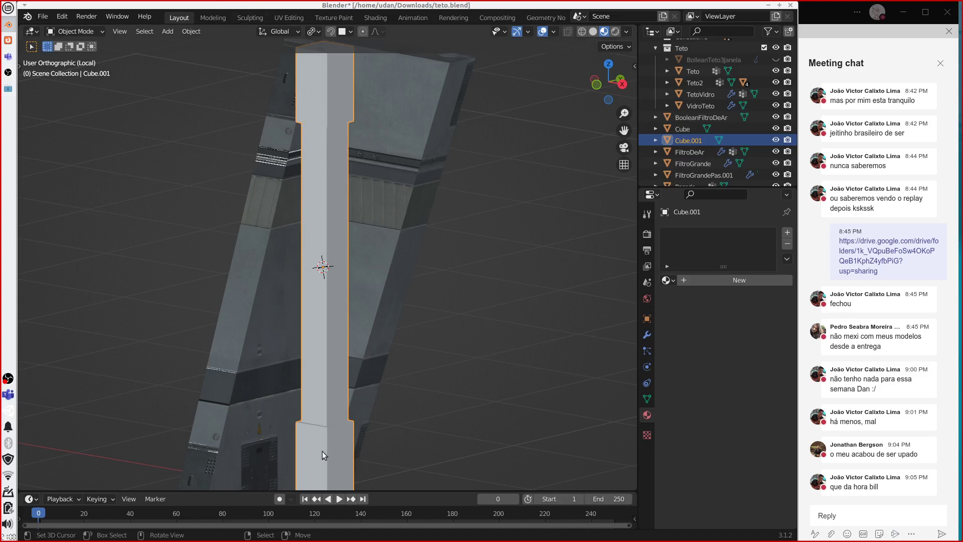
scroll(325, 311, "down", 3)
scroll(308, 320, "up", 4)
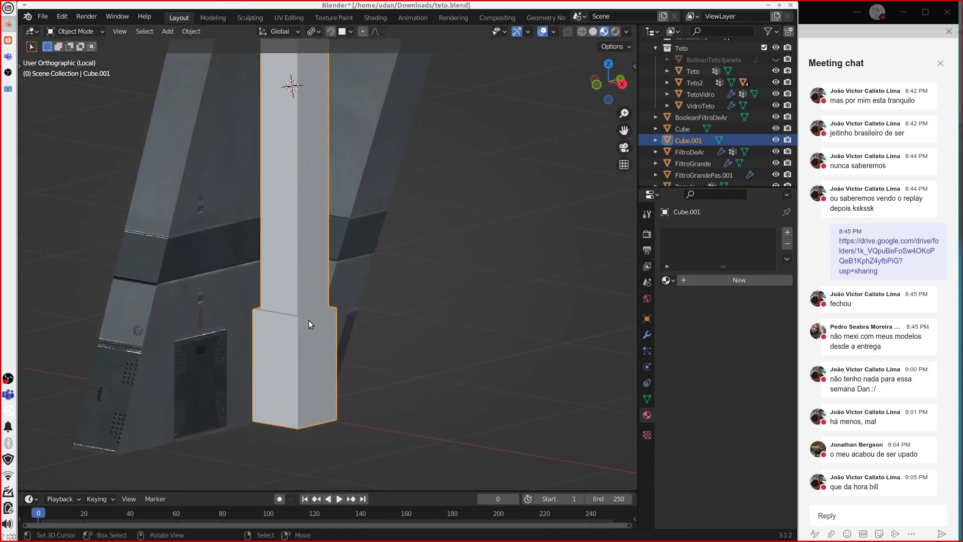
left_click(289, 342)
left_click(290, 353)
key("Tab")
left_click(284, 366)
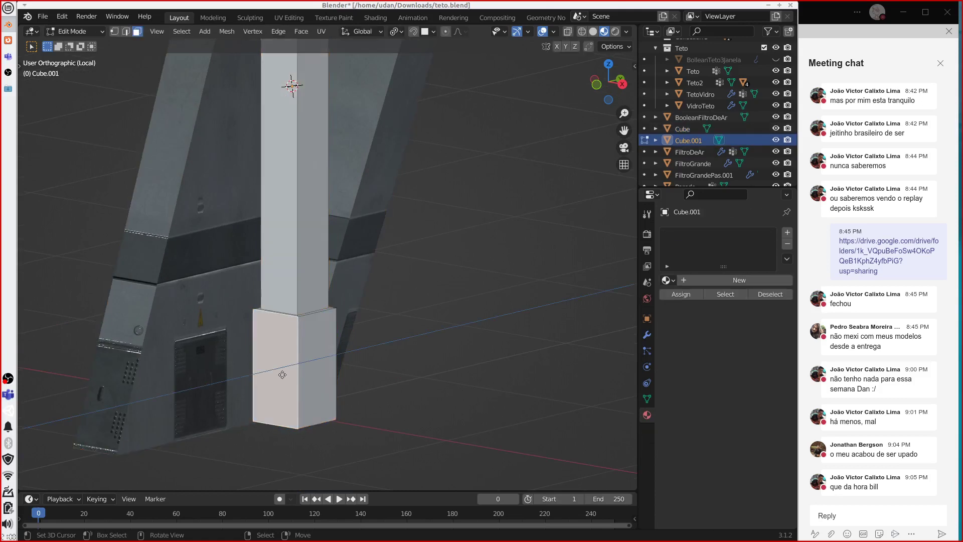
key("e")
right_click(283, 373)
key("s")
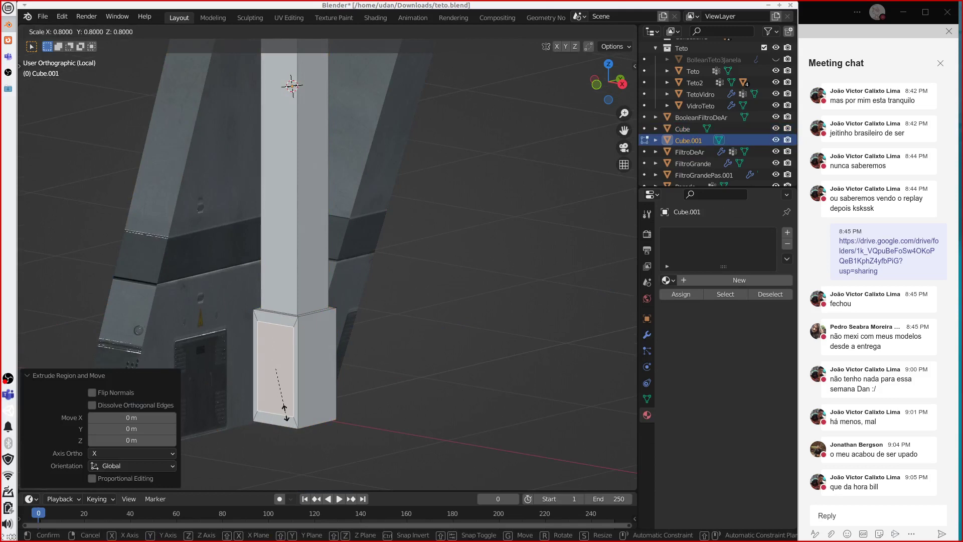
left_click(283, 406)
Step: Extrude the base block's inset panel face along its normal by about 0.012 m
key("g")
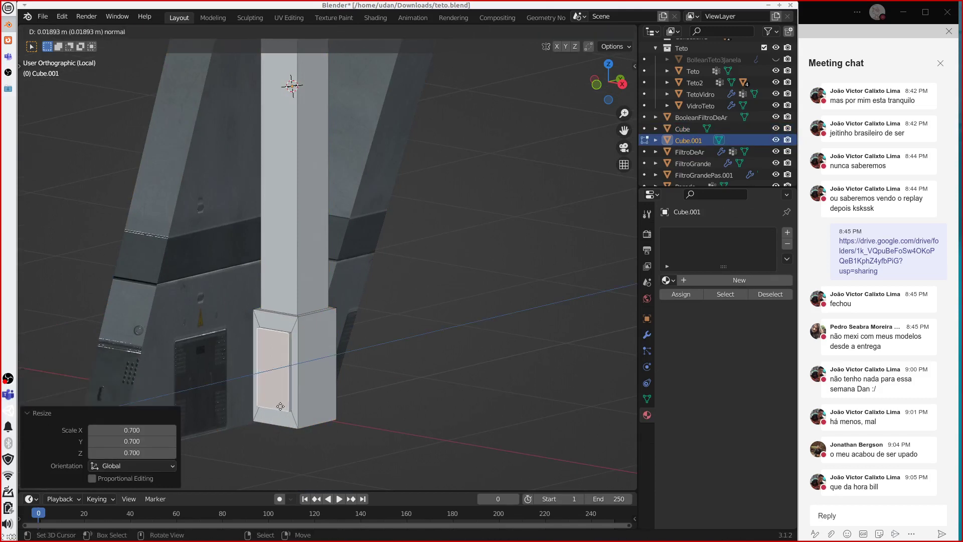
key("z")
key("z")
right_click(284, 407)
key("e")
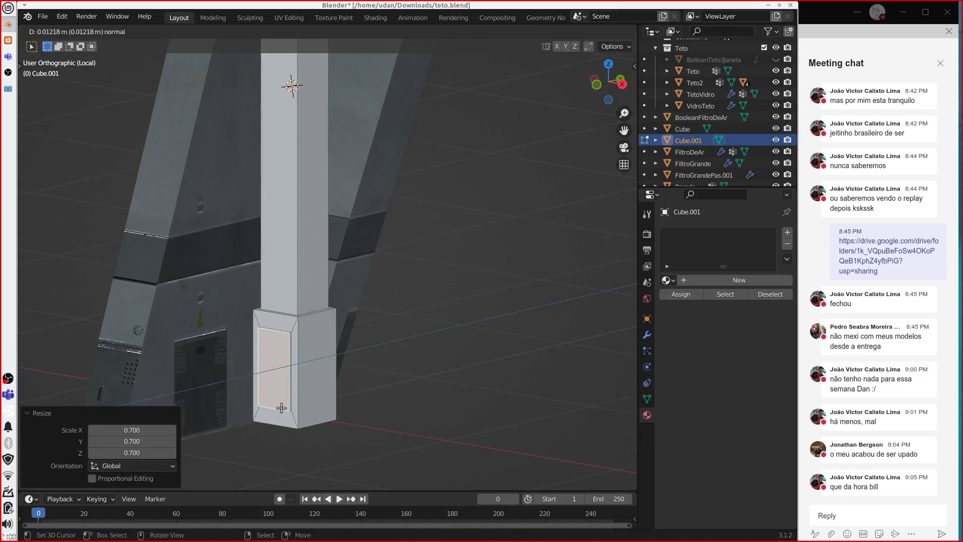
left_click(283, 407)
Step: Cut one horizontal edge loop at the exact middle of the column's shaft
middle_click_drag(310, 272, 302, 325, "shift")
key("ctrl+r")
left_click(300, 217)
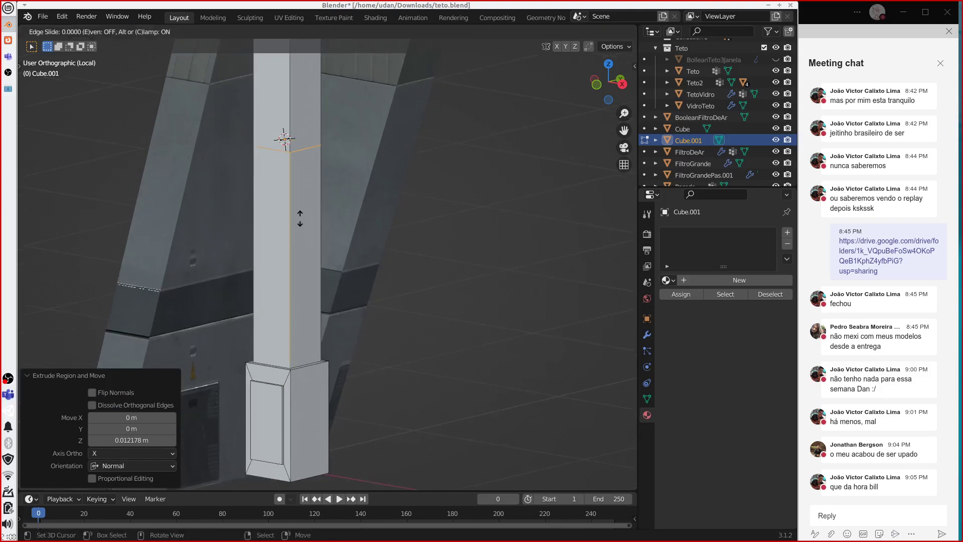
right_click(307, 221)
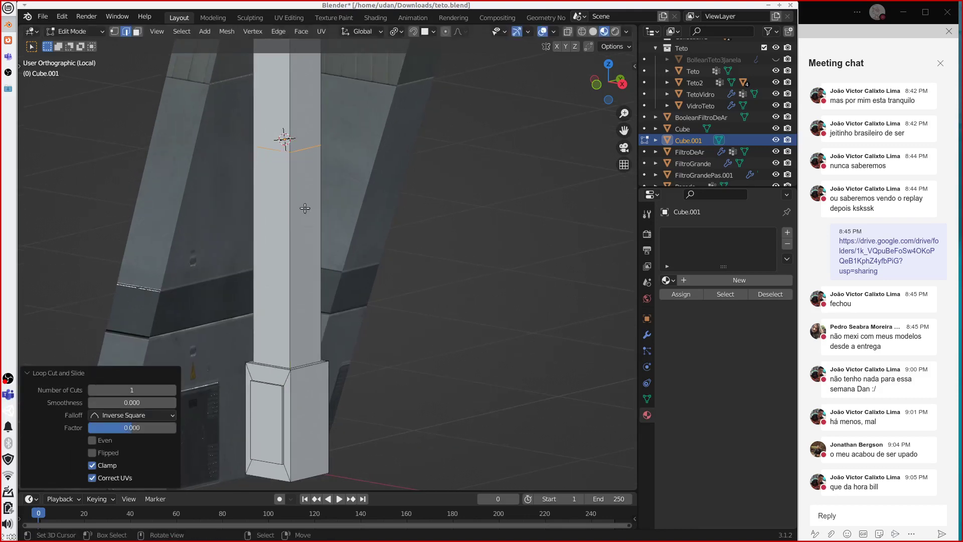
Step: Cut a second edge loop just below the shaft's middle loop, slid by a factor of about -0.949, leaving a narrow band
key("g")
key("g")
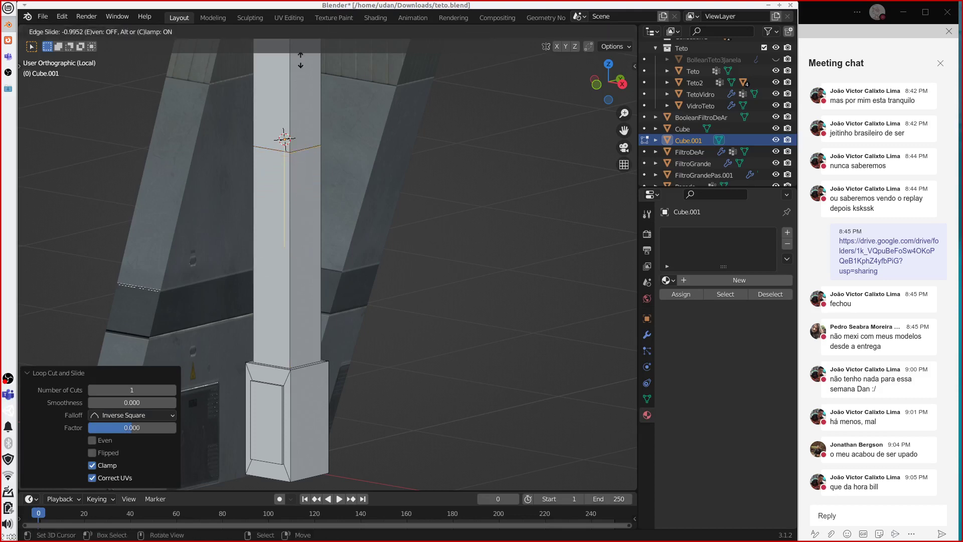
left_click(284, 138)
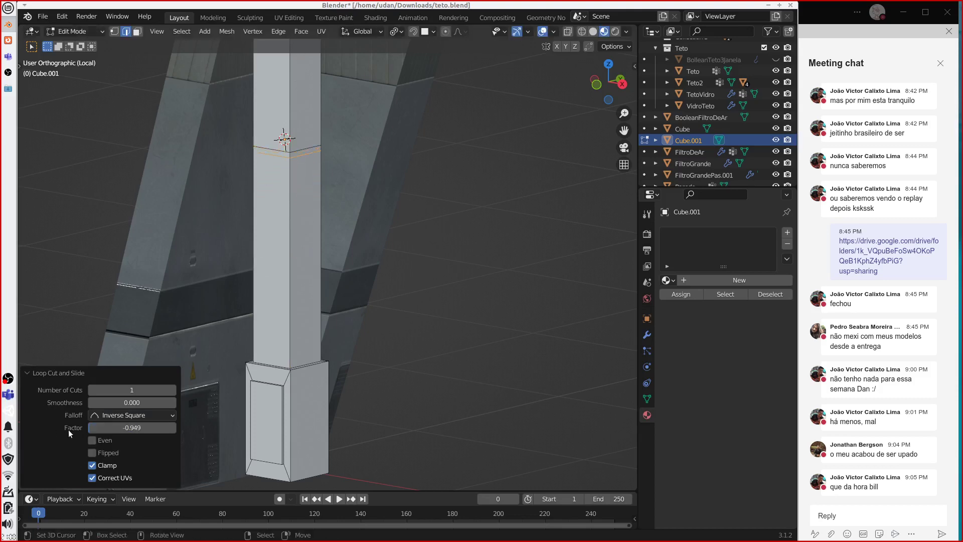
left_click(40, 372)
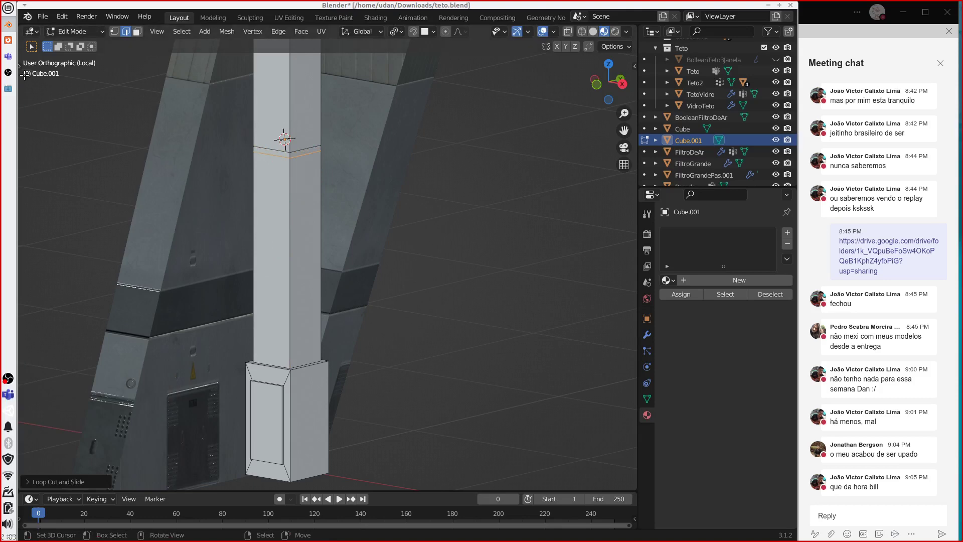
Step: Select the narrow face band around the shaft's middle and slant it with the Shear tool
left_click_drag(21, 67, 21, 70)
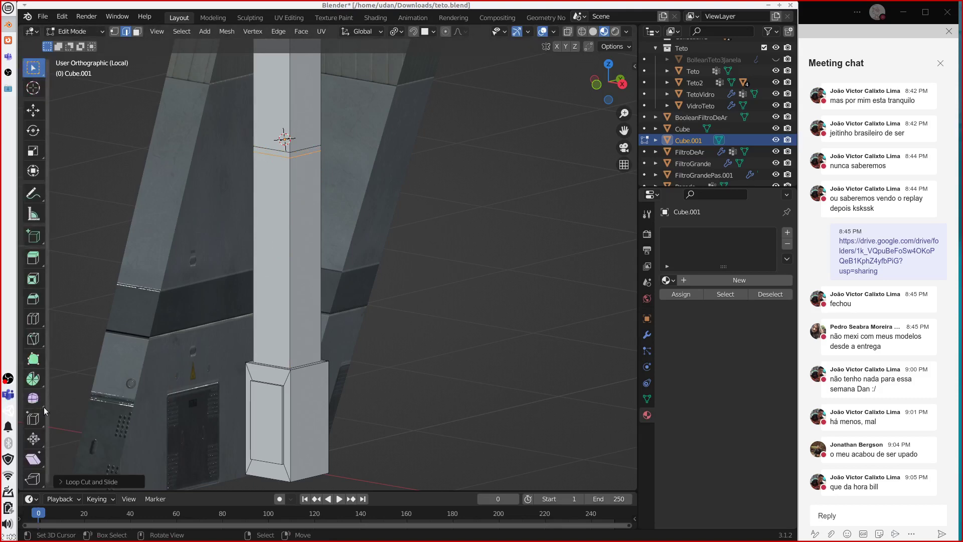
left_click(137, 31)
left_click(280, 148, "alt")
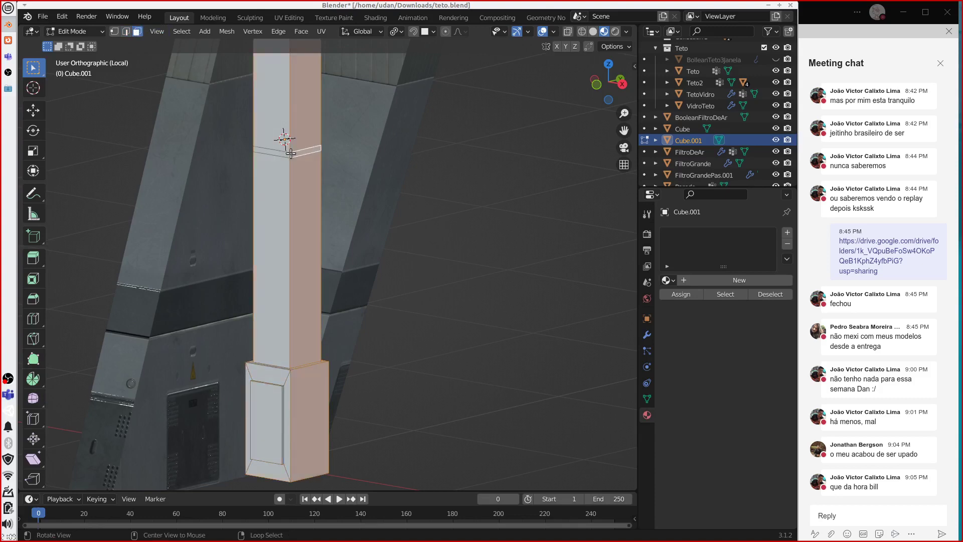
left_click(286, 150, "alt")
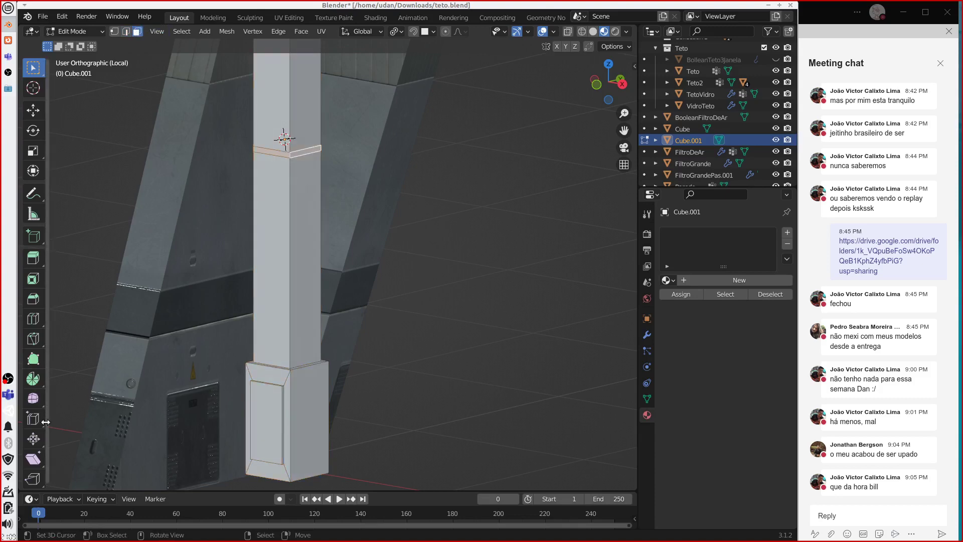
left_click(33, 459)
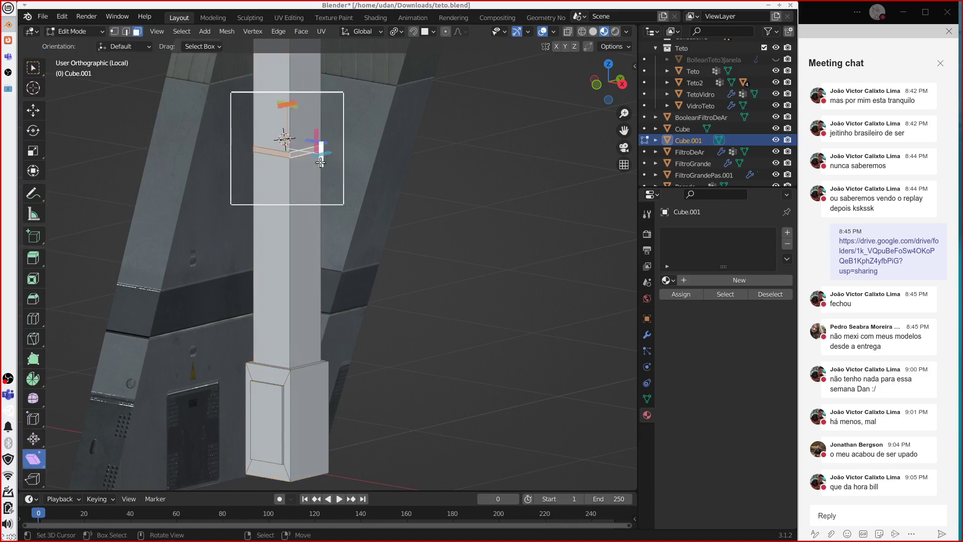
left_click_drag(320, 162, 364, 101)
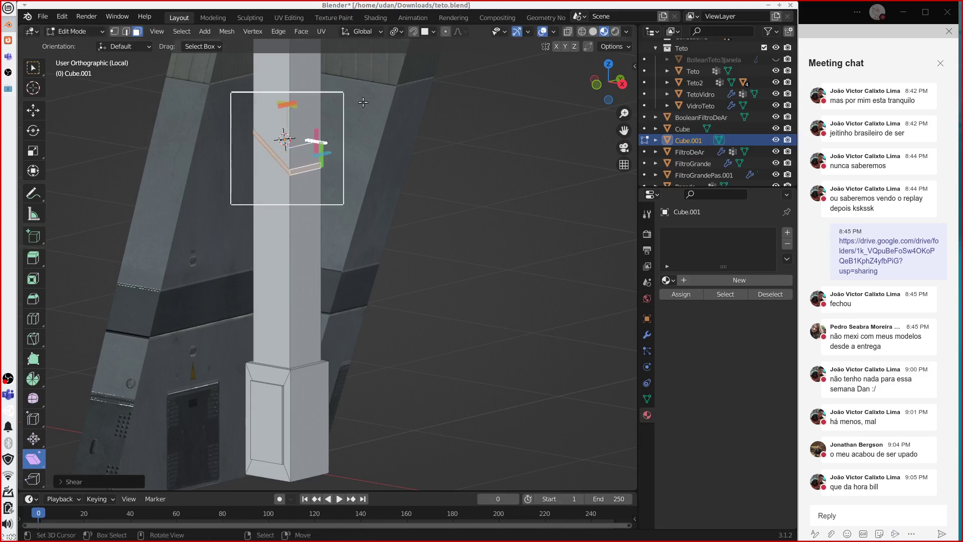
Step: Extrude the slanted band in place and scale it down slightly to form a thin groove around the shaft
key("e")
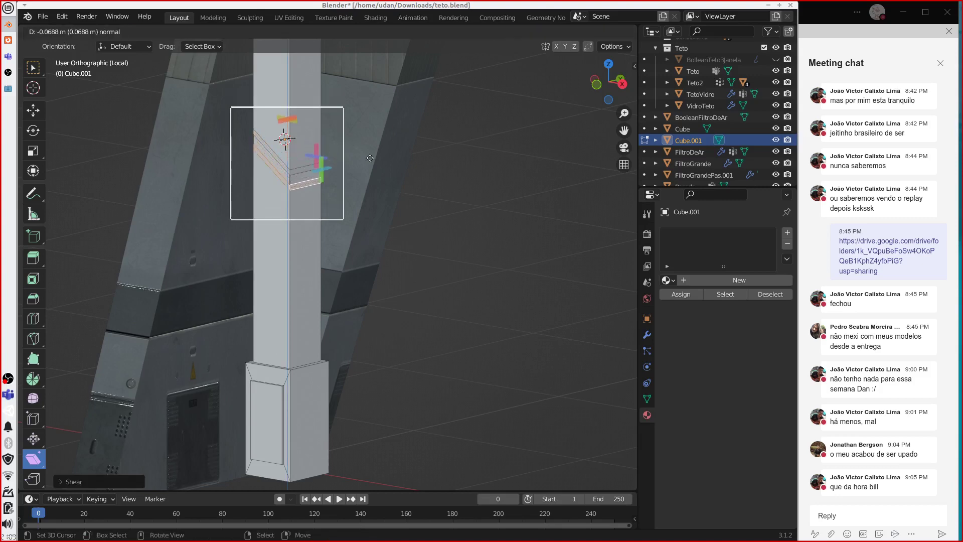
left_click(361, 149)
key("s")
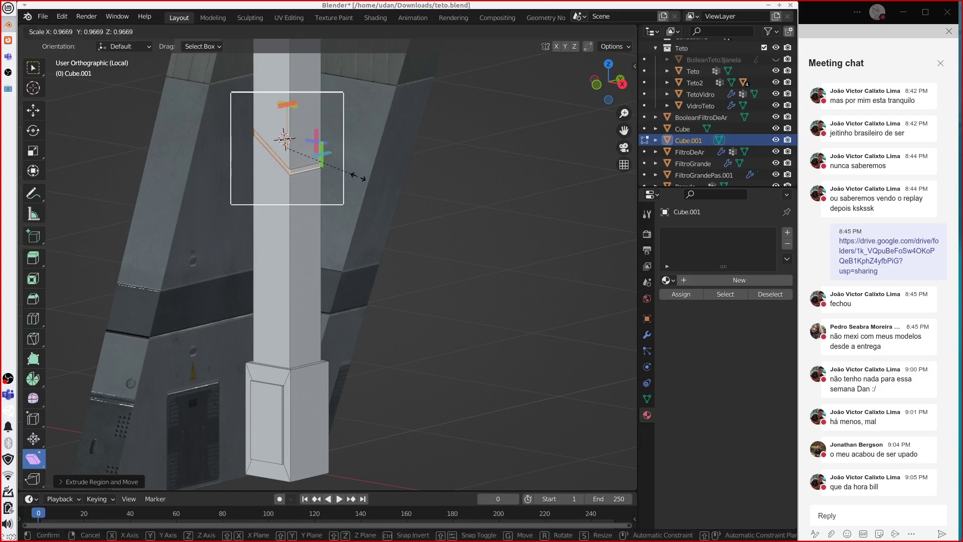
left_click(353, 170)
key("Tab")
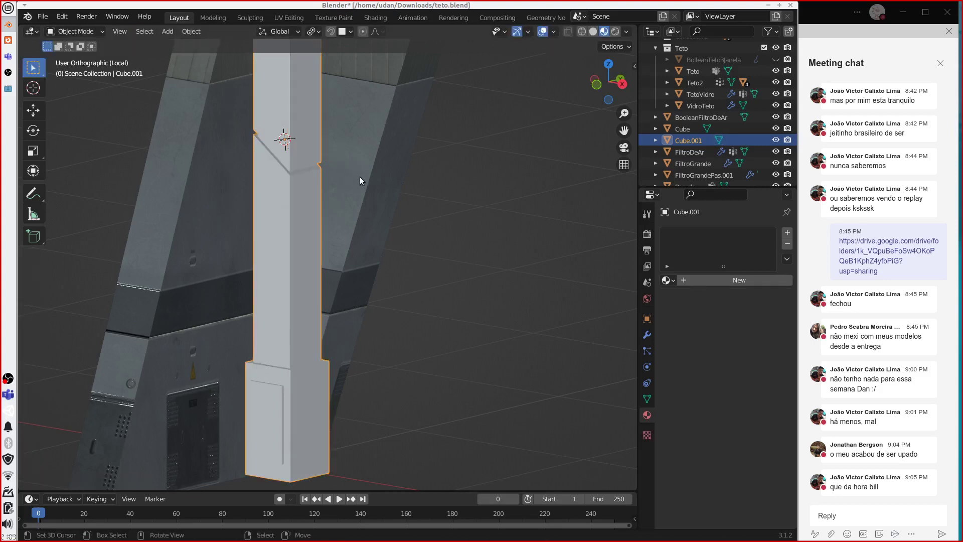
Step: Cut two evenly spaced horizontal edge loops around the column's top block
middle_click_drag(350, 200, 285, 154)
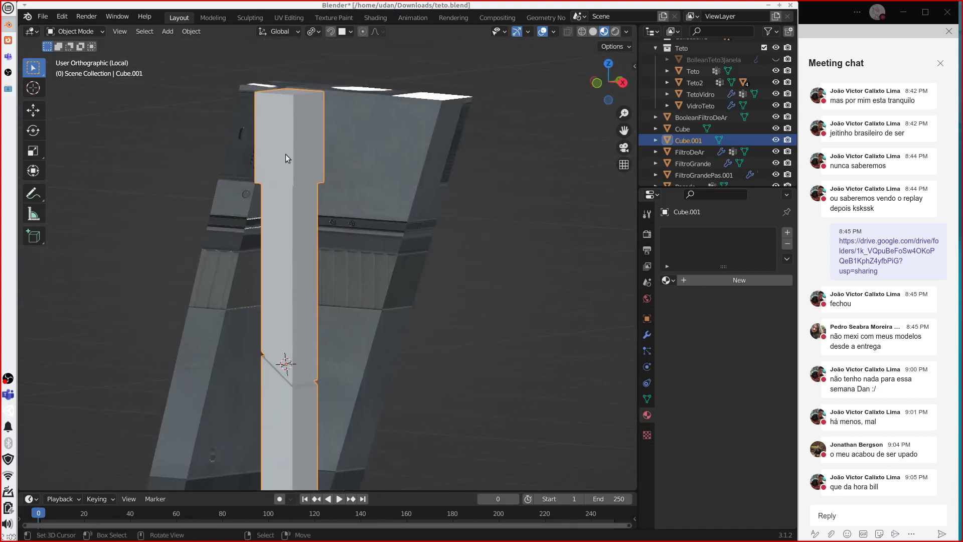
left_click(286, 154)
left_click(297, 153)
key("Tab")
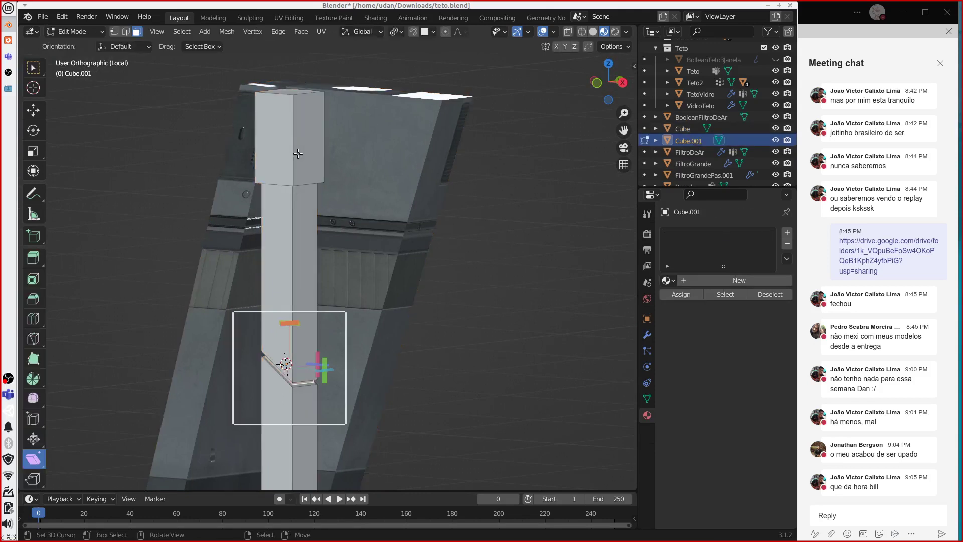
key("ctrl+r")
left_click(298, 154)
left_click(298, 157)
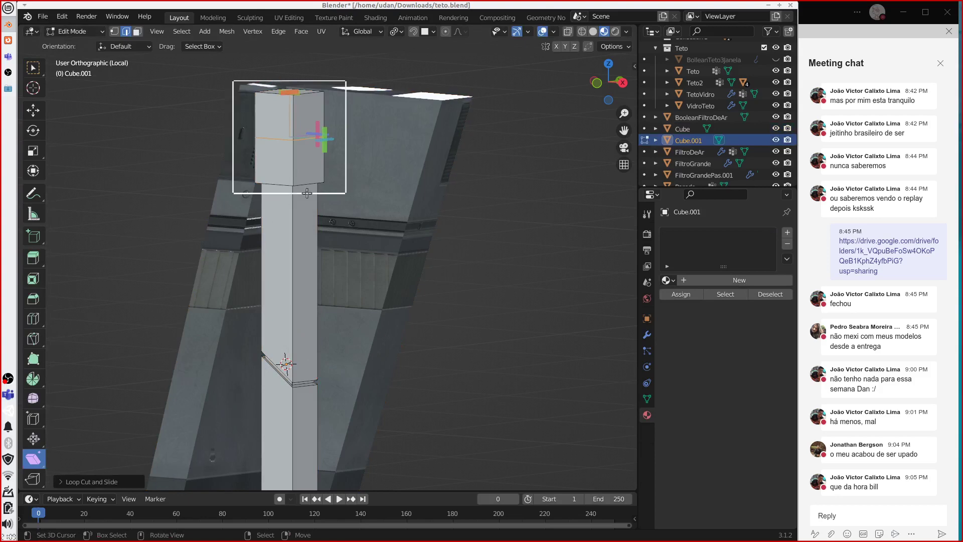
left_click(62, 481)
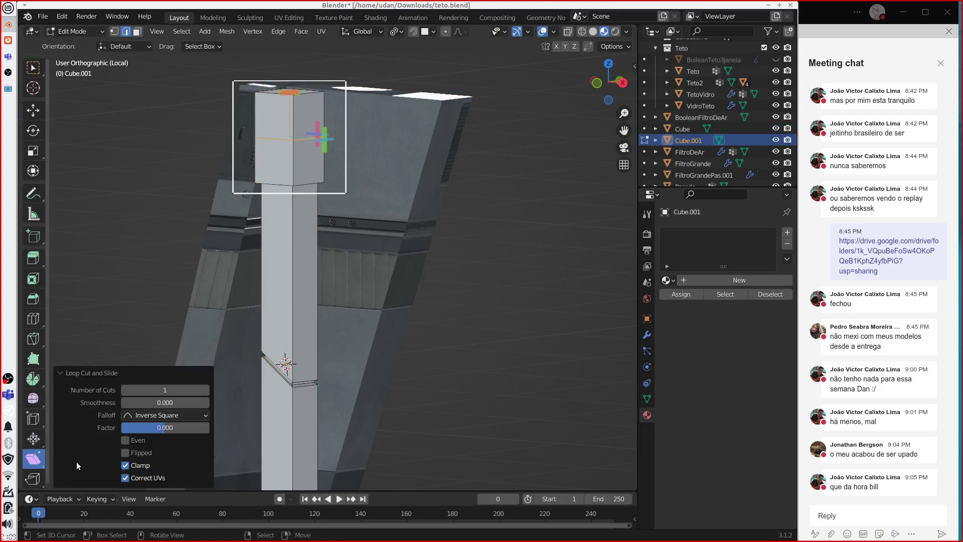
left_click(205, 390)
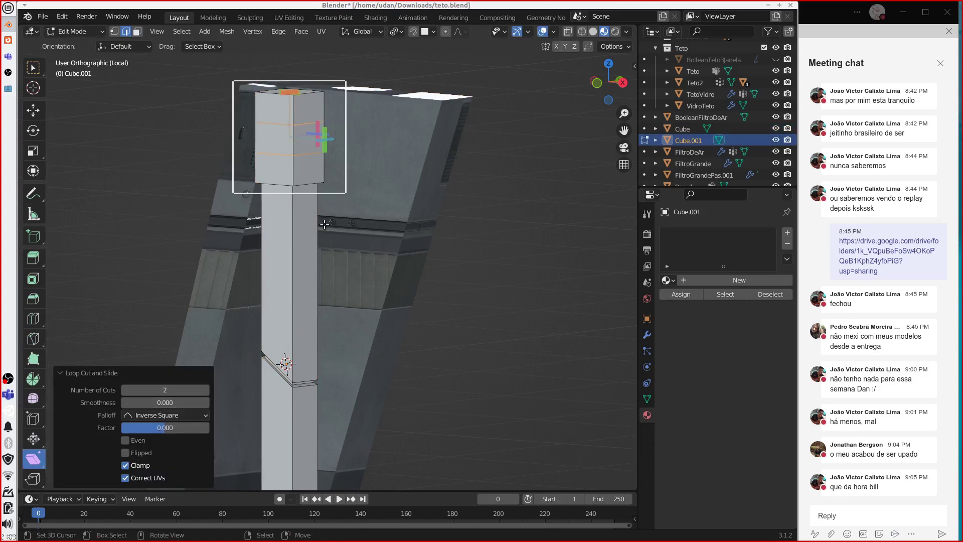
key("s")
key("z")
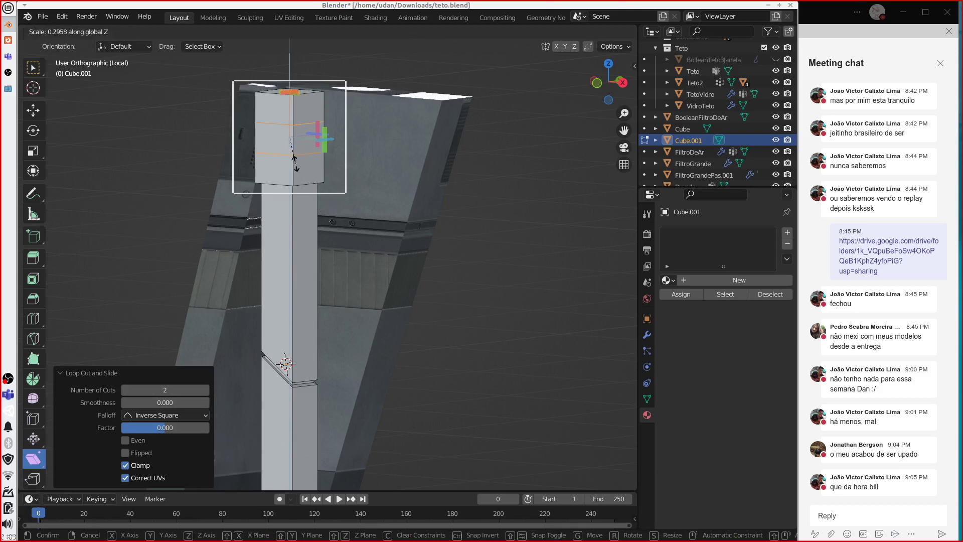
left_click(299, 170)
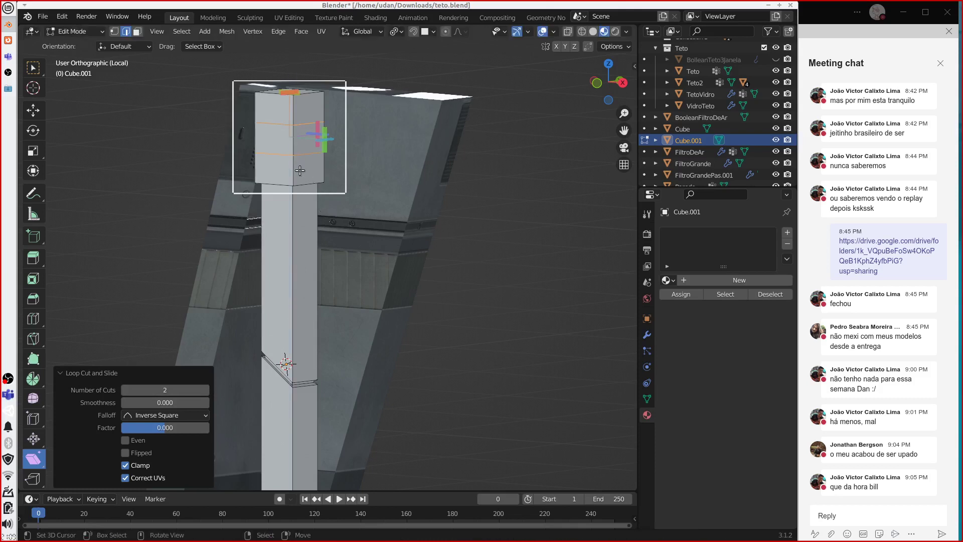
Step: Select the face band between the top block's two edge loops and scale it to about 0.348 along Z
left_click(137, 31)
left_click(280, 137)
left_click(280, 136)
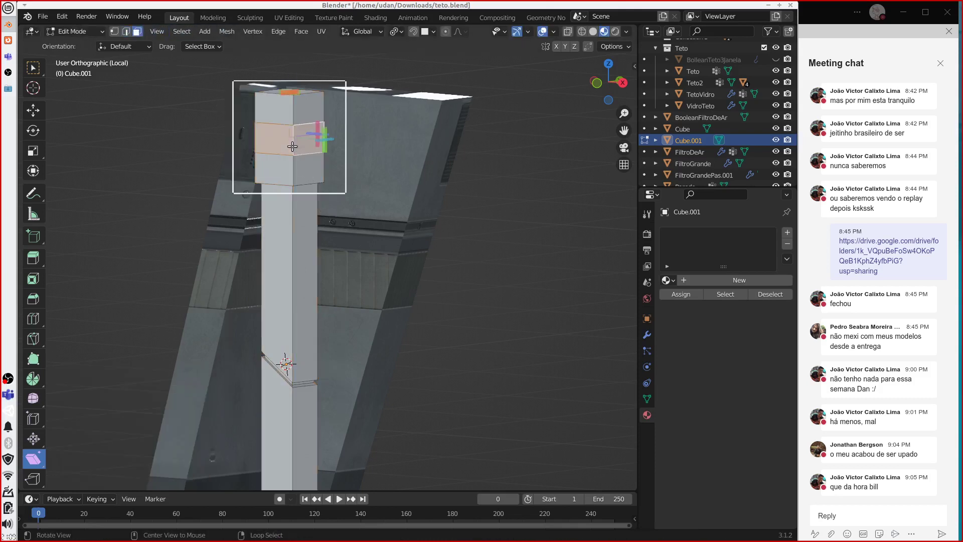
key("s")
key("z")
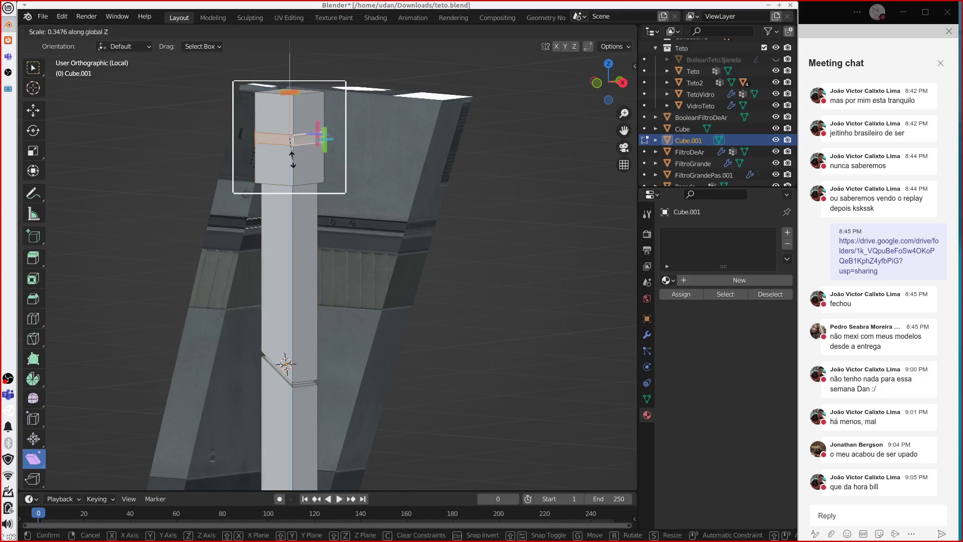
left_click(294, 161)
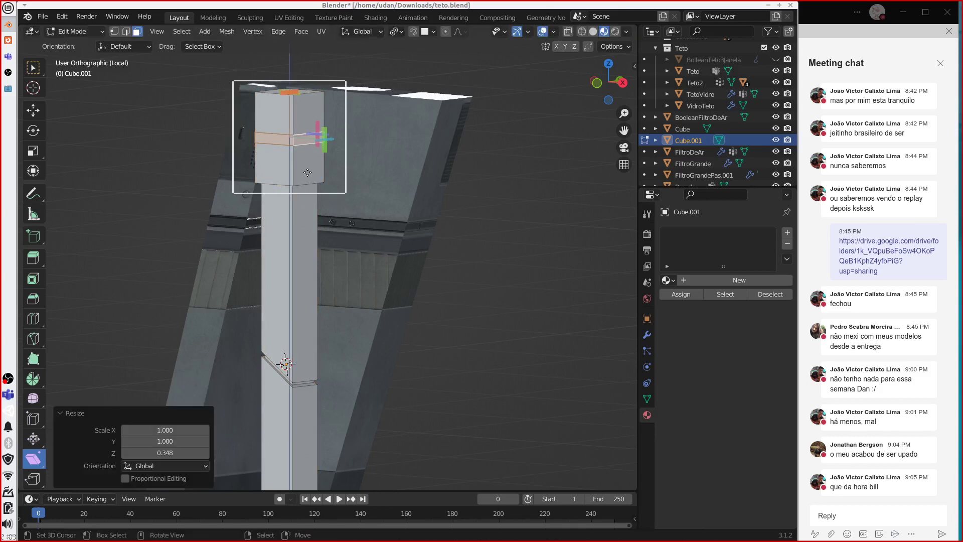
Step: Extrude the narrowed band in place and scale it to about 0.88 to sink a groove around the top block
key("e")
right_click(307, 172)
key("s")
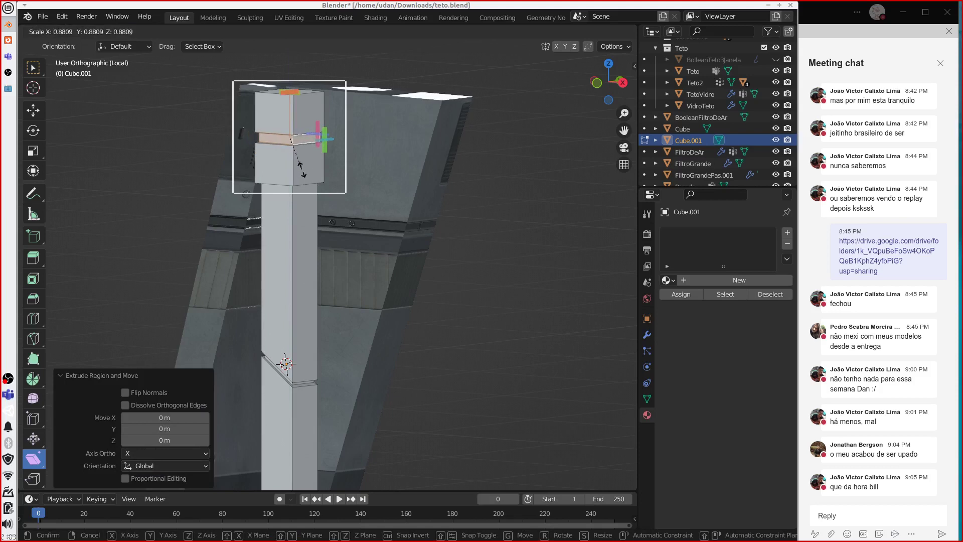
left_click(301, 170)
Step: Slant the top block's groove with the Shear tool, using an offset of about -0.302 on the Y axis, and finish editing the mesh
middle_click_drag(294, 137, 288, 134)
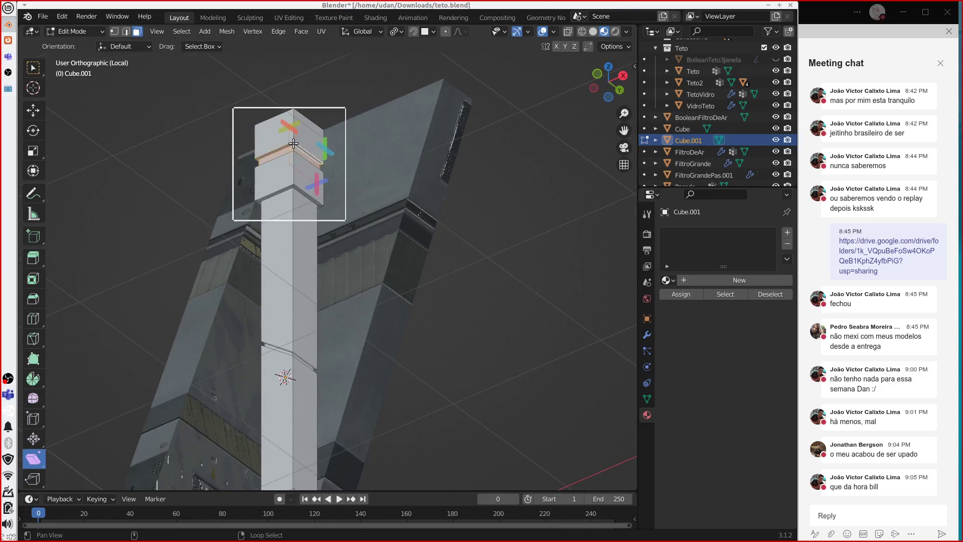
middle_click_drag(314, 183, 340, 156)
left_click_drag(328, 149, 332, 278)
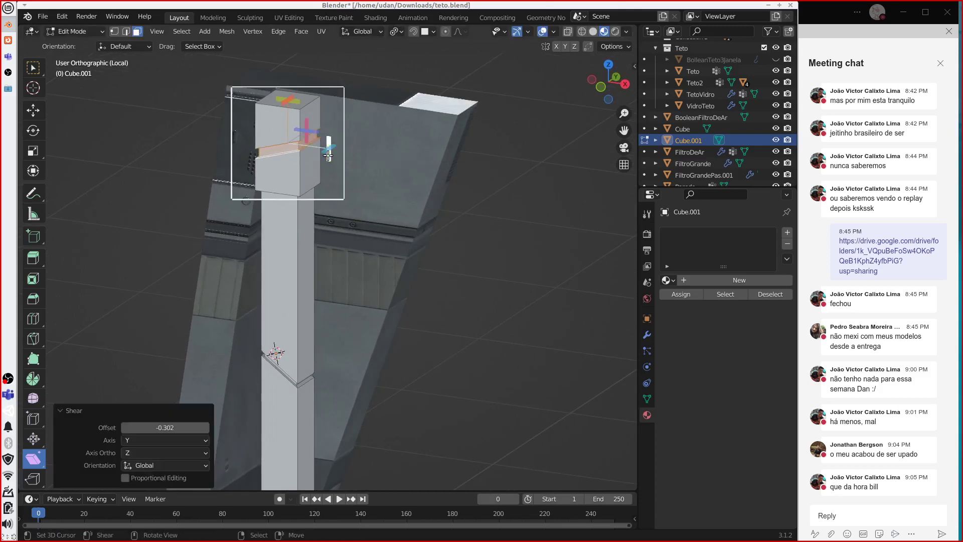
key("Tab")
Step: Switch the viewport to Solid shading and enable Cavity to bring out the column's edges and grooves
middle_click_drag(359, 321, 337, 332)
left_click(627, 31)
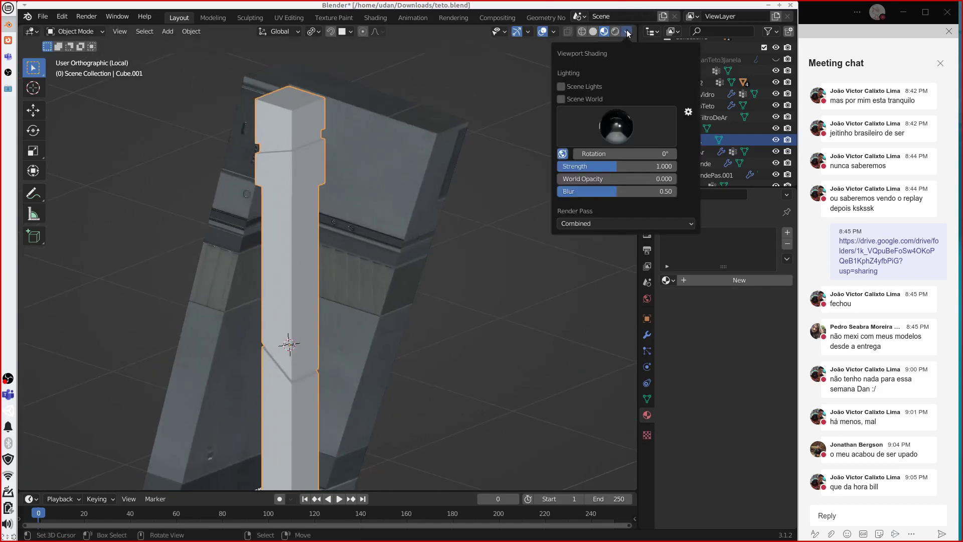
left_click(592, 31)
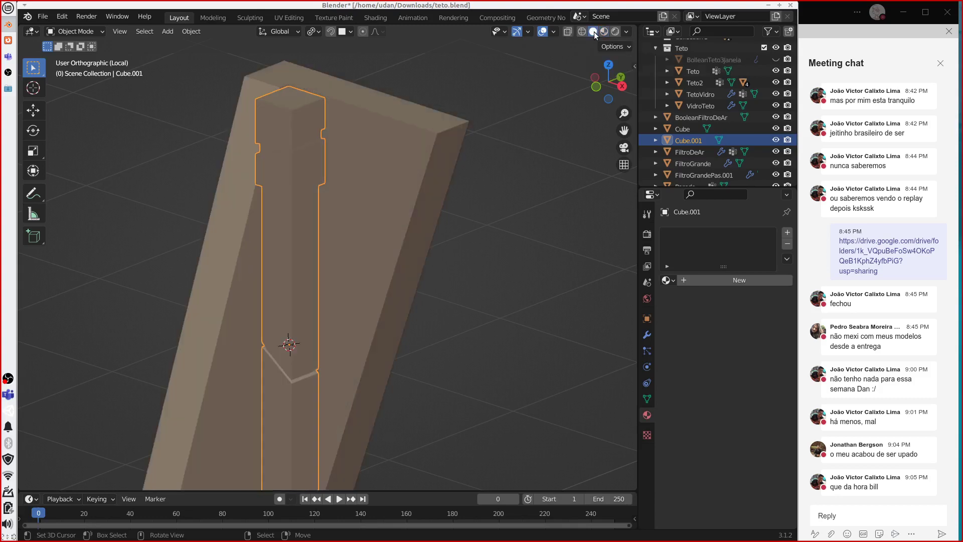
left_click(628, 32)
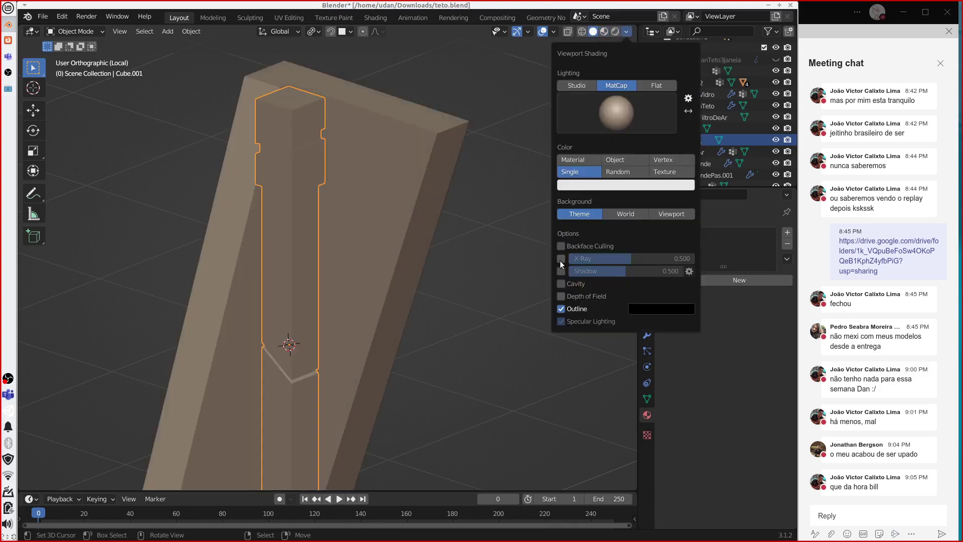
left_click(561, 283)
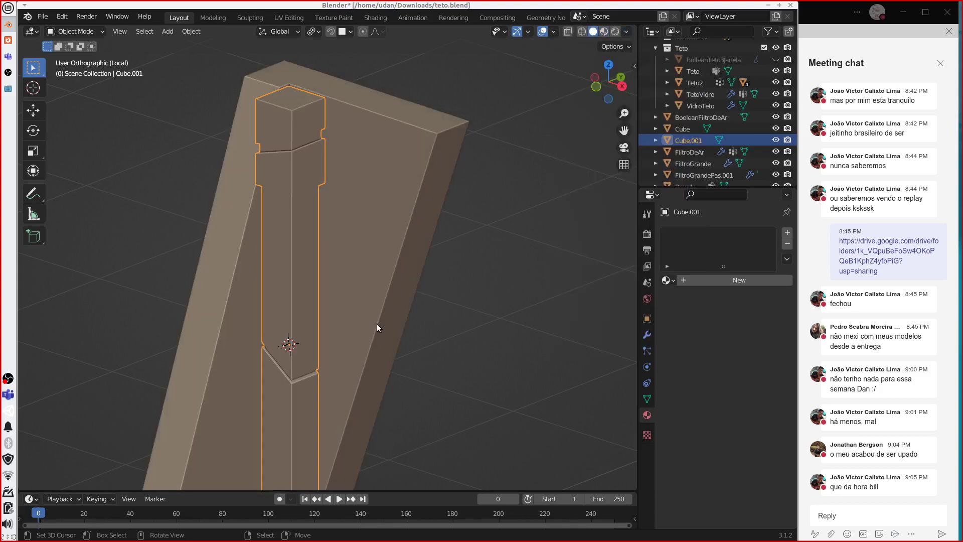
mouse_move(377, 323)
middle_mouse_down()
mouse_move(404, 257)
mouse_move(422, 288)
mouse_move(337, 348)
mouse_move(373, 374)
mouse_move(487, 354)
mouse_move(459, 336)
mouse_move(363, 312)
middle_mouse_up()
scroll(363, 311, "down", 3)
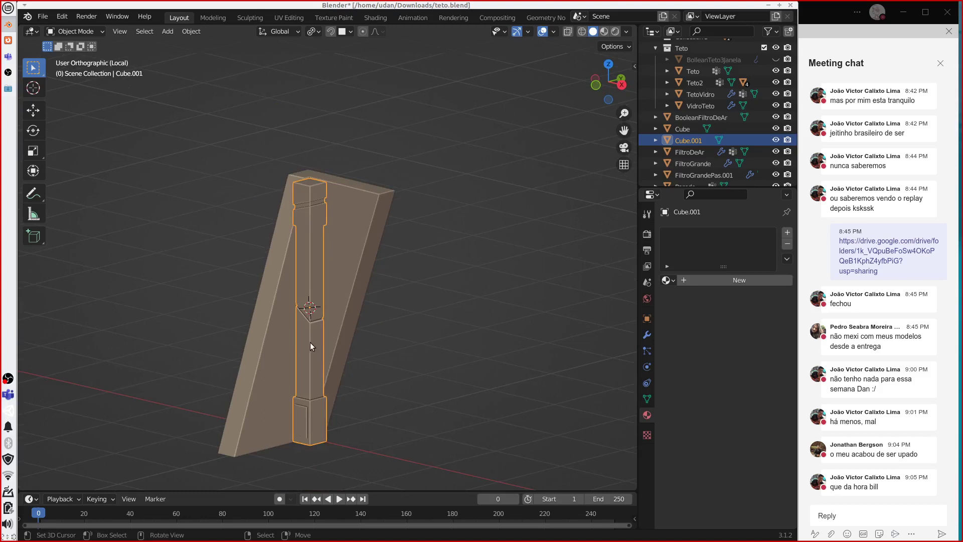
Step: Make the corner wall piece the active object in Object Mode and return the viewport to Material Preview shading
scroll(311, 346, "up", 2)
key("Tab")
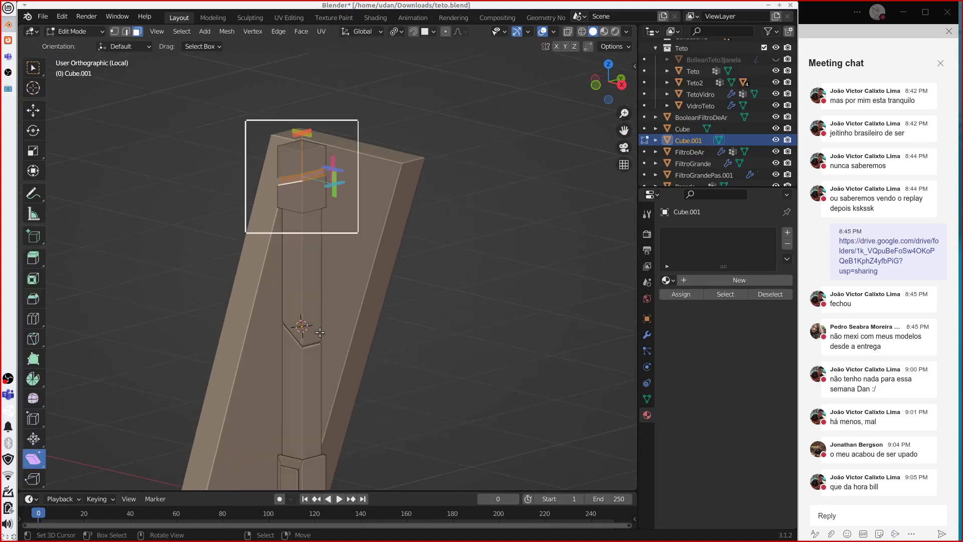
key("alt+q")
key("Tab")
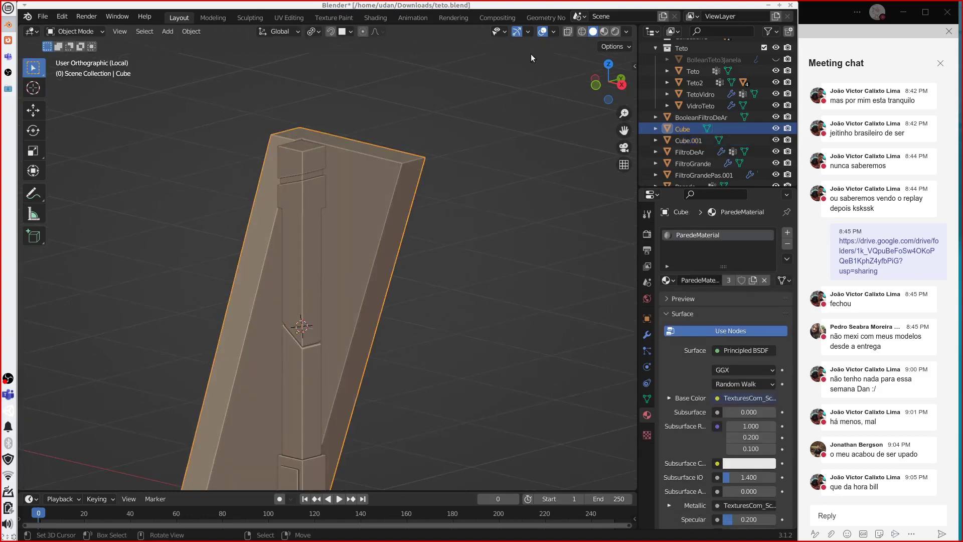
left_click(604, 31)
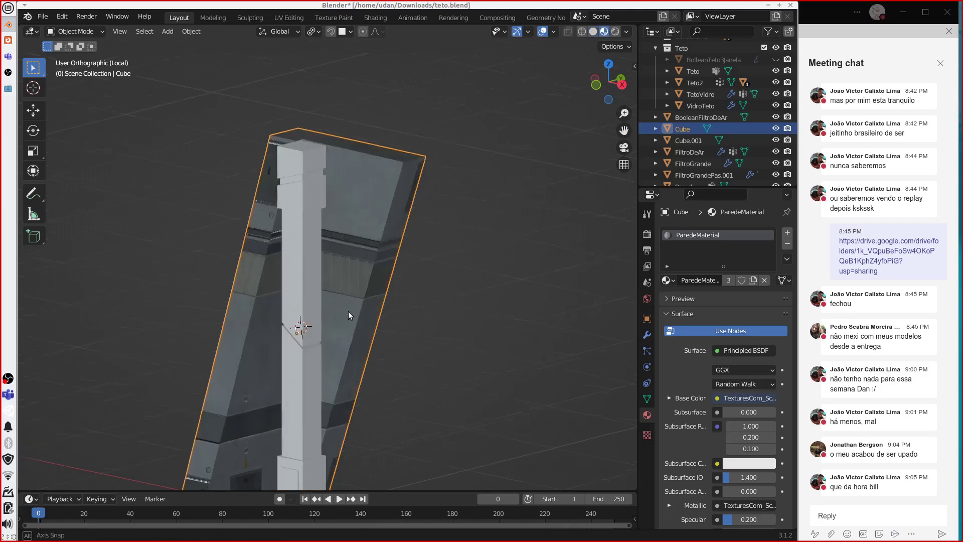
Step: Inspect the column against the corner wall, and leave local view to check it with the surrounding walls
mouse_move(348, 311)
middle_mouse_down()
mouse_move(290, 180)
mouse_move(356, 288)
mouse_move(308, 257)
mouse_move(297, 288)
mouse_move(347, 303)
mouse_move(279, 239)
mouse_move(284, 318)
mouse_move(245, 326)
mouse_move(279, 350)
mouse_move(333, 354)
middle_mouse_up()
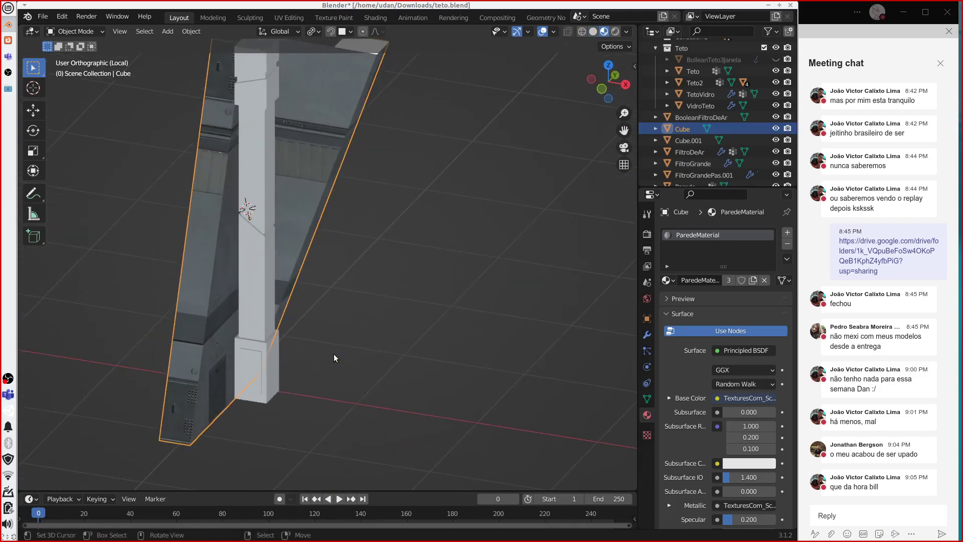
scroll(273, 369, "up", 2)
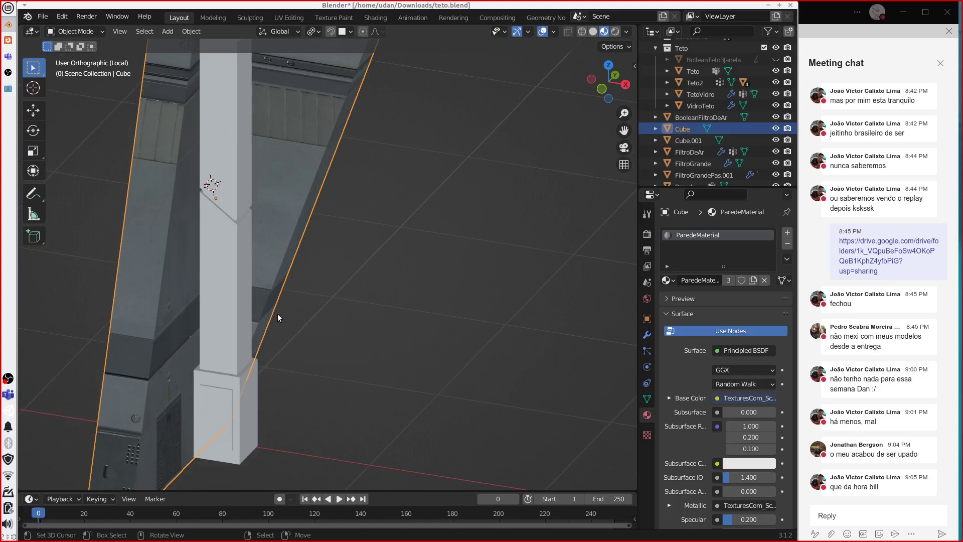
middle_click_drag(278, 316, 231, 283)
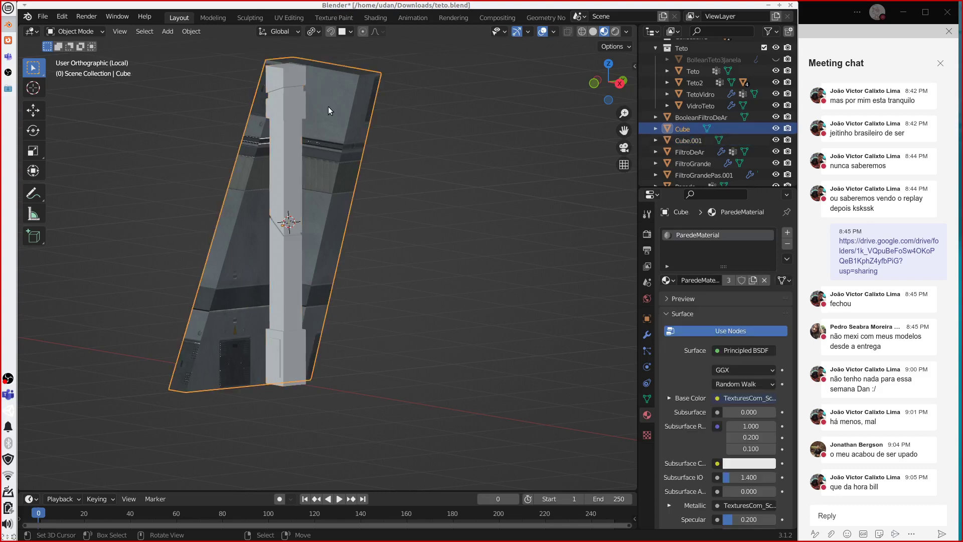
middle_click_drag(328, 106, 365, 112)
scroll(365, 113, "down", 4)
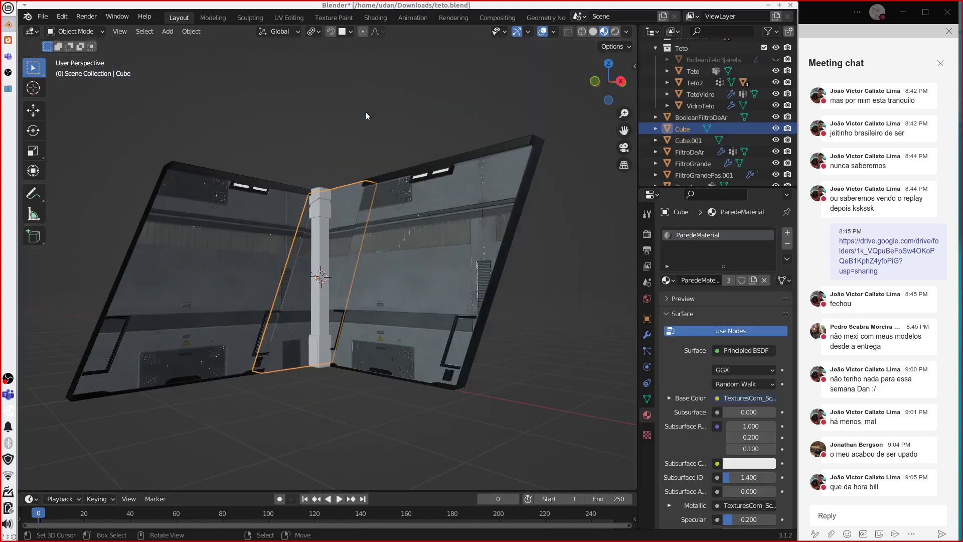
scroll(365, 112, "up", 5)
Step: Select the column, open the Shading workspace and frame the column in its viewport
left_click(315, 203)
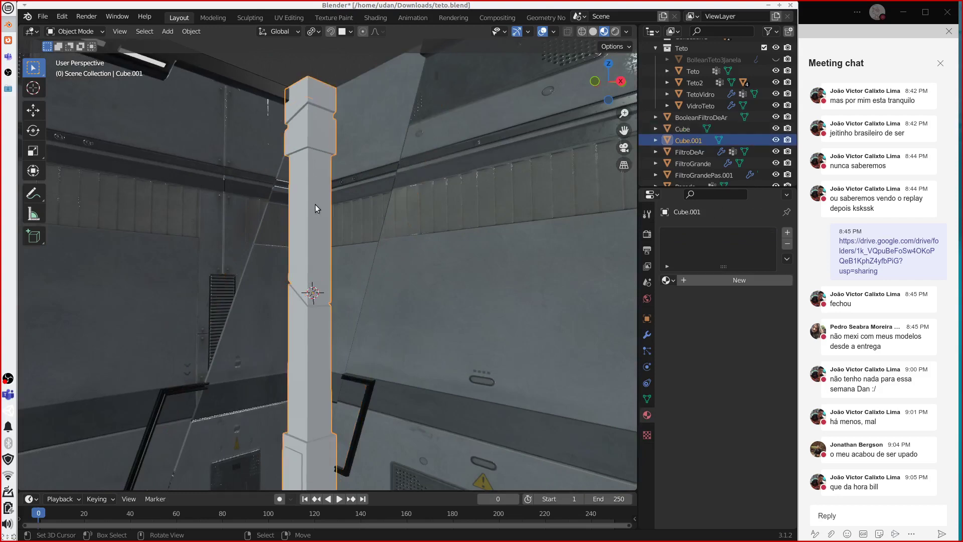
left_click(366, 19)
scroll(393, 170, "down", 10)
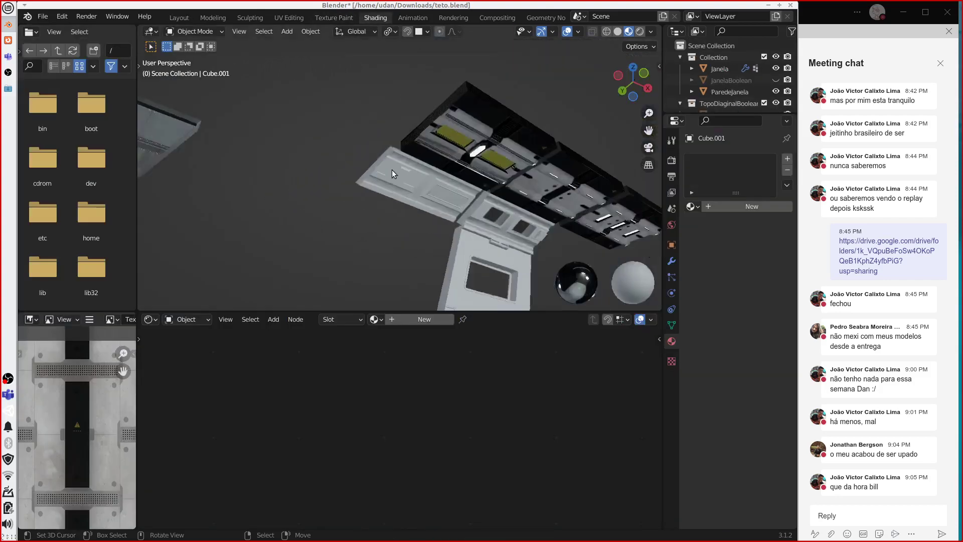
middle_click_drag(389, 170, 266, 231)
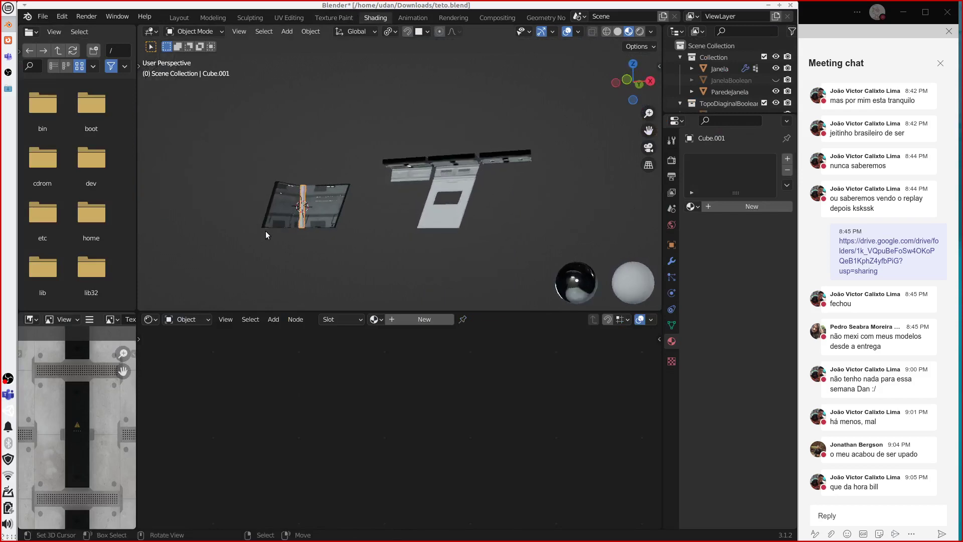
key("KP_Decimal")
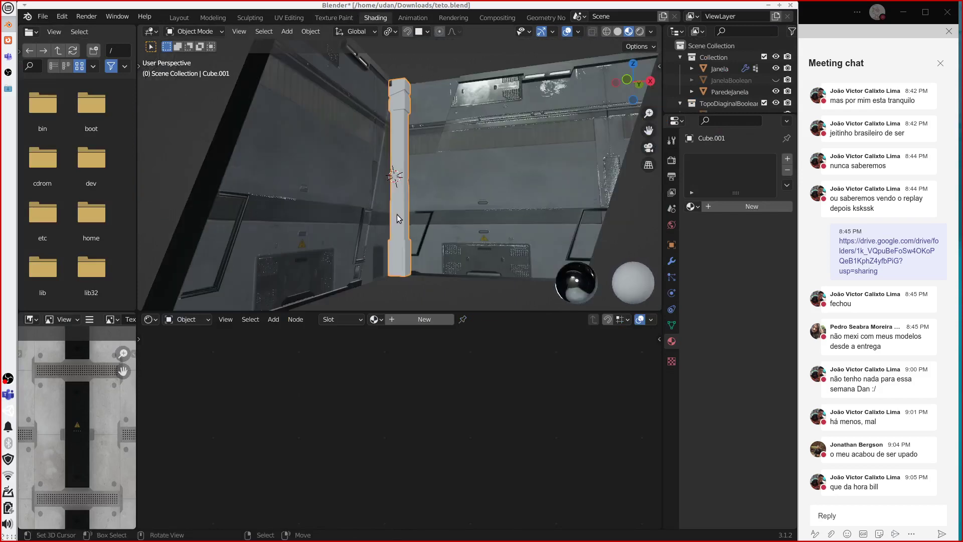
Step: Examine the materials and shader nodes of the wall pieces around the column, ending with the column selected
middle_click_drag(415, 205, 412, 147)
left_click(415, 168)
left_click(414, 161)
left_click(446, 167)
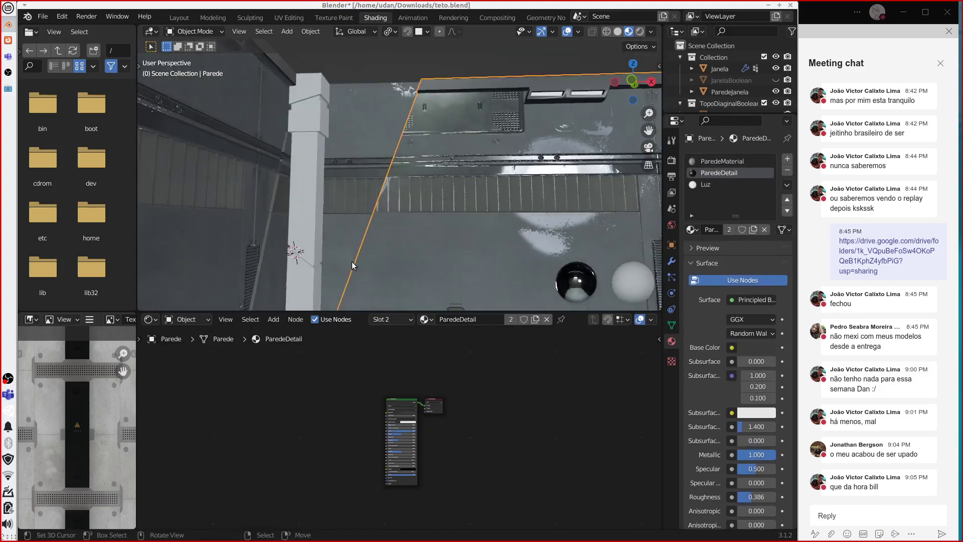
middle_click_drag(397, 220, 412, 232)
left_click(310, 185)
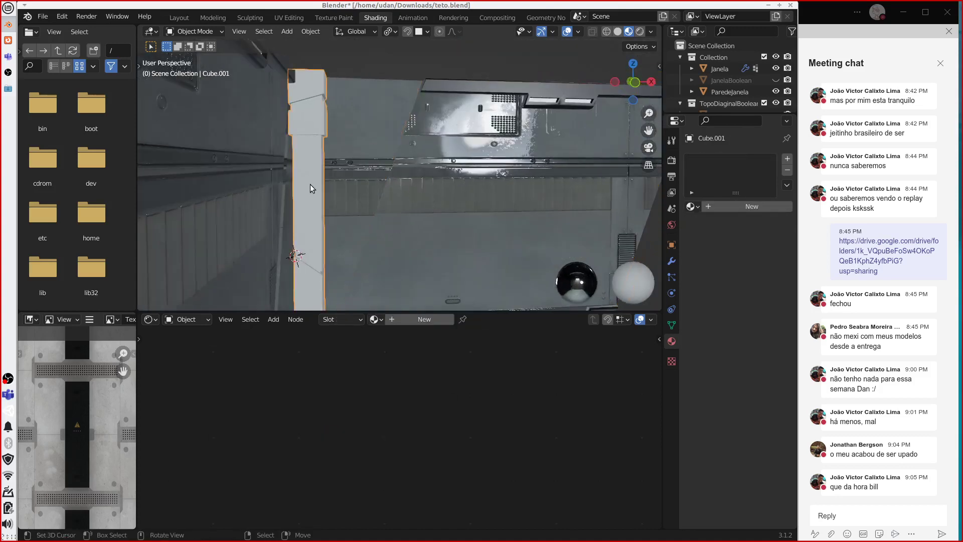
middle_click_drag(316, 198, 308, 194)
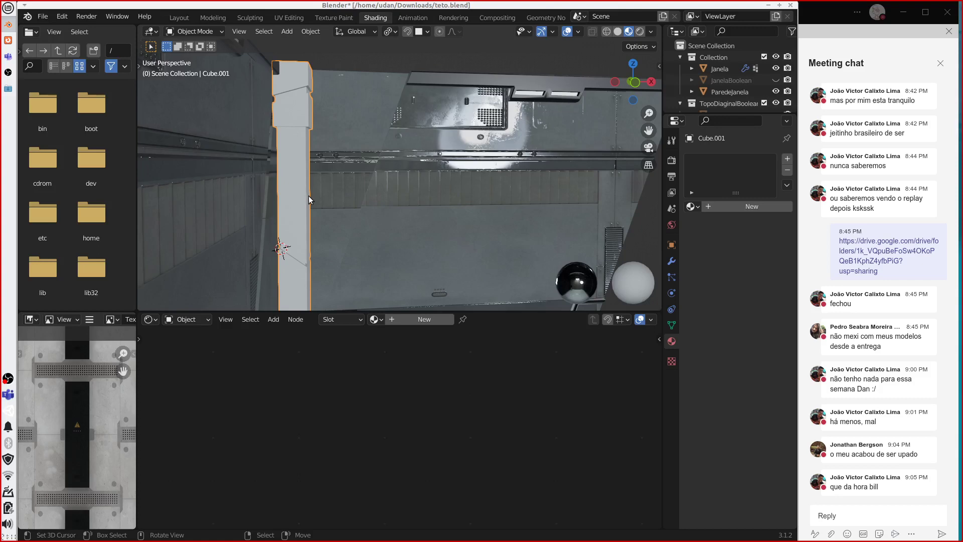
left_click(360, 206)
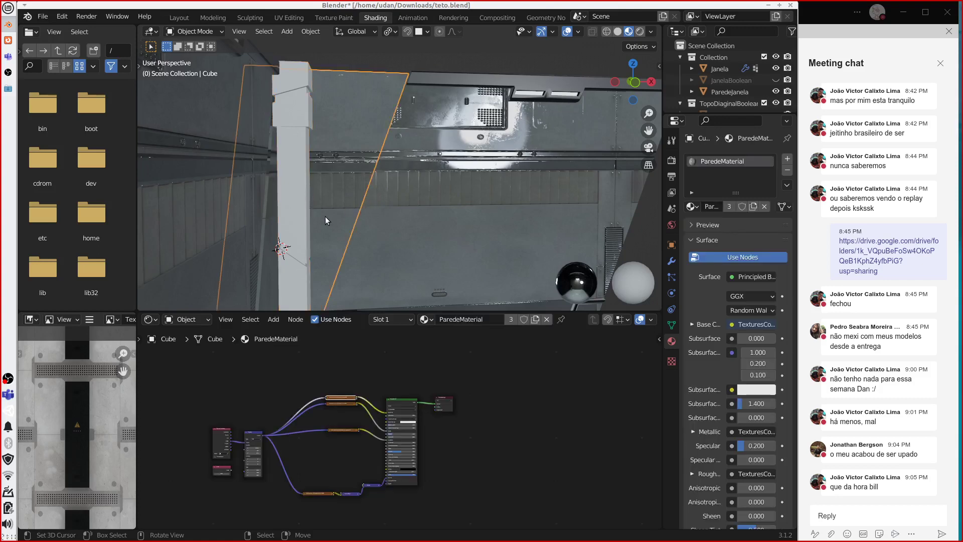
left_click(298, 209)
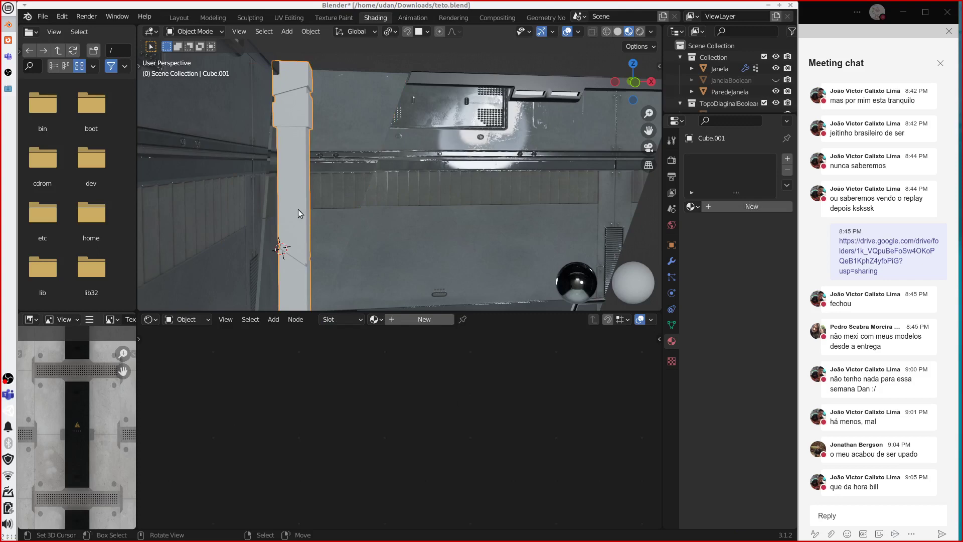
Step: Move the column slightly further into the corner in top view, and duplicate it, placing the copy a short distance along the wall
key("KP_7")
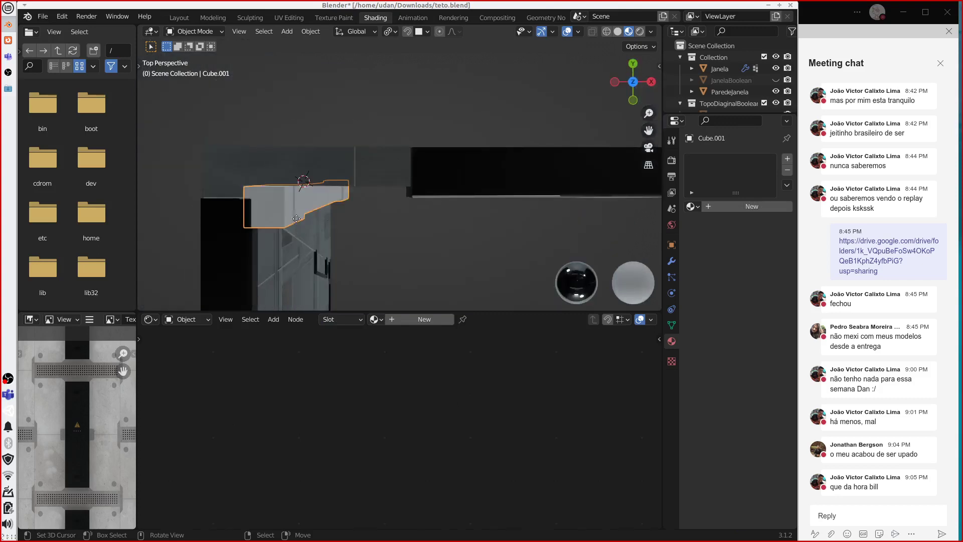
left_click_drag(297, 218, 283, 210)
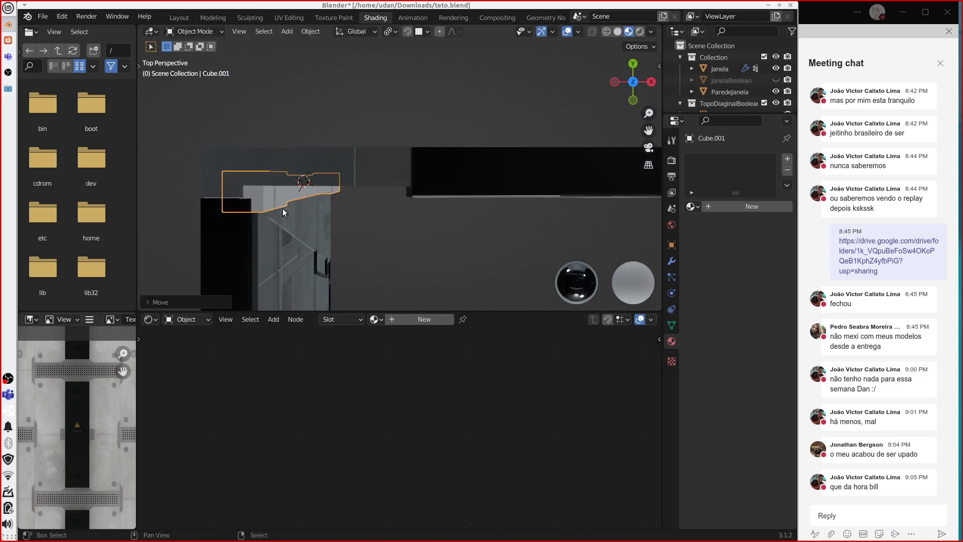
key("shift+d")
left_click(358, 209)
key("KP_1")
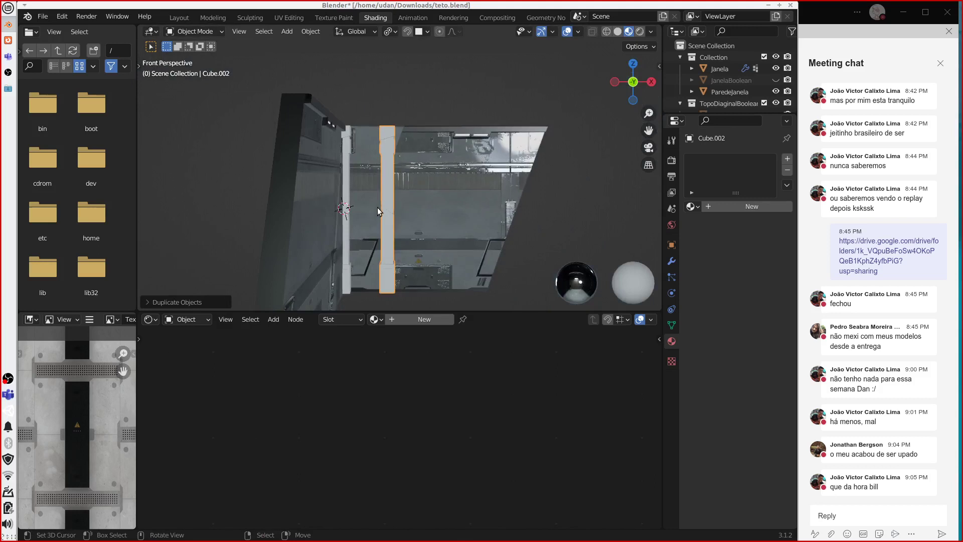
Step: Shear the whole mesh of the duplicated column in front view so that it leans like the wall's slanted edge
key("Tab")
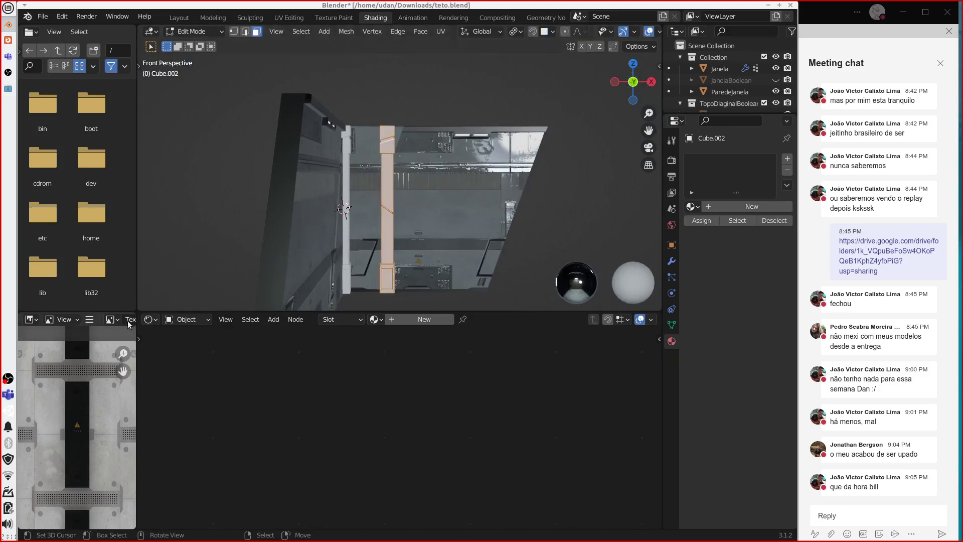
left_click(140, 66)
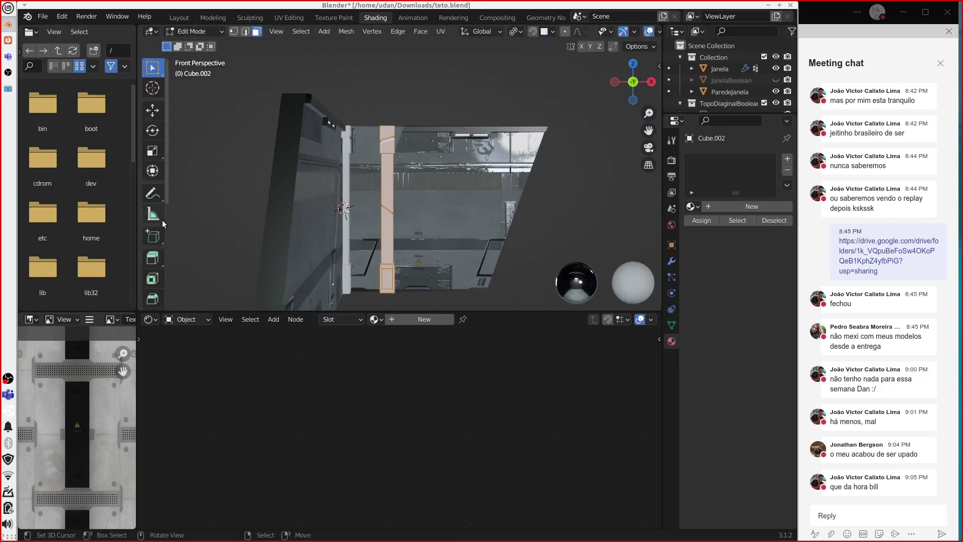
scroll(161, 223, "down", 5)
left_click(153, 274)
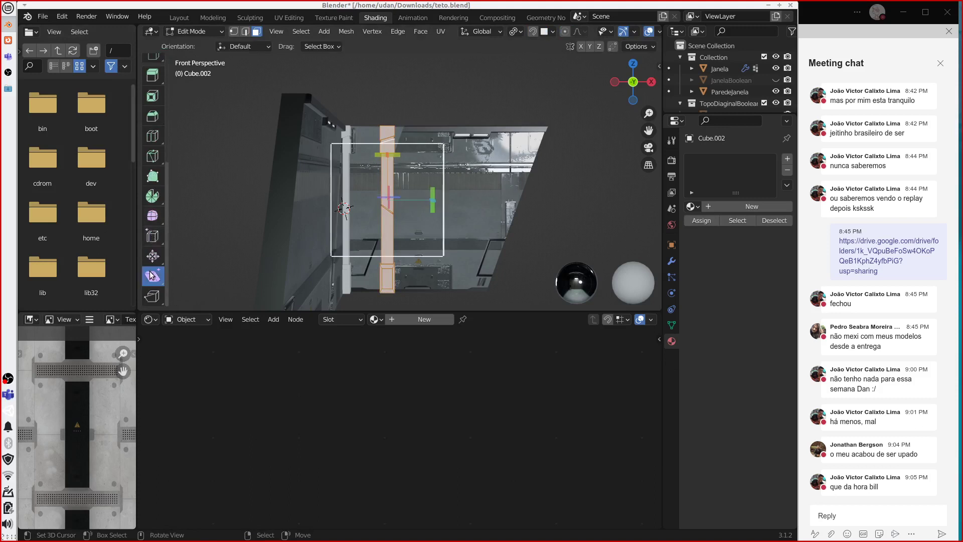
left_click_drag(400, 158, 427, 173)
key("Tab")
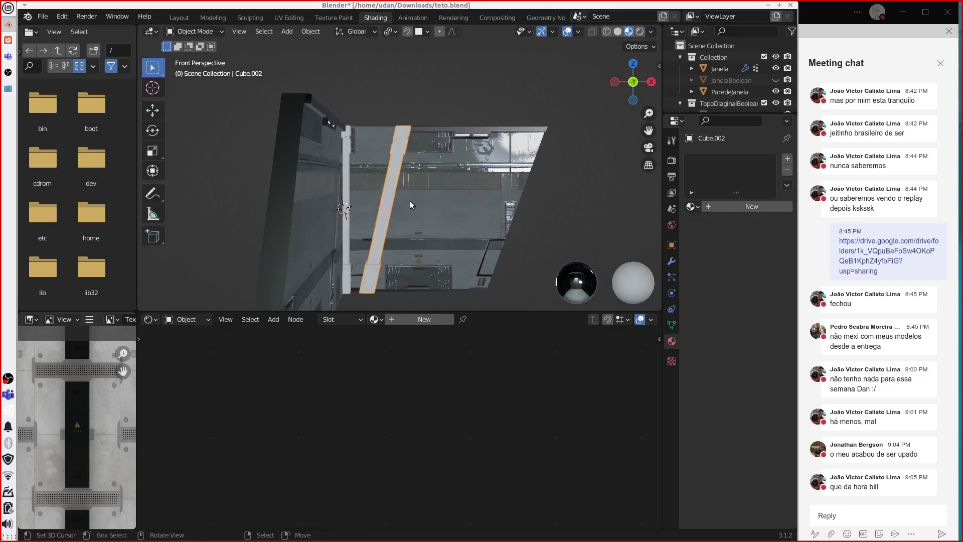
middle_click_drag(410, 201, 370, 231)
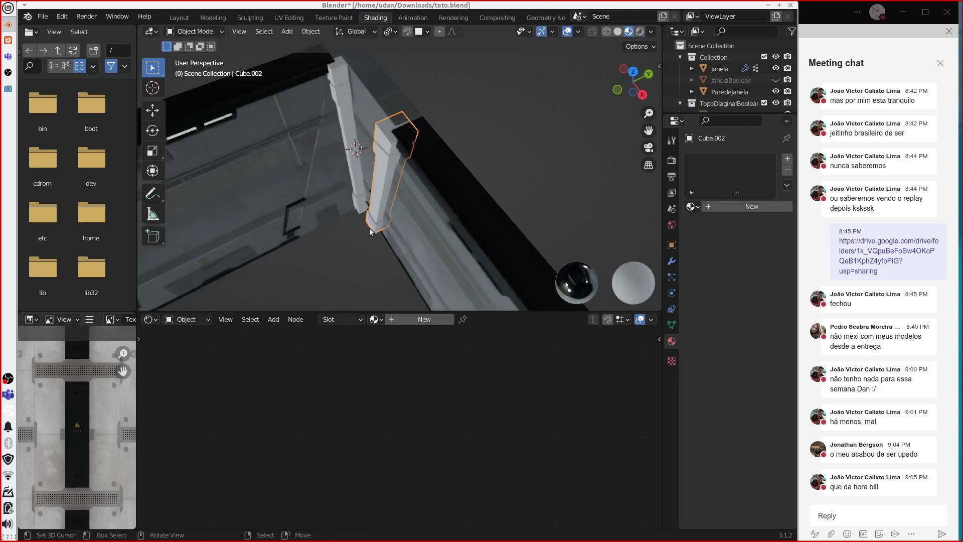
Step: Move the slanted column about 0.04 m along the global Y axis, closer into the adjoining wall
left_click(380, 160)
left_click(382, 162)
key("g")
key("y")
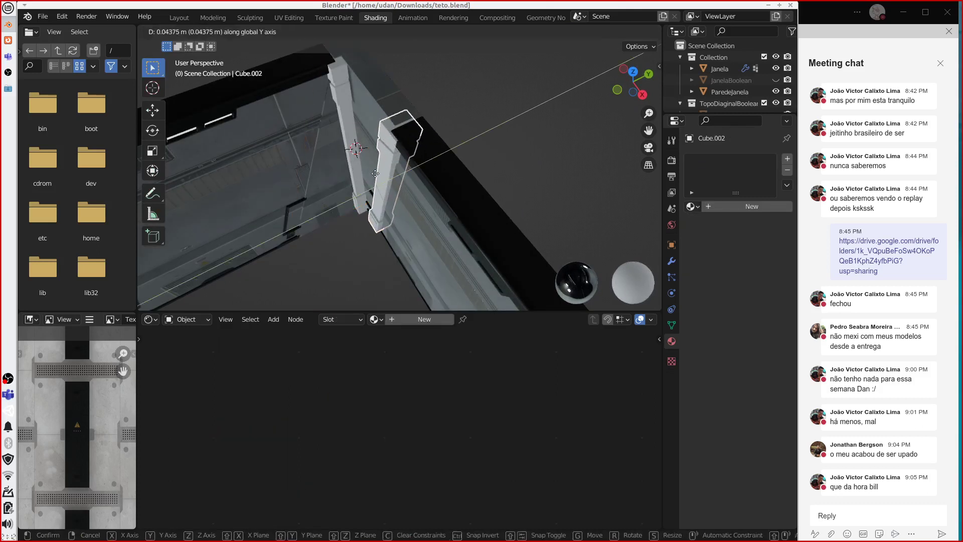
left_click(375, 173)
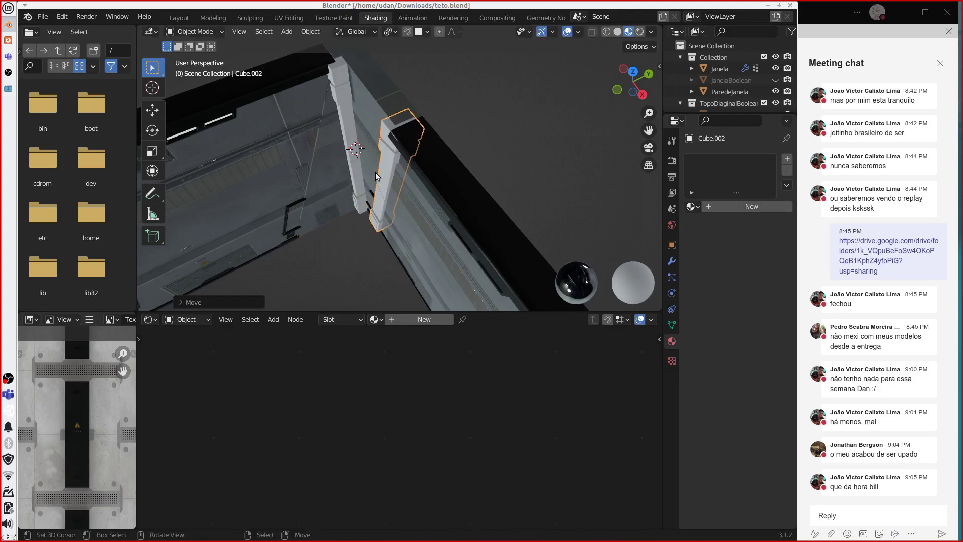
Step: Shear the slanted column's whole mesh a little further so that it leans more
middle_click_drag(375, 172, 465, 189)
middle_click_drag(382, 188, 376, 189)
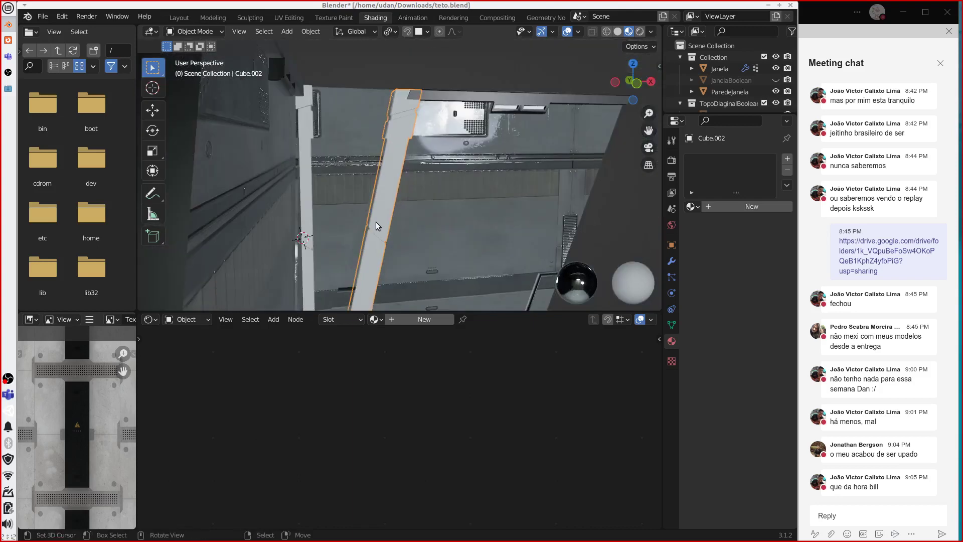
key("Tab")
key("shift+ctrl+alt+s")
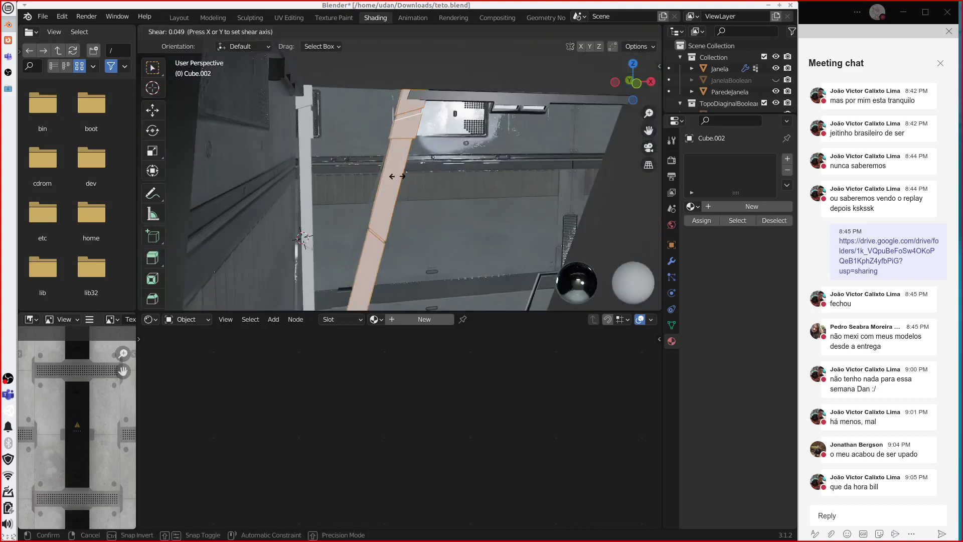
left_click(384, 174)
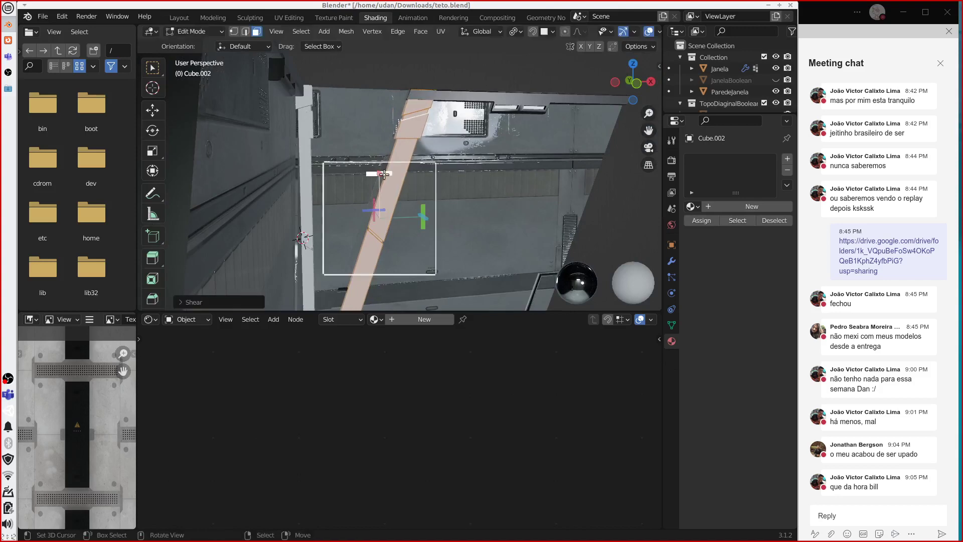
key("Tab")
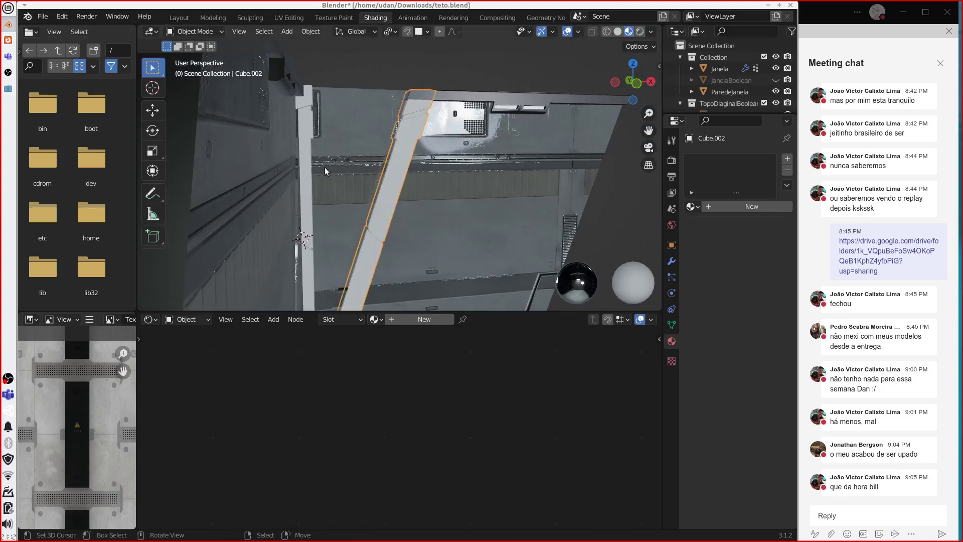
Step: Move the slanted column about 0.17 m toward the corner along the global X axis and check its fit
middle_click_drag(432, 202, 409, 280)
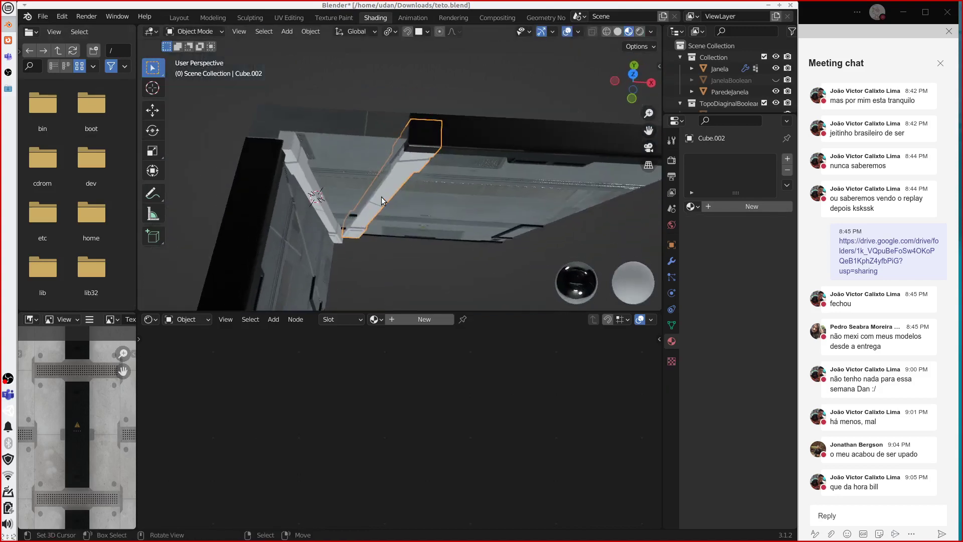
key("g")
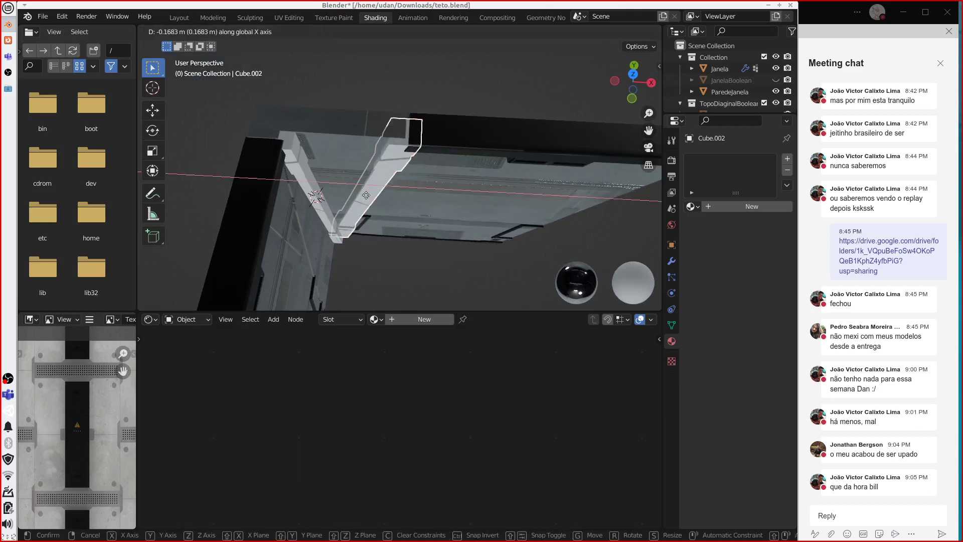
left_click(367, 197)
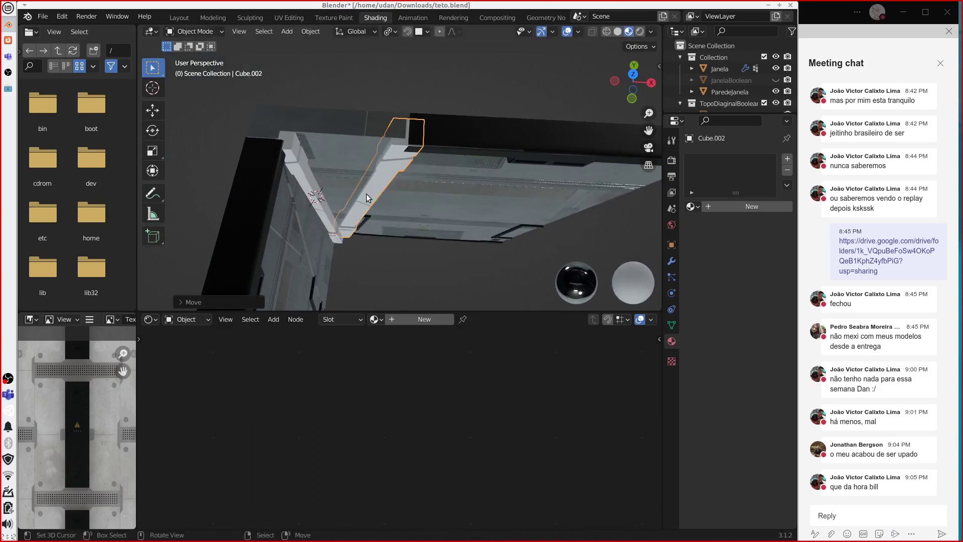
key("KP_1")
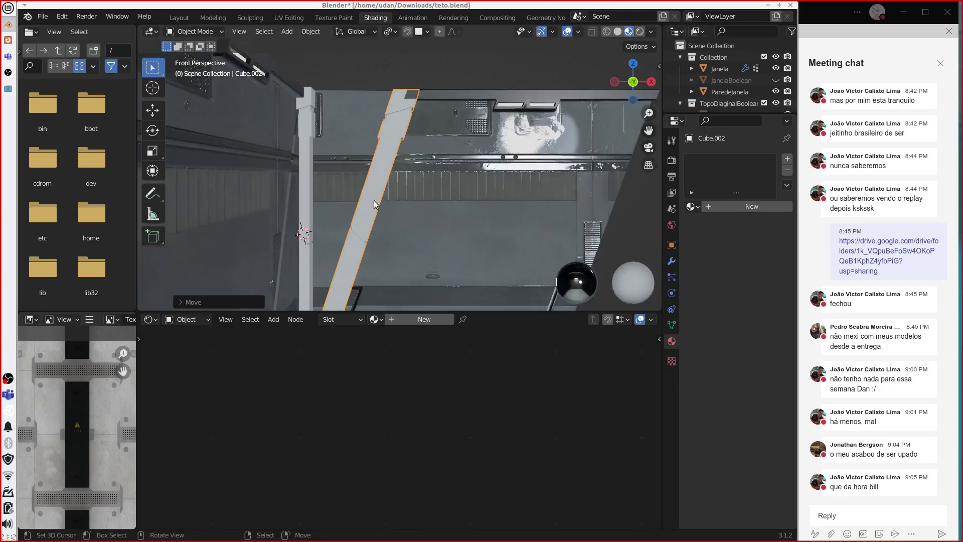
scroll(374, 201, "up", 5)
middle_click_drag(360, 199, 432, 102, "shift")
scroll(359, 284, "down", 3)
middle_click_drag(359, 284, 320, 230, "shift")
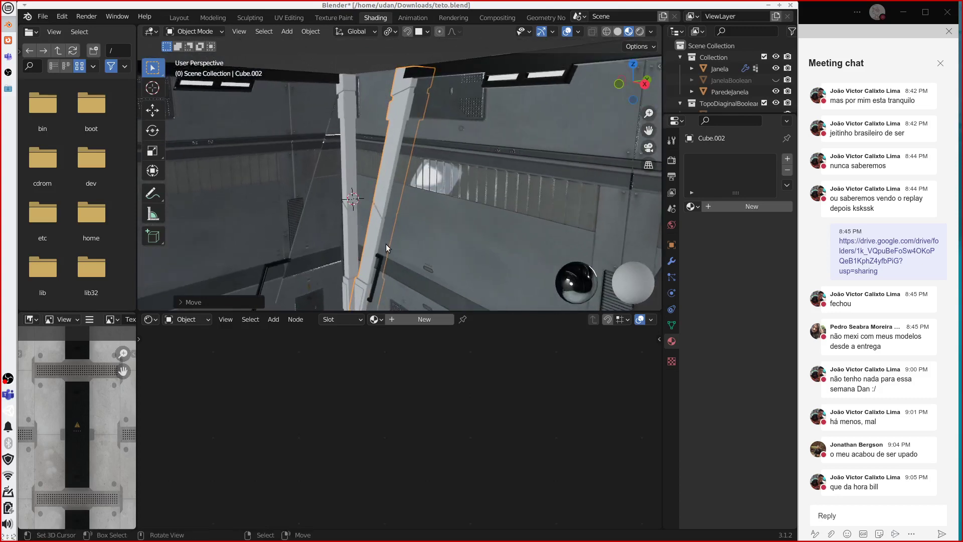
middle_click_drag(387, 244, 401, 269)
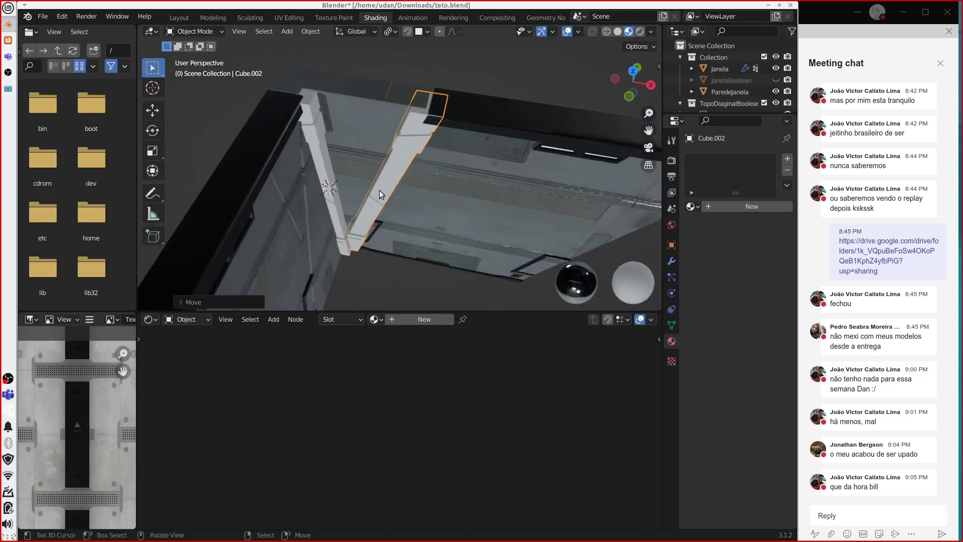
Step: Make a linked duplicate of the slanted column in place and rotate it 90° about the global Z axis in top view
middle_click_drag(405, 207, 429, 181, "alt")
key("shift+d")
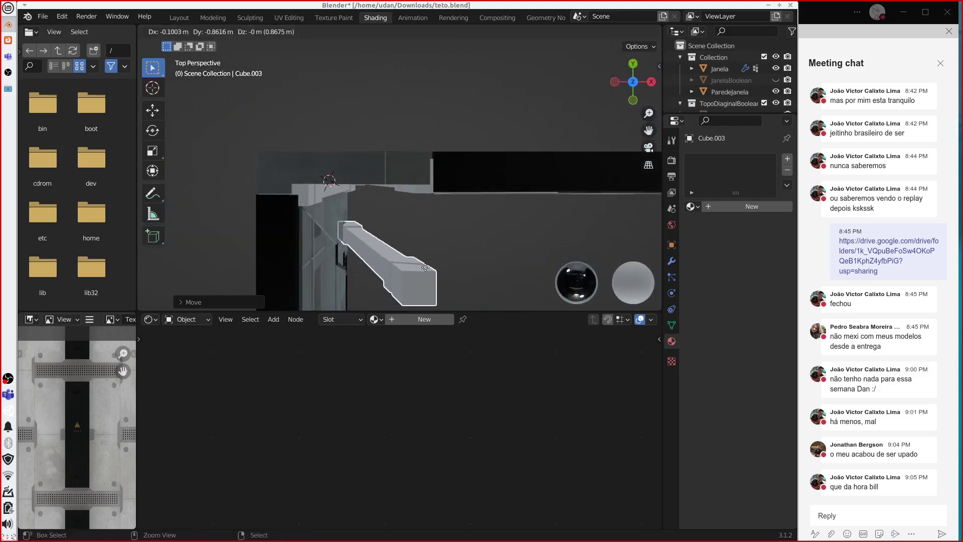
key("Escape")
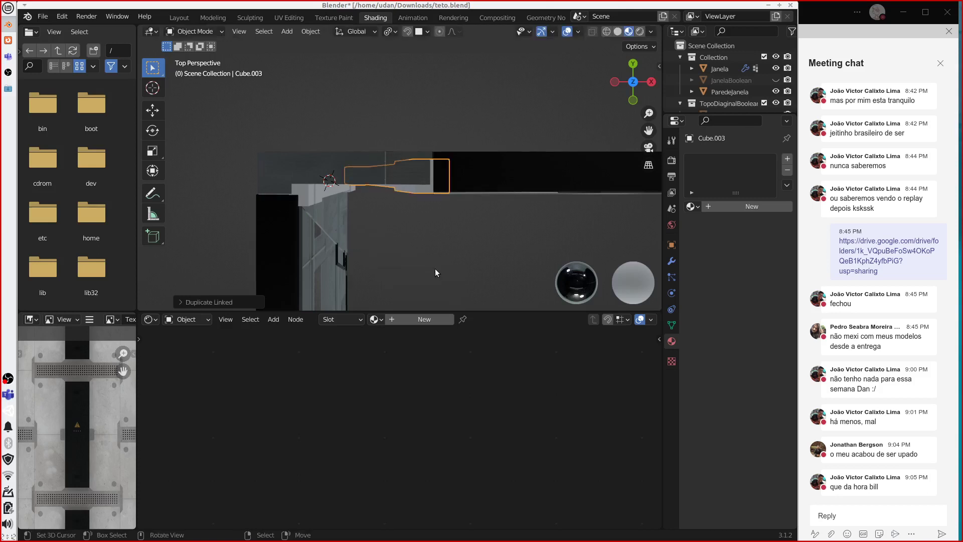
key("r")
key("z")
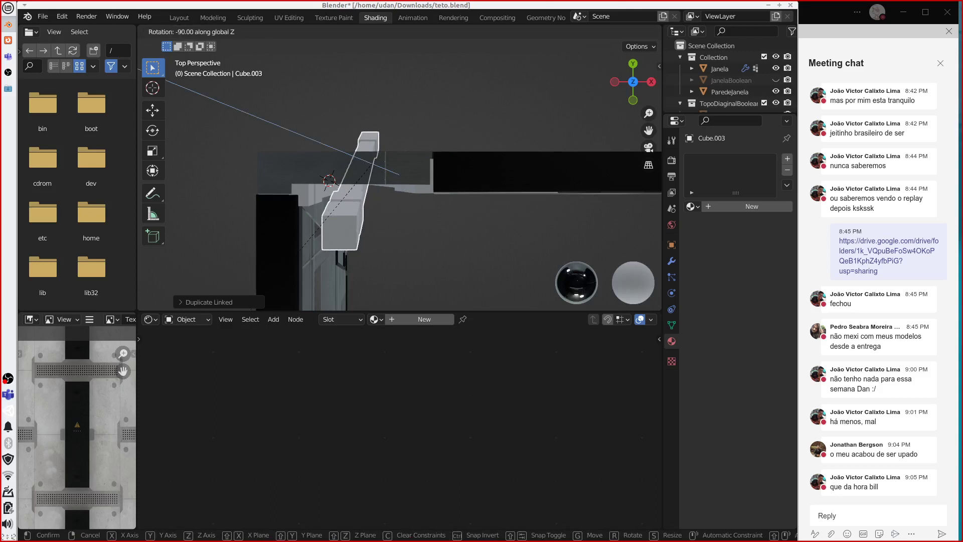
left_click(404, 128)
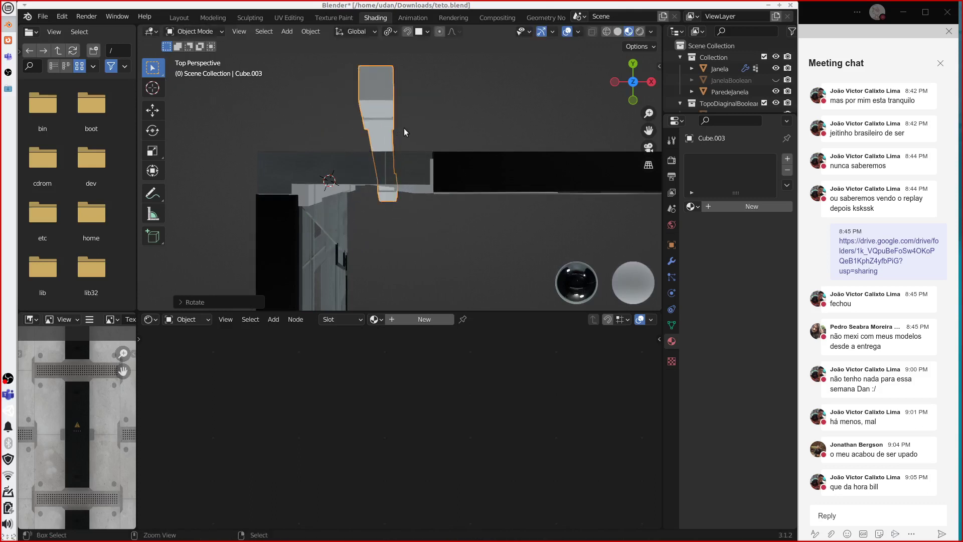
Step: Move the rotated copy horizontally onto the other wall beside the corner, and nudge it about 0.06 m along the global Y axis
key("g")
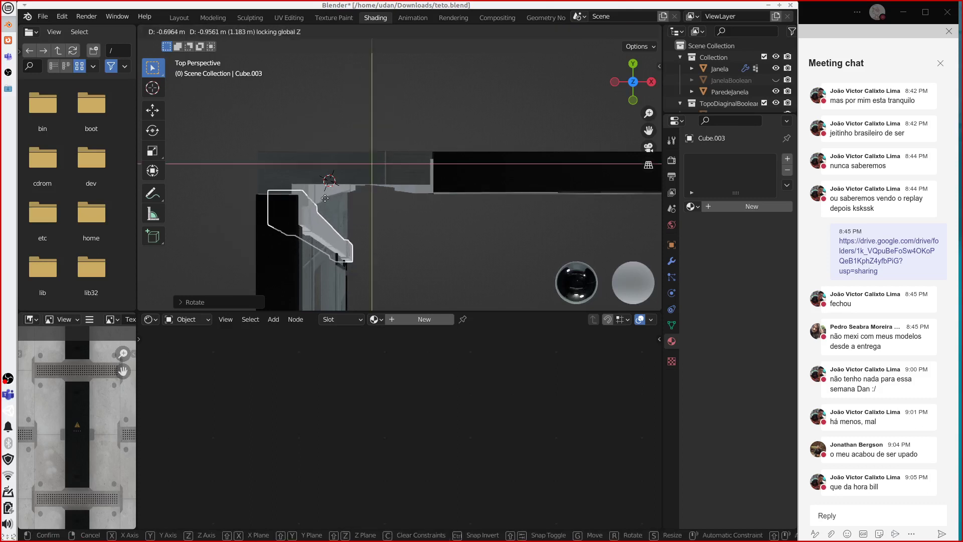
left_click(324, 199)
middle_click_drag(359, 220, 332, 166)
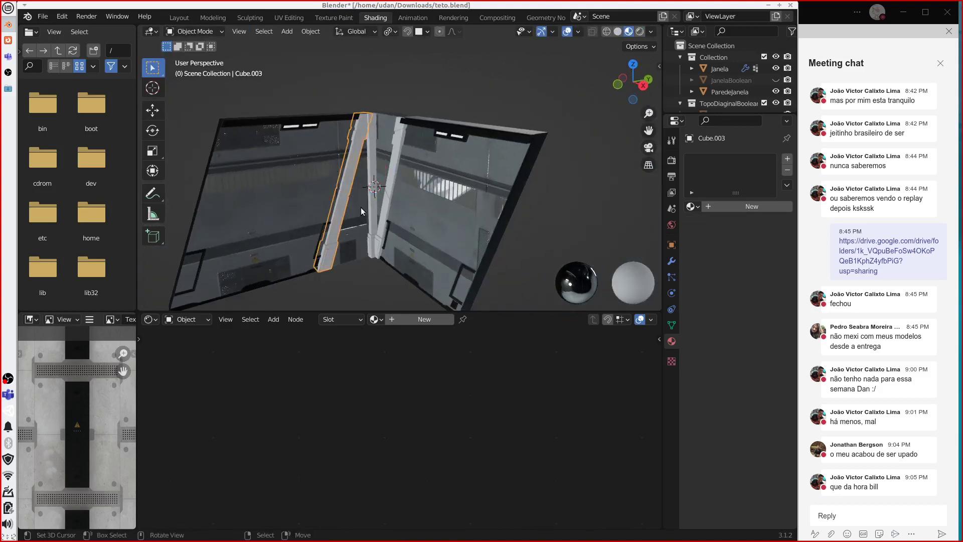
scroll(362, 209, "up", 4)
middle_click_drag(363, 210, 345, 174)
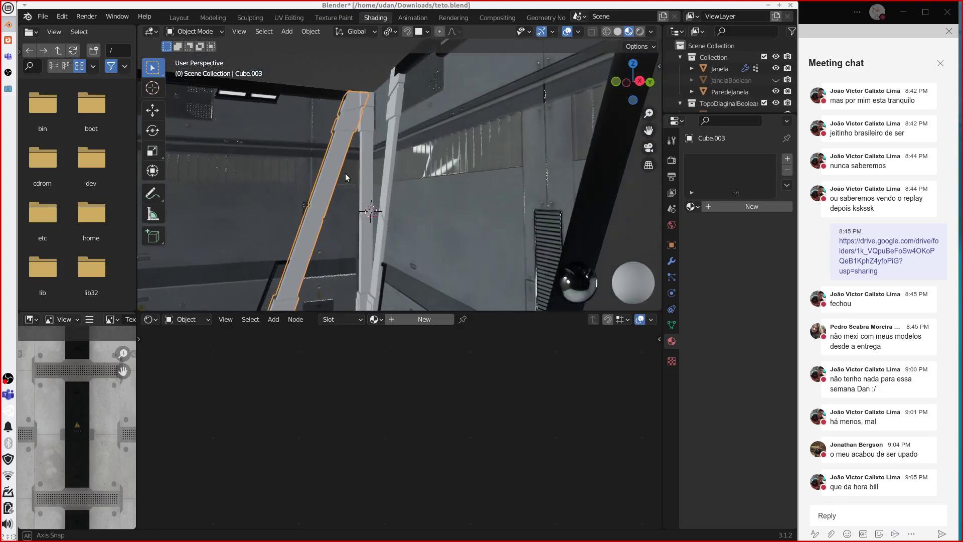
key("g")
key("y")
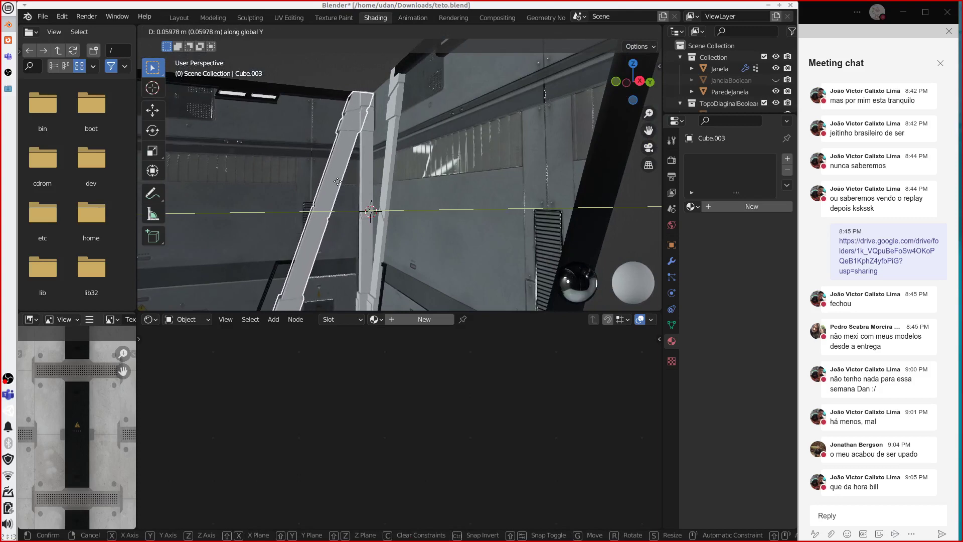
left_click(331, 231)
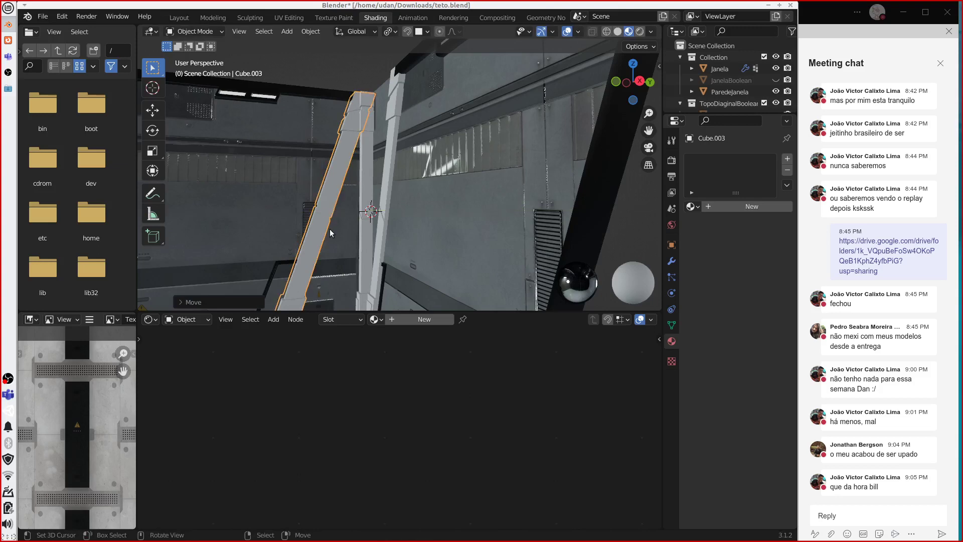
Step: Select all three columns, try ParedeMaterial on the two slanted ones, and replace it with ParedeDetail
middle_click_drag(331, 233, 437, 232)
left_click(438, 232, "shift")
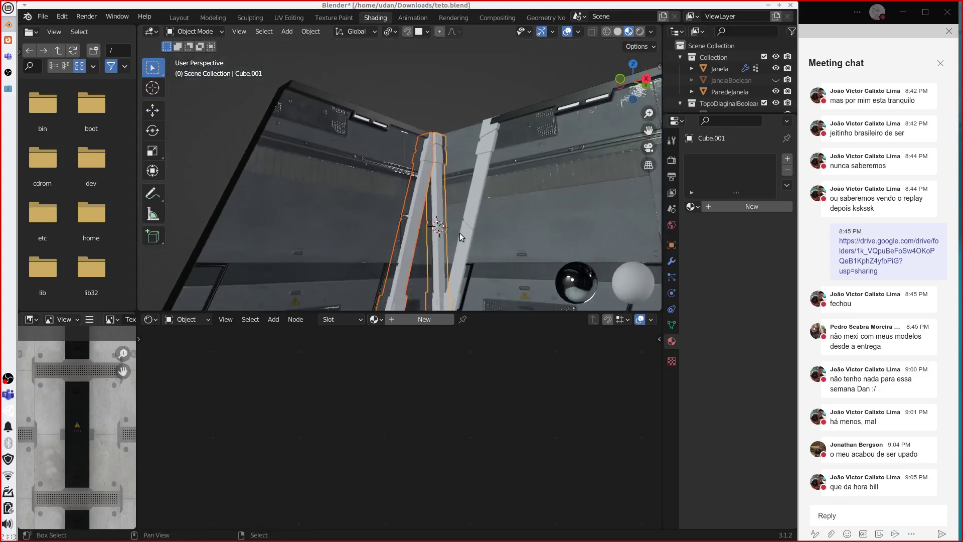
left_click(465, 232, "shift")
left_click(374, 319)
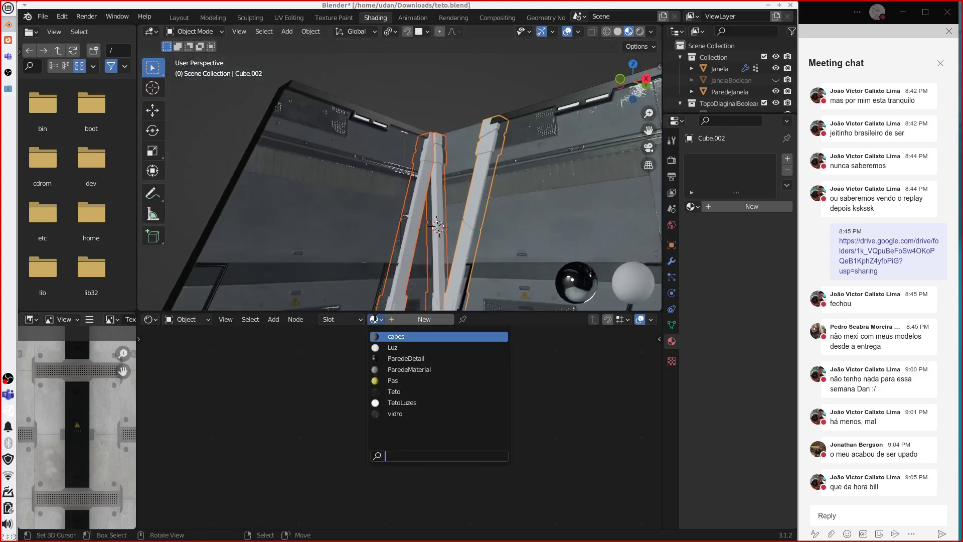
left_click(423, 369)
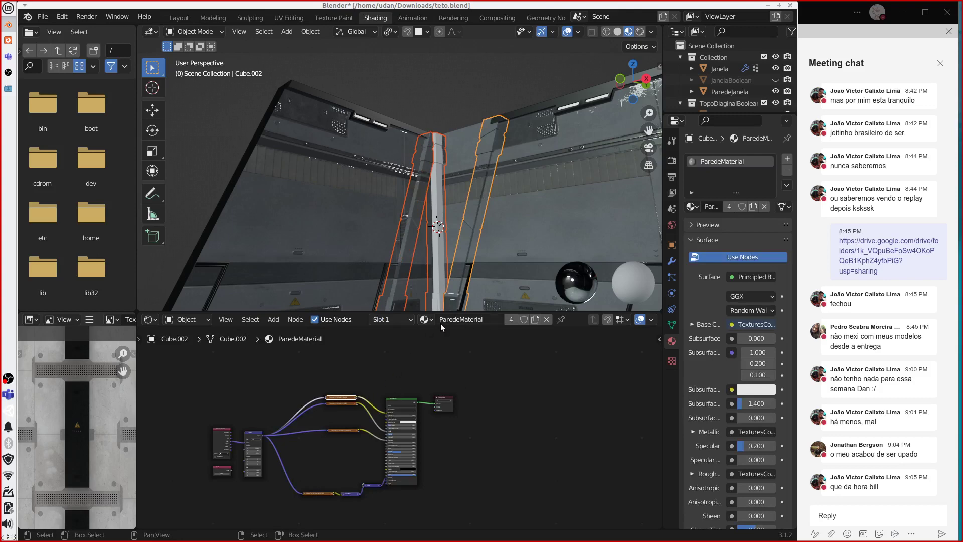
left_click(426, 319)
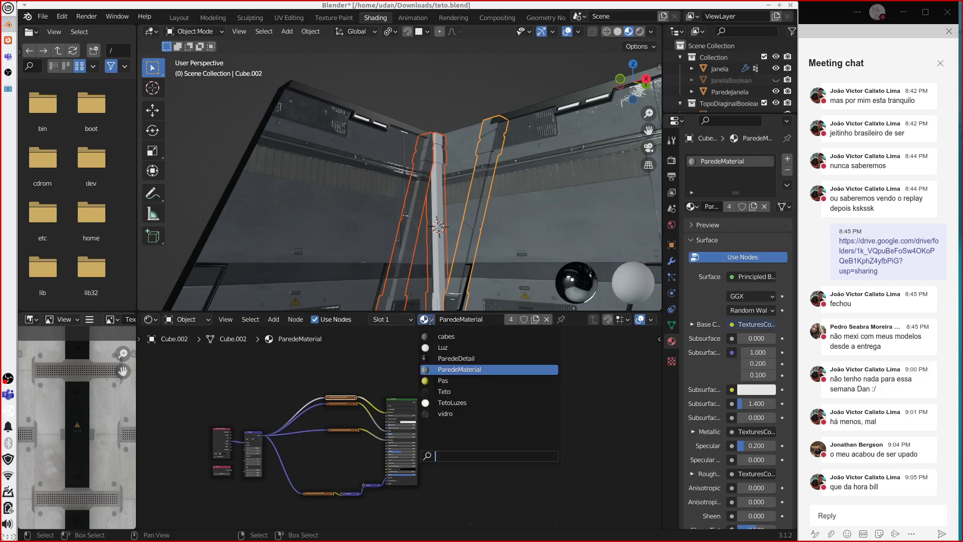
left_click(448, 358)
middle_click_drag(438, 271, 438, 267)
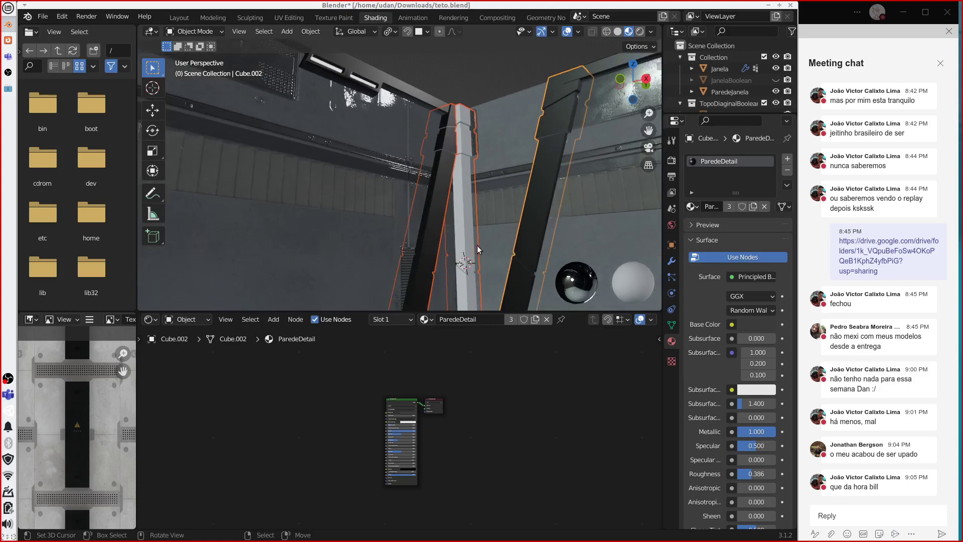
middle_click_drag(492, 242, 460, 252)
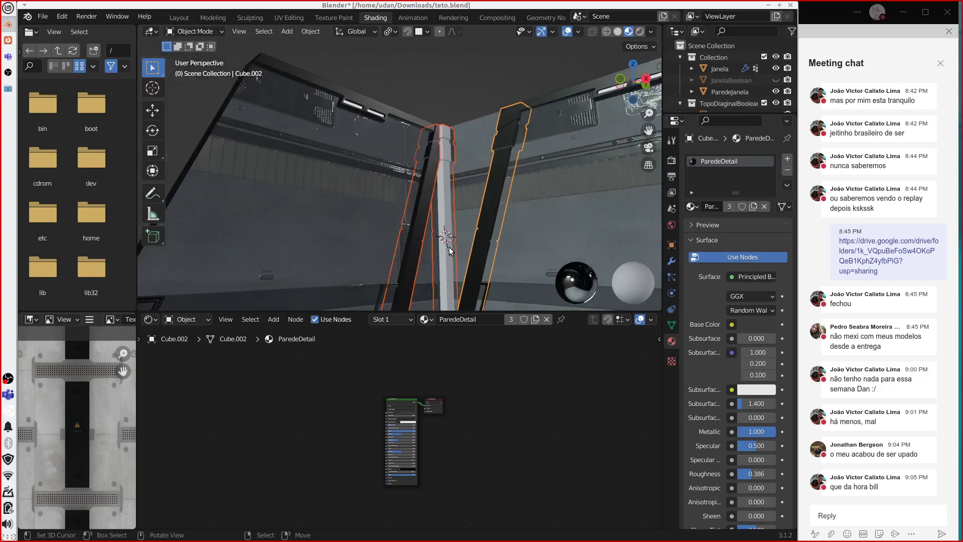
Step: Assign the ParedeDetail material to the straight corner column
left_click(446, 248)
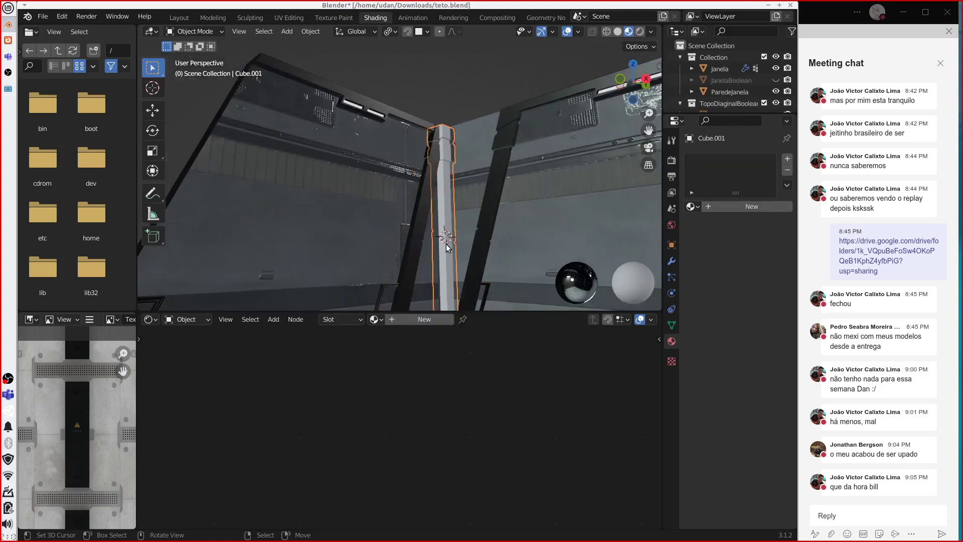
left_click(374, 319)
left_click(402, 357)
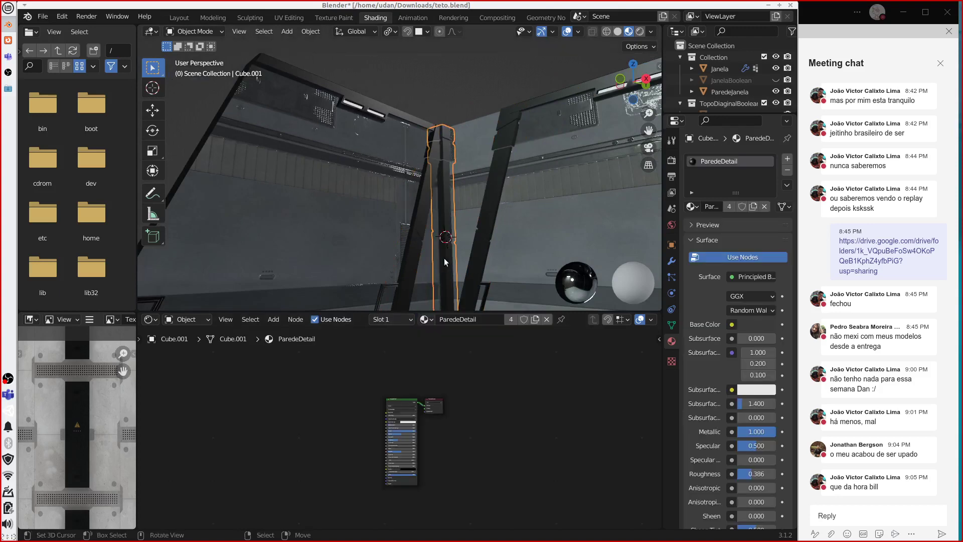
scroll(446, 261, "up", 2)
middle_click_drag(452, 263, 431, 268)
scroll(432, 262, "up", 2)
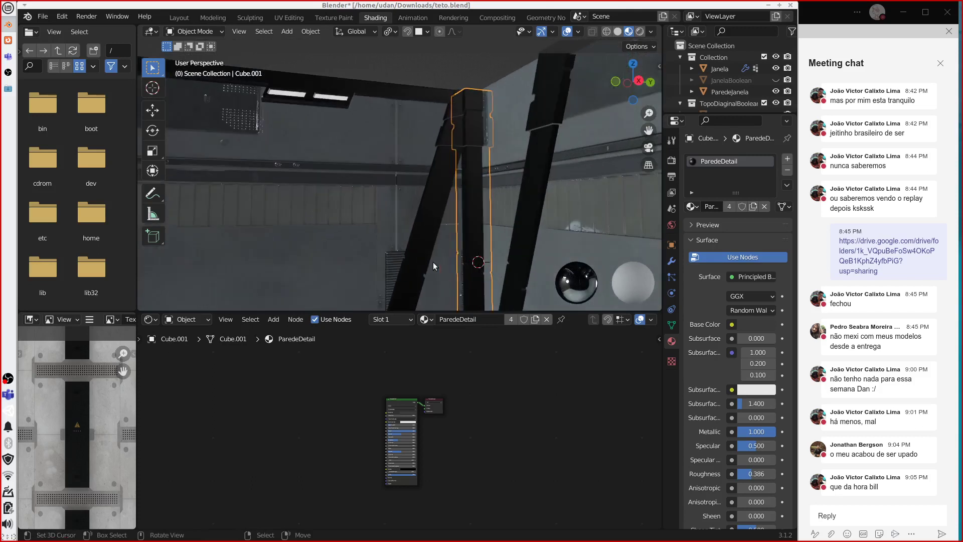
Step: Set the ParedeDetail shader's Metallic to 0, Specular to 1 and Roughness to 0.350
scroll(405, 440, "up", 5)
scroll(405, 437, "up", 3)
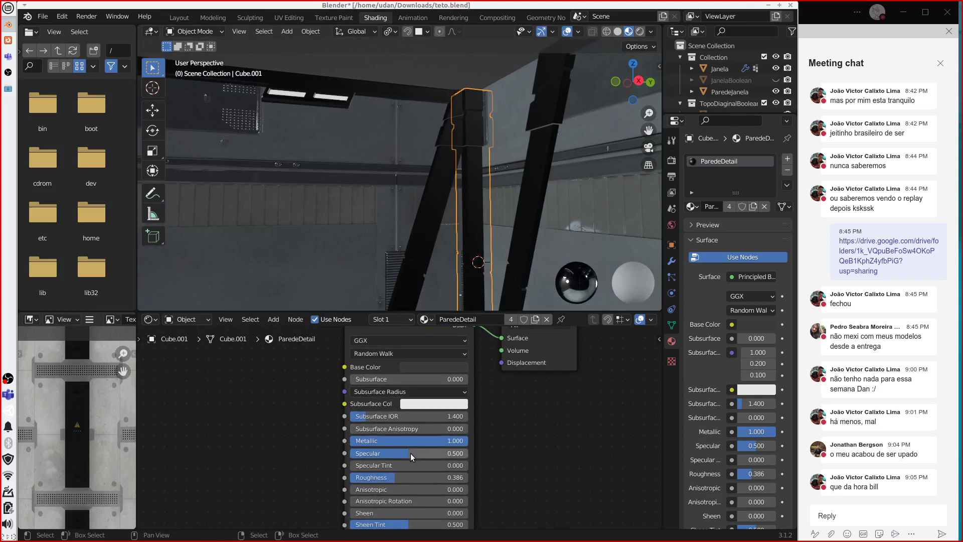
left_click_drag(410, 453, 351, 453)
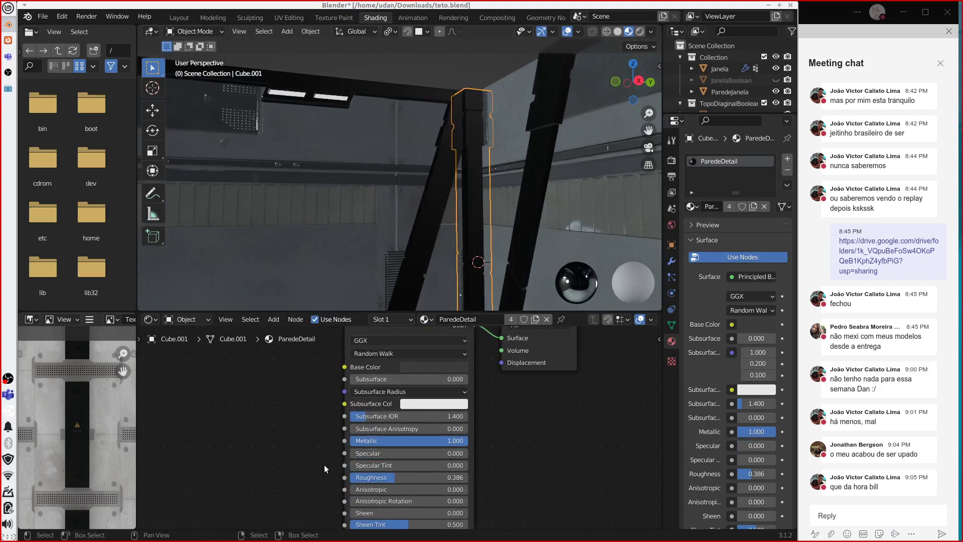
mouse_move(384, 478)
left_mouse_down()
mouse_move(354, 478)
mouse_move(406, 489)
mouse_move(375, 486)
mouse_move(380, 479)
left_mouse_up()
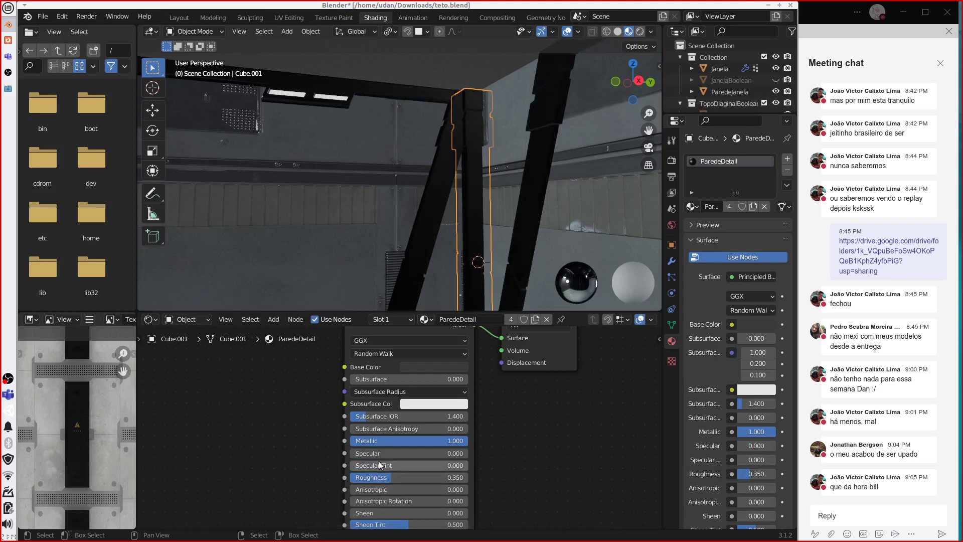
left_click_drag(459, 440, 222, 450)
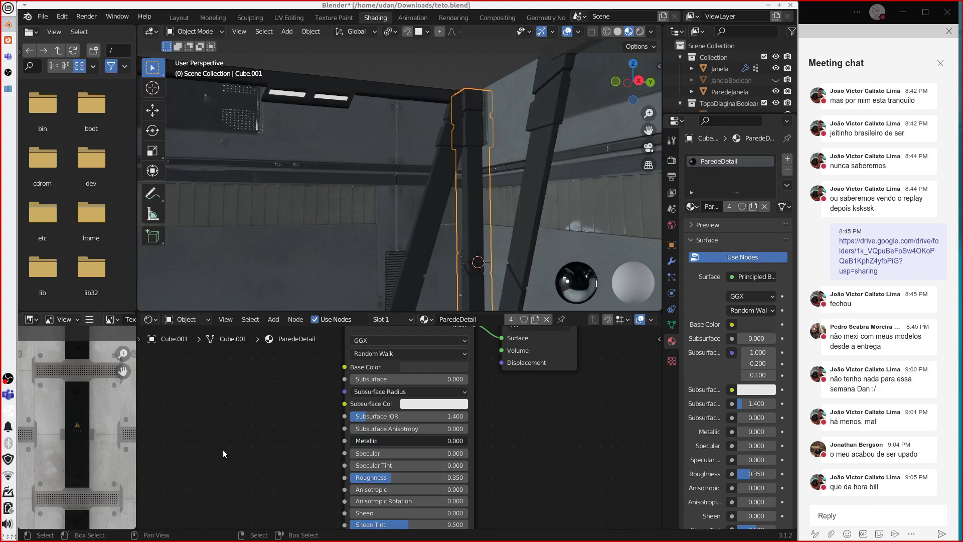
left_click_drag(360, 453, 587, 461)
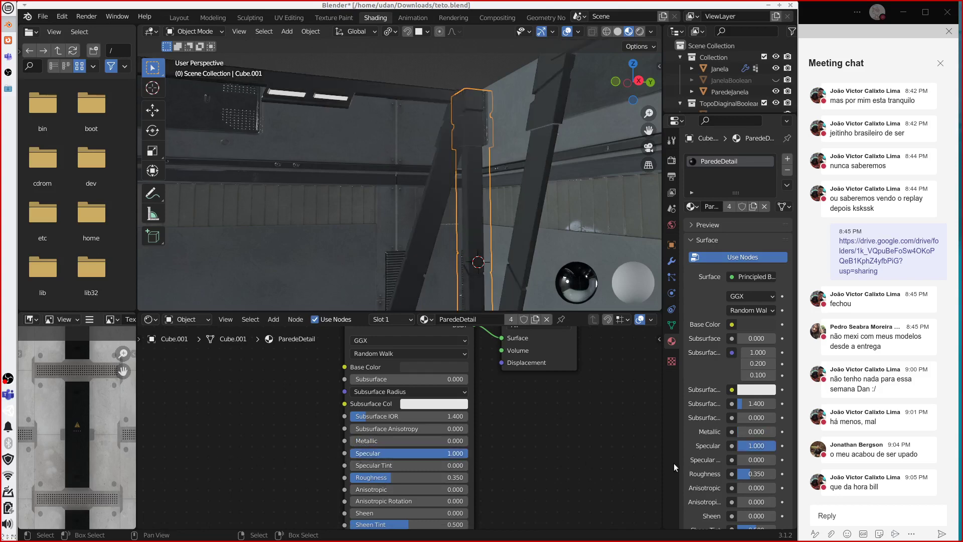
Step: Set the ParedeDetail shader's Roughness to 0.130, try Metallic 1 with Specular 0, and return them to Metallic 0 and Specular 1
left_click_drag(389, 478, 363, 483)
left_click_drag(398, 442, 363, 445)
left_click_drag(462, 455, 269, 470)
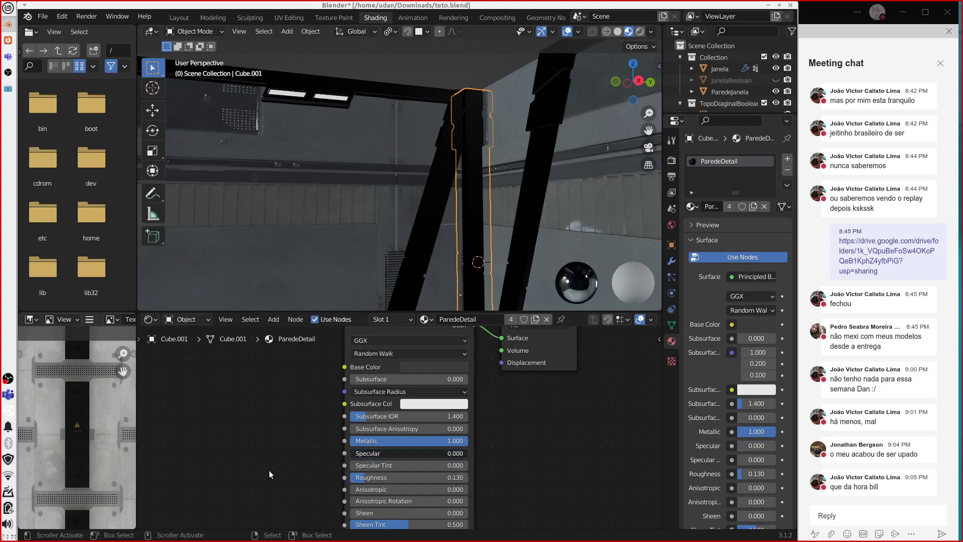
left_click_drag(348, 440, 243, 447)
left_click_drag(354, 454, 636, 460)
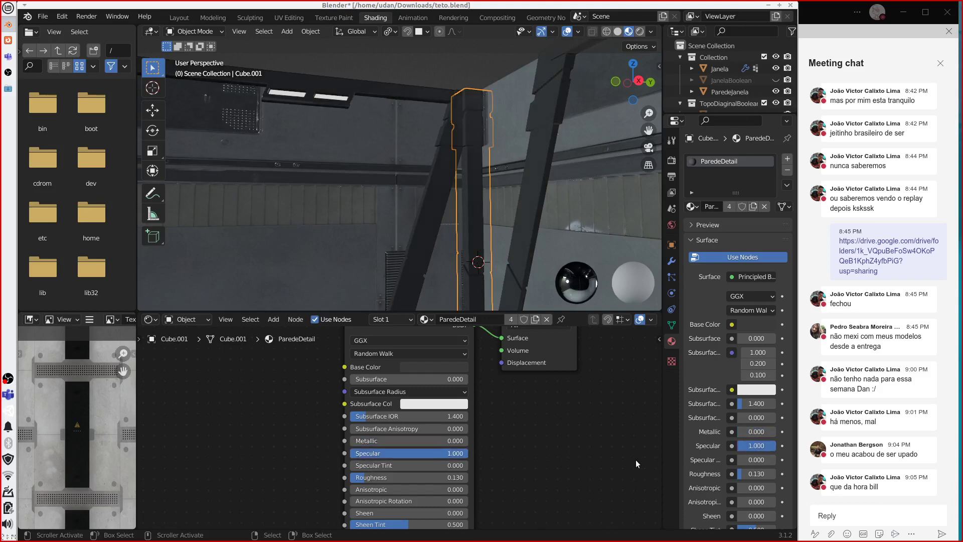
middle_click_drag(501, 210, 572, 192)
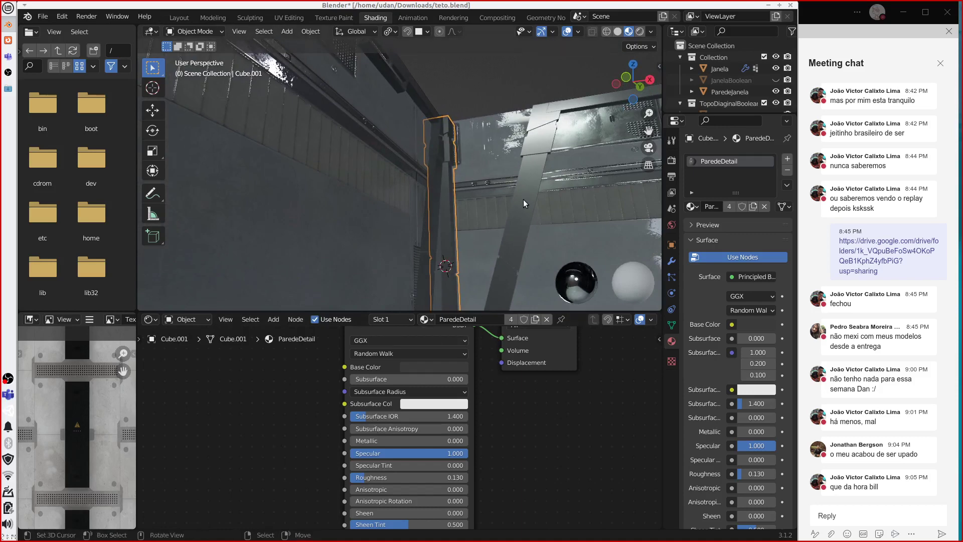
middle_click_drag(502, 216, 396, 261)
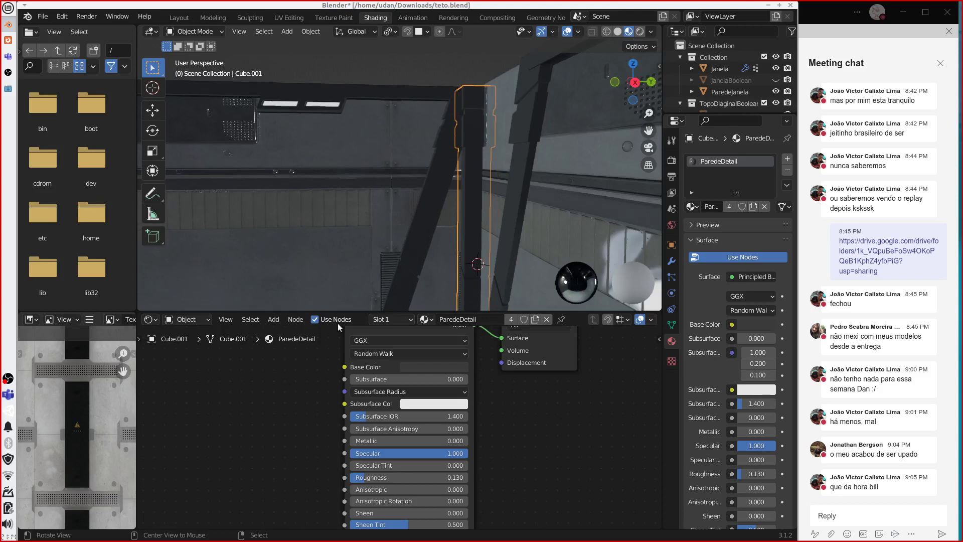
Step: Add an Image Texture node to the ParedeDetail material and load the existing Scifi_Panel4_512_roughness2.tif image into it
middle_click_drag(189, 489, 302, 443)
key("shift+a")
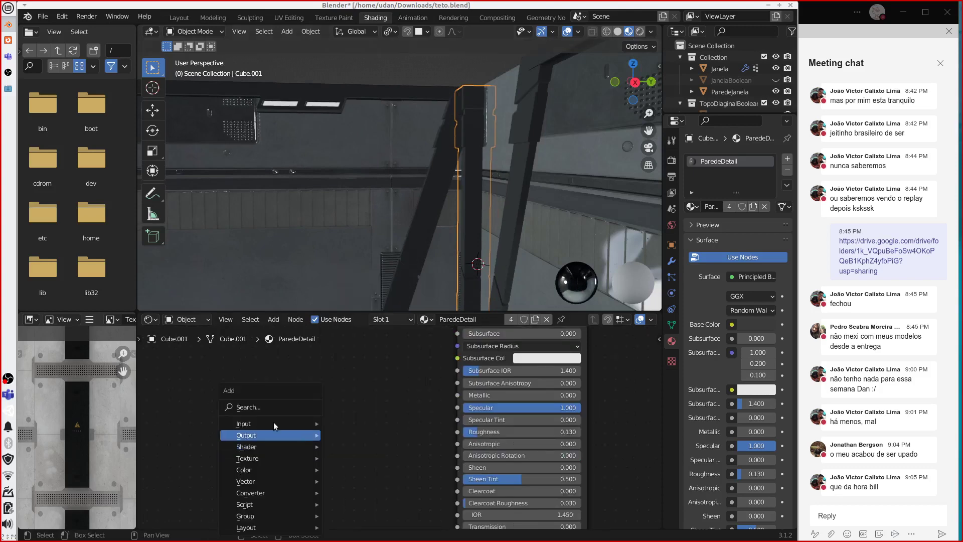
mouse_move(273, 423)
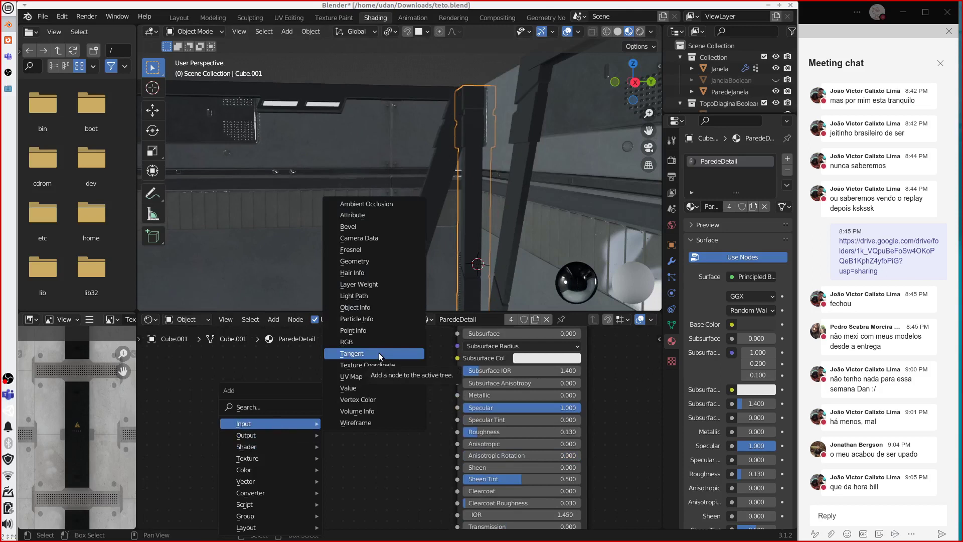
mouse_move(255, 459)
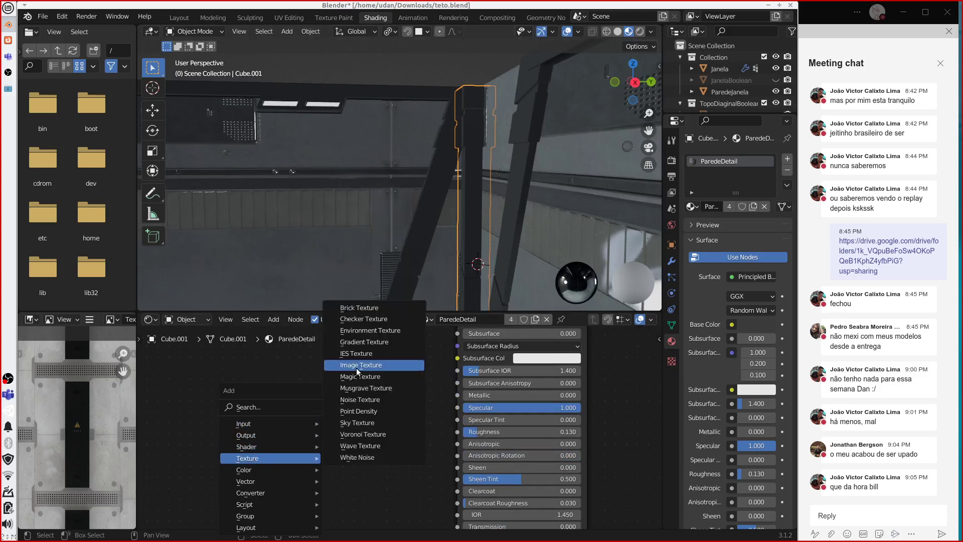
left_click(361, 364)
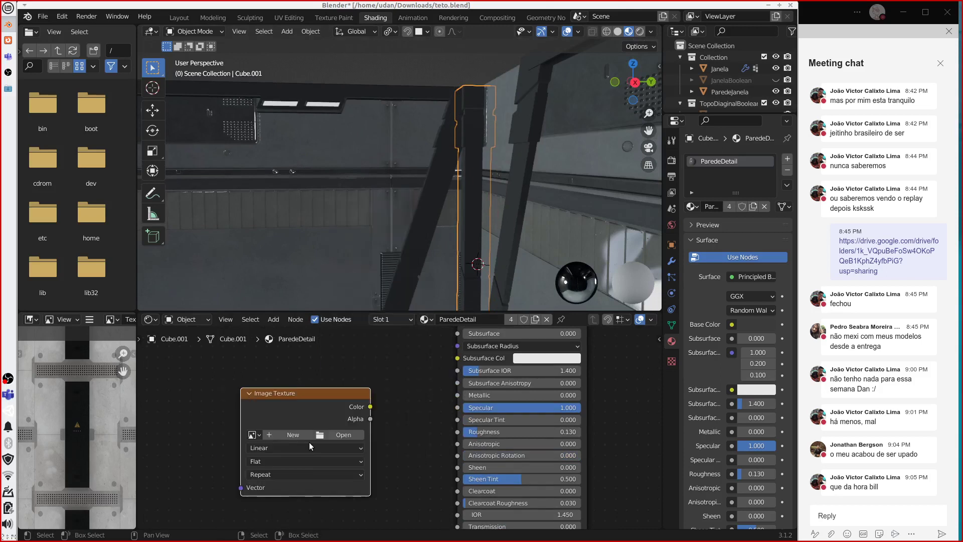
left_click(316, 435)
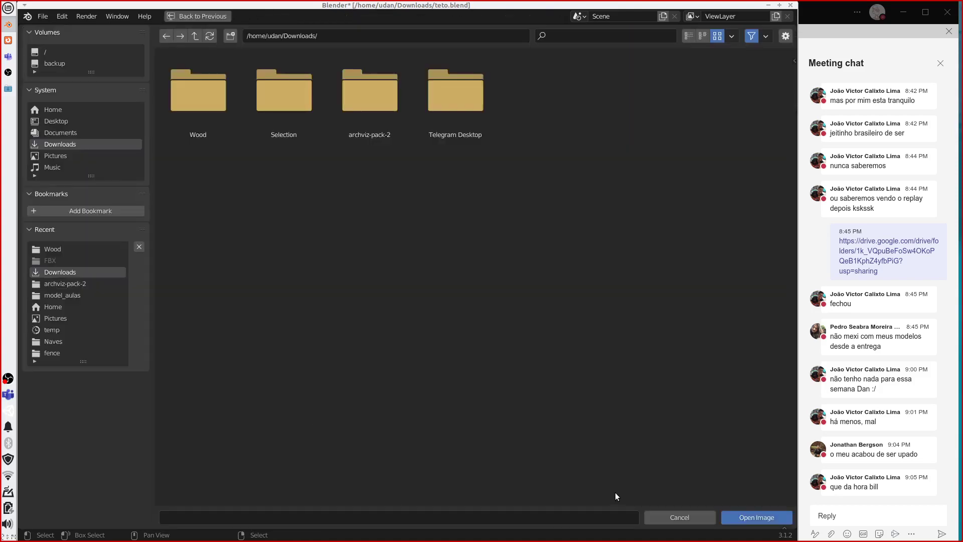
left_click(680, 517)
left_click(252, 434)
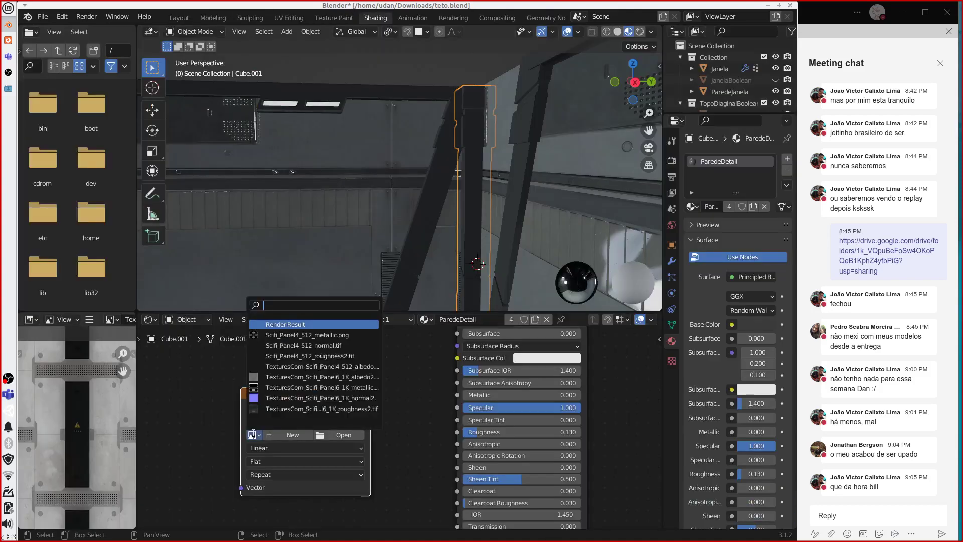
left_click(281, 356)
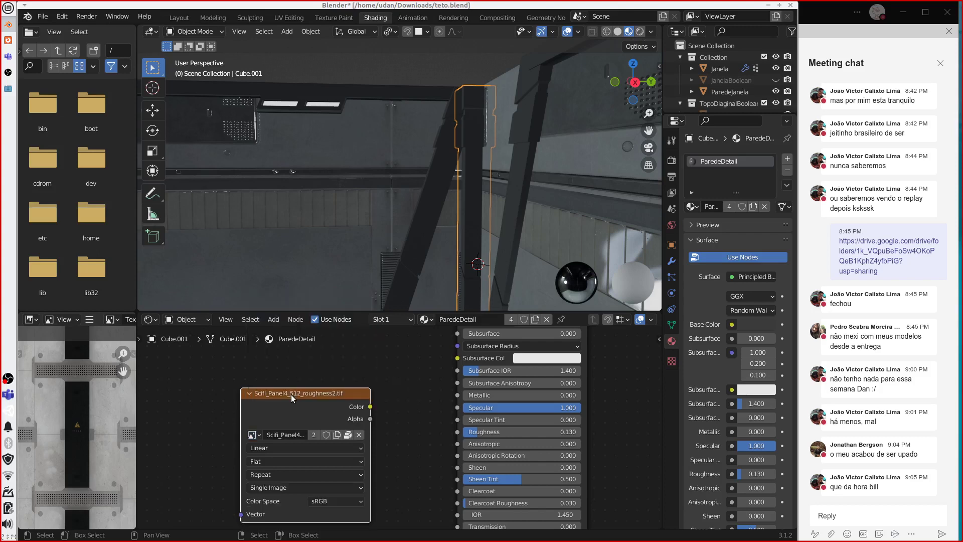
Step: Add a Bump node, linking the image texture's Color to its Height and its Normal output to the Principled shader's Normal
scroll(393, 464, "down", 1)
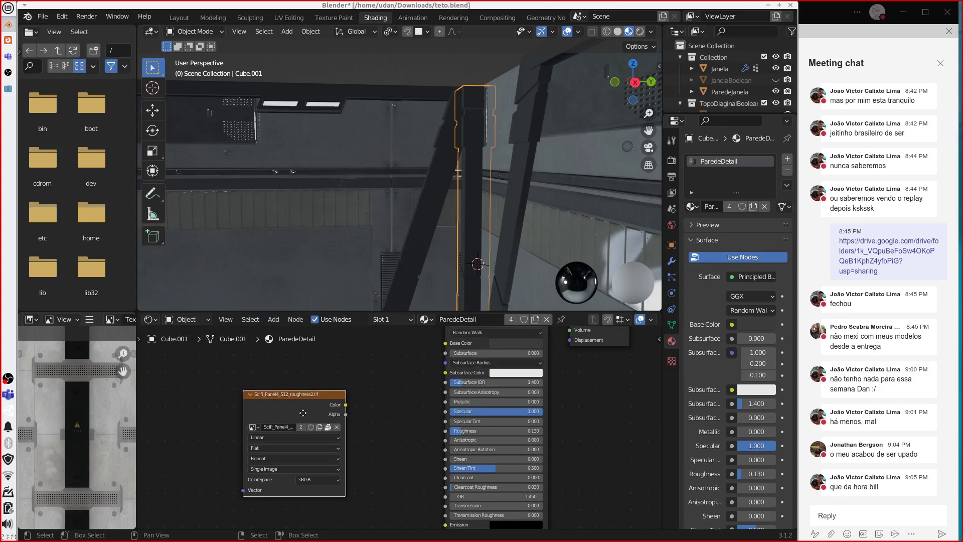
scroll(323, 448, "down", 1)
middle_click_drag(323, 448, 341, 399)
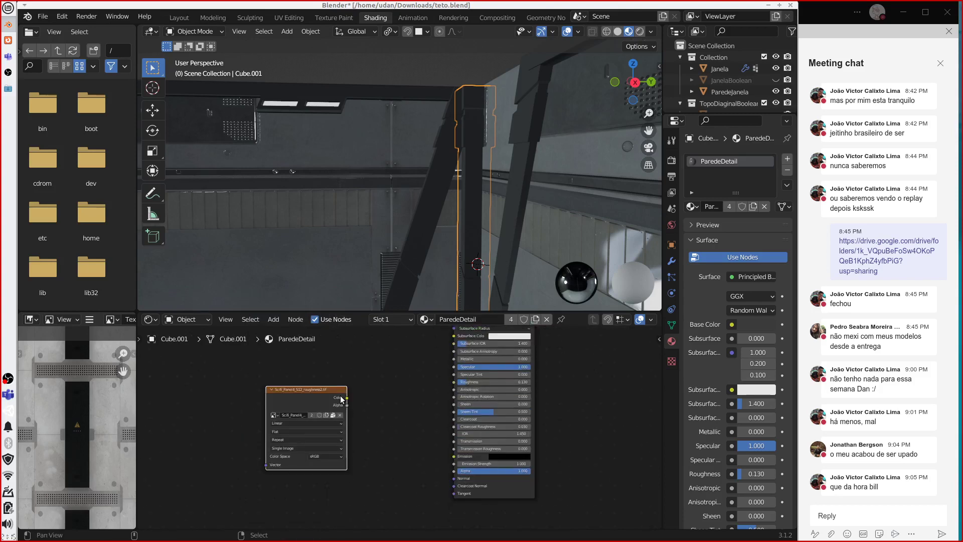
scroll(350, 446, "up", 2)
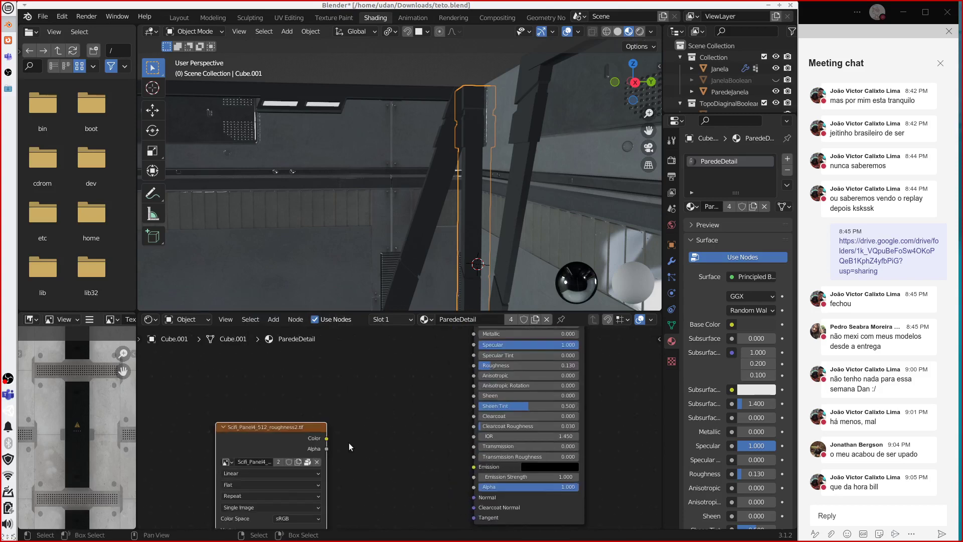
key("shift+a")
mouse_move(346, 453)
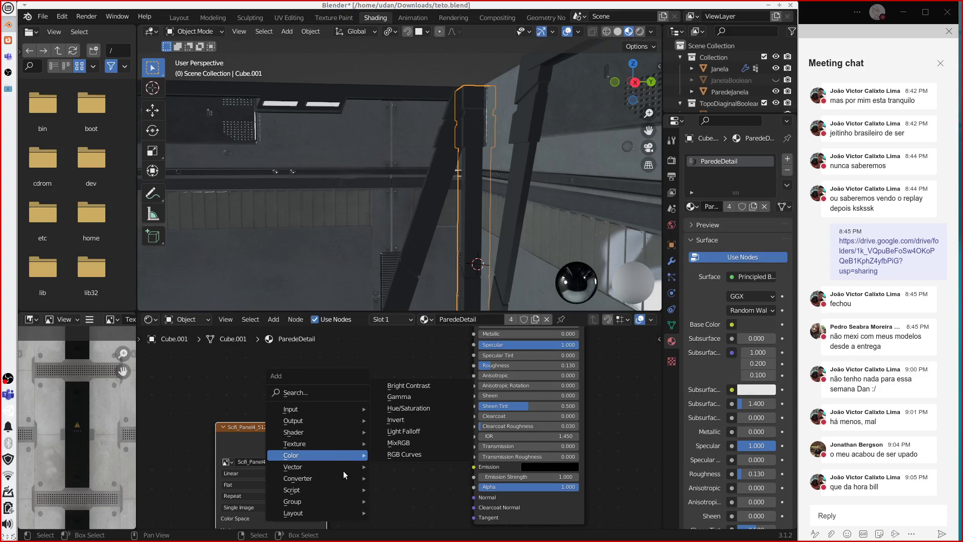
mouse_move(357, 481)
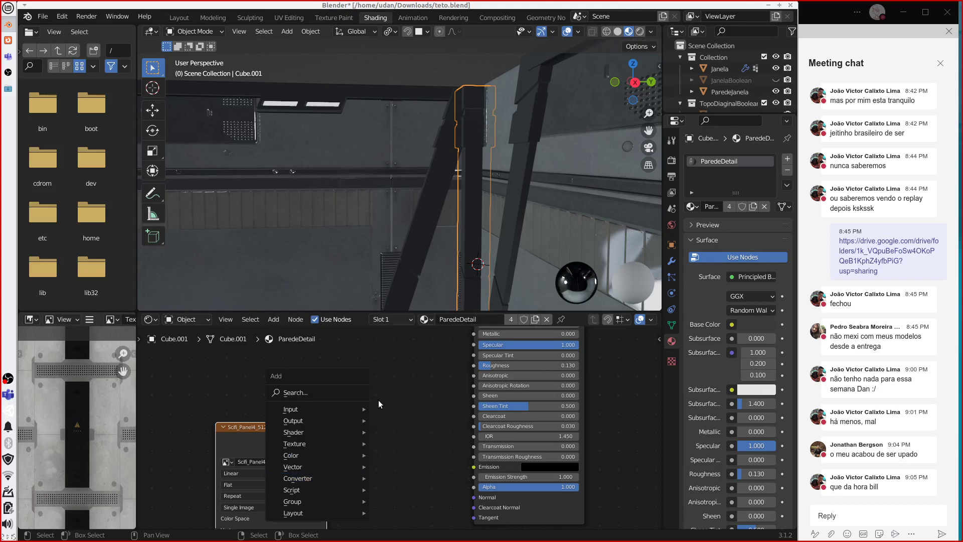
mouse_move(345, 503)
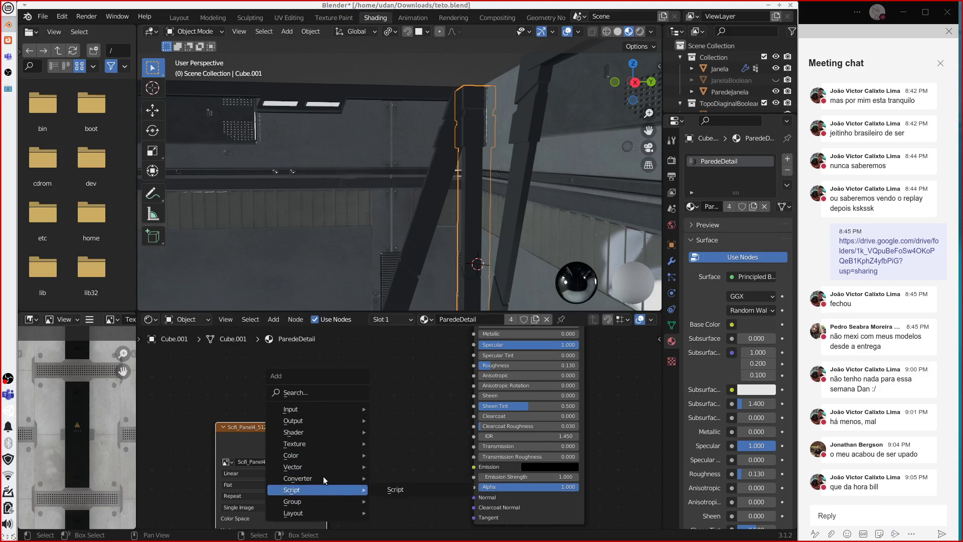
left_click(397, 467)
left_click(408, 461)
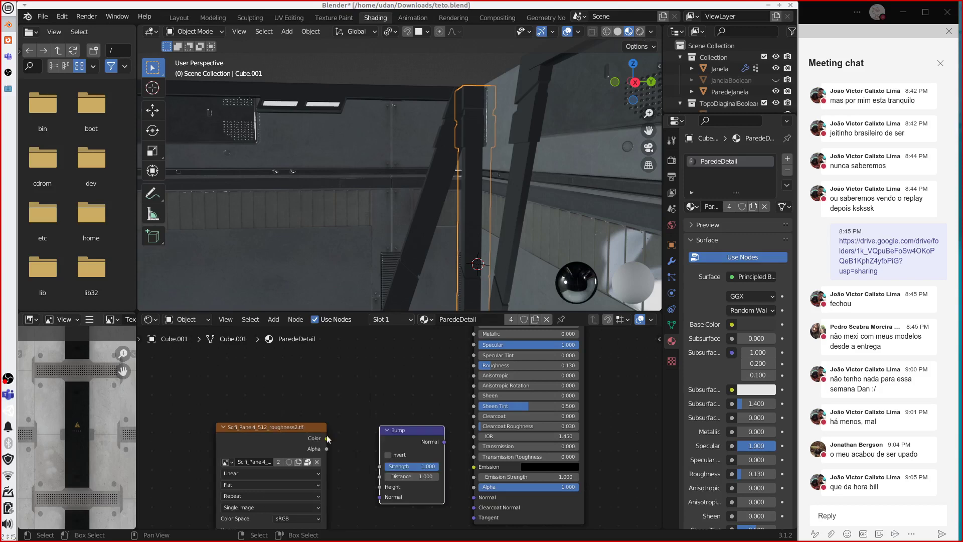
left_click_drag(327, 439, 380, 486)
left_click_drag(444, 441, 474, 500)
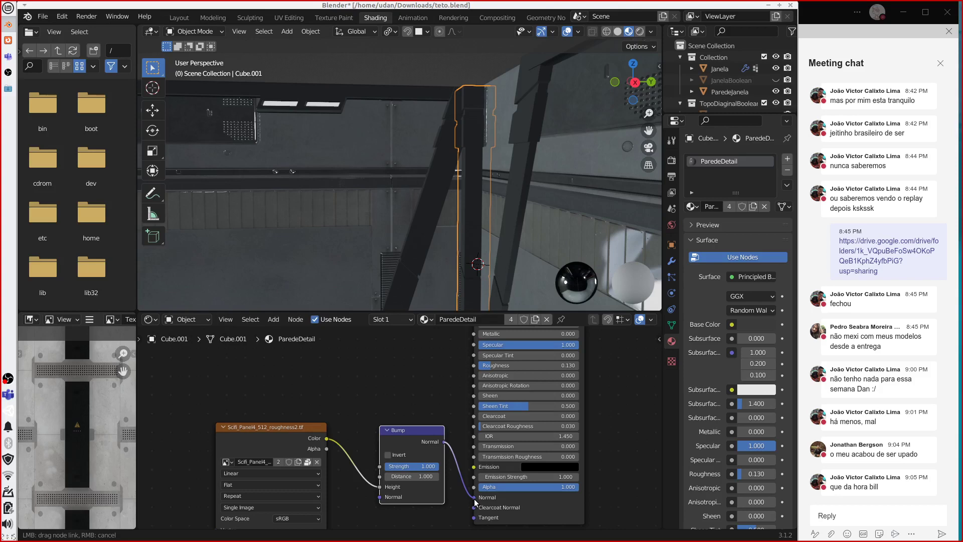
left_click_drag(475, 502, 474, 498)
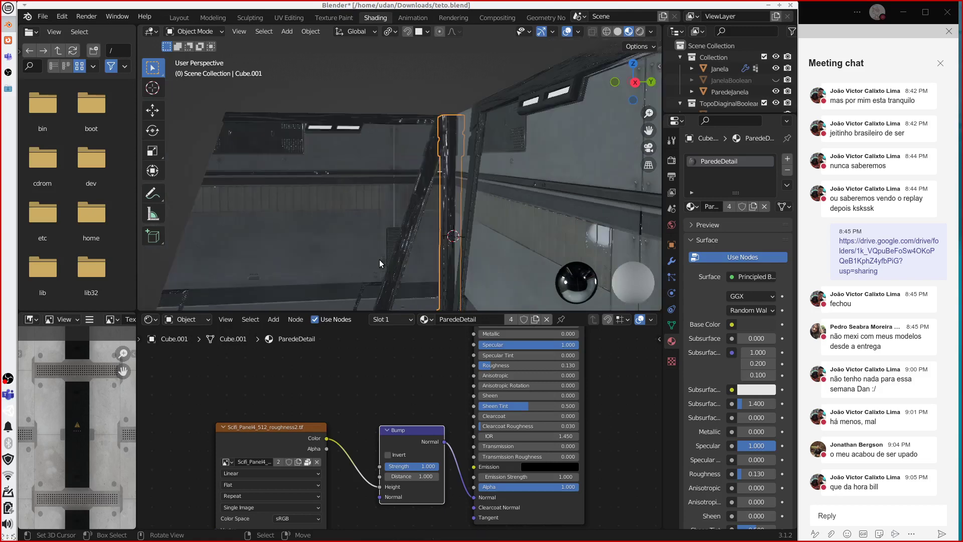
Step: Add a Texture Coordinate node before the image texture and link its Generated output to the image's Vector input
scroll(439, 233, "up", 5)
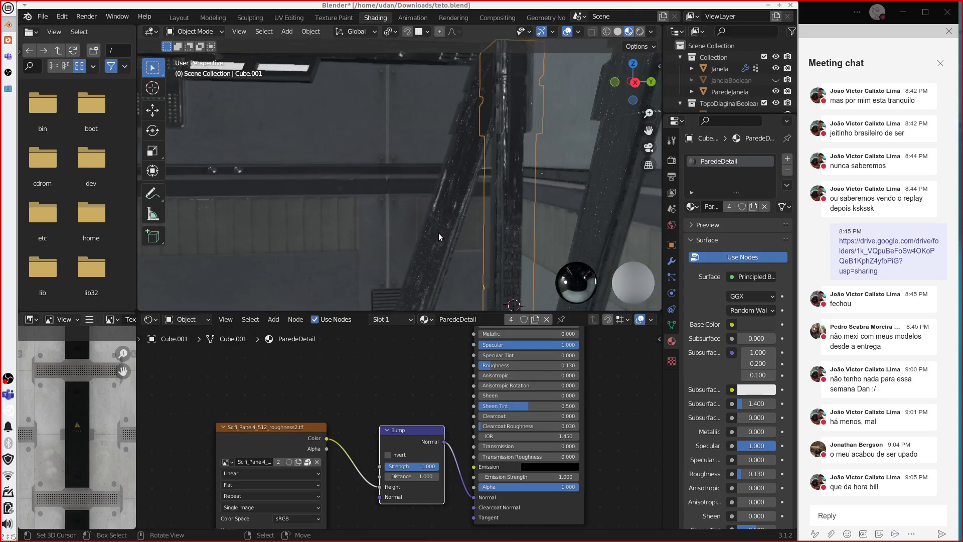
key("shift+a")
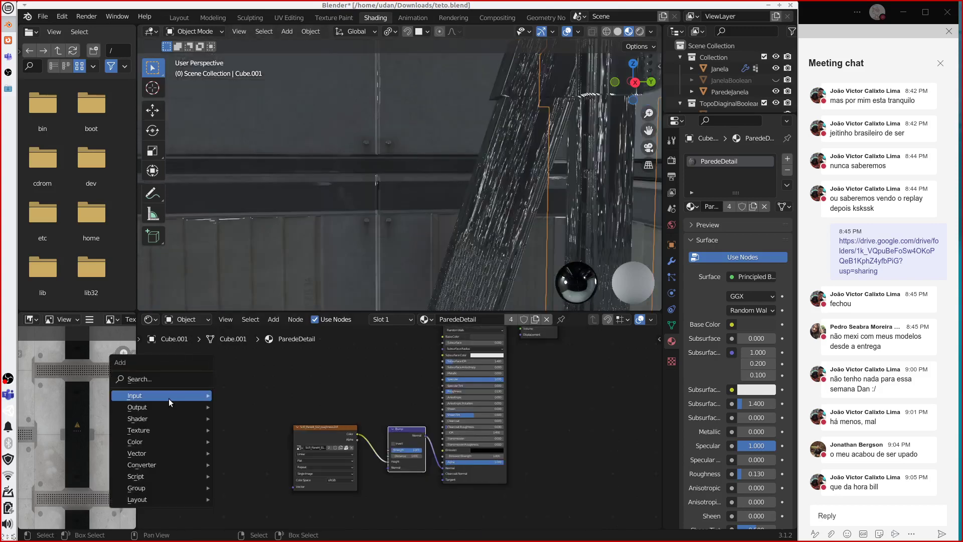
mouse_move(168, 395)
left_click(253, 337)
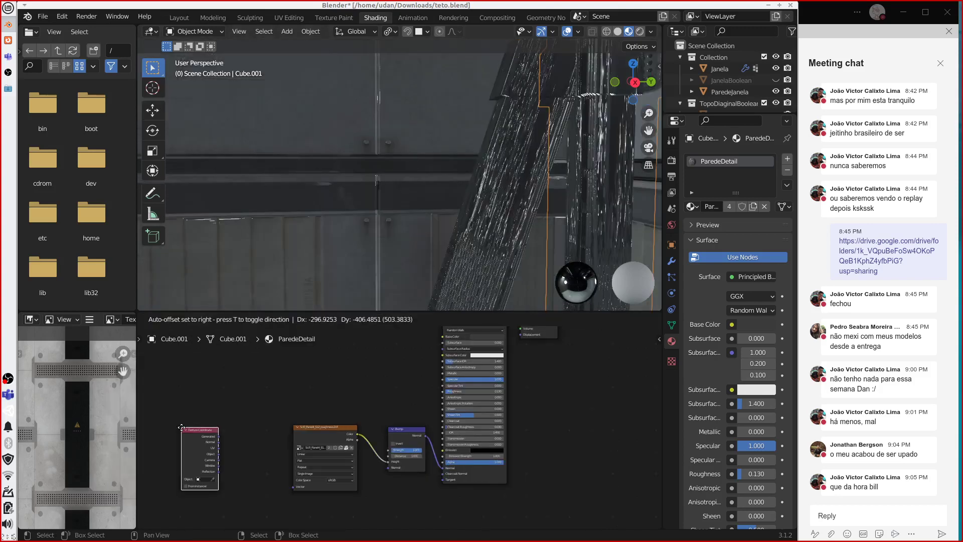
left_click(182, 428)
left_click_drag(219, 436, 293, 485)
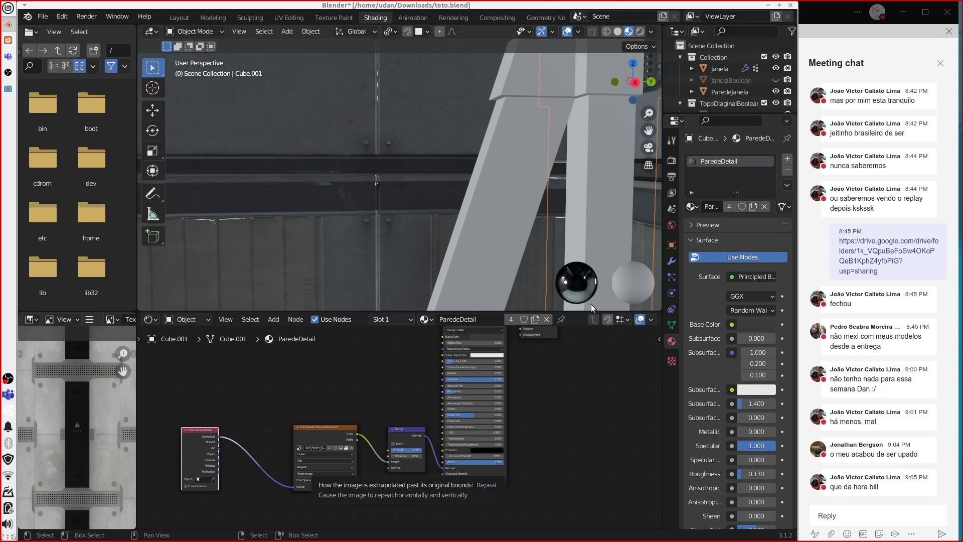
Step: Change the roughness image texture's projection from Flat to Box
scroll(402, 428, "up", 1)
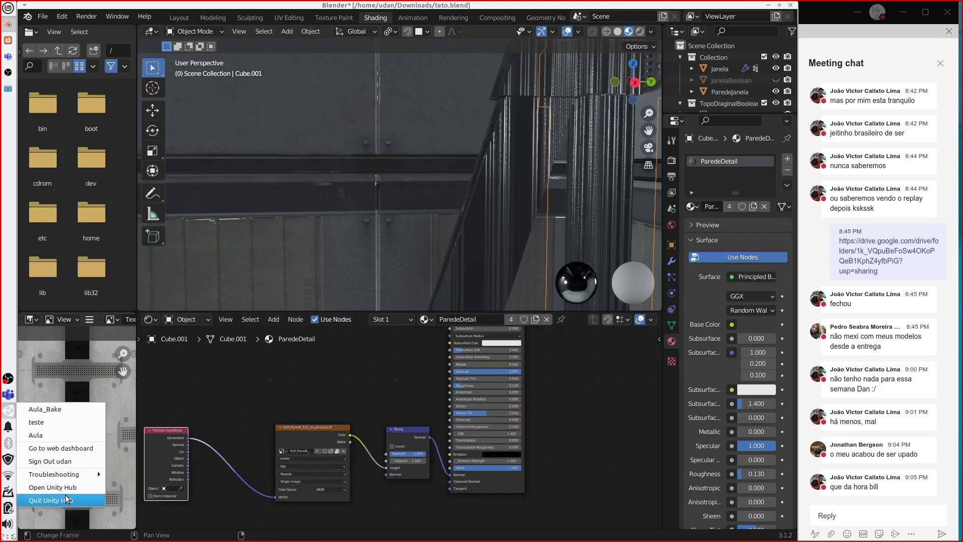
middle_click_drag(330, 510, 360, 472, "ctrl")
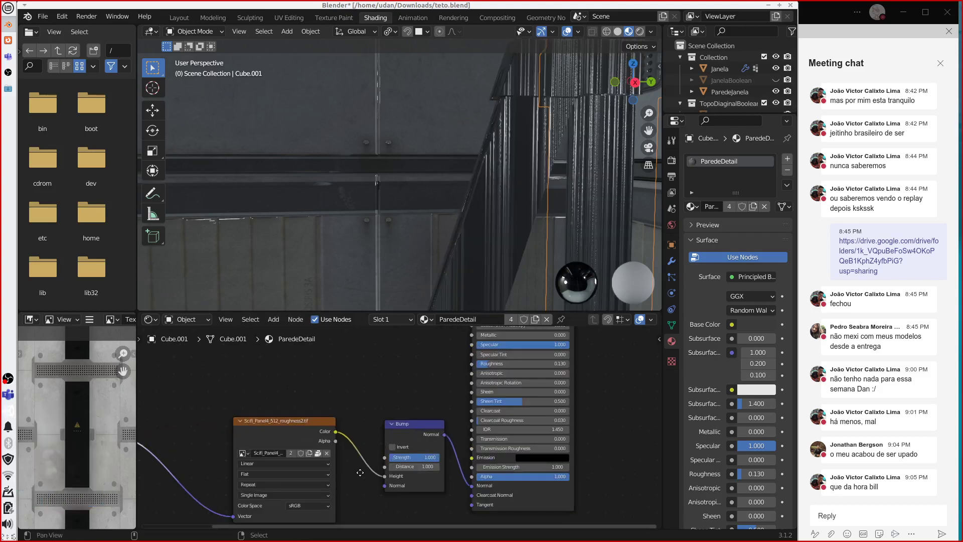
middle_click_drag(360, 472, 503, 415)
left_click(427, 417)
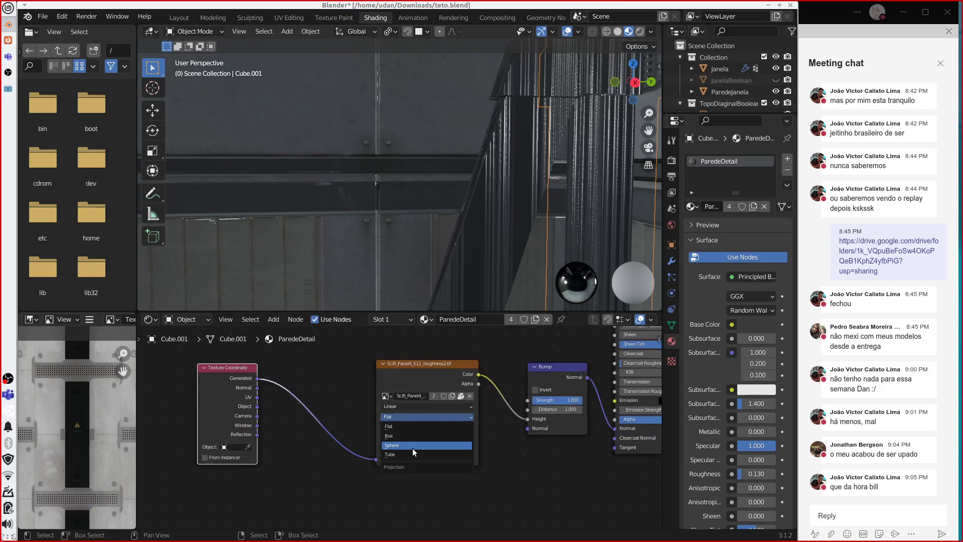
left_click(412, 435)
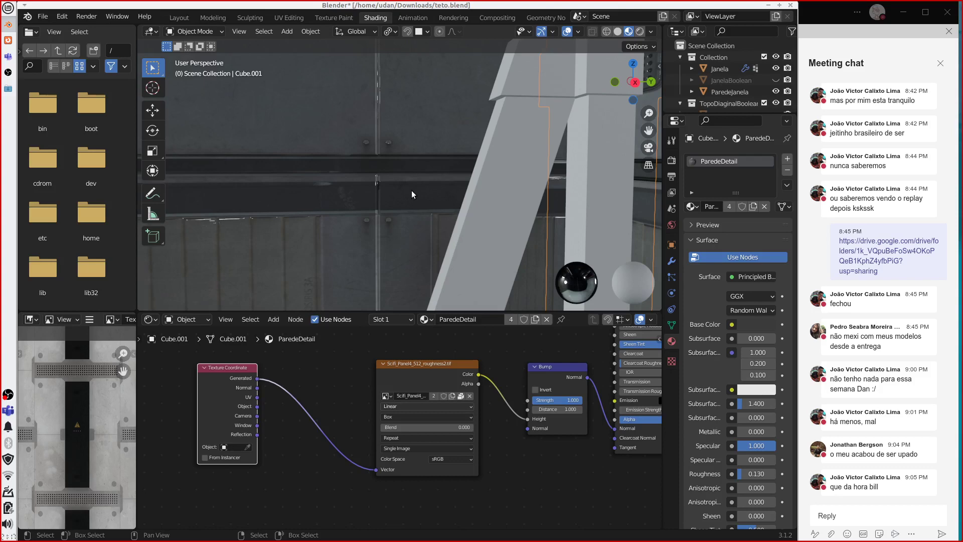
middle_click_drag(411, 195, 402, 269)
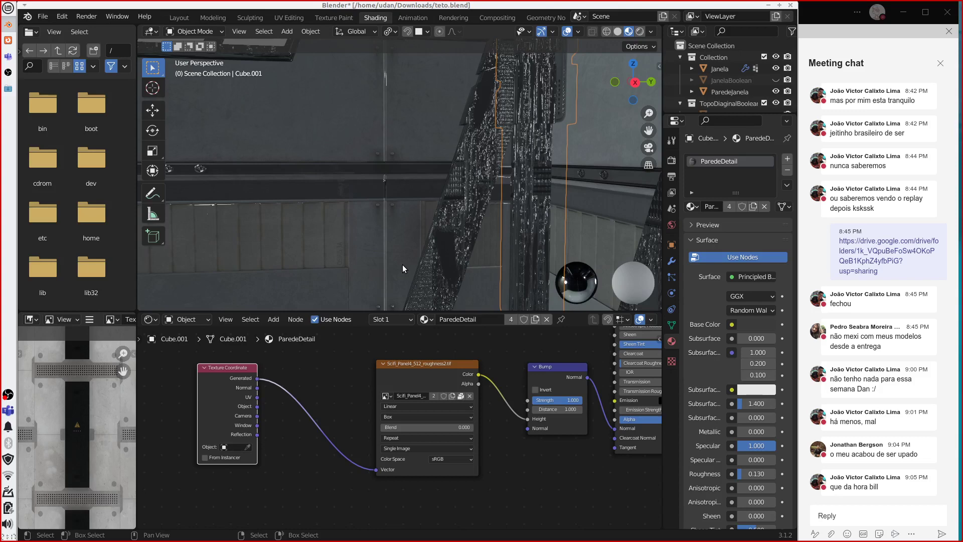
Step: Set the Bump node's Strength to 0.1 and check the relief on the columns up close
scroll(567, 399, "up", 1)
left_click(568, 400)
type("0.0")
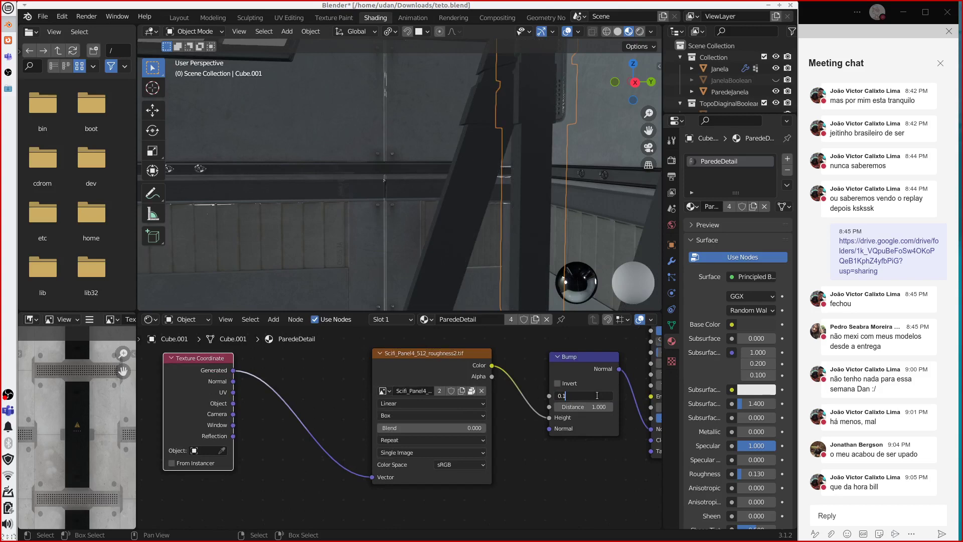
key("Return")
middle_click_drag(562, 280, 532, 198)
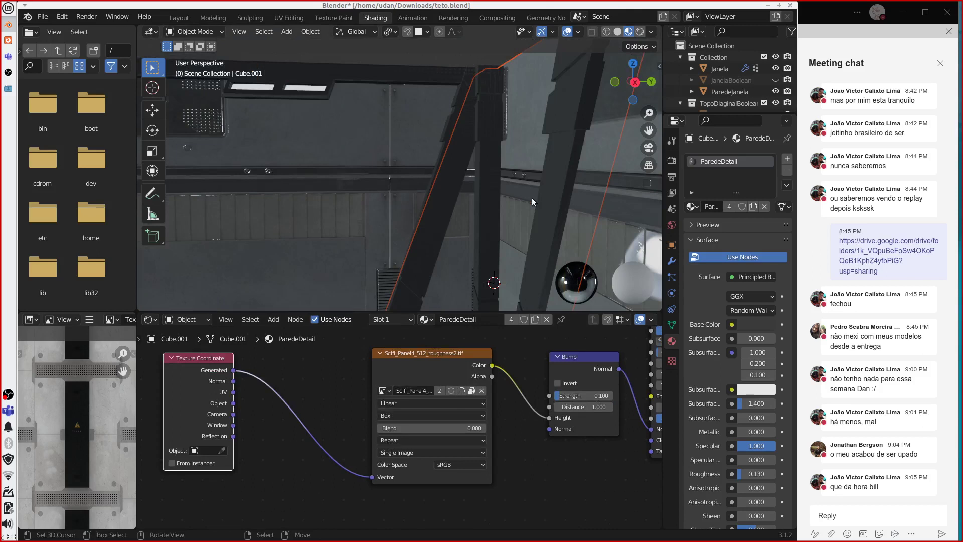
middle_click_drag(531, 198, 553, 146)
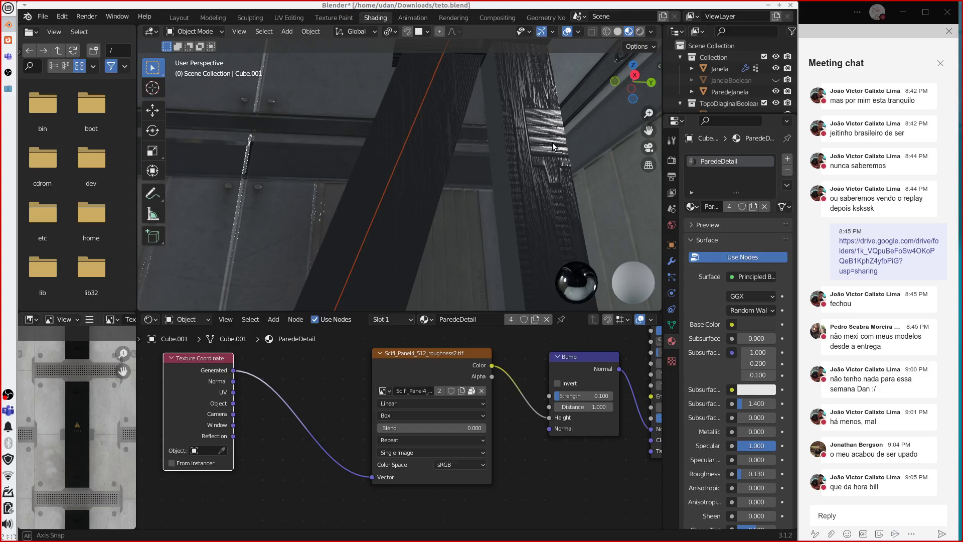
Step: Insert a Mapping node into the link between the Texture Coordinate node and the roughness image texture
key("shift+a")
mouse_move(281, 459)
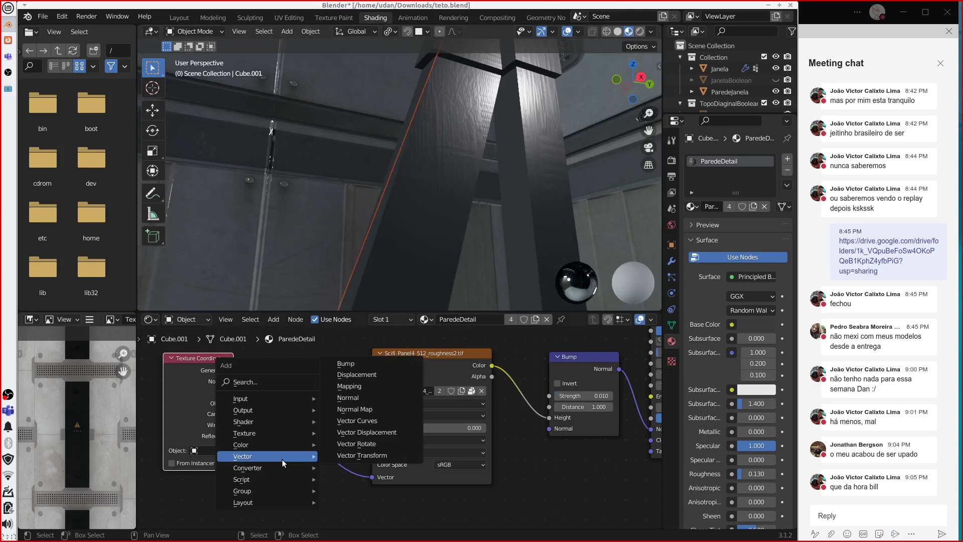
left_click(340, 386)
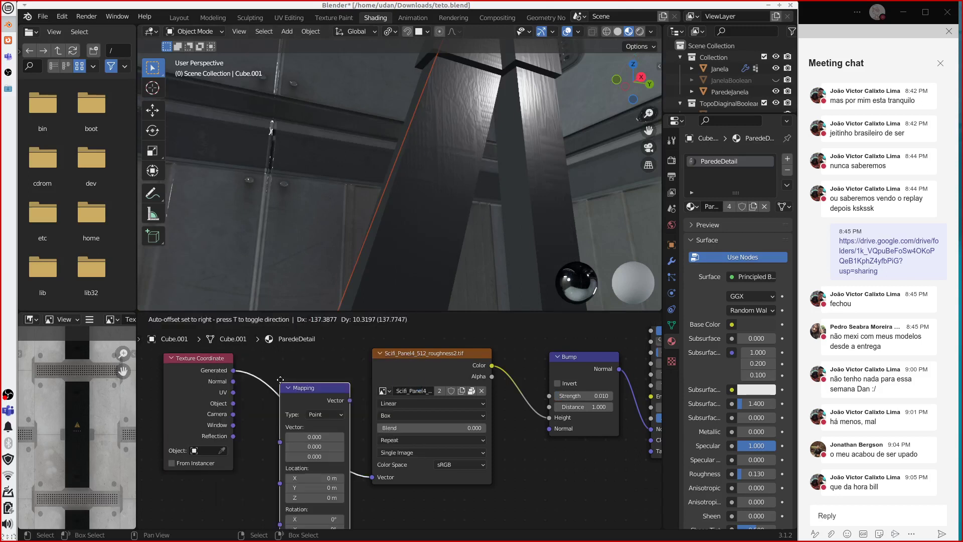
left_click(280, 376)
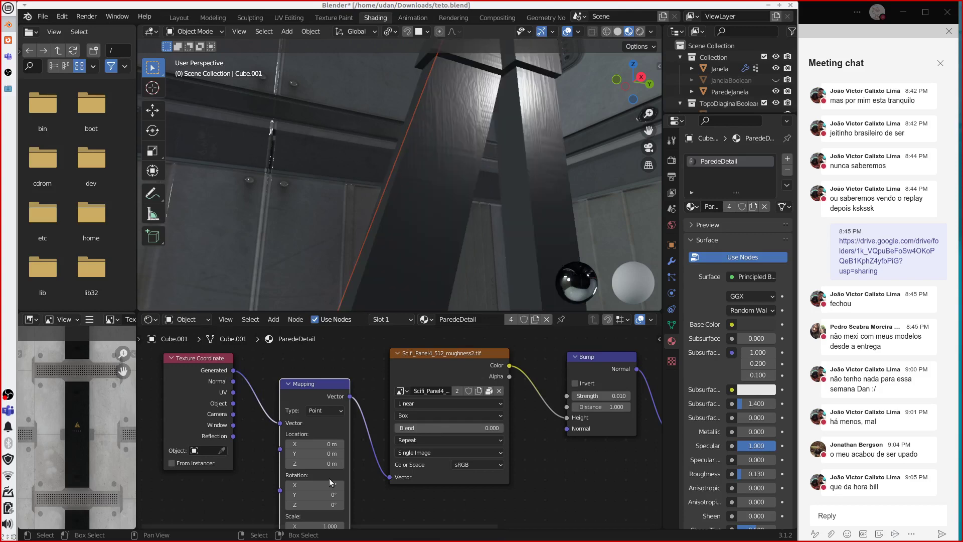
Step: Try a scale of 10 on the X and Y axes of the Mapping node
scroll(354, 496, "down", 1)
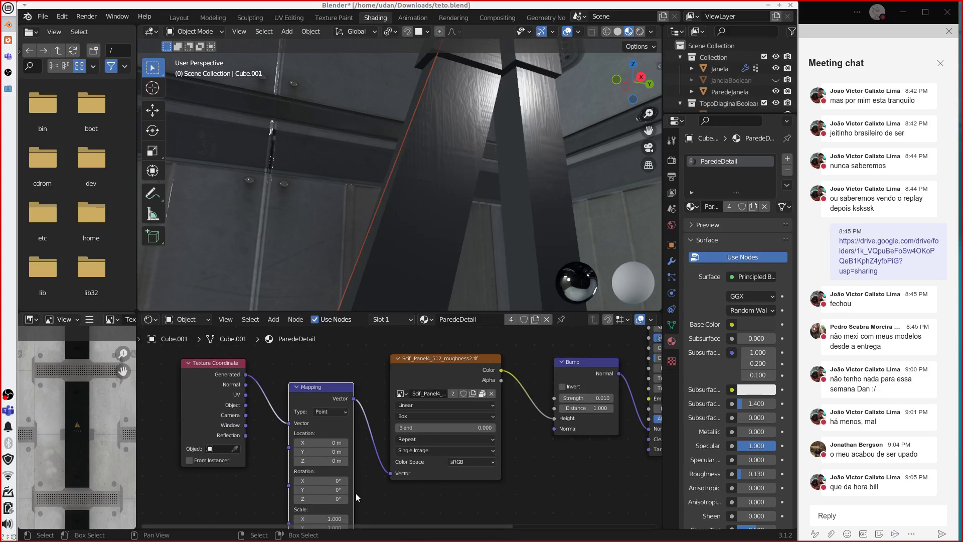
scroll(358, 496, "down", 1)
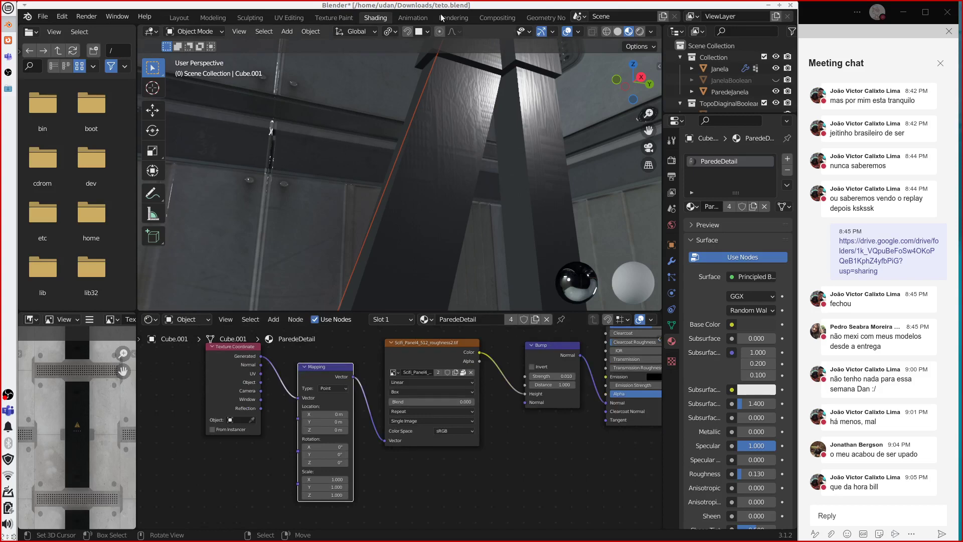
left_click_drag(317, 479, 317, 487)
type("10")
key("Return")
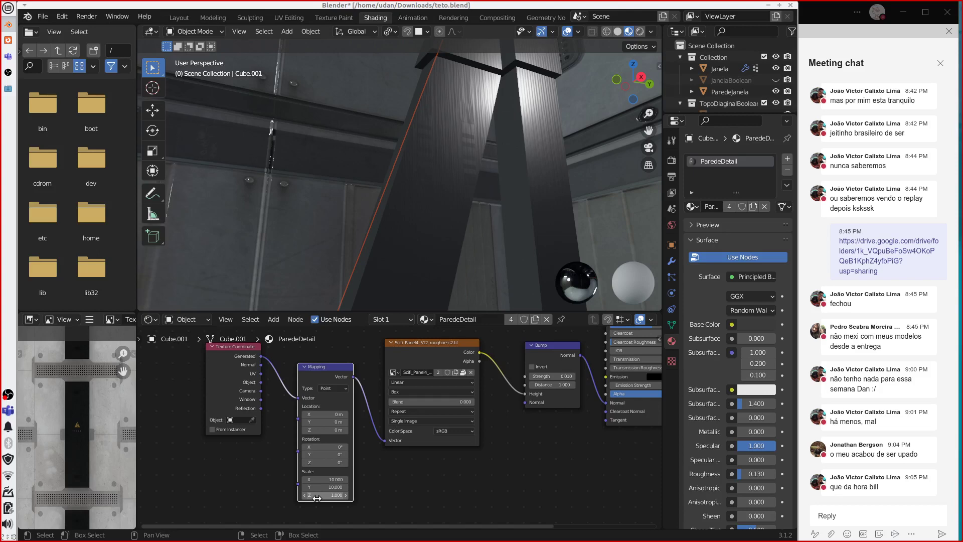
key("ctrl+z")
Step: Set the Mapping node's X, Y and Z scale to 0.1 and check the reflections on the column
left_click(317, 495)
type("0.1")
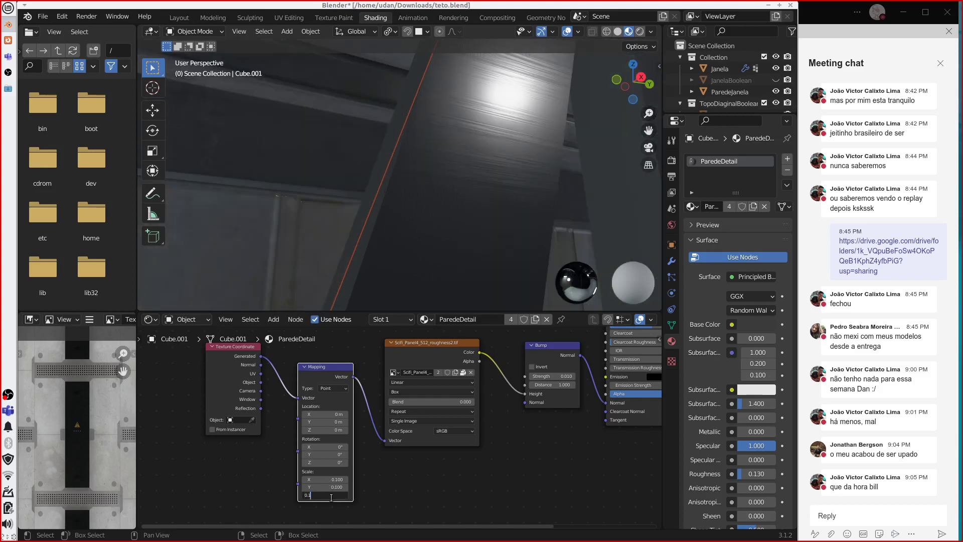
key("Return")
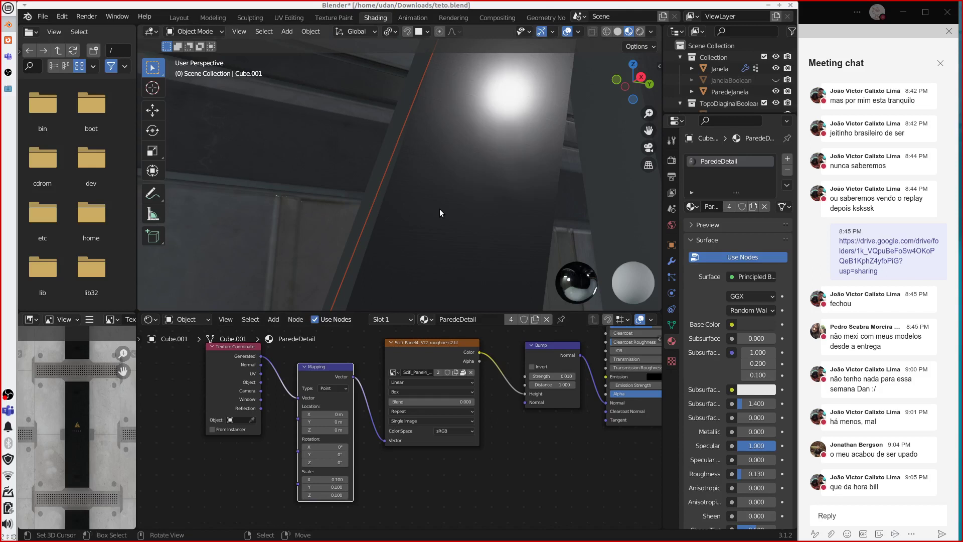
middle_click_drag(440, 208, 510, 176)
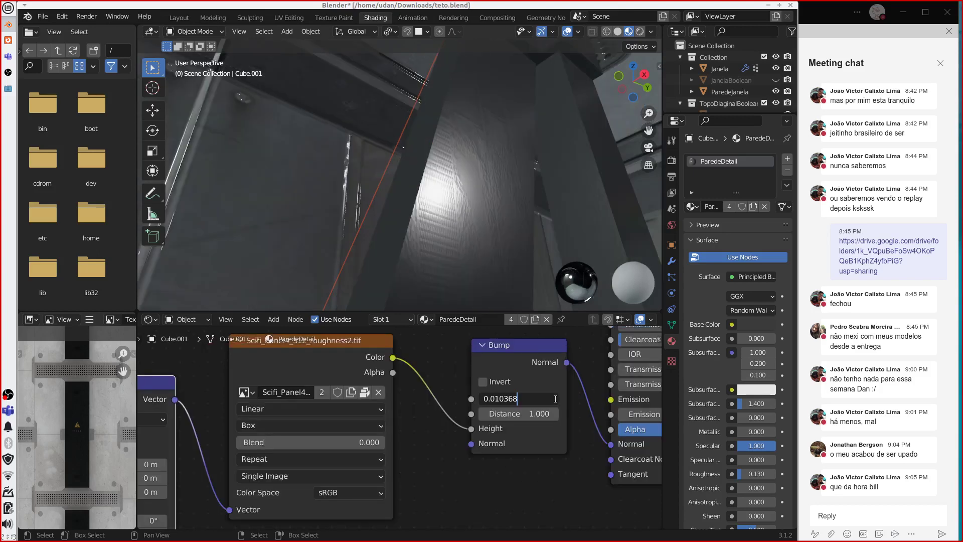
Step: Set the Bump node's Strength to 0.1
key("BackSpace")
key("BackSpace")
key("BackSpace")
key("BackSpace")
key("BackSpace")
key("BackSpace")
type("1")
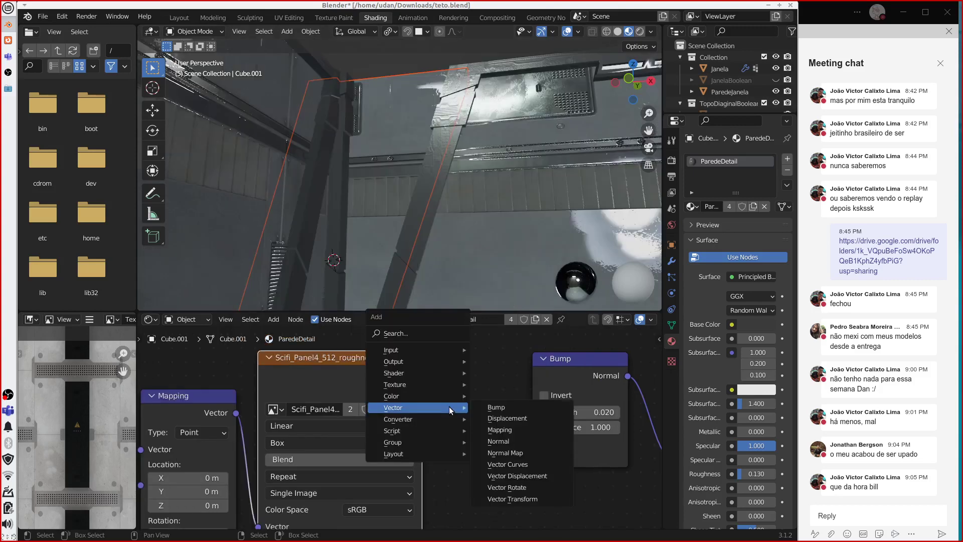
Step: Insert a ColorRamp node into the link between the roughness image texture's Color output and the Bump node's Height input
mouse_move(411, 418)
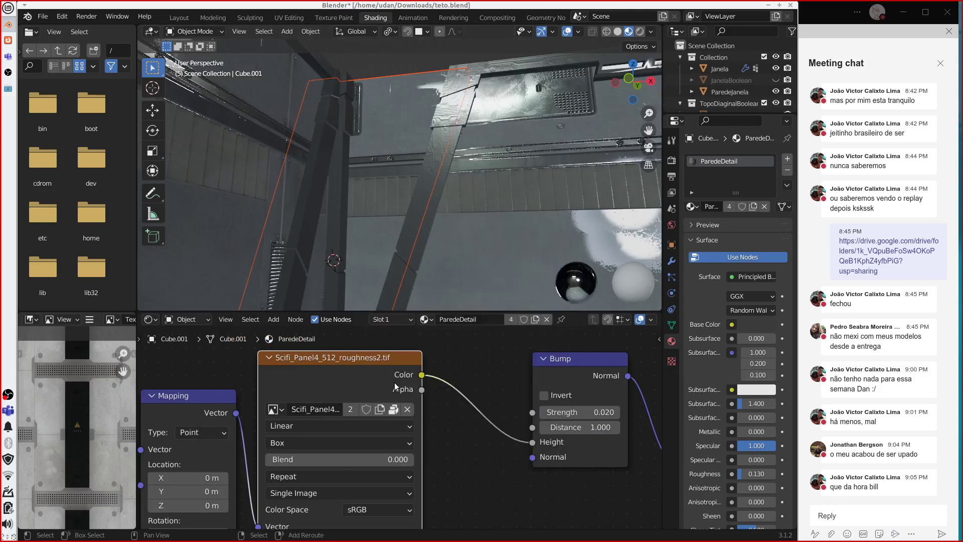
key("shift+a")
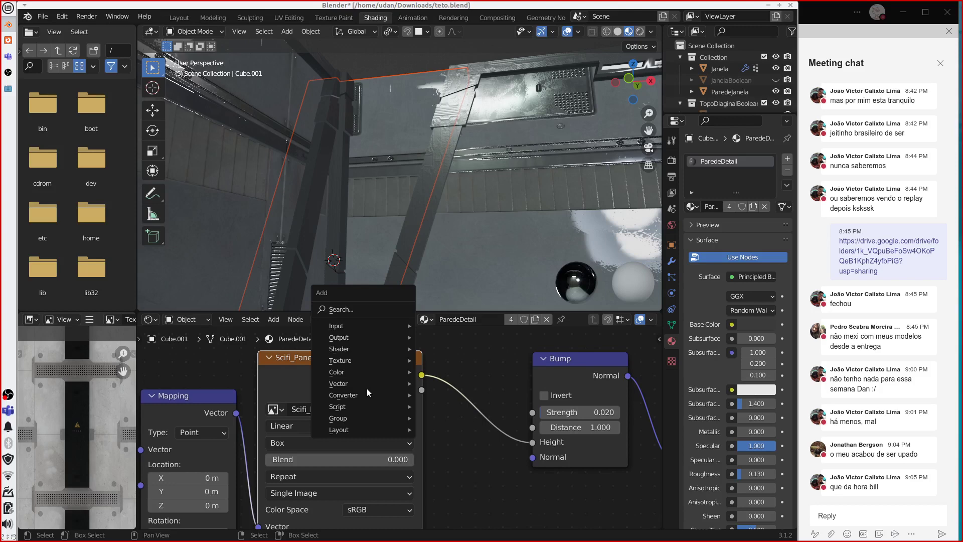
left_click(442, 418)
left_click(491, 448)
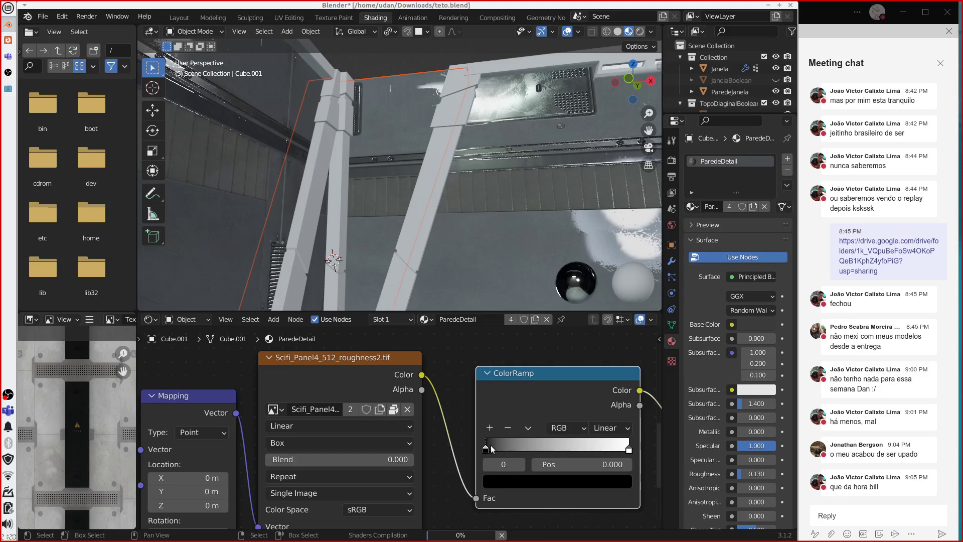
Step: Reverse the ColorRamp with the white stop at 0.000 and the black stop near mid-ramp, and try the white stop at 0.444
mouse_move(492, 449)
left_mouse_down()
mouse_move(536, 476)
mouse_move(553, 446)
left_mouse_up()
left_click_drag(629, 449, 453, 443)
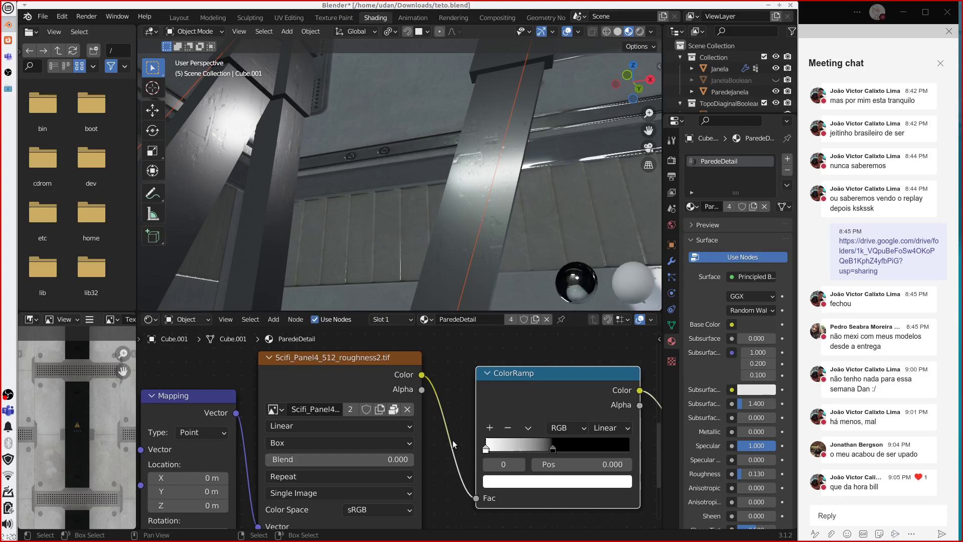
left_click_drag(453, 443, 550, 454)
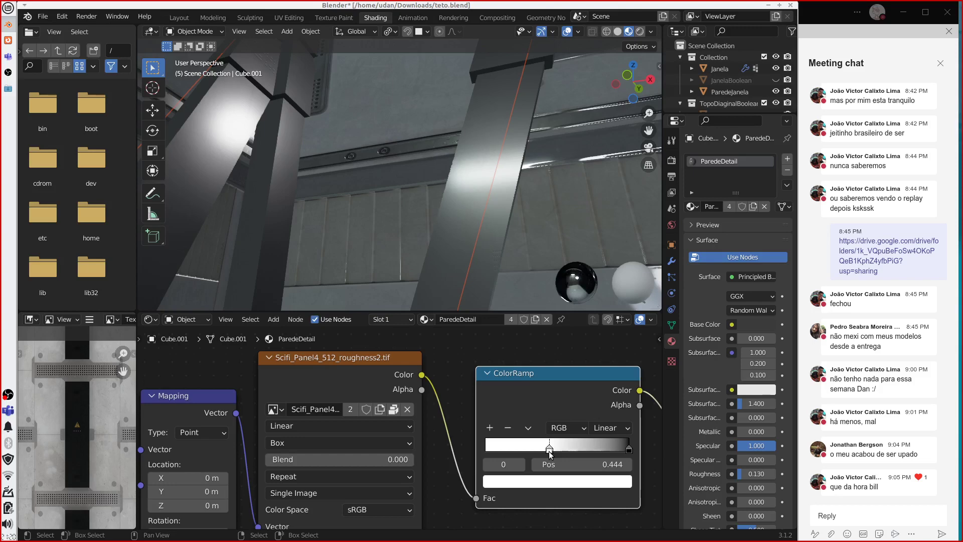
key("ctrl+z")
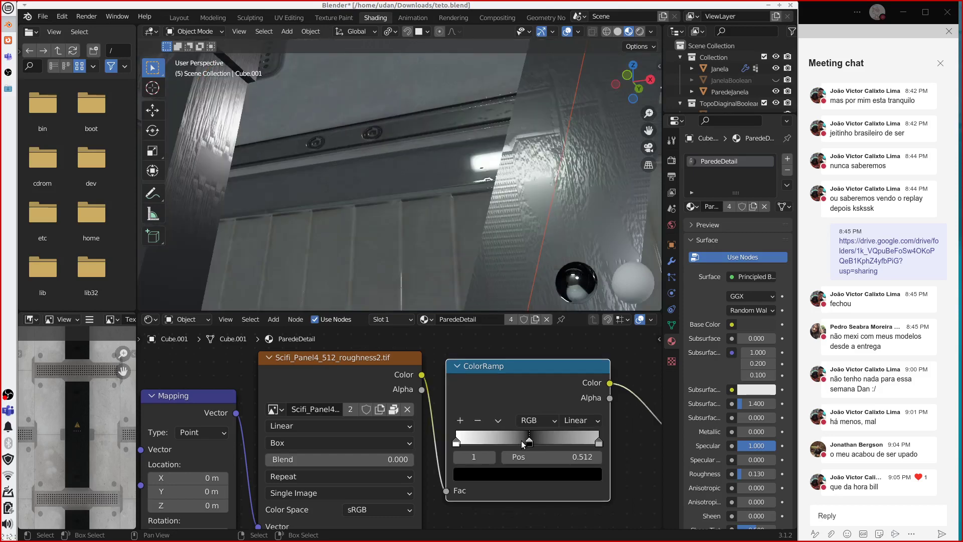
Step: Try other positions for the middle black stop of the three-stop ColorRamp and undo the trials
key("ctrl+z")
left_click_drag(530, 456, 577, 456)
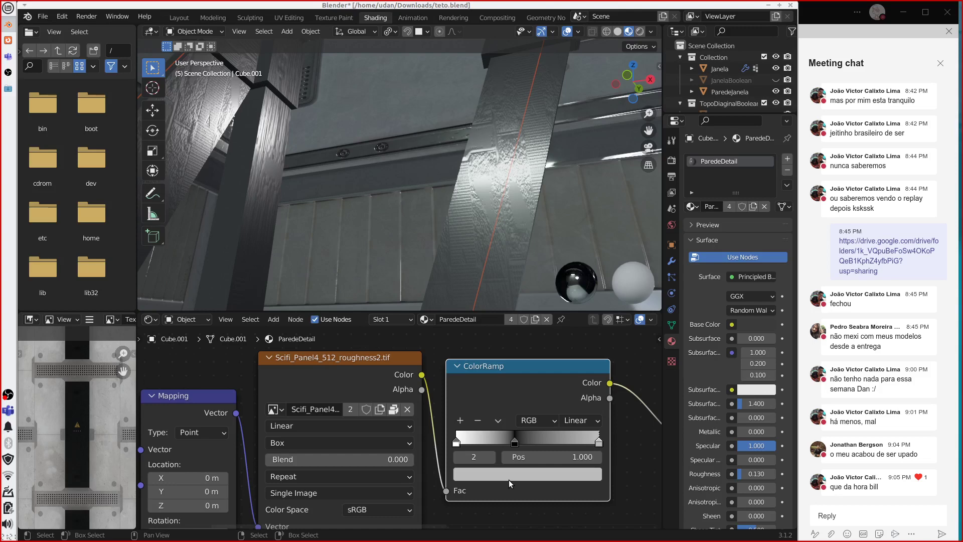
key("ctrl+z")
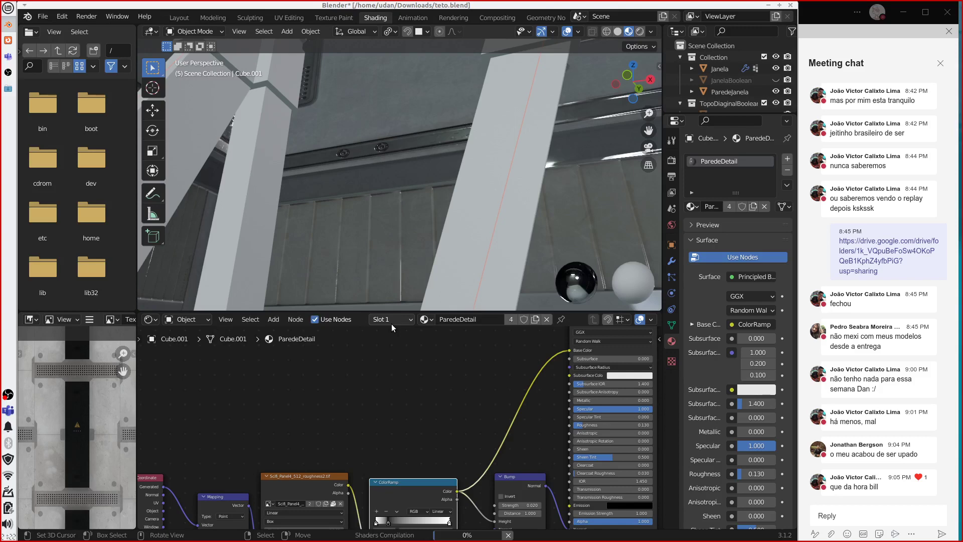
Step: Shift the ColorRamp's stops toward the start of the gradient while checking the texture pattern on the column
scroll(378, 484, "down", 3, "shift")
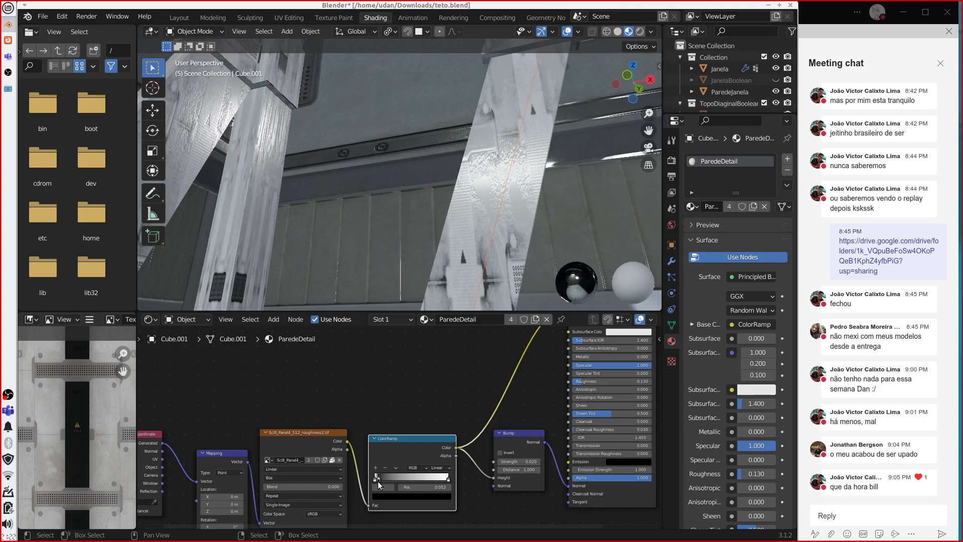
left_click_drag(378, 484, 403, 485)
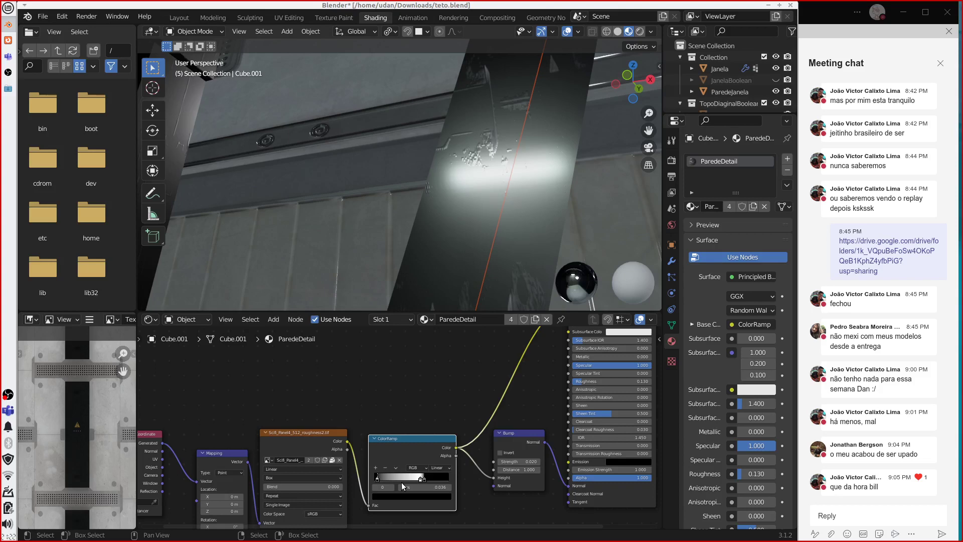
left_click_drag(401, 483, 396, 482)
middle_click_drag(466, 241, 484, 225)
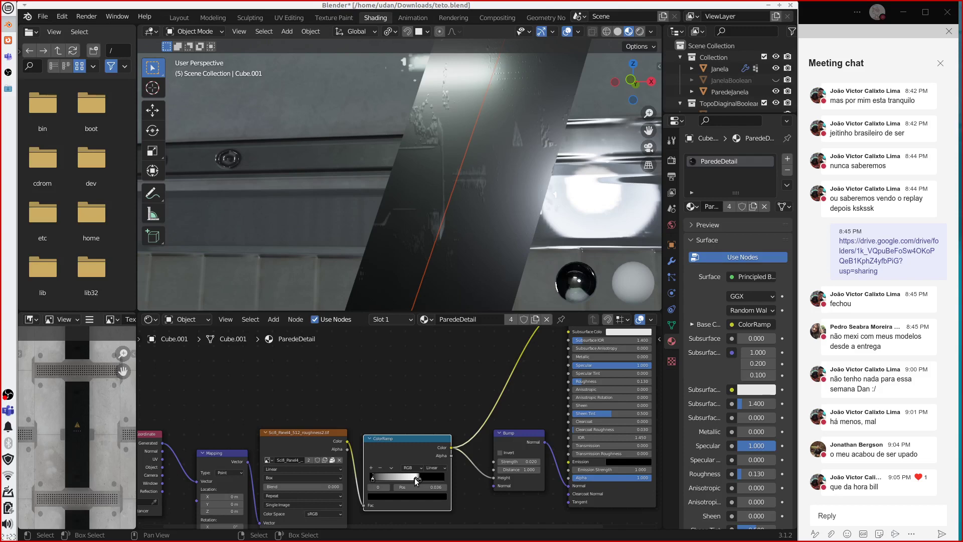
left_click_drag(415, 477, 390, 483)
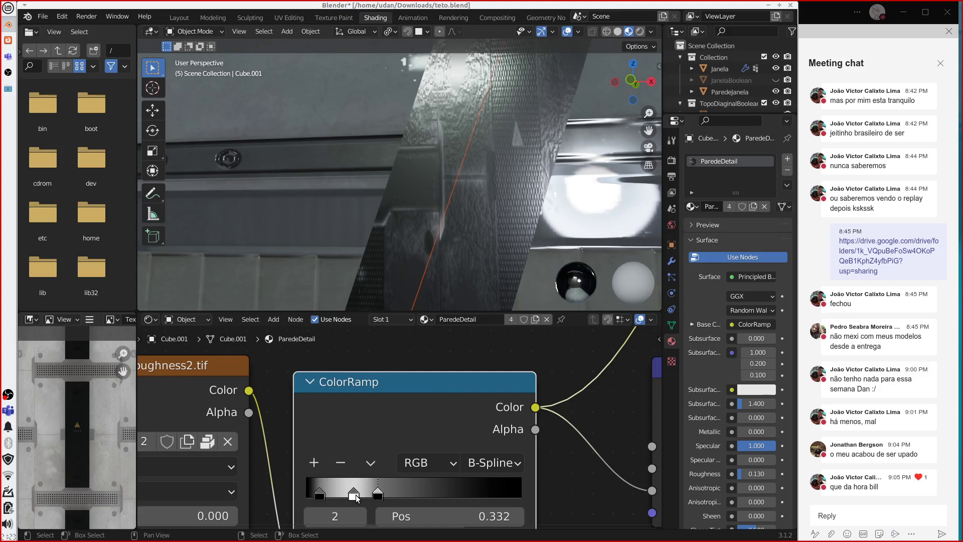
Step: Compare the ColorRamp's Linear and B-Spline interpolation on the column, and set the interpolation to Ease
key("ctrl+z")
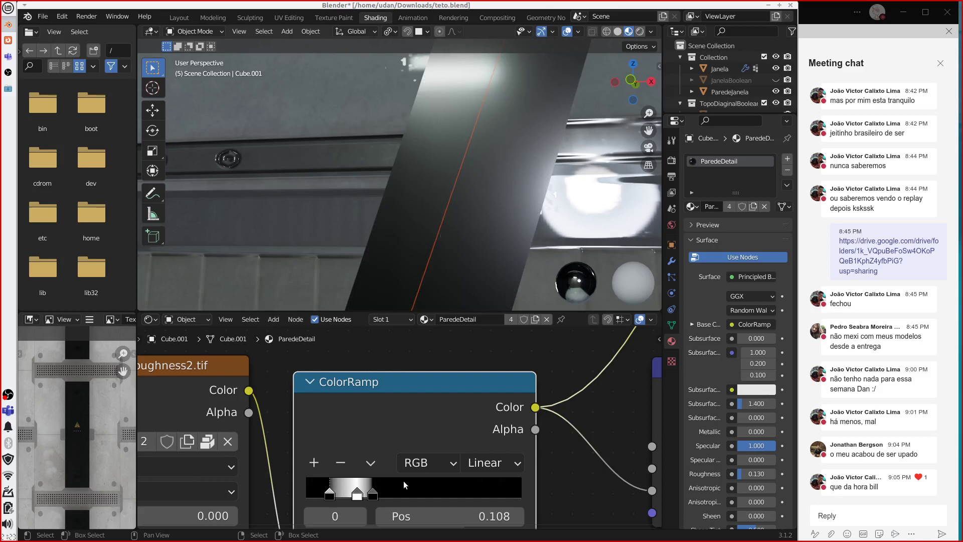
key("ctrl+shift+z")
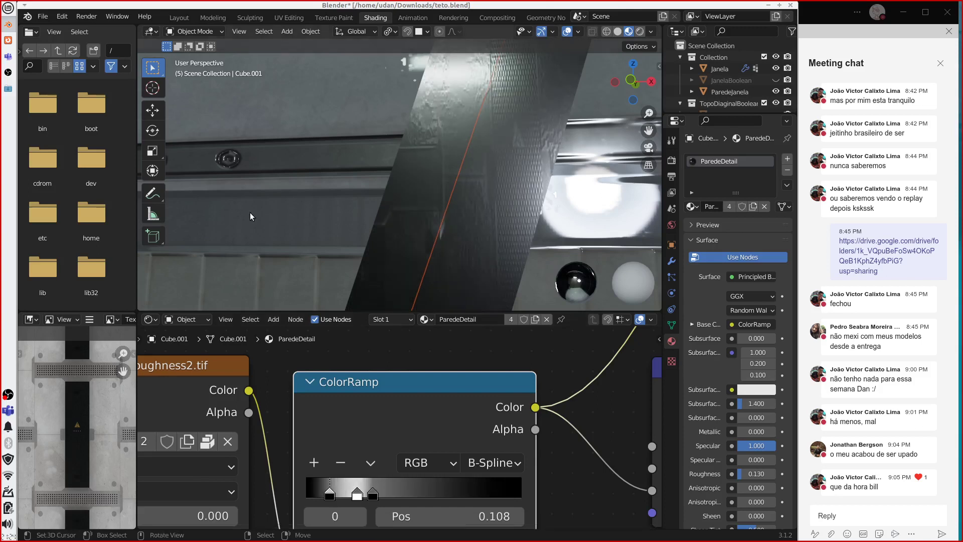
left_click_drag(250, 214, 382, 135)
left_click(498, 465)
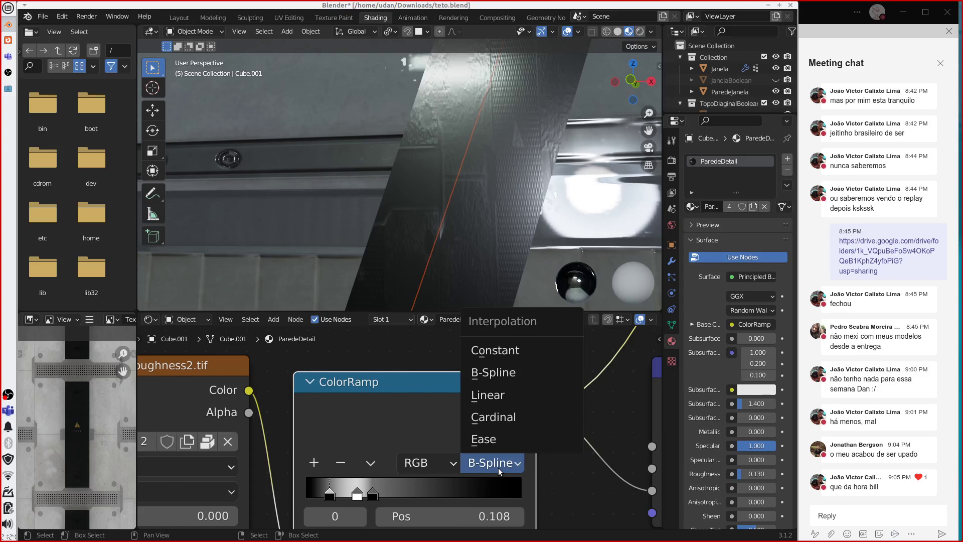
key("e")
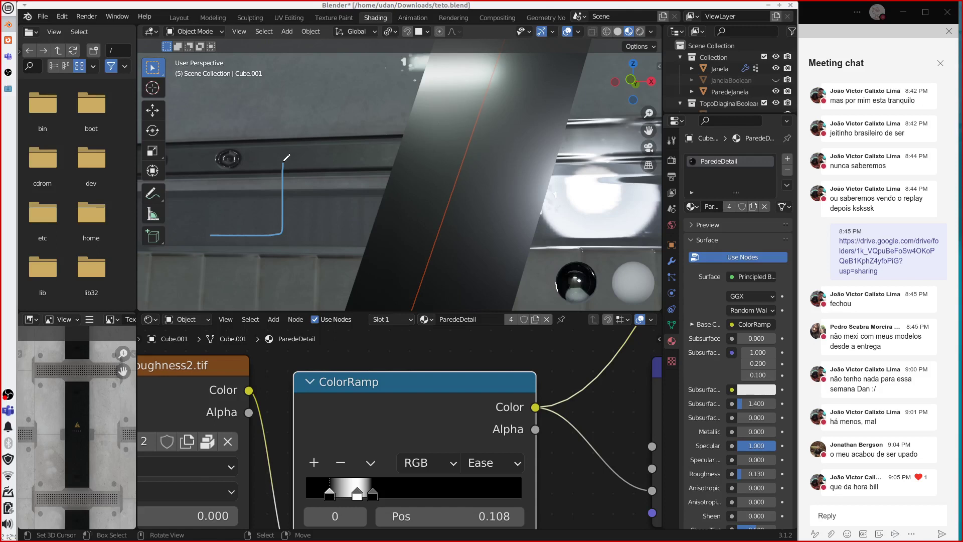
Step: Undo the annotation stroke and recent ColorRamp edits, and try the middle black stop at 0.028
key("ctrl+z")
key("ctrl+z")
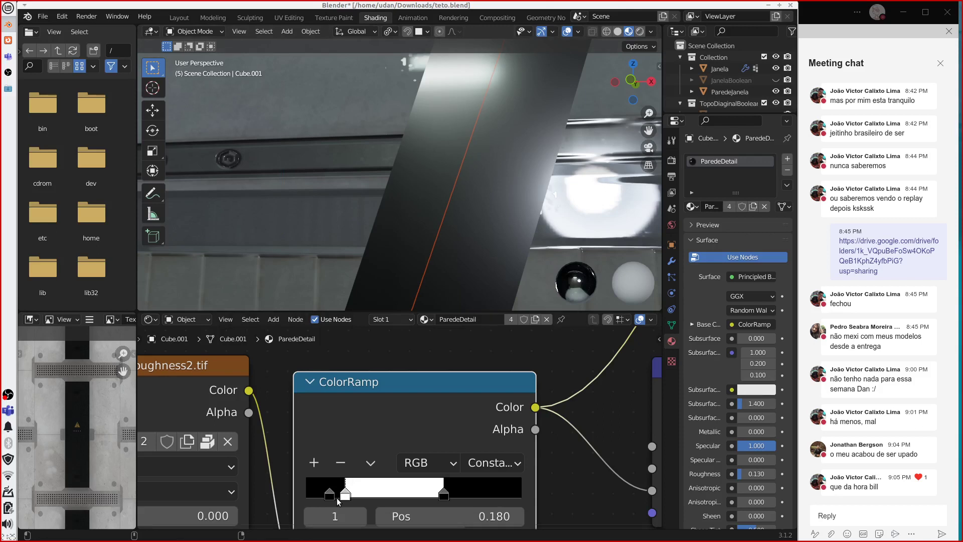
key("ctrl+z")
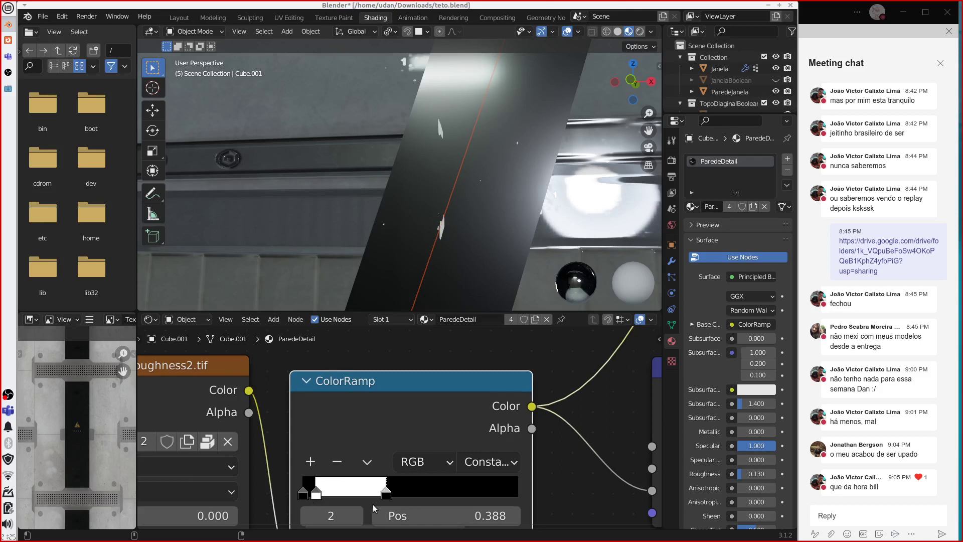
key("ctrl+z")
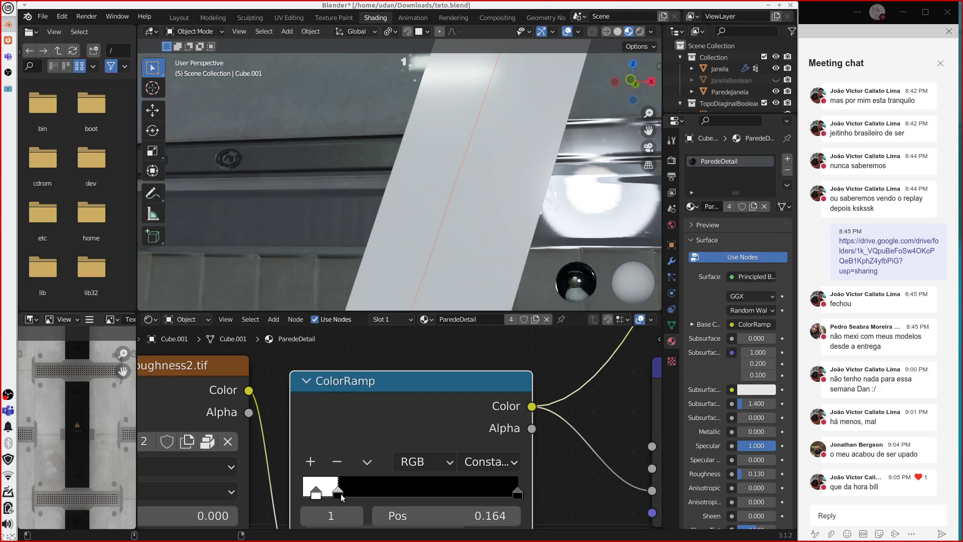
left_click_drag(338, 492, 313, 495)
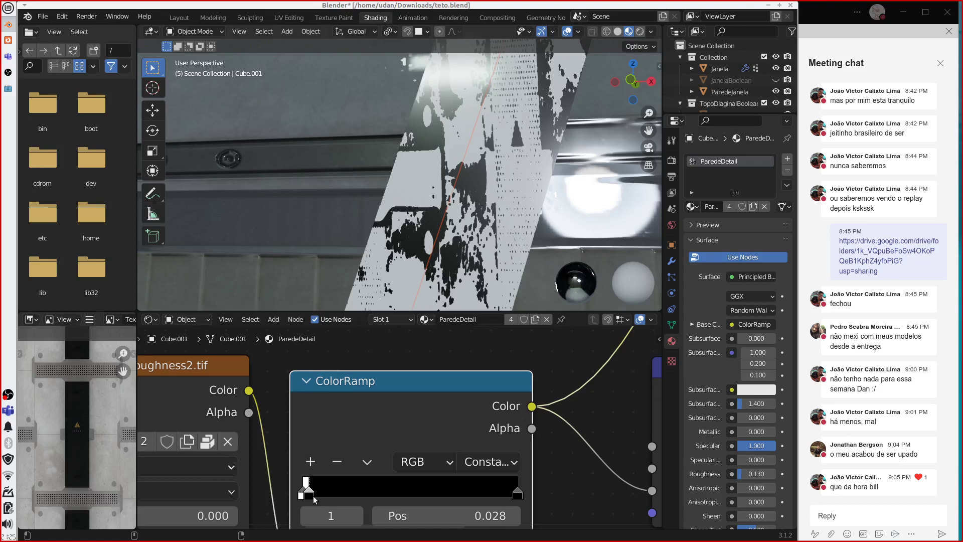
key("ctrl+z")
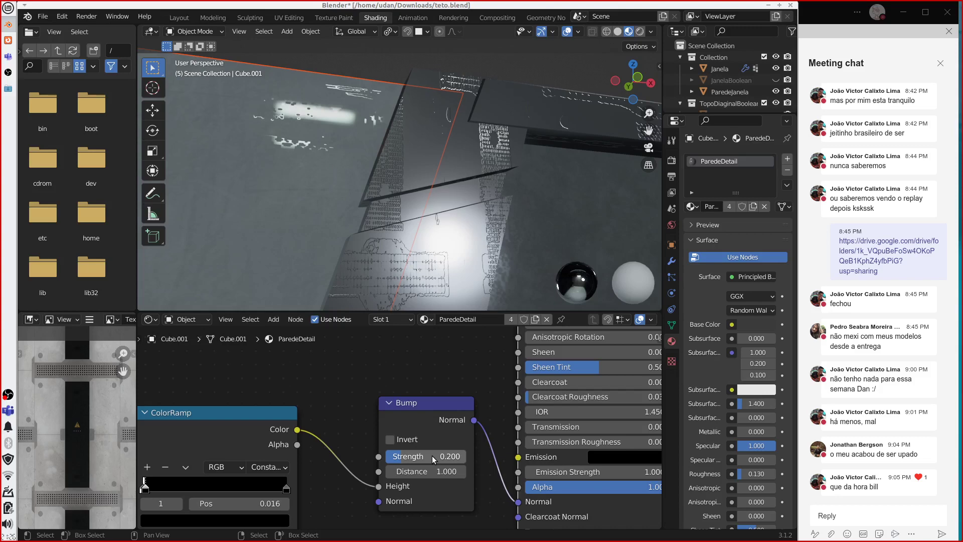
Step: Set the Bump node's Strength to 0.01 and check the relief on the slanted columns from several angles
middle_click_drag(467, 296, 471, 281)
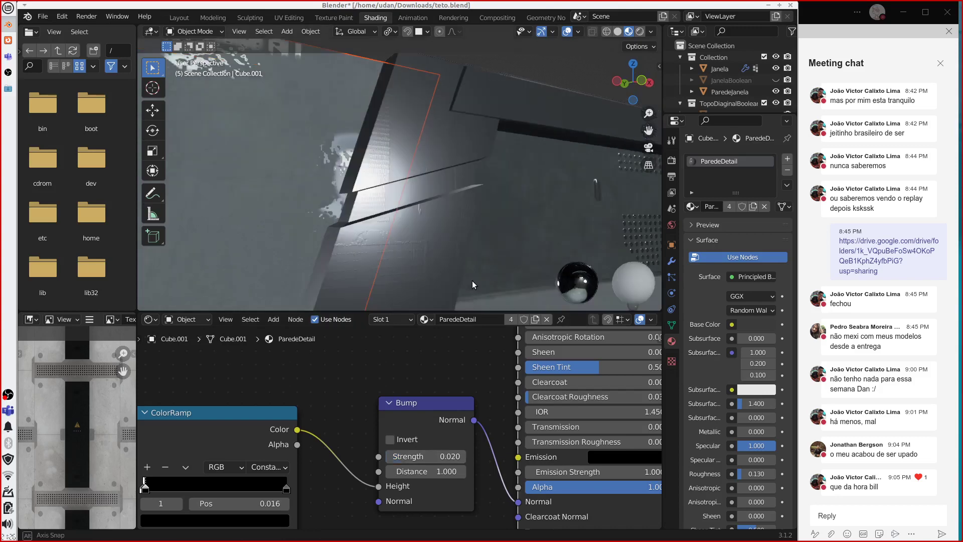
middle_click_drag(471, 281, 453, 170)
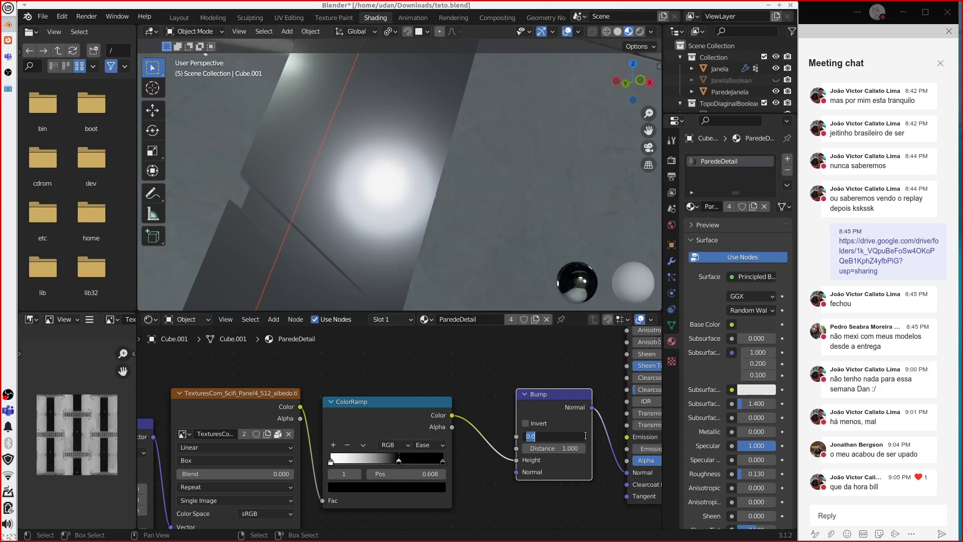
type("0.01")
key("Return")
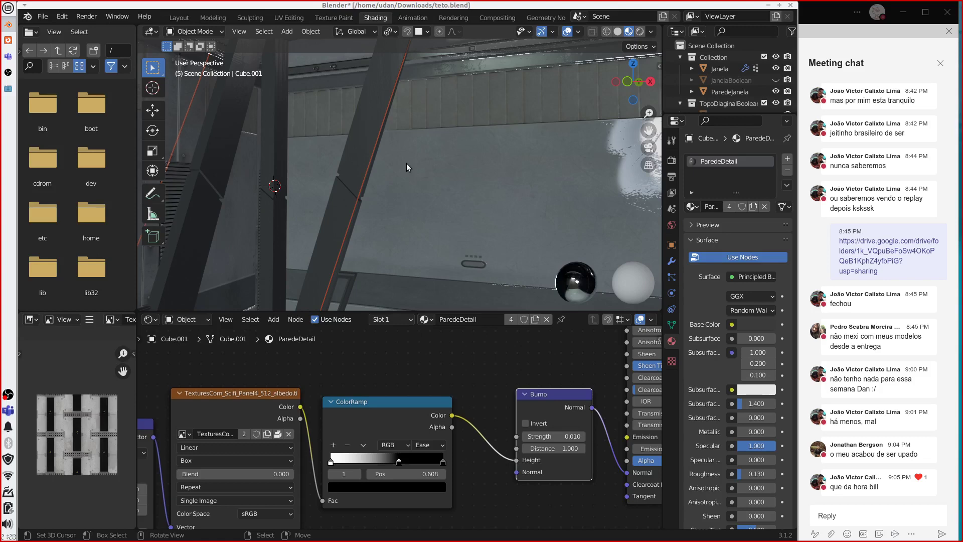
middle_click_drag(406, 164, 440, 230)
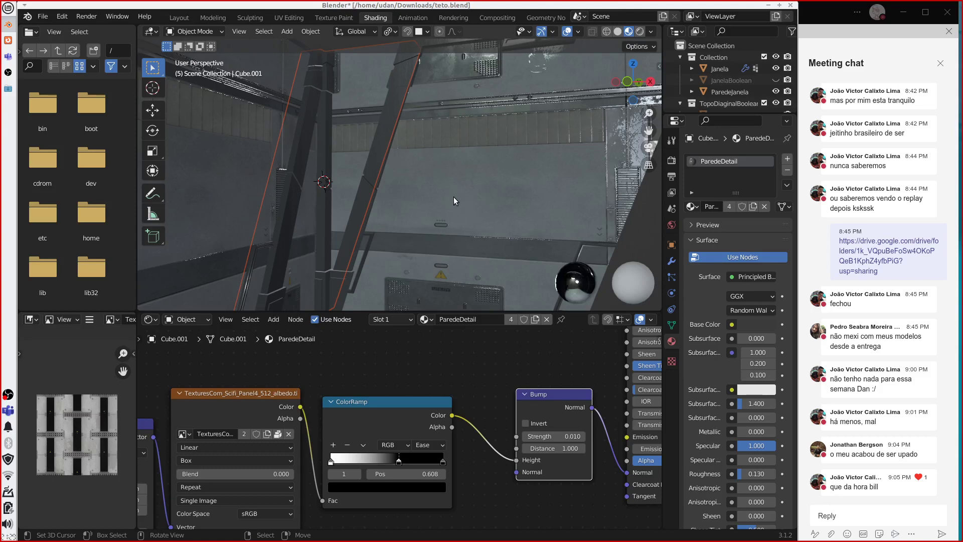
Step: Examine the untextured window wall panel and its upper window section beside the finished corner
scroll(453, 196, "down", 6)
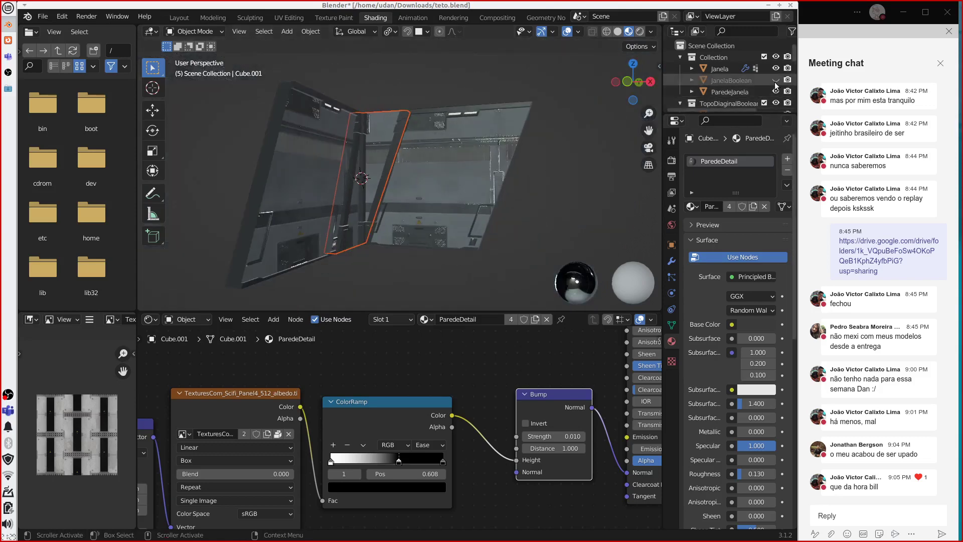
scroll(452, 218, "down", 5)
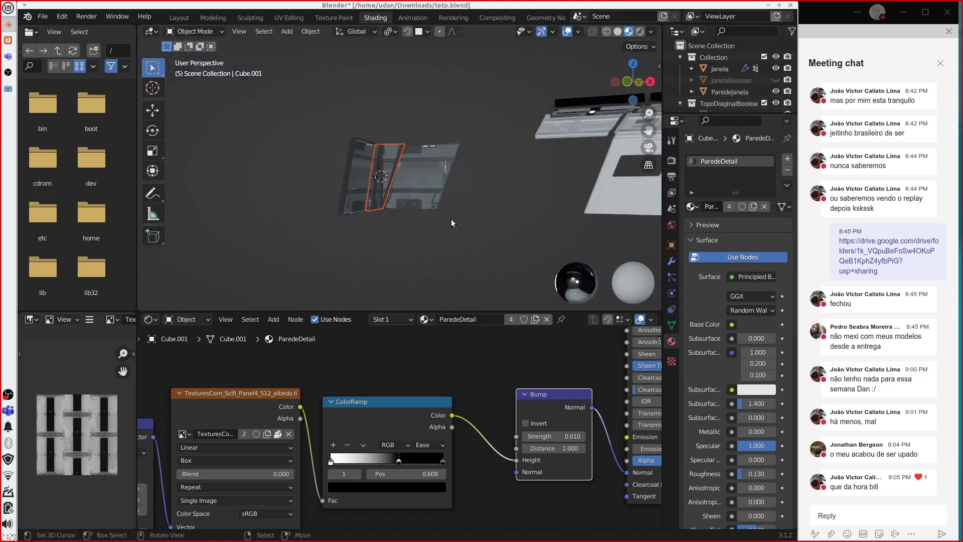
middle_click_drag(538, 234, 332, 232, "shift")
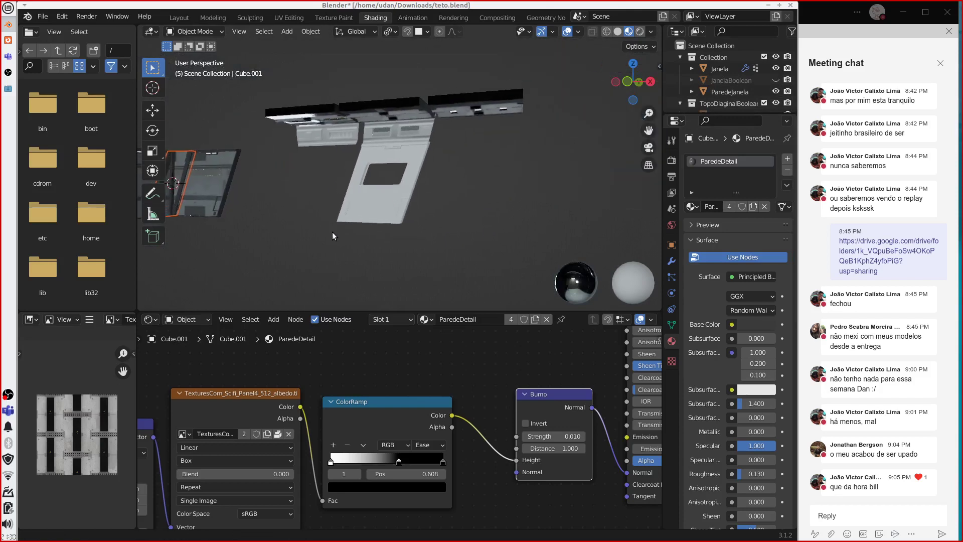
left_click(402, 208)
scroll(405, 207, "up", 5)
middle_click_drag(404, 206, 436, 233)
scroll(401, 214, "down", 2)
left_click(425, 132)
left_click(387, 167)
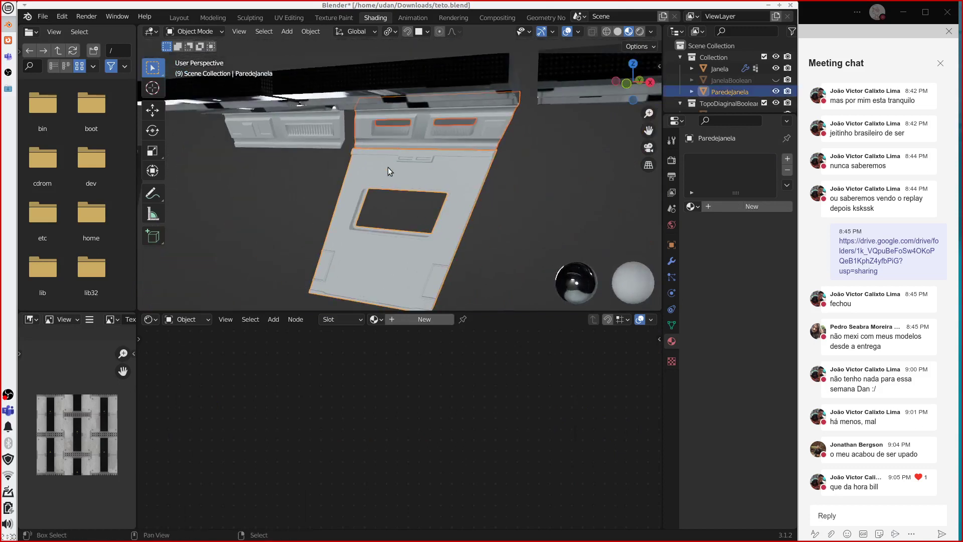
Step: Isolate the diagonal block beside the window wall, inspect its relief from several angles, and leave the isolated view
left_click(266, 119)
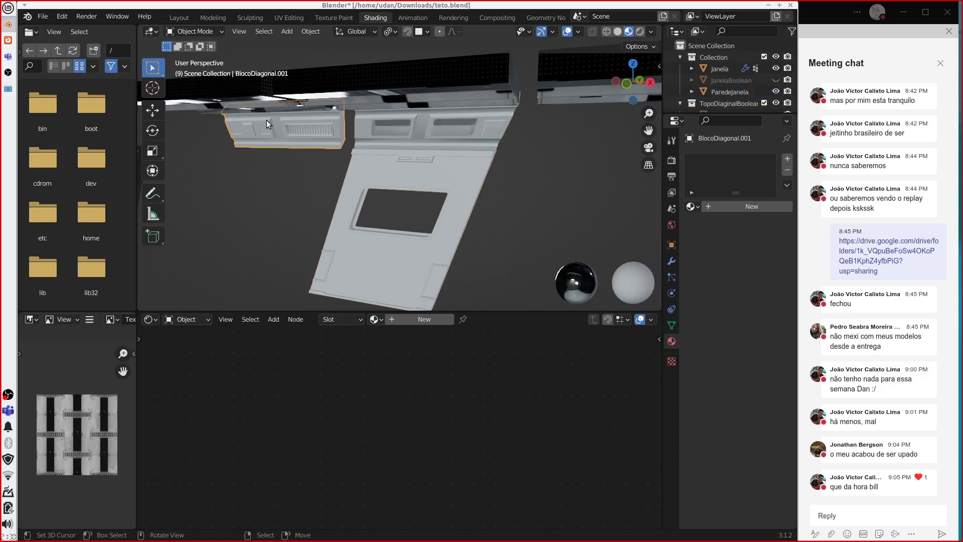
left_click(363, 173, "shift")
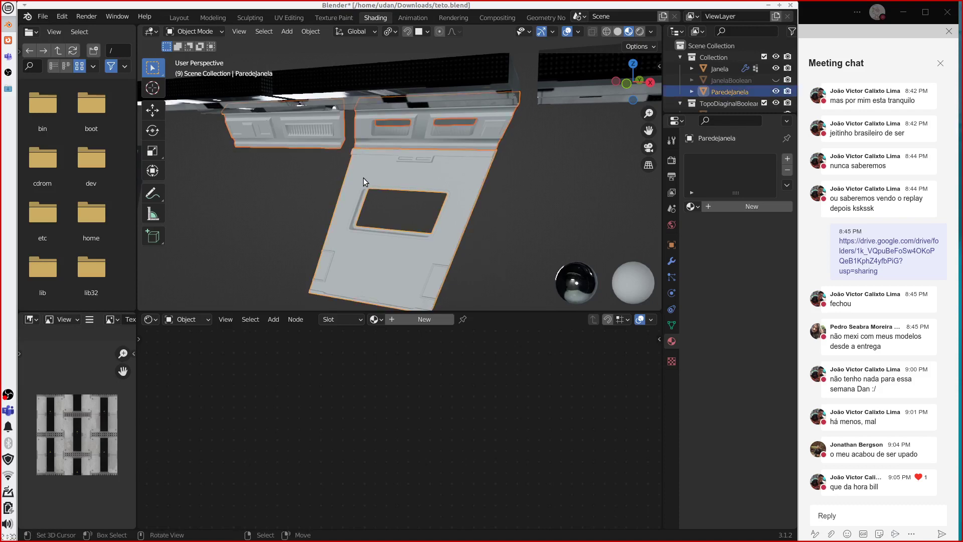
mouse_move(363, 177)
middle_mouse_down()
mouse_move(349, 170)
mouse_move(355, 161)
mouse_move(459, 167)
mouse_move(366, 153)
mouse_move(347, 173)
middle_mouse_up()
left_click(315, 122, "shift")
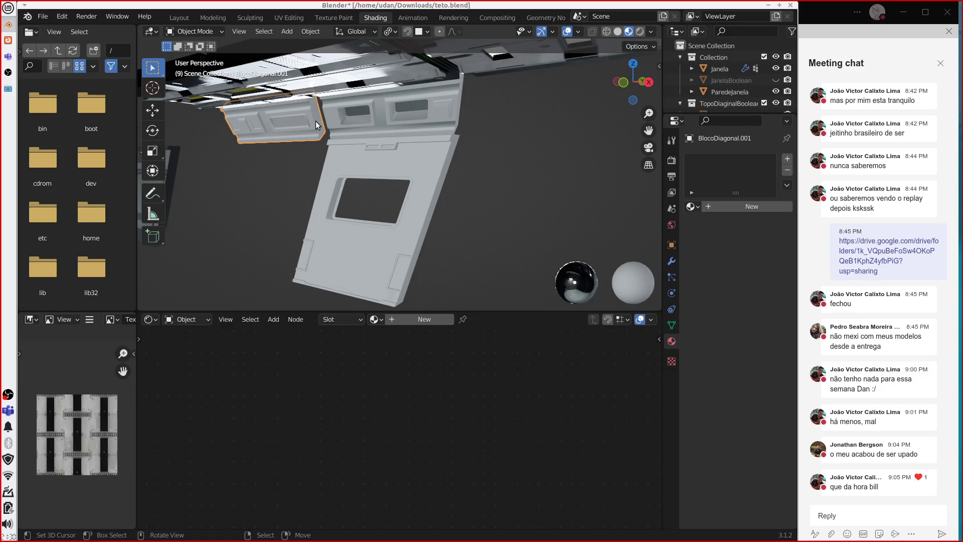
key("KP_Divide")
scroll(351, 143, "up", 4)
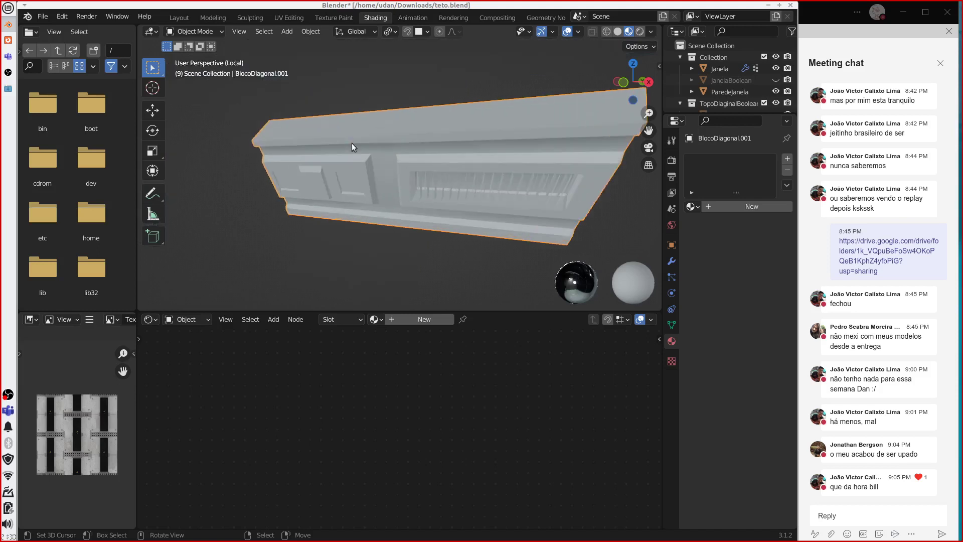
middle_click_drag(358, 145, 308, 103)
middle_click_drag(450, 133, 409, 141)
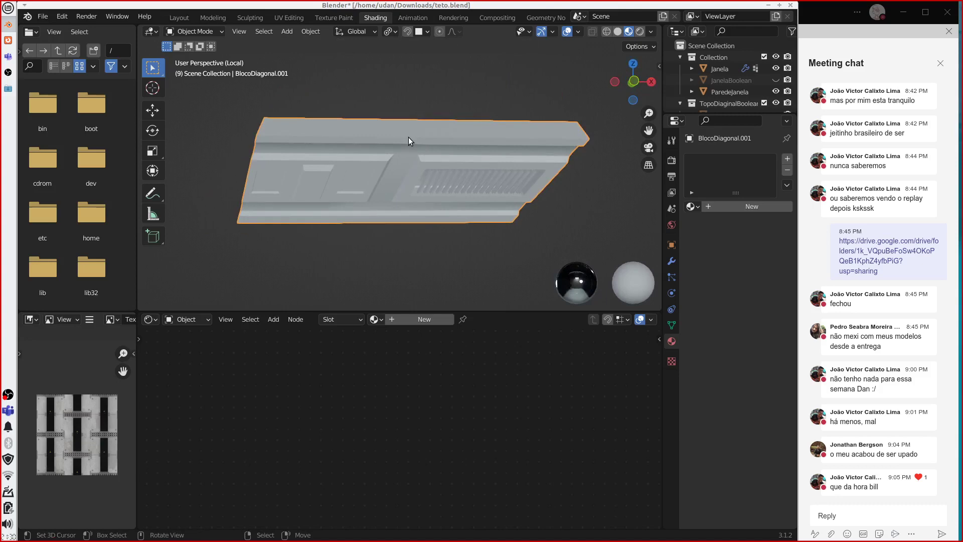
key("KP_Divide")
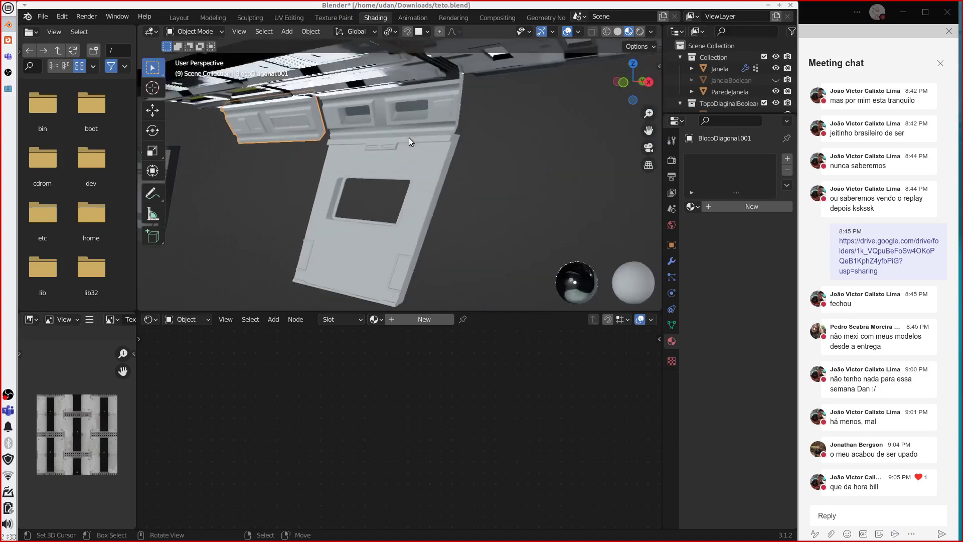
Step: Check the diagonal window glass and air-filter boolean object, and examine the ceiling modules above the window wall
left_click(406, 116)
left_click(444, 116)
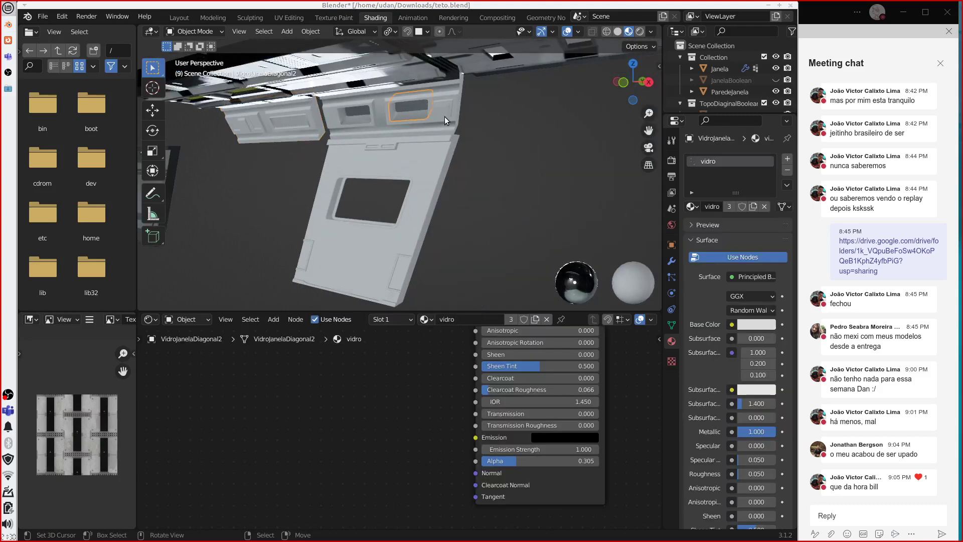
key("super")
left_click(529, 129)
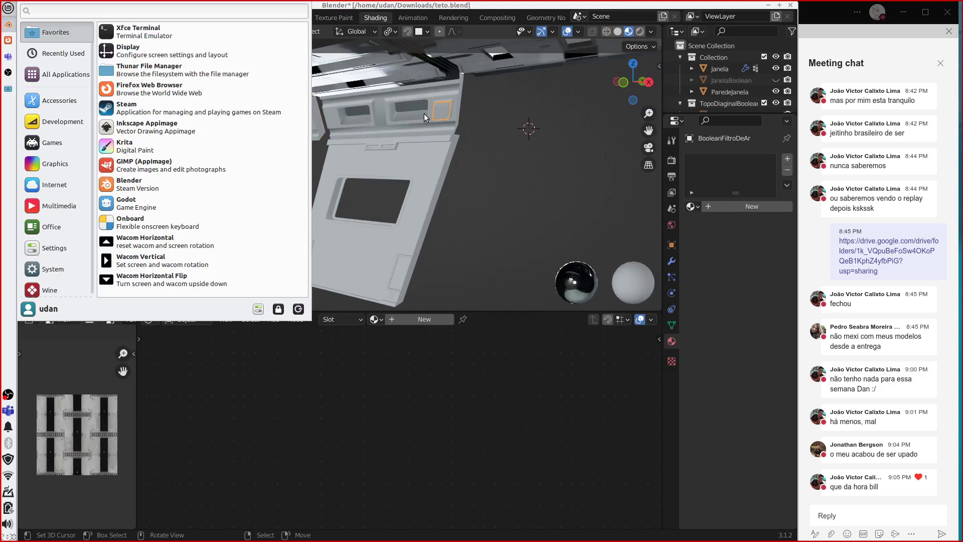
left_click(8, 6)
middle_click_drag(395, 116, 450, 137)
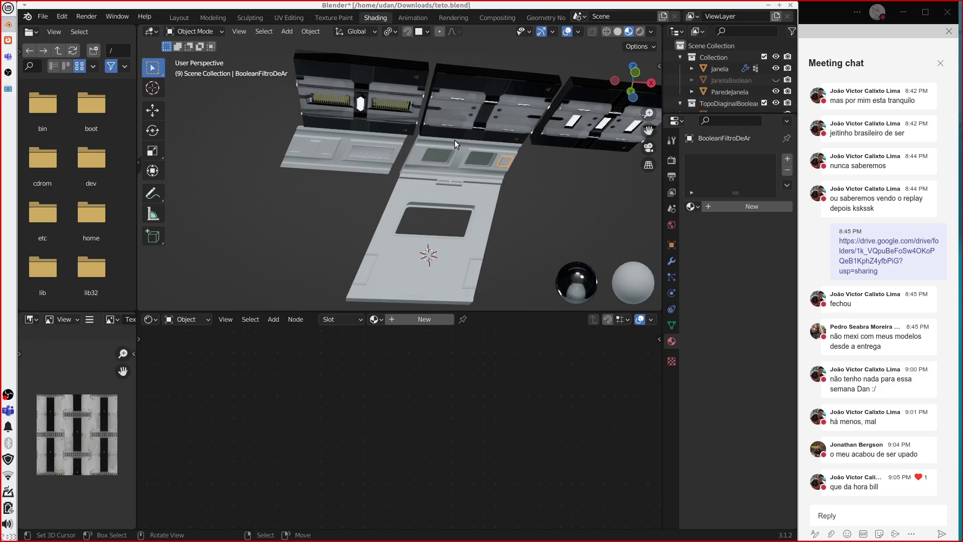
scroll(452, 140, "down", 3)
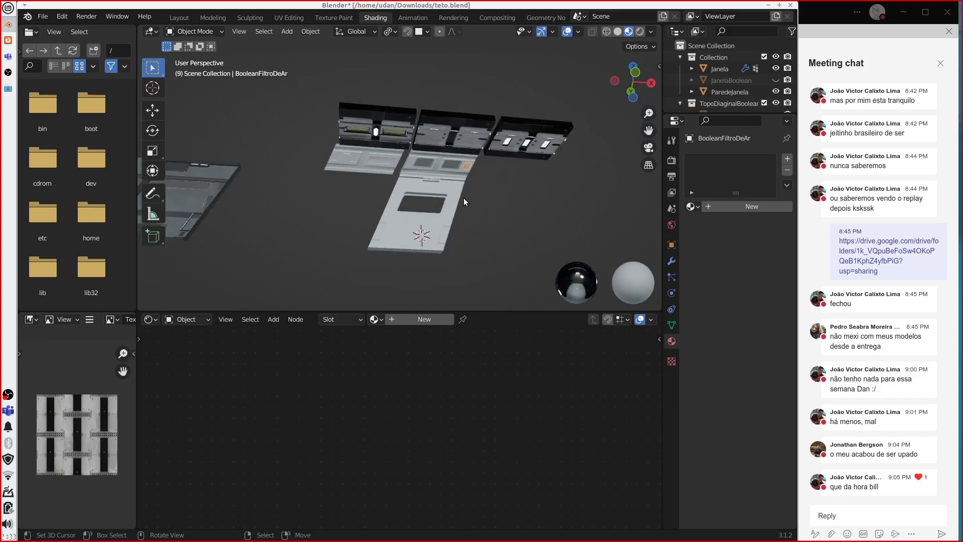
scroll(460, 195, "up", 3)
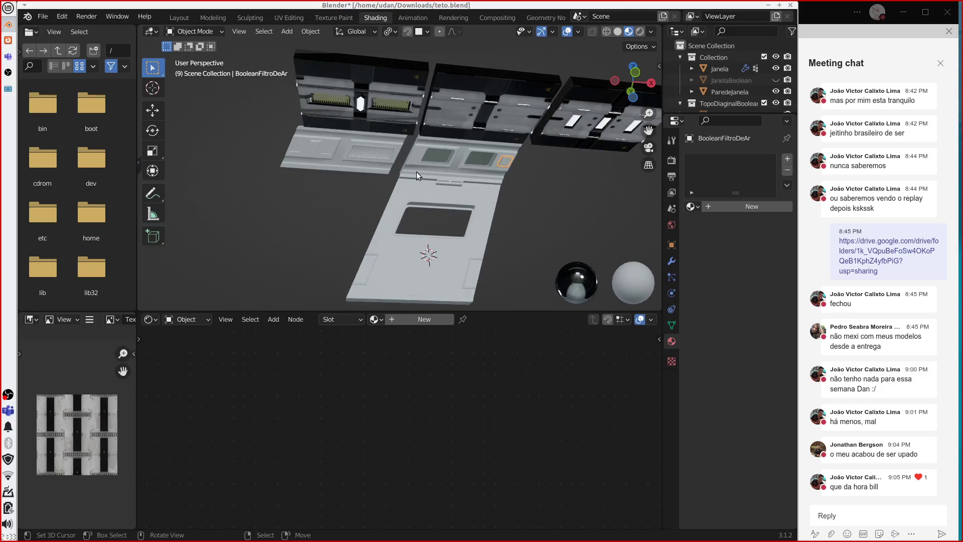
middle_click_drag(416, 172, 396, 208)
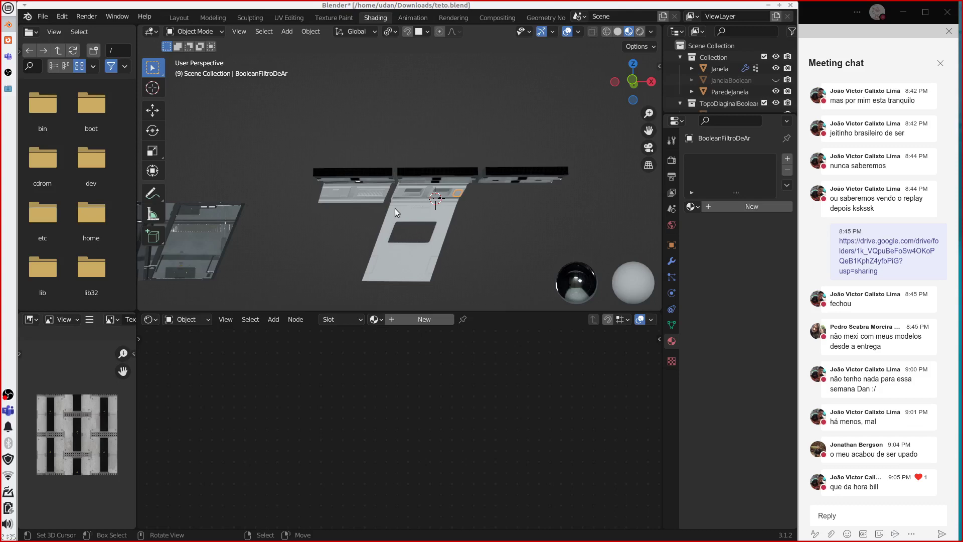
Step: Open the student's plant scene .blend file from the Downloads folder, discarding the unsaved changes in teto.blend
left_click(43, 16)
key("ctrl+q")
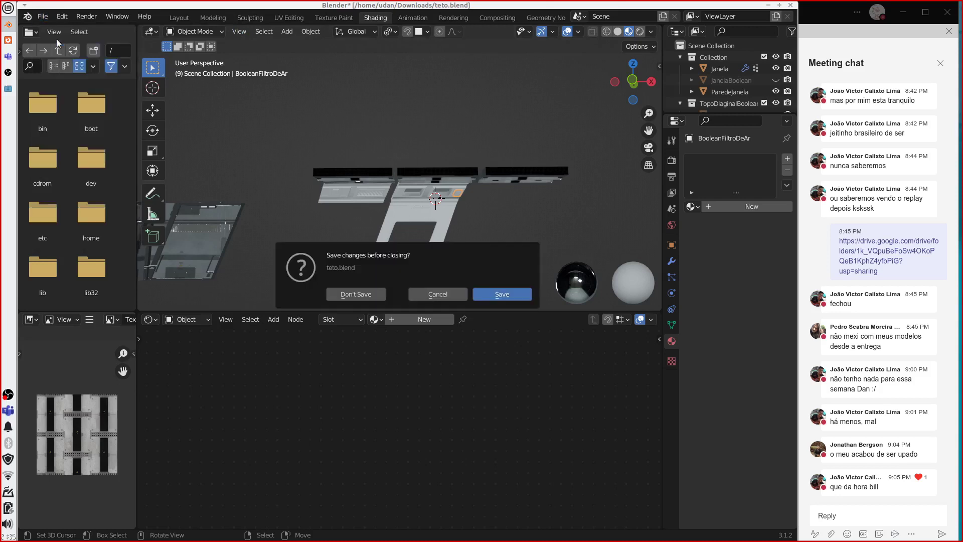
left_click(362, 296)
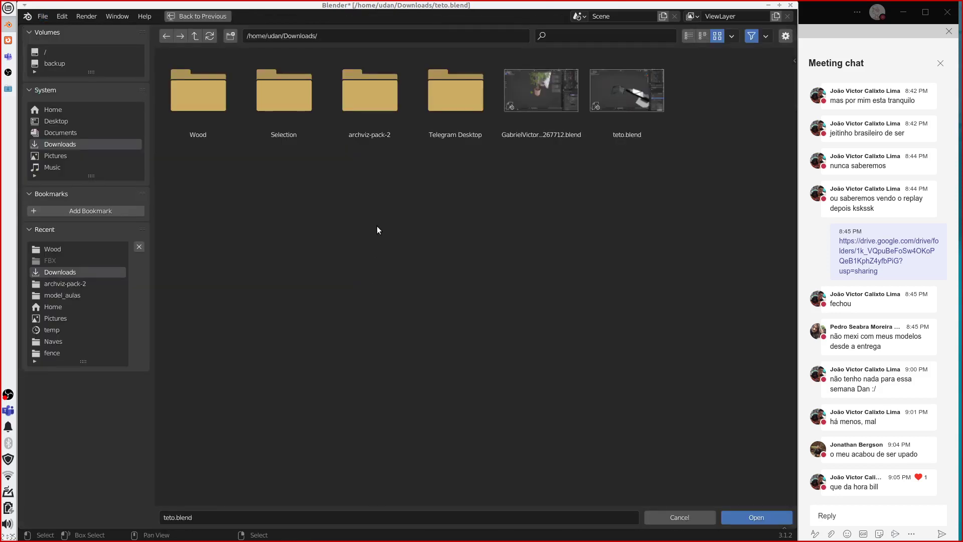
double_click(555, 94)
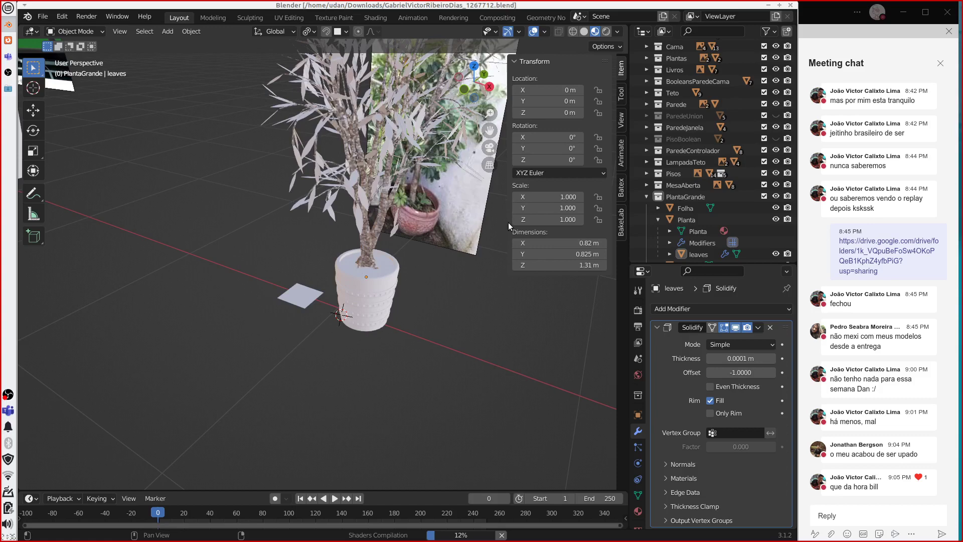
Step: Hide the transform sidebar and examine the potted plant's foliage, trunk and textured pot
scroll(507, 222, "down", 1)
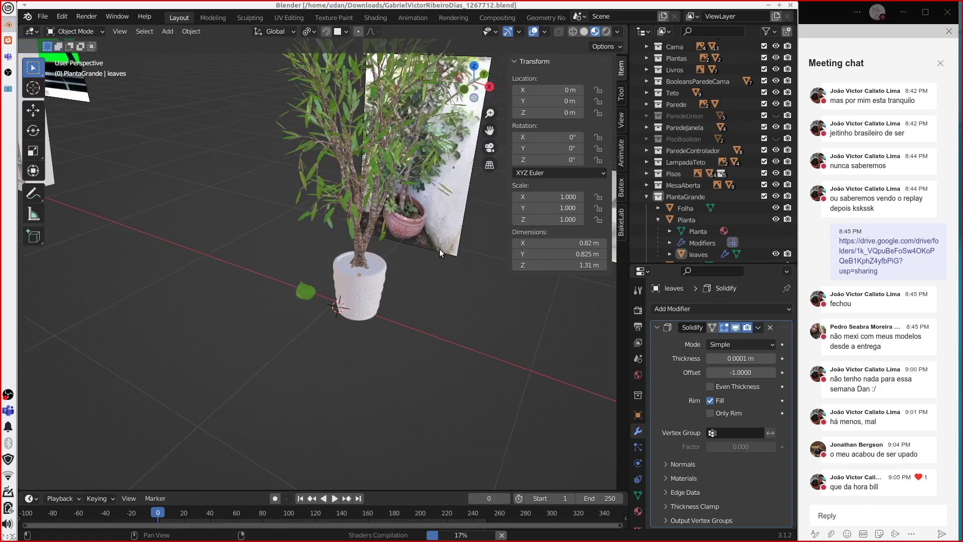
scroll(439, 249, "down", 1)
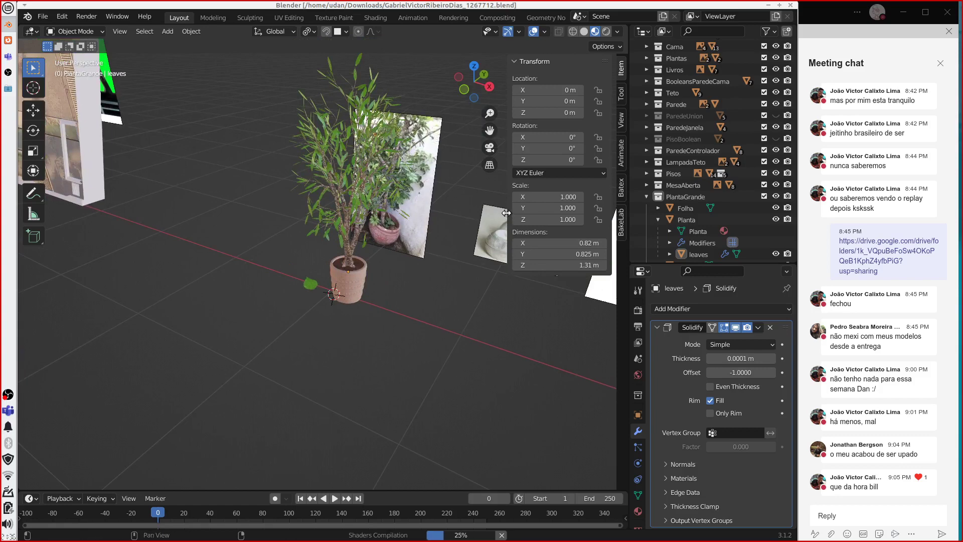
left_click_drag(506, 212, 616, 212)
scroll(388, 247, "up", 3)
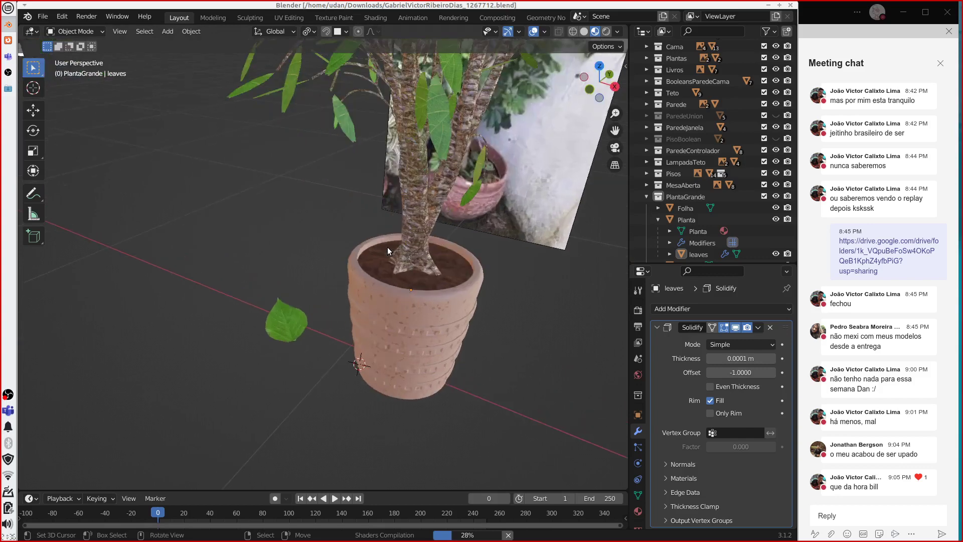
scroll(387, 247, "down", 1)
Step: Isolate the Planta object's trunk and branches in local view
left_click(405, 215)
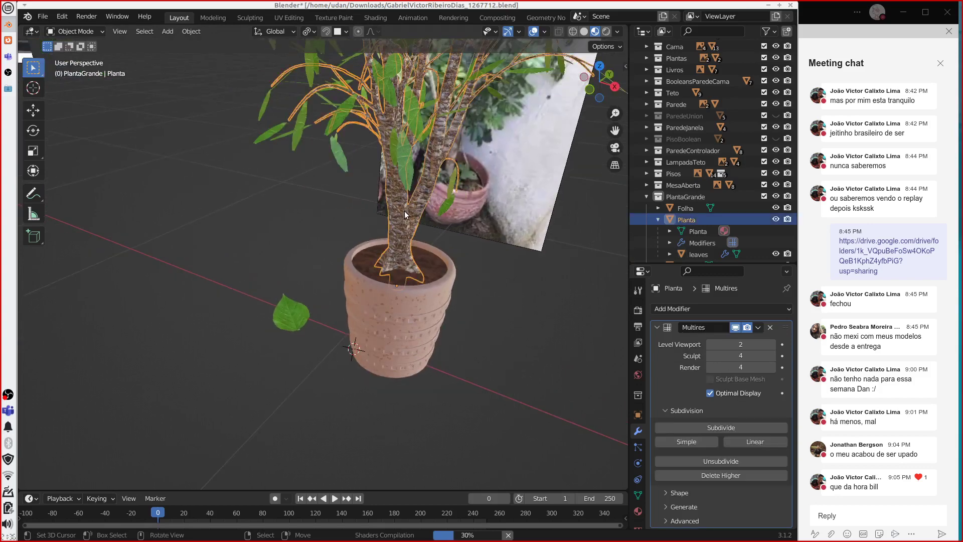
key("KP_Divide")
scroll(393, 305, "up", 5)
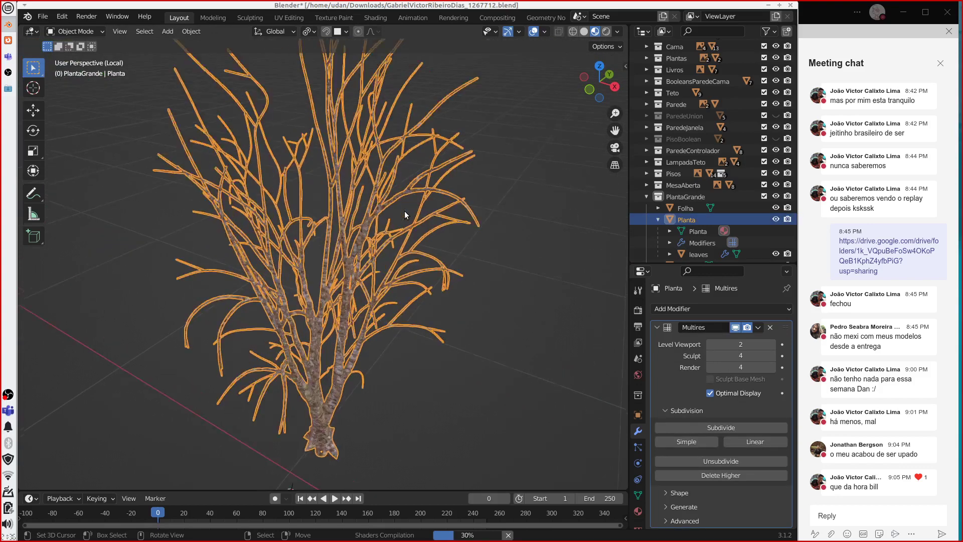
middle_click_drag(386, 304, 396, 270)
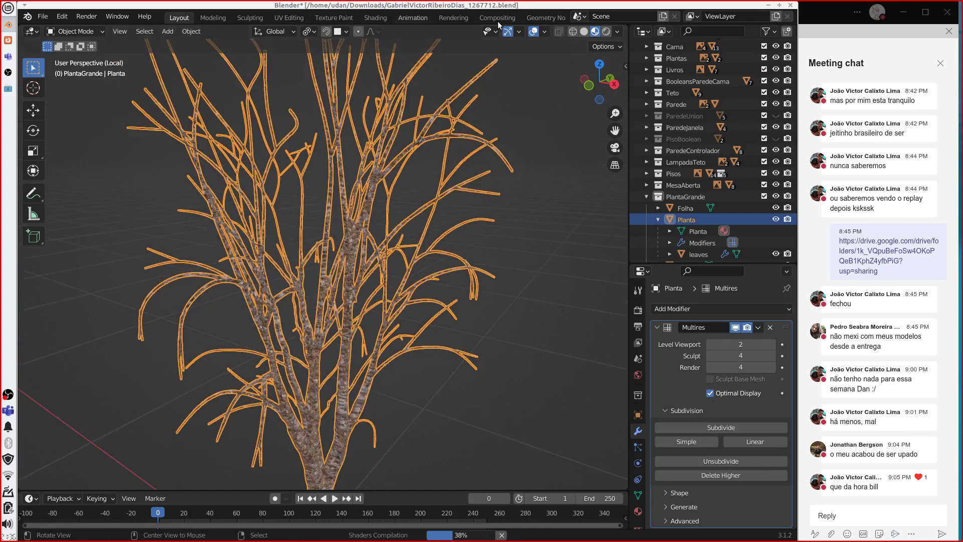
Step: Switch the viewport to solid shading and examine the geometry of the plant's branches and trunk base
left_click(585, 31)
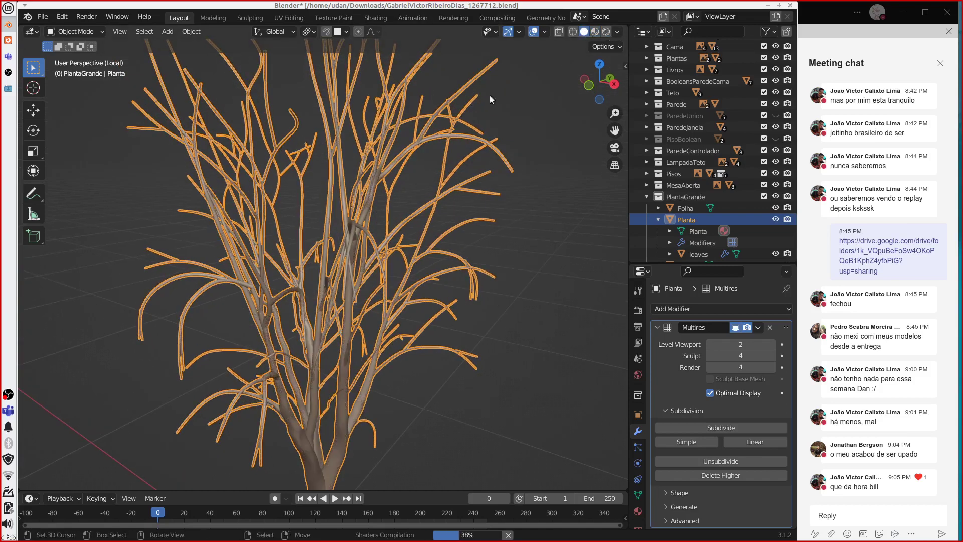
mouse_move(466, 120)
middle_mouse_down()
mouse_move(350, 210)
mouse_move(348, 295)
mouse_move(321, 288)
mouse_move(275, 305)
mouse_move(332, 311)
mouse_move(250, 294)
mouse_move(317, 299)
mouse_move(320, 264)
mouse_move(335, 322)
mouse_move(269, 346)
mouse_move(296, 377)
middle_mouse_up()
scroll(332, 311, "up", 5)
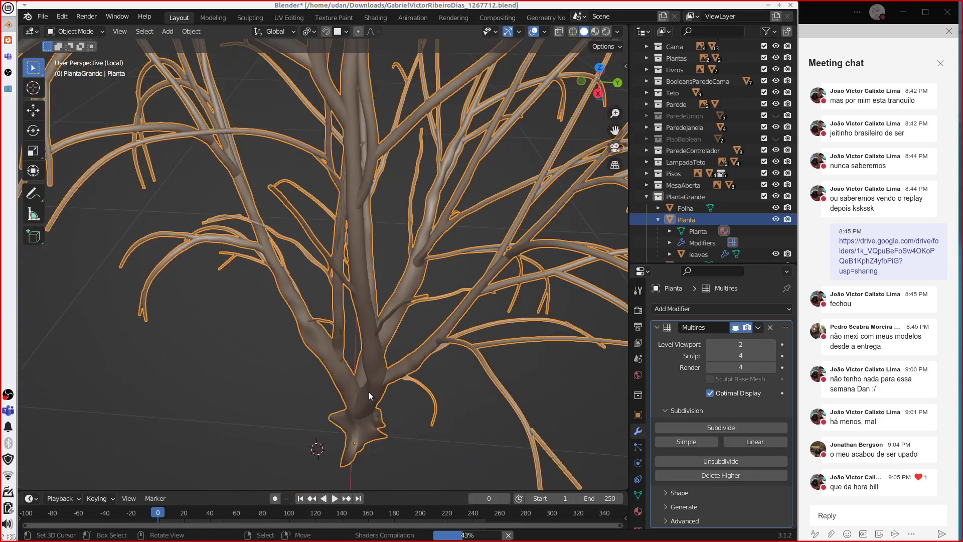
middle_click_drag(366, 377, 173, 284)
scroll(175, 321, "down", 6)
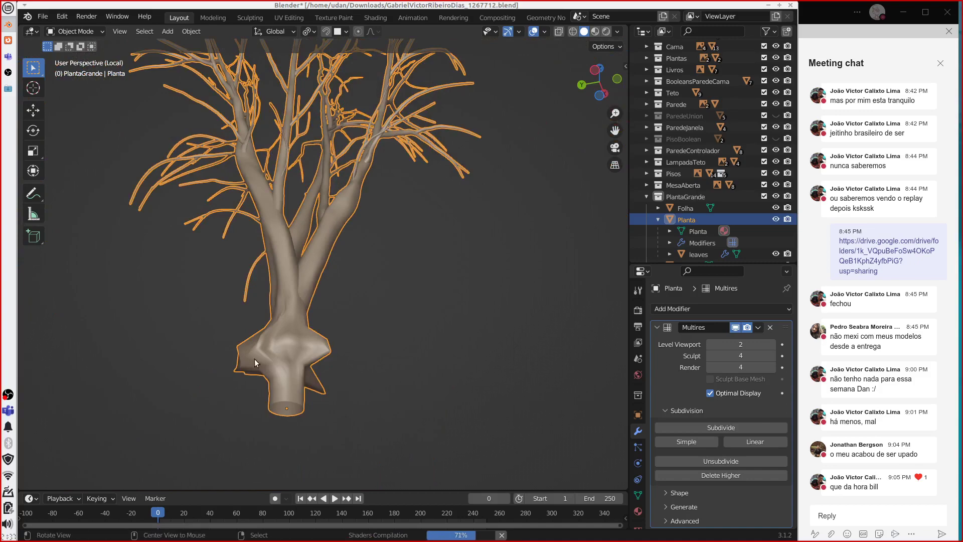
middle_click_drag(254, 359, 318, 389)
middle_click_drag(415, 394, 298, 372)
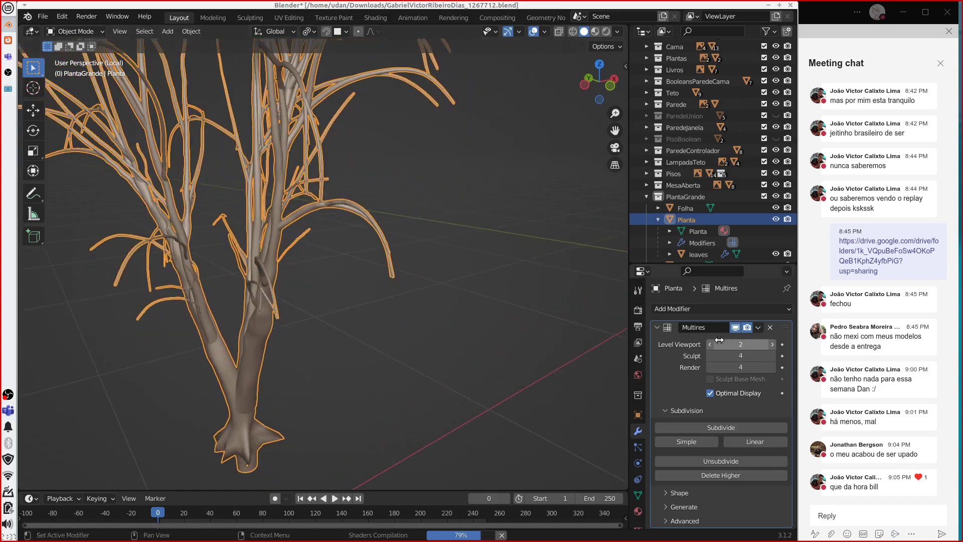
Step: Disable the Planta object's Multires modifier in both the render and the viewport
left_click(747, 328)
left_click(735, 328)
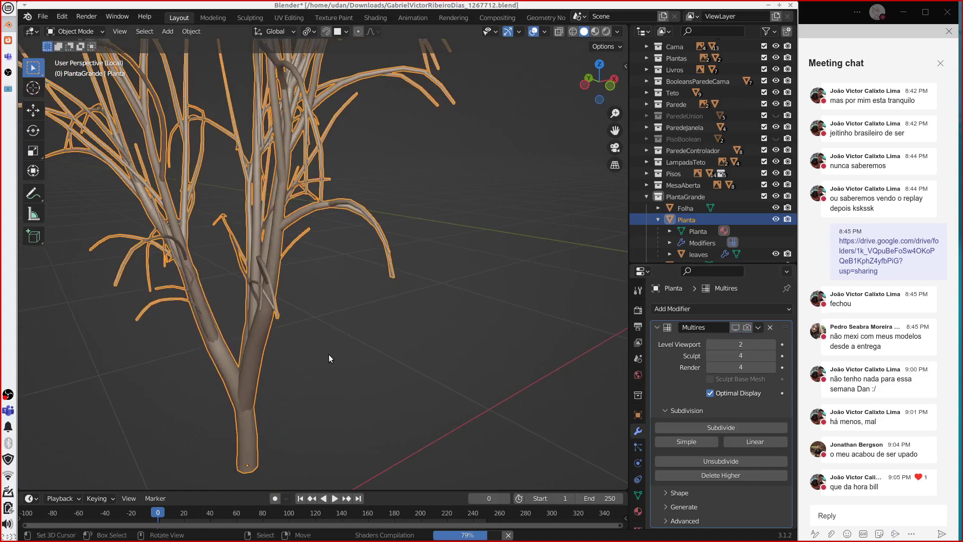
middle_click_drag(329, 354, 291, 317)
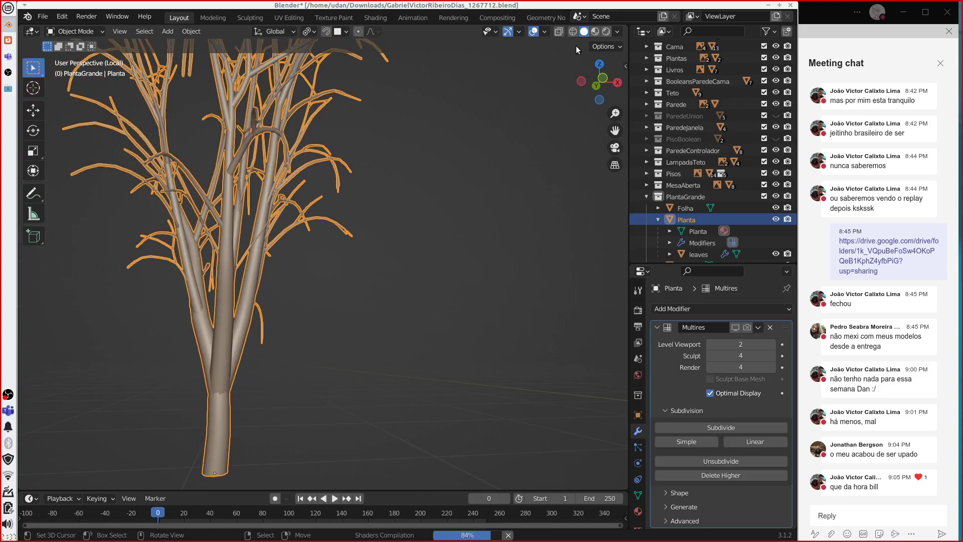
Step: Switch the viewport to material preview and inspect the bark texture on the trunk and forks
left_click(595, 32)
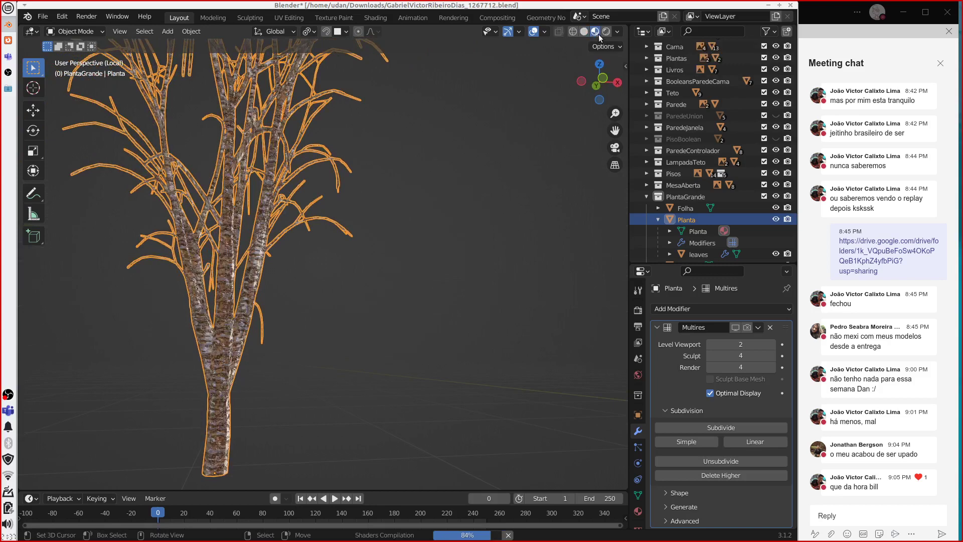
middle_click_drag(297, 335, 315, 236)
scroll(349, 339, "up", 5)
scroll(364, 258, "down", 2)
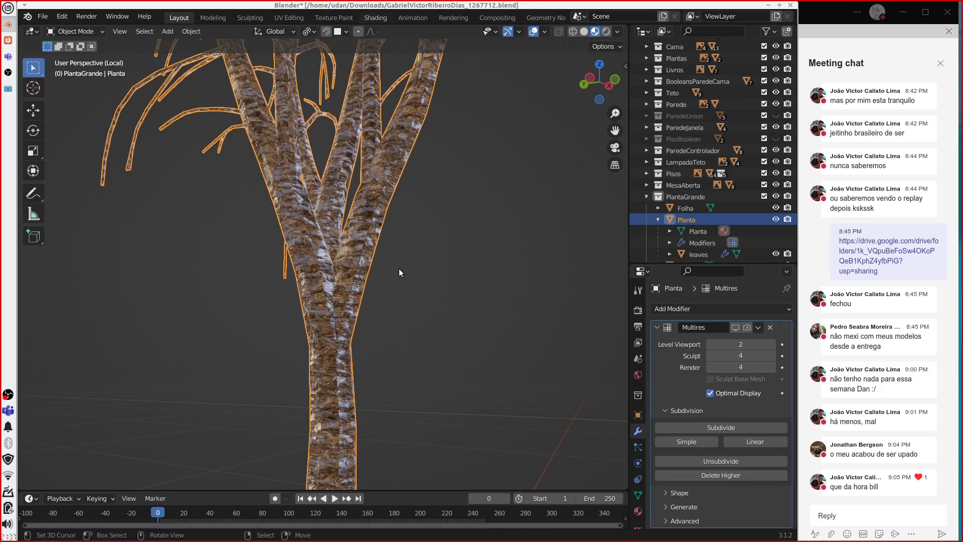
Step: Open the Shading workspace for the plant's ArvoreMaterial and clear the outliner's object filter
left_click(375, 17)
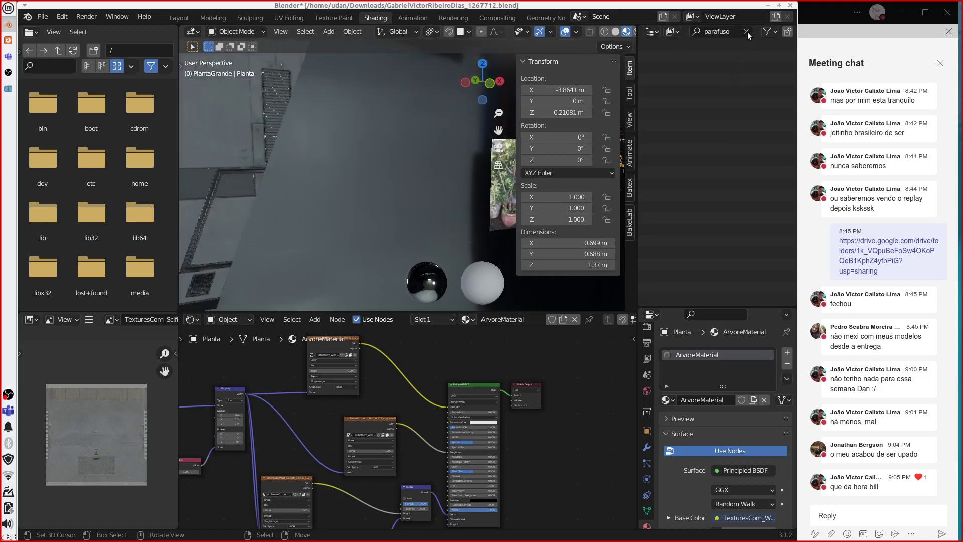
left_click(747, 33)
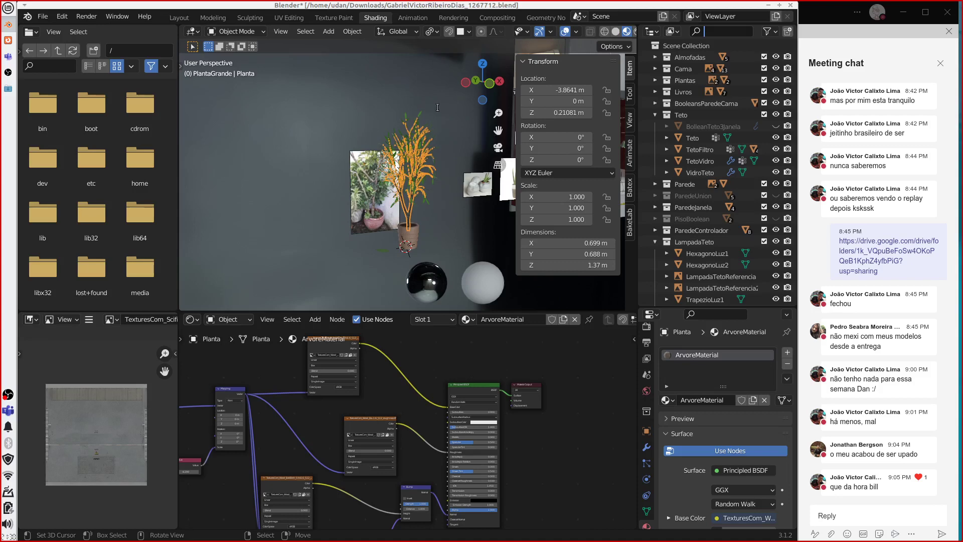
Step: Hide the viewport's sidebar and isolate the selected Planta object in local view
key("n")
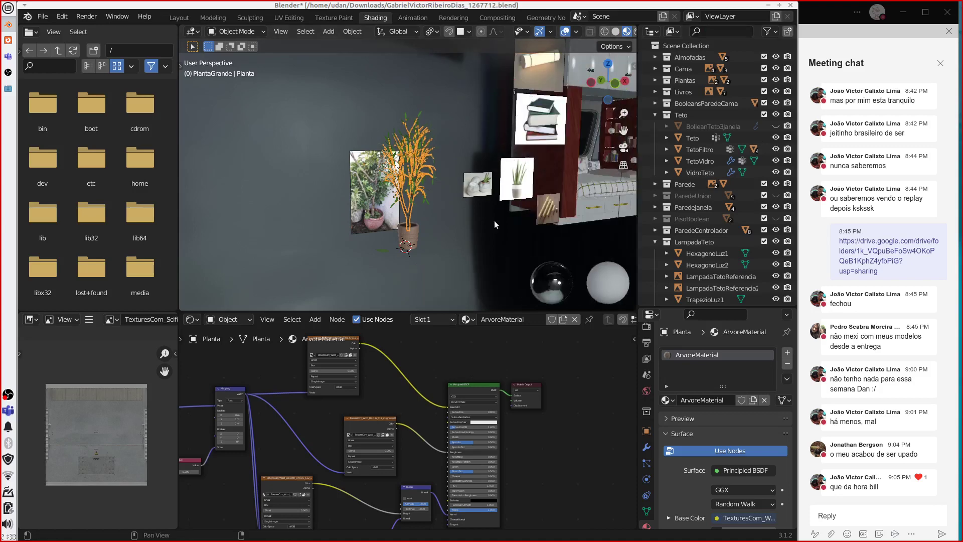
scroll(438, 243, "up", 5)
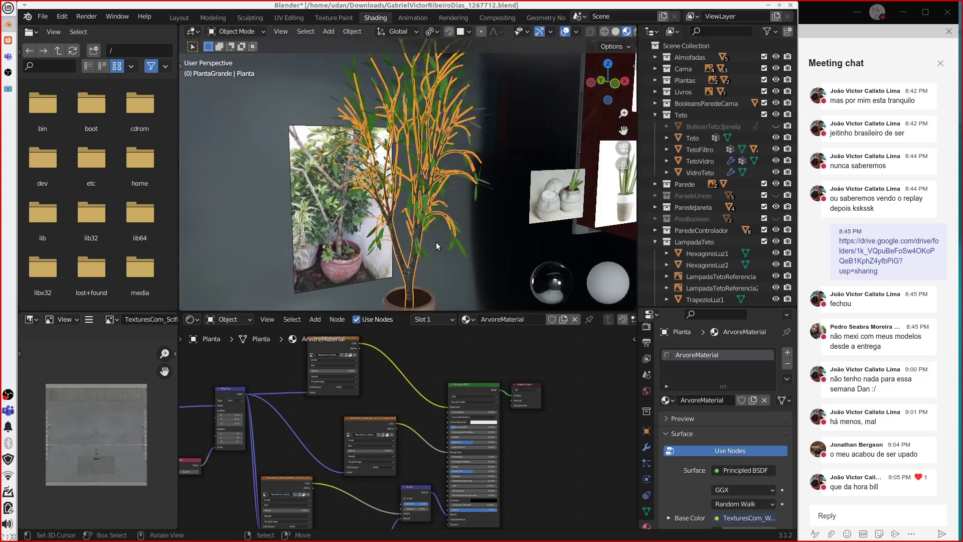
scroll(435, 241, "down", 3)
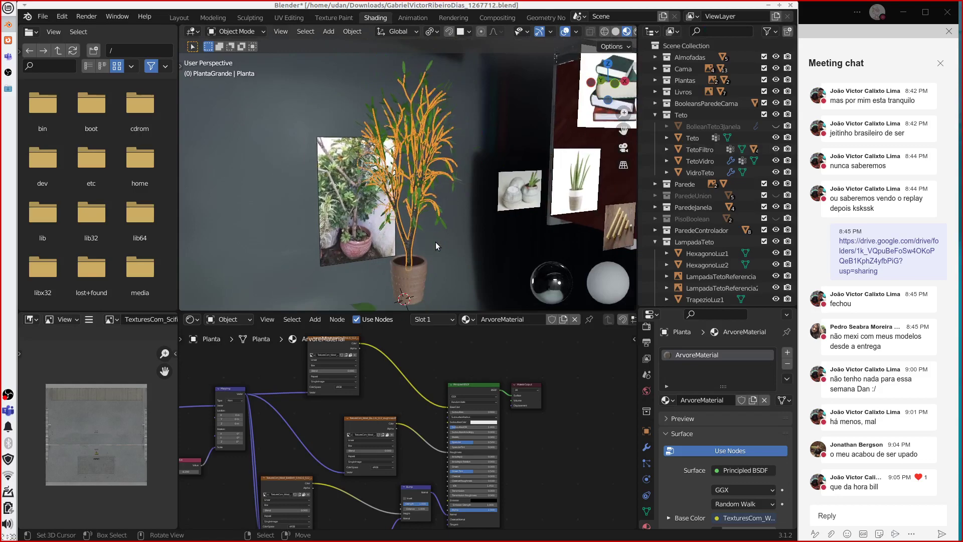
key("KP_Divide")
middle_click_drag(459, 248, 433, 180)
scroll(432, 179, "up", 3)
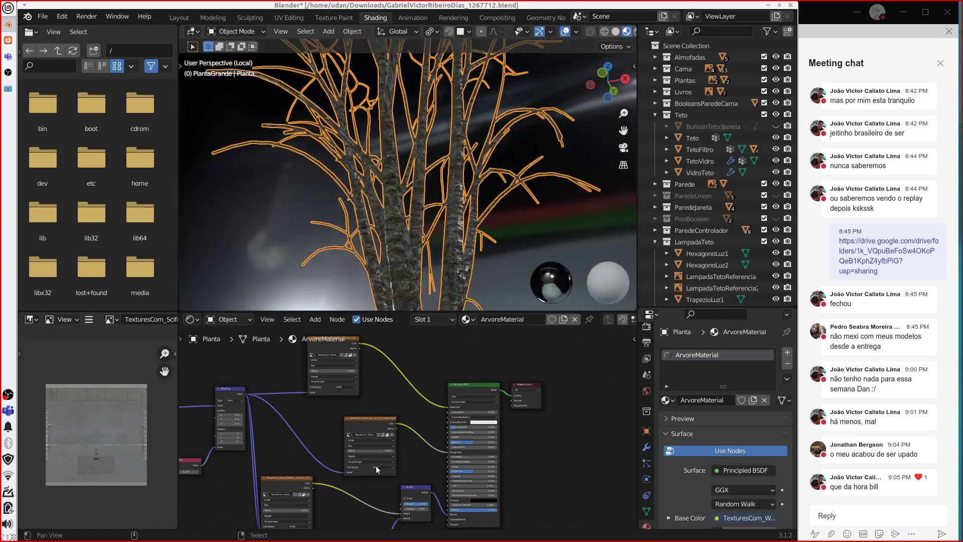
Step: Examine ArvoreMaterial's bump and normal map nodes together with the bark surface at the trunk's fork
scroll(381, 476, "up", 2)
middle_click_drag(382, 477, 365, 423)
scroll(446, 390, "up", 2)
middle_click_drag(470, 245, 441, 215)
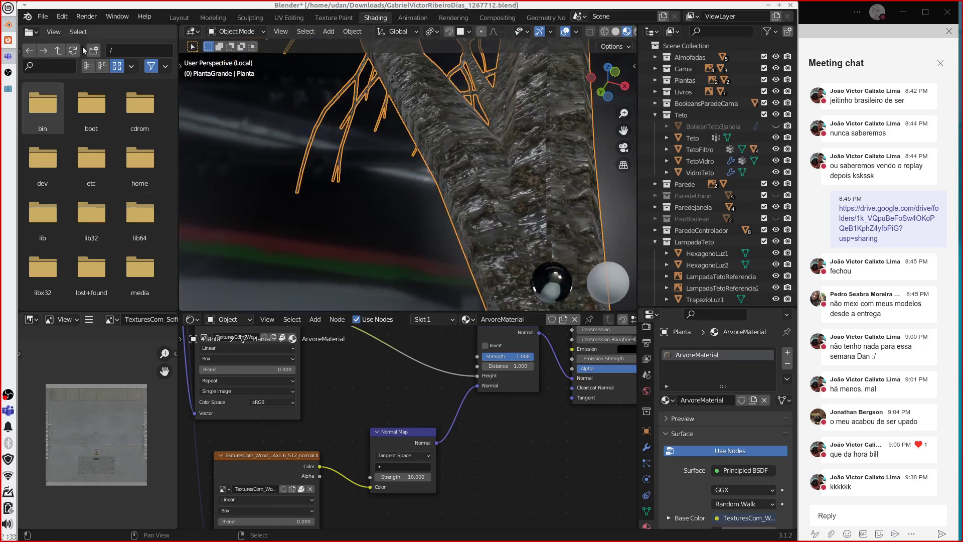
Step: Open the application preferences window
left_click(51, 19)
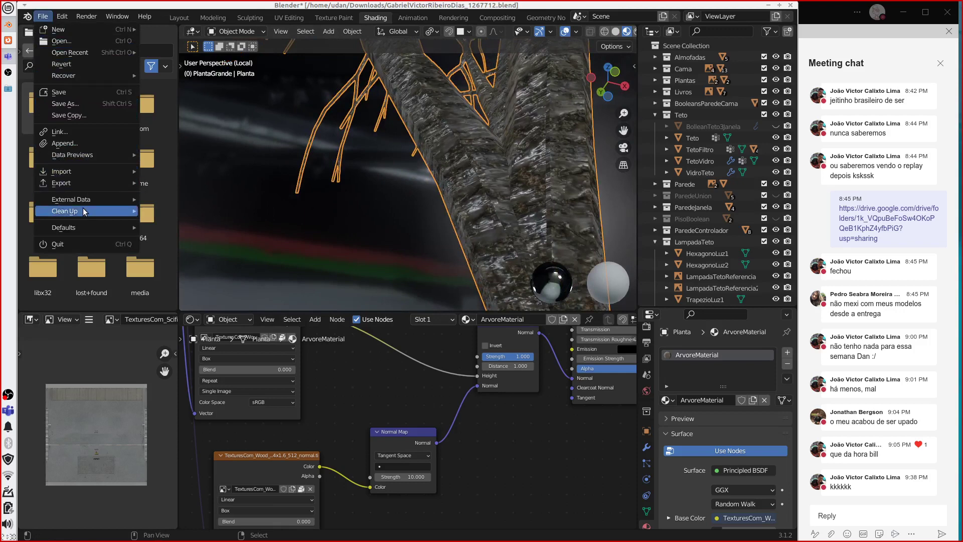
mouse_move(61, 18)
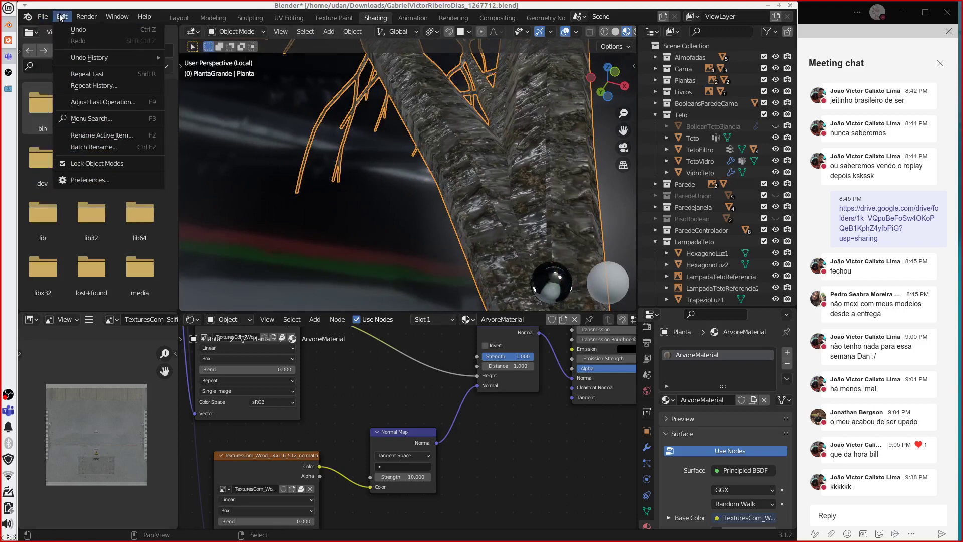
left_click(95, 178)
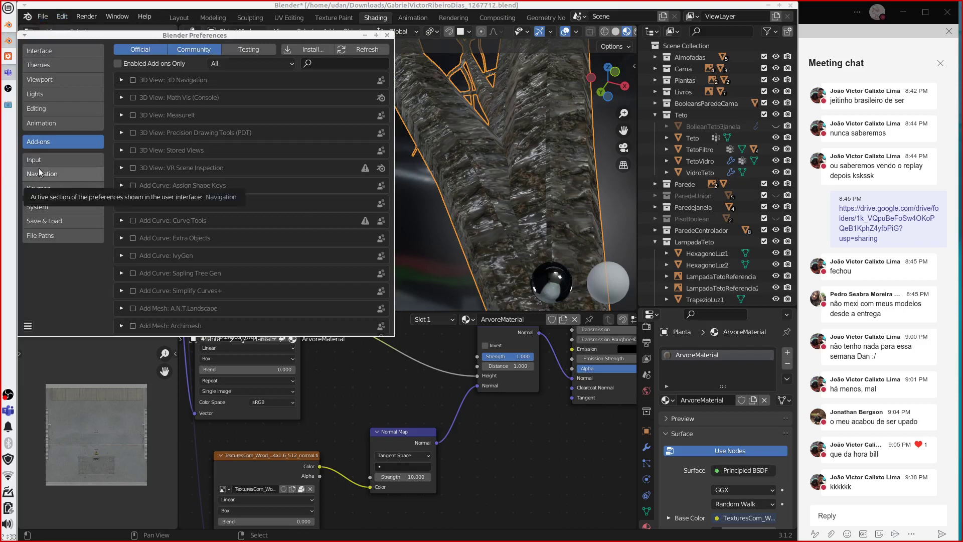
Step: Review the System and File Paths preferences, and close the preferences window
left_click(49, 210)
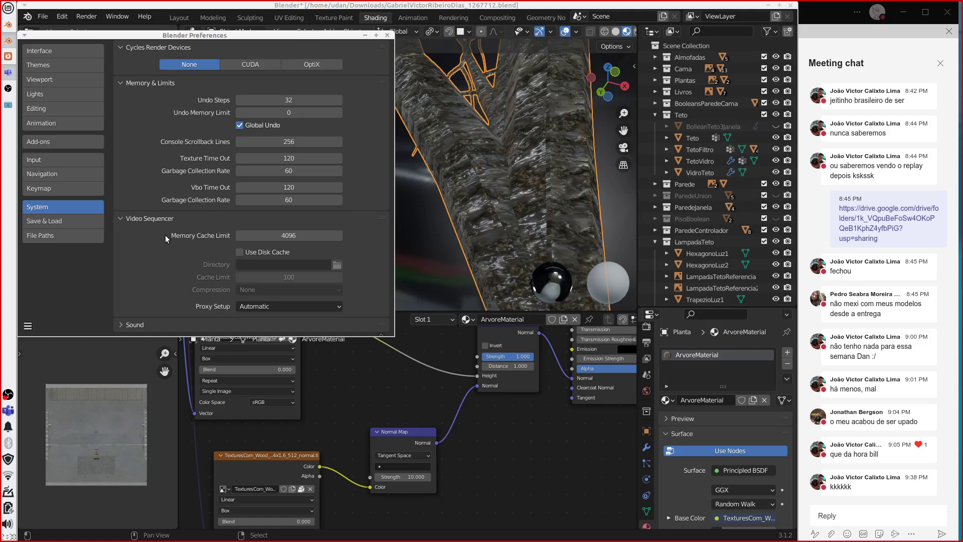
left_click(43, 240)
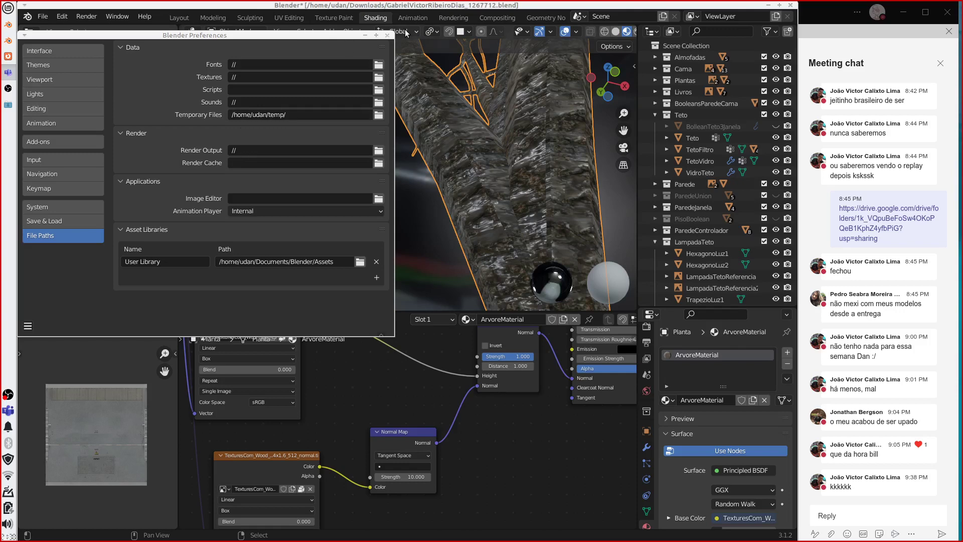
left_click(386, 36)
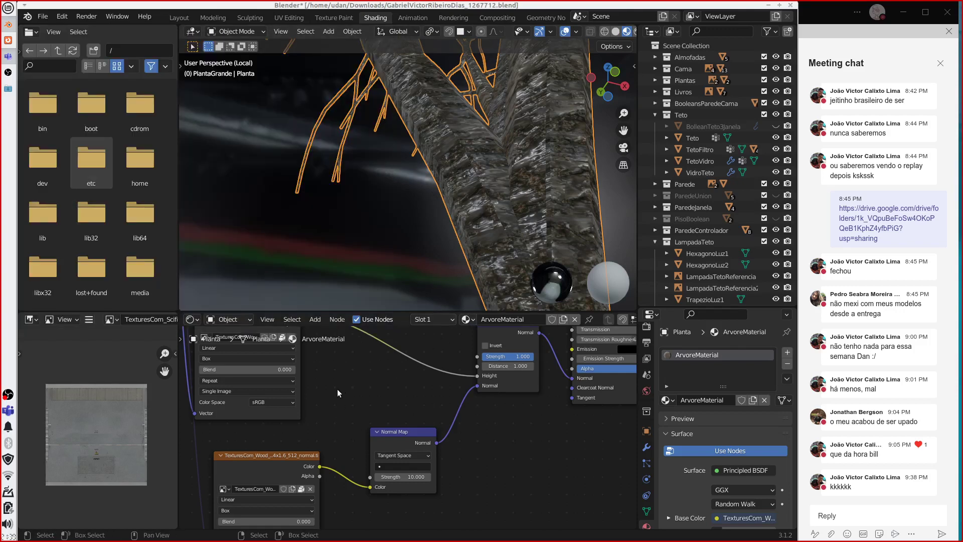
Step: Raise the box projection Blend of the height image texture to about 0.74
left_click_drag(209, 374, 255, 384)
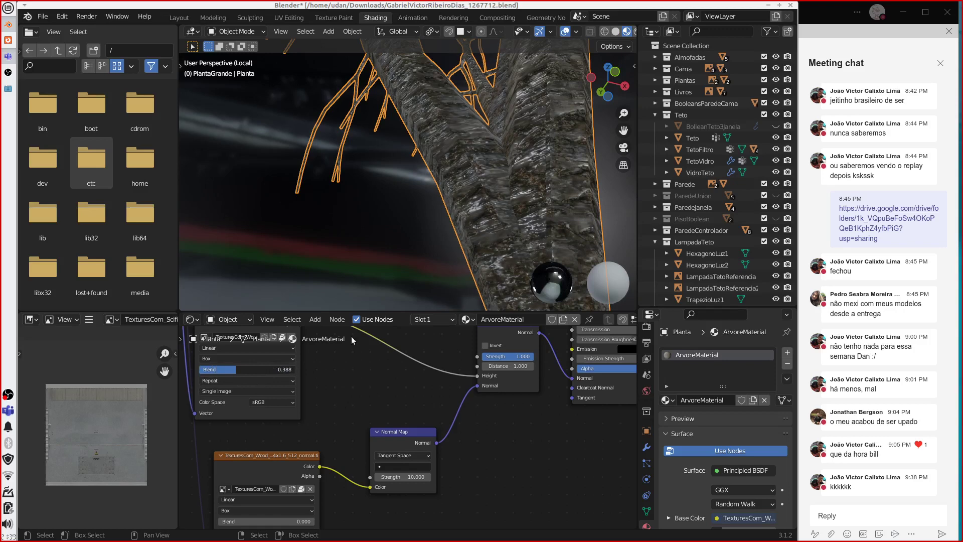
scroll(504, 214, "down", 4)
scroll(502, 214, "up", 4)
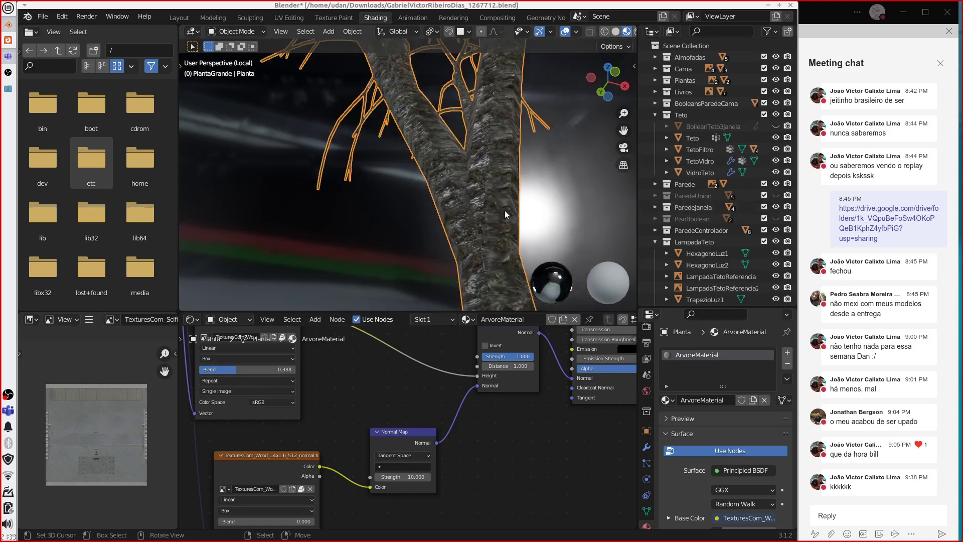
scroll(499, 223, "down", 1)
scroll(481, 234, "down", 4)
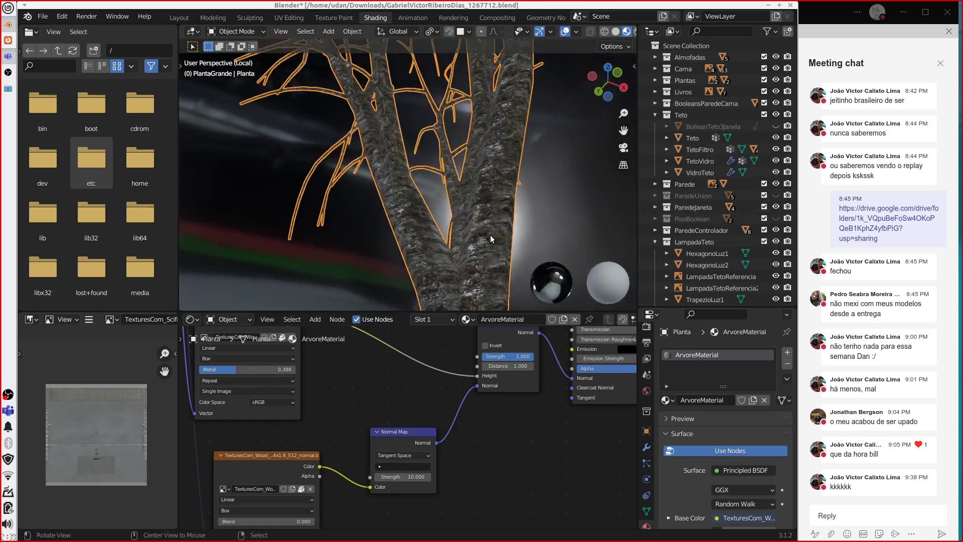
mouse_move(250, 370)
left_mouse_down()
mouse_move(227, 371)
mouse_move(275, 372)
mouse_move(258, 372)
left_mouse_up()
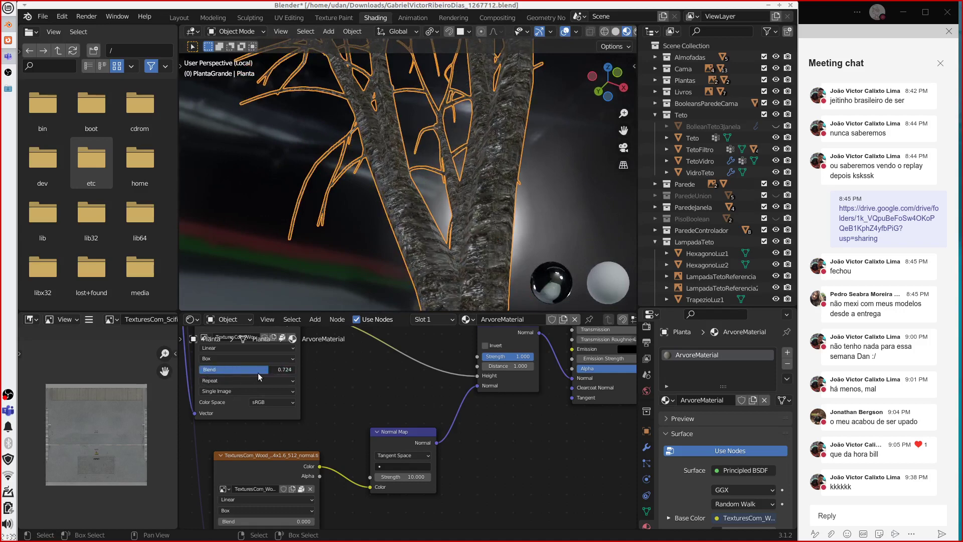
Step: Set the Specular value of ArvoreMaterial's Principled BSDF to about 0.52
middle_click_drag(266, 389, 393, 439)
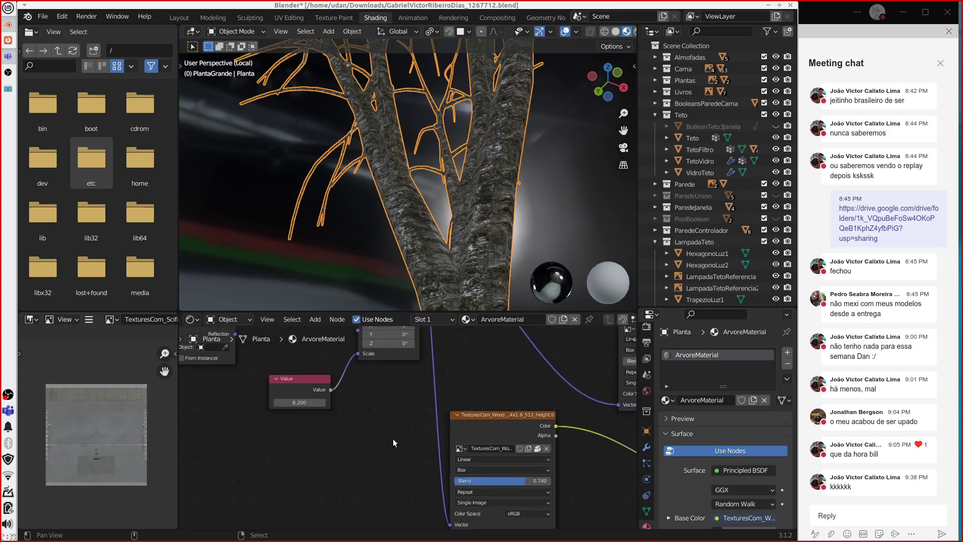
middle_click_drag(414, 384, 324, 409)
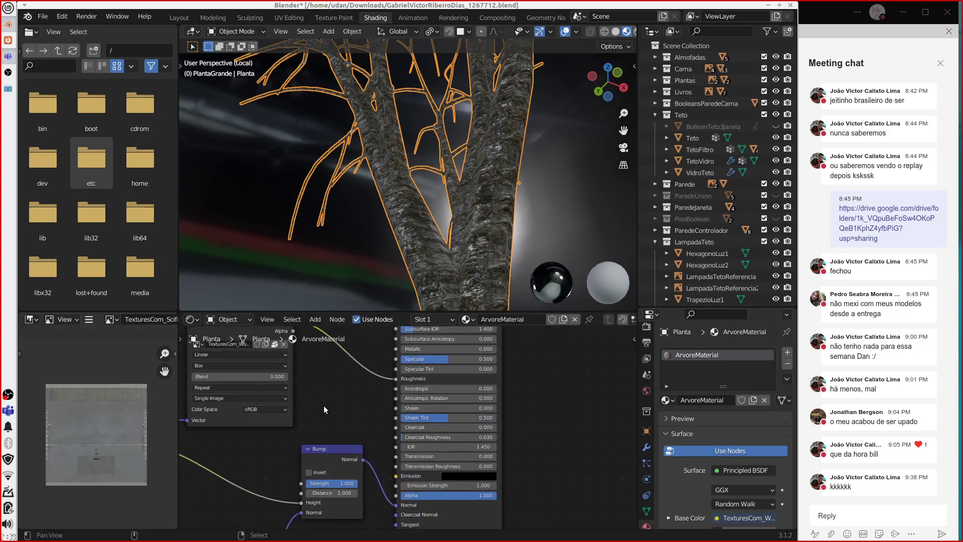
middle_click_drag(538, 398, 526, 464)
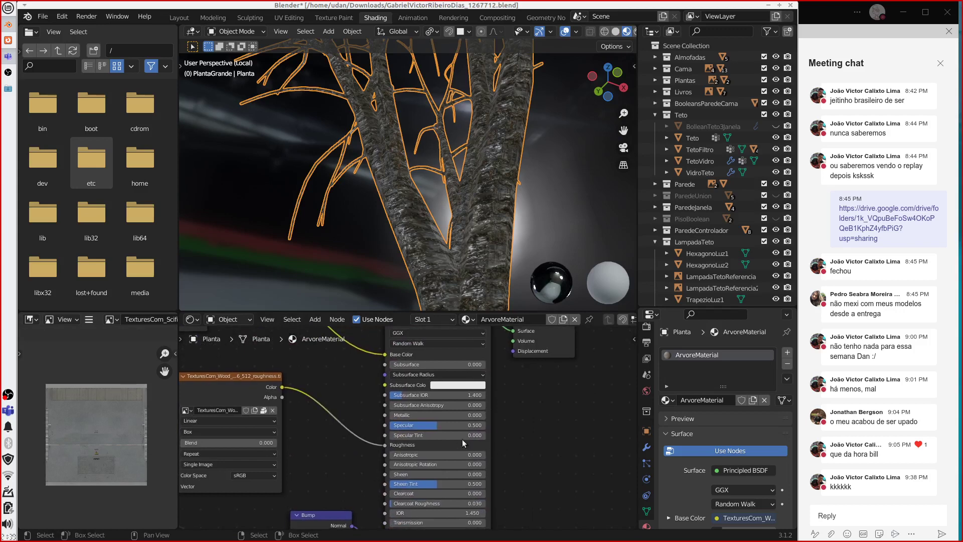
mouse_move(442, 425)
left_mouse_down()
mouse_move(402, 425)
mouse_move(426, 424)
left_mouse_up()
Step: Move the roughness texture node away from the shader and insert an RGB Curves node on its link to the Roughness input
middle_click_drag(196, 389, 420, 372)
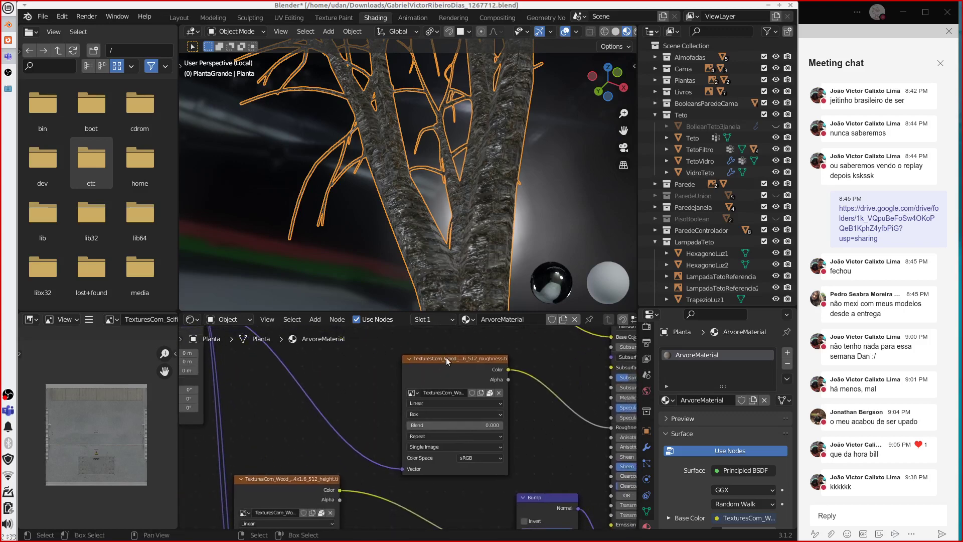
left_click_drag(447, 357, 335, 395)
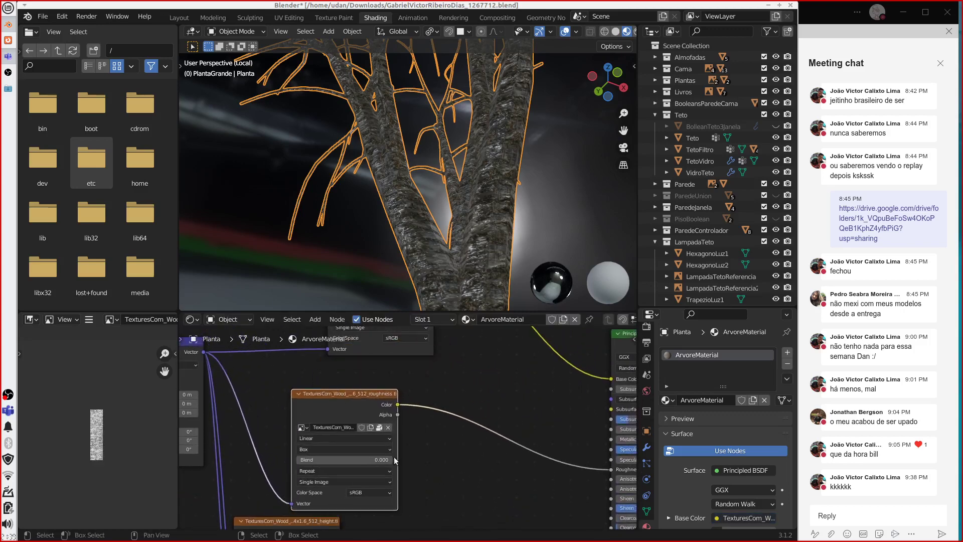
middle_click_drag(557, 472, 504, 451)
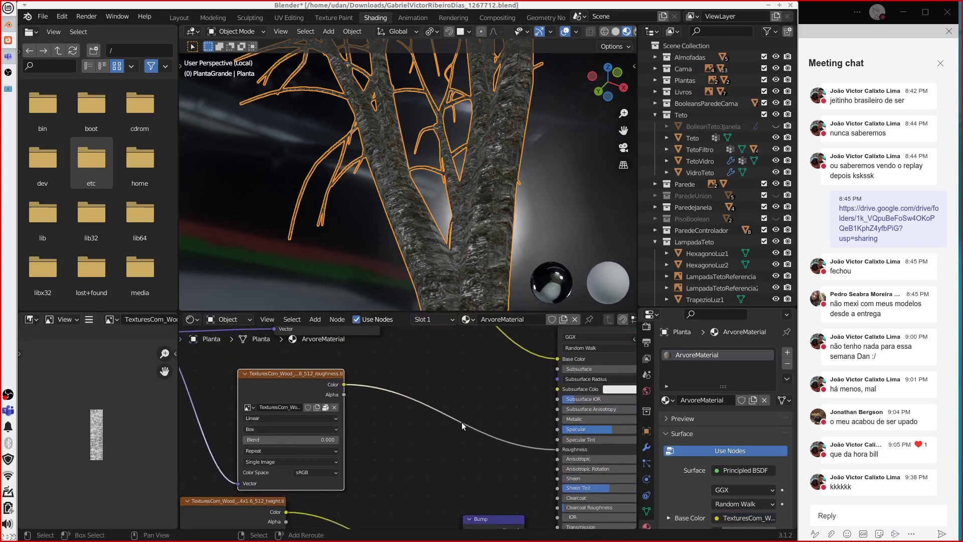
key("shift+a")
mouse_move(432, 401)
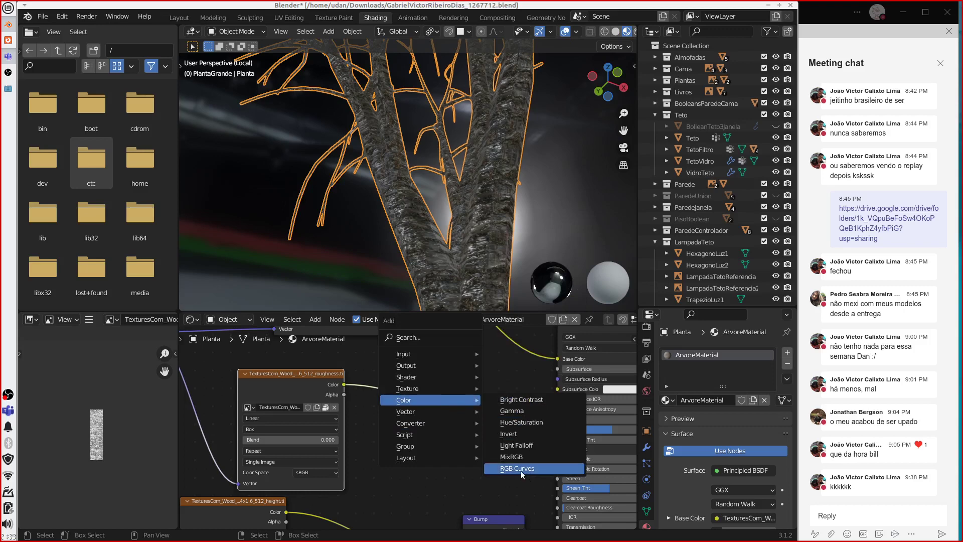
left_click(517, 468)
left_click(453, 414)
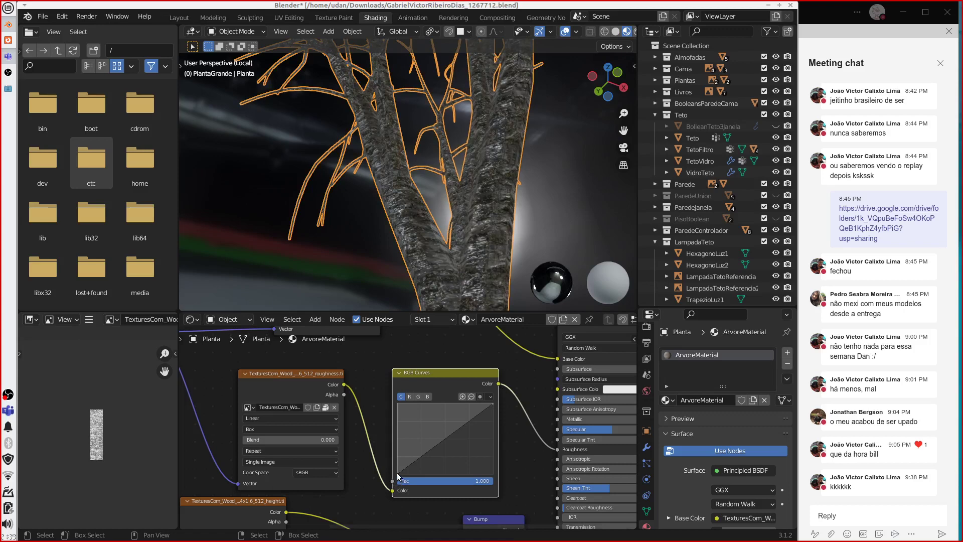
Step: Shape the roughness RGB curve by raising its start point, lowering its end point to about 0.84, and adding a midpoint at about 0.46, 0.54
mouse_move(397, 472)
left_mouse_down()
mouse_move(391, 450)
mouse_move(389, 476)
mouse_move(387, 467)
mouse_move(404, 467)
mouse_move(392, 459)
left_mouse_up()
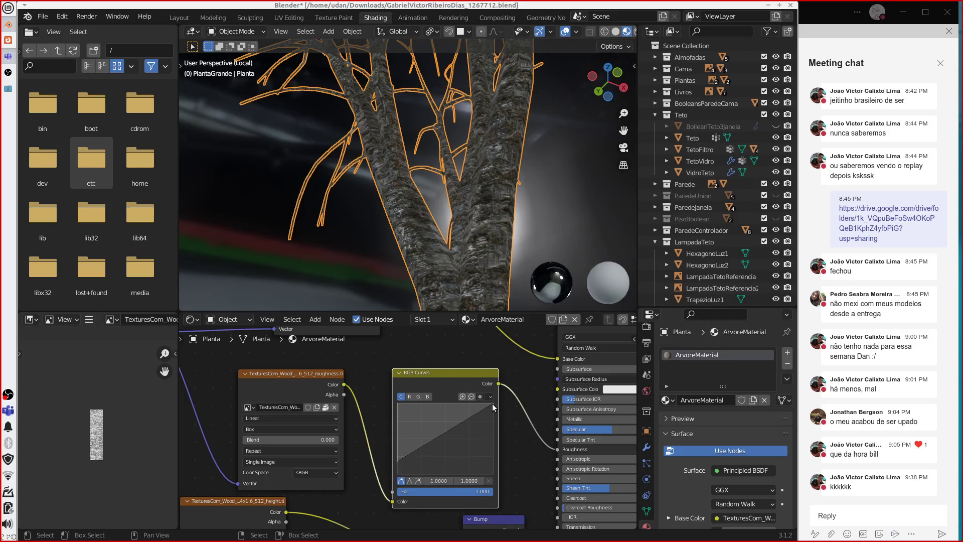
left_click_drag(492, 403, 498, 414)
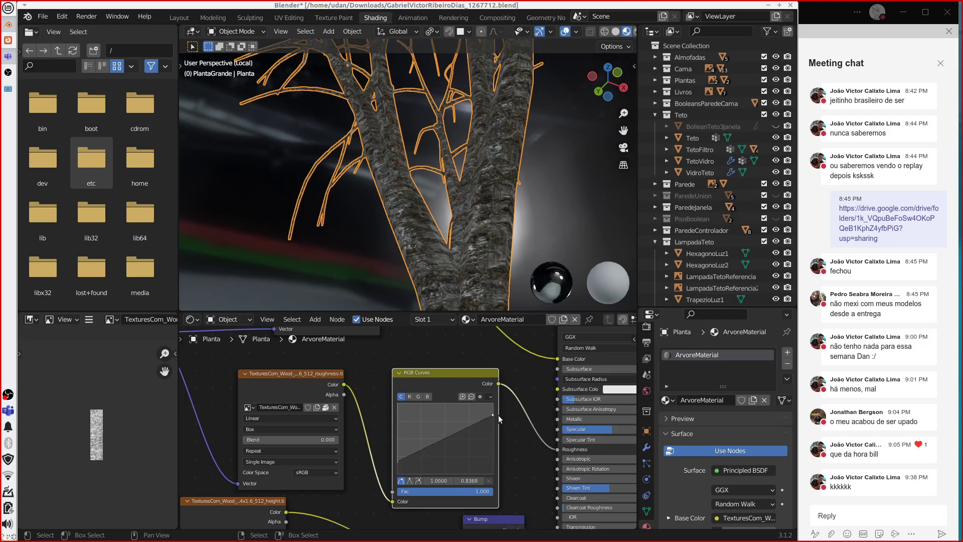
left_click(398, 461)
left_click_drag(438, 442, 432, 435)
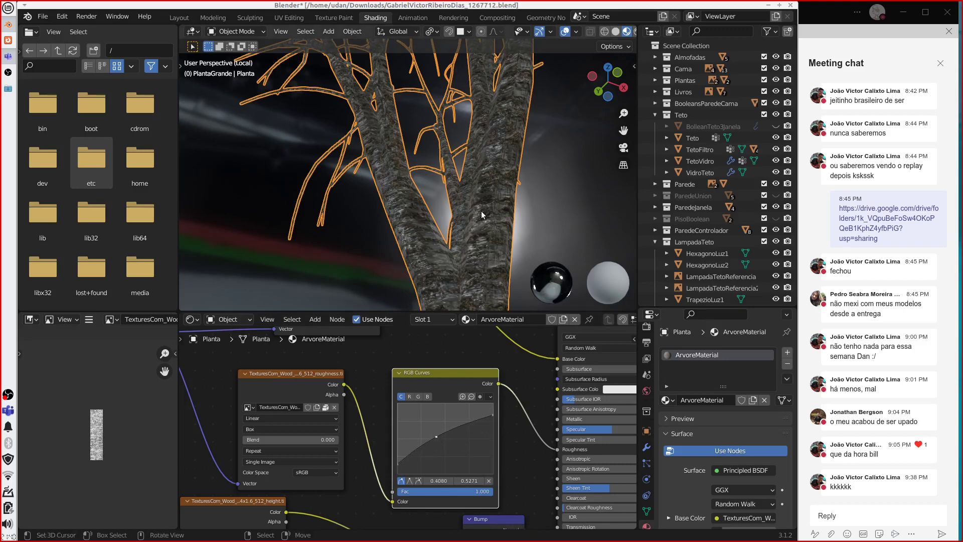
middle_click_drag(482, 215, 479, 243)
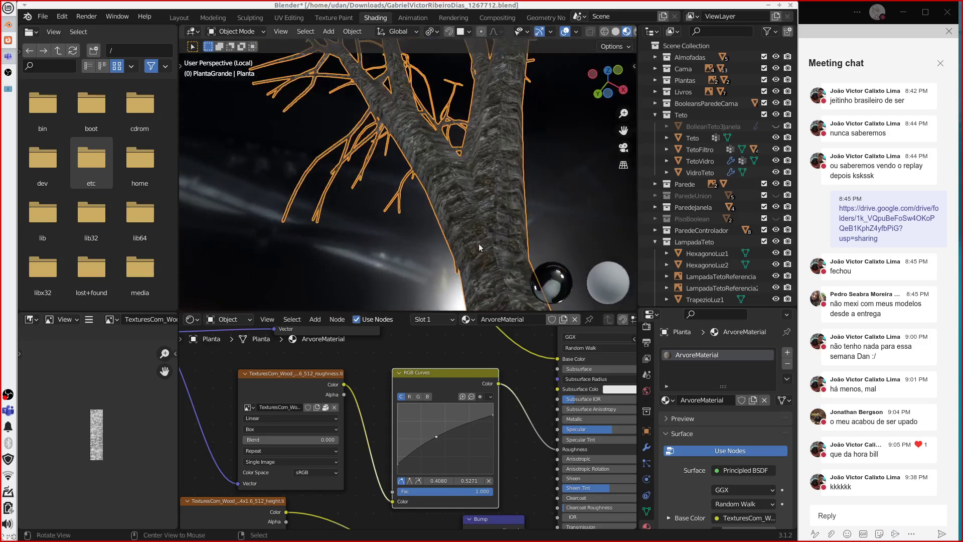
mouse_move(437, 434)
left_mouse_down()
mouse_move(450, 457)
mouse_move(442, 434)
left_mouse_up()
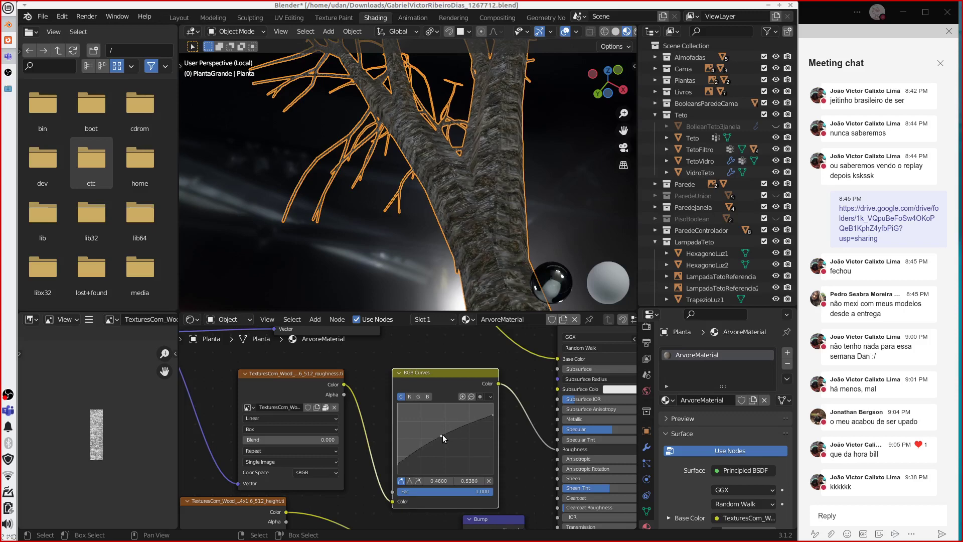
Step: Set the box projection Blend to about 0.81 on the roughness texture and about 0.61 on the albedo texture
mouse_move(269, 439)
left_mouse_down()
mouse_move(375, 441)
mouse_move(284, 437)
left_mouse_up()
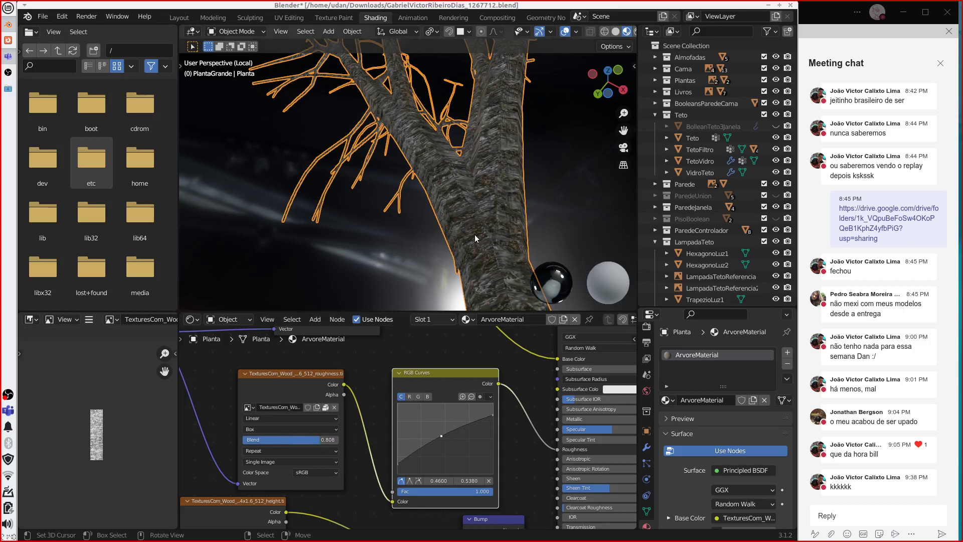
scroll(302, 387, "down", 4)
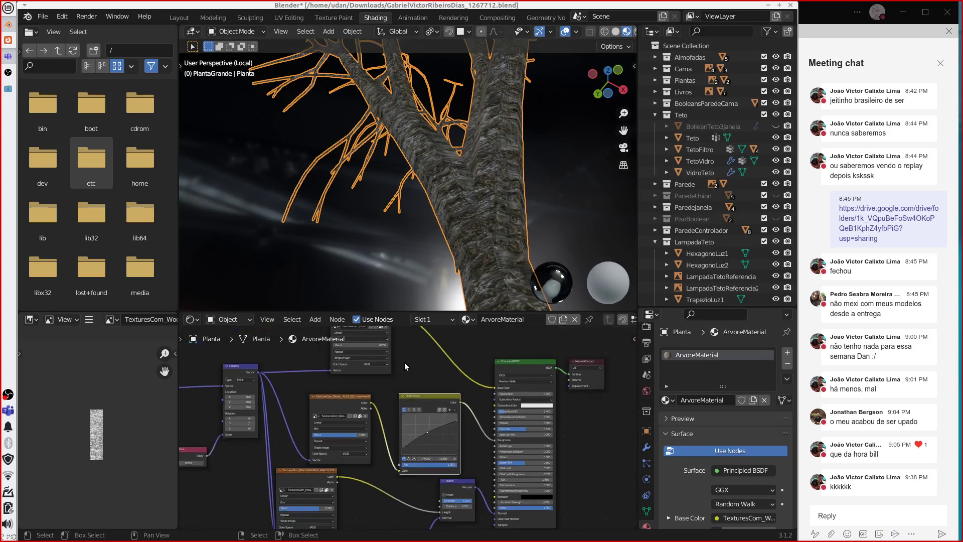
scroll(405, 362, "up", 2)
middle_click_drag(403, 347, 446, 409)
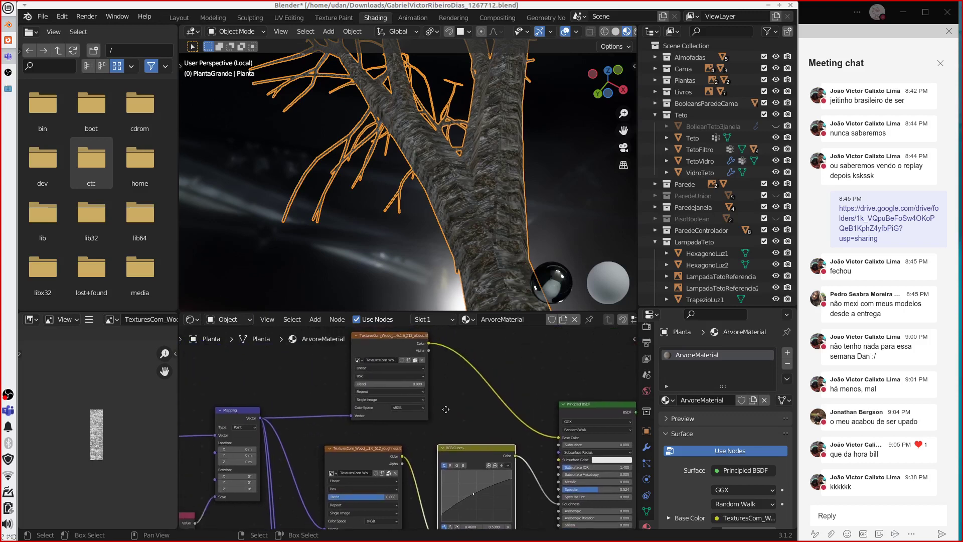
scroll(436, 404, "up", 2)
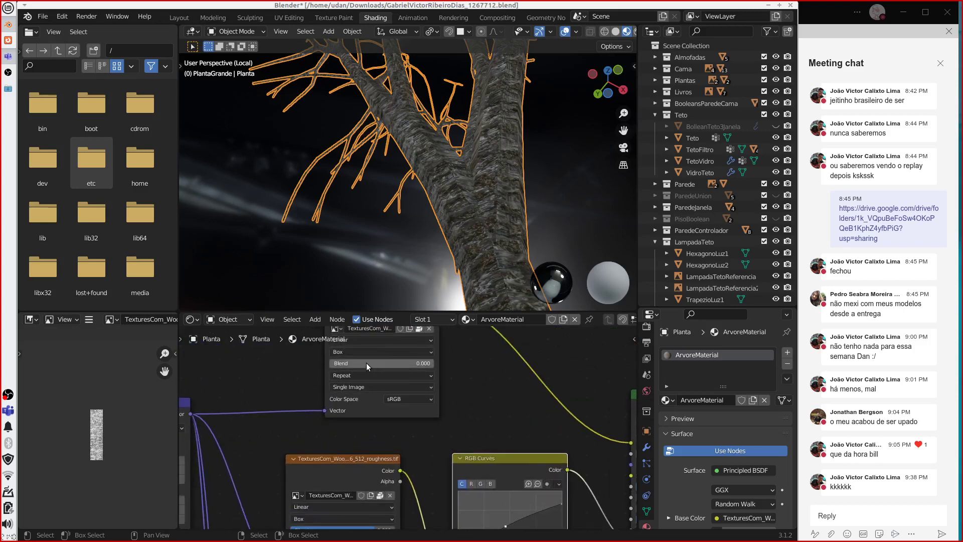
left_click_drag(366, 363, 438, 365)
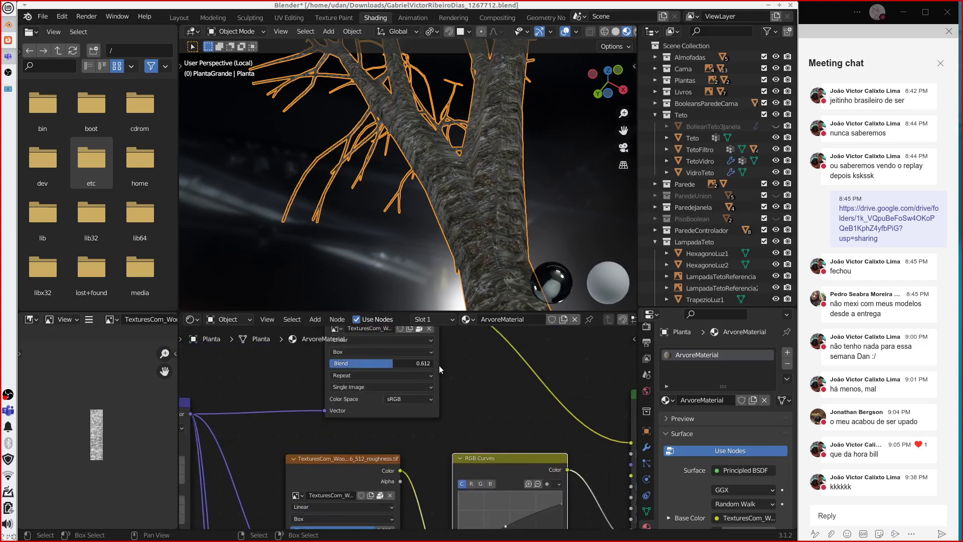
Step: Nudge the height texture node slightly toward the Bump node to tidy the node layout
scroll(444, 392, "down", 2)
scroll(414, 436, "down", 5)
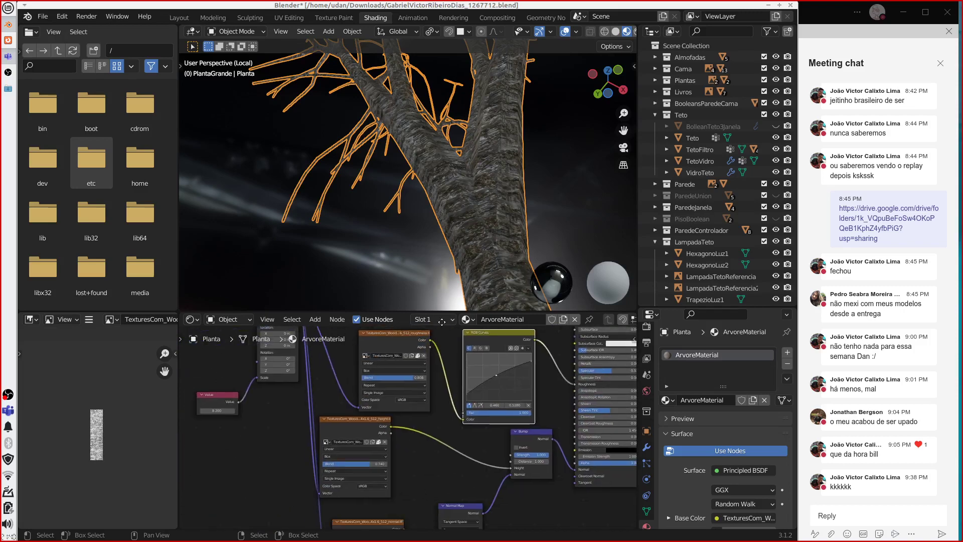
middle_click_drag(419, 468, 415, 522)
scroll(364, 398, "down", 1)
scroll(364, 398, "down", 2)
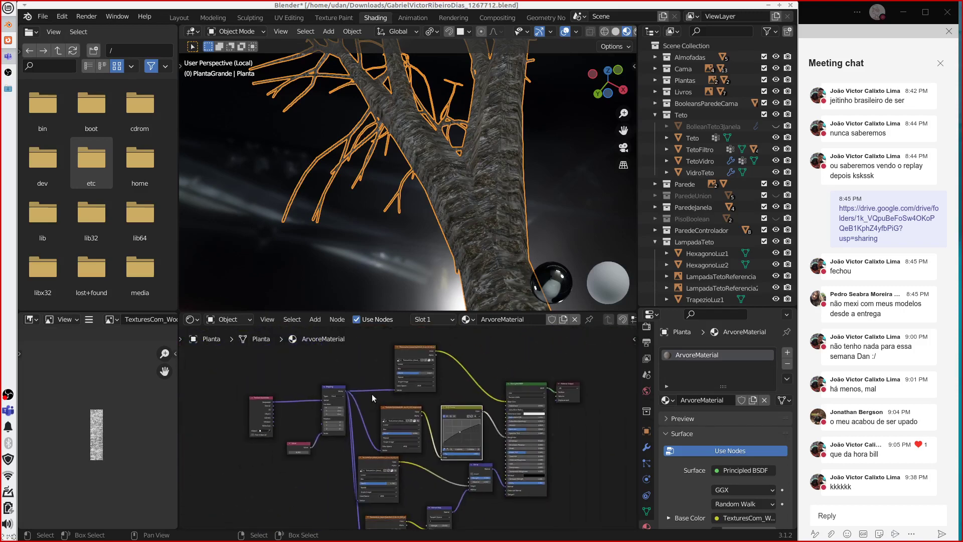
left_click_drag(385, 464, 396, 469)
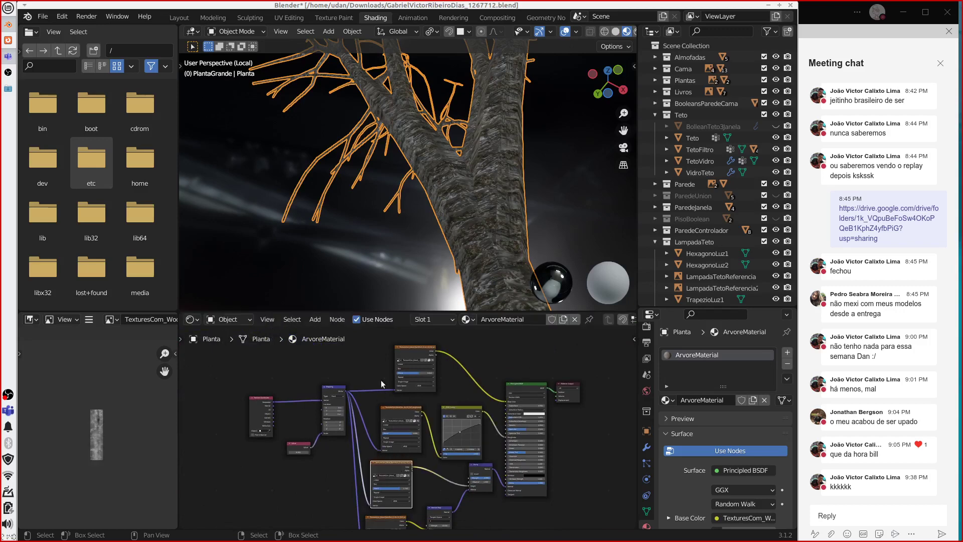
Step: Maximize the node editor and examine the ArvoreMaterial node network from the texture coordinates to the Principled BSDF
scroll(489, 517, "down", 1)
middle_click_drag(240, 454, 245, 354)
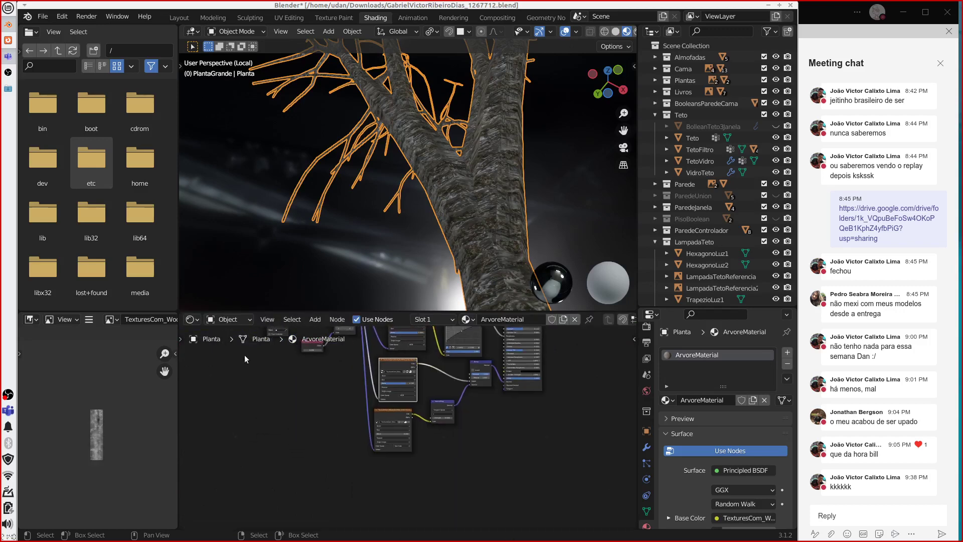
scroll(502, 441, "up", 4)
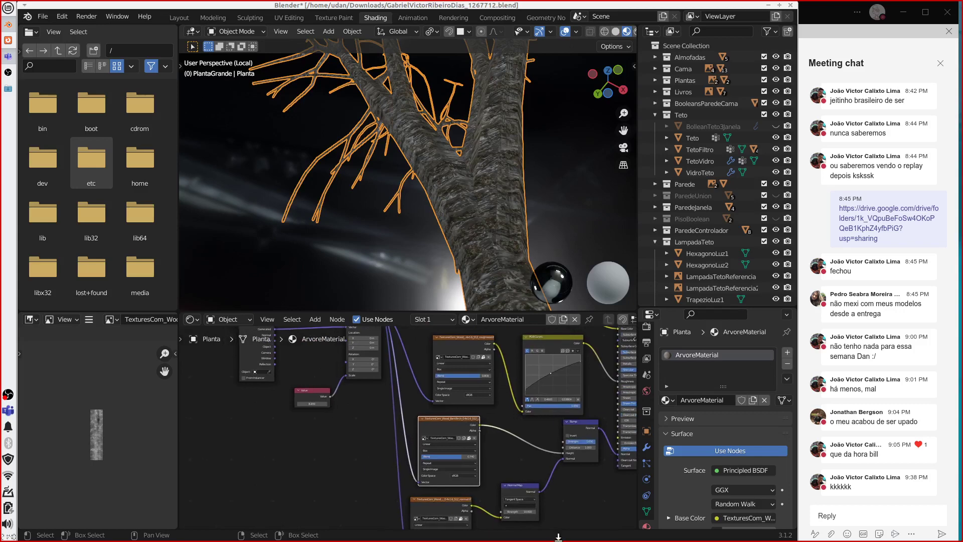
middle_click_drag(389, 379, 375, 433)
scroll(432, 395, "up", 1)
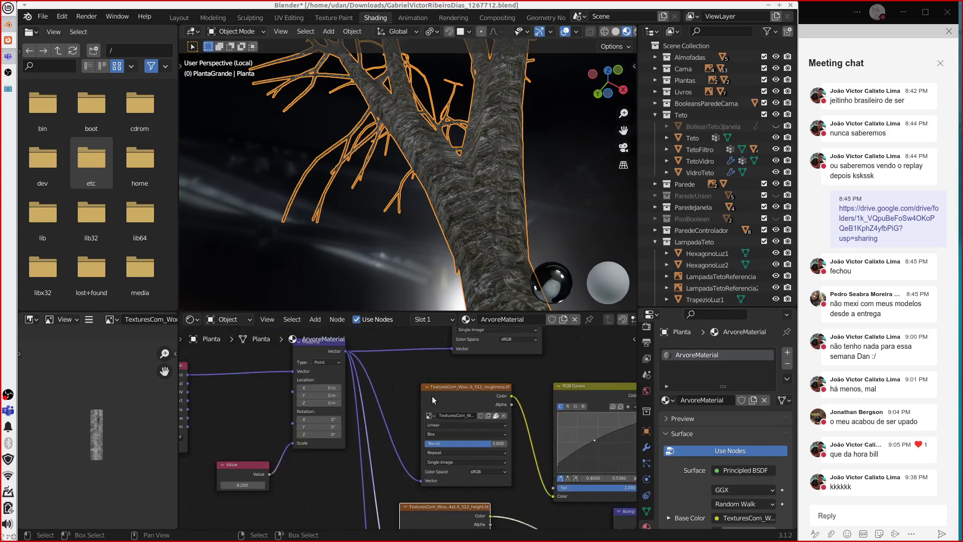
key("ctrl+space")
scroll(416, 364, "down", 3)
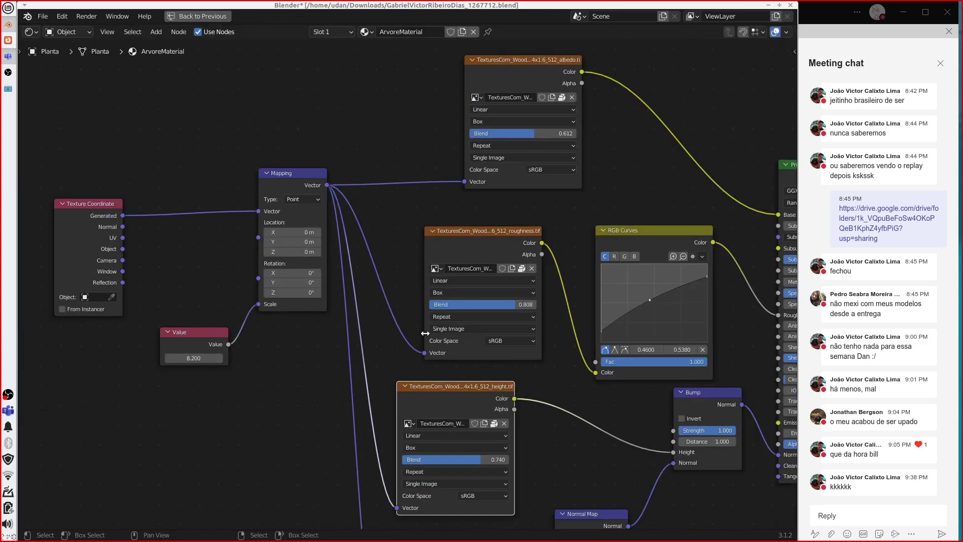
scroll(444, 402, "down", 1)
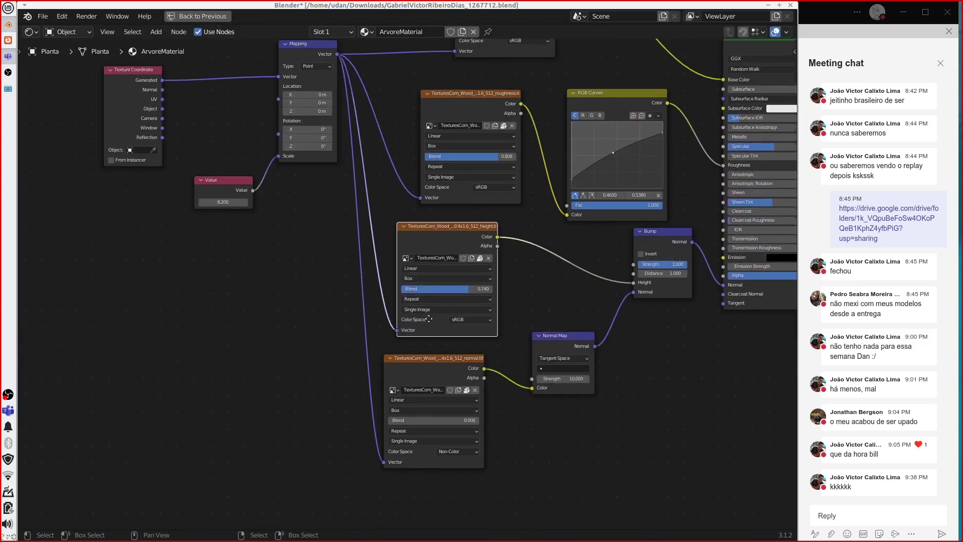
middle_click_drag(444, 151, 444, 188)
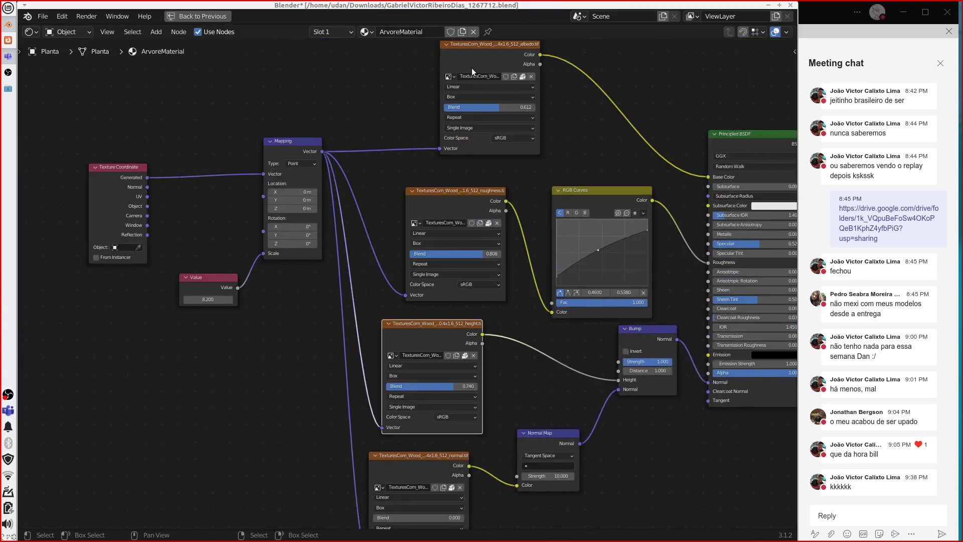
middle_click_drag(472, 67, 480, 88)
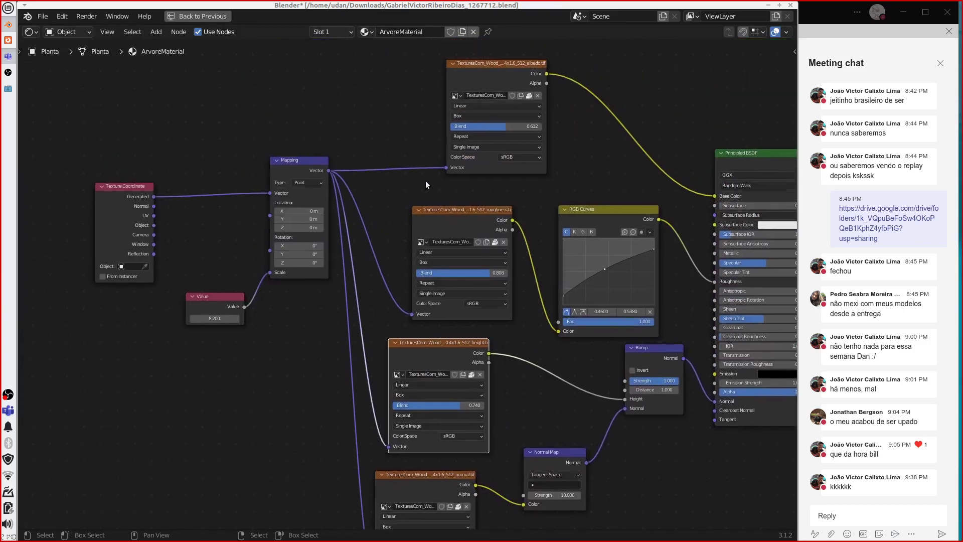
Step: Line up the albedo, roughness, height and normal texture nodes in one column and nudge the Normal Map node beside them
left_click_drag(490, 62, 456, 79)
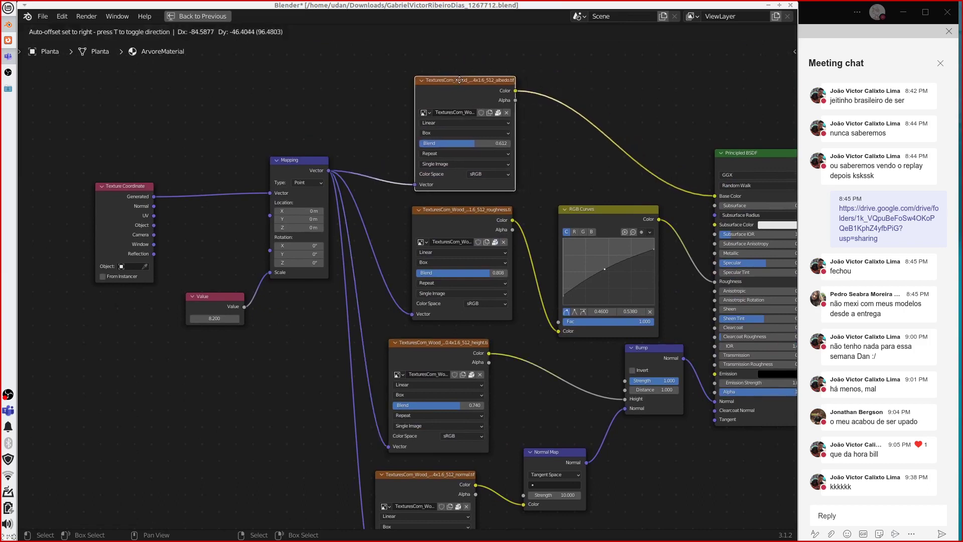
left_click_drag(451, 215, 450, 205)
left_click_drag(414, 345, 436, 327)
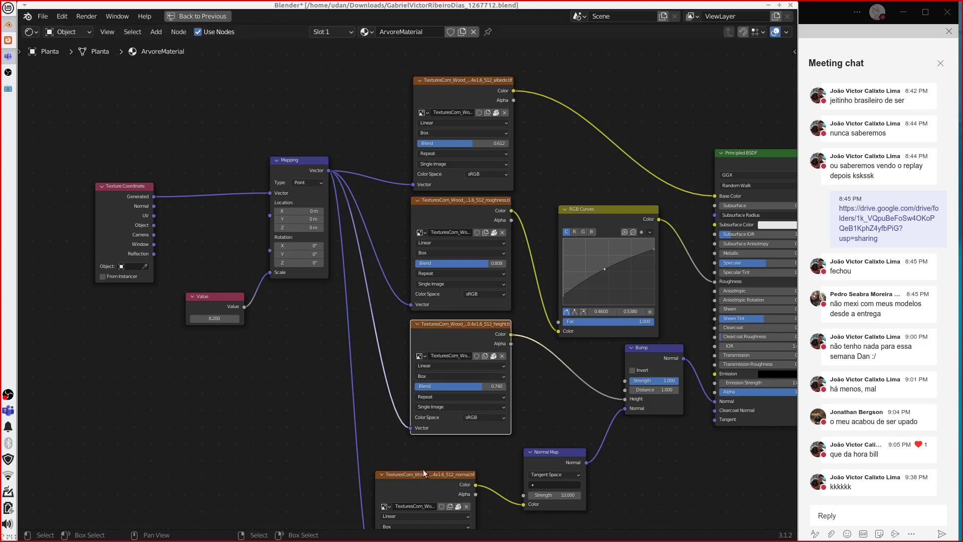
left_click_drag(426, 477, 458, 453)
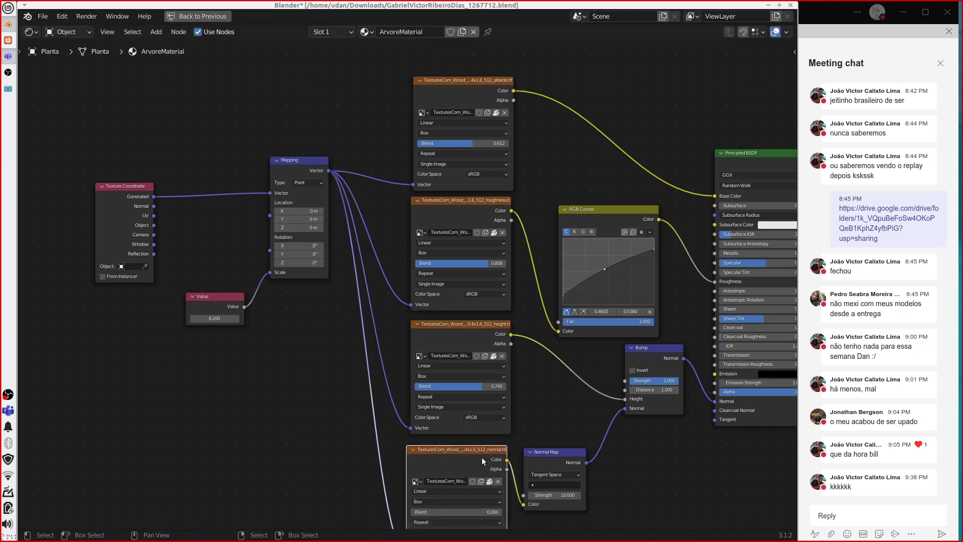
left_click_drag(559, 454, 563, 452)
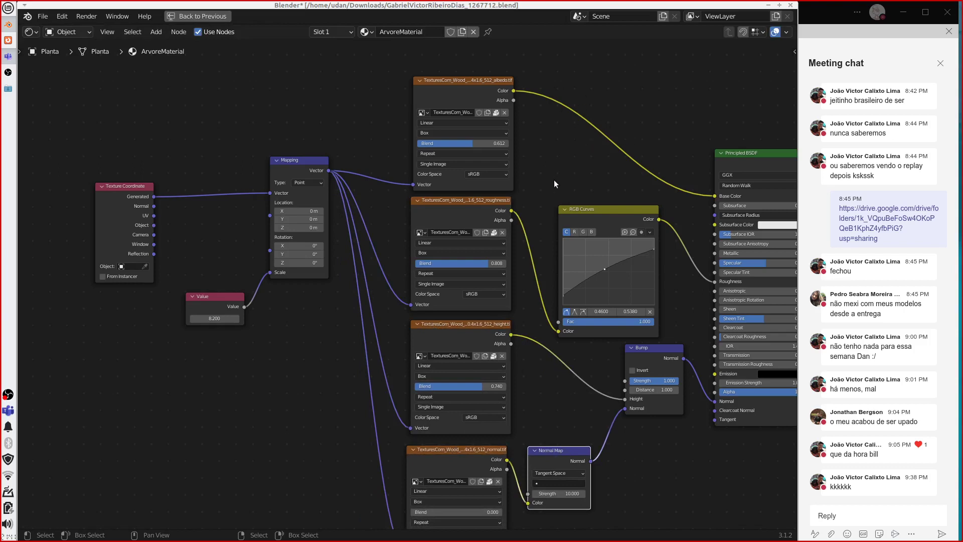
Step: Move the Mapping, Value and Texture Coordinate nodes closer to the column of texture nodes
left_click_drag(291, 158, 311, 208)
left_click_drag(213, 305, 222, 332)
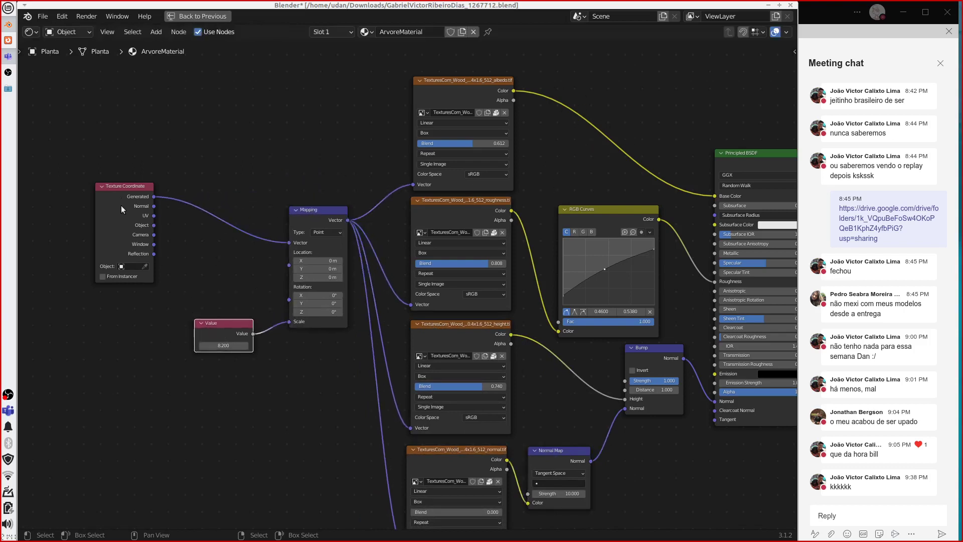
left_click_drag(120, 186, 207, 193)
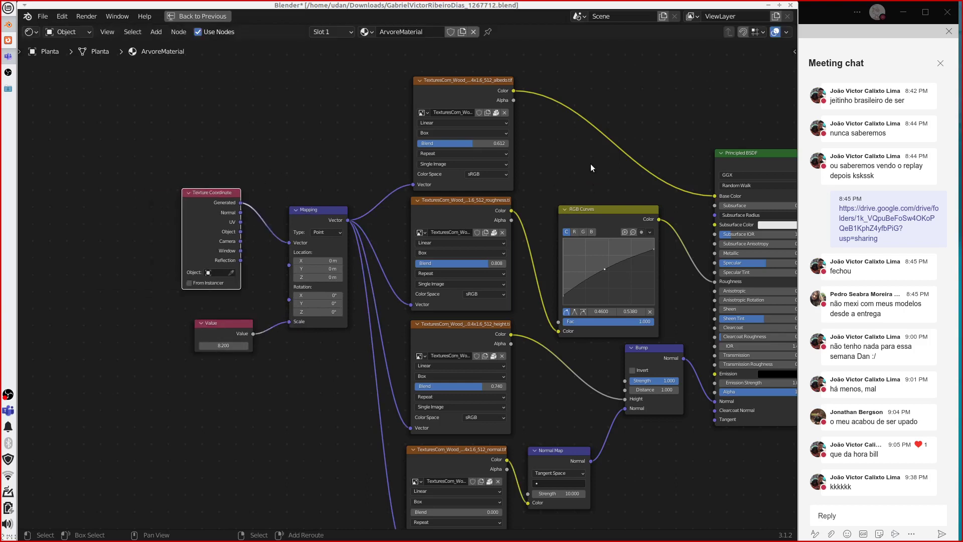
Step: Insert an RGB Curves node on the link between the albedo texture and the Principled BSDF's Base Color
left_click(595, 212)
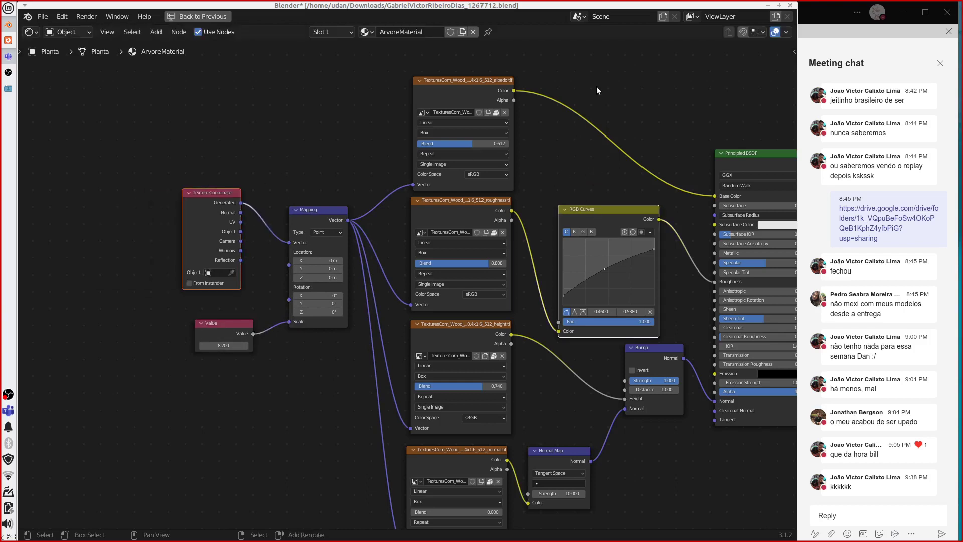
key("shift+a")
mouse_move(573, 122)
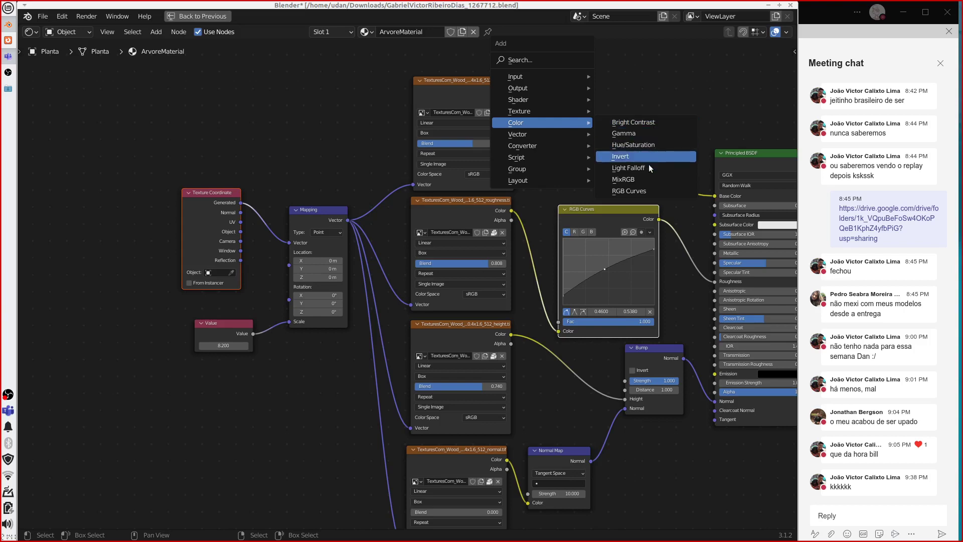
left_click(642, 188)
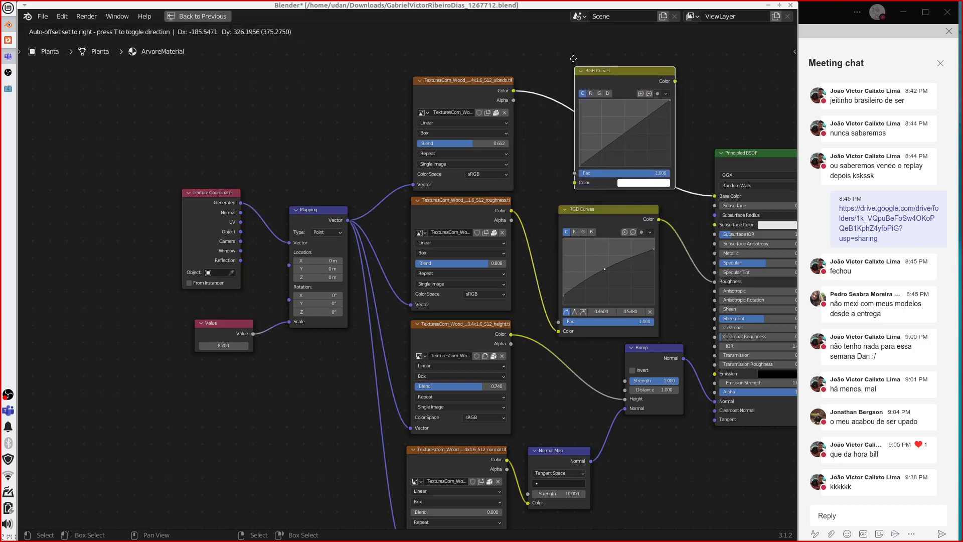
Step: Replace the roughness RGB Curves node with a ColorRamp, linking the roughness texture's Color to Fac and the ramp's Color to Roughness
left_click(602, 207)
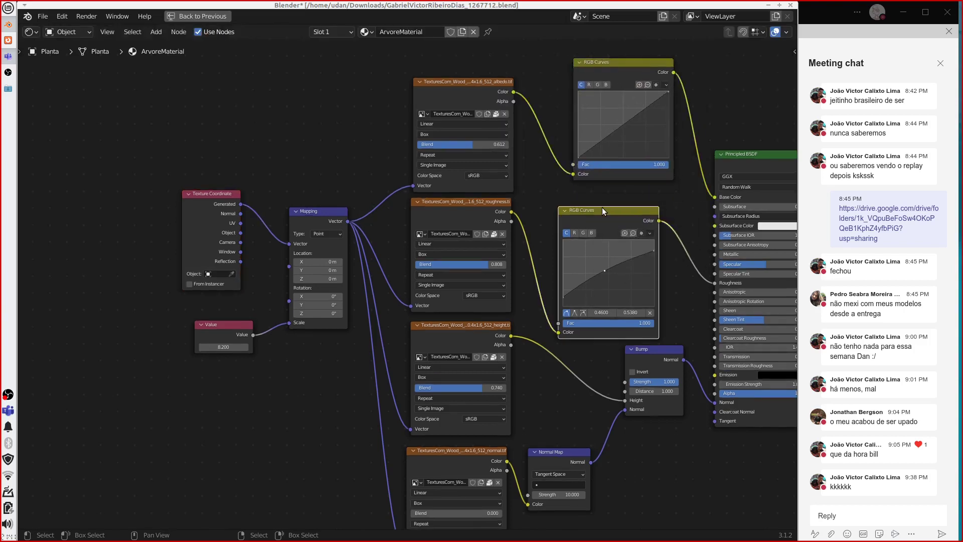
key("x")
key("shift+a")
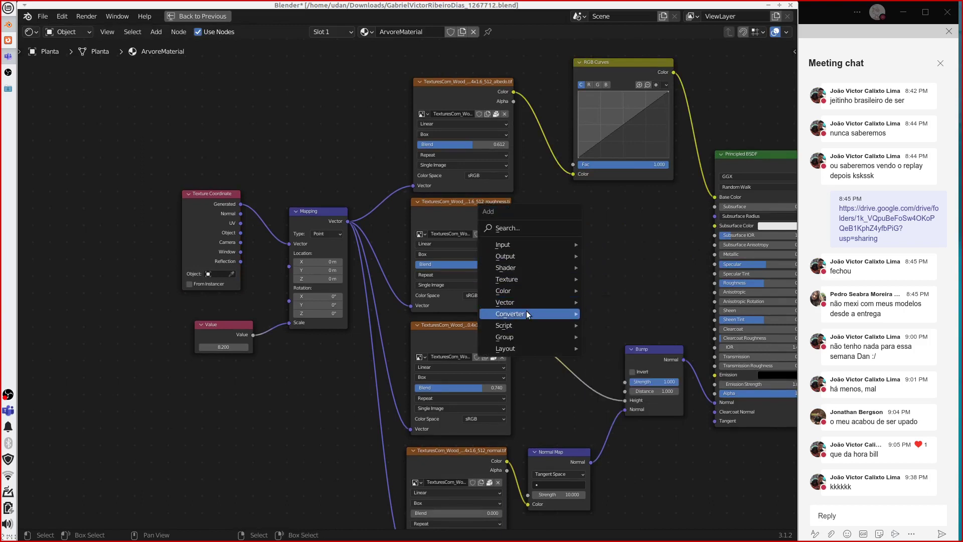
mouse_move(525, 311)
left_click(625, 335)
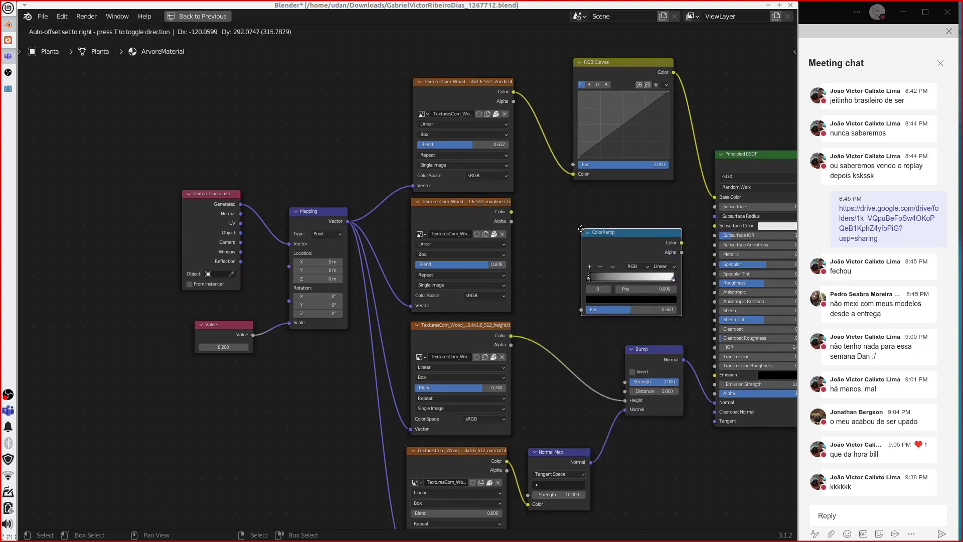
left_click(597, 228)
left_click_drag(510, 211, 580, 303)
left_click_drag(679, 236, 713, 283)
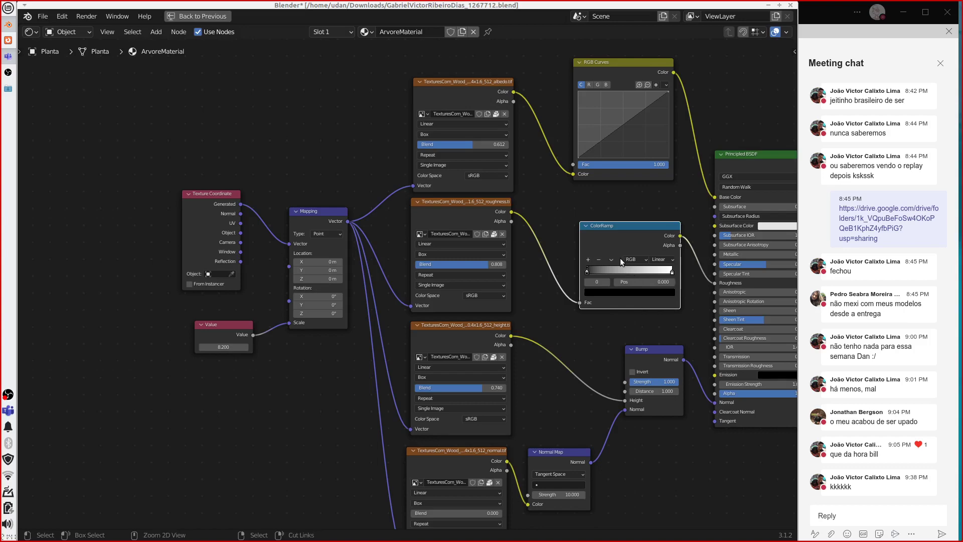
Step: Restore the full Shading layout from the maximized node editor and frame the ColorRamp beside the Principled BSDF
key("ctrl+space")
scroll(490, 230, "up", 3)
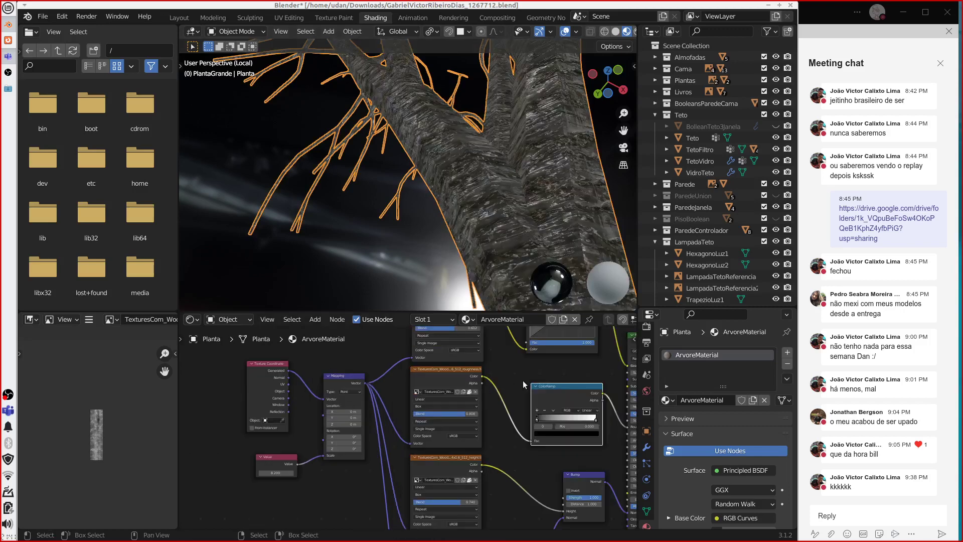
scroll(522, 382, "up", 4)
middle_click_drag(521, 384, 292, 405)
scroll(318, 437, "up", 2)
scroll(318, 398, "down", 2)
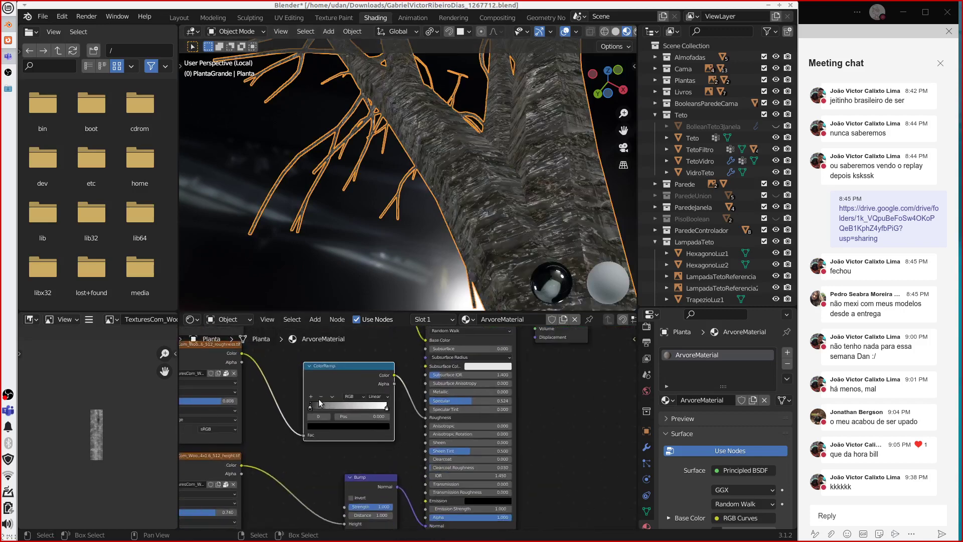
middle_click_drag(333, 367, 344, 417)
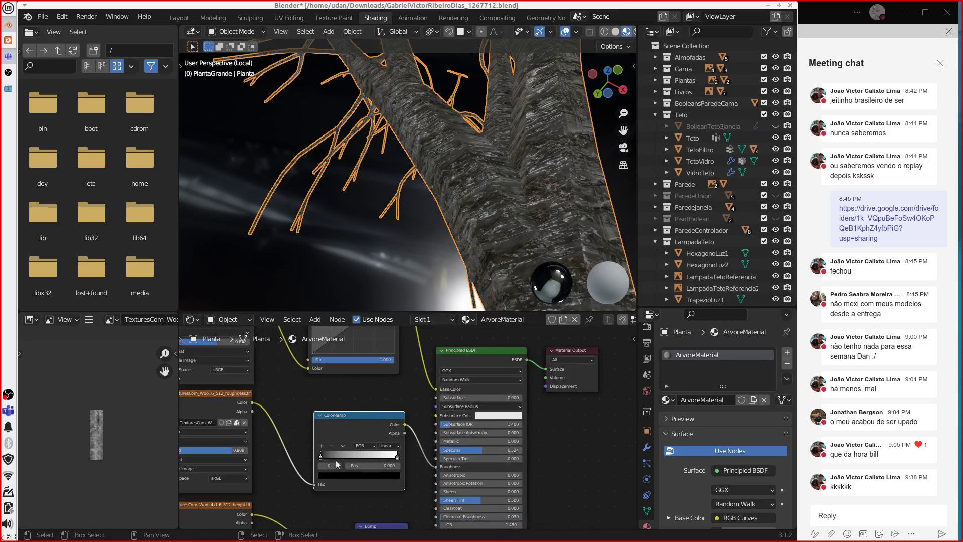
scroll(334, 459, "up", 2)
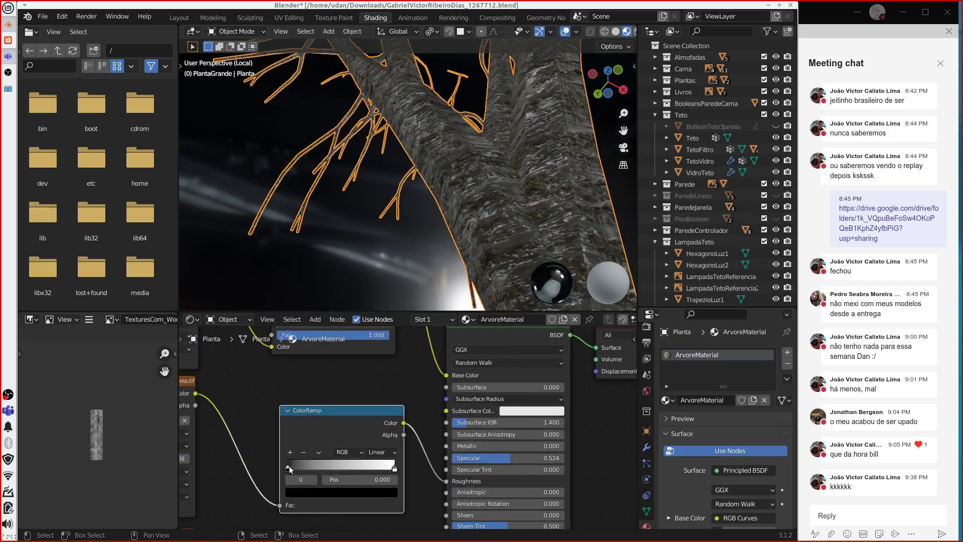
Step: Try moving the ColorRamp's black stop to about 0.06 and changing the brightness of its white stop
mouse_move(289, 470)
left_mouse_down()
mouse_move(326, 470)
mouse_move(288, 469)
left_mouse_up()
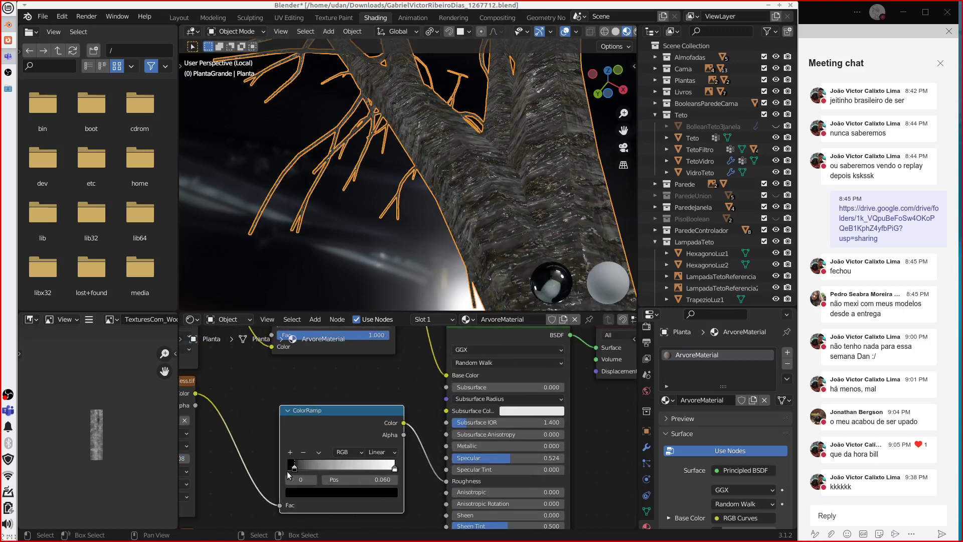
left_click(395, 468)
left_click(353, 495)
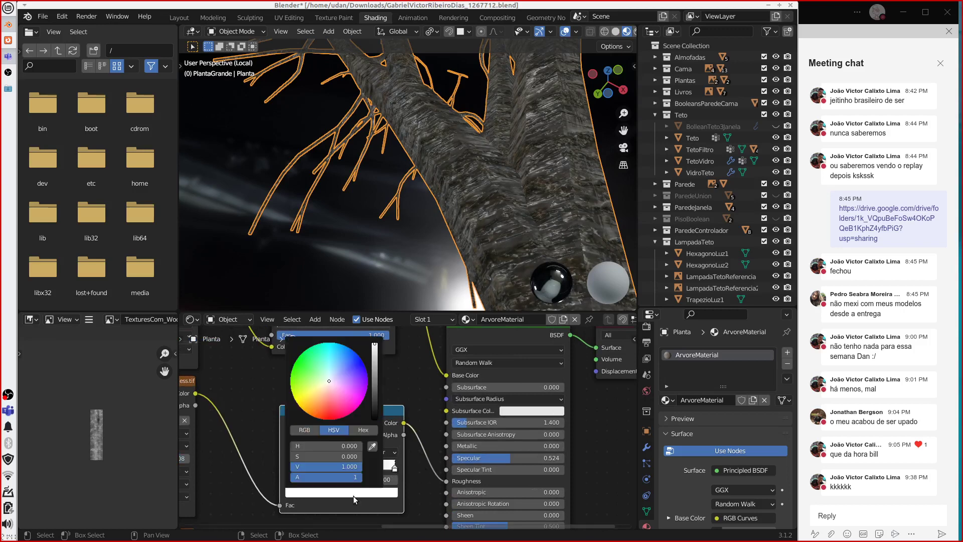
mouse_move(376, 360)
left_mouse_down()
mouse_move(374, 397)
mouse_move(375, 346)
left_mouse_up()
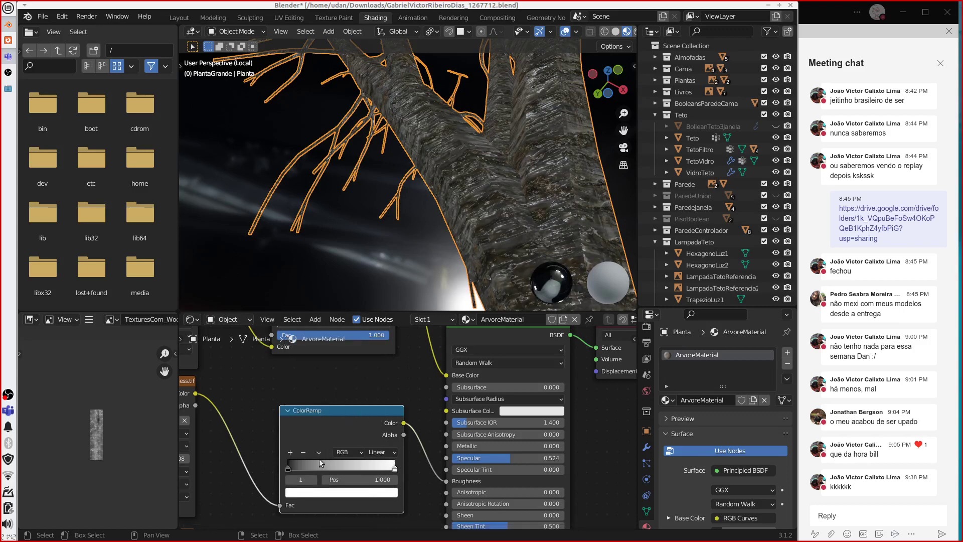
Step: Shift the ColorRamp node slightly toward the Principled BSDF and lighten its black stop to a medium grey
left_click_drag(289, 470, 296, 468)
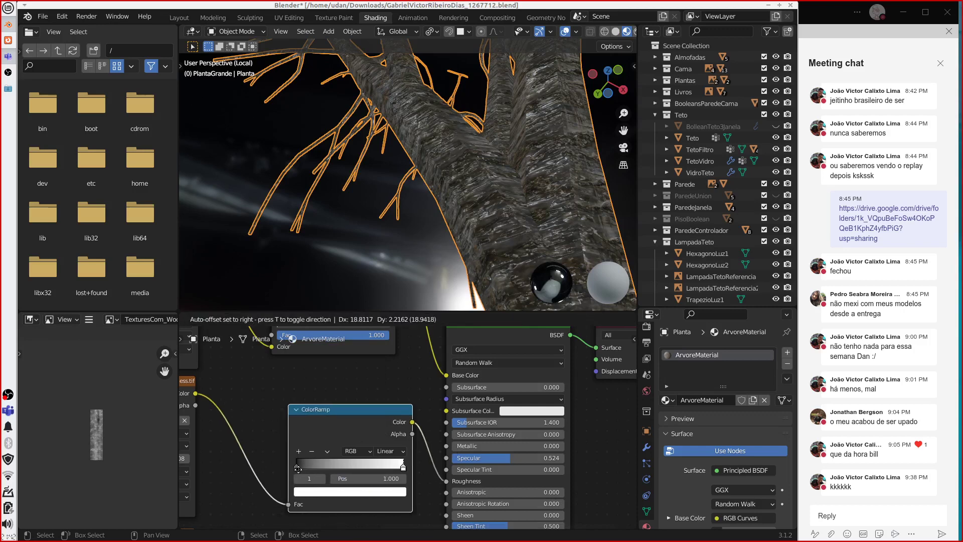
left_click(296, 469)
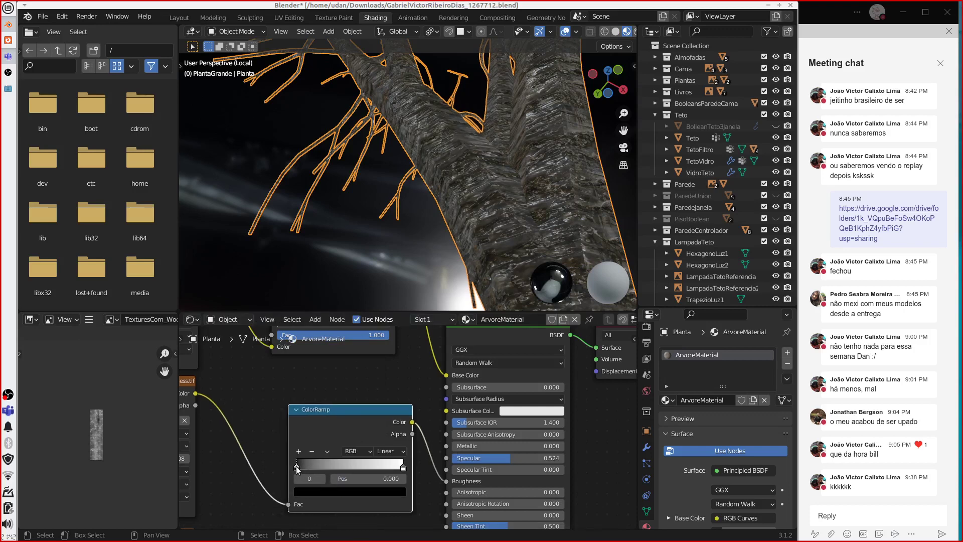
left_click(320, 493)
left_click(333, 490)
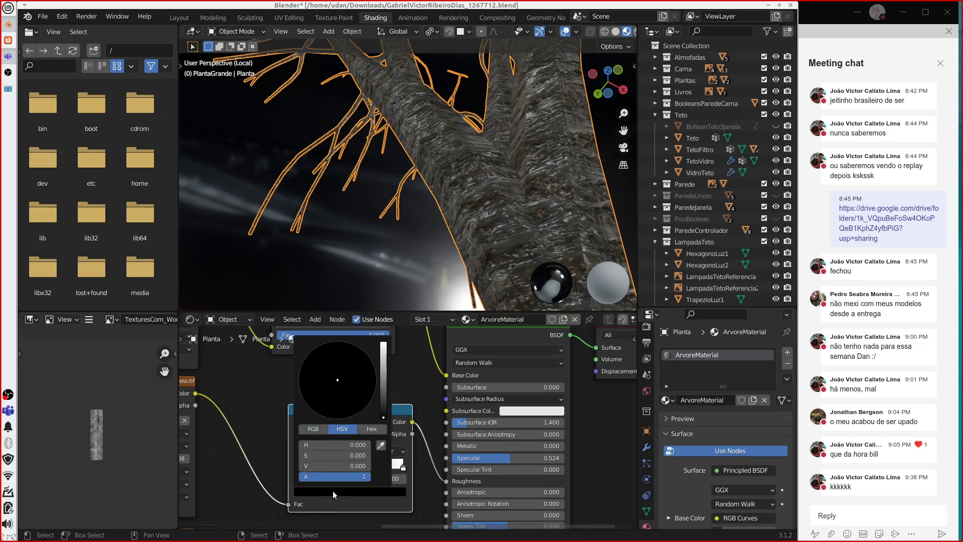
left_click_drag(383, 410, 375, 384)
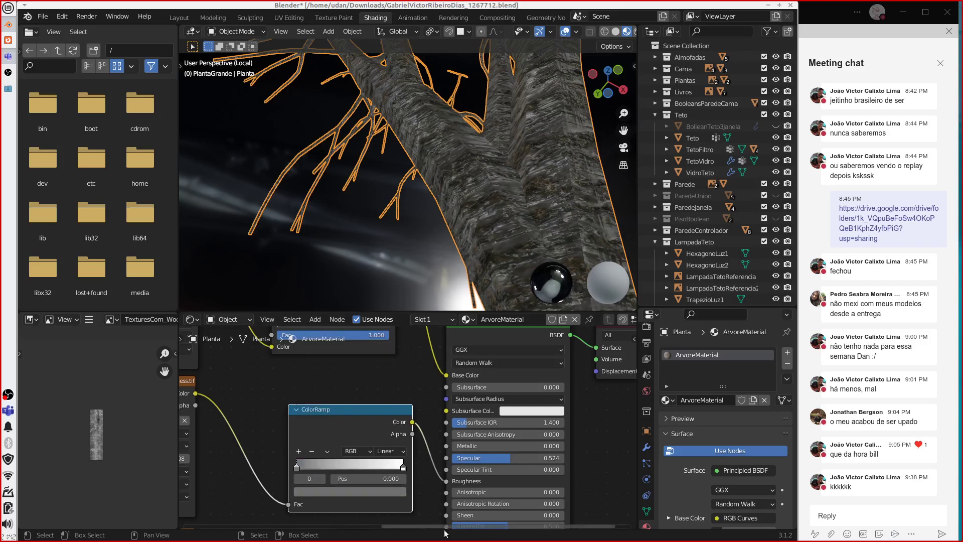
Step: Darken the ColorRamp's white stop slightly to a very light grey
left_click(403, 465)
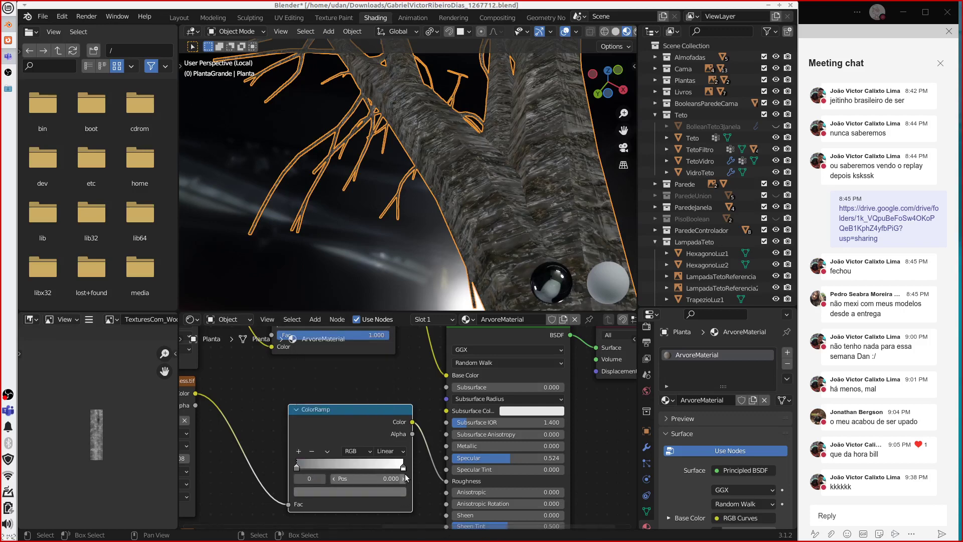
left_click(378, 491)
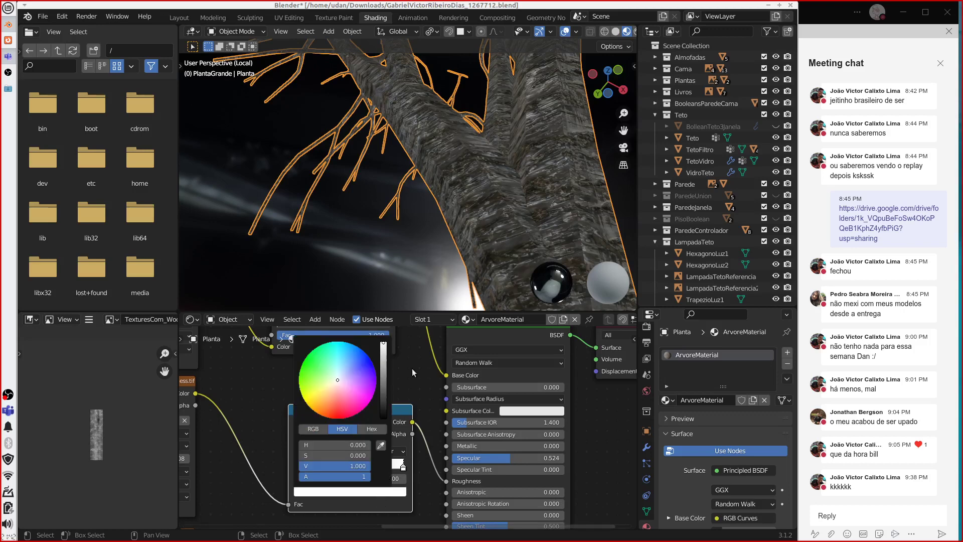
left_click(393, 491)
left_click(382, 355)
mouse_move(382, 354)
left_mouse_down()
mouse_move(383, 366)
mouse_move(384, 350)
left_mouse_up()
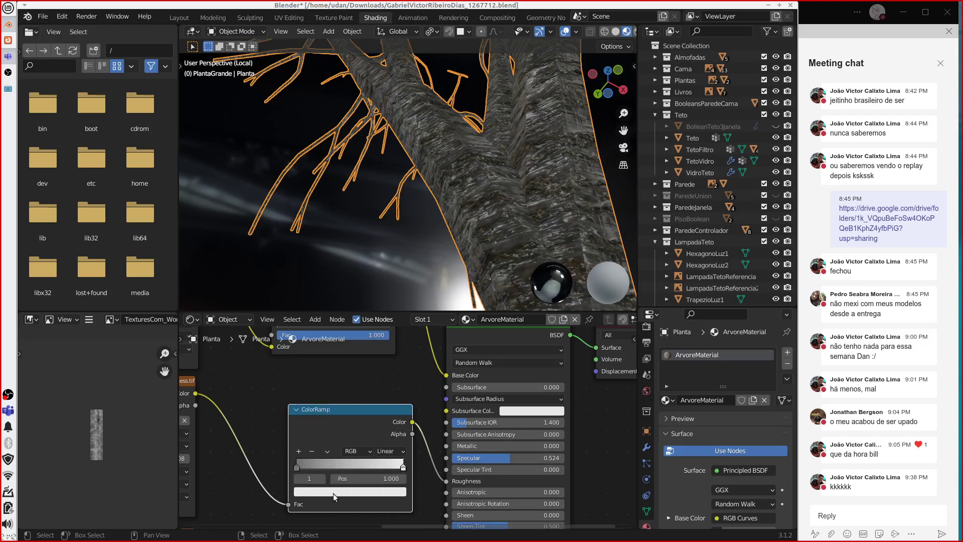
left_click(318, 467)
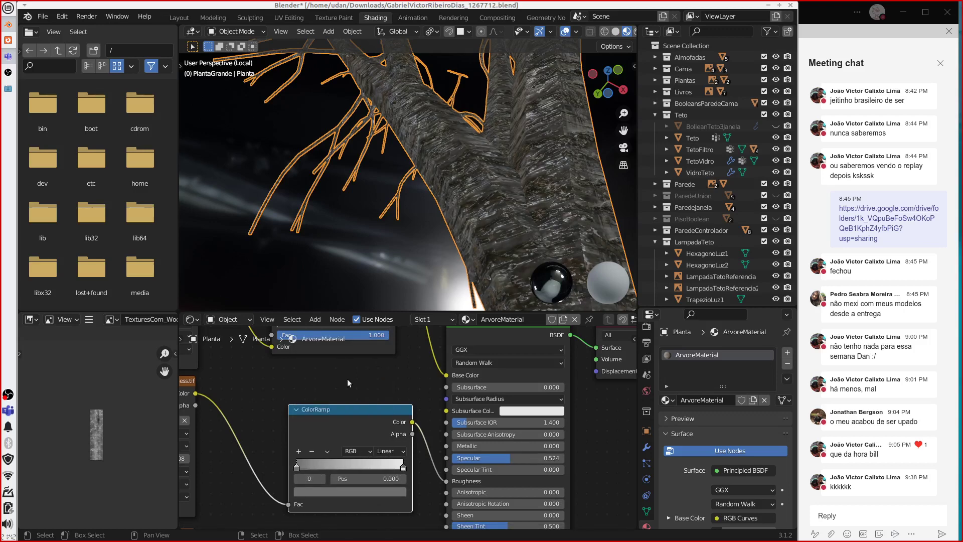
Step: Add a midpoint to the red channel of the albedo RGB Curves node and place it at about 0.54, 0.46
middle_click_drag(347, 378, 349, 460)
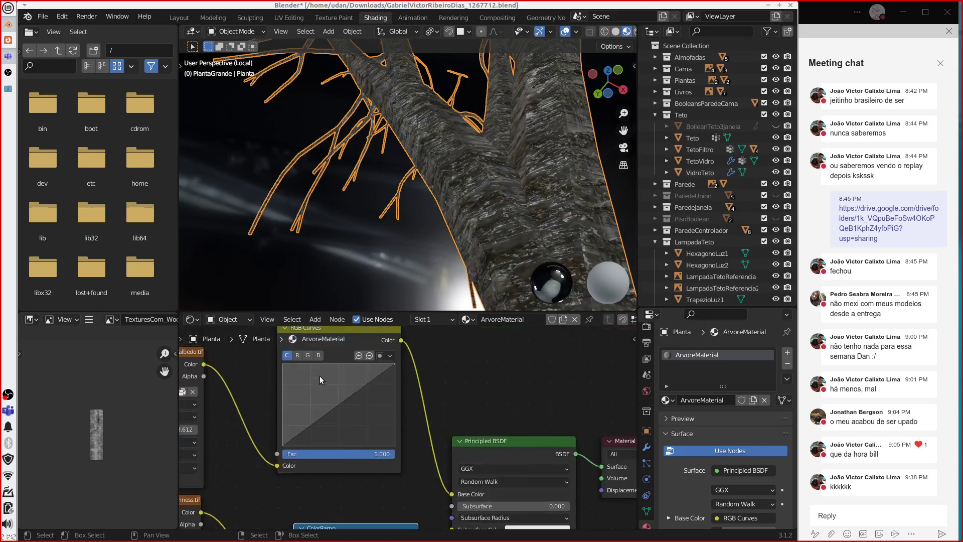
left_click_drag(331, 392, 335, 393)
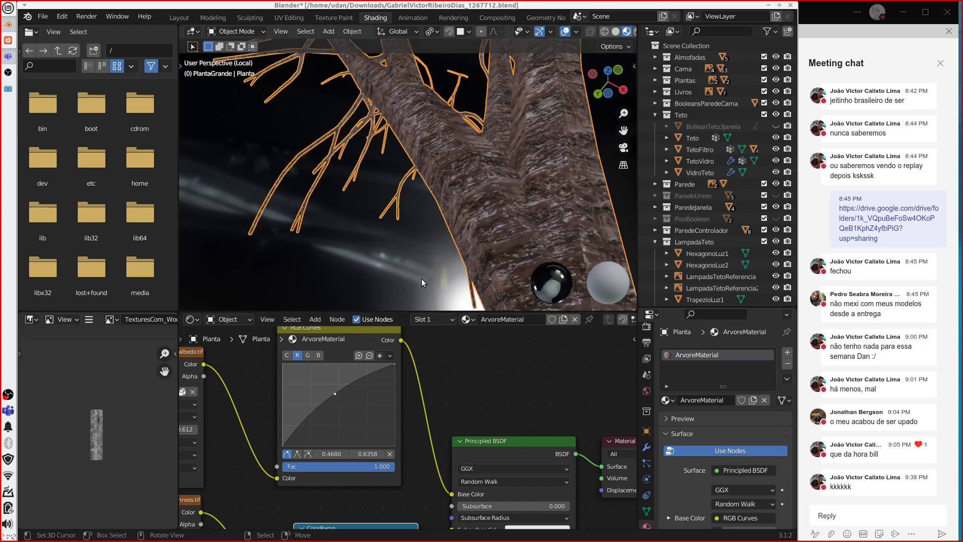
left_click_drag(336, 392, 343, 408)
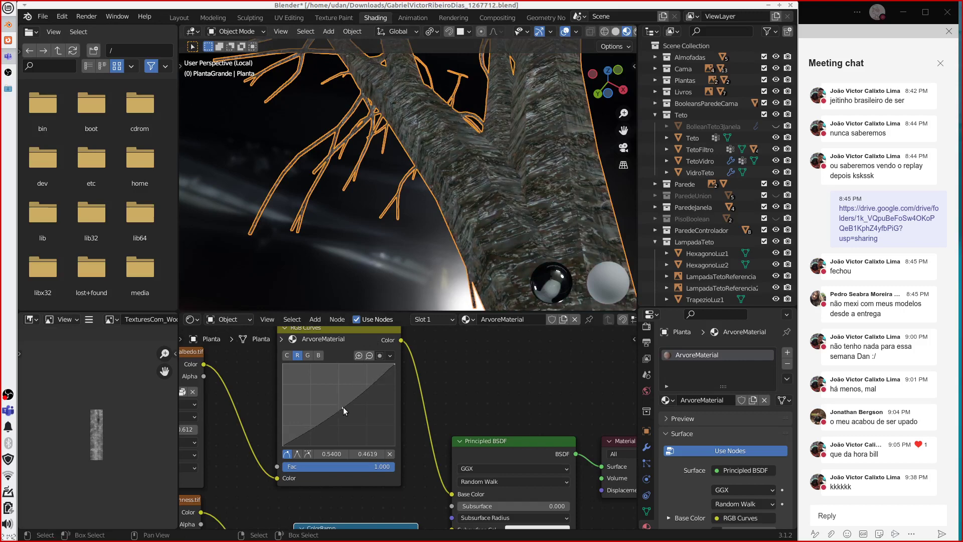
Step: Add a midpoint to the albedo curves' green channel and place the blue channel's midpoint at about 0.55, 0.47
left_click(307, 355)
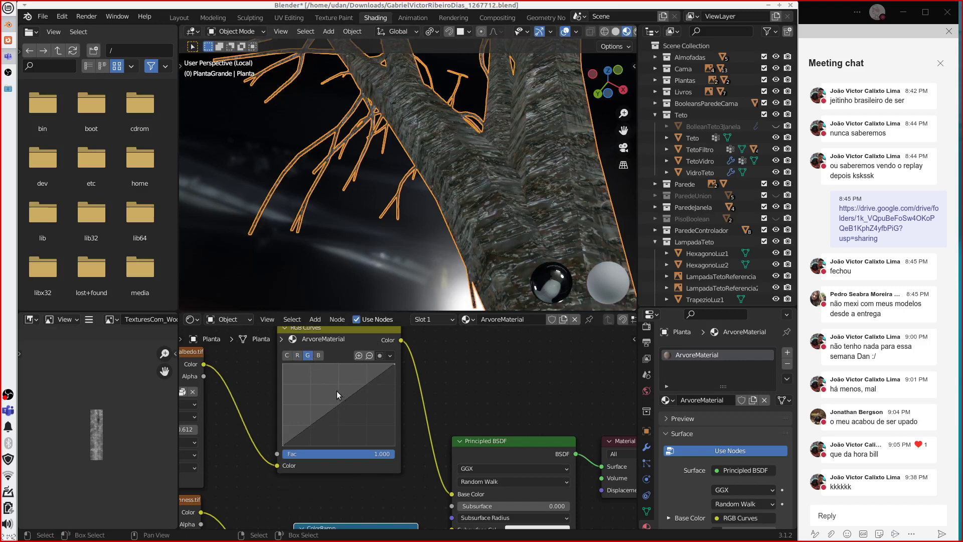
left_click(337, 399)
left_click_drag(336, 400, 344, 407)
left_click(316, 355)
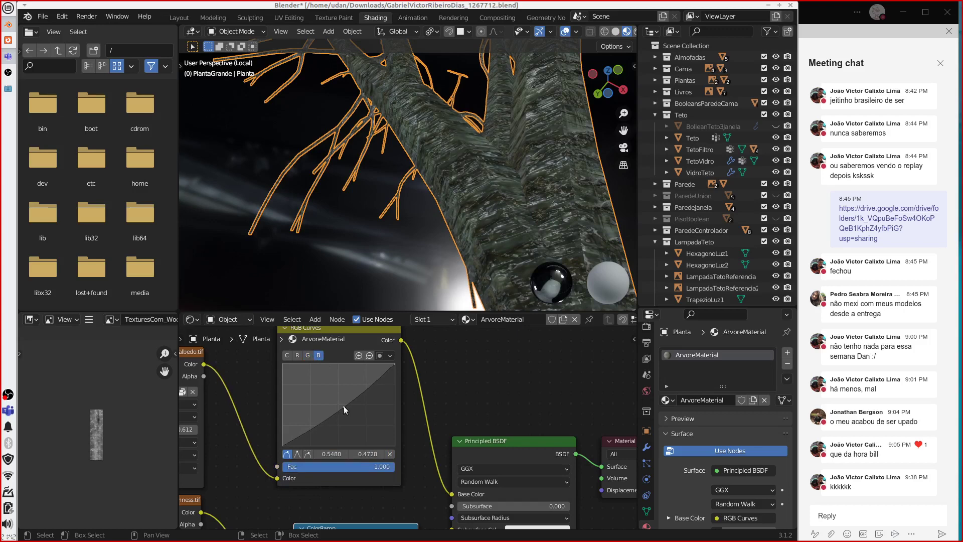
scroll(561, 192, "down", 5)
scroll(495, 206, "up", 5)
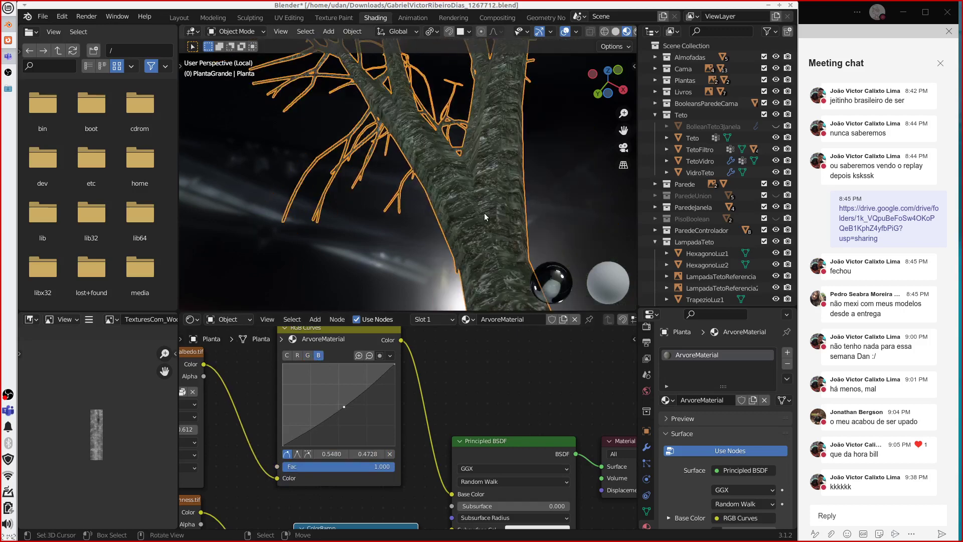
middle_click_drag(492, 219, 471, 233)
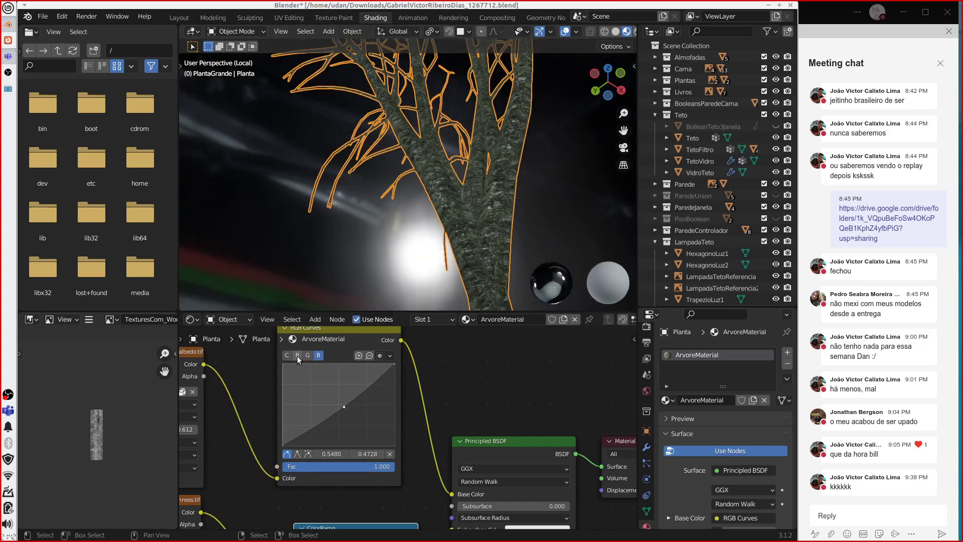
Step: Move the red channel's midpoint in the albedo RGB Curves node up to about 0.50, 0.56
left_click_drag(343, 410, 335, 400)
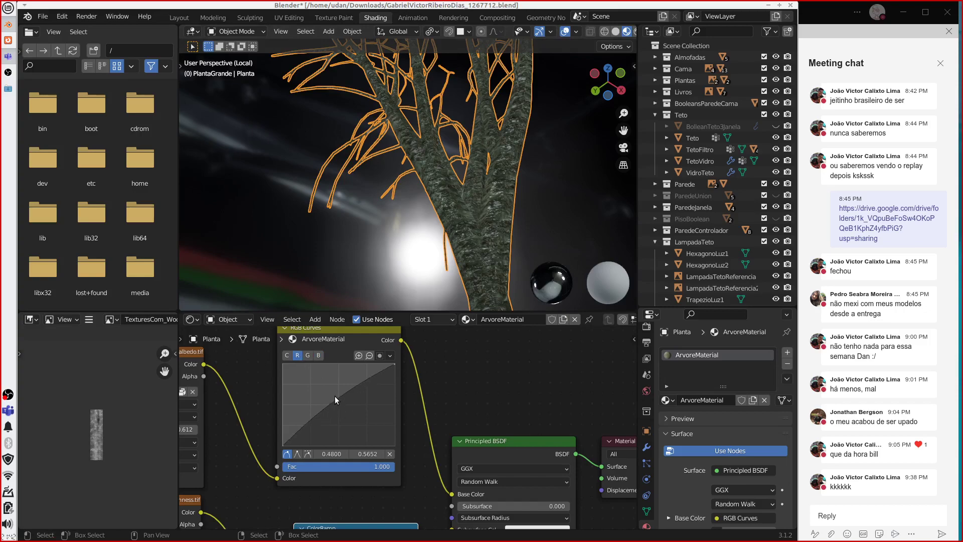
scroll(533, 217, "down", 3)
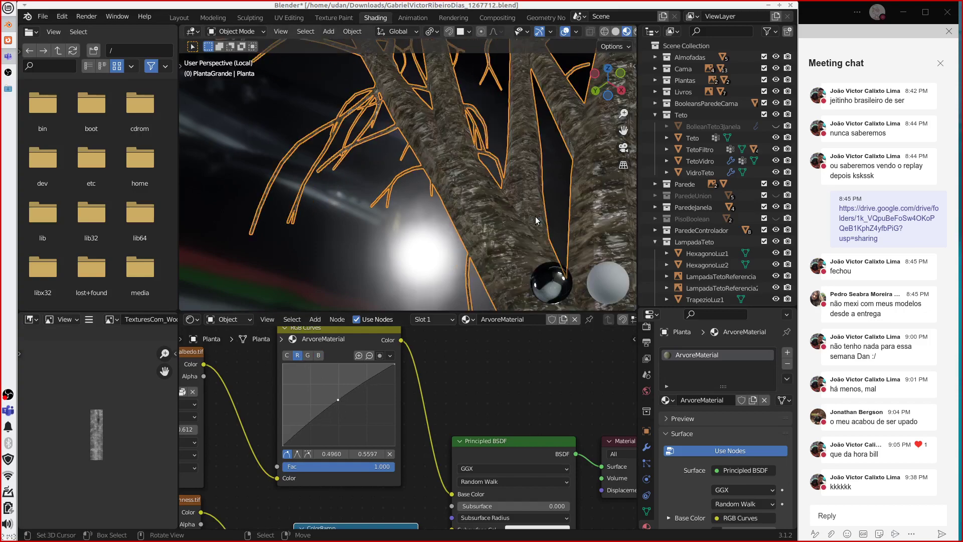
middle_click_drag(532, 219, 382, 258)
scroll(404, 216, "up", 8)
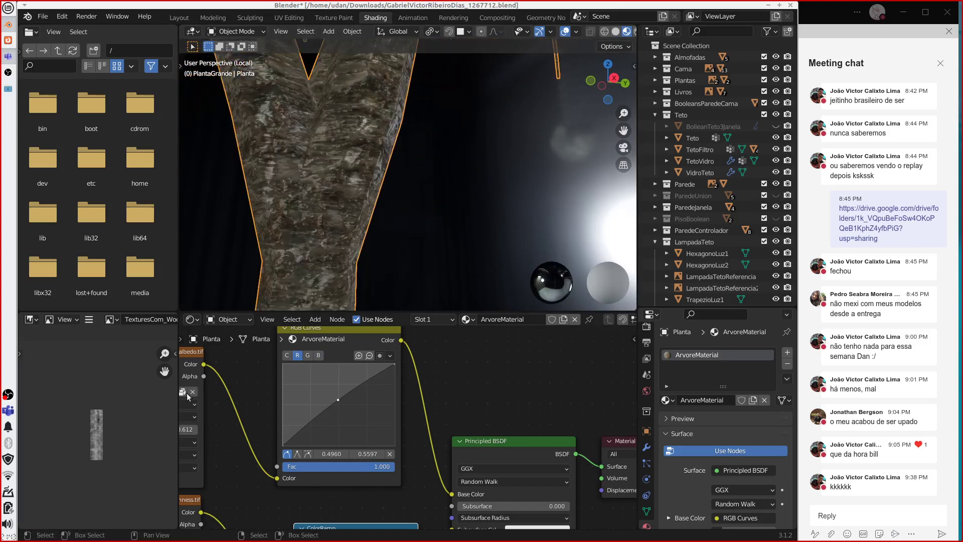
Step: Move the light stop of the roughness ColorRamp inward to a position of about 0.62
scroll(415, 451, "down", 6)
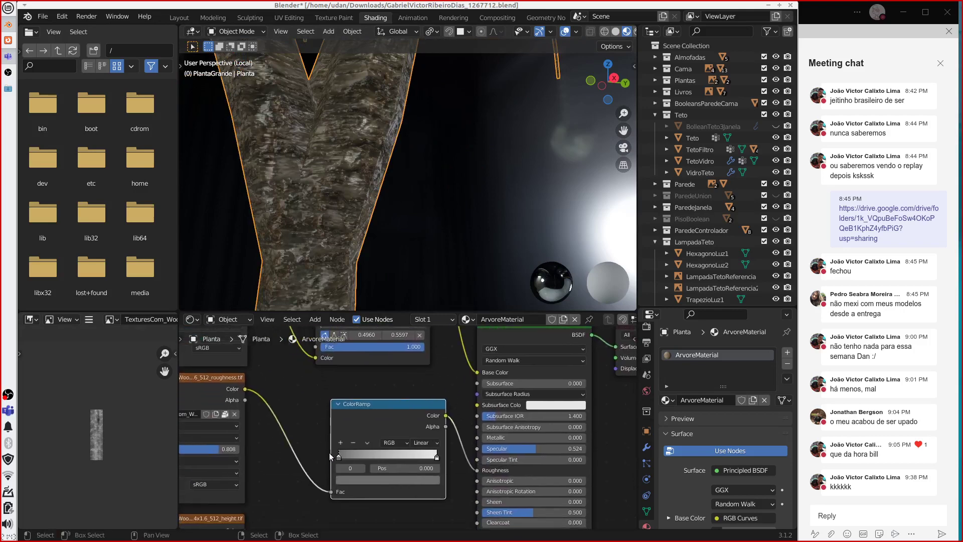
scroll(356, 438, "up", 1)
left_click_drag(321, 463, 274, 458)
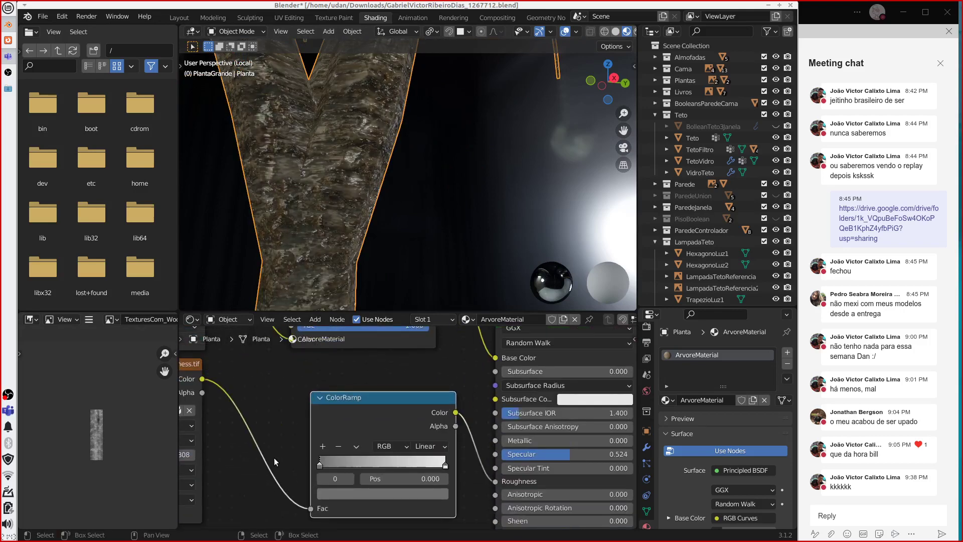
left_click_drag(445, 464, 397, 466)
scroll(429, 180, "down", 5)
scroll(267, 426, "down", 5)
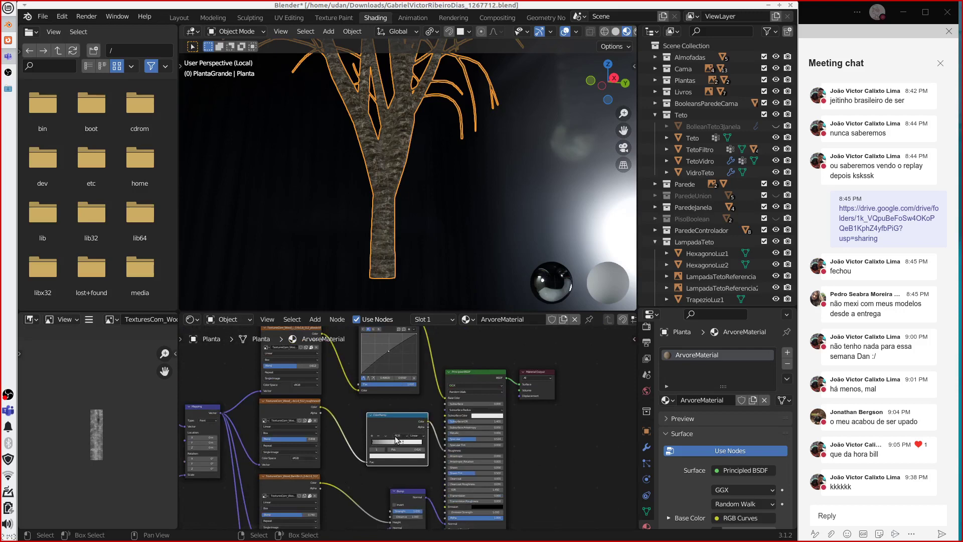
Step: Set the box-projection Blend of the albedo image texture to 0.5
scroll(584, 466, "up", 3)
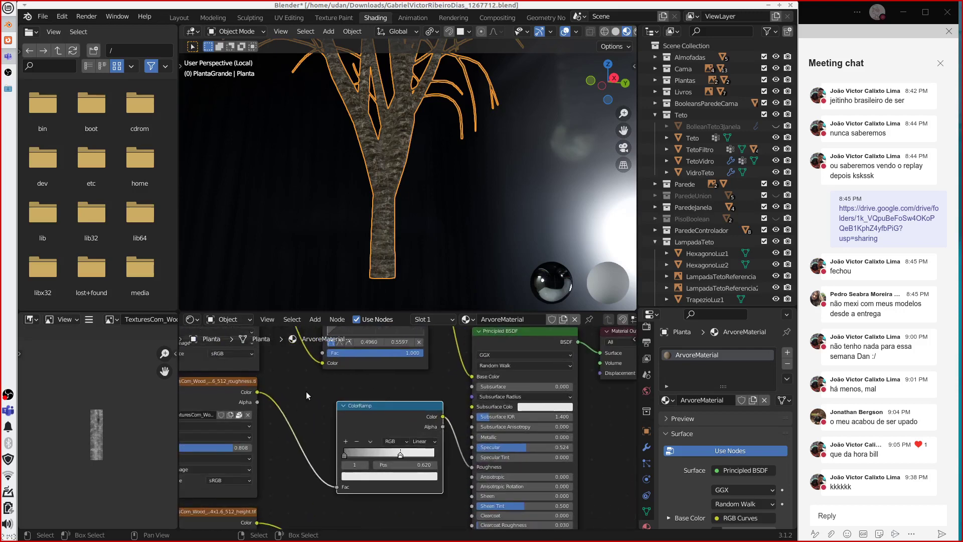
middle_click_drag(306, 391, 478, 450)
scroll(505, 431, "up", 2)
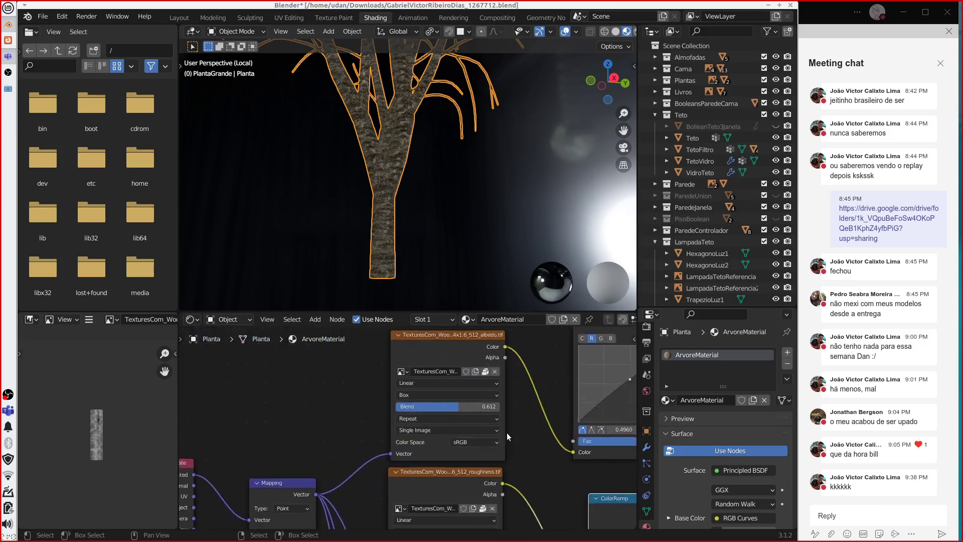
left_click(496, 405)
key("BackSpace")
key("BackSpace")
key("BackSpace")
key("BackSpace")
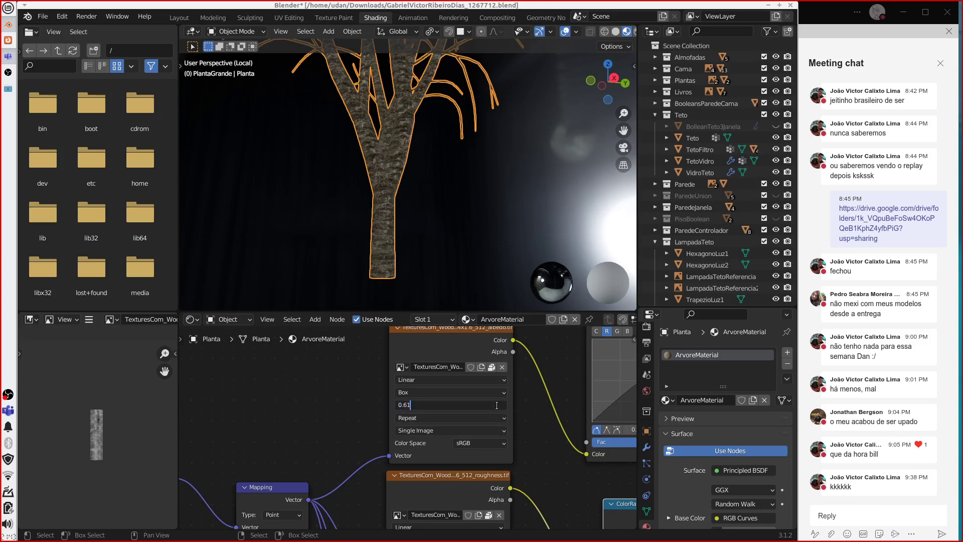
type(".5")
key("Return")
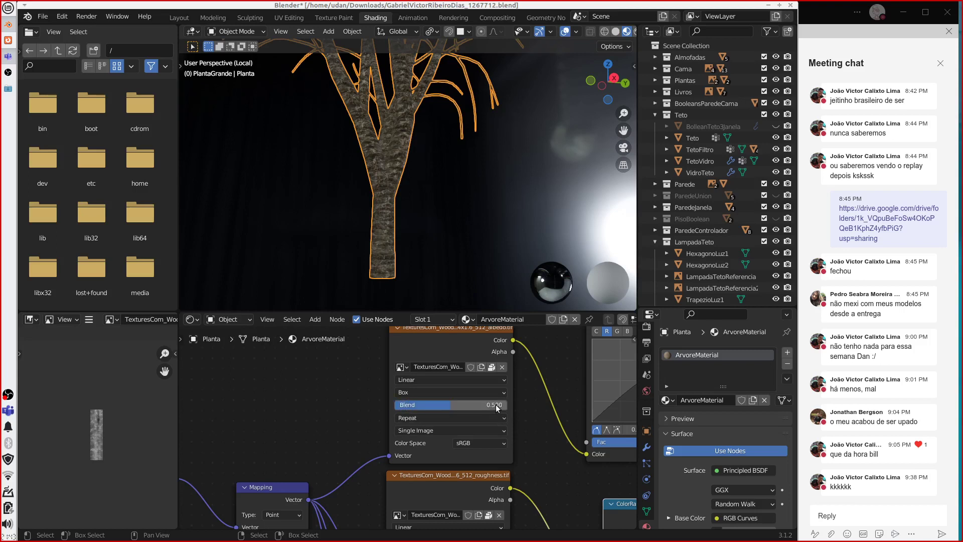
Step: Set the box-projection Blend of the roughness image texture to 0.5
middle_click_drag(540, 458, 508, 351)
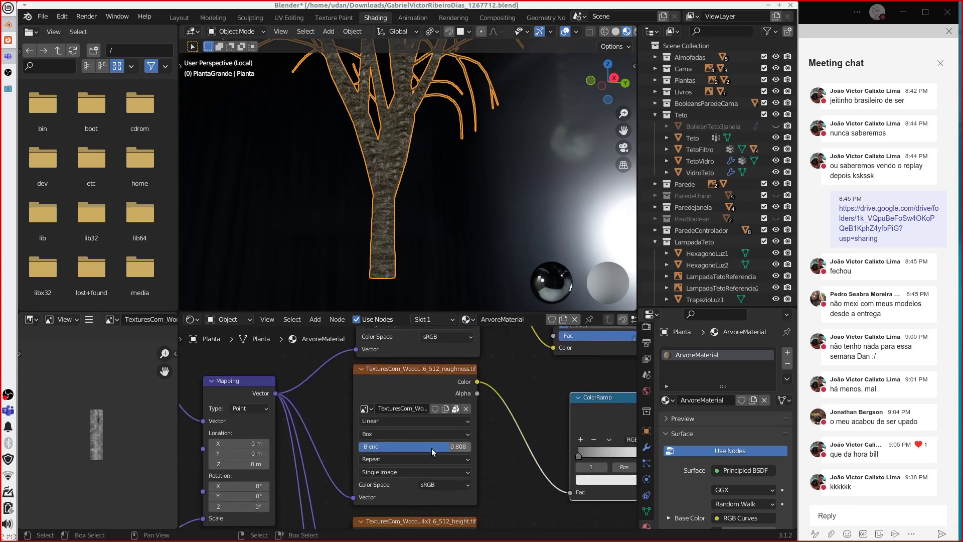
left_click(436, 447)
key("End")
key("BackSpace")
key("BackSpace")
key("BackSpace")
key("BackSpace")
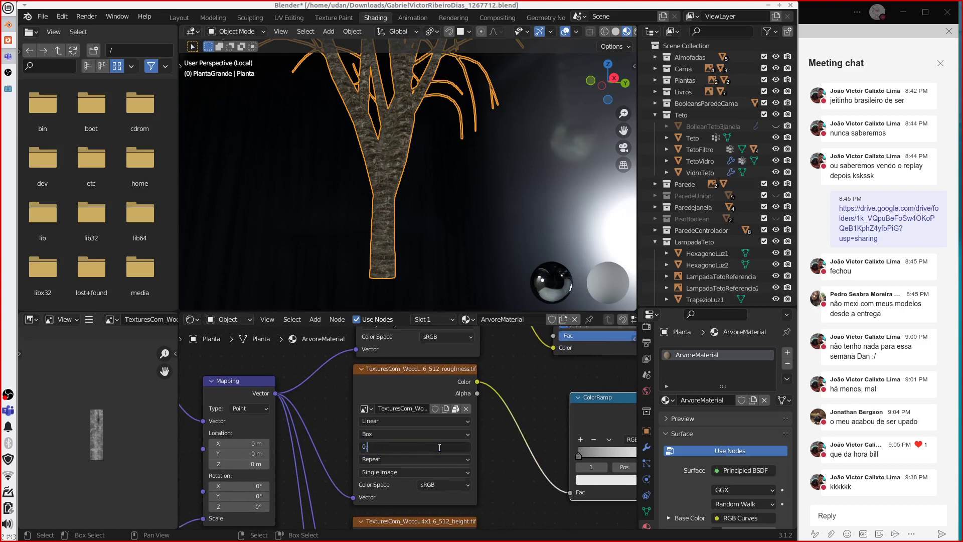
type(".5")
key("Return")
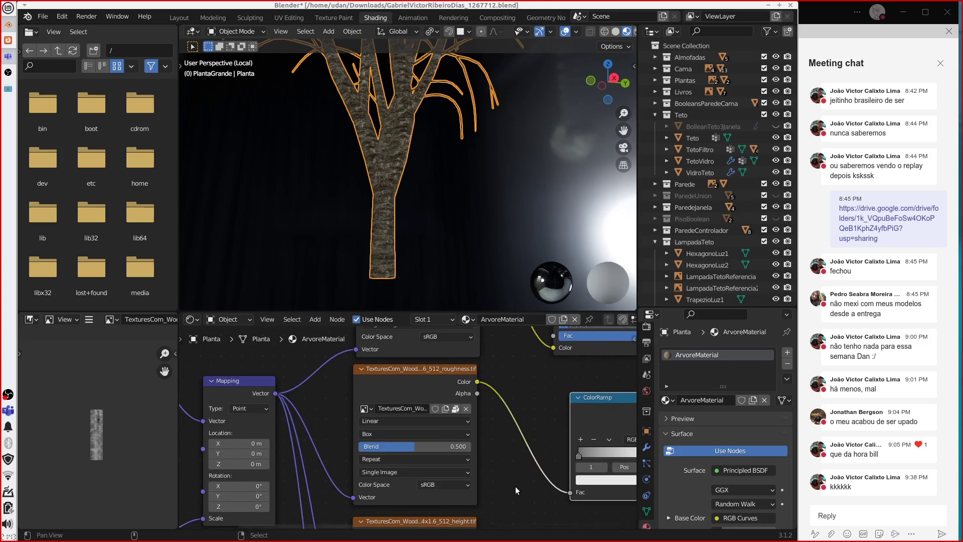
Step: Set the box-projection Blend of both the height and the normal image textures to 0.5
middle_click_drag(515, 486, 504, 378)
left_click(423, 496)
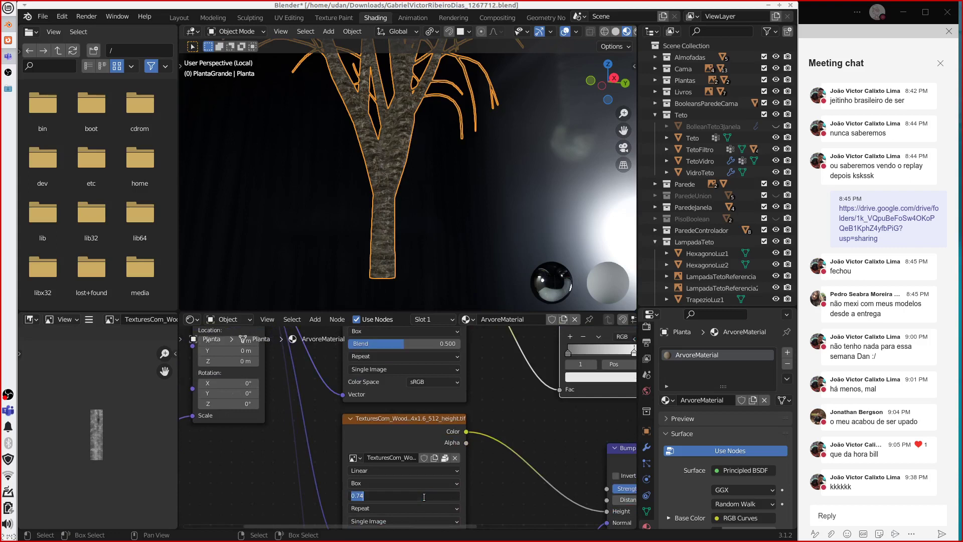
type("0.5")
key("Return")
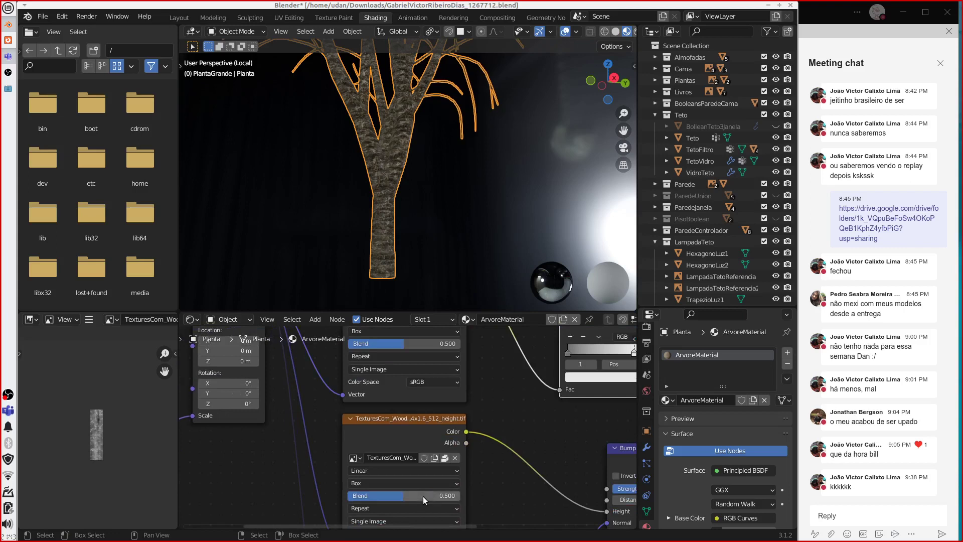
scroll(476, 484, "down", 6, "shift")
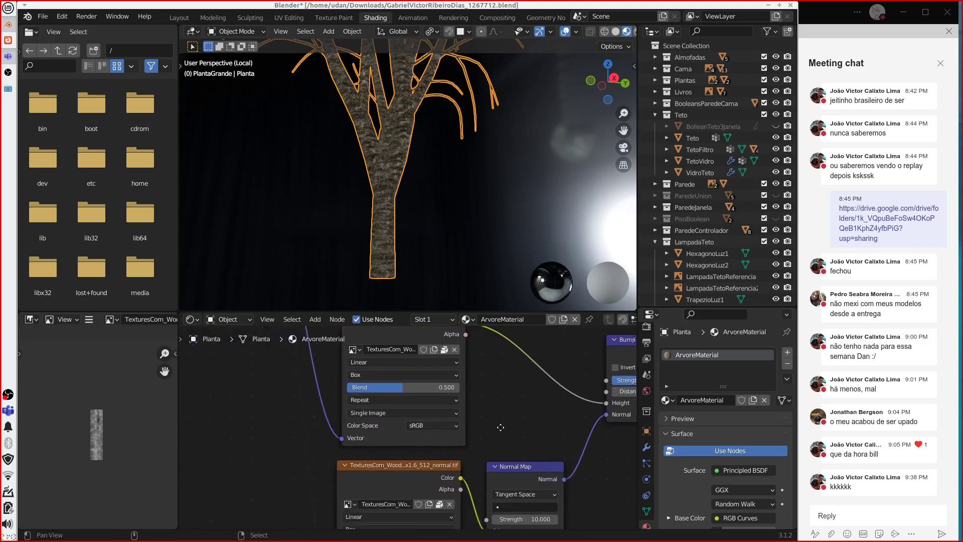
left_click(416, 476)
type("0")
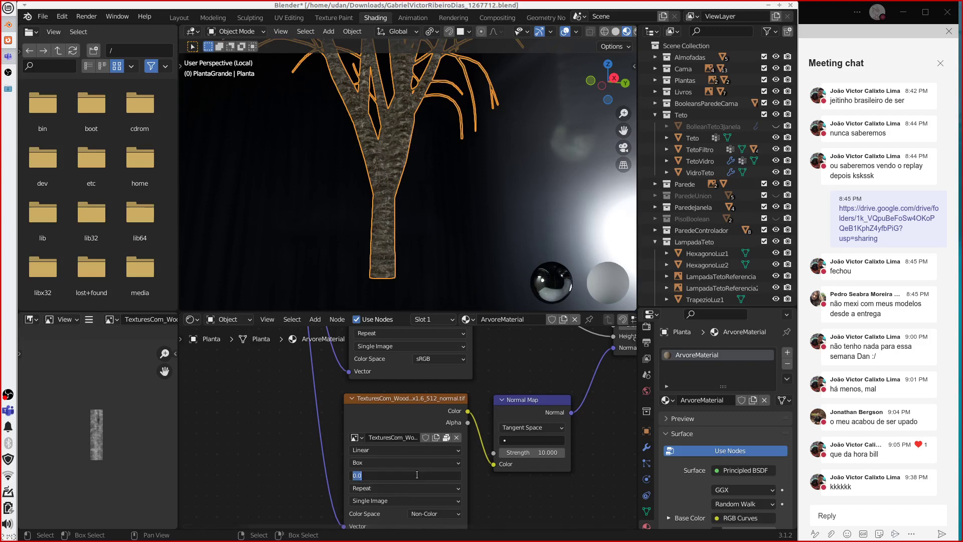
type(".5")
key("Return")
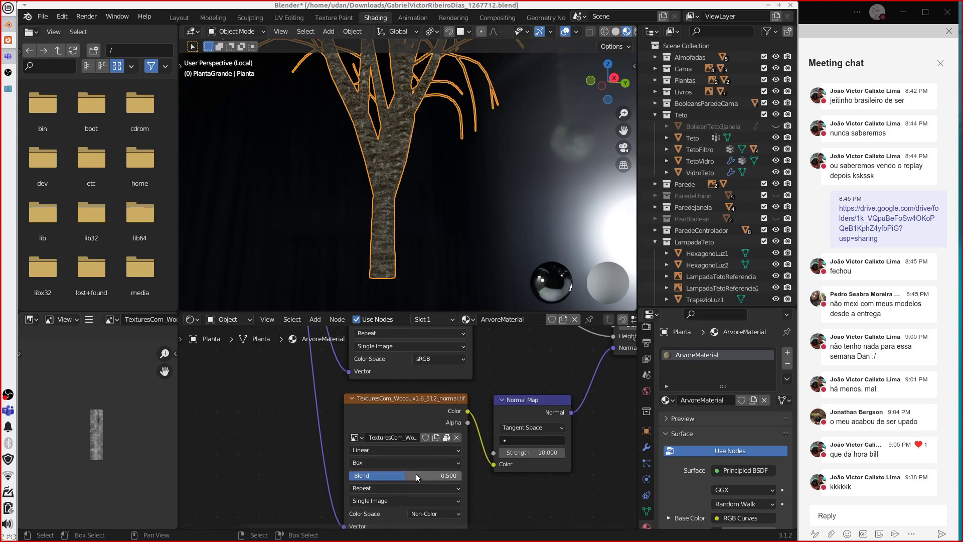
Step: Set the Value node driving the Mapping scale to 12 and check the bark tiling on the trunk
scroll(440, 195, "up", 5)
middle_click_drag(440, 195, 448, 248)
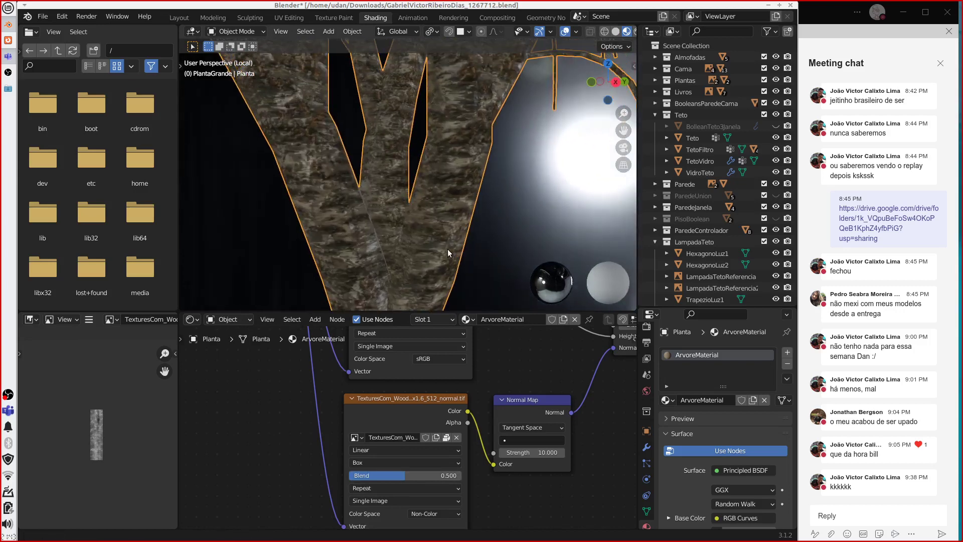
scroll(272, 431, "down", 1)
middle_click_drag(272, 431, 487, 516)
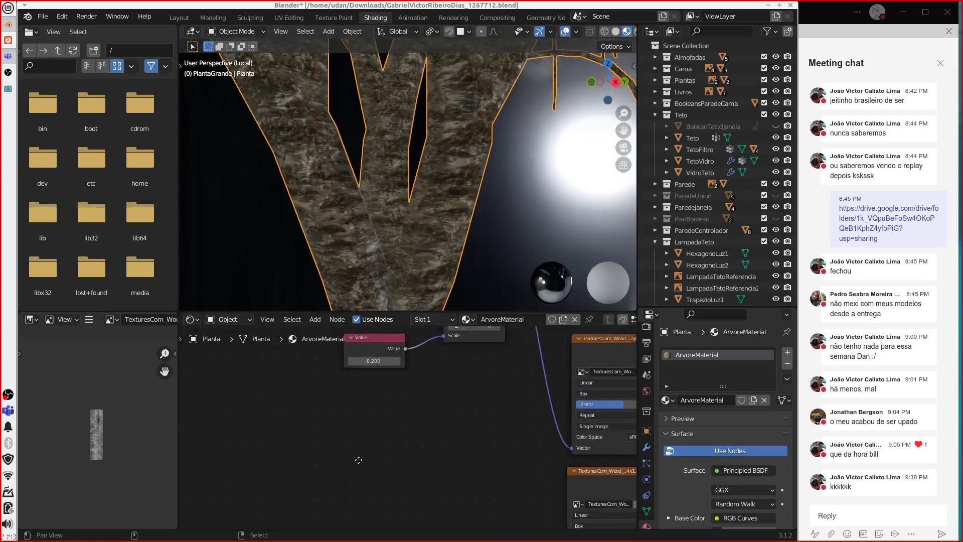
scroll(357, 438, "up", 2)
left_click_drag(354, 379, 250, 401)
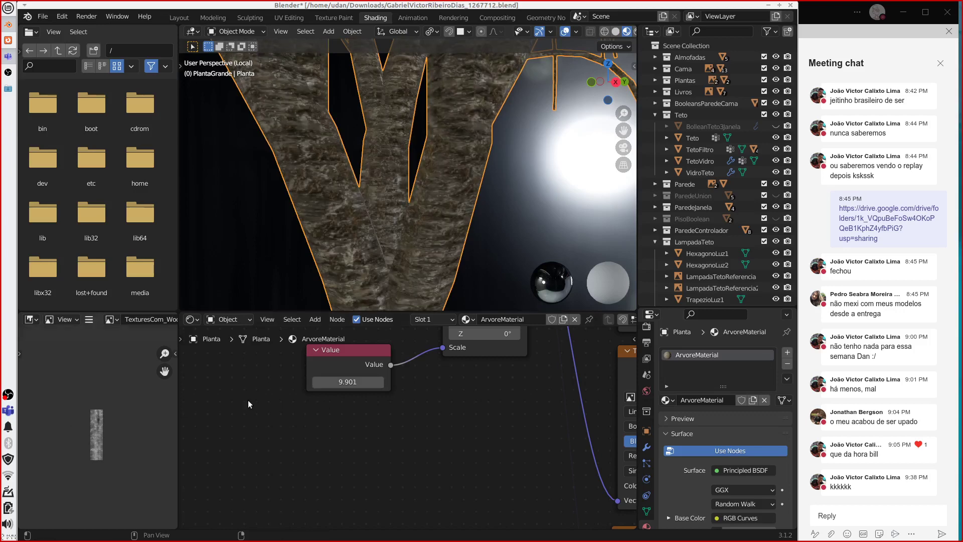
left_click(351, 383)
type("12")
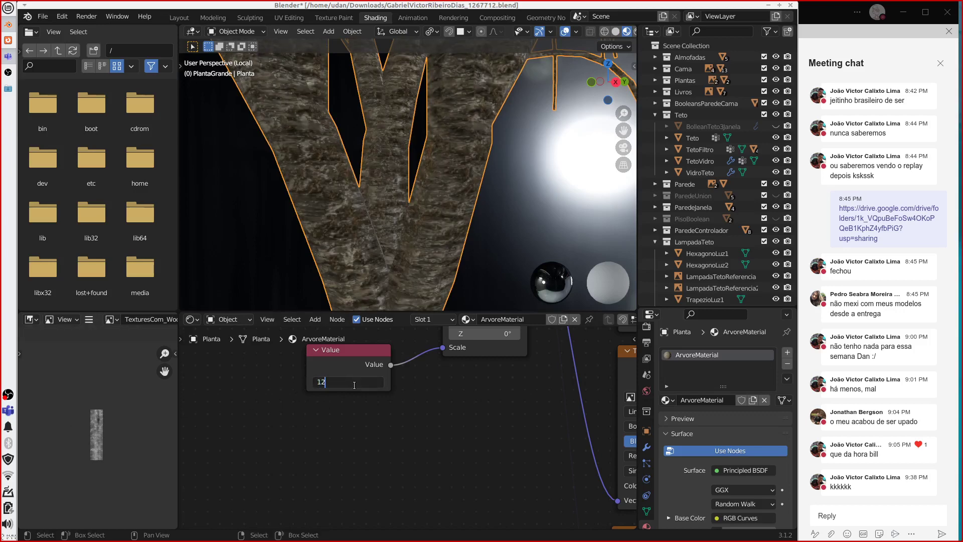
key("Return")
scroll(438, 112, "down", 3)
middle_click_drag(467, 140, 441, 197)
scroll(408, 177, "up", 5)
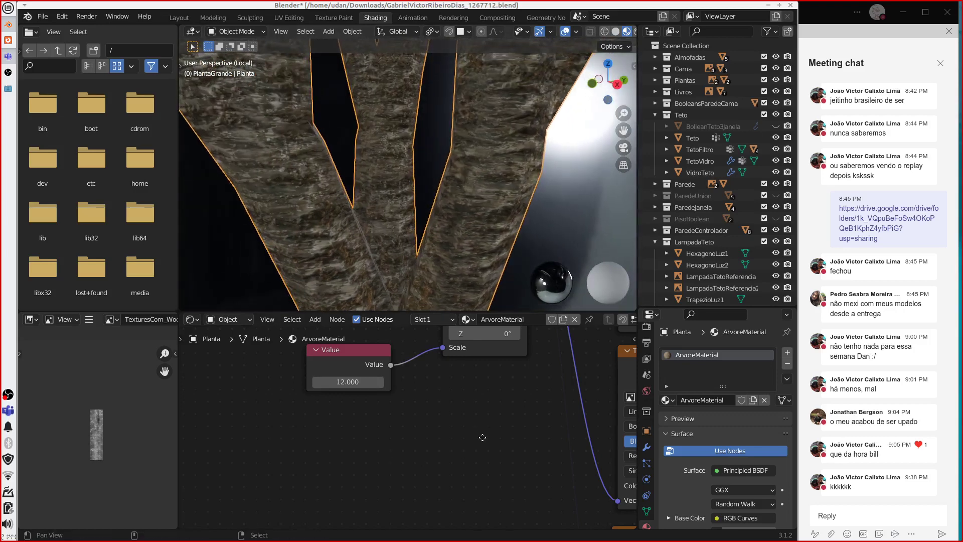
Step: Try a different Y rotation on the Mapping node and reset it to 0°
middle_click_drag(482, 438, 469, 526)
mouse_move(478, 423)
left_mouse_down()
mouse_move(486, 432)
mouse_move(138, 423)
mouse_move(496, 429)
left_mouse_up()
left_click(495, 426)
type("0")
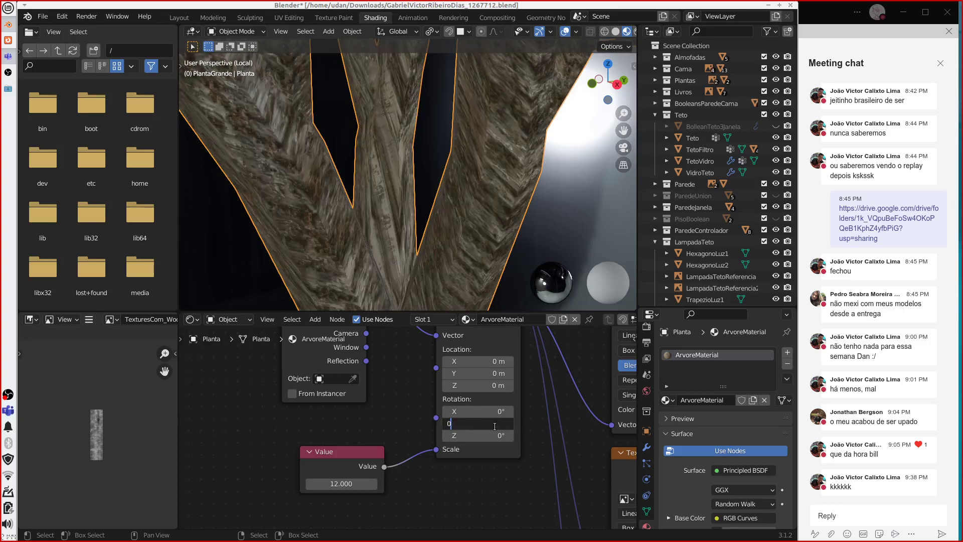
key("Return")
Step: Raise the Blend of the roughness image texture to 1.000 and the albedo image texture's Blend to its maximum
scroll(438, 272, "down", 2)
scroll(439, 272, "up", 4)
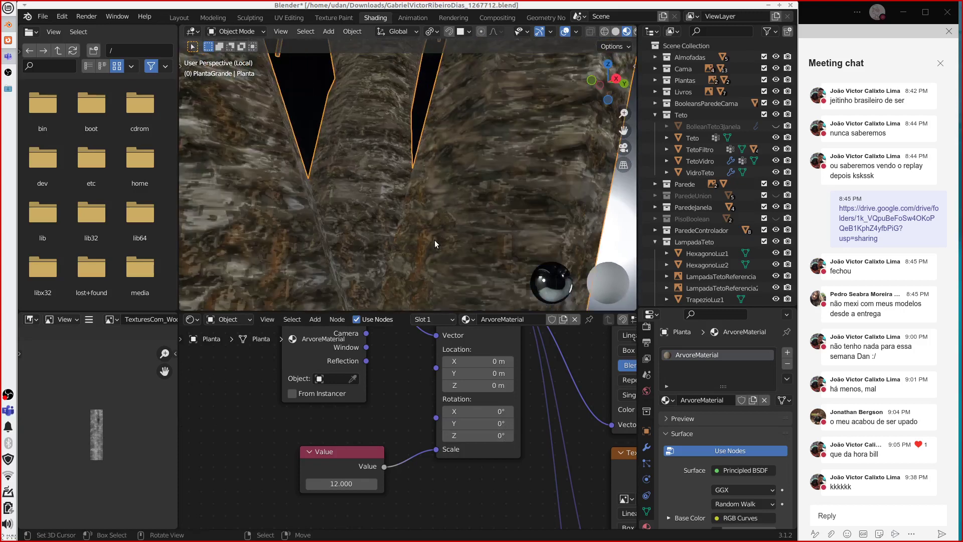
mouse_move(480, 251)
middle_mouse_down()
mouse_move(479, 236)
mouse_move(481, 254)
middle_mouse_up()
scroll(446, 176, "up", 3)
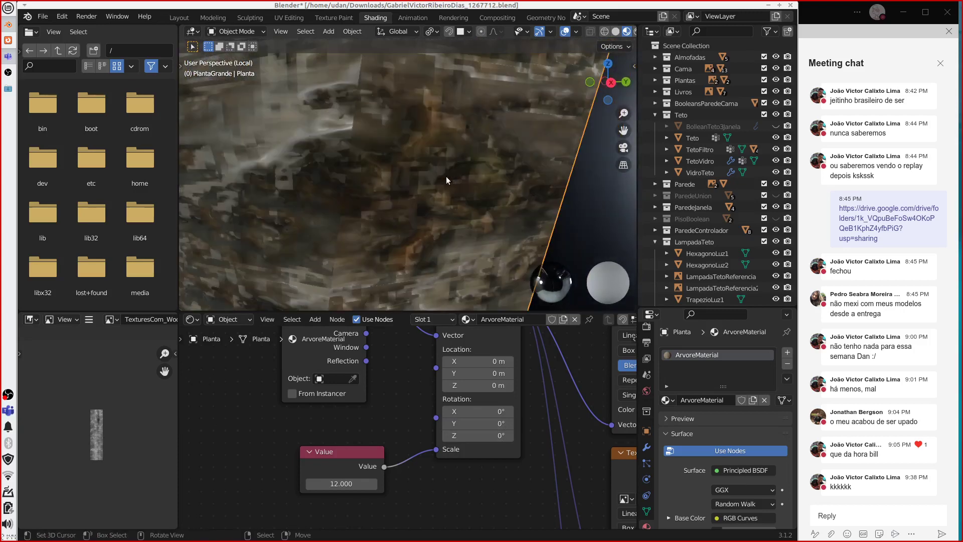
scroll(540, 482, "down", 1)
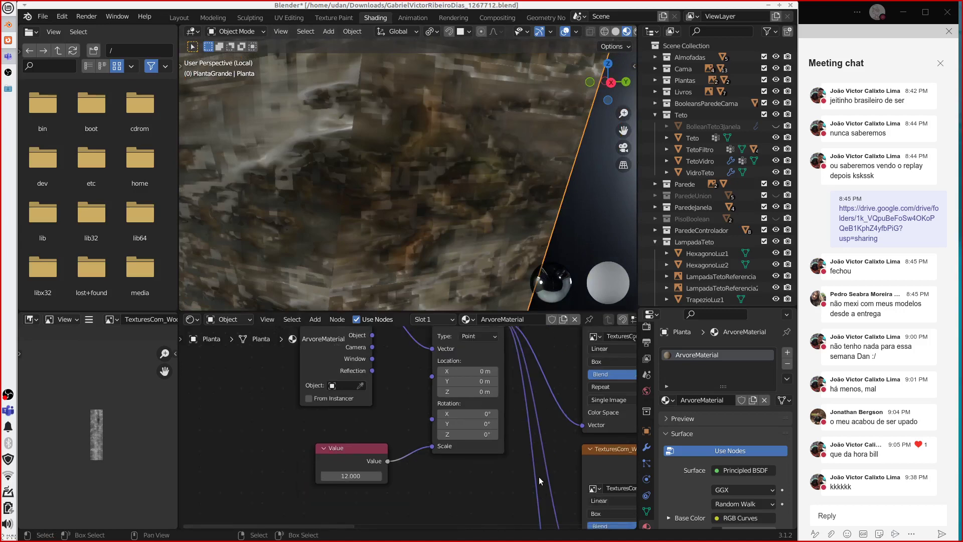
scroll(539, 477, "down", 2)
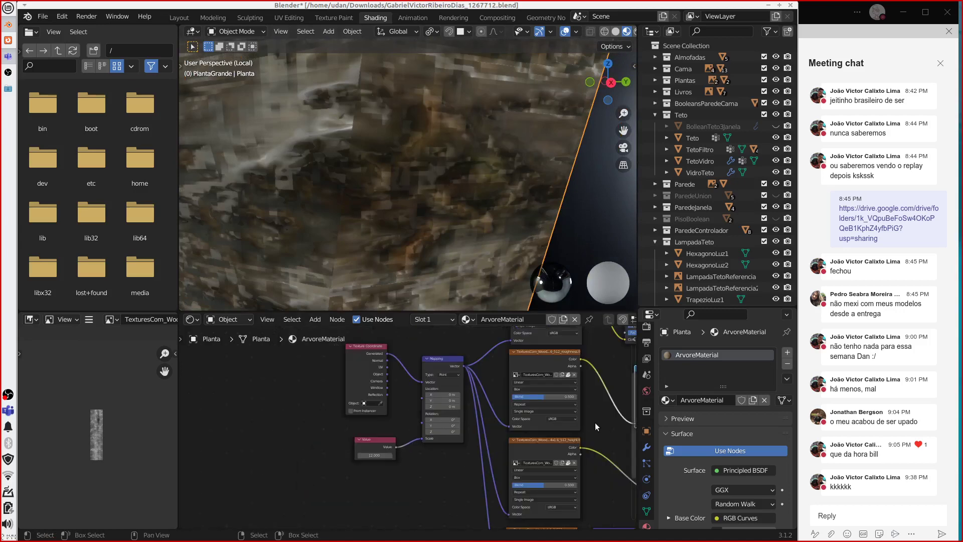
middle_click_drag(594, 422, 529, 460)
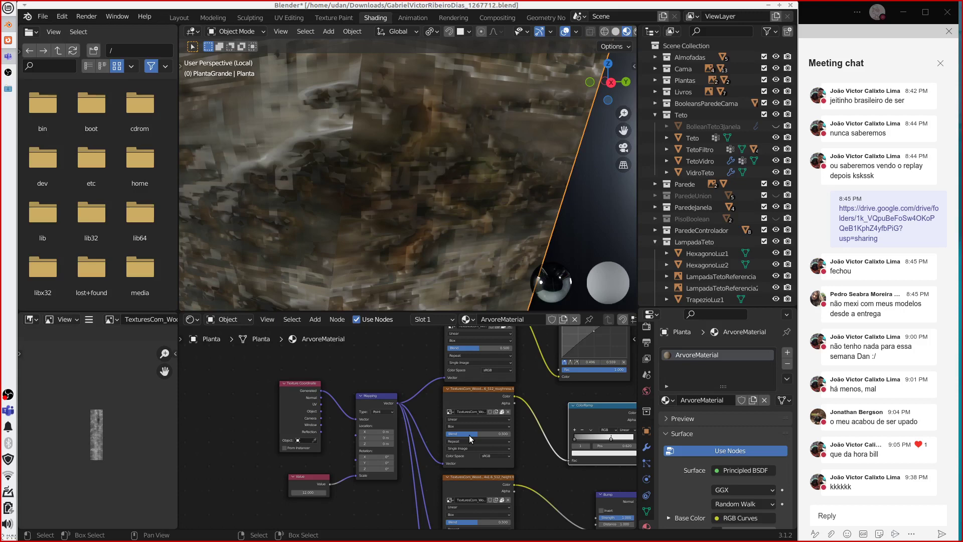
left_click_drag(468, 435, 544, 443)
left_click_drag(480, 353, 596, 374)
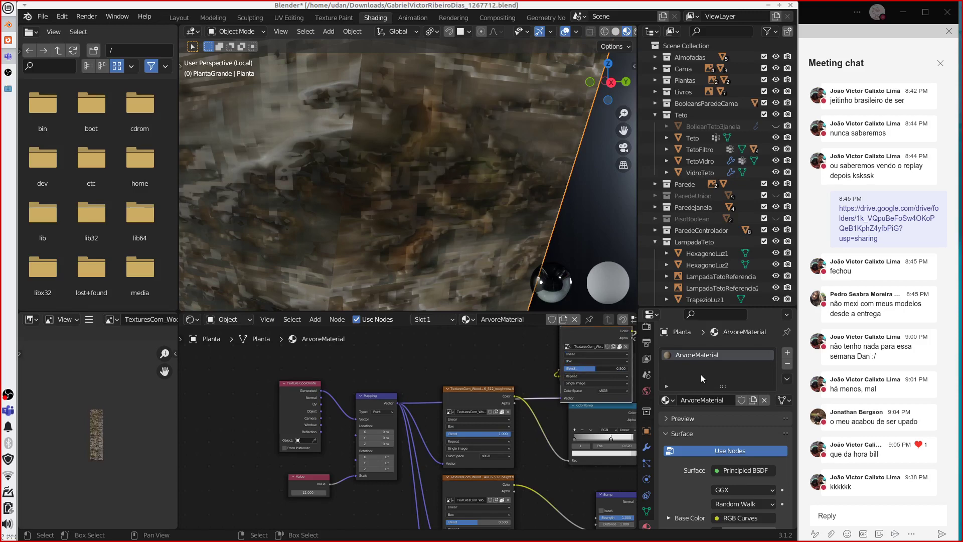
scroll(426, 338, "down", 2)
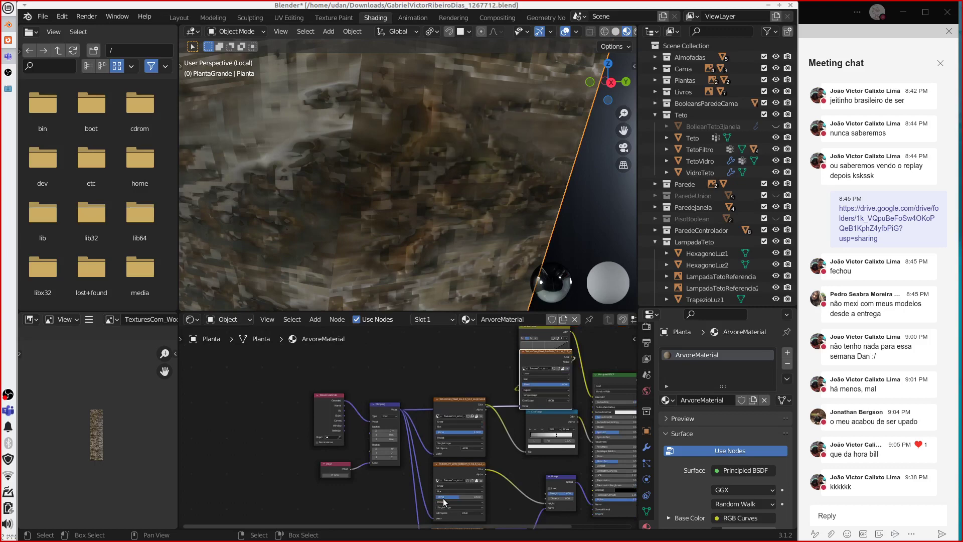
Step: Raise the Blend of the height and normal image textures to the maximum and check the bark up close and from afar
scroll(451, 491, "down", 4, "shift")
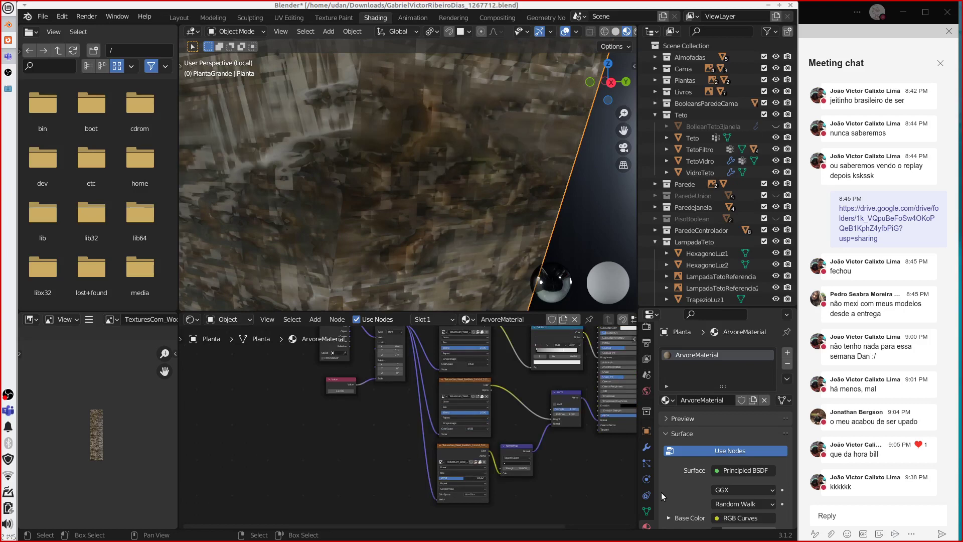
scroll(472, 221, "up", 2)
scroll(471, 221, "up", 3)
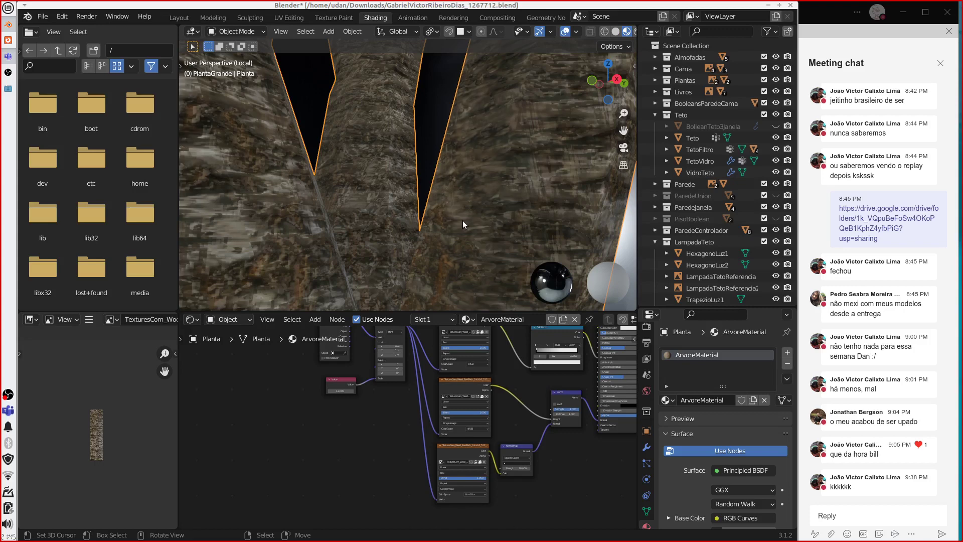
scroll(434, 213, "down", 10)
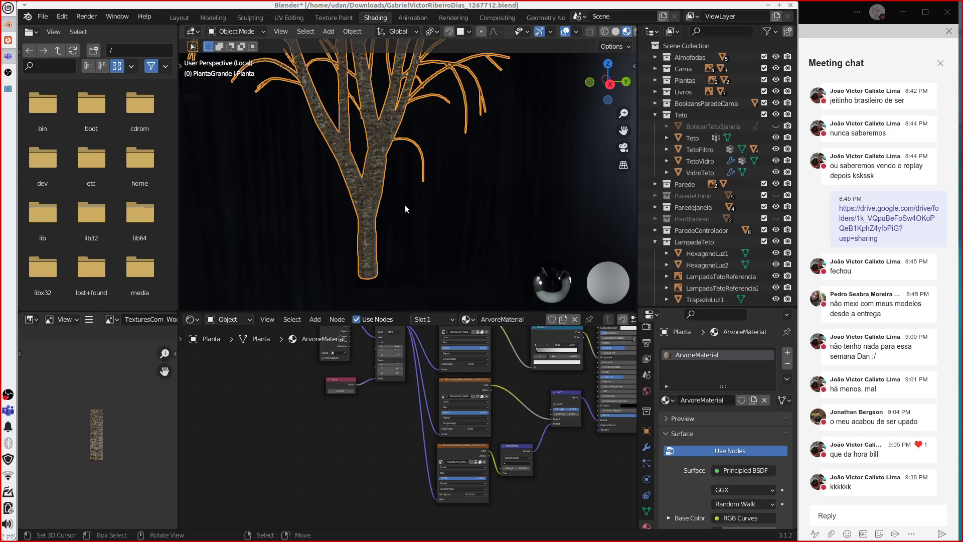
Step: Leave the plant's local view and open teto.blend from the Downloads folder
key("KP_Divide")
left_click(43, 16)
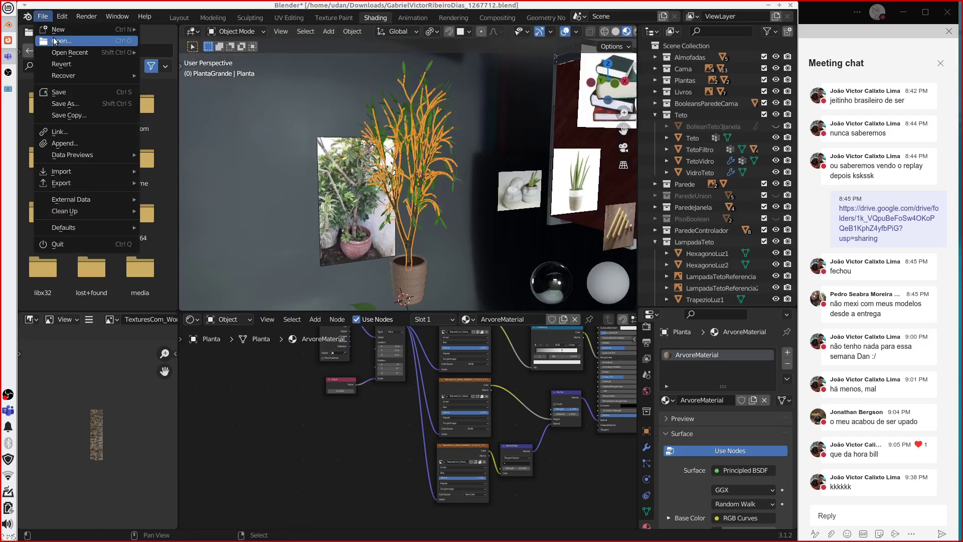
left_click(55, 41)
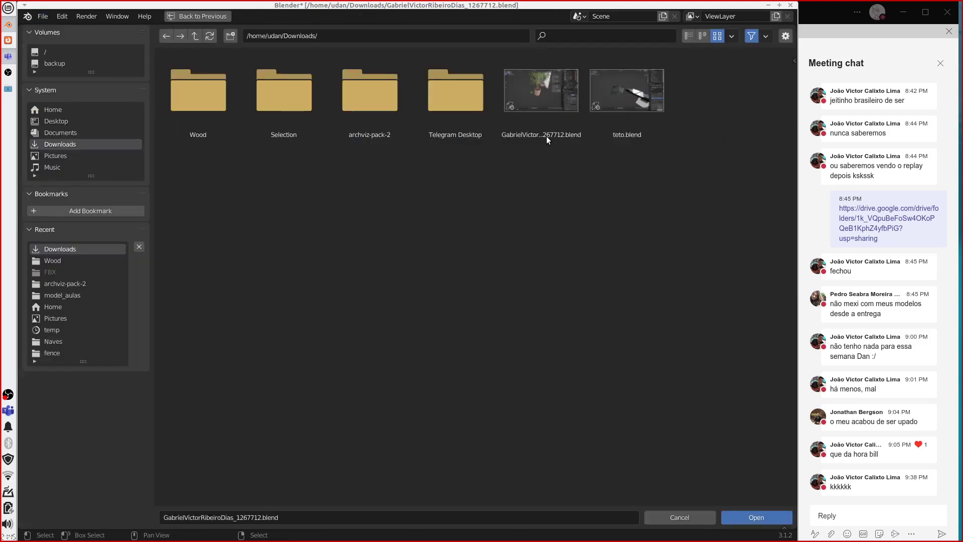
left_click(627, 93)
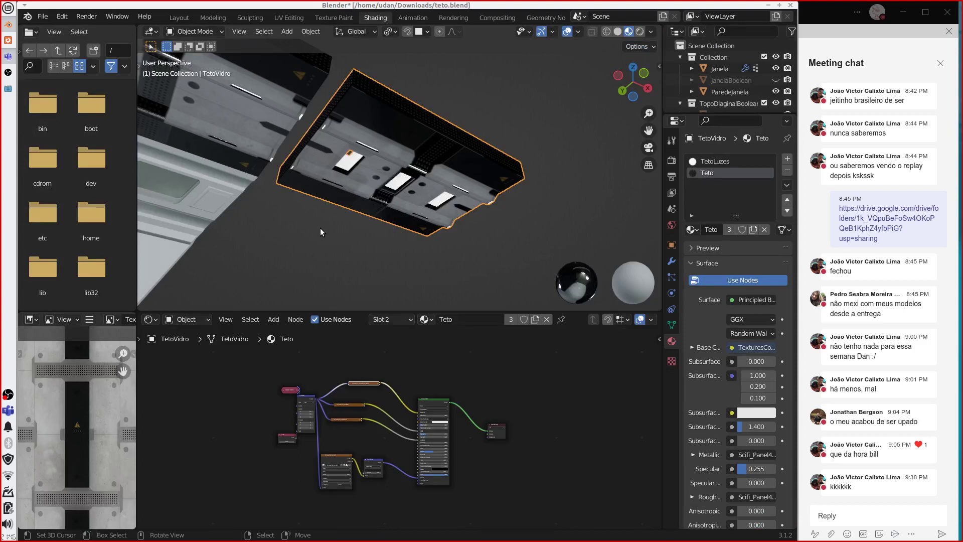
Step: Move the Texture Coordinate node away from the Mapping node and expand it to reveal its outputs
scroll(323, 357, "up", 5)
key("g")
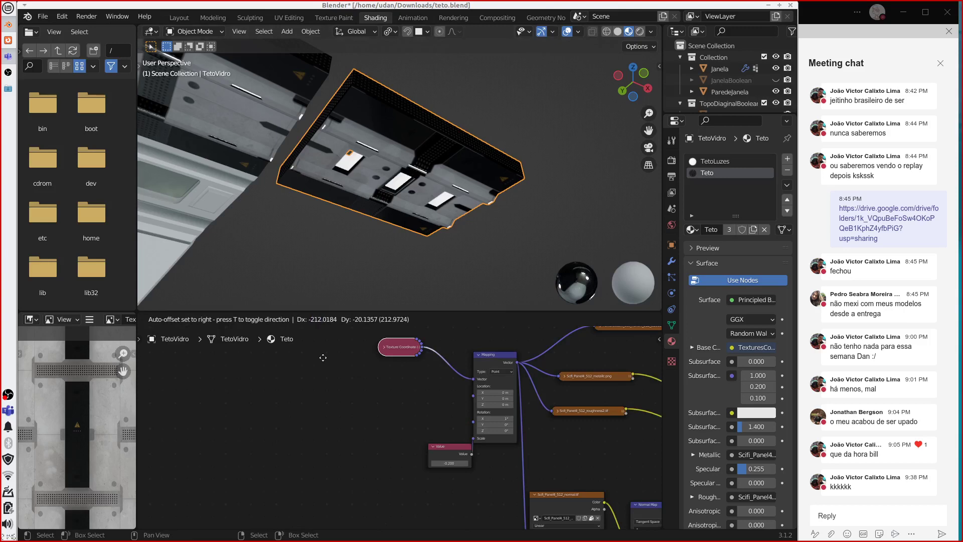
left_click(321, 352)
key("h")
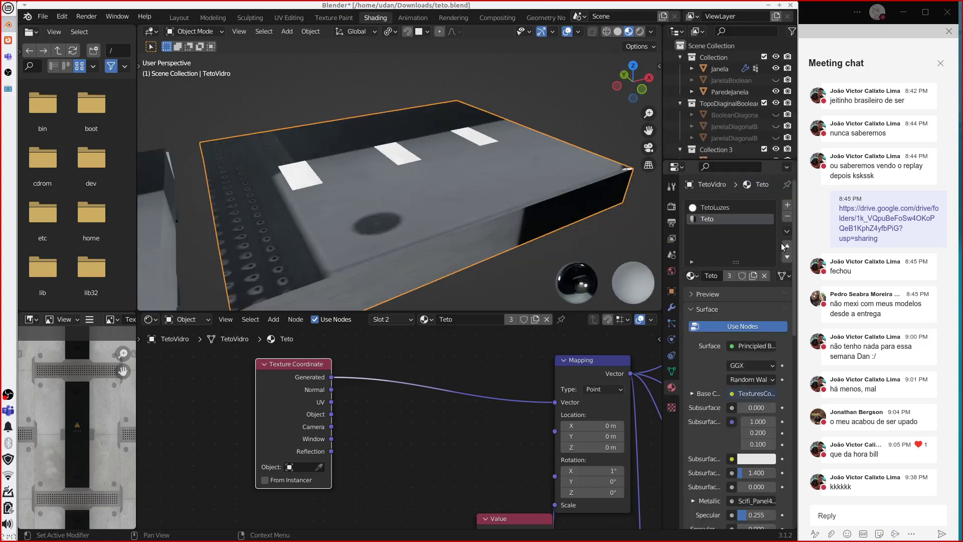
Step: Reorder TetoVidro's material slots so Teto comes before TetoLuzes, and inspect the ceiling from above and below
left_click(787, 247)
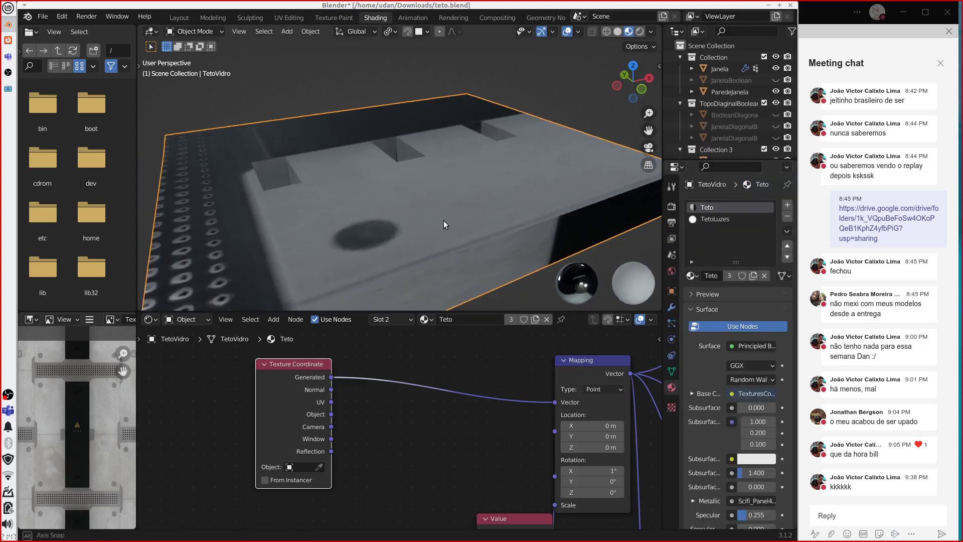
middle_click_drag(443, 220, 429, 151)
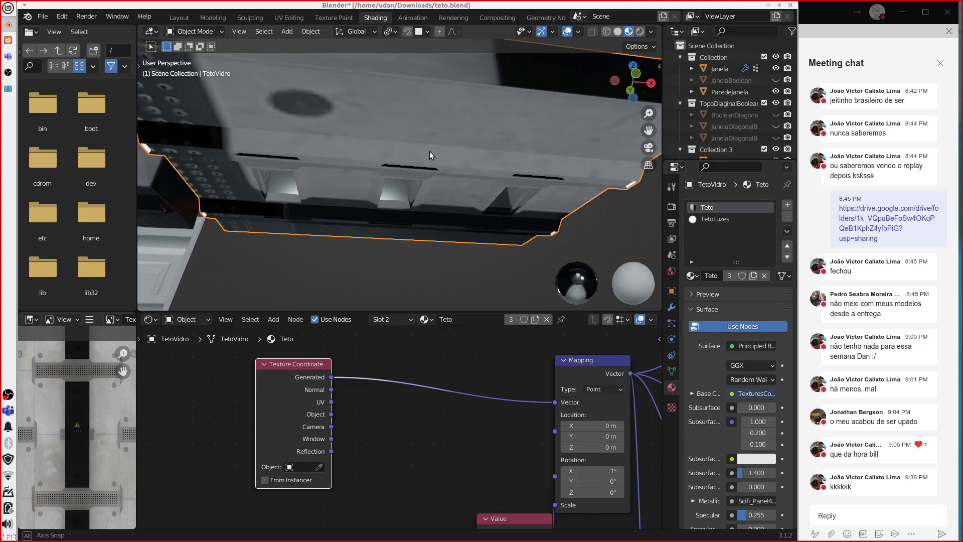
middle_click_drag(429, 151, 562, 191)
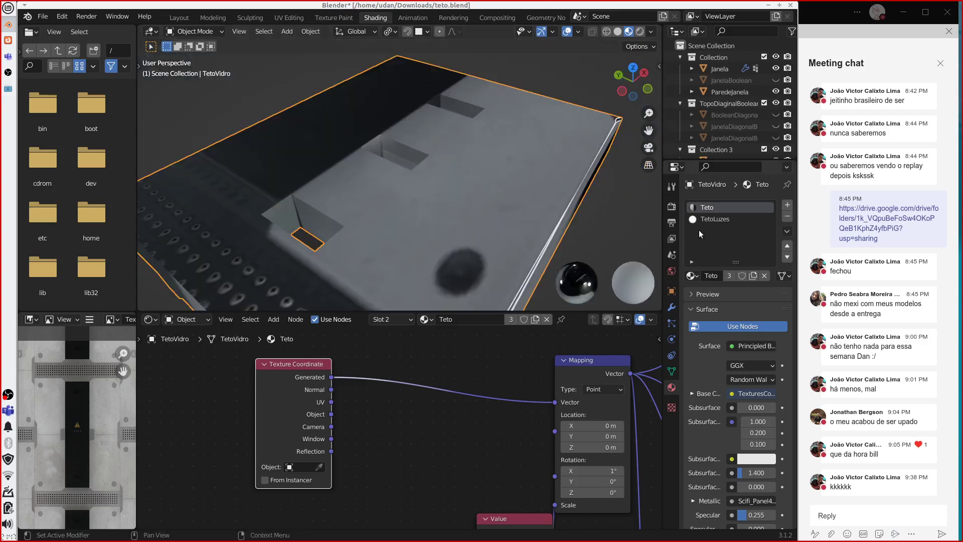
middle_click_drag(476, 231, 387, 226)
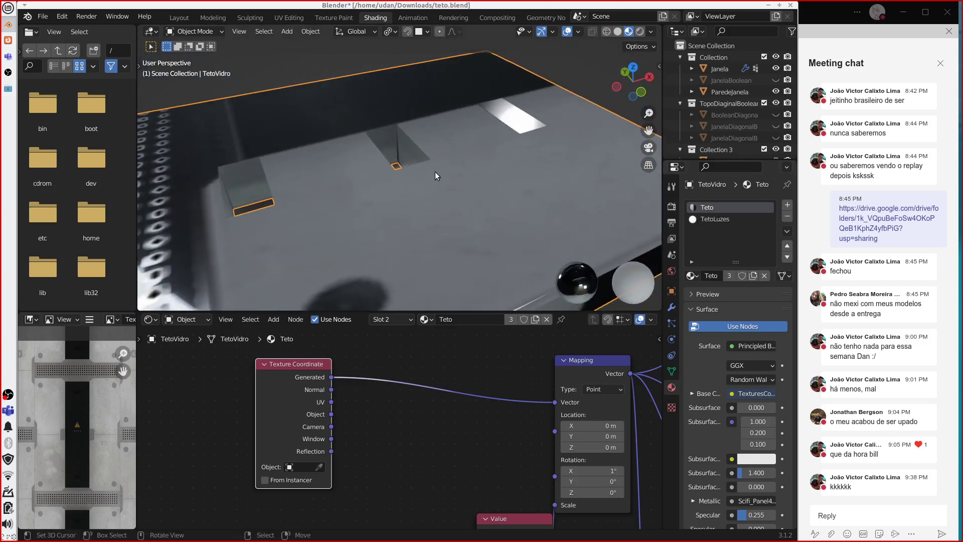
middle_click_drag(435, 171, 467, 65)
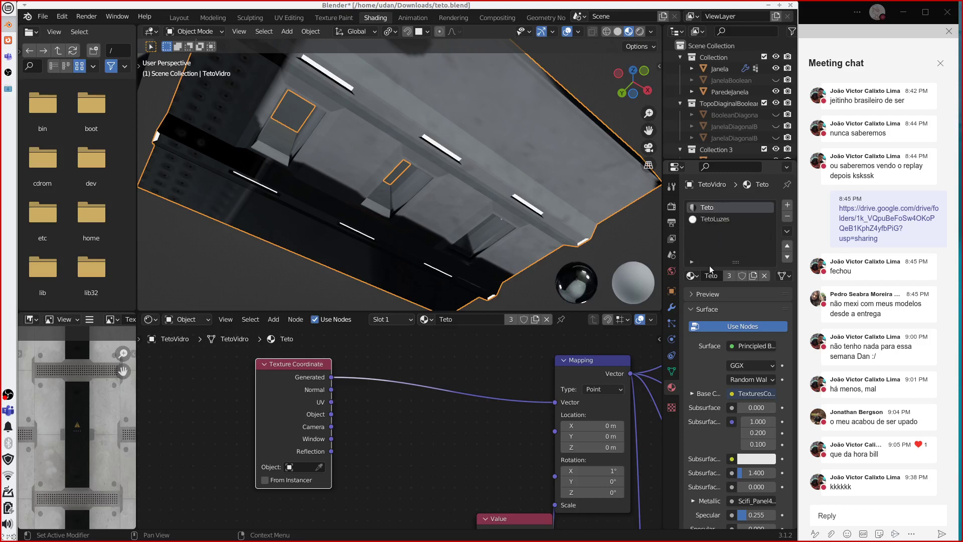
middle_click_drag(422, 187, 423, 264)
middle_click_drag(438, 232, 455, 248)
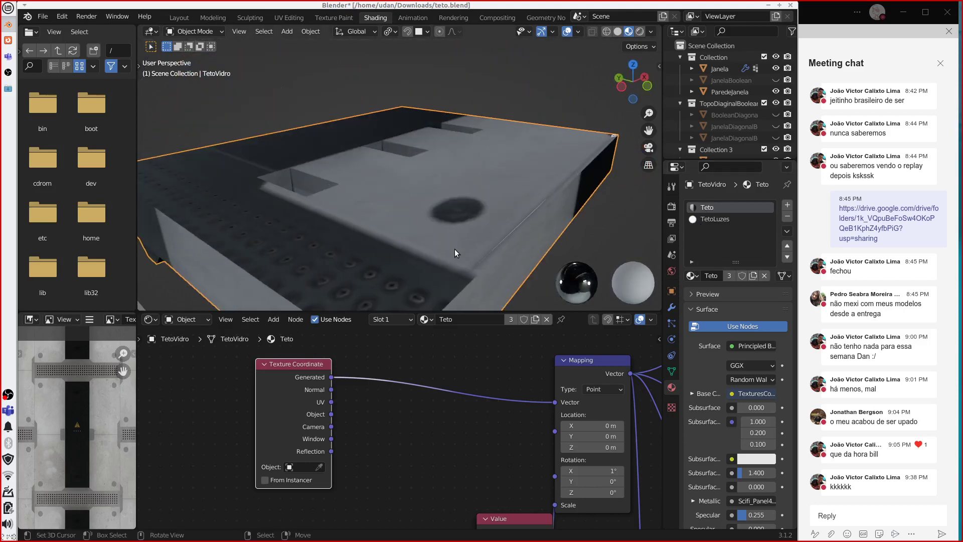
Step: Examine the solver options of TetoVidro's Boolean modifier
left_click(670, 309)
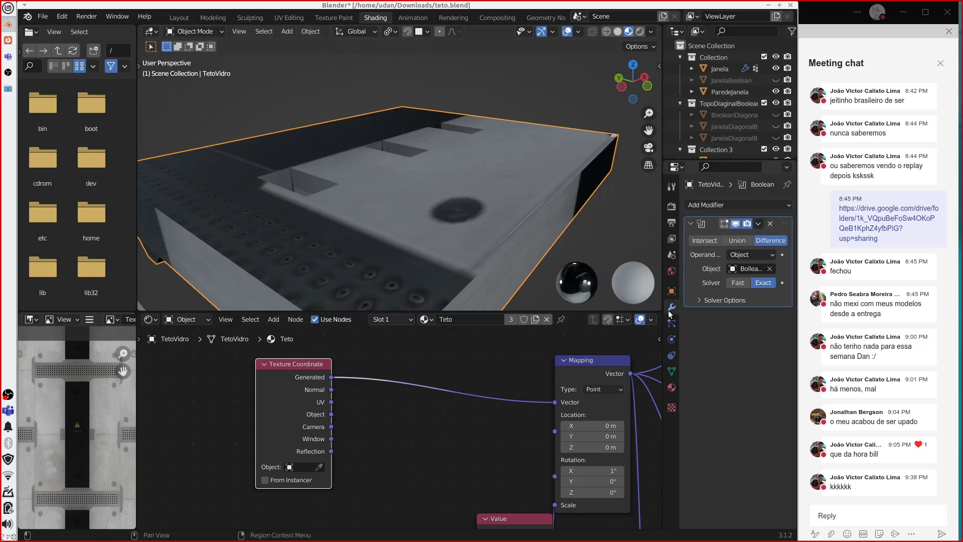
left_click(720, 301)
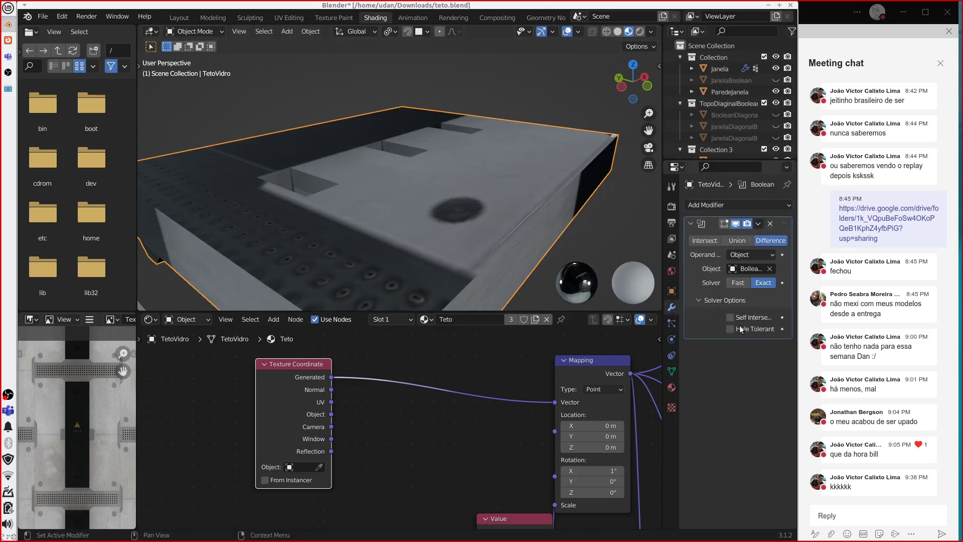
left_click(702, 301)
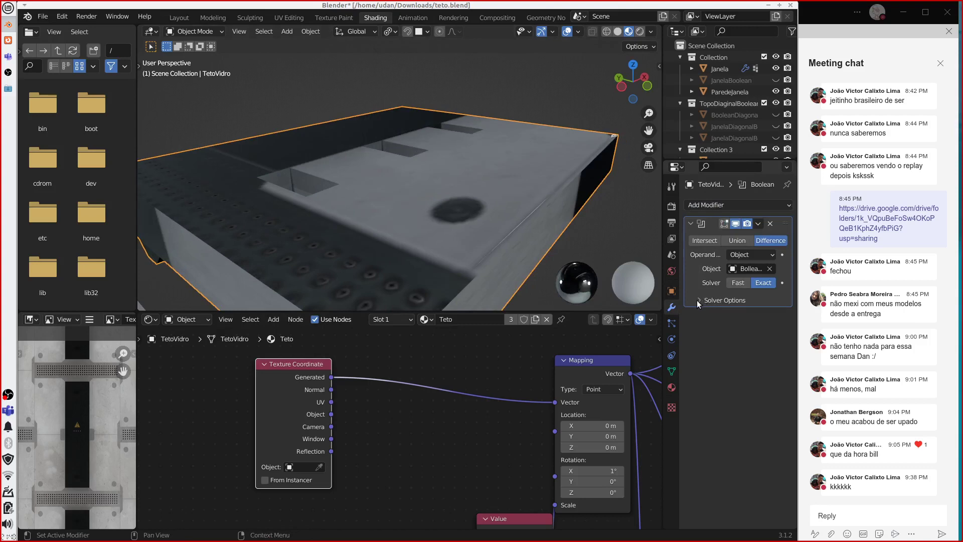
Step: Try a Solidify modifier on TetoVidro with a material offset of up to 2, return the offset to 0 and remove the modifier
left_click(721, 206)
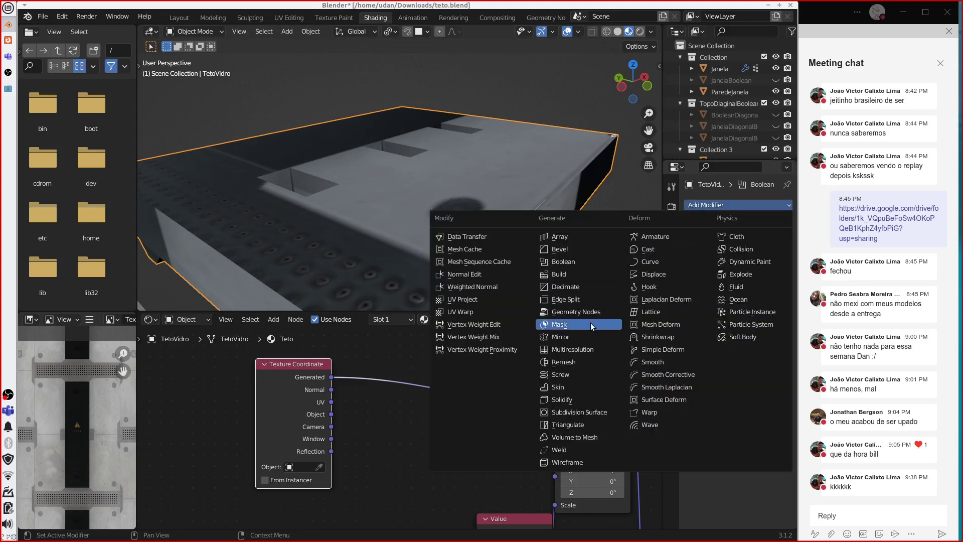
left_click(577, 400)
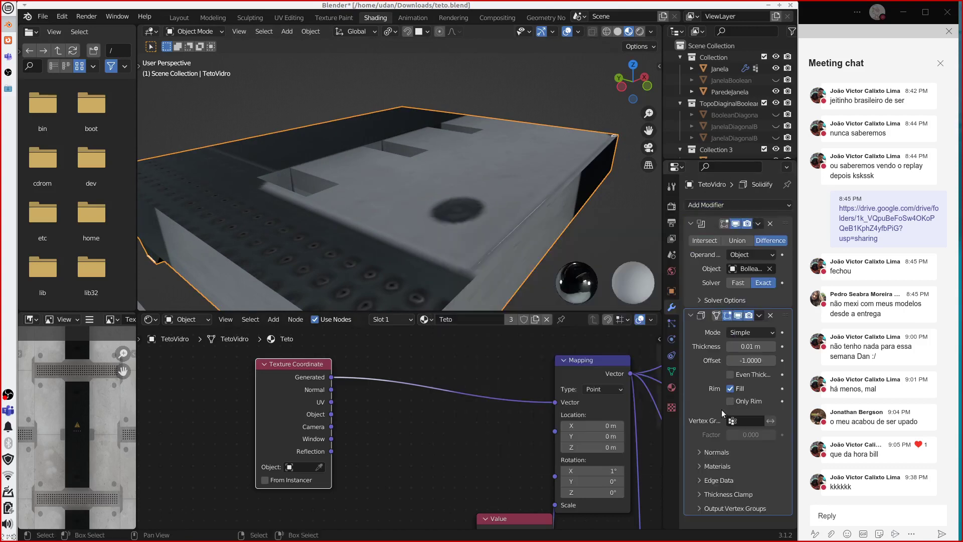
left_click(717, 466)
scroll(745, 467, "down", 1)
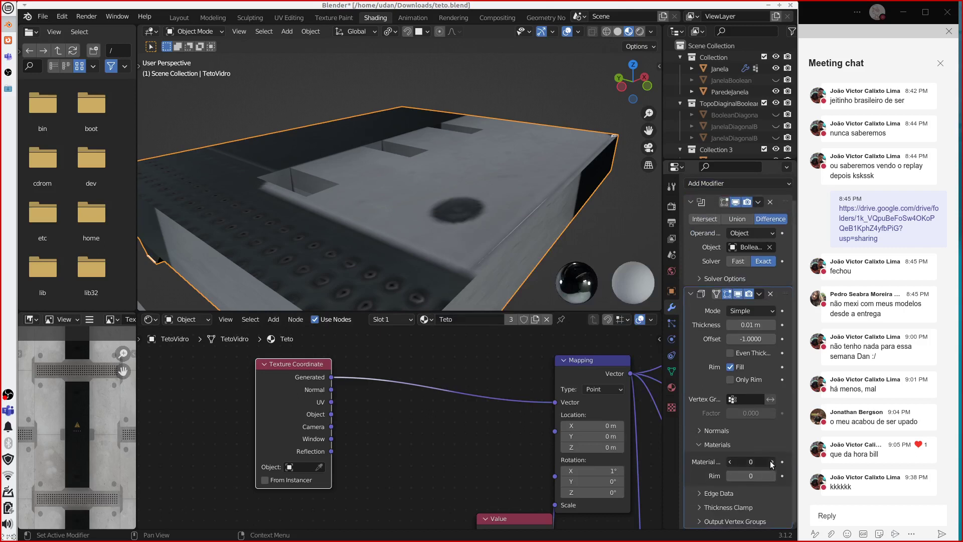
left_click(771, 462)
left_click(771, 464)
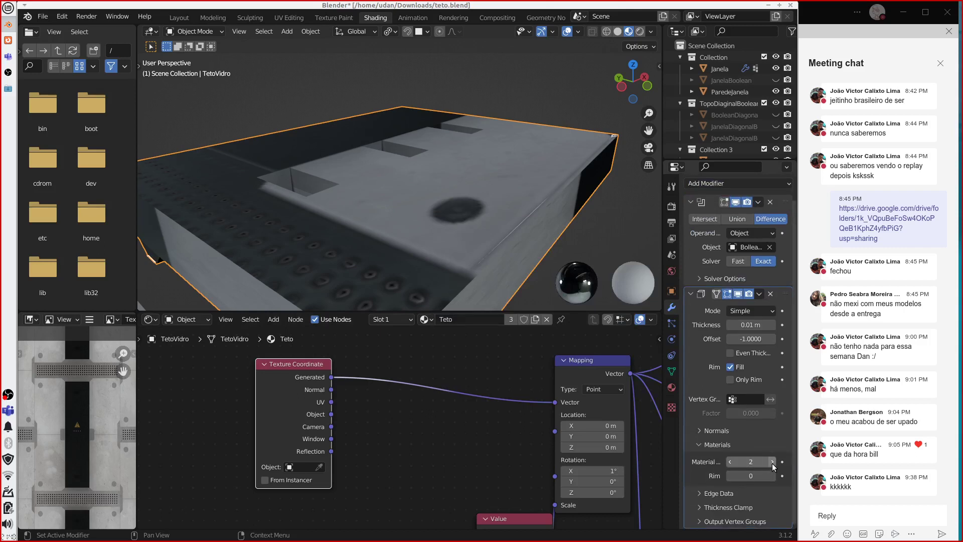
left_click(730, 463)
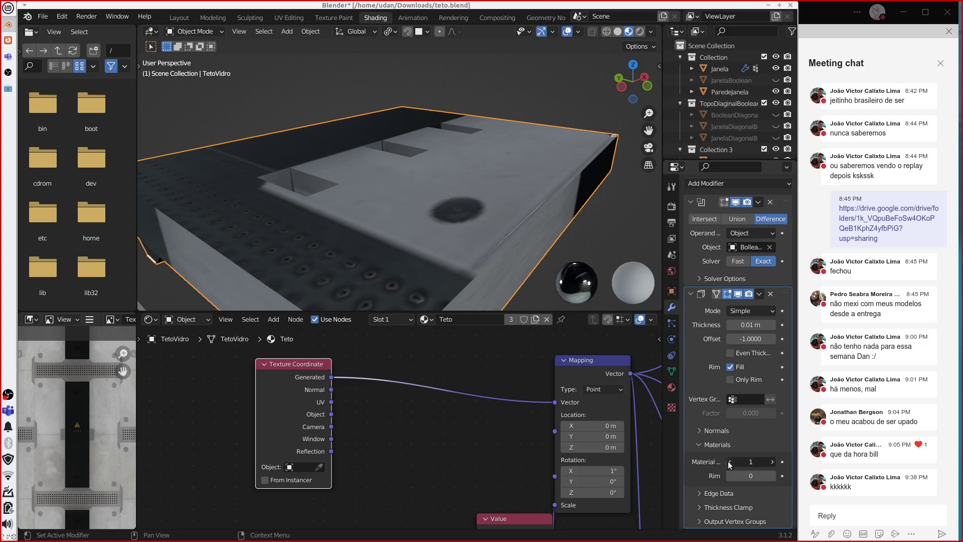
left_click(730, 463)
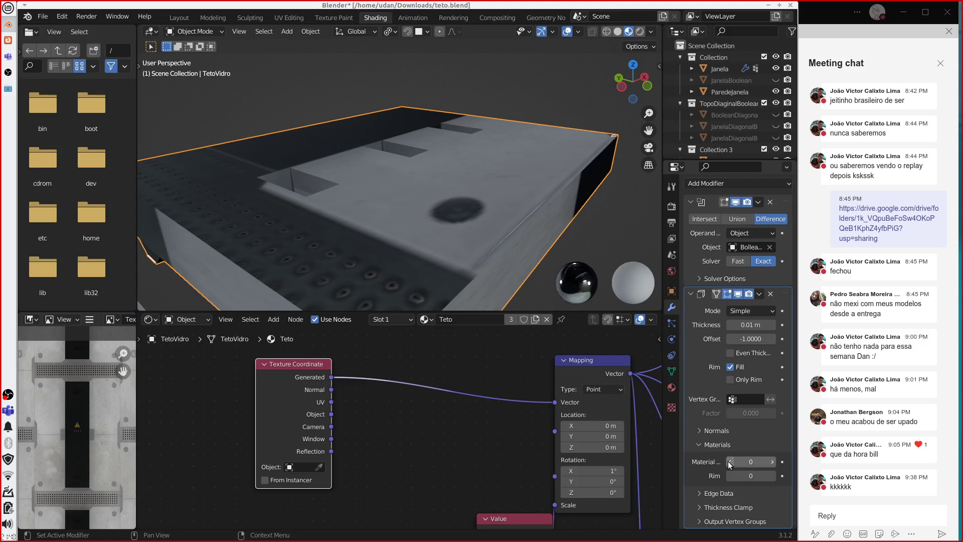
left_click(770, 294)
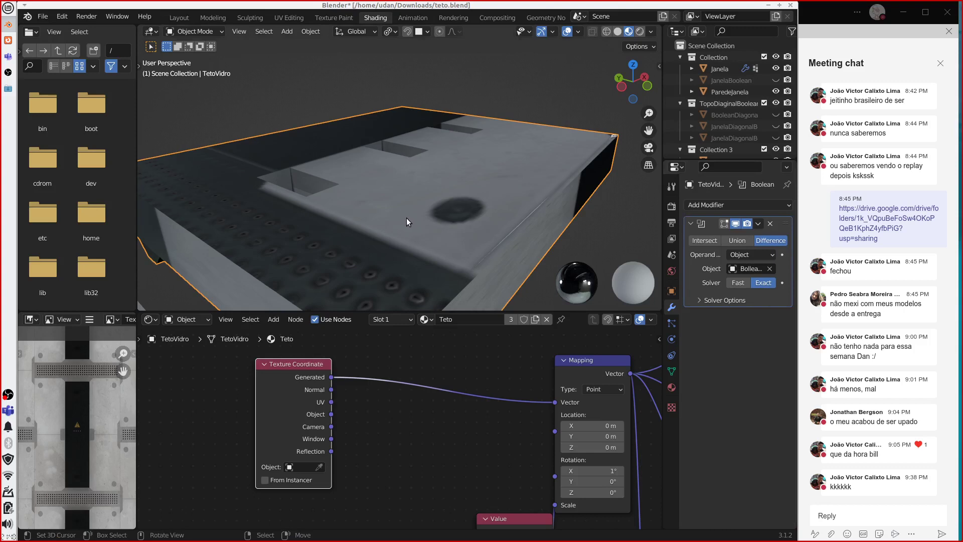
Step: Check the ceiling's side faces and close the Blender window holding teto.blend
mouse_move(412, 217)
middle_mouse_down()
mouse_move(410, 170)
mouse_move(504, 158)
mouse_move(462, 130)
mouse_move(416, 155)
mouse_move(406, 220)
middle_mouse_up()
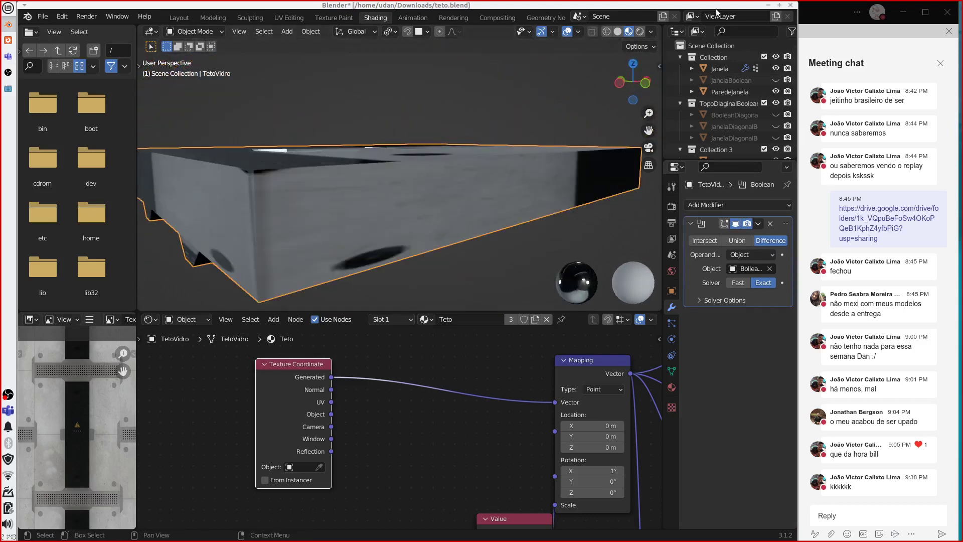
left_click(791, 7)
left_click(357, 294)
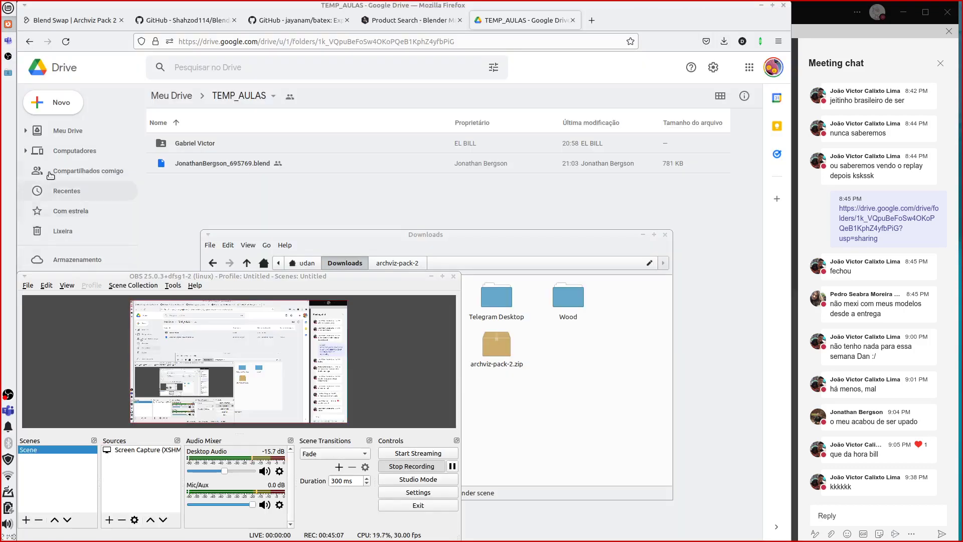
Step: Download the student's .blend file from the TEMP_AULAS folder in Google Drive
left_click(235, 167)
right_click(234, 166)
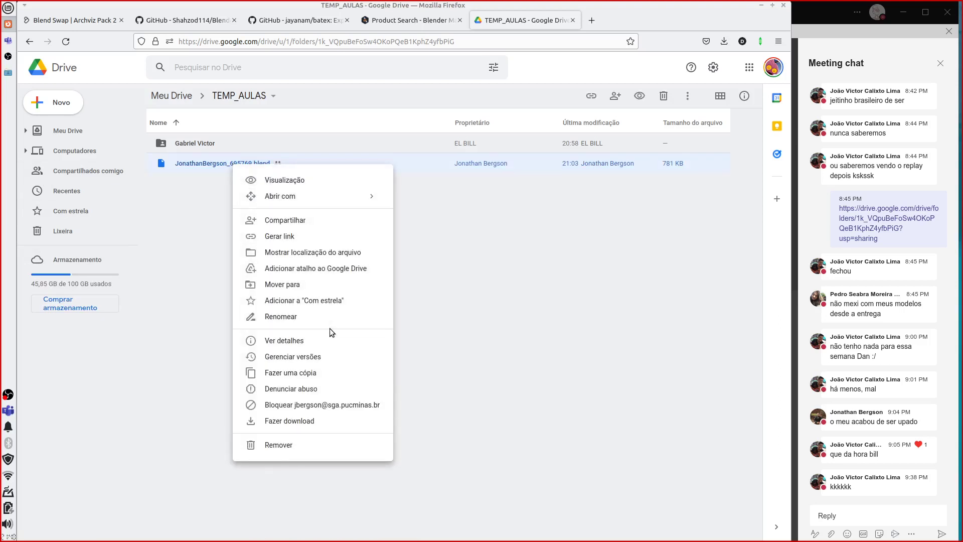
left_click(322, 421)
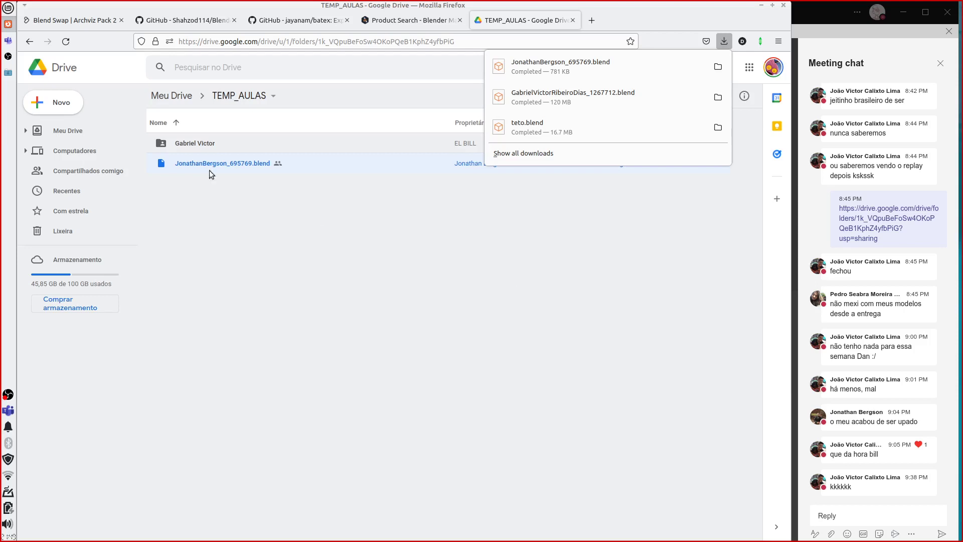
Step: Switch to the file manager and open the student's downloaded .blend file from Downloads in Blender
left_click(8, 70)
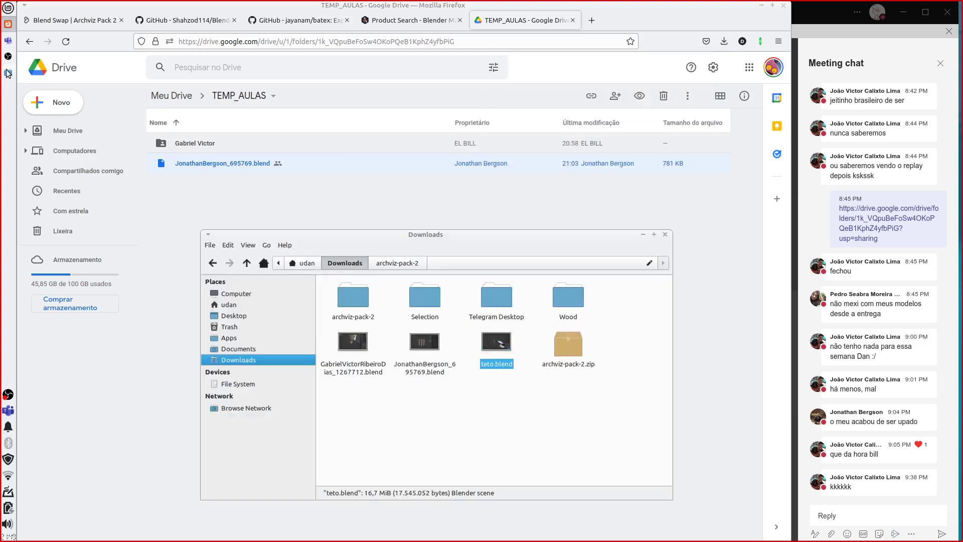
left_click(514, 411)
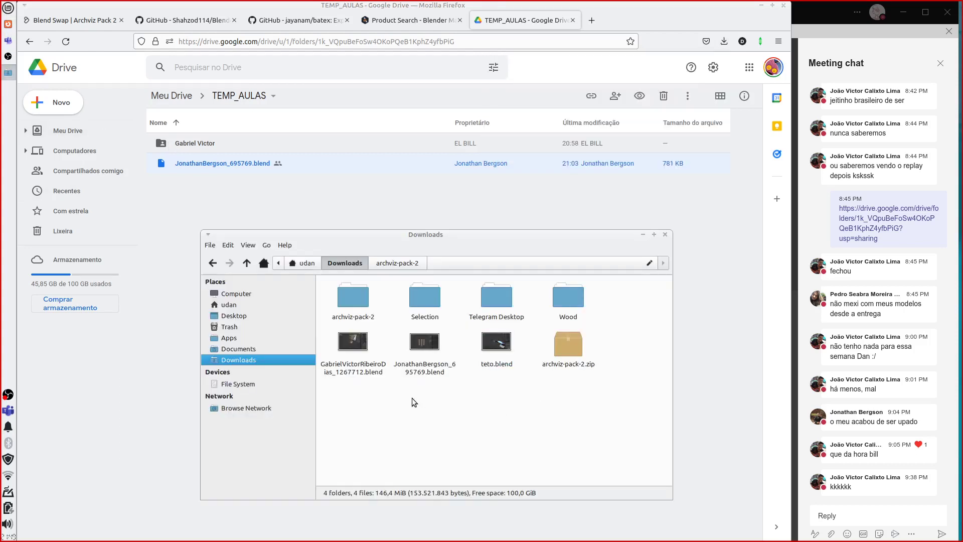
left_click(423, 368)
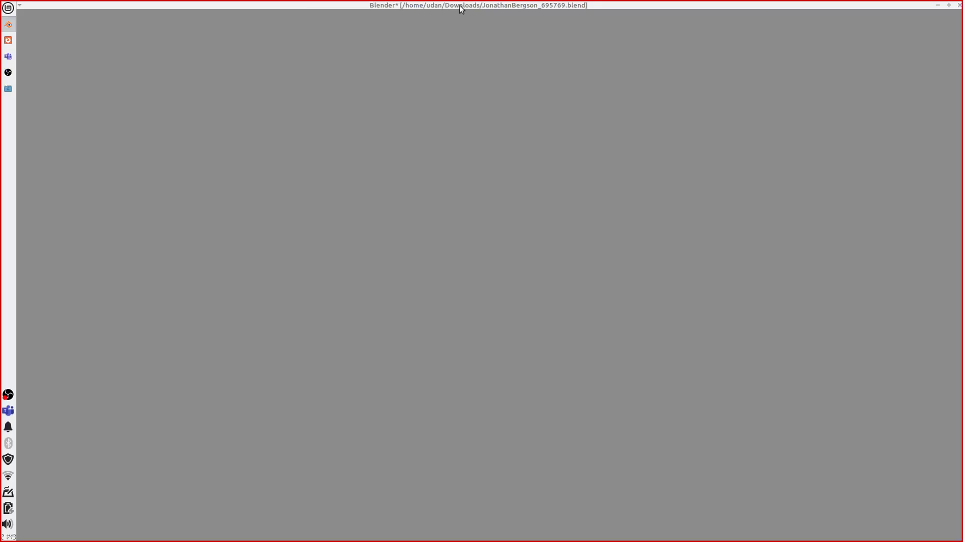
Step: Fit the Blender window into the space beside the meeting chat and save the student's file
left_click_drag(471, 9, 387, 82)
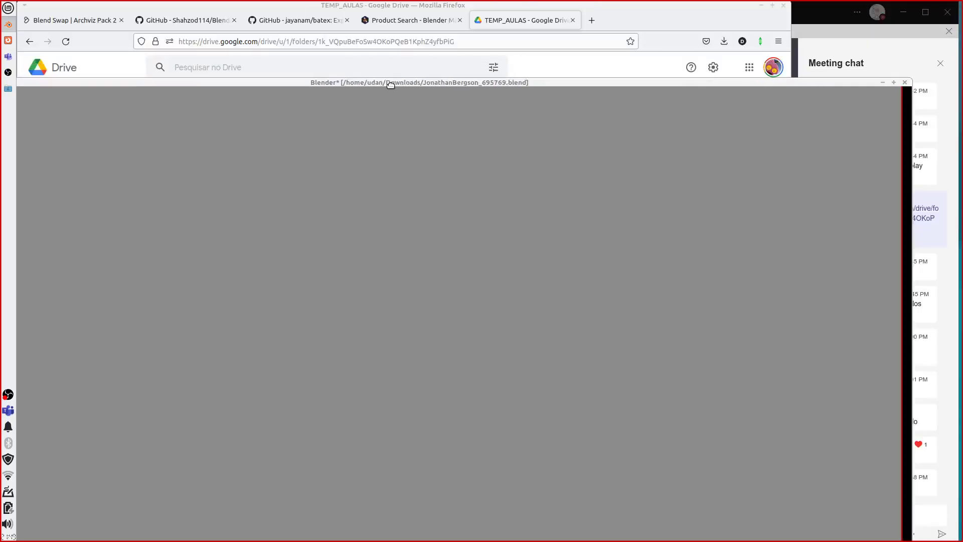
key("super+Left")
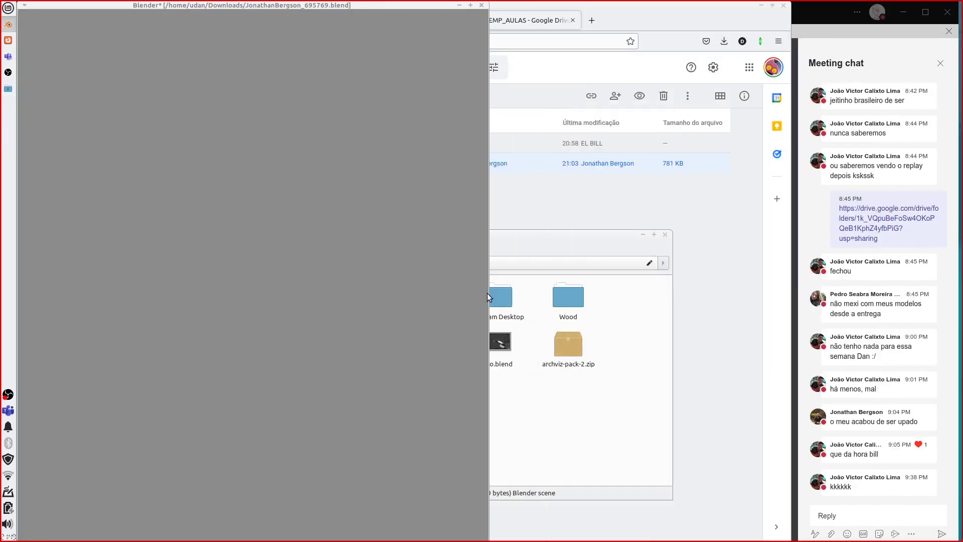
left_click_drag(489, 294, 793, 294)
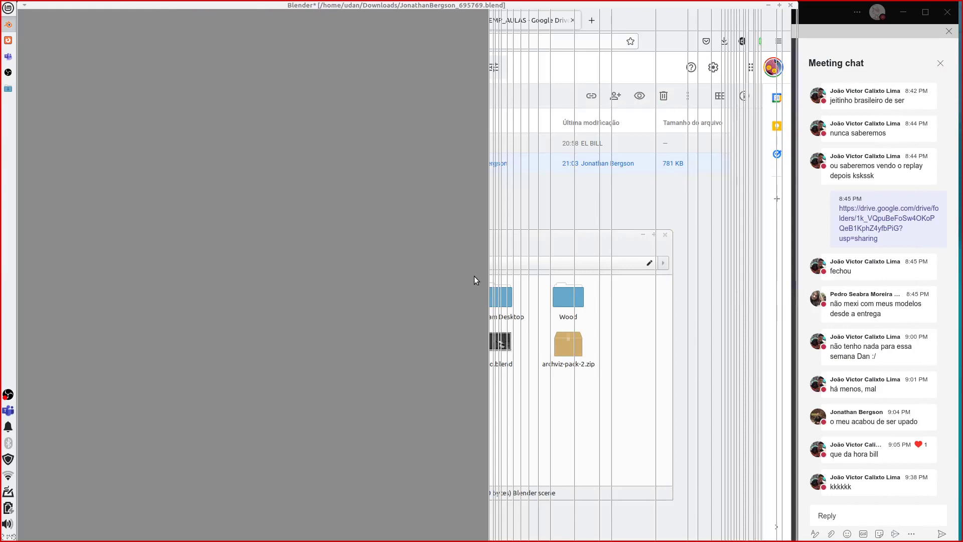
key("ctrl+s")
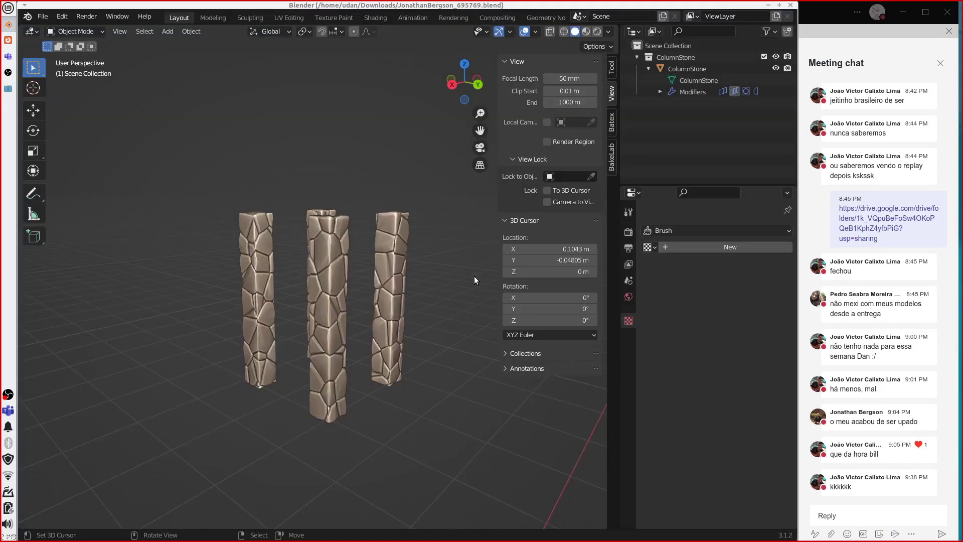
Step: Display the stone columns in Material Preview and switch to the Shading workspace
middle_click_drag(388, 267, 387, 246)
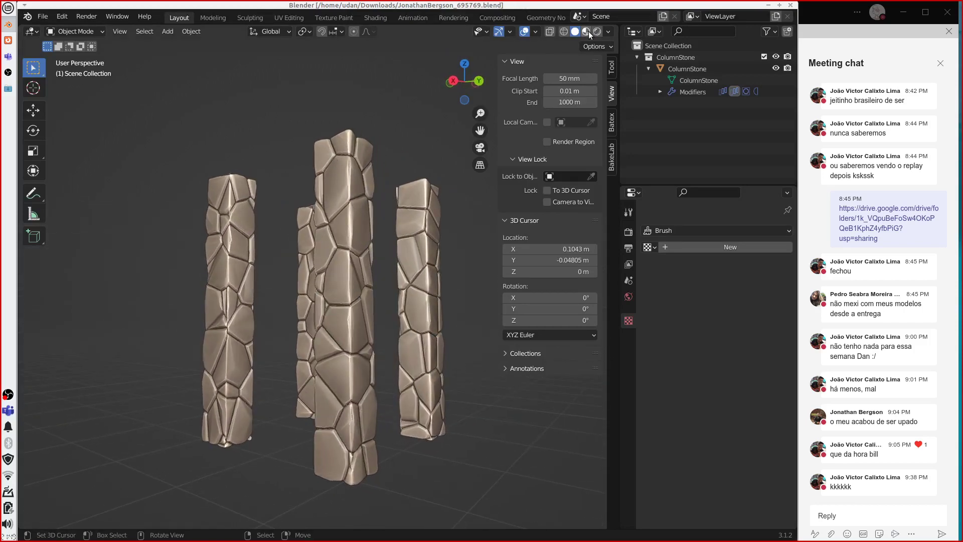
key("z")
key("2")
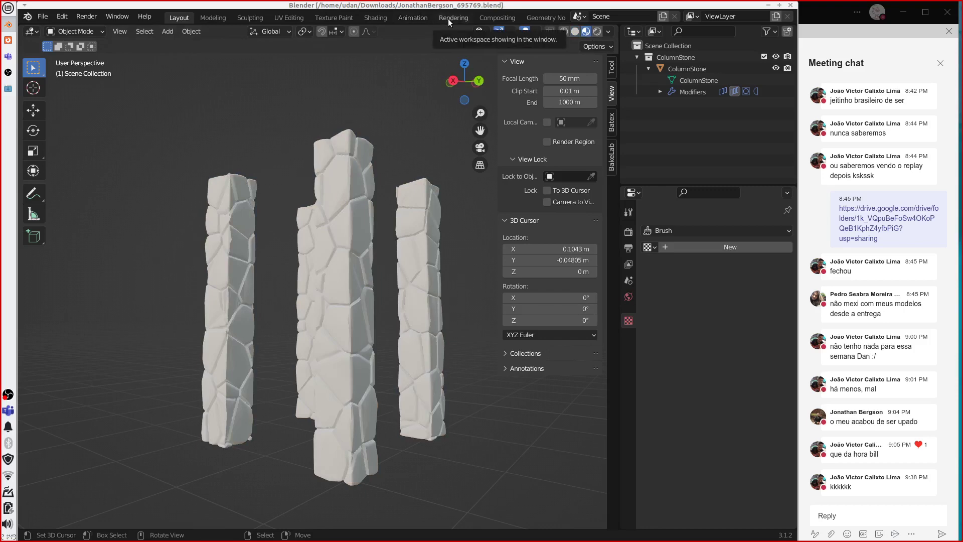
left_click(375, 18)
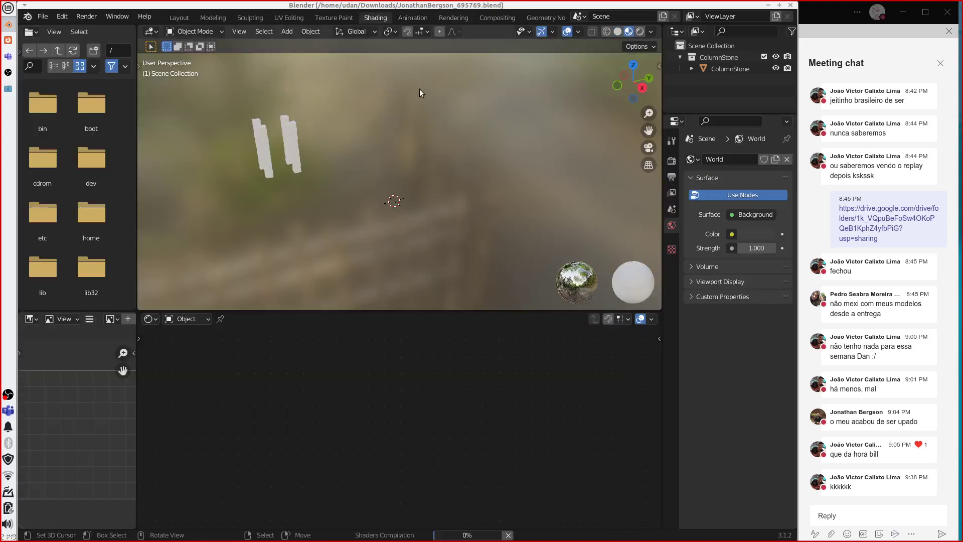
Step: Select the ColumnStone object, frame it in the viewport and create a new material for it
scroll(254, 198, "up", 4)
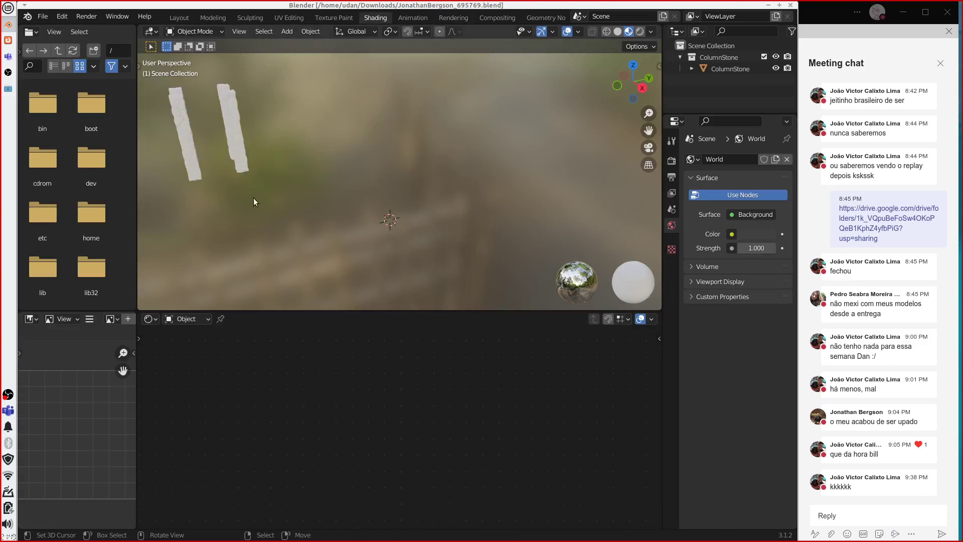
left_click(236, 152)
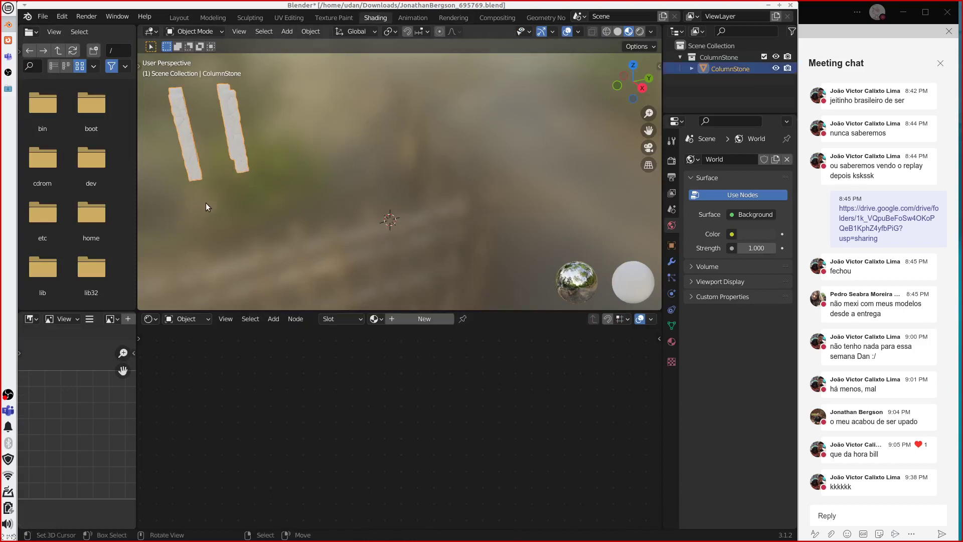
middle_click_drag(206, 203, 257, 198)
key("KP_Decimal")
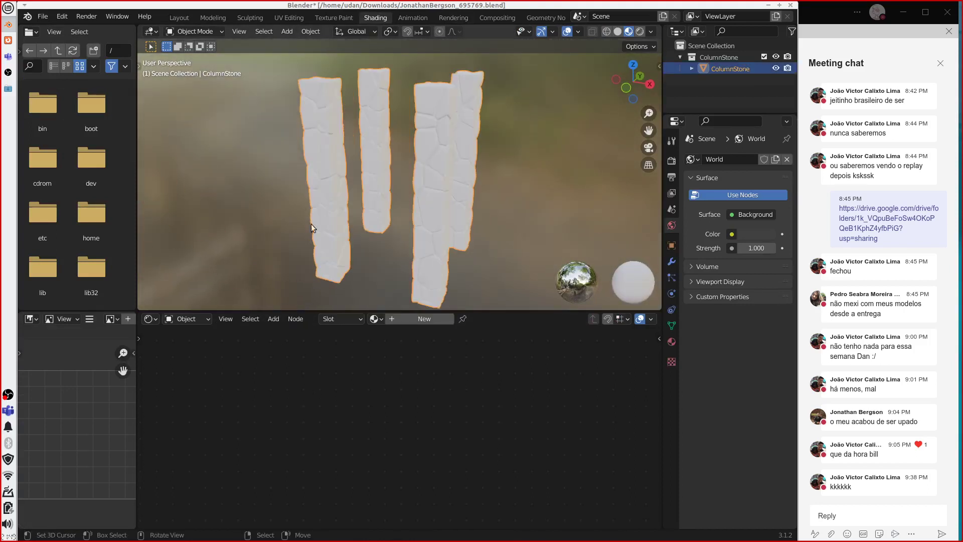
left_click(672, 345)
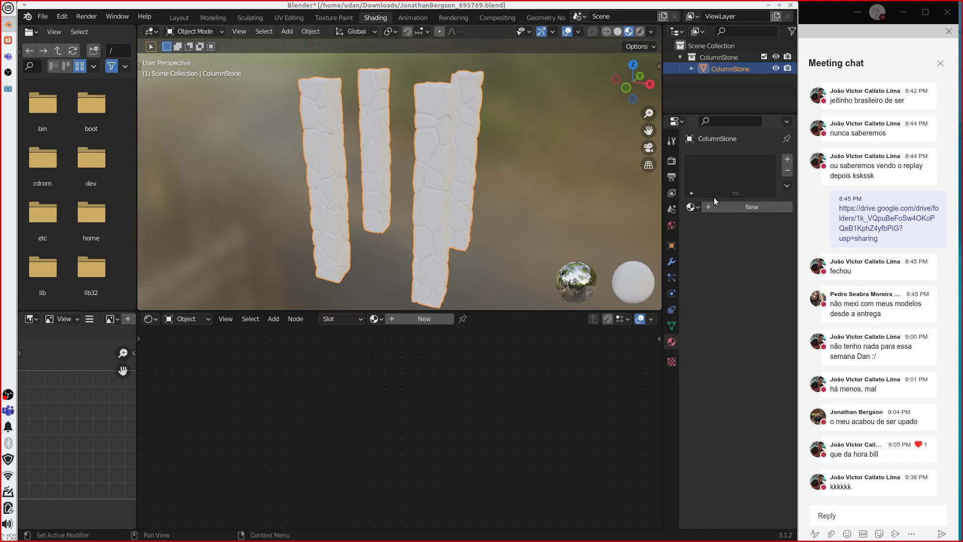
left_click(692, 207)
left_click(730, 206)
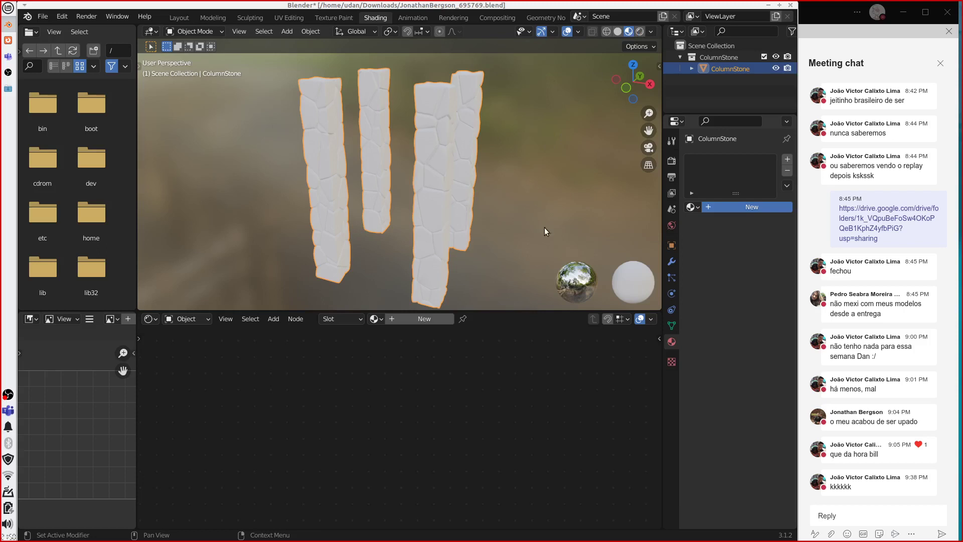
left_click(747, 207)
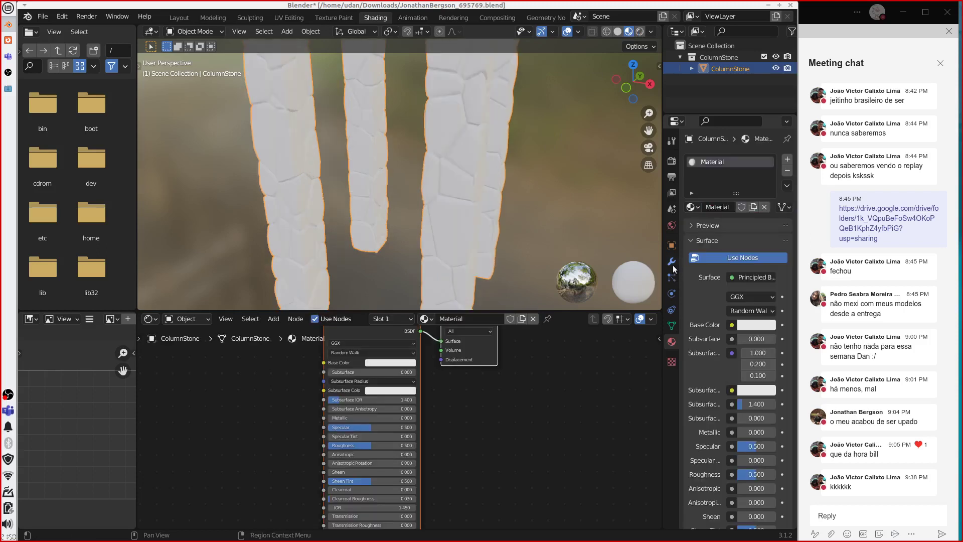
Step: Inspect the columns up close and open the texture settings of their Displace modifier
middle_click_drag(521, 452, 526, 456)
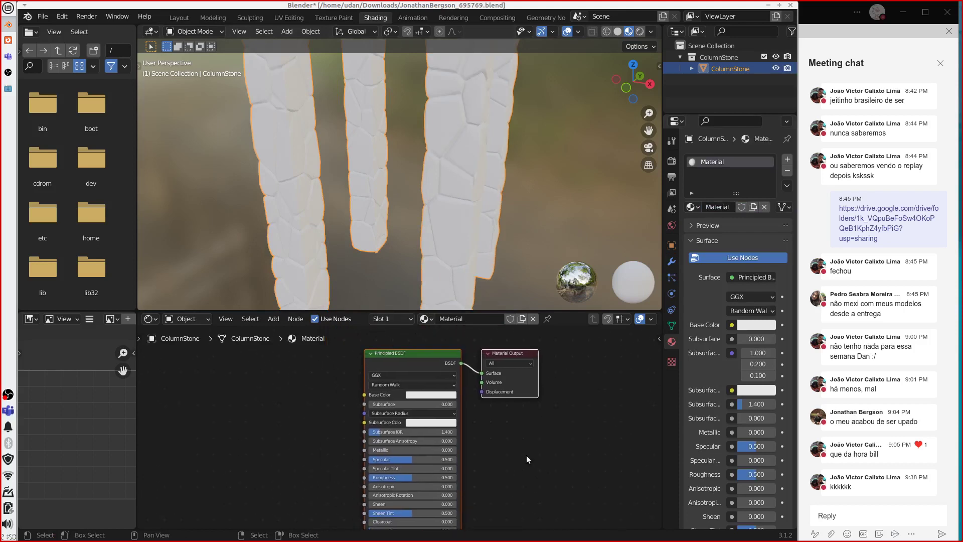
scroll(432, 284, "up", 1)
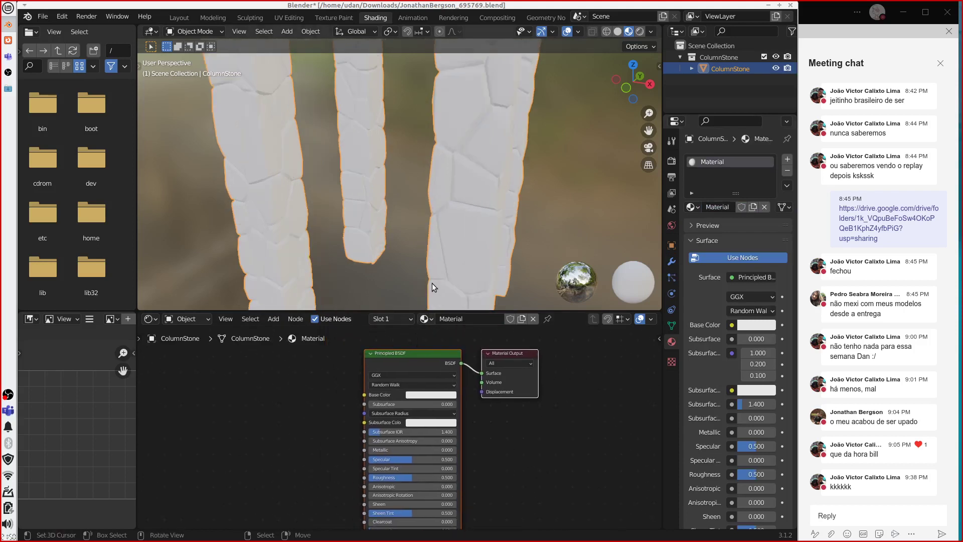
middle_click_drag(432, 283, 432, 273)
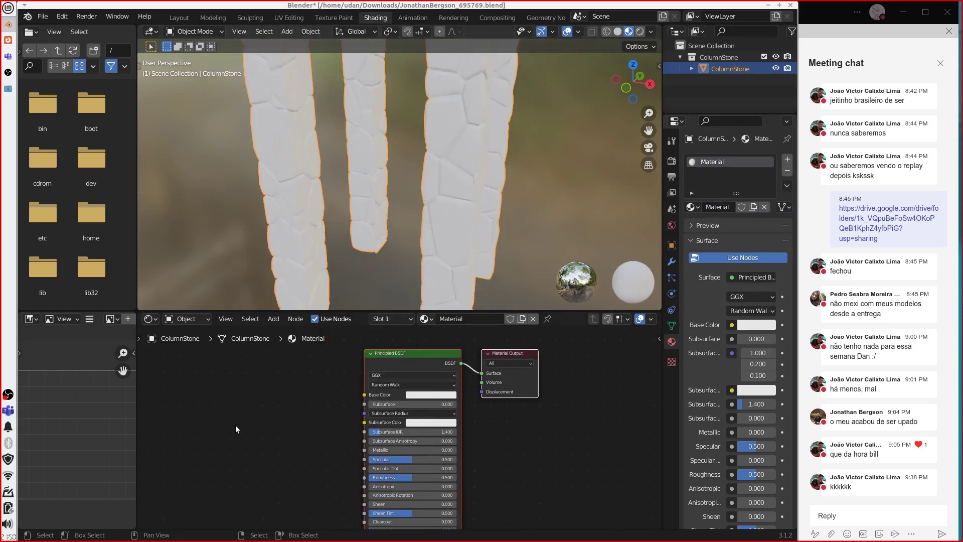
key("shift+a")
mouse_move(202, 424)
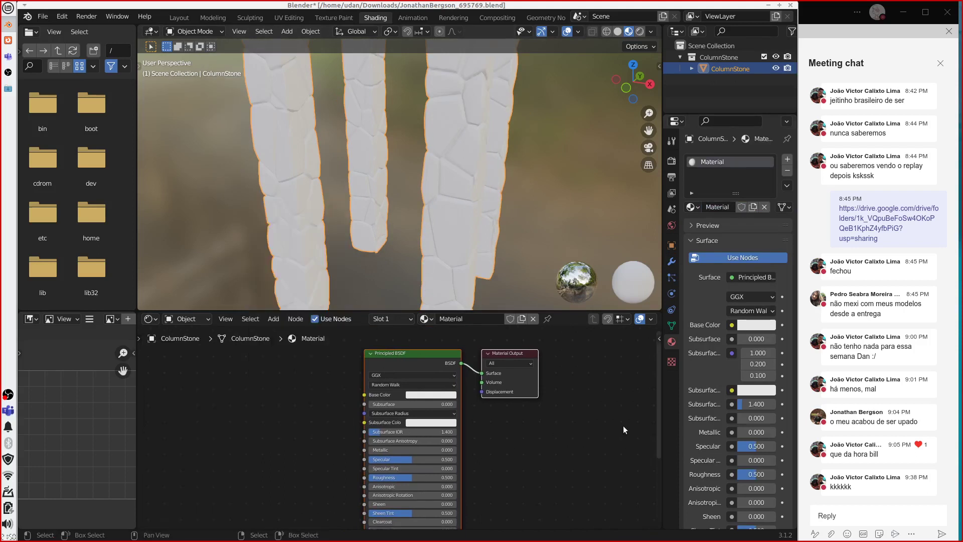
left_click(671, 362)
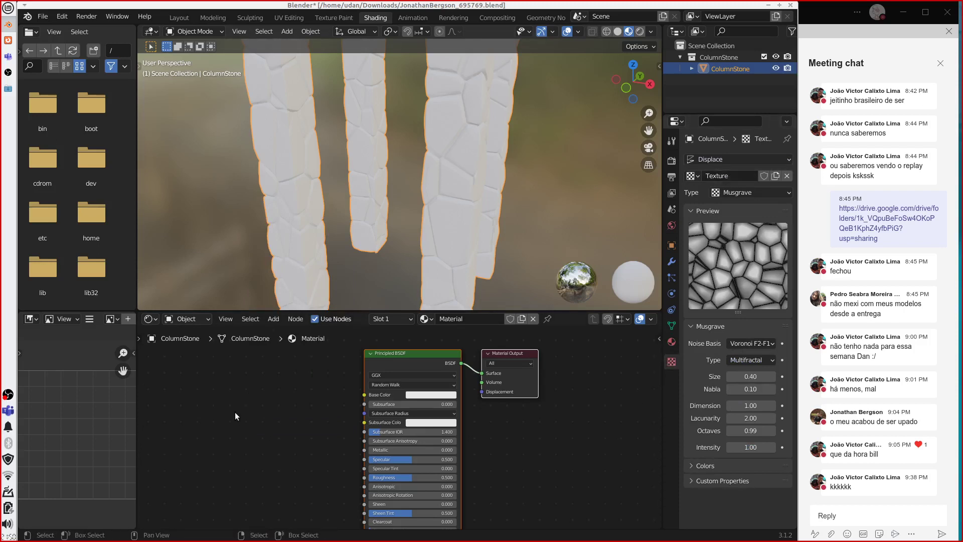
key("shift+a")
mouse_move(222, 425)
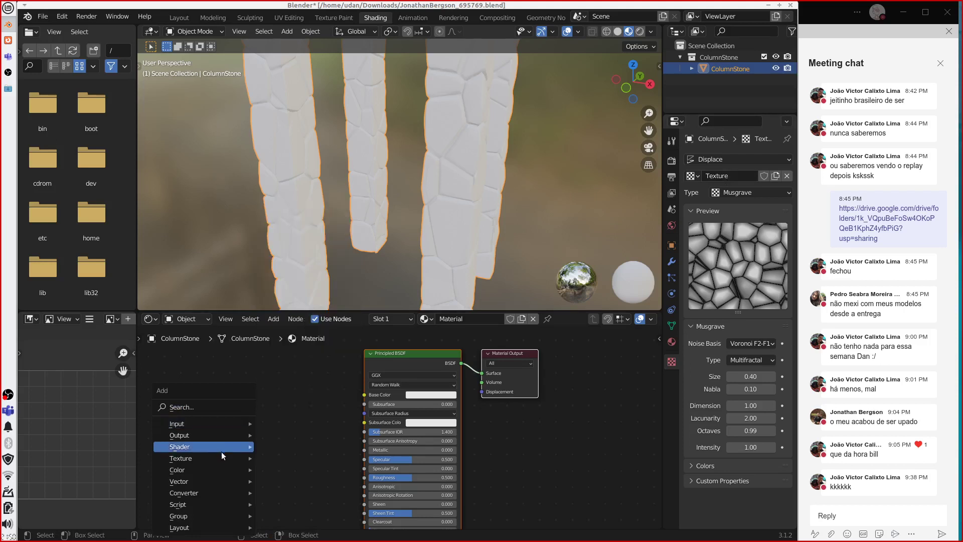
mouse_move(220, 458)
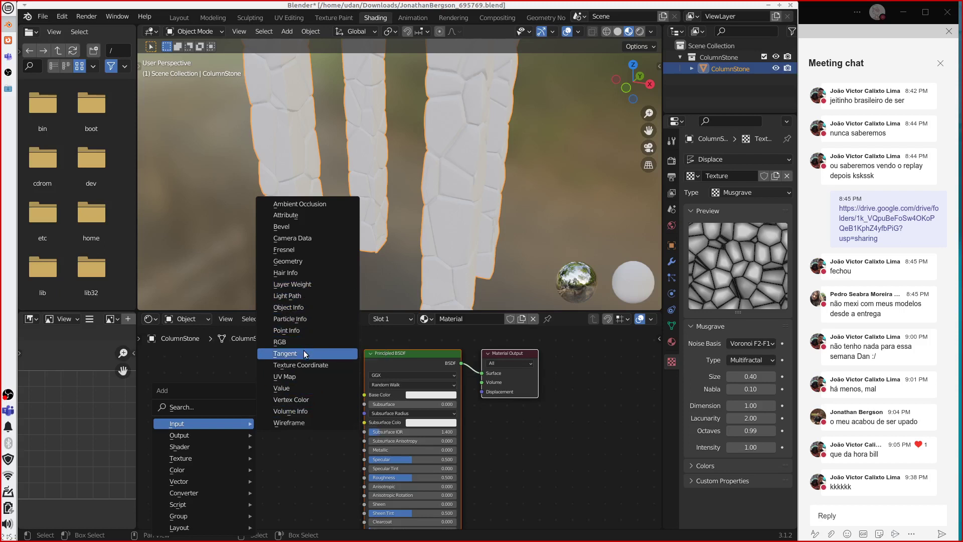
left_click(311, 307)
left_click(195, 401)
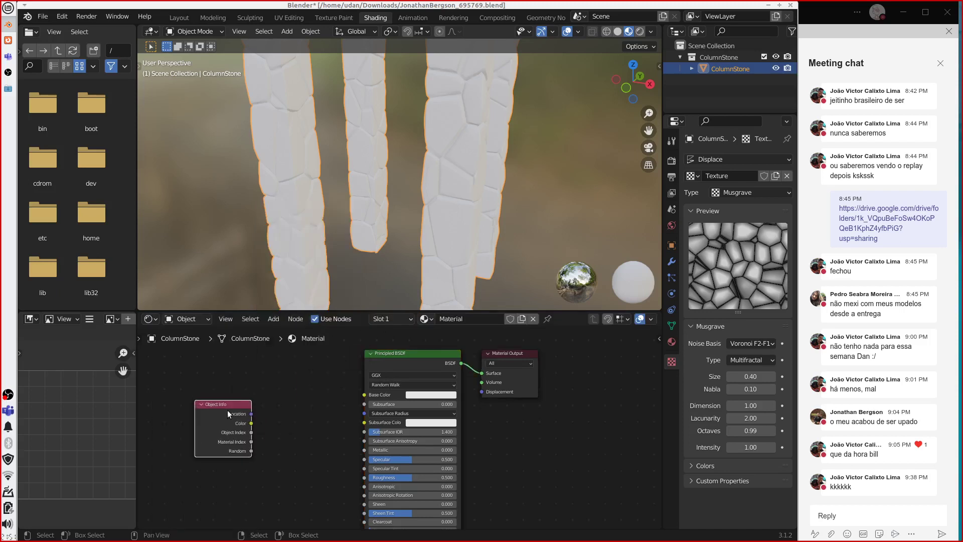
scroll(226, 410, "up", 2)
middle_click_drag(227, 410, 373, 422)
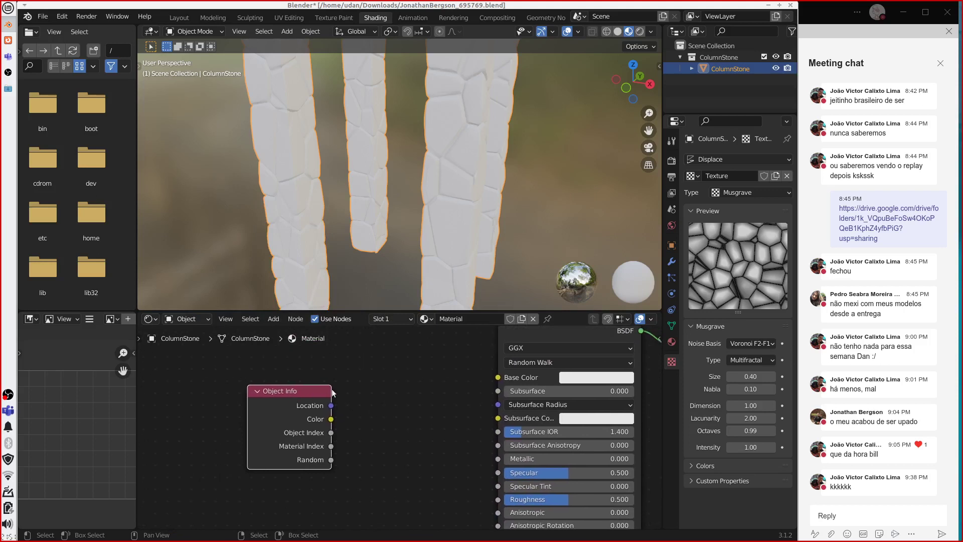
key("x")
key("shift+a")
mouse_move(311, 396)
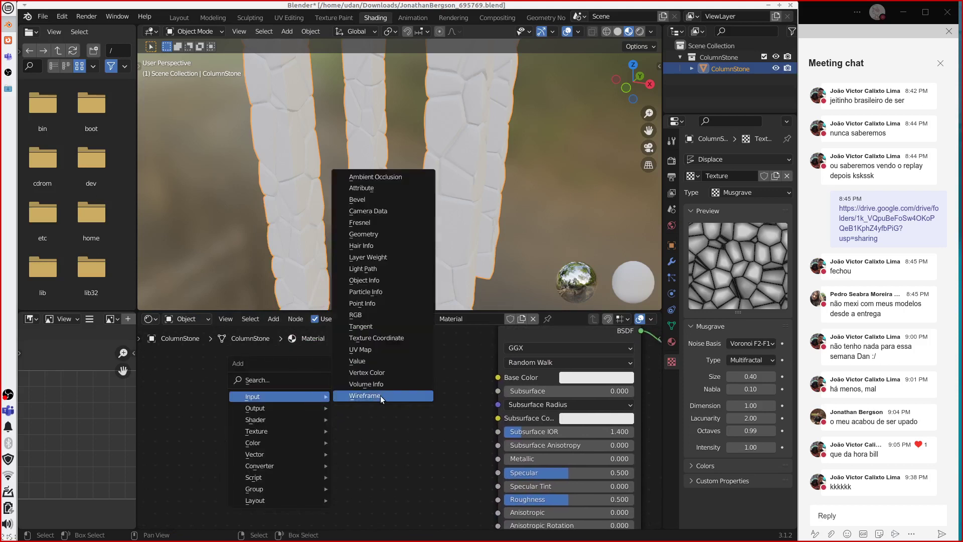
left_click(369, 196)
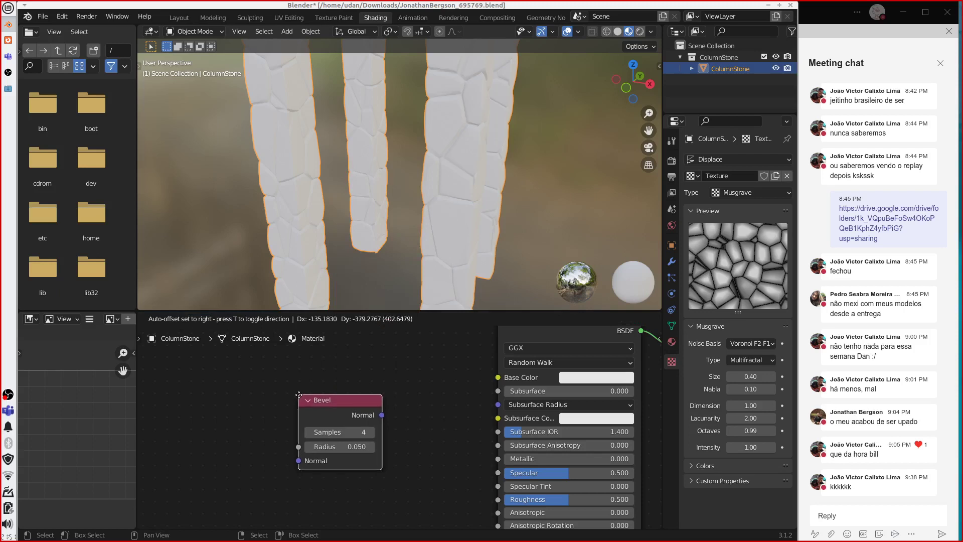
left_click(305, 397)
key("shift+a")
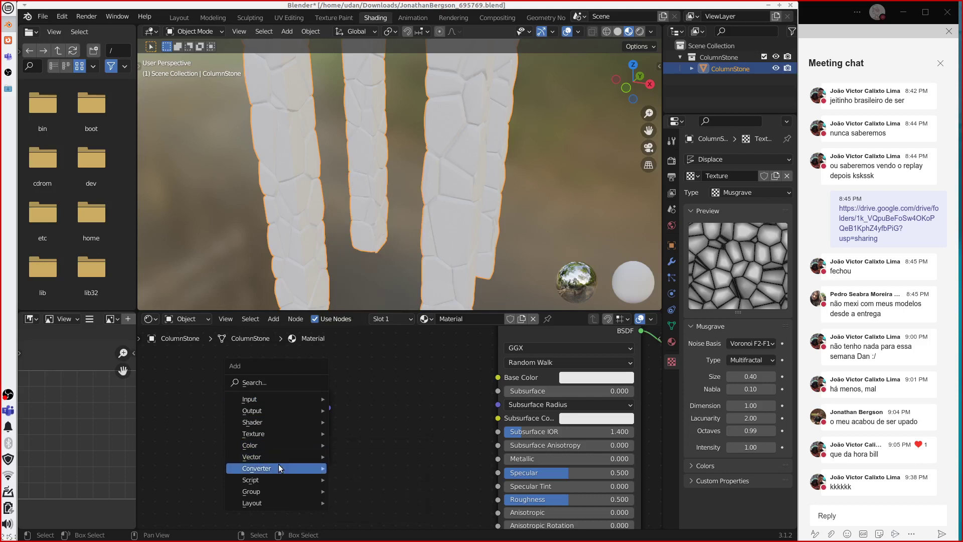
mouse_move(279, 468)
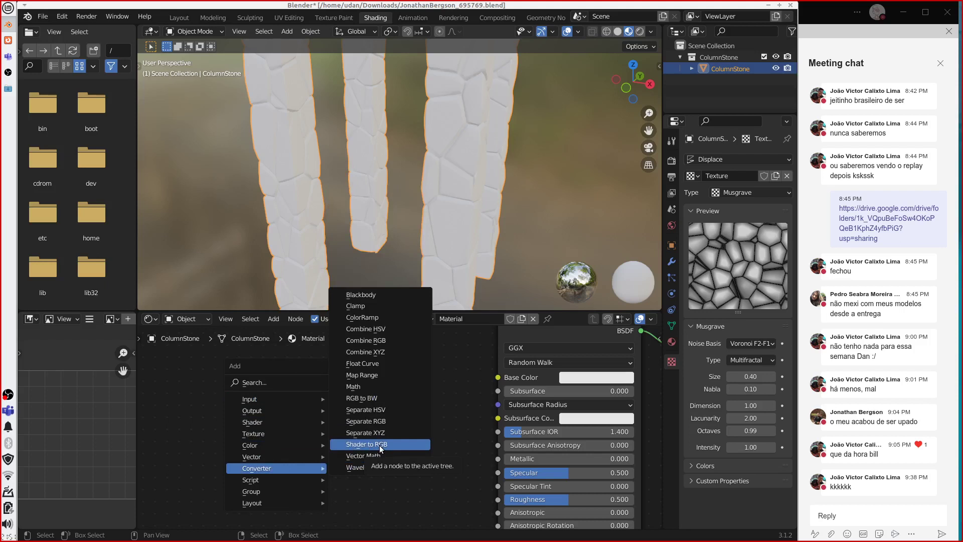
left_click(381, 338)
left_click_drag(305, 402, 281, 401)
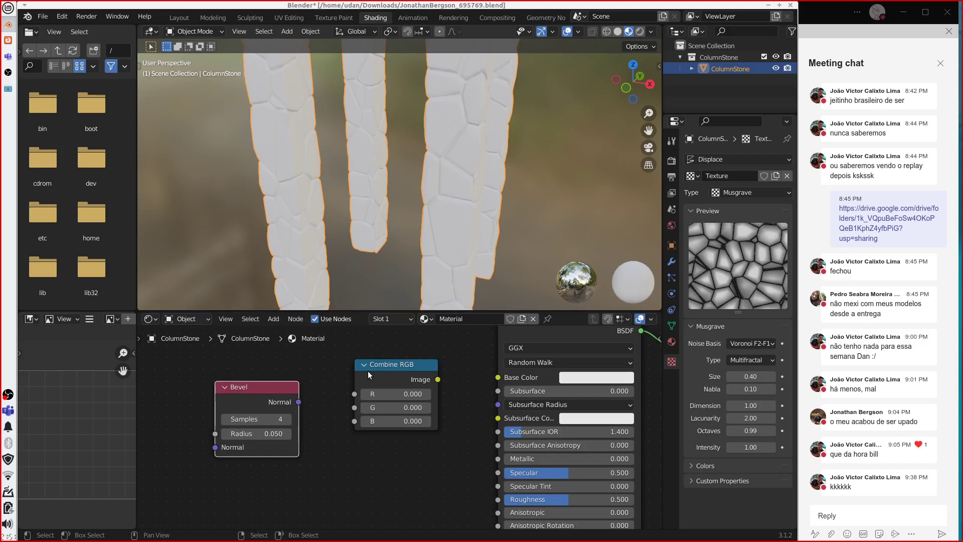
key("Delete")
left_click(391, 377)
key("Delete")
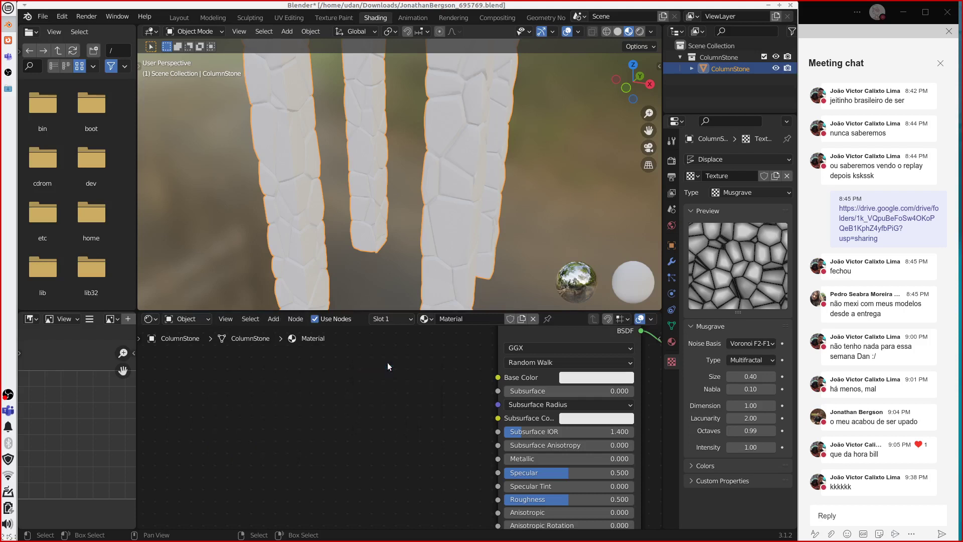
Step: Add a Geometry node to the column material and connect its Pointiness output to the Principled BSDF's Base Color
key("shift+a")
mouse_move(194, 446)
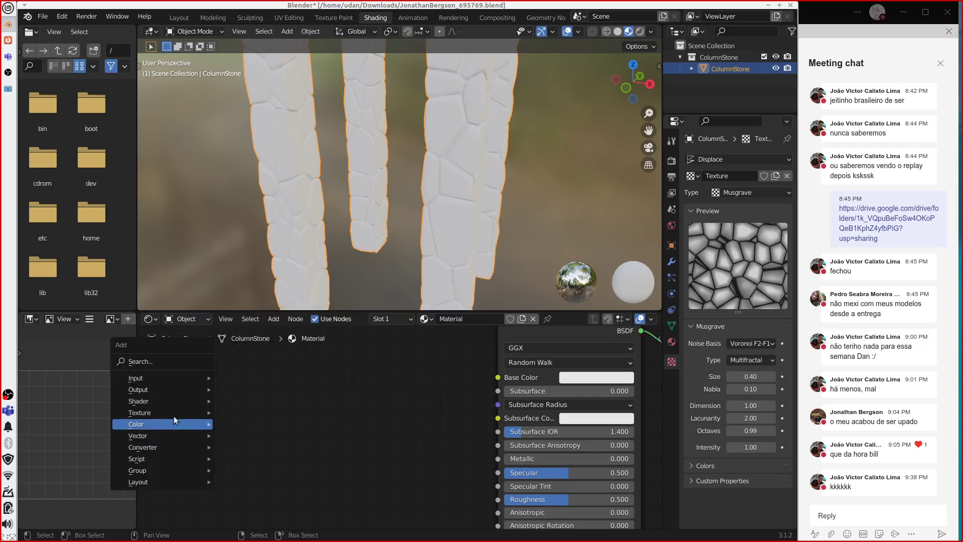
mouse_move(191, 376)
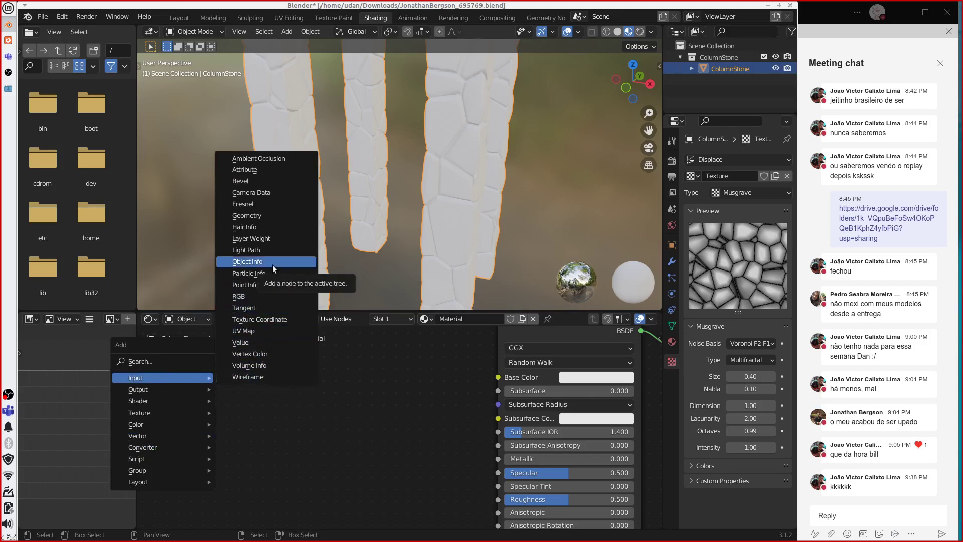
left_click(263, 215)
left_click(238, 361)
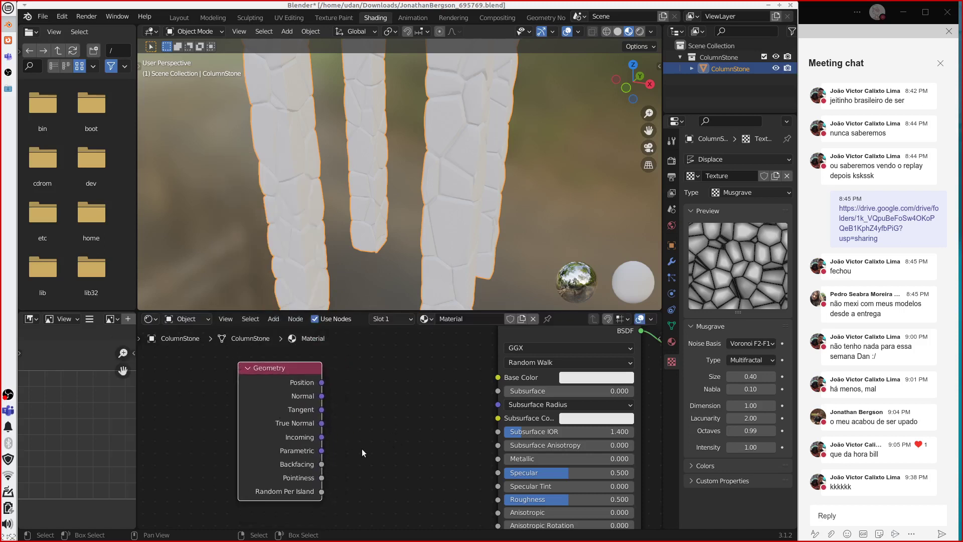
left_click_drag(286, 371, 281, 369)
left_click_drag(315, 476, 498, 377)
left_click_drag(259, 363, 238, 361)
Step: Insert a ColorRamp between Pointiness and Base Color, with the black stop at about 0.464 and the white stop just beyond it
key("shift+a")
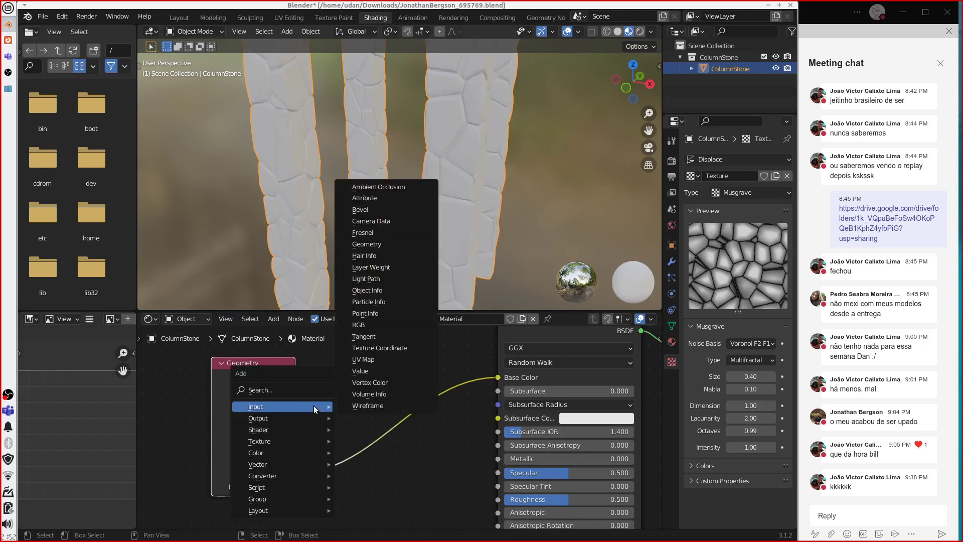
mouse_move(281, 450)
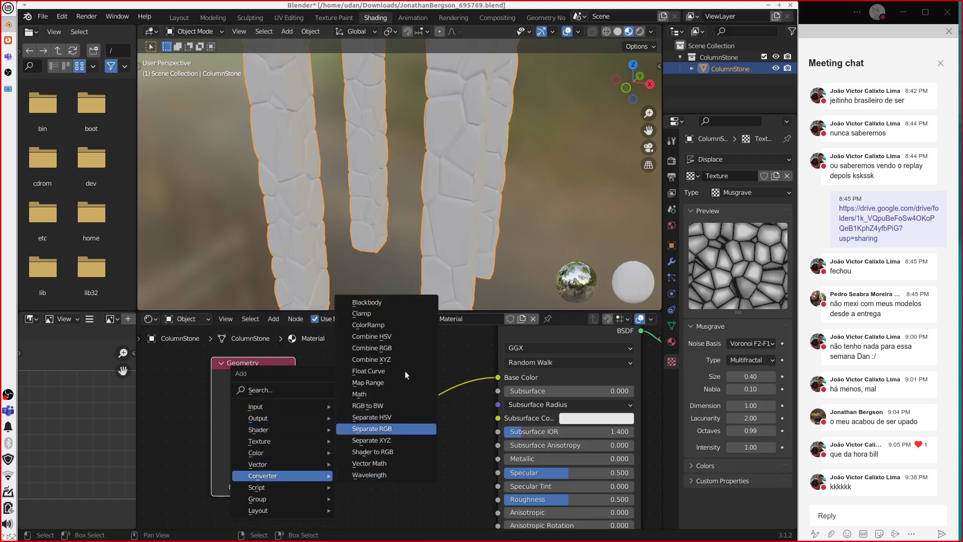
left_click(368, 325)
left_click(358, 371)
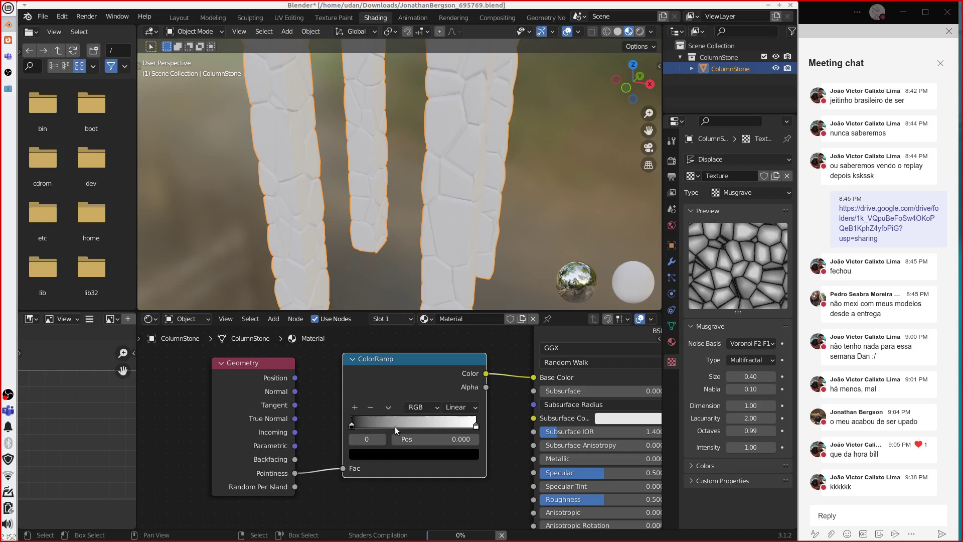
left_click_drag(362, 423, 402, 424)
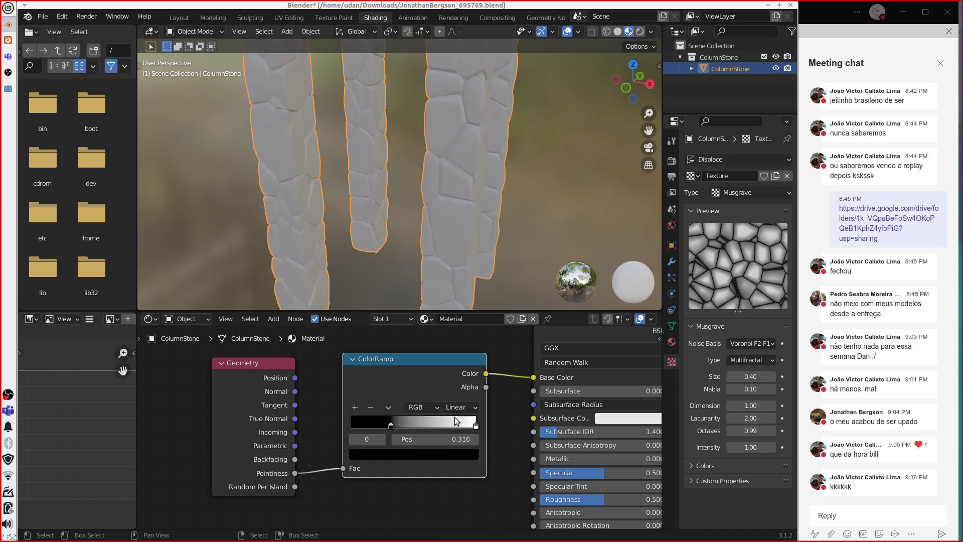
left_click_drag(474, 426, 410, 426)
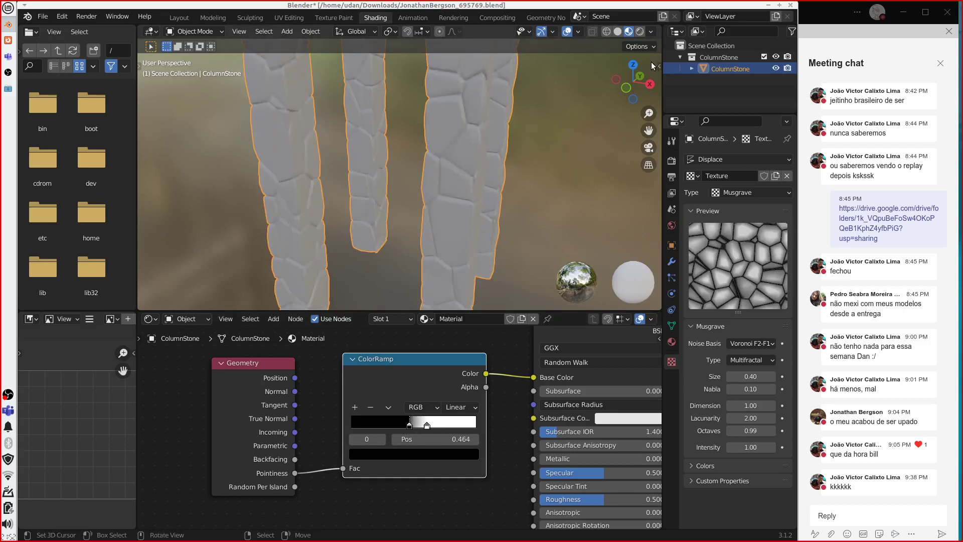
Step: Display the columns in Rendered shading and set the render engine to Cycles
left_click(640, 32)
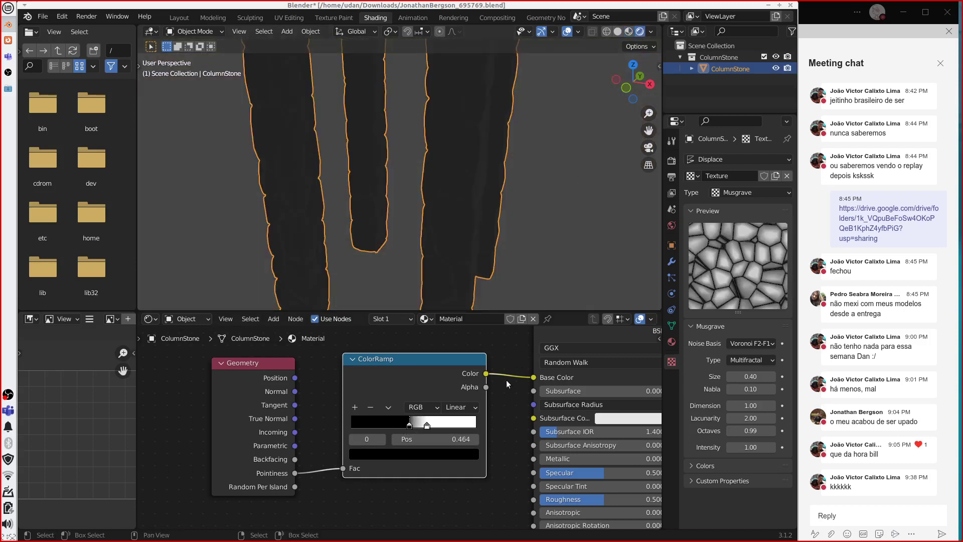
scroll(496, 391, "down", 1)
scroll(488, 401, "down", 1)
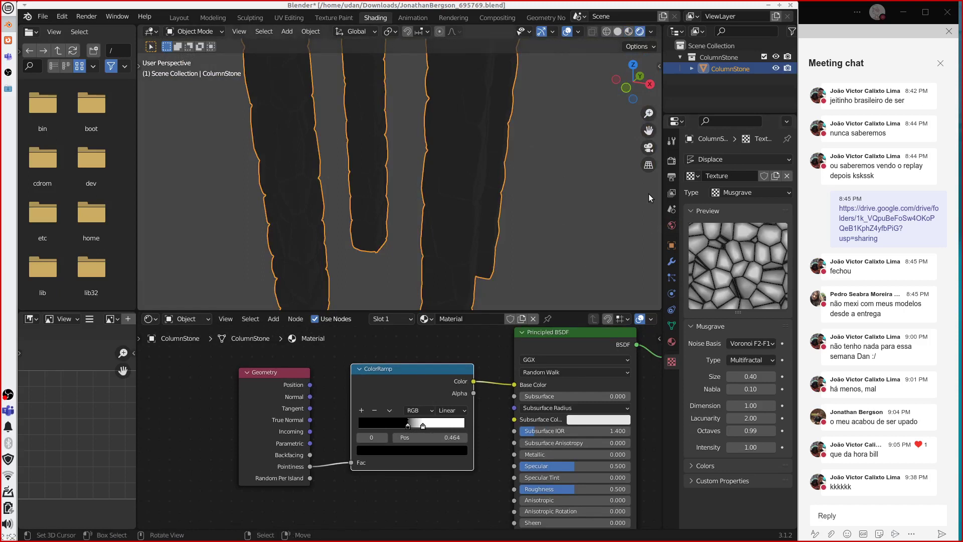
left_click(670, 161)
left_click(760, 159)
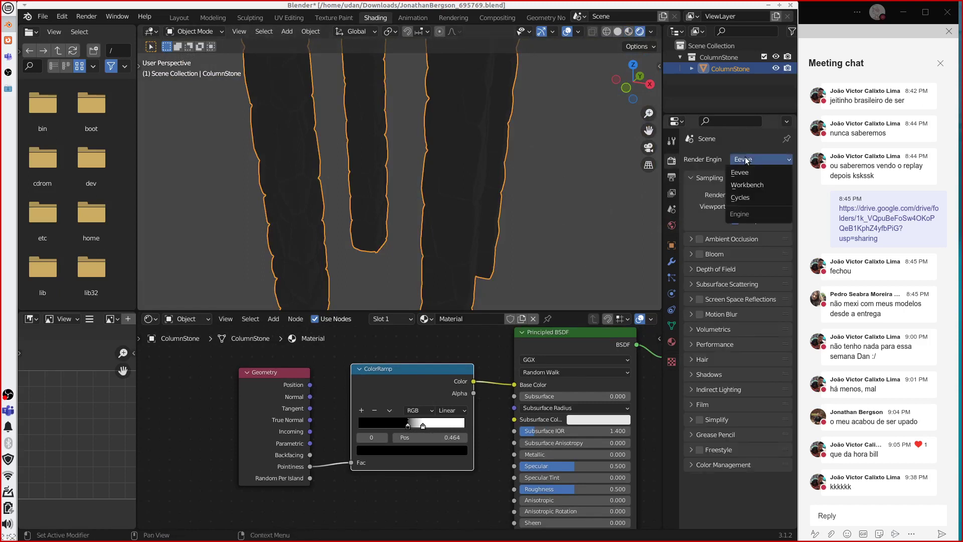
left_click(748, 194)
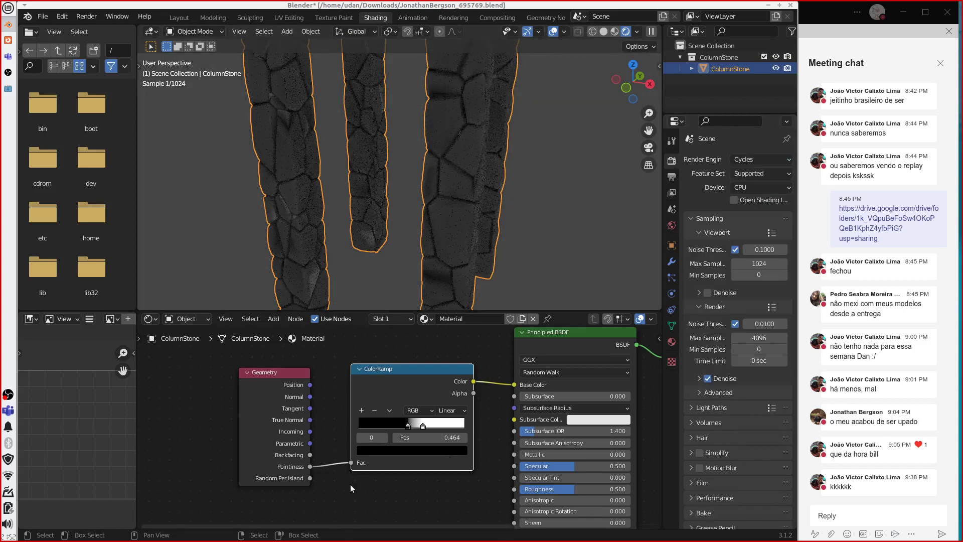
Step: Rearrange the ColorRamp node and reconnect its Color output from Base Color to the Principled BSDF's Emission input
middle_click_drag(404, 493, 379, 463)
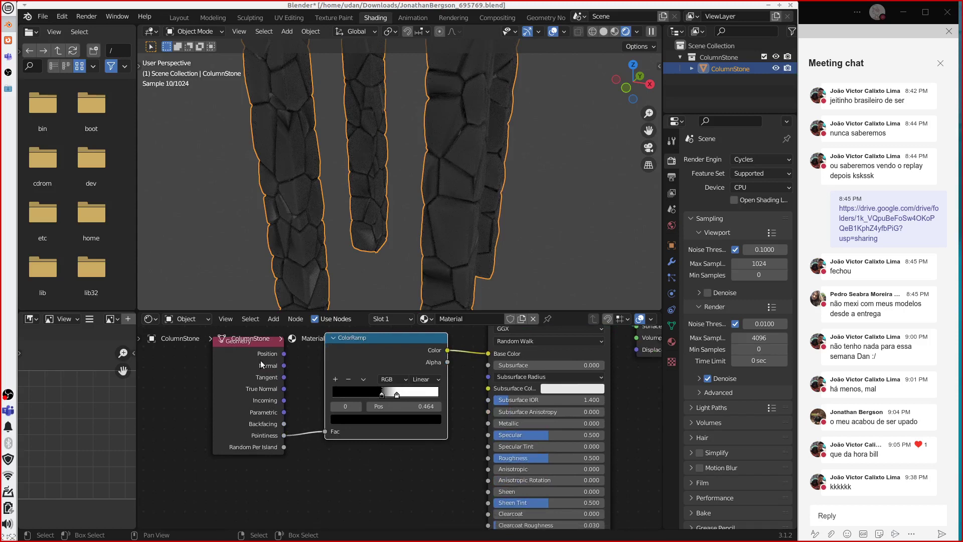
left_click_drag(358, 339, 307, 386)
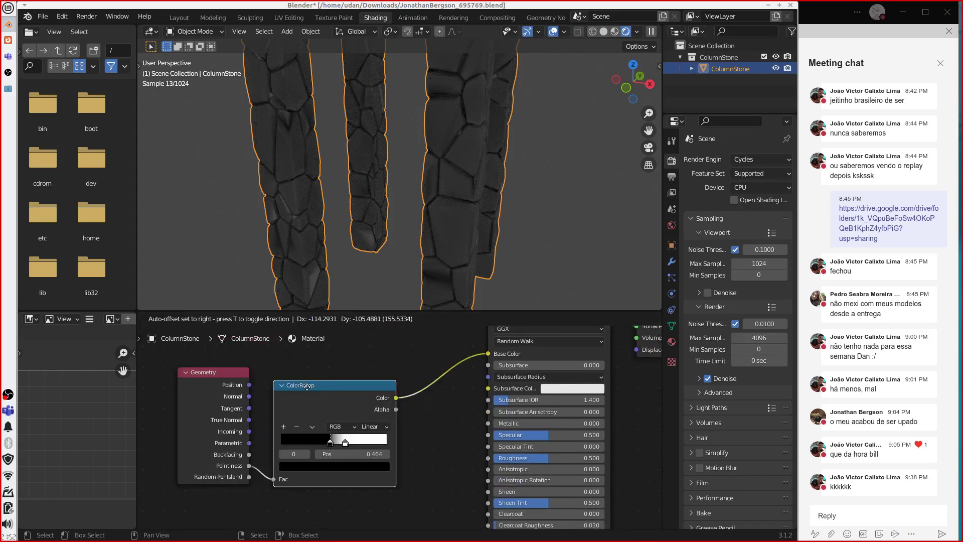
left_click_drag(488, 354, 441, 429)
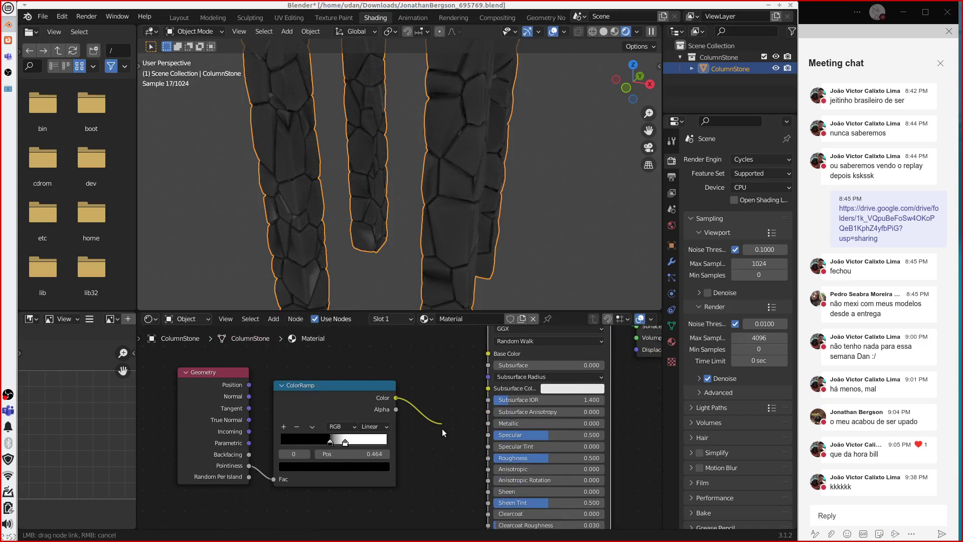
left_click_drag(442, 429, 450, 489)
scroll(442, 428, "down", 2)
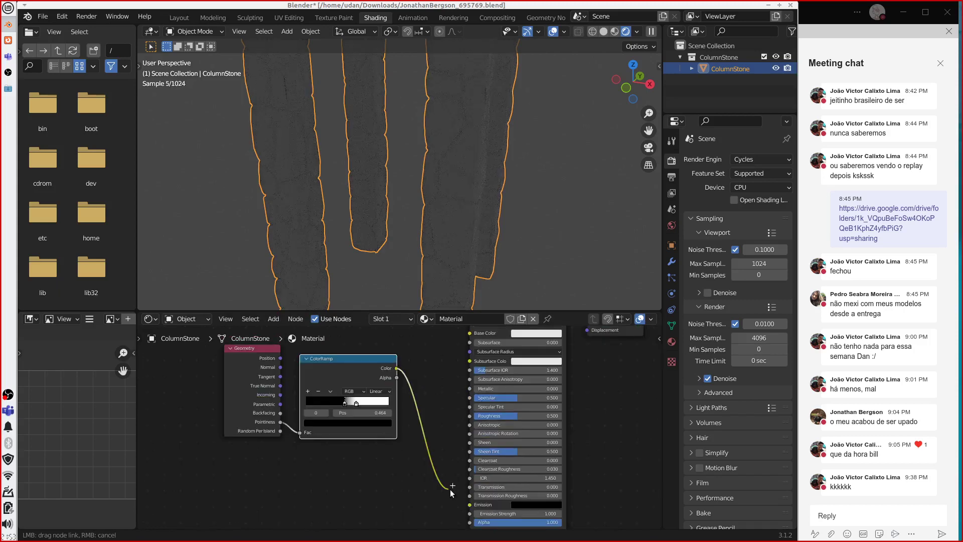
left_click_drag(450, 489, 450, 488)
scroll(396, 426, "up", 2)
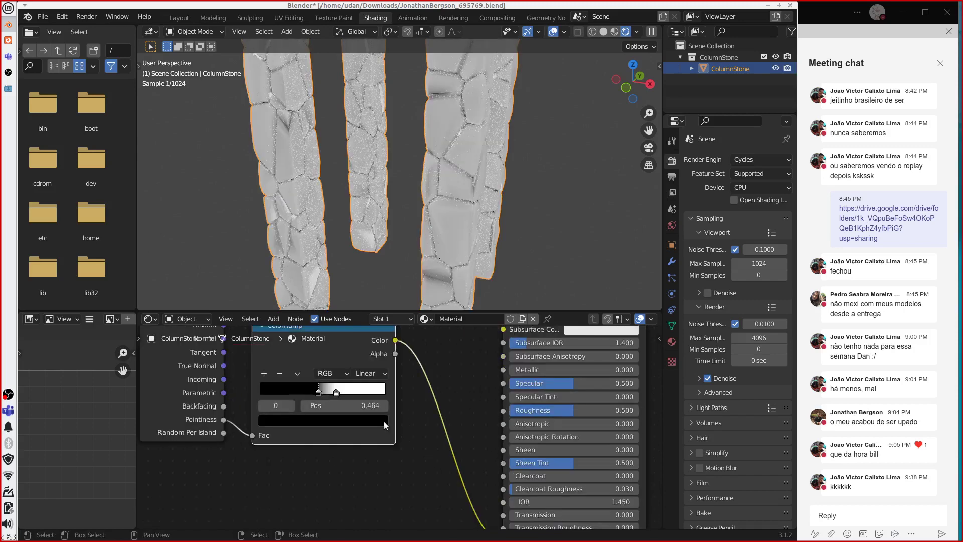
Step: Set the ColorRamp's black stop to about 0.492 and its white stop to about 0.612
scroll(386, 424, "up", 2)
left_click_drag(377, 428, 388, 427)
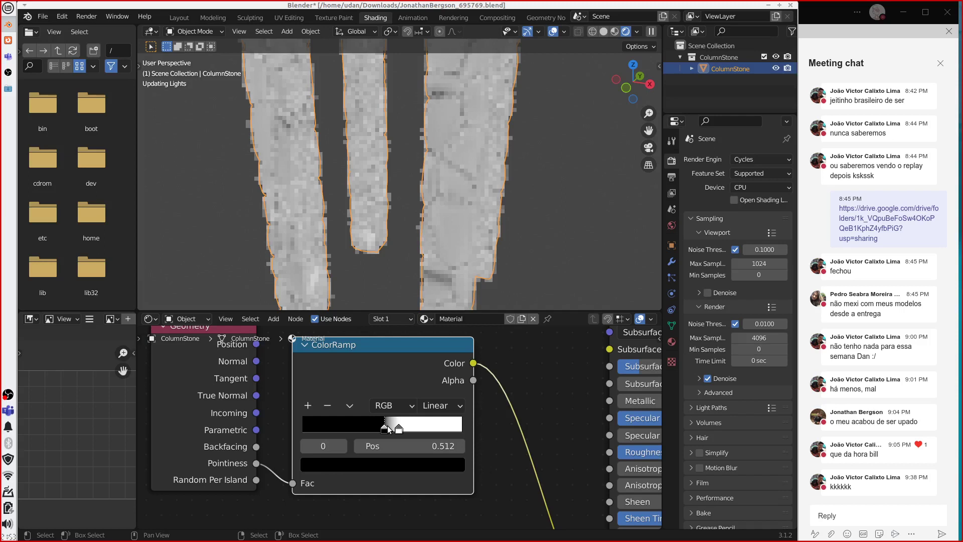
left_click(399, 429)
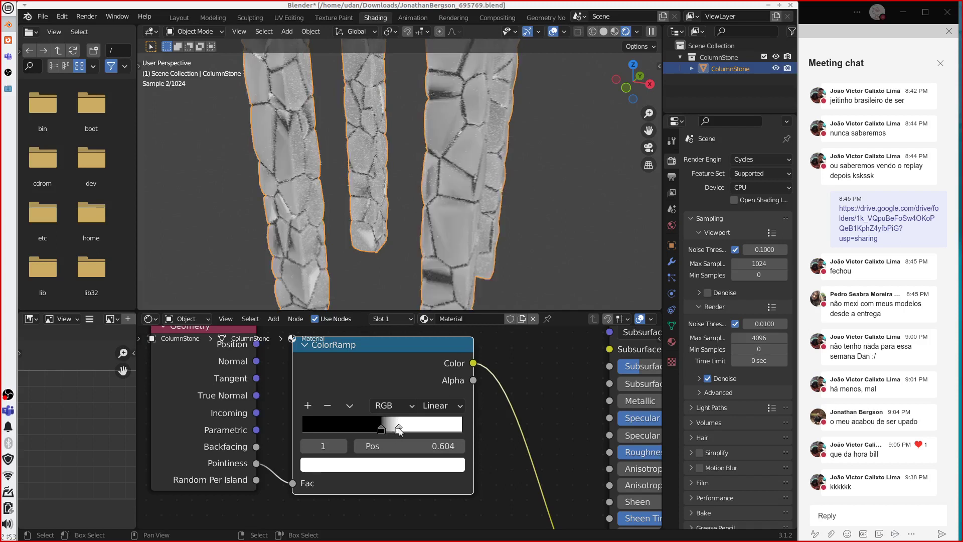
left_click_drag(400, 430, 401, 431)
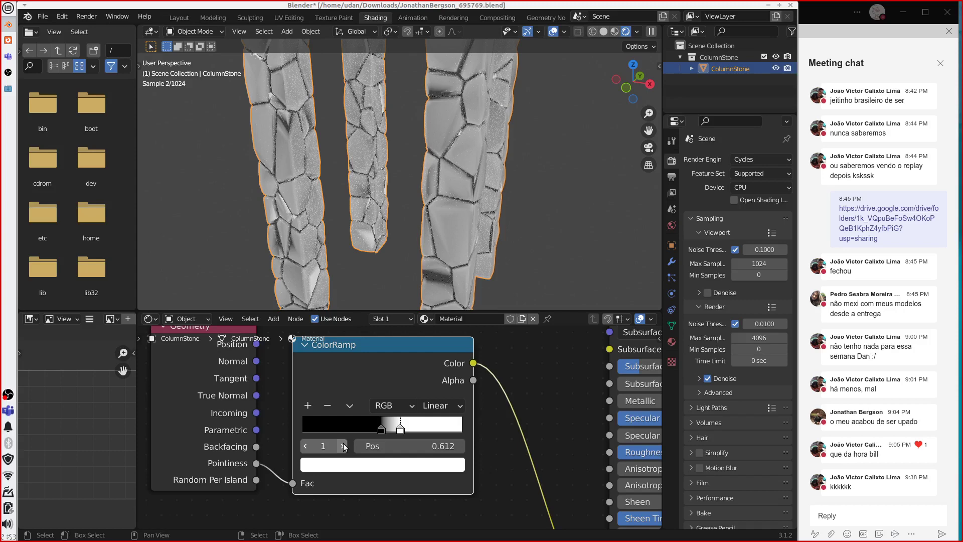
left_click_drag(381, 432, 379, 437)
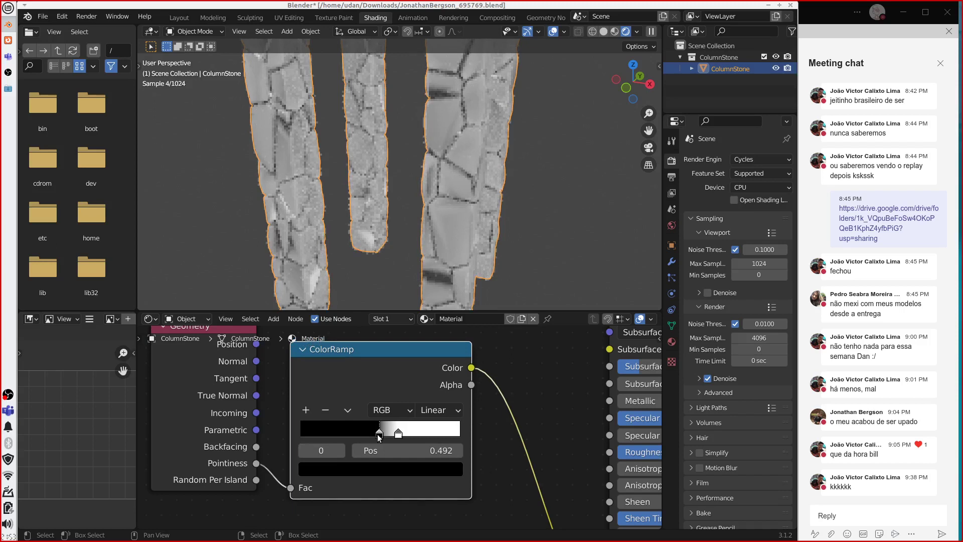
Step: Recolour the ColorRamp's first stop dark blue and its second stop pale yellow
key("ctrl+v")
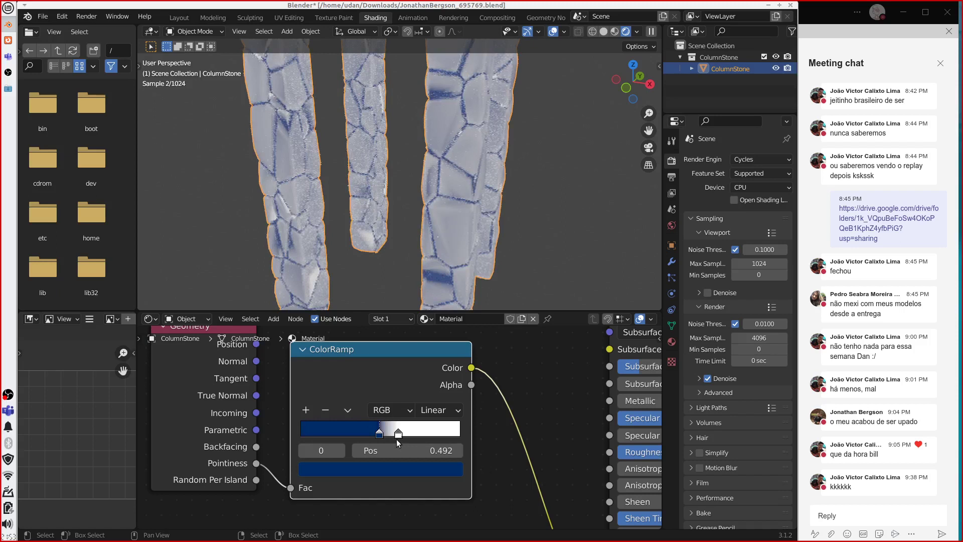
left_click(397, 434)
left_click(381, 469)
left_click(344, 301)
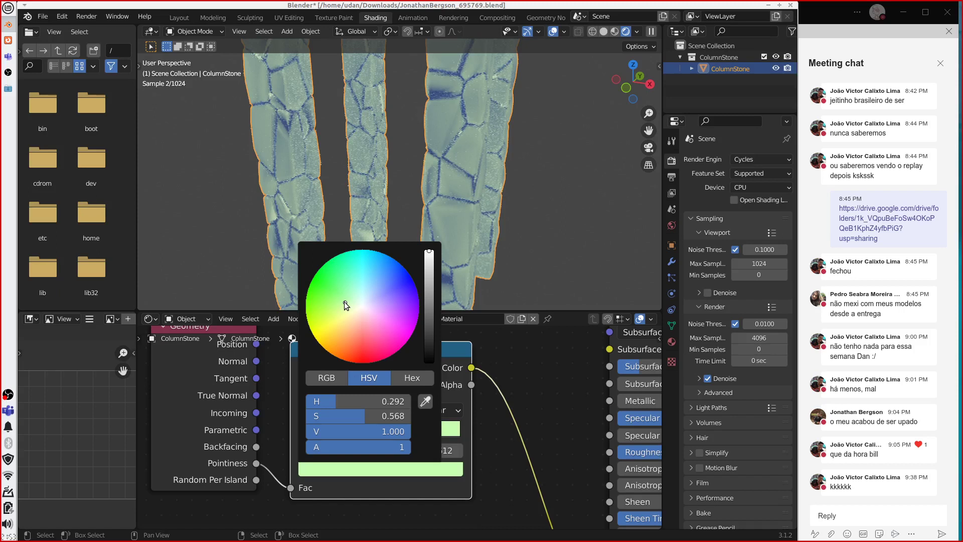
key("Escape")
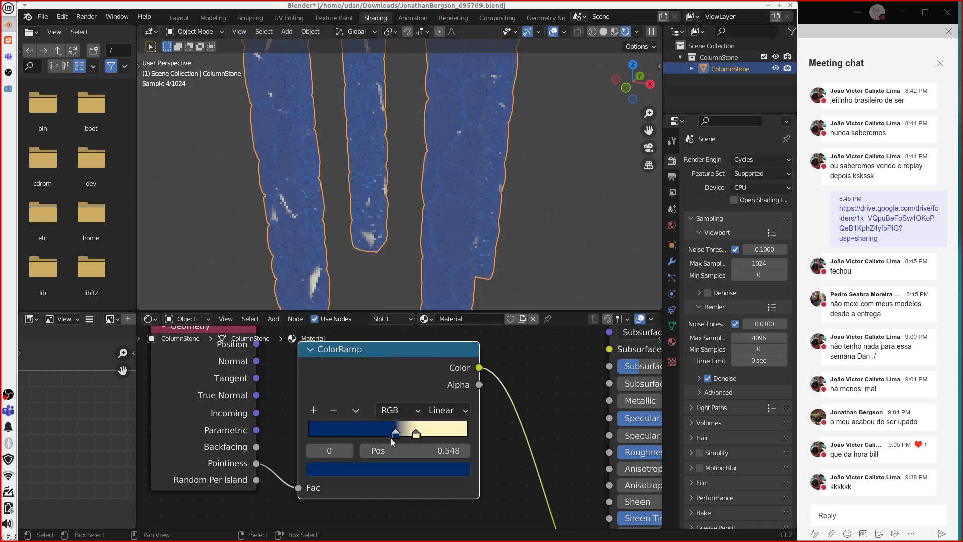
Step: Try Cardinal and B-Spline interpolation on the ColorRamp, and set it to Constant with a black first stop and the second stop at about 0.508
key("ctrl+z")
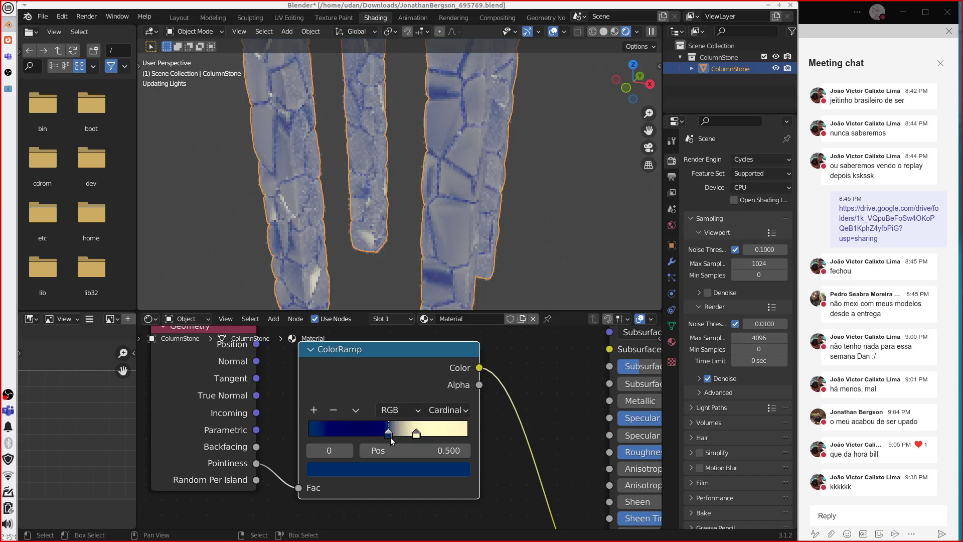
key("ctrl+z")
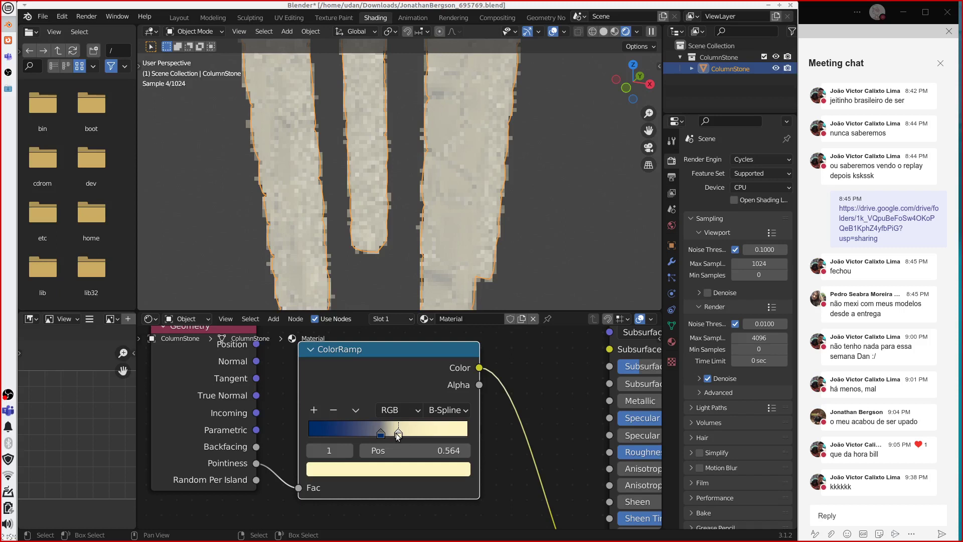
key("ctrl+z")
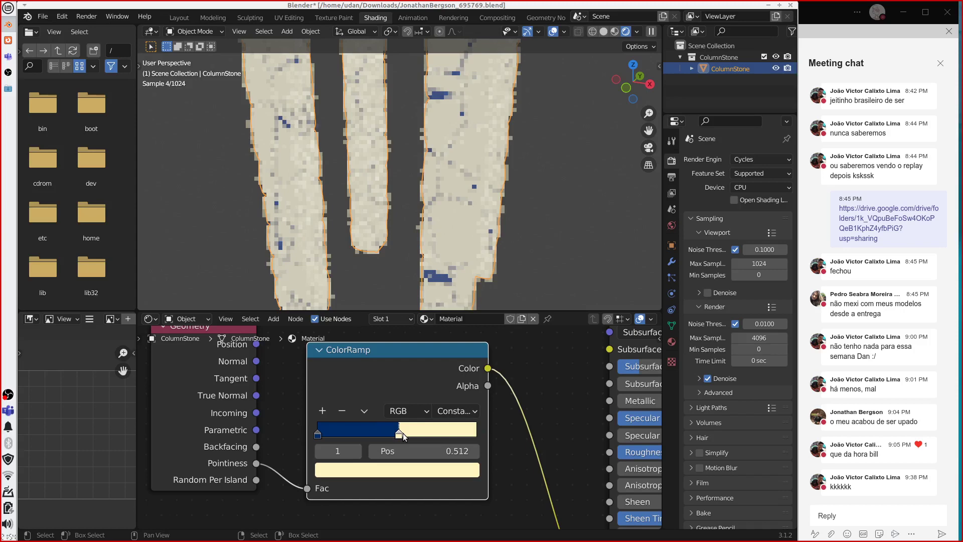
key("ctrl+z")
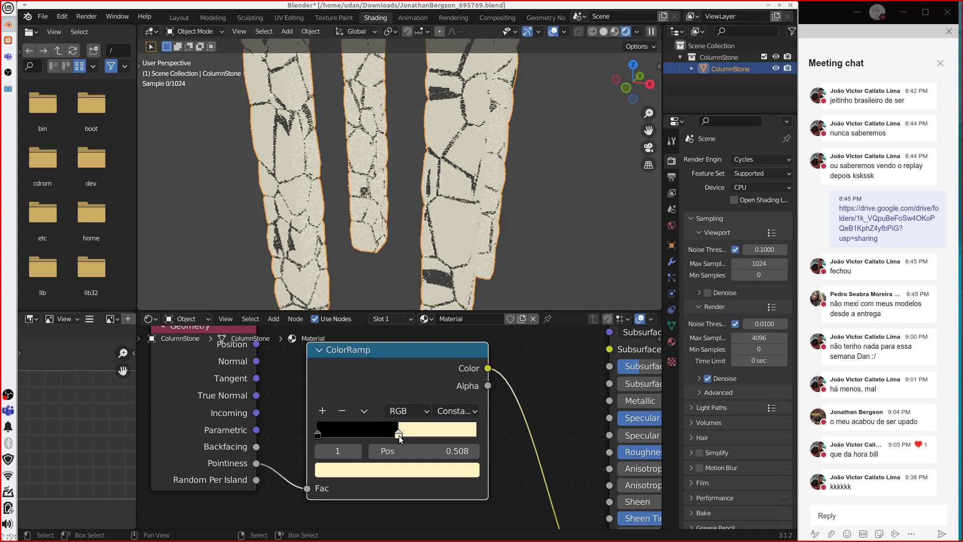
Step: Add a Mix color node with the ColorRamp's Color driving its Fac, and connect its Color output to Emission
scroll(419, 398, "down", 2)
key("shift+a")
mouse_move(419, 400)
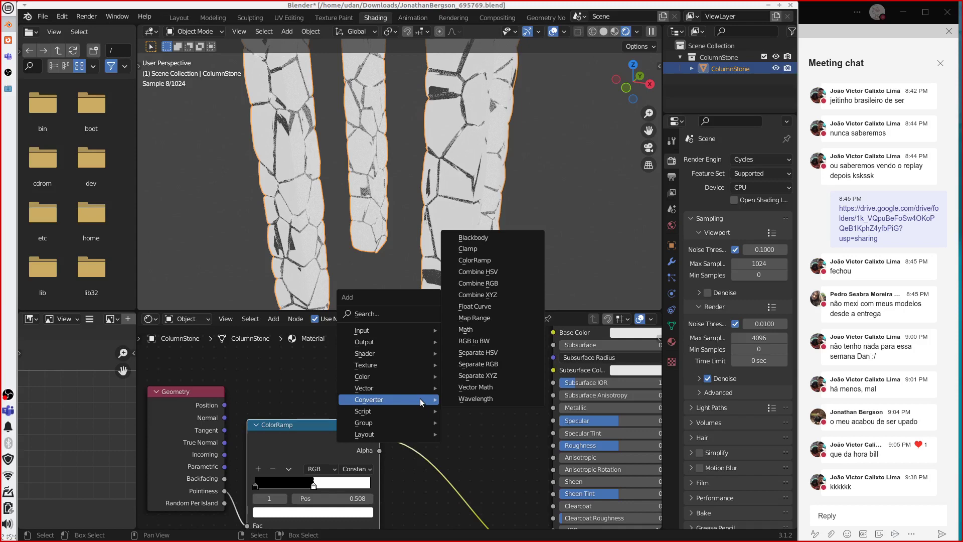
left_click_drag(405, 365, 423, 465)
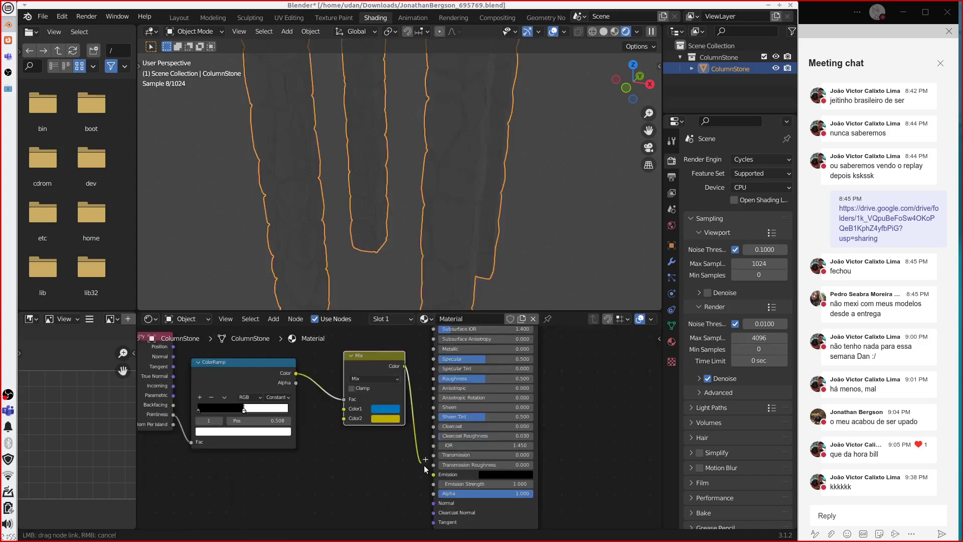
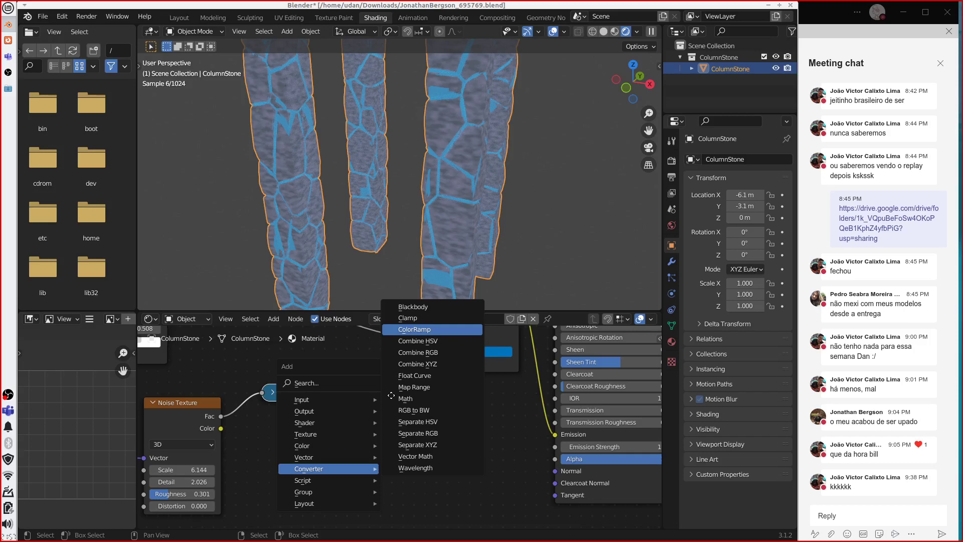
Step: Add a second ColorRamp from the Noise Texture's Fac and a Bump node of strength 0.100, and set the Mix node's Color1 to near-black
key("ctrl+z")
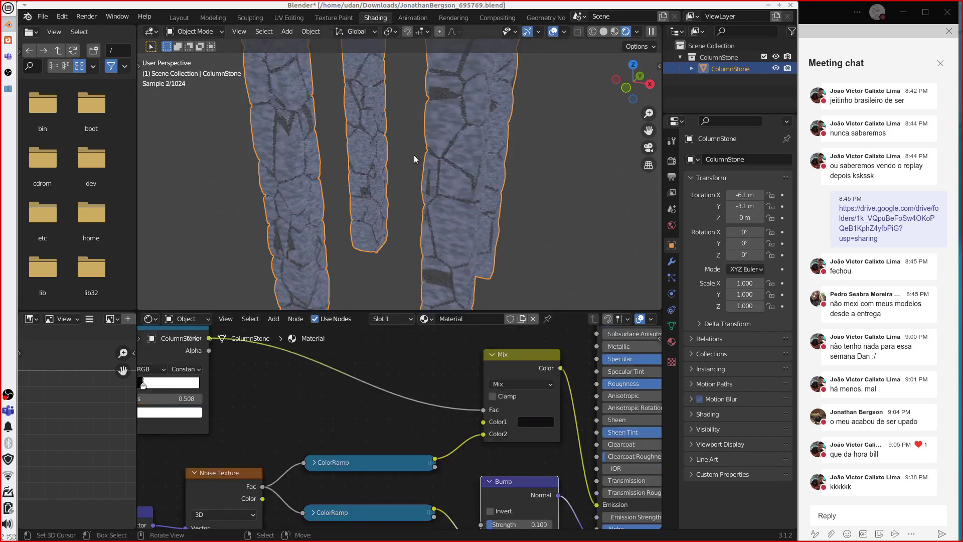
middle_click_drag(414, 155, 485, 215)
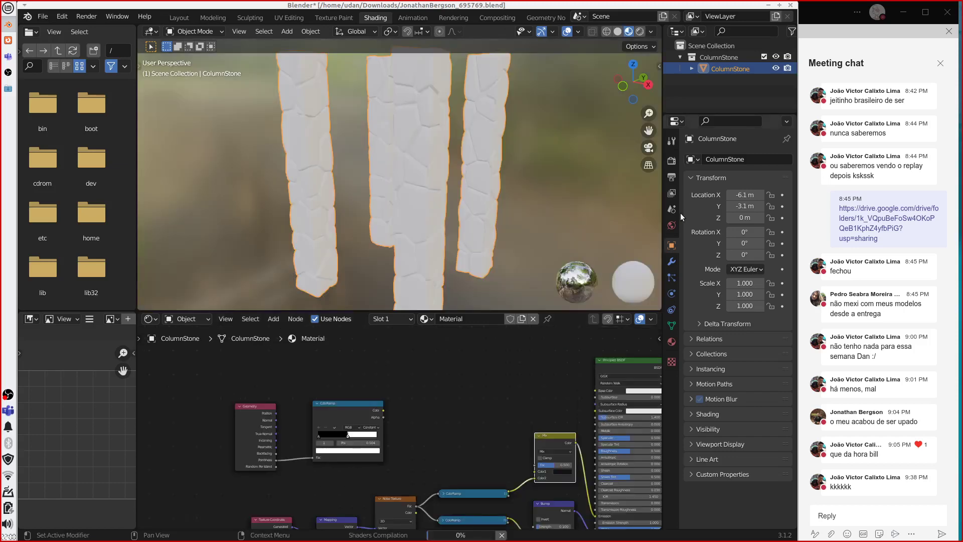
Step: Move the pointiness nodes aside and add an Ambient Occlusion node feeding a Linear ColorRamp with its black stop at about 0.684
key("ctrl+z")
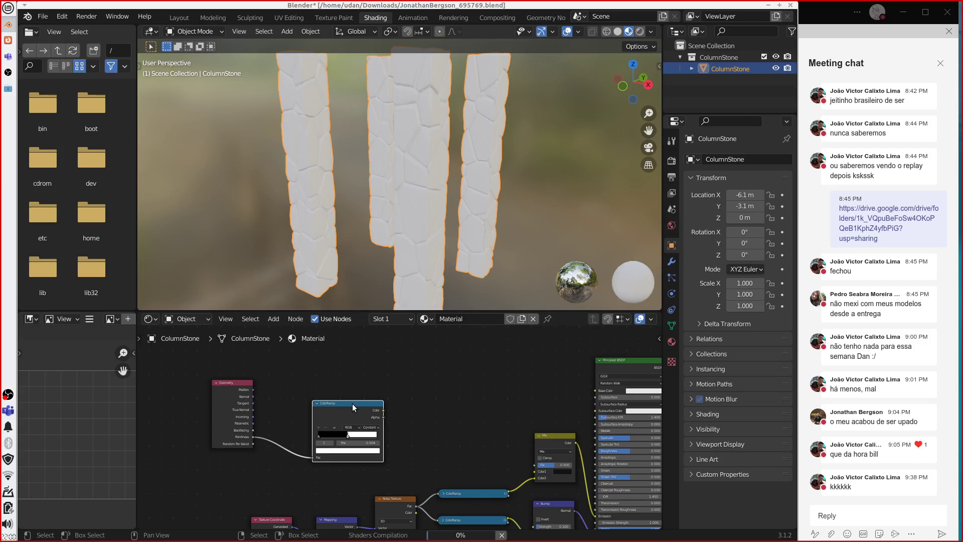
left_click_drag(353, 408, 338, 402)
key("shift+a")
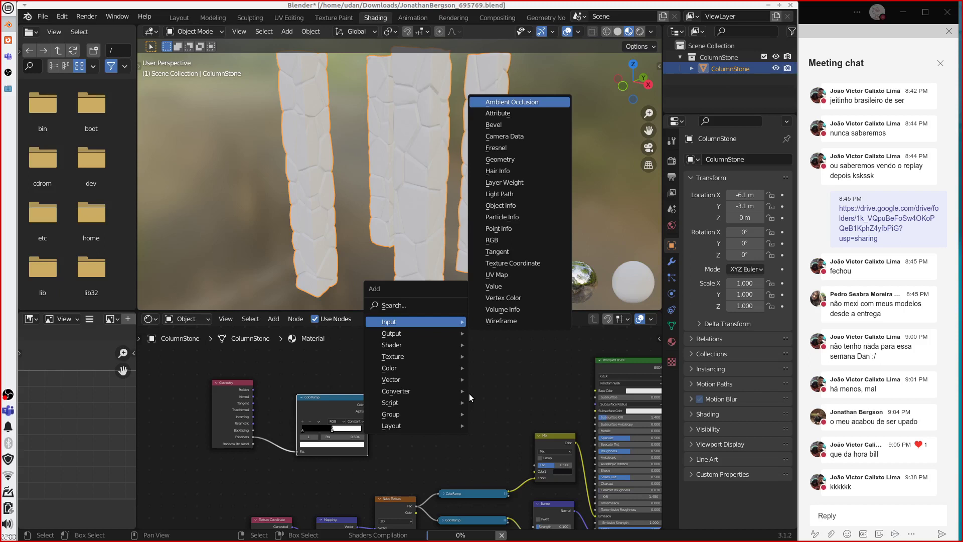
key("Return")
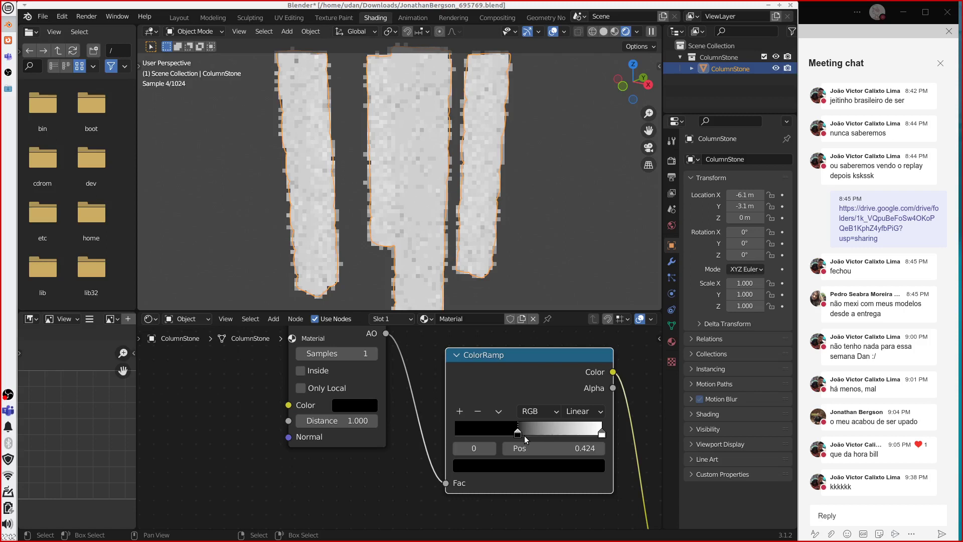
left_click_drag(526, 439, 564, 438)
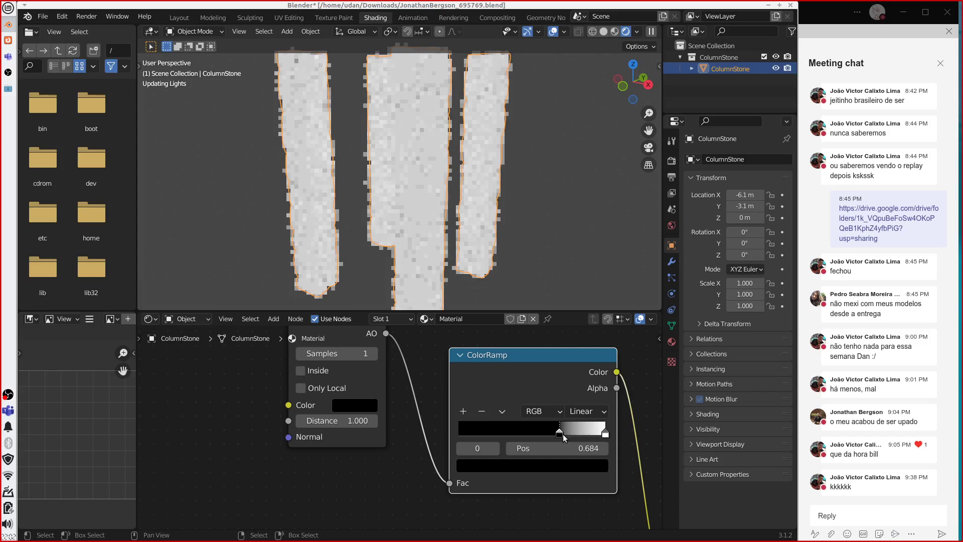
left_click_drag(563, 437, 574, 433)
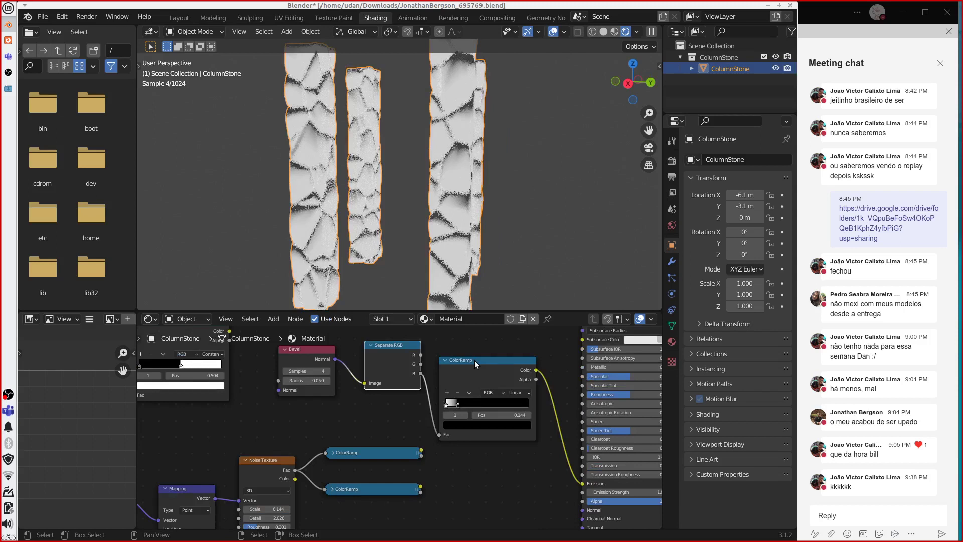
Step: Replace the Bevel and Separate RGB nodes in front of the ColorRamp with a Geometry node
key("ctrl+z")
key("g")
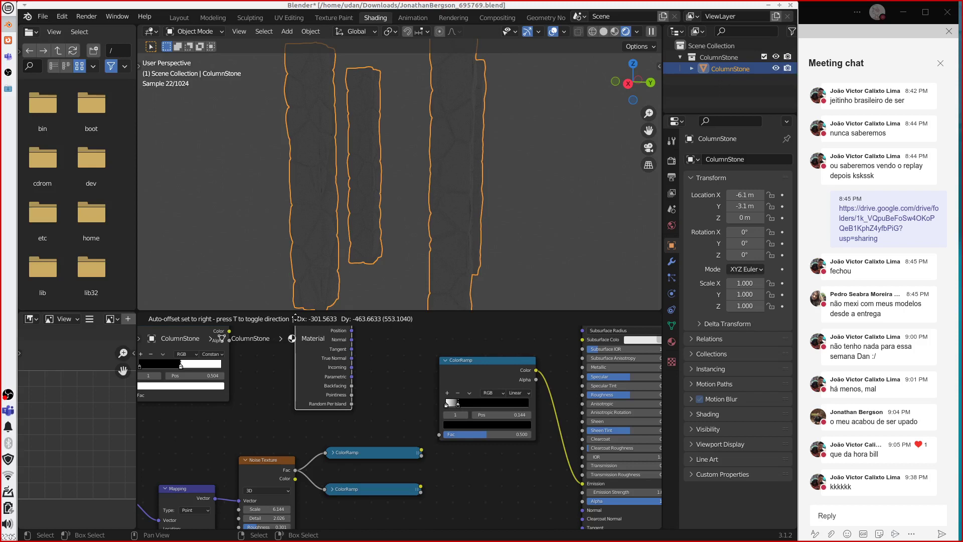
left_click(359, 371)
scroll(359, 371, "up", 1)
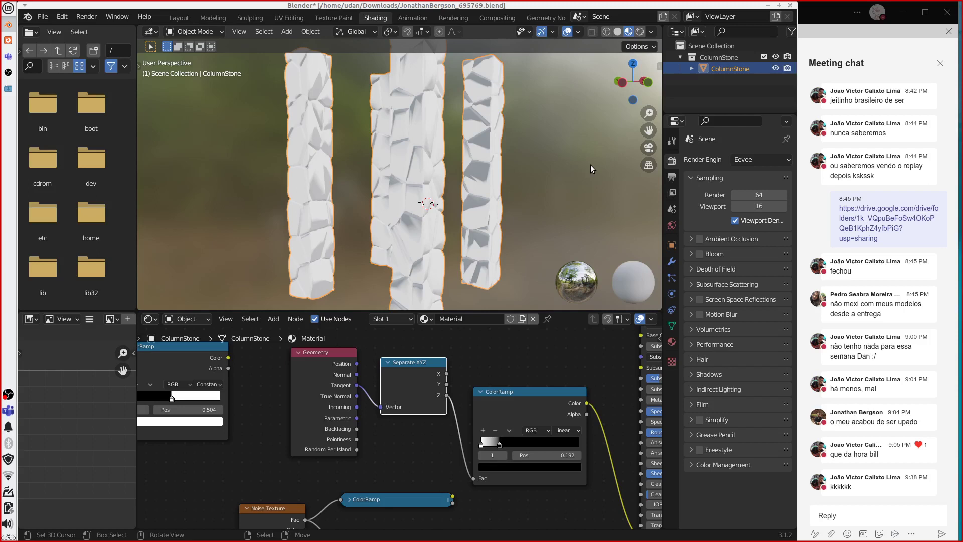
Step: Feed the Geometry node's Incoming output into Separate XYZ, connect Y to the ColorRamp, and view the columns in Rendered shading
key("ctrl+z")
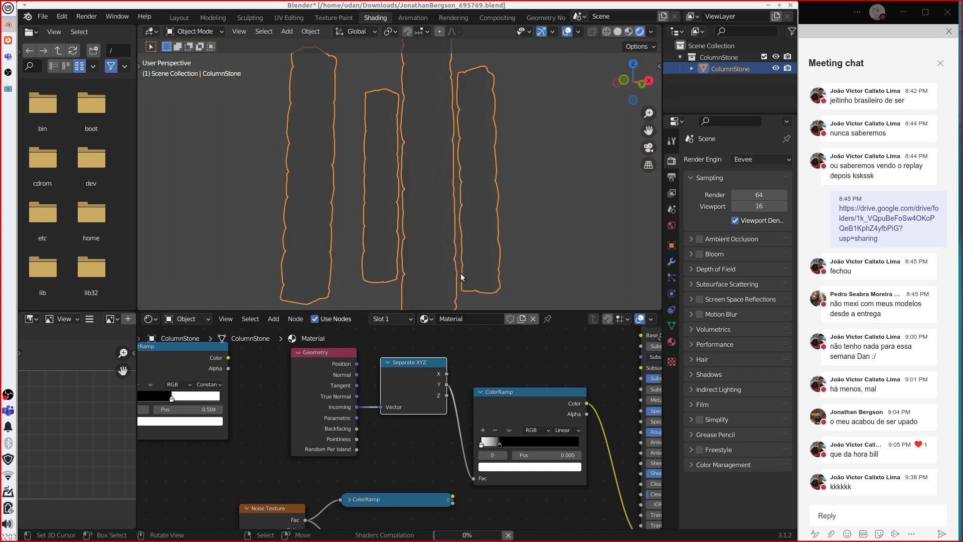
scroll(501, 260, "down", 2)
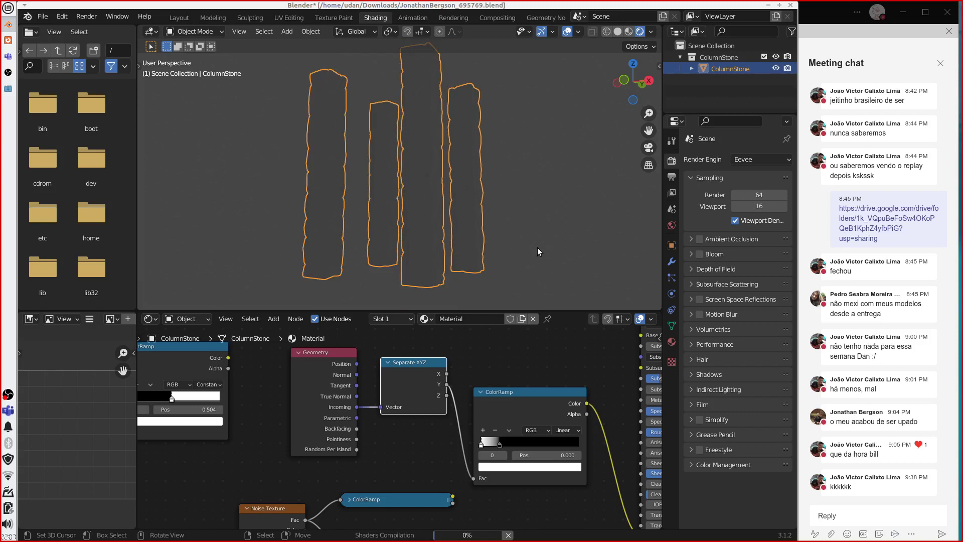
middle_click_drag(537, 247, 350, 421)
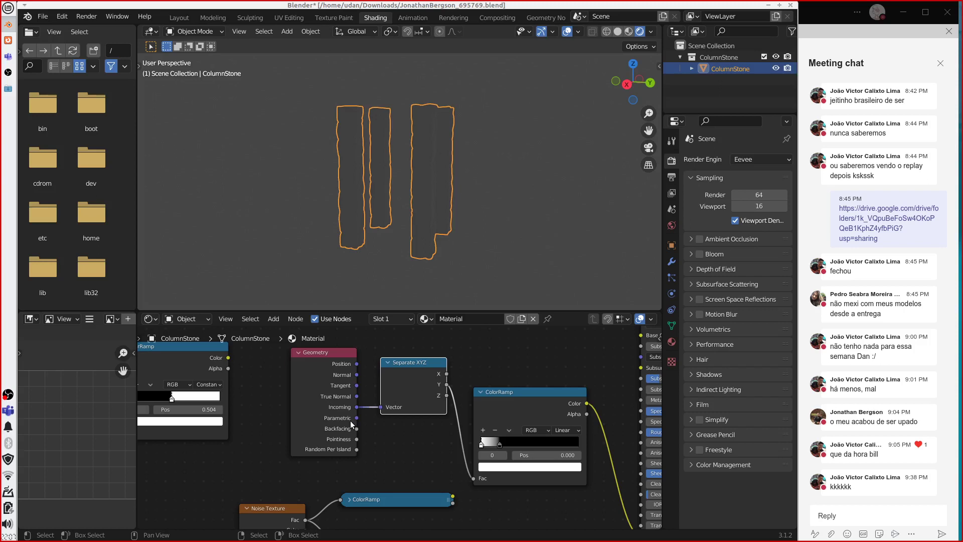
Step: Replace the Geometry node with a Texture Coordinate node, connecting Normal to Separate XYZ and Z to the ColorRamp, and check the columns
key("ctrl+z")
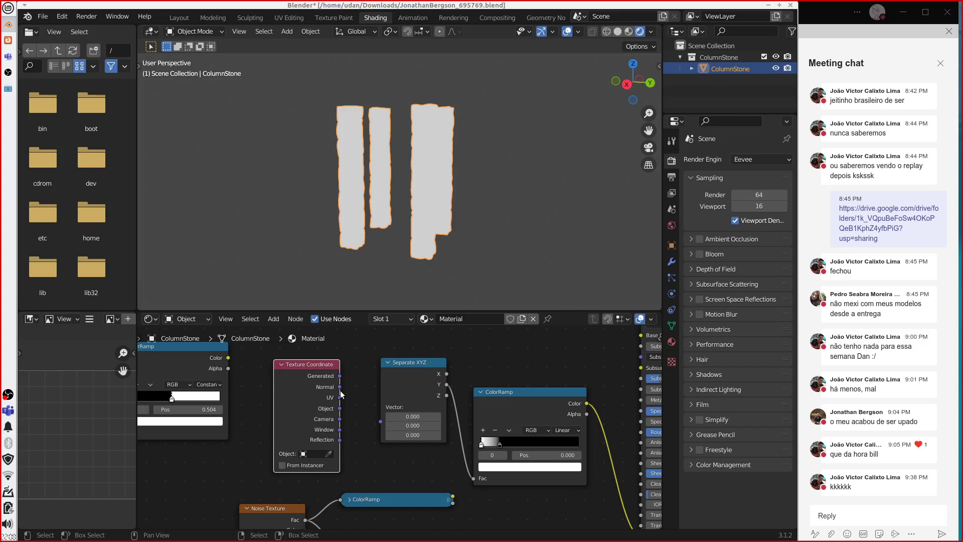
left_click_drag(339, 387, 380, 406)
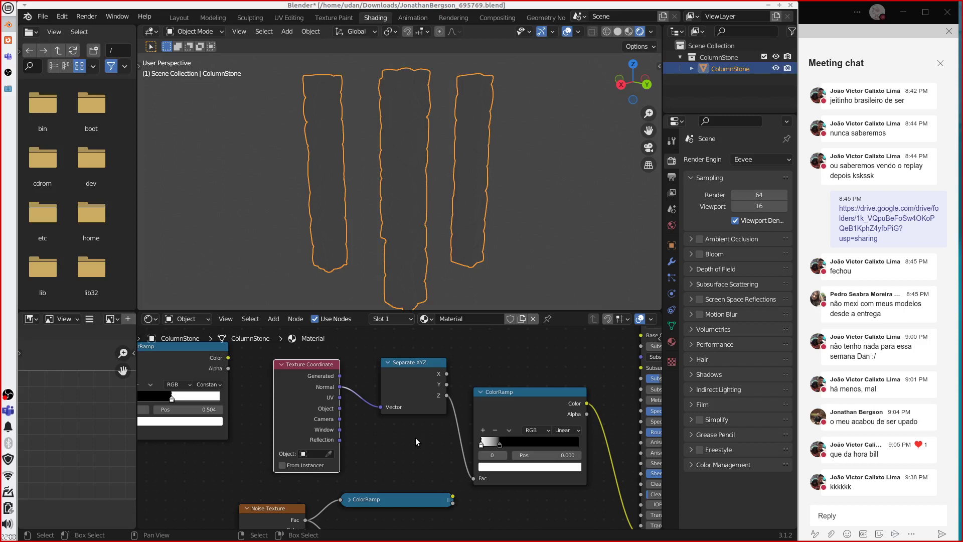
middle_click_drag(394, 295, 371, 278)
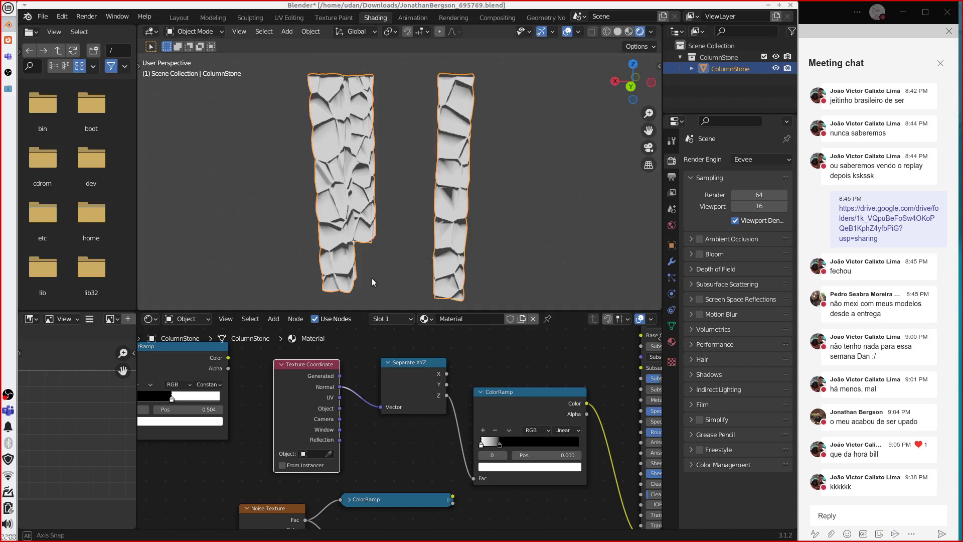
middle_click_drag(372, 278, 439, 213)
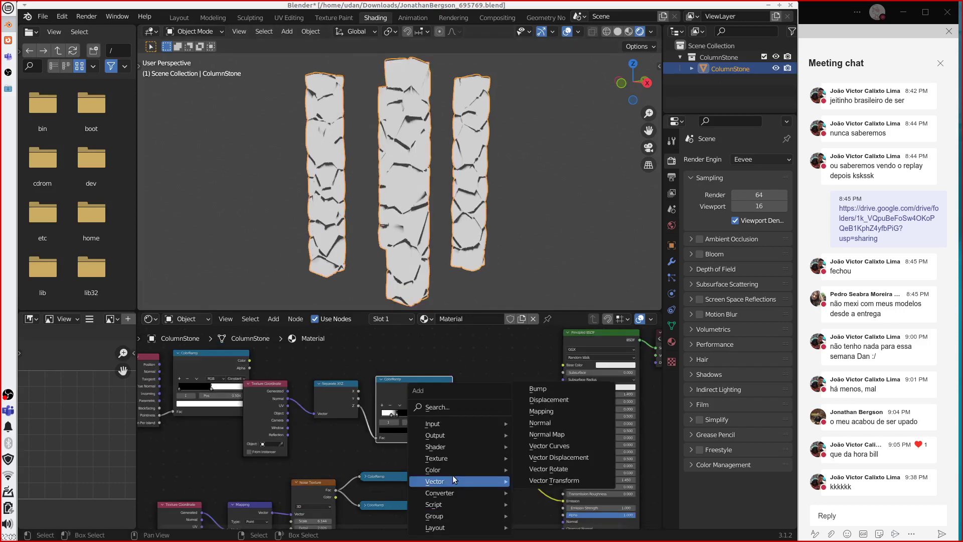
Step: Add a MixRGB node with the mask ColorRamp driving Fac and the upper noise ColorRamp feeding Color2, and connect it to Emission
mouse_move(441, 469)
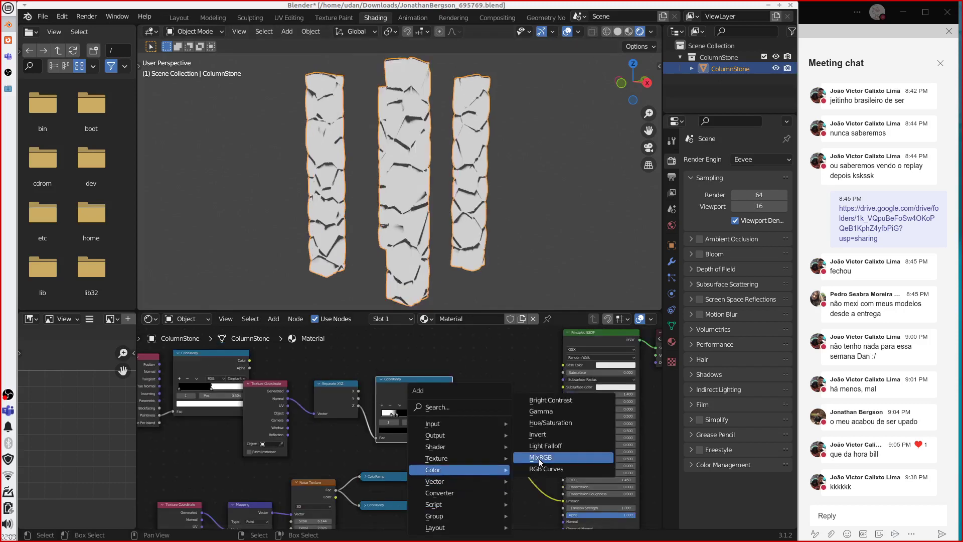
left_click(539, 458)
left_click_drag(434, 438, 463, 516)
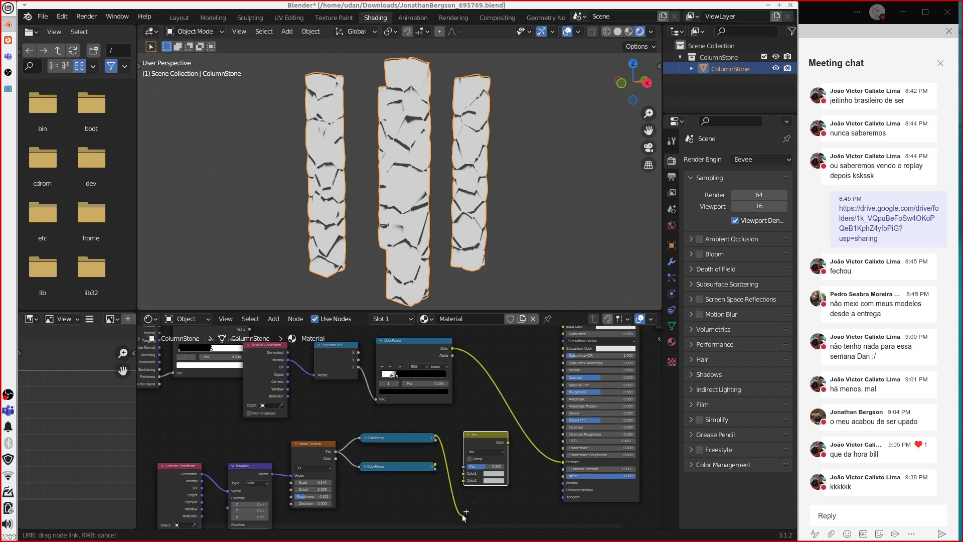
left_click_drag(463, 516, 464, 470)
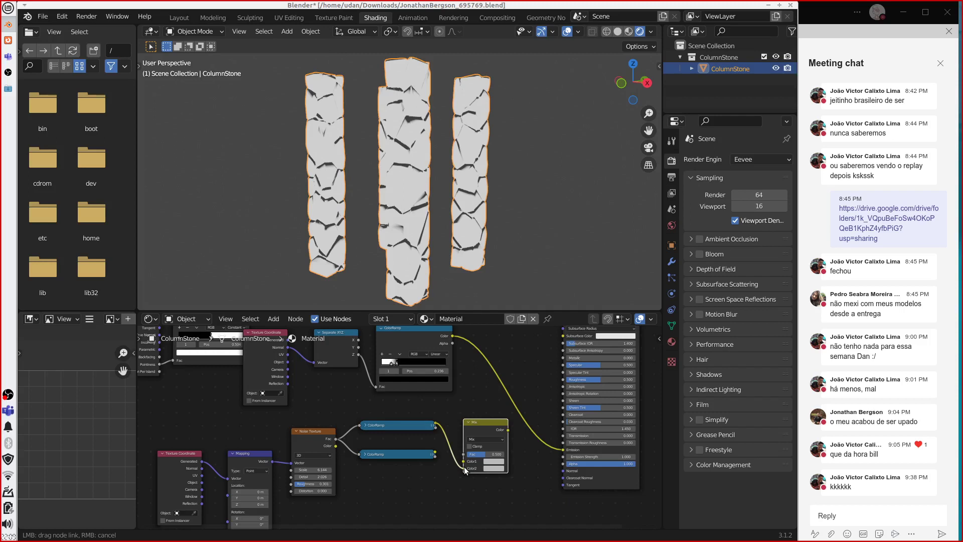
left_click_drag(464, 470, 463, 467)
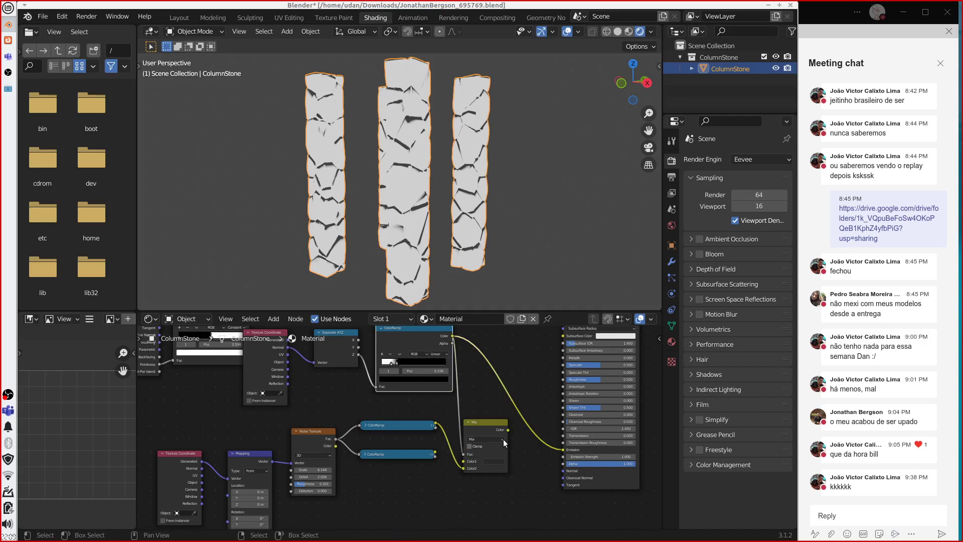
left_click_drag(508, 429, 563, 449)
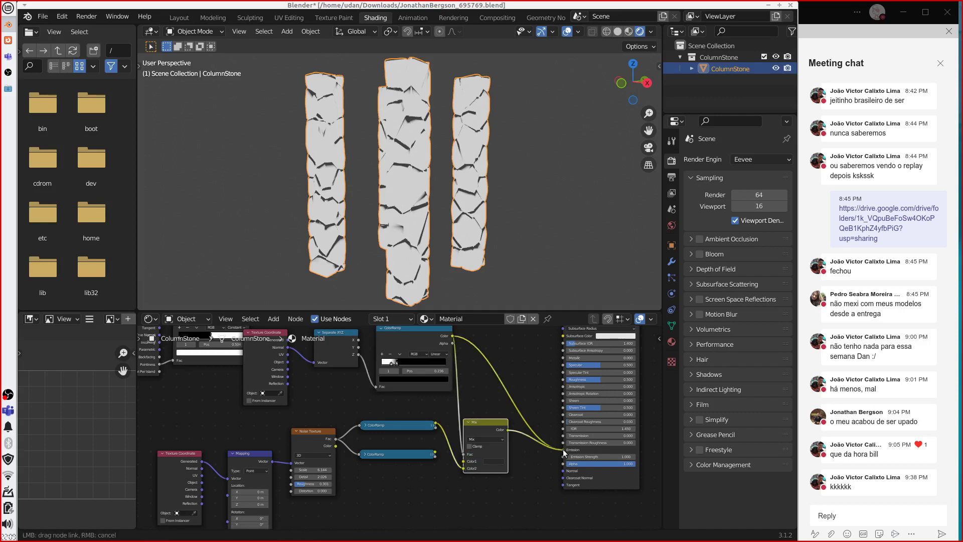
left_click_drag(562, 449, 562, 449)
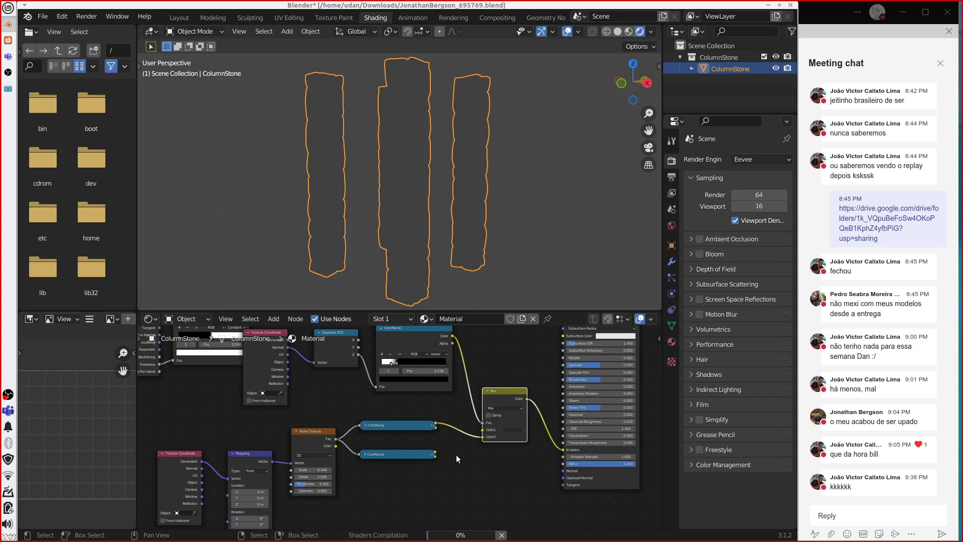
middle_click_drag(447, 233, 548, 422)
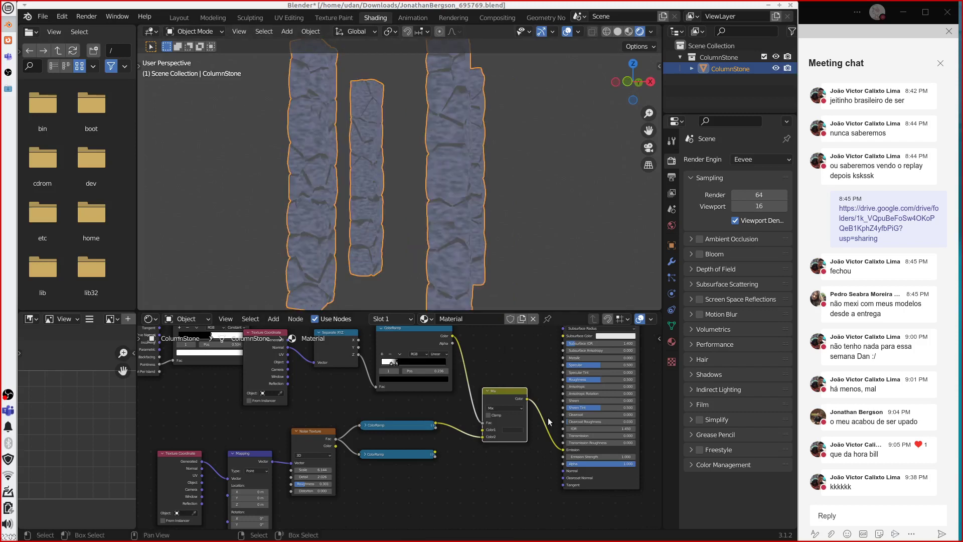
Step: Set the Mix node's Color1 to a very dark grey and inspect the stone columns up close
left_click(512, 430)
left_click_drag(559, 373, 553, 381)
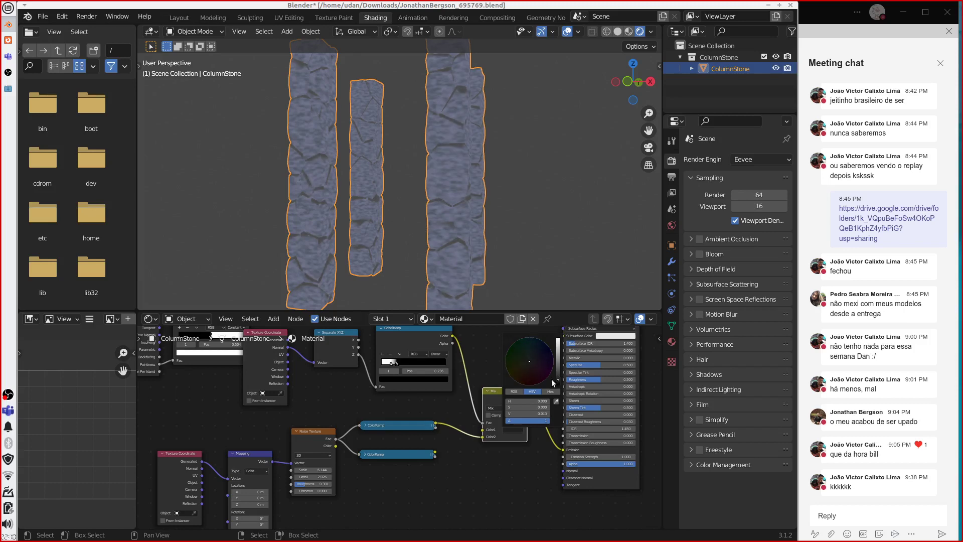
scroll(328, 255, "up", 3)
scroll(328, 254, "up", 2)
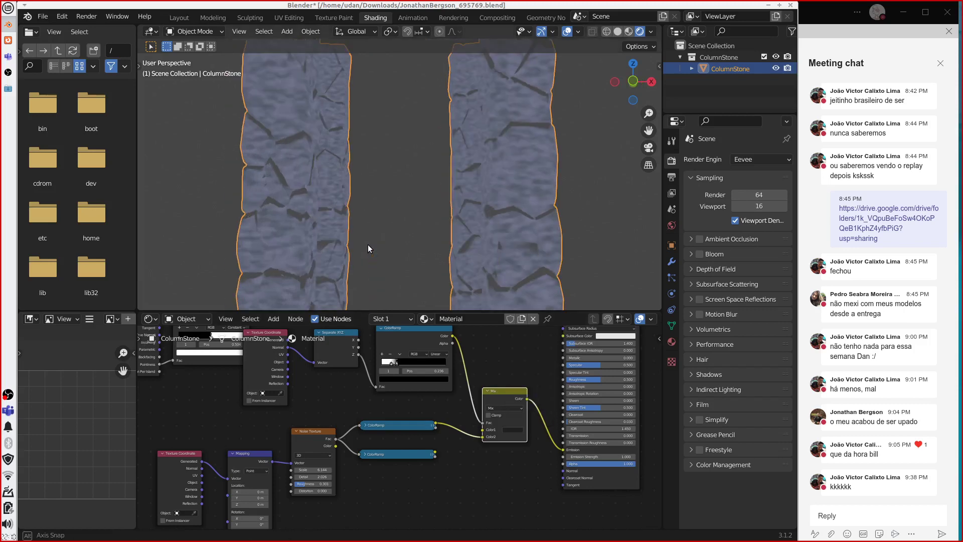
middle_click_drag(312, 243, 320, 214)
scroll(311, 239, "up", 2)
scroll(403, 350, "up", 3)
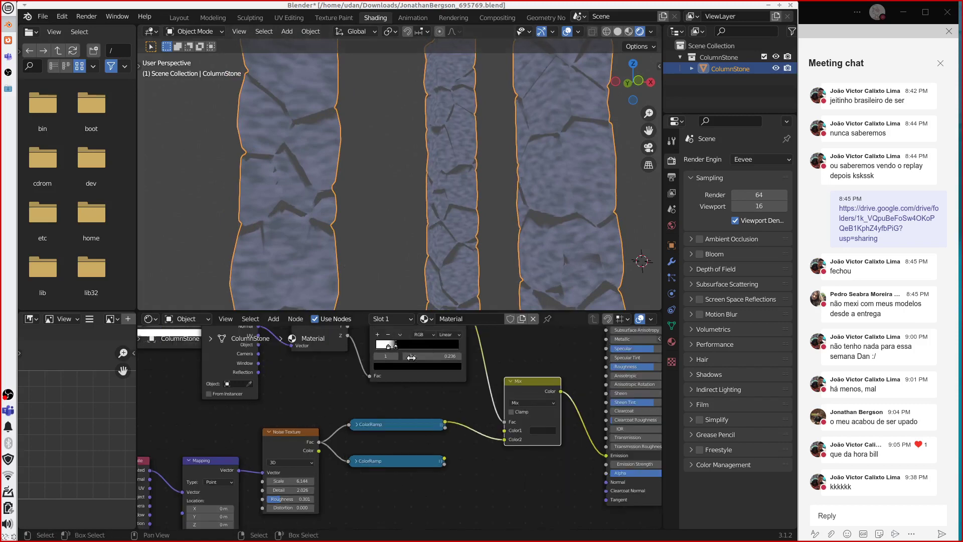
Step: Tighten the mask ColorRamp by moving its black stop to 0.164, and view the columns from another angle
middle_click_drag(403, 350, 419, 460)
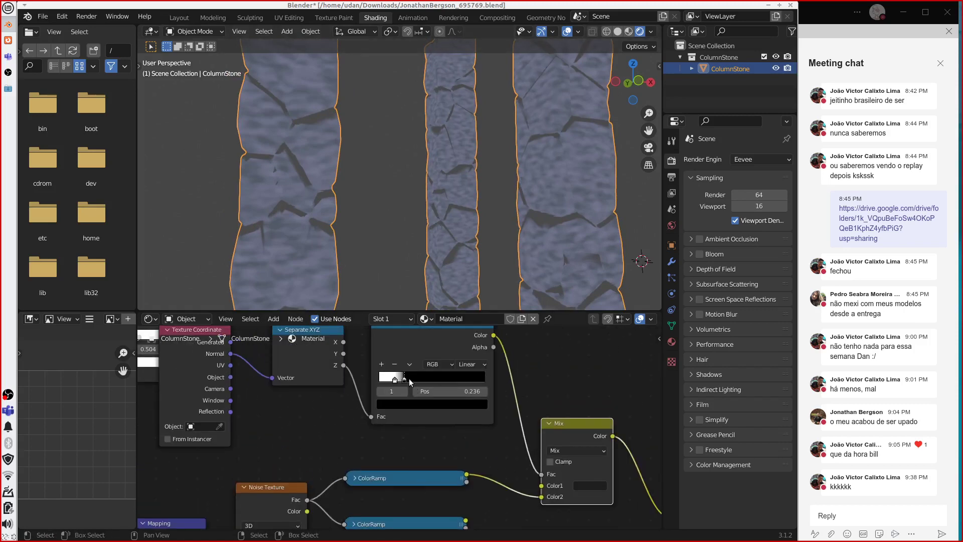
mouse_move(403, 380)
left_mouse_down()
mouse_move(414, 382)
mouse_move(362, 381)
mouse_move(407, 380)
mouse_move(393, 382)
left_mouse_up()
scroll(459, 205, "down", 5)
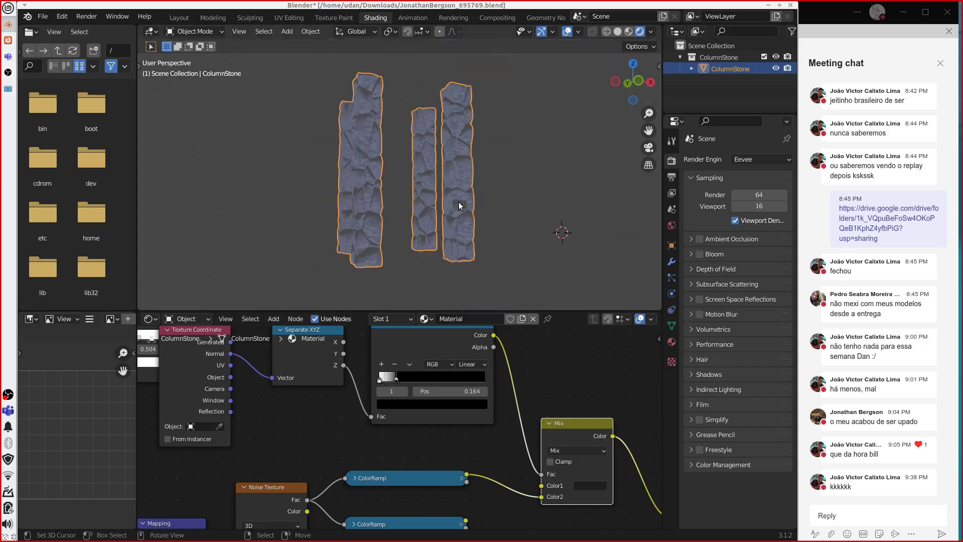
middle_click_drag(459, 205, 436, 242)
Step: Rearrange the Texture Coordinate, Separate XYZ, mask ColorRamp and Mix nodes so they no longer overlap or crowd each other
middle_click_drag(218, 393, 260, 418)
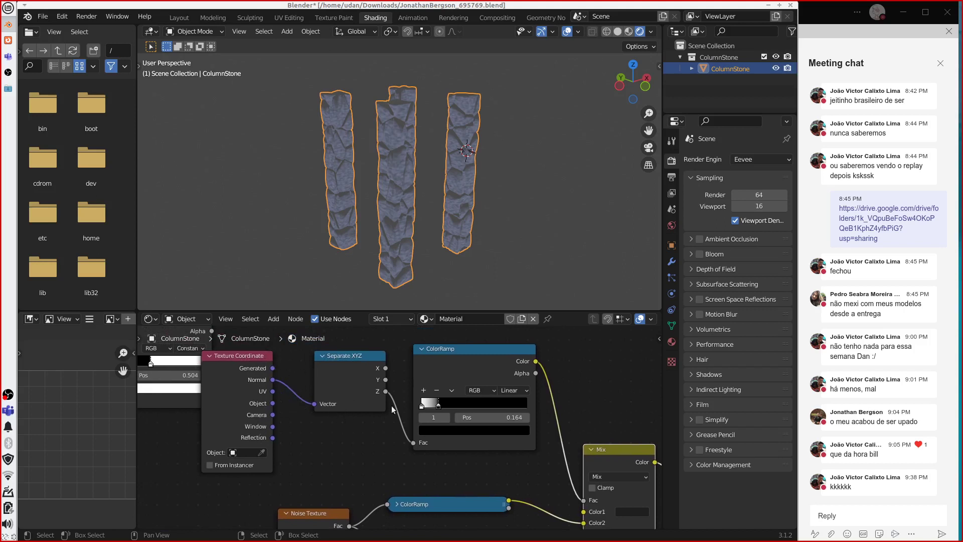
middle_click_drag(203, 362, 270, 396)
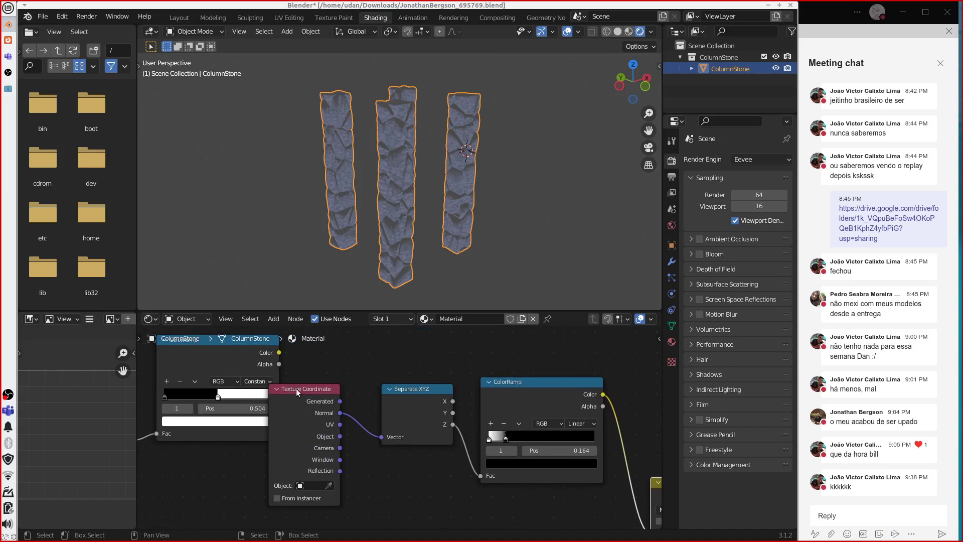
left_click_drag(296, 388, 330, 390)
left_click_drag(417, 390, 428, 389)
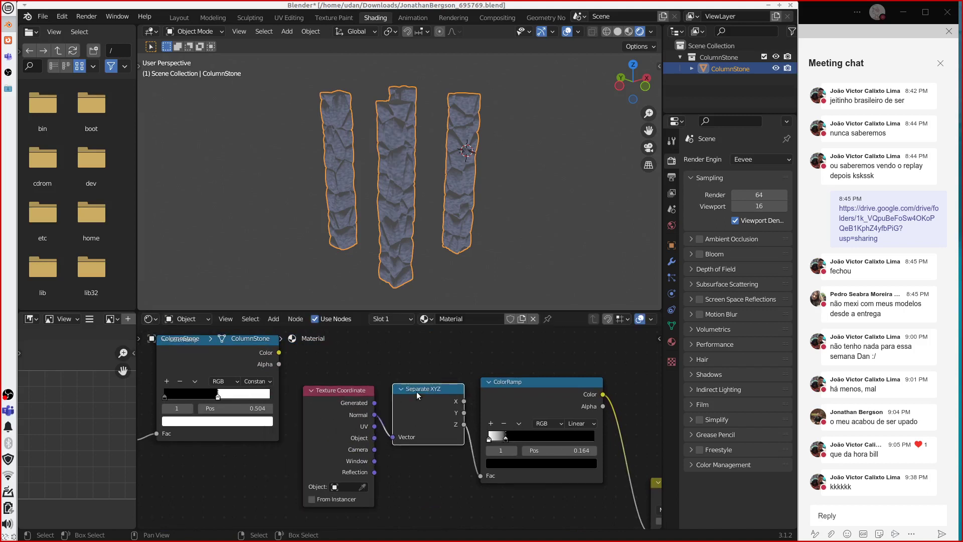
left_click_drag(359, 390, 361, 367)
left_click_drag(413, 392, 415, 374)
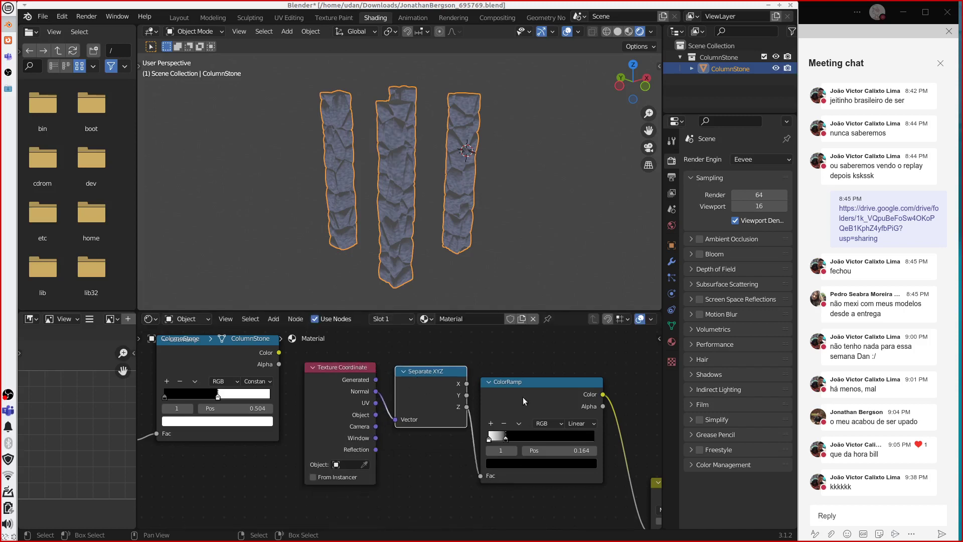
left_click_drag(542, 382, 542, 367)
scroll(574, 440, "down", 1)
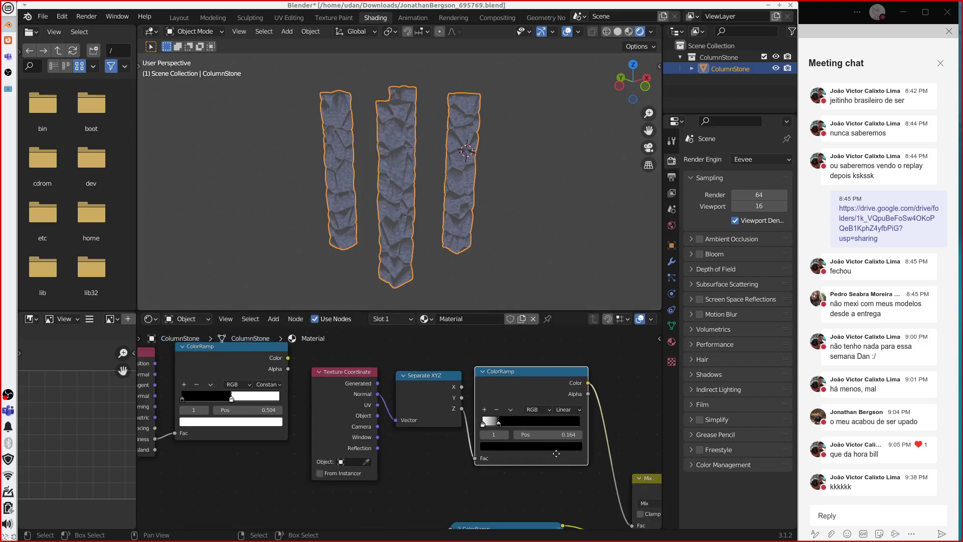
middle_click_drag(637, 479, 489, 417)
left_click_drag(504, 414, 538, 417)
Step: Feed Texture Coordinate's Object output into Separate XYZ, set the ColorRamp stops to white at 0.000 and black at 1.000, and check the columns
middle_click_drag(233, 388, 263, 410)
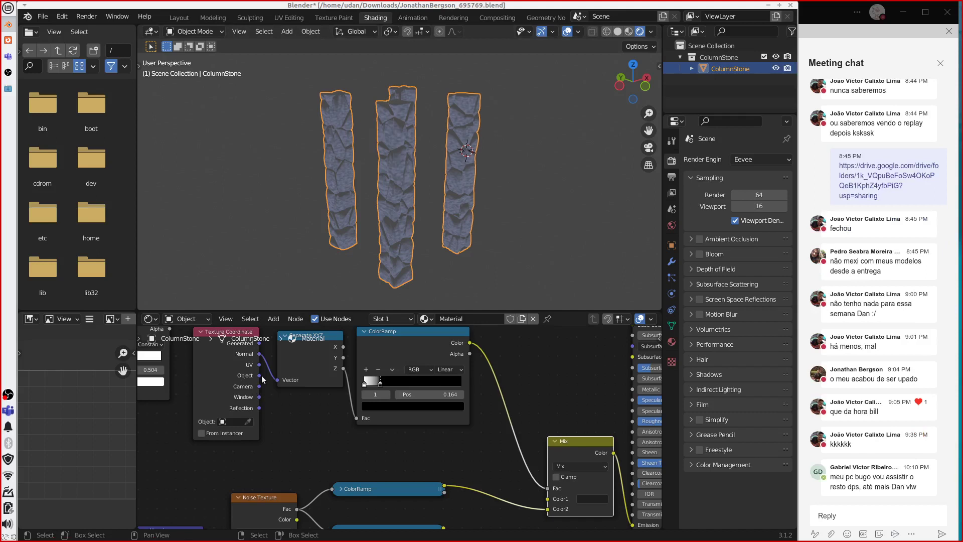
left_click_drag(260, 375, 277, 380)
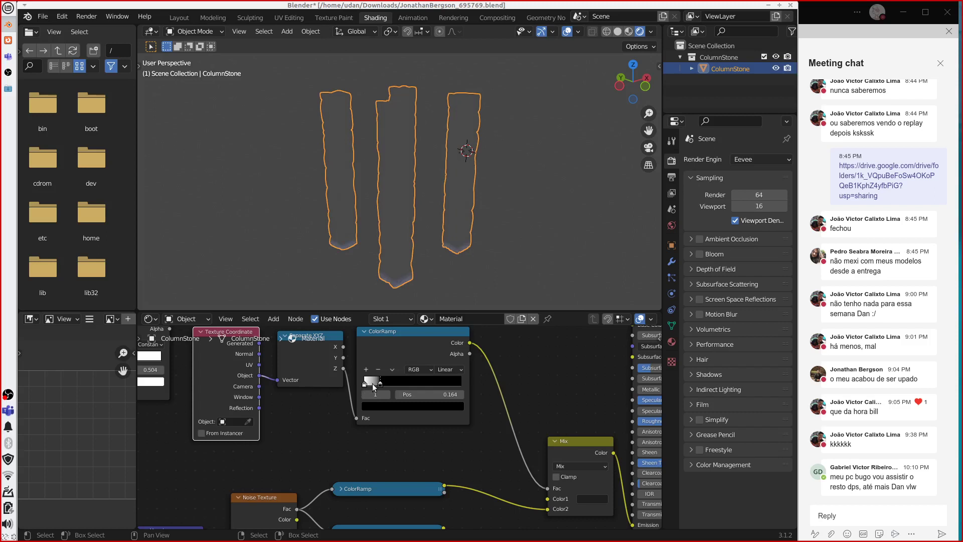
left_click_drag(380, 384, 435, 385)
left_click_drag(506, 396, 507, 393)
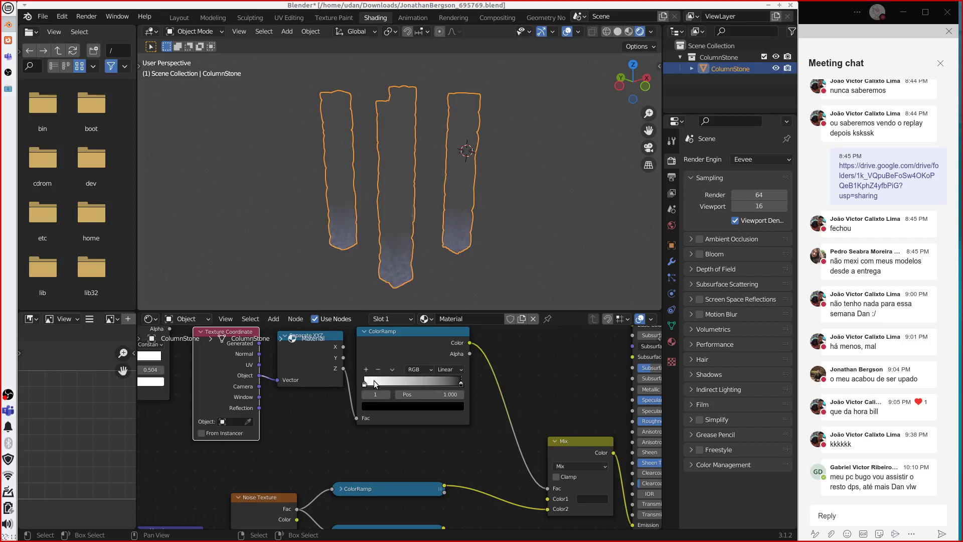
mouse_move(376, 385)
left_mouse_down()
mouse_move(453, 396)
mouse_move(362, 394)
left_mouse_up()
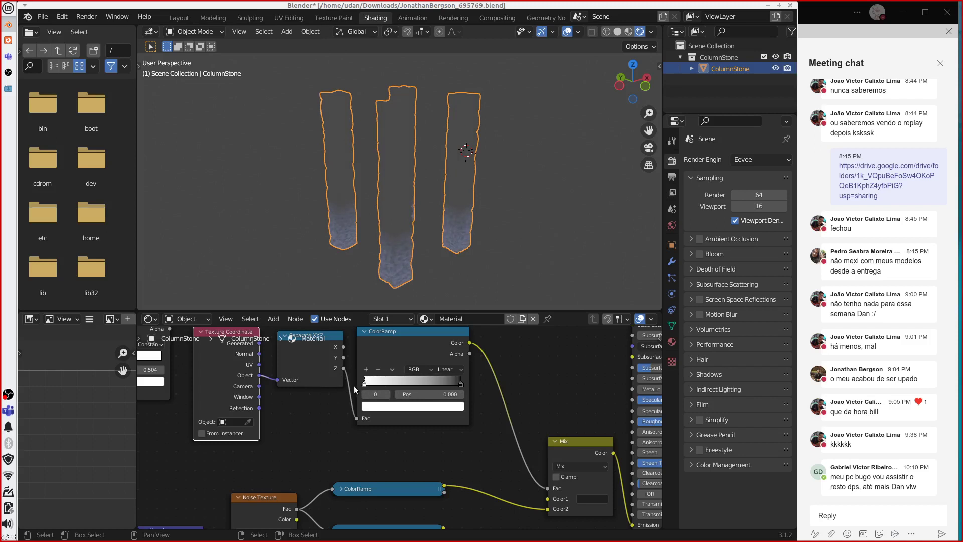
middle_click_drag(378, 266, 454, 226)
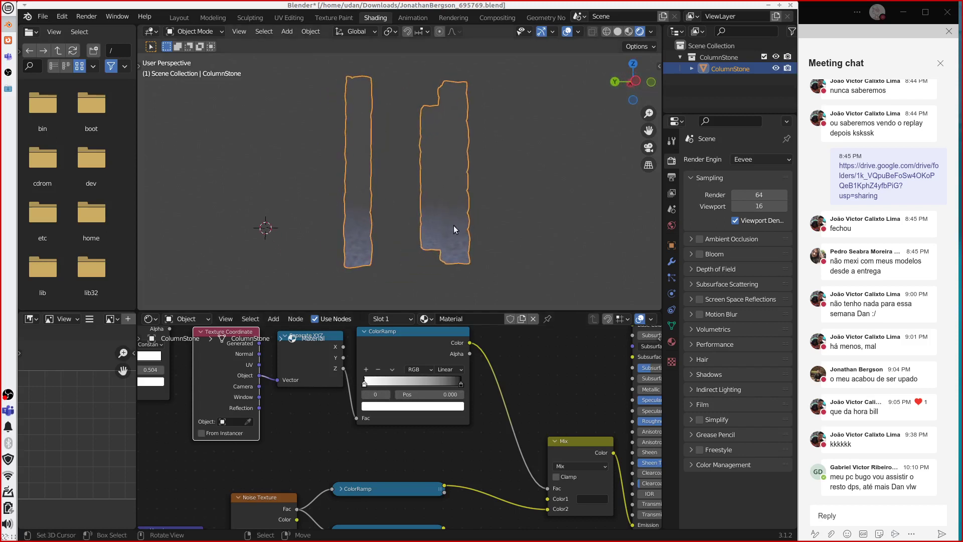
left_click_drag(461, 384, 477, 381)
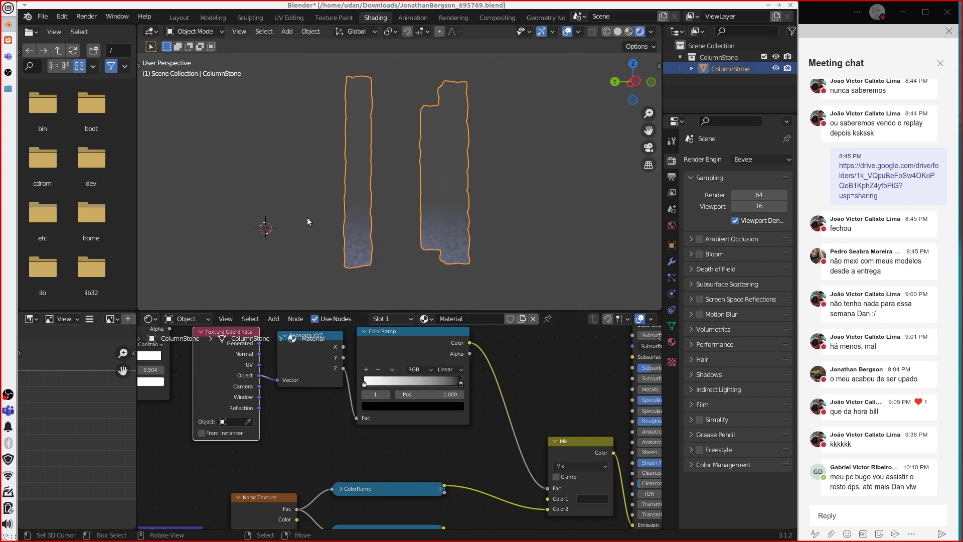
middle_click_drag(384, 195, 369, 248)
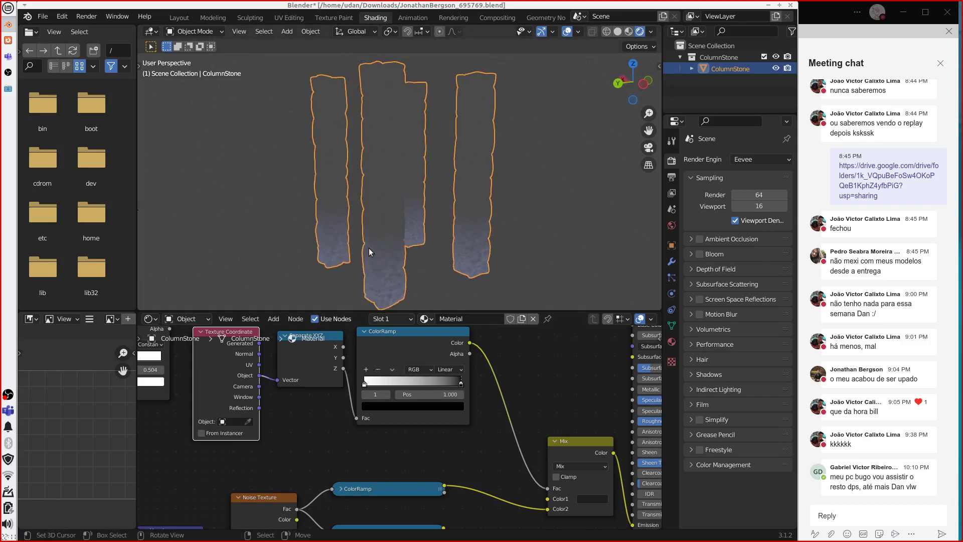
Step: Delete the Texture Coordinate node in front of Separate XYZ and look through the node types that can be added
key("g")
left_click(341, 370)
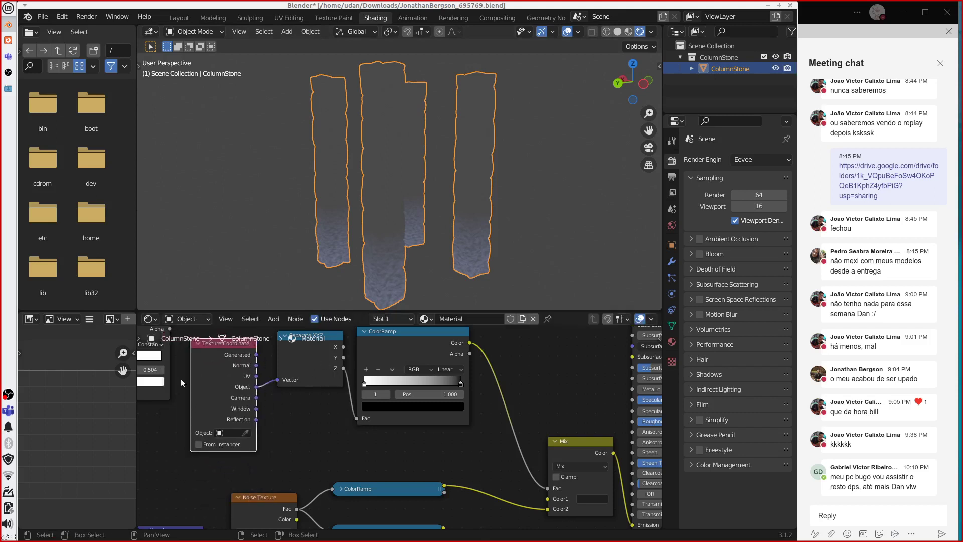
key("x")
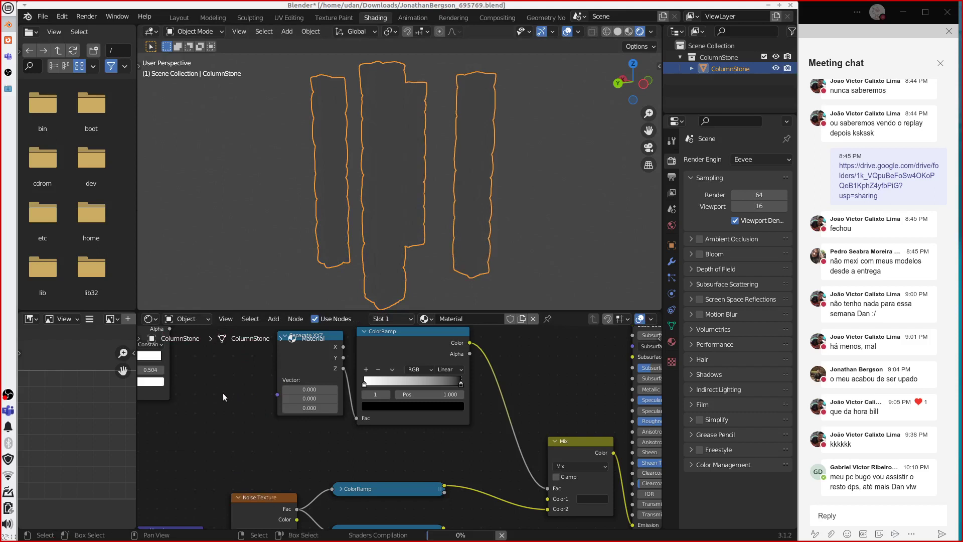
key("shift+a")
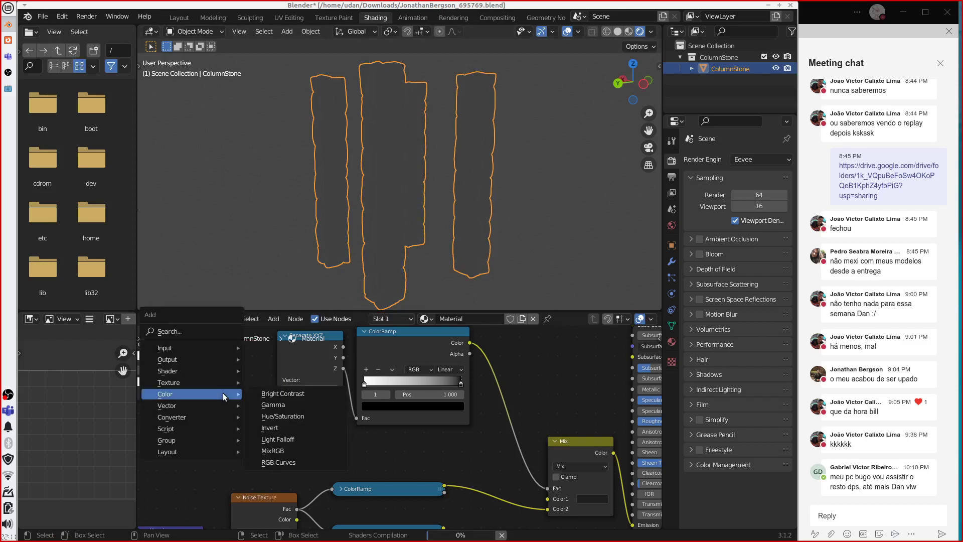
mouse_move(200, 348)
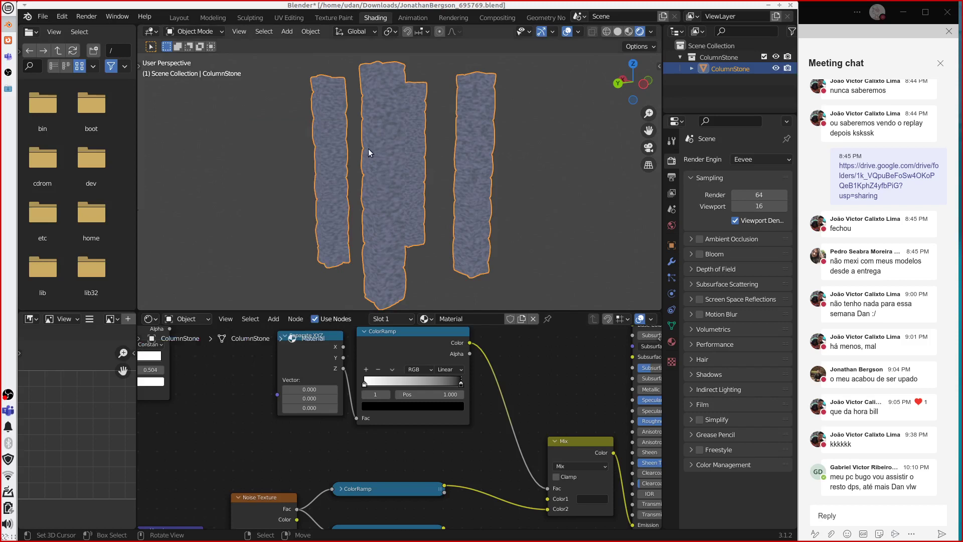
Step: Switch the ColumnStone object to Vertex Paint mode and display its modifier stack
middle_click_drag(362, 172, 385, 185)
scroll(385, 185, "up", 3)
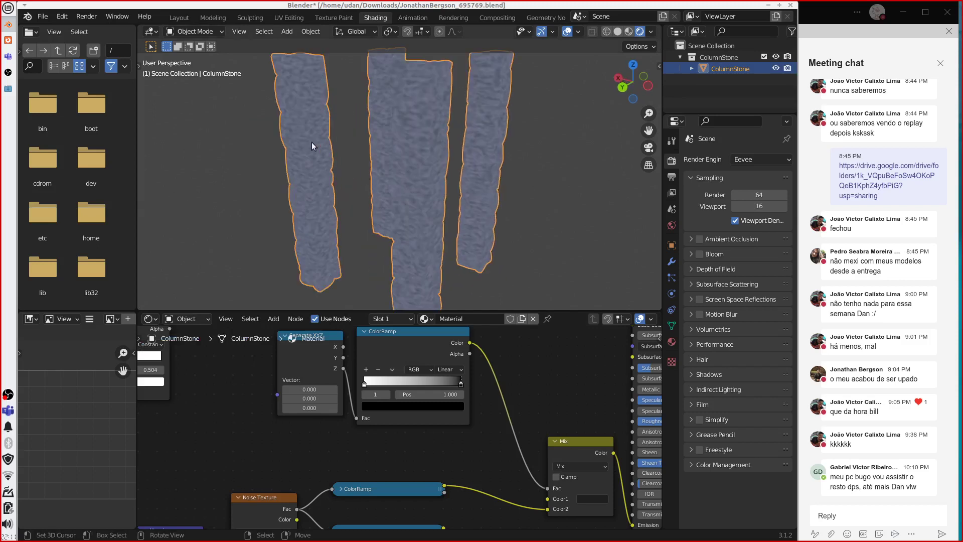
middle_click_drag(311, 142, 318, 138)
left_click(186, 31)
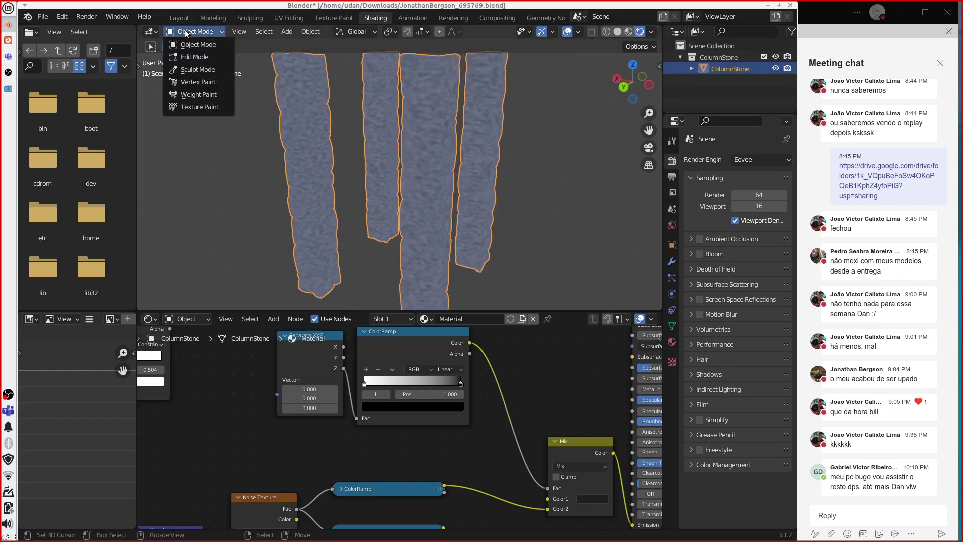
left_click(200, 82)
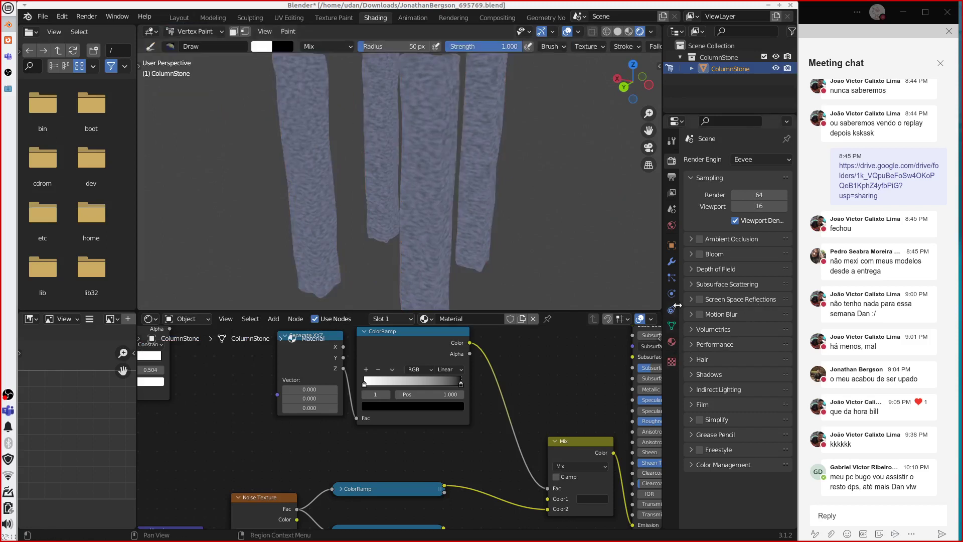
left_click(672, 262)
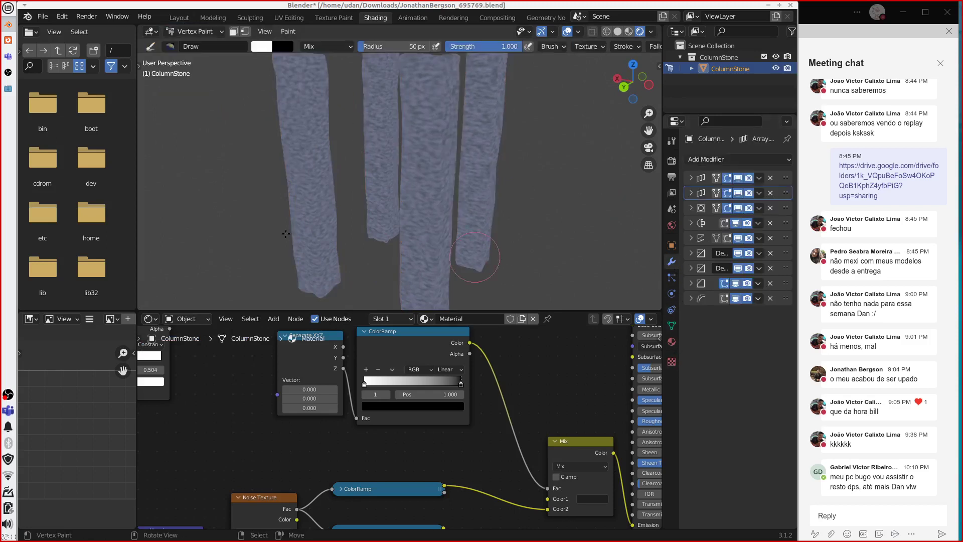
scroll(237, 204, "down", 3)
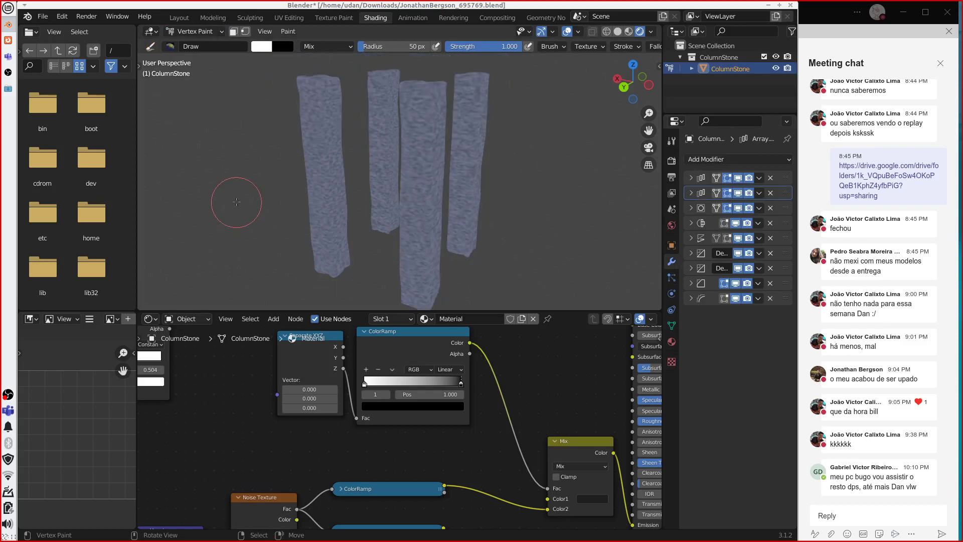
Step: Switch ColumnStone out of Vertex Paint to Edit Mode, look over the available modes, and return it to Object Mode
left_click(179, 31)
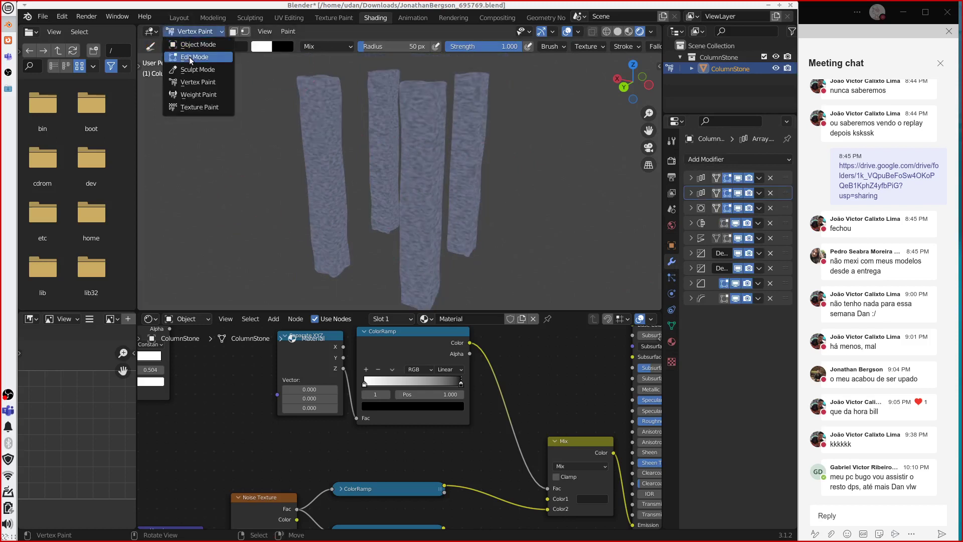
left_click(192, 58)
left_click(192, 34)
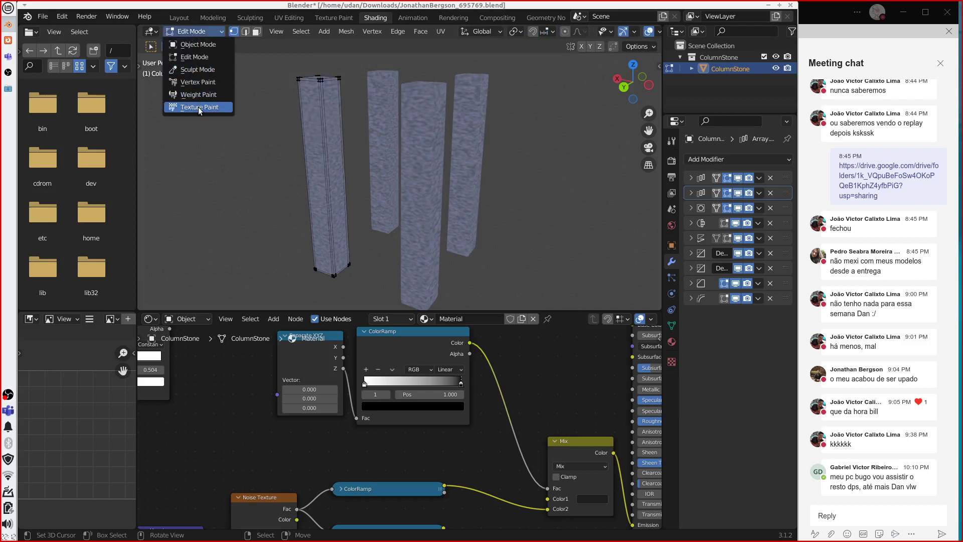
left_click(187, 57)
left_click(193, 31)
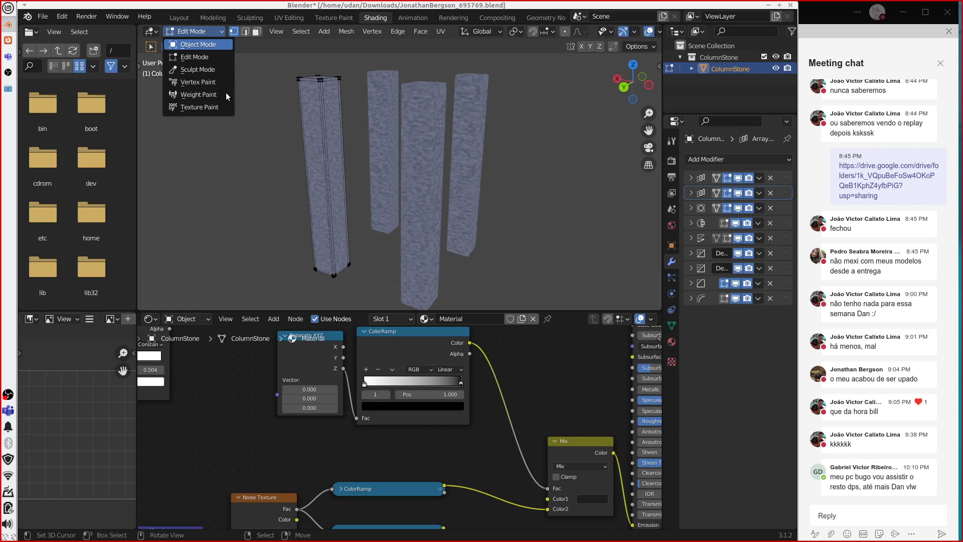
key("Return")
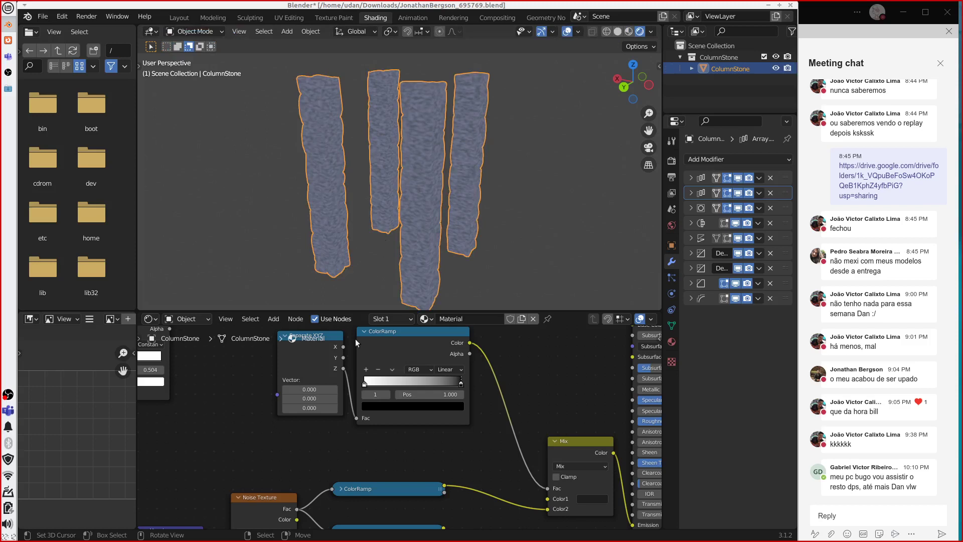
Step: Look at the Ambient Occlusion input node and turn off Ambient Occlusion in the Eevee render settings
middle_click_drag(244, 359, 288, 389)
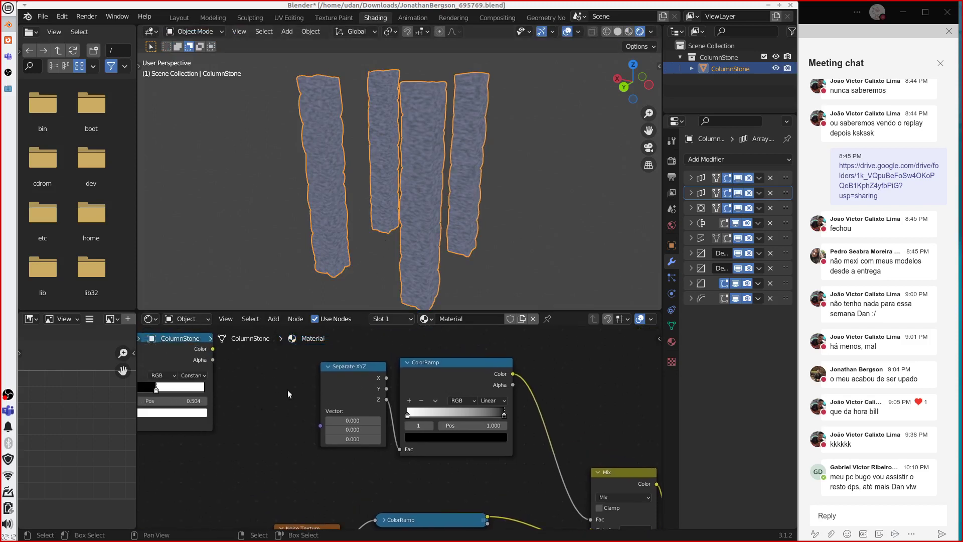
key("shift+a")
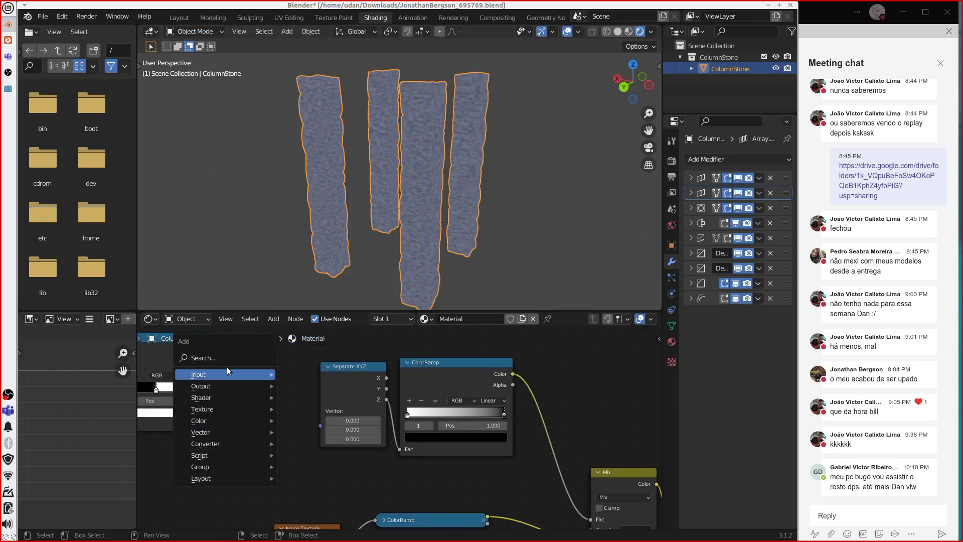
mouse_move(223, 366)
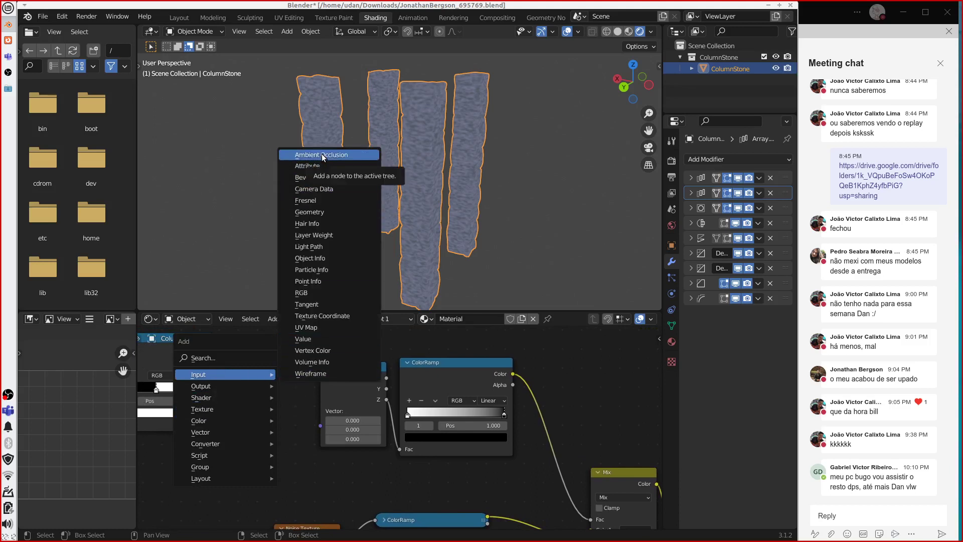
left_click(672, 177)
left_click(672, 161)
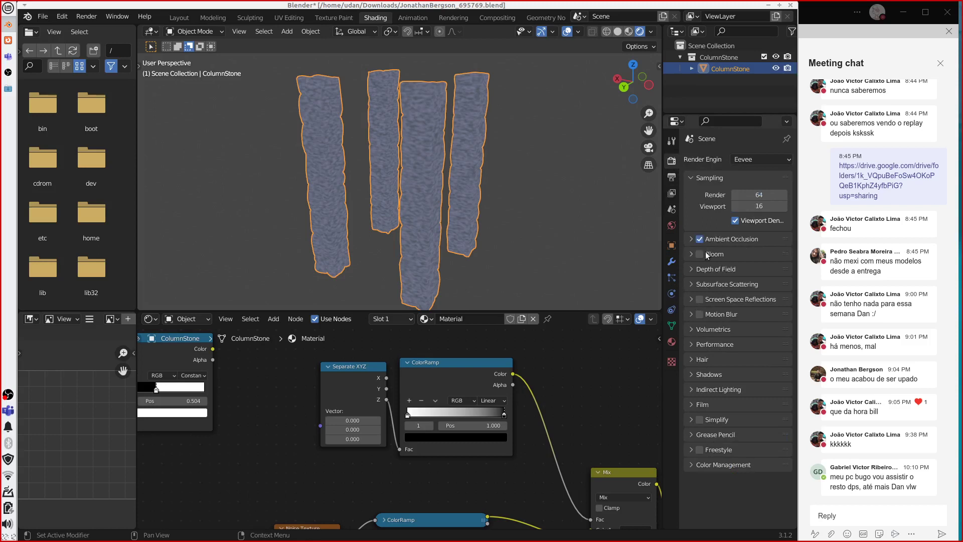
left_click(690, 240)
left_click(690, 240)
left_click(699, 240)
Step: Try out a Volume Info node in front of the Separate XYZ node
key("shift+a")
mouse_move(262, 412)
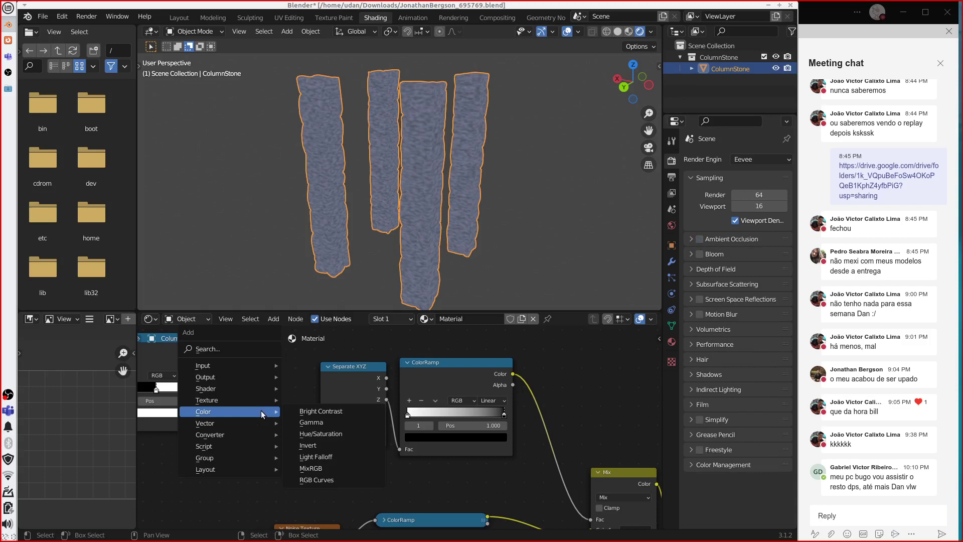
mouse_move(251, 368)
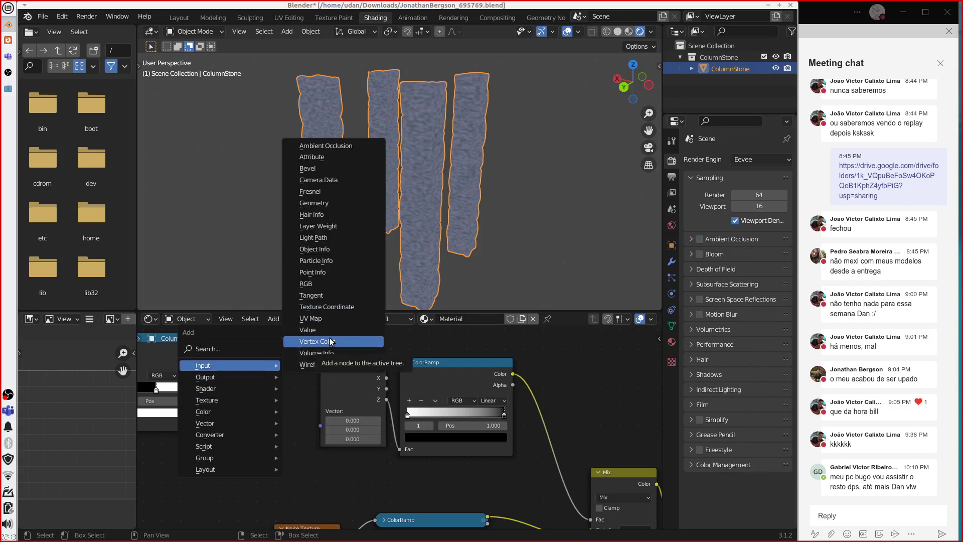
left_click(319, 353)
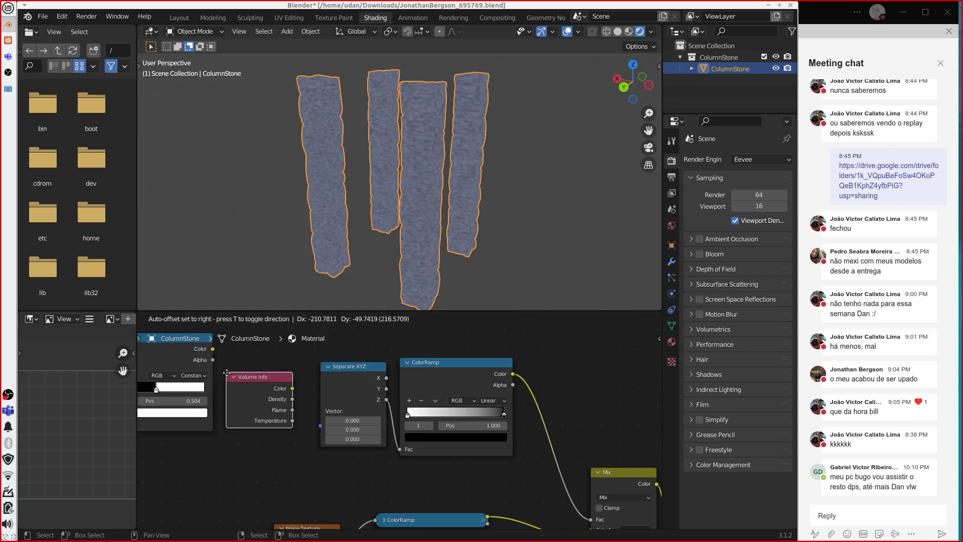
left_click(227, 376)
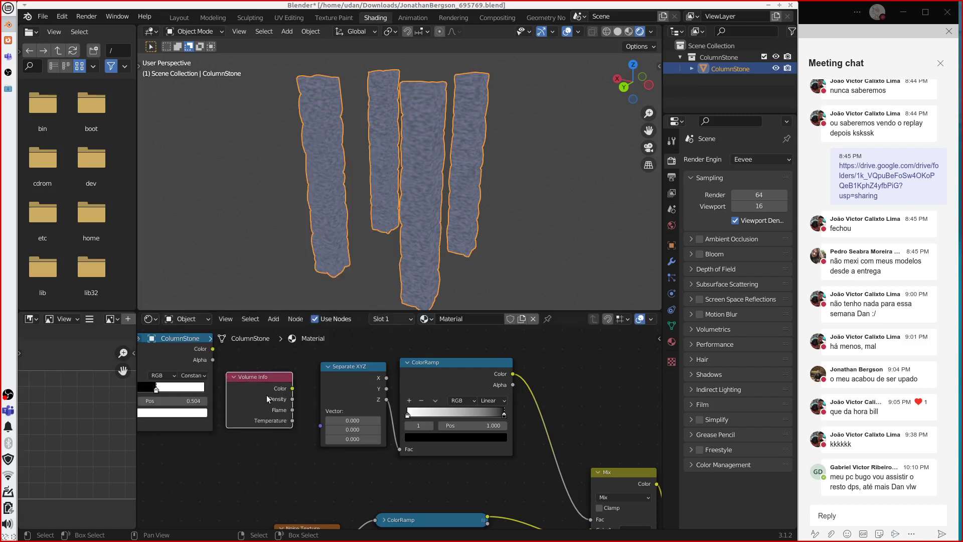
Step: Add a Wireframe input node in front of the Separate XYZ node
key("shift+a")
mouse_move(267, 394)
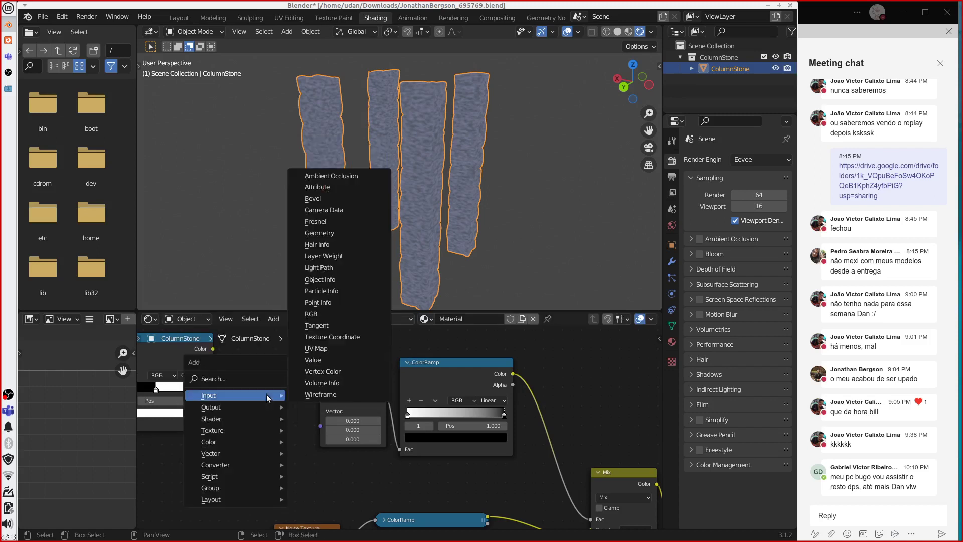
left_click(324, 395)
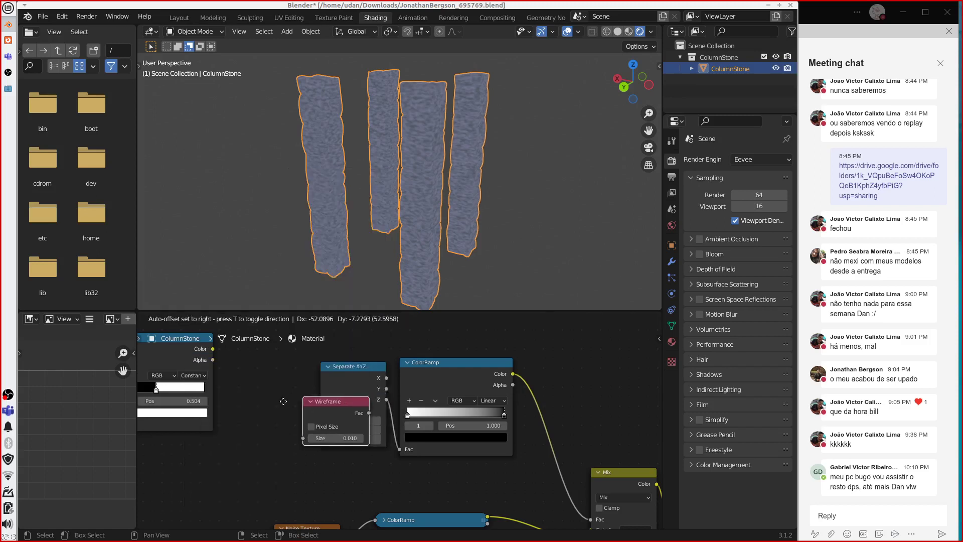
left_click(267, 420)
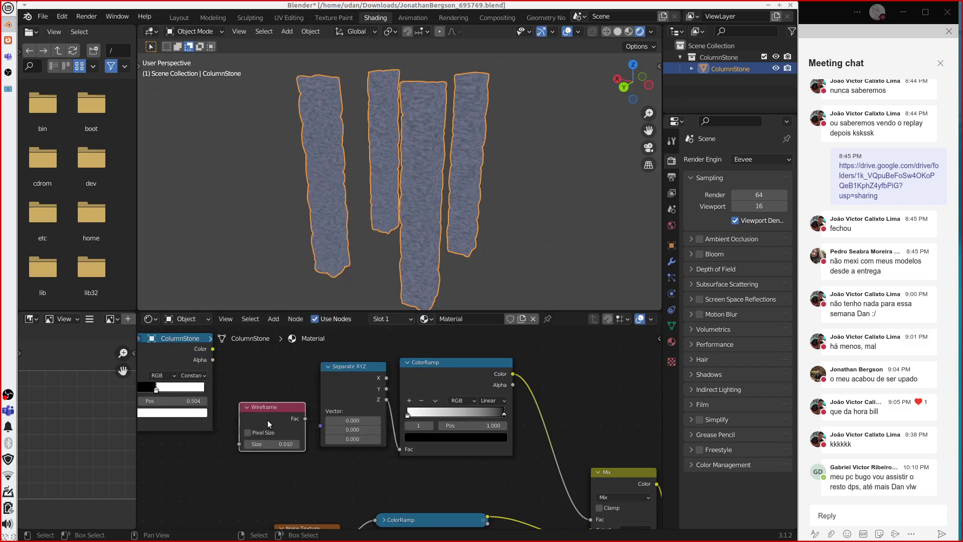
Step: Delete the Separate XYZ node and connect the Wireframe's Fac output to the mask ColorRamp's Fac, placing the Wireframe nearer the ramp
left_click(357, 370)
key("x")
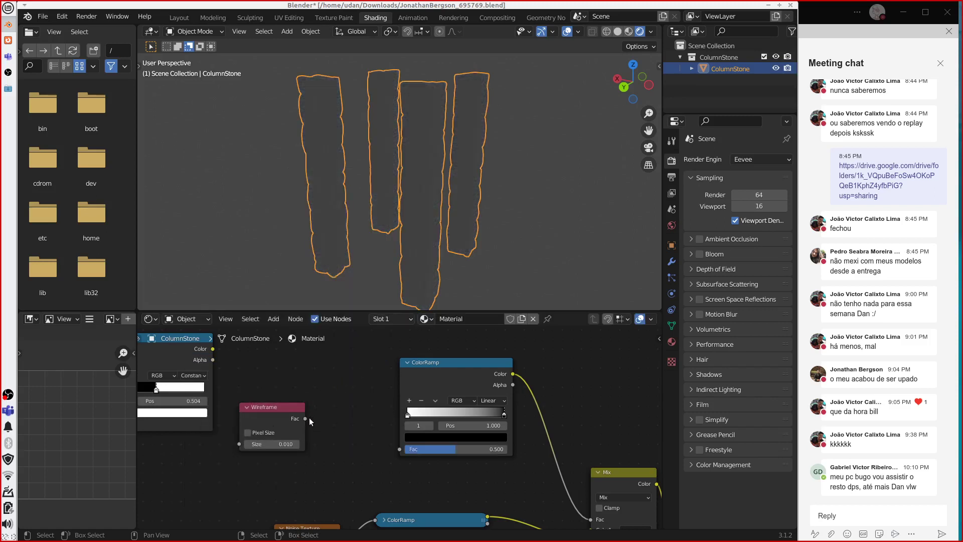
left_click_drag(307, 419, 399, 449)
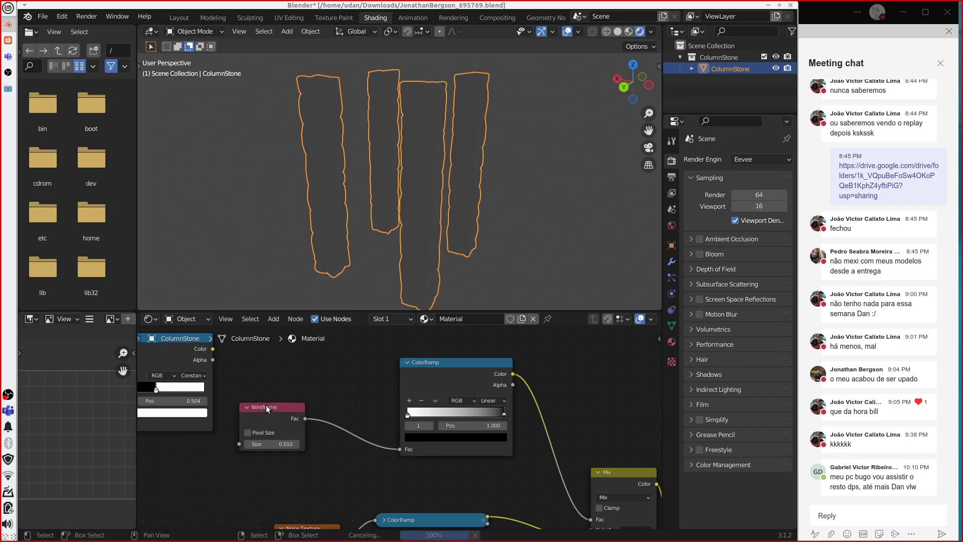
left_click_drag(266, 405, 305, 411)
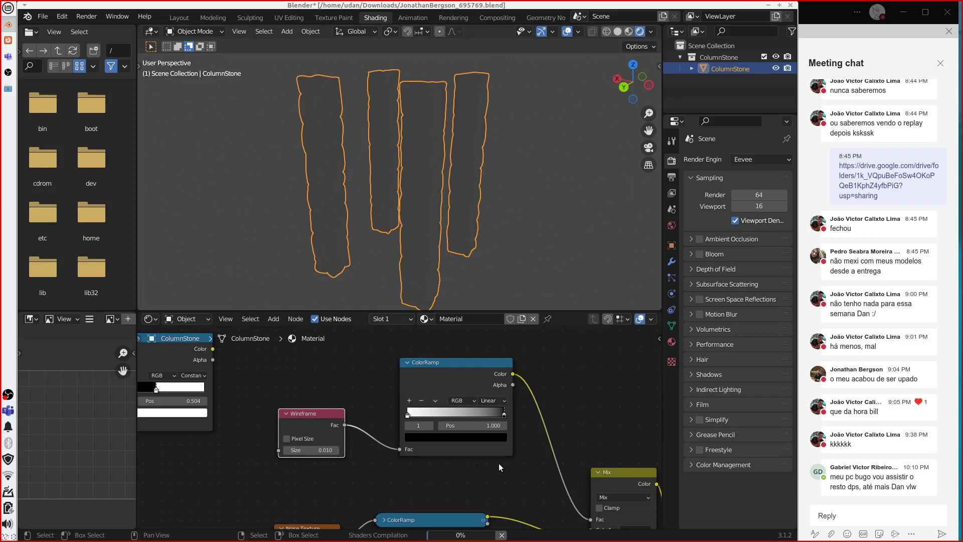
Step: Inspect the wireframe pattern on the columns, check the ColorRamp stops, and set the Wireframe node's Size to 0.043
scroll(432, 204, "up", 4)
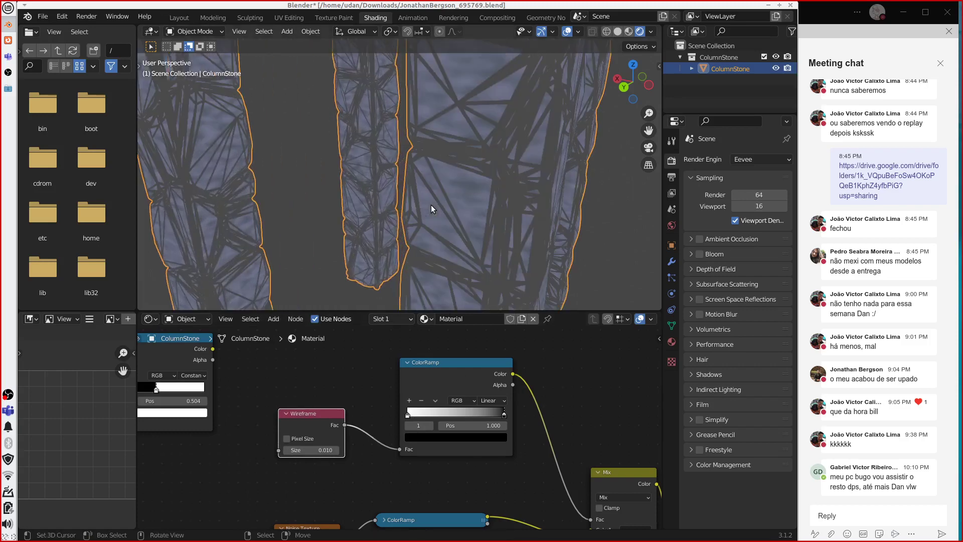
scroll(427, 226, "down", 2)
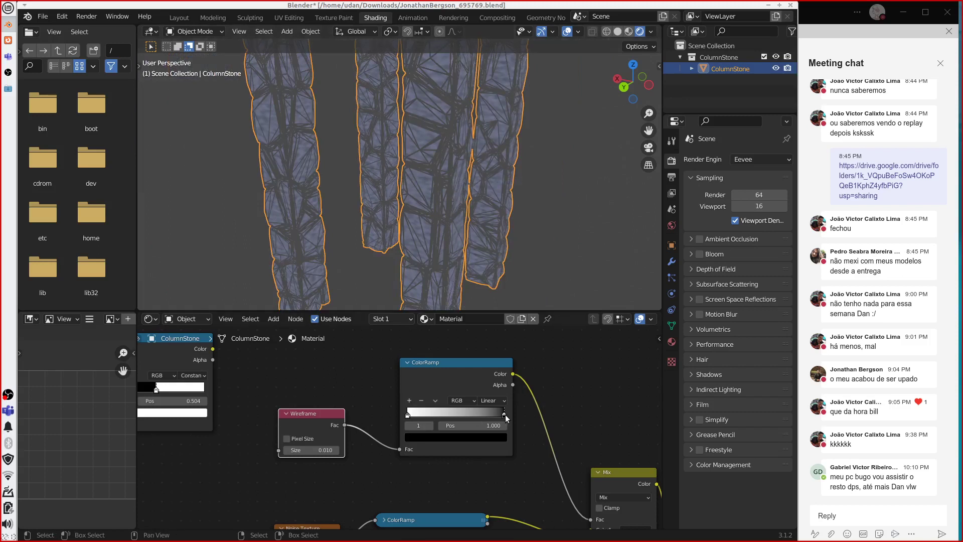
mouse_move(505, 414)
left_mouse_down()
mouse_move(439, 416)
mouse_move(507, 414)
left_mouse_up()
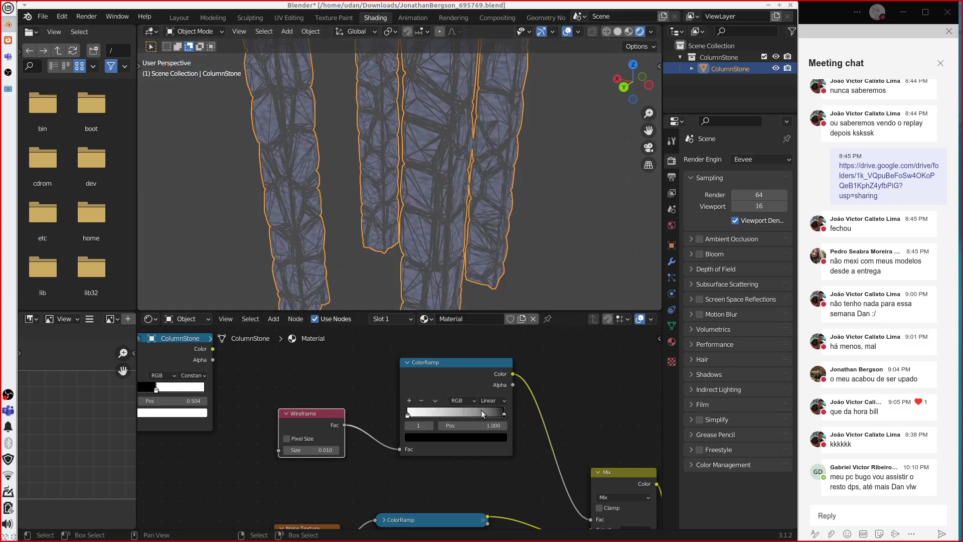
left_click(408, 414)
mouse_move(311, 450)
left_mouse_down()
mouse_move(295, 449)
mouse_move(303, 454)
left_mouse_up()
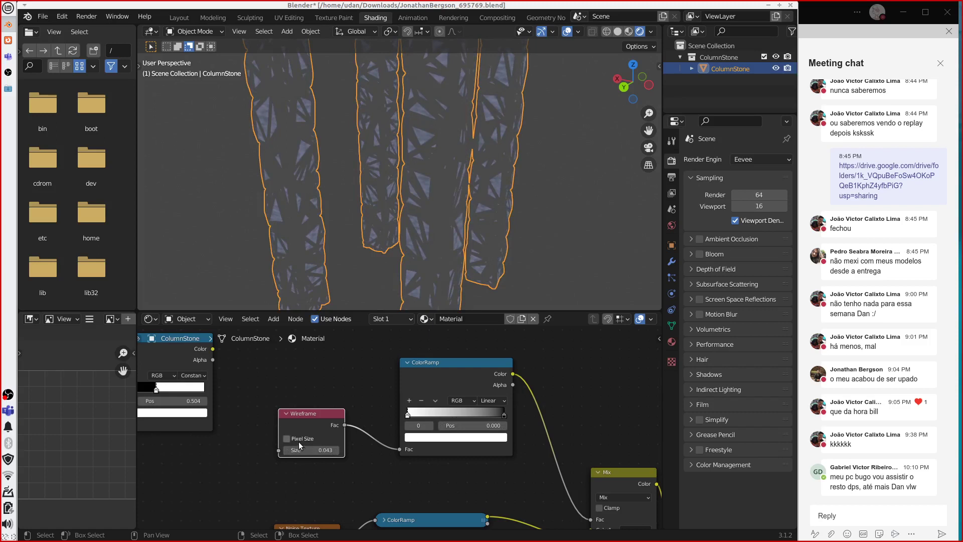
Step: Enable Pixel Size on the Wireframe node, set its Size to 1.991, and move it closer to the ColorRamp
left_click(299, 441)
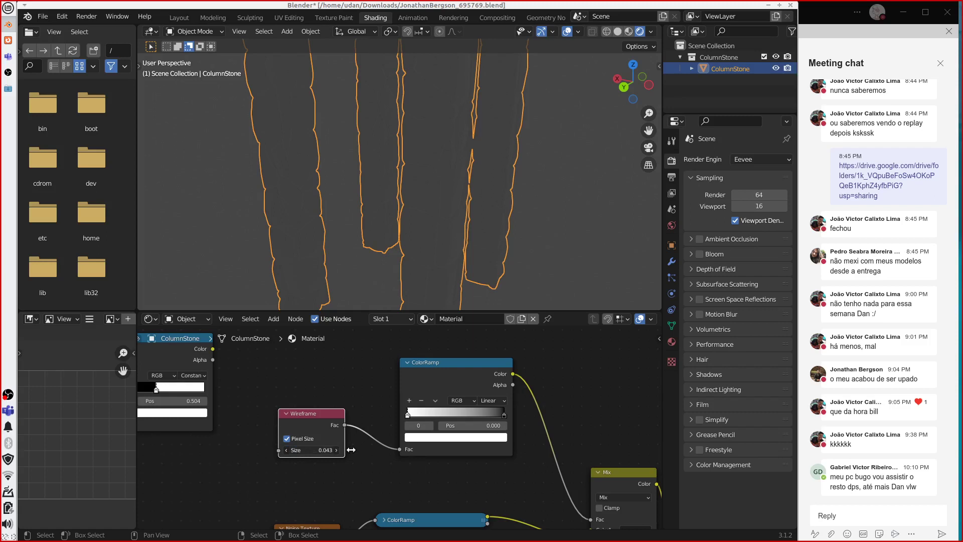
left_click_drag(351, 450, 350, 449)
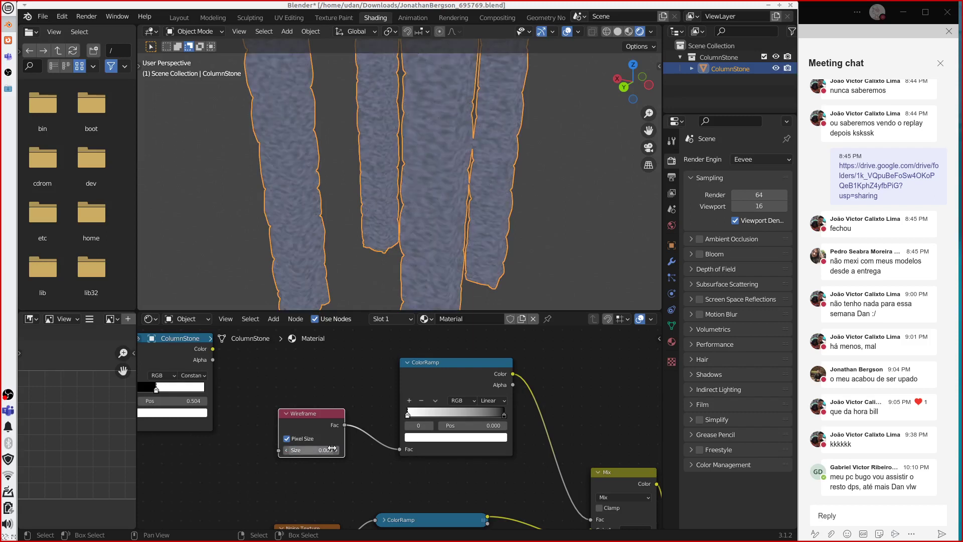
left_click(336, 451)
left_click_drag(336, 453, 366, 456)
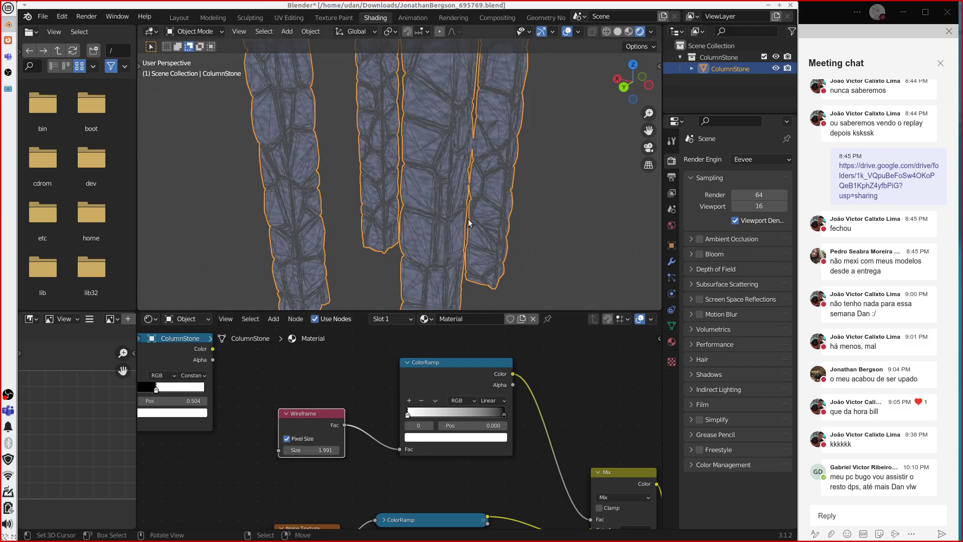
left_click_drag(307, 411, 351, 415)
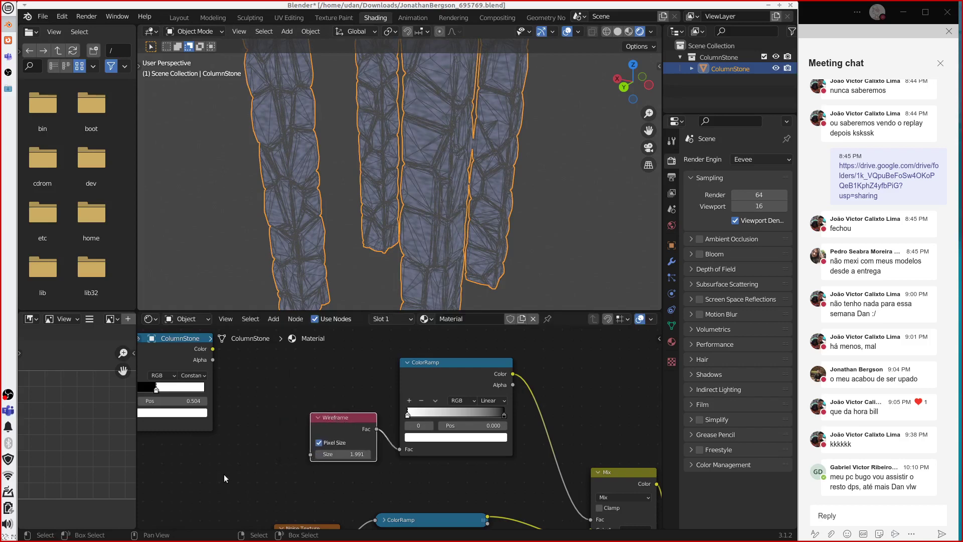
Step: Add a Geometry input node and place it in front of the Wireframe node, leaving space between them
key("shift+a")
mouse_move(198, 481)
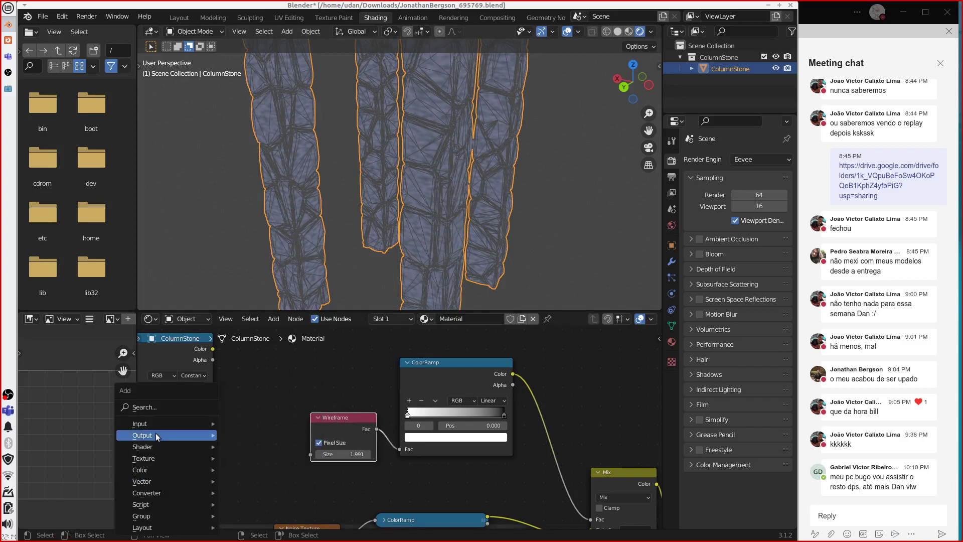
mouse_move(156, 423)
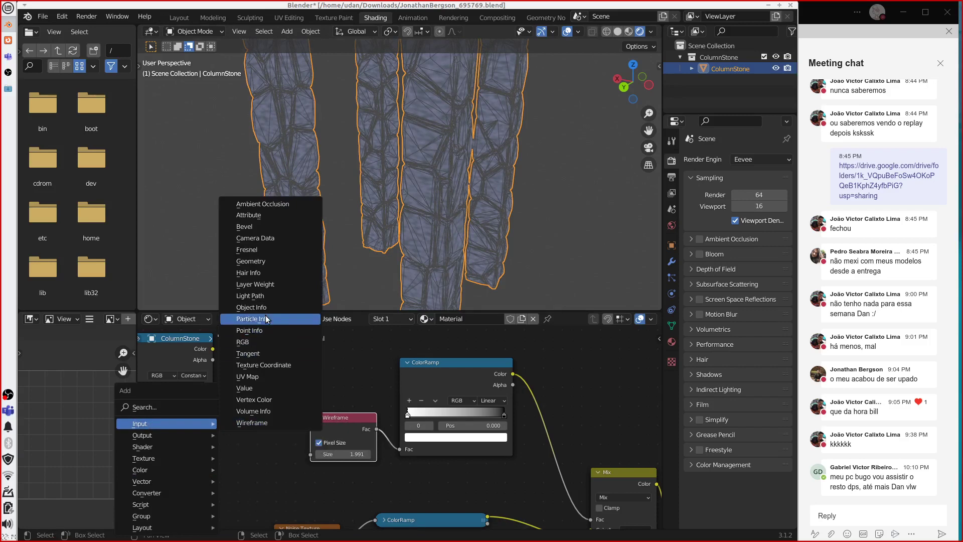
left_click(261, 262)
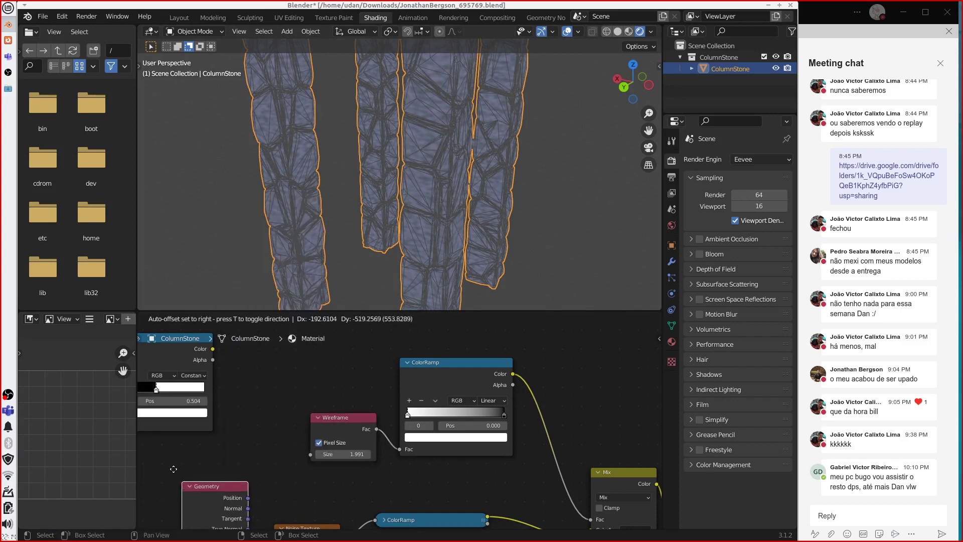
left_click(157, 449)
scroll(231, 453, "up", 1)
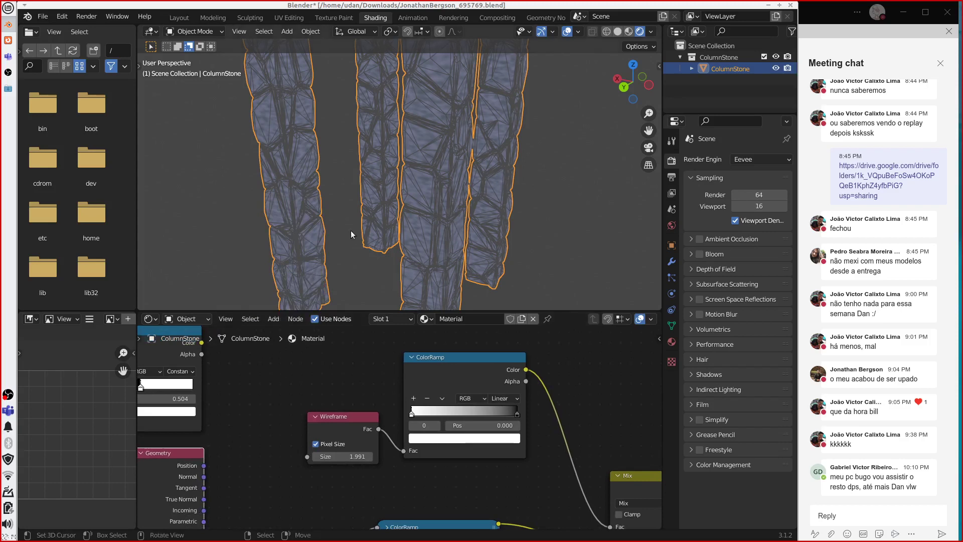
scroll(351, 230, "down", 2)
scroll(278, 357, "up", 1)
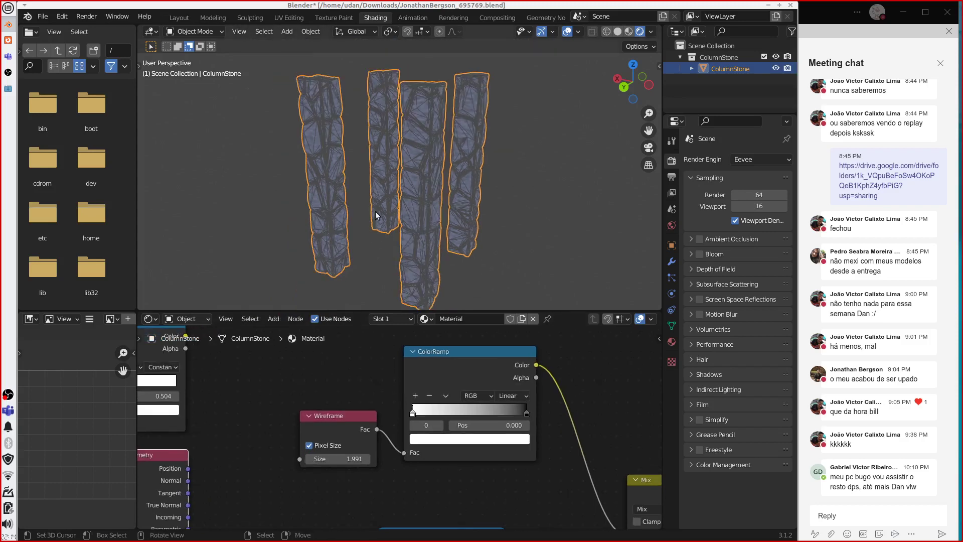
middle_click_drag(227, 425, 279, 374)
left_click_drag(225, 407, 214, 396)
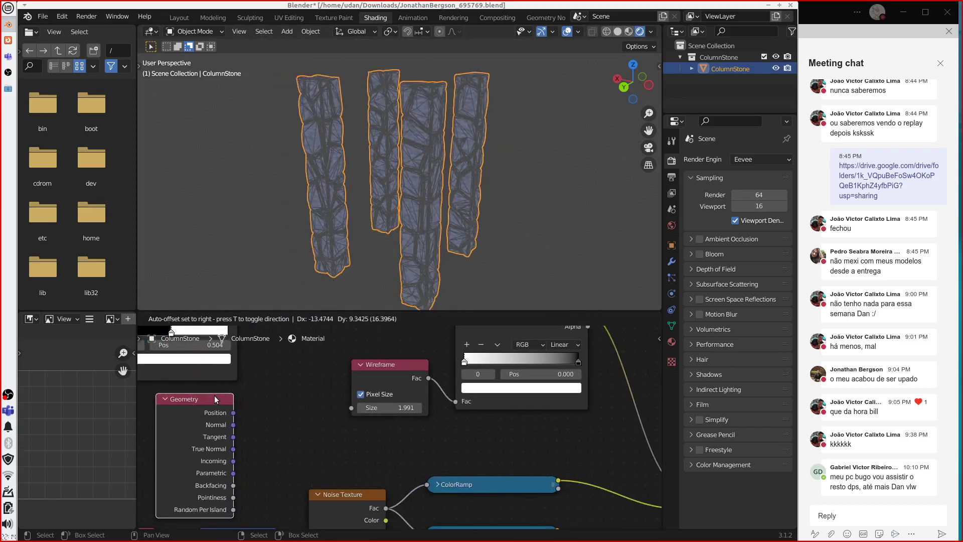
Step: Add a Separate XYZ node between Geometry and Wireframe, feeding it Geometry's Normal and linking its Z output to the Wireframe Size
key("shift+a")
mouse_move(248, 415)
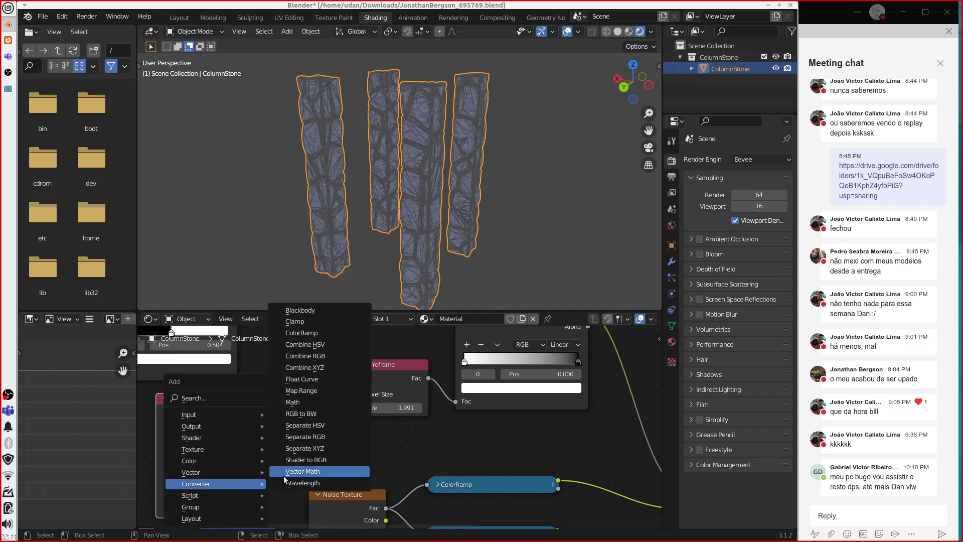
left_click(308, 448)
left_click(259, 370)
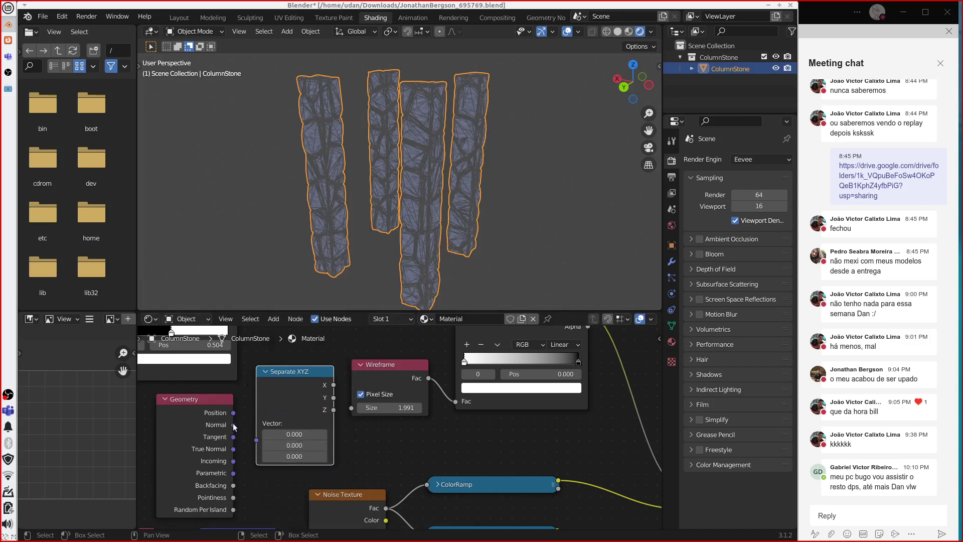
left_click_drag(233, 425, 257, 440)
left_click_drag(334, 410, 352, 408)
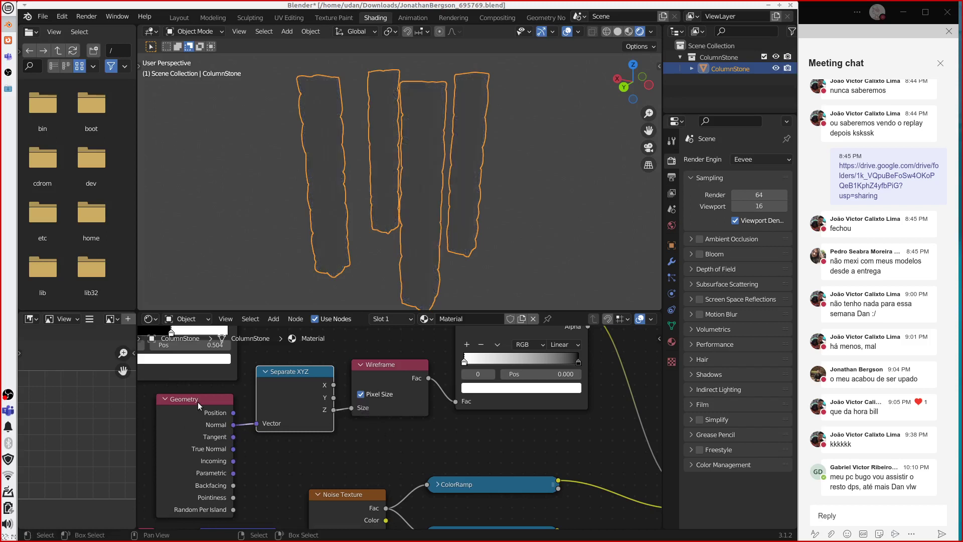
Step: Spread out the Geometry, Separate XYZ, Wireframe and ColorRamp nodes, leaving a wide gap between Separate XYZ and Wireframe
left_click_drag(197, 401, 172, 404)
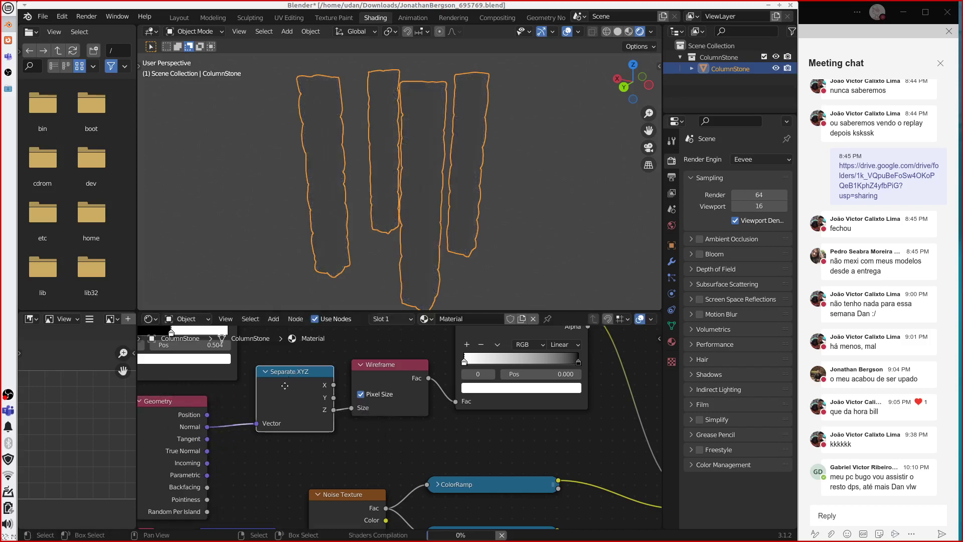
left_click_drag(285, 385, 248, 411)
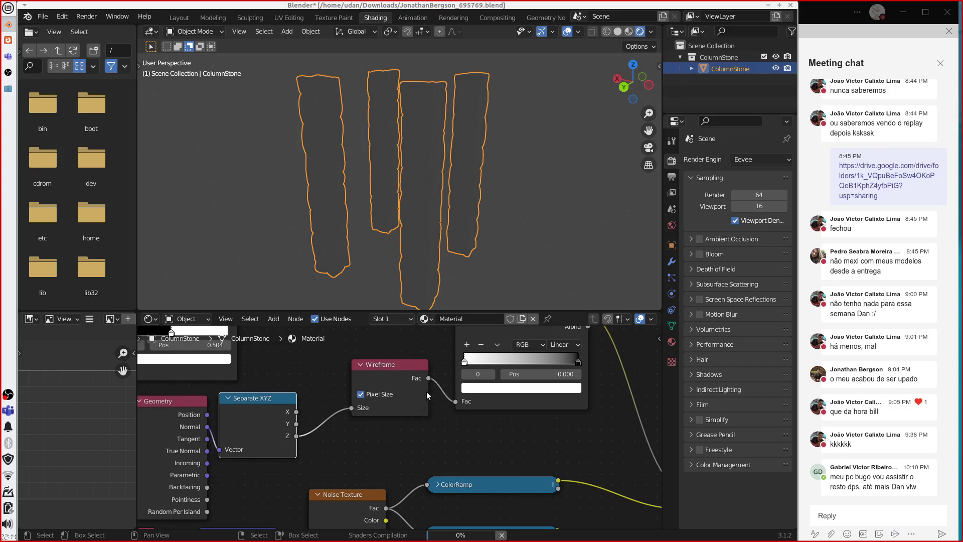
scroll(426, 391, "down", 3)
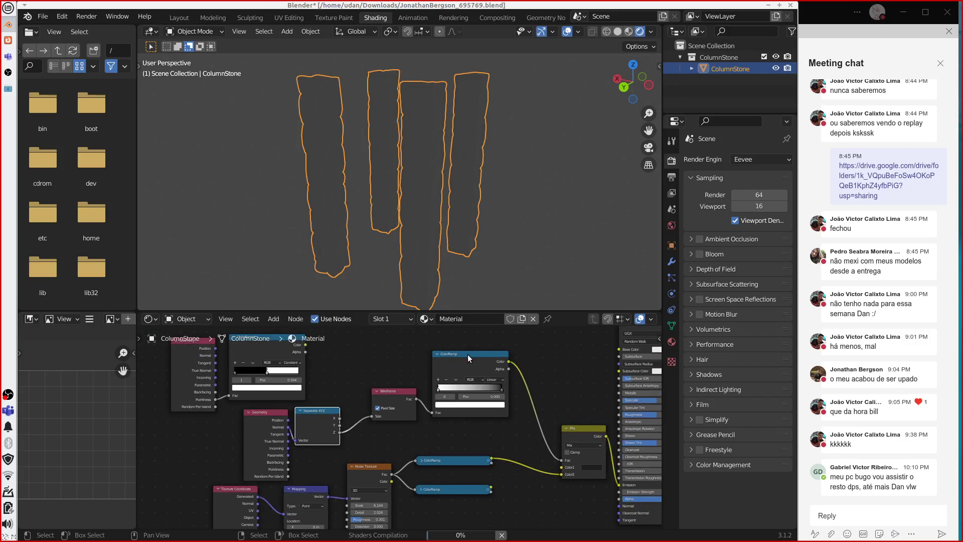
left_click_drag(468, 354, 499, 358)
scroll(477, 346, "up", 2)
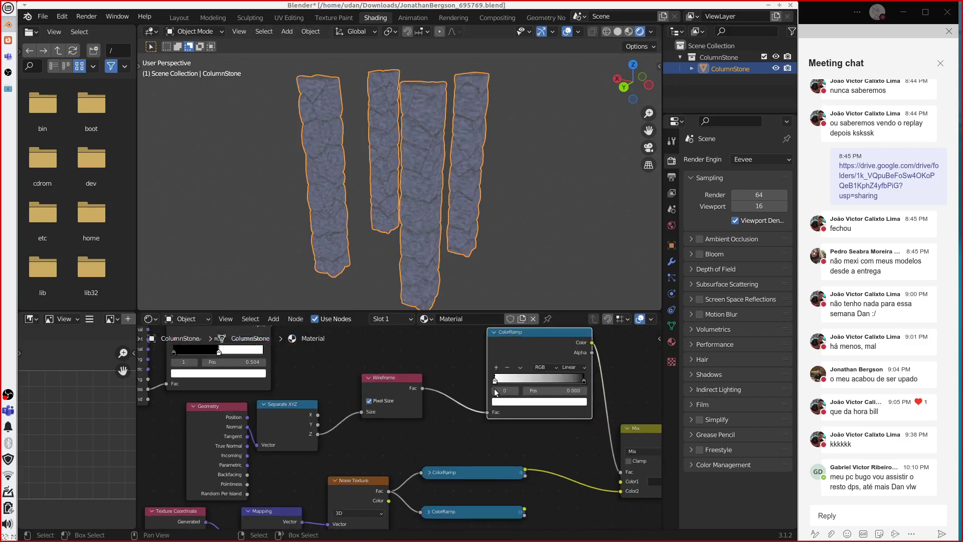
left_click_drag(393, 368, 450, 373)
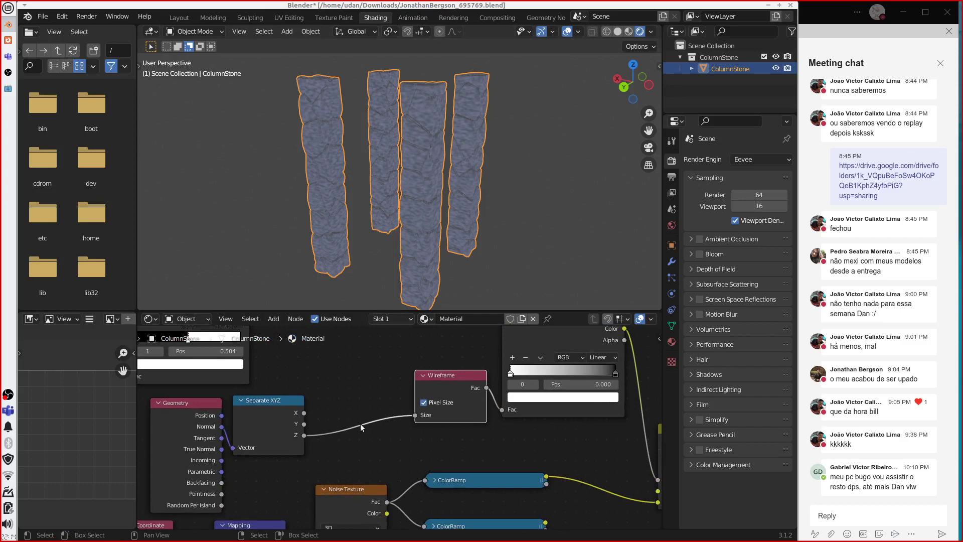
Step: Insert a ColorRamp node on the link between Separate XYZ's Z output and the Wireframe node's Size input
key("shift+a")
mouse_move(365, 430)
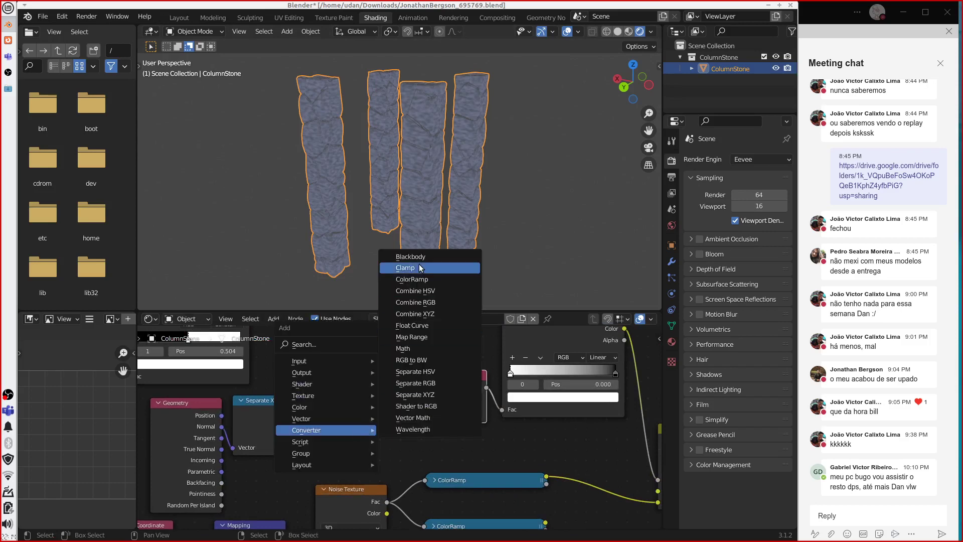
left_click(413, 279)
left_click(345, 383)
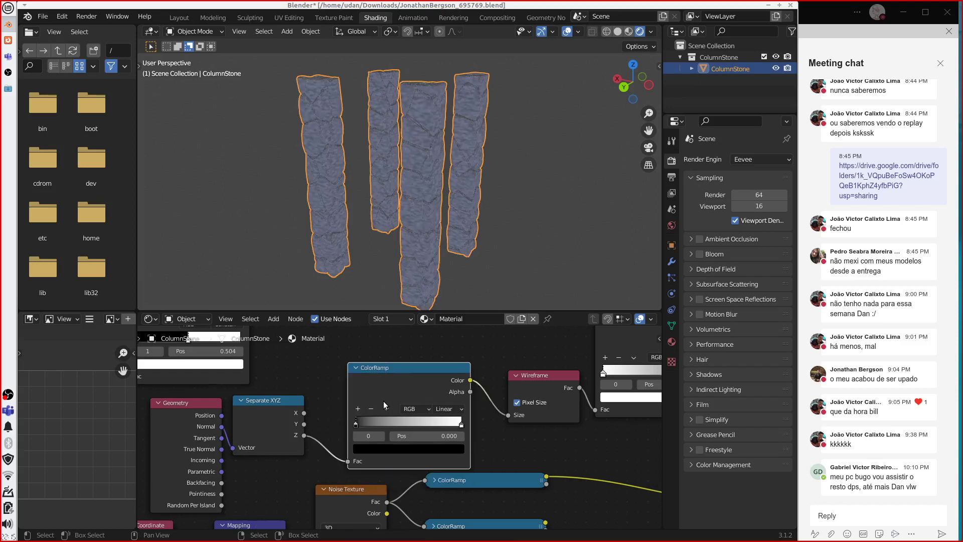
Step: Move the ColorRamp between Separate XYZ and Wireframe closer to Separate XYZ and set its white stop to position 0.148
mouse_move(383, 394)
left_mouse_down()
mouse_move(381, 347)
mouse_move(379, 383)
left_mouse_up()
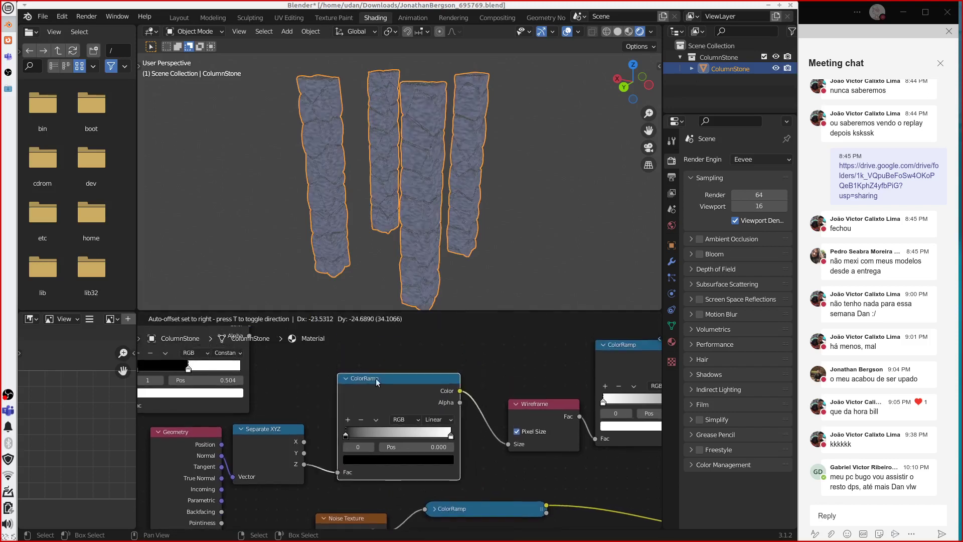
mouse_move(345, 434)
left_mouse_down()
mouse_move(404, 434)
mouse_move(330, 435)
left_mouse_up()
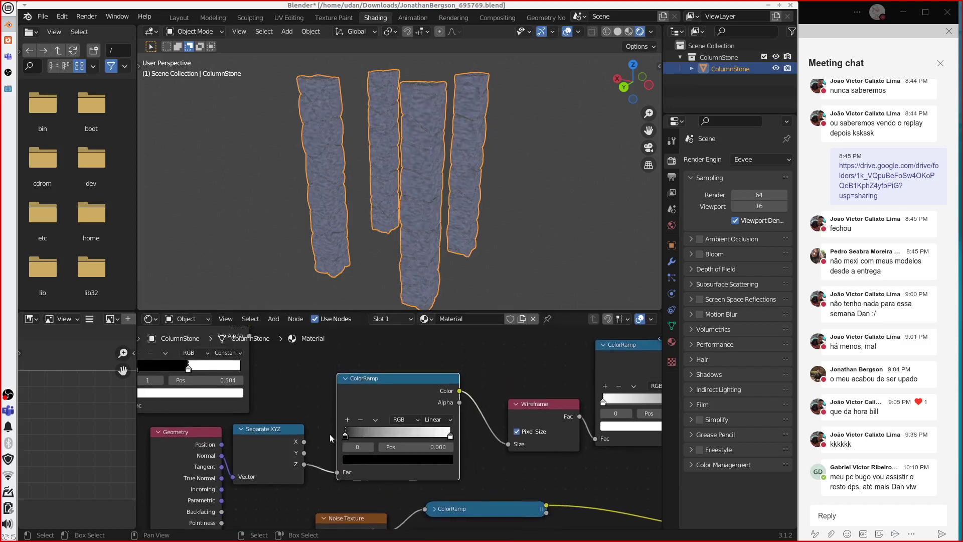
left_click_drag(449, 437, 350, 436)
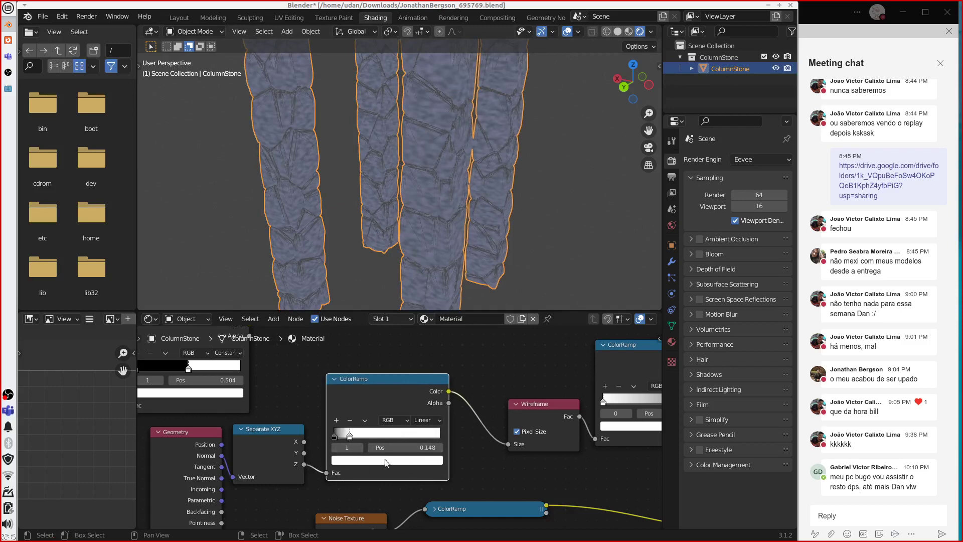
middle_click_drag(429, 233, 565, 201)
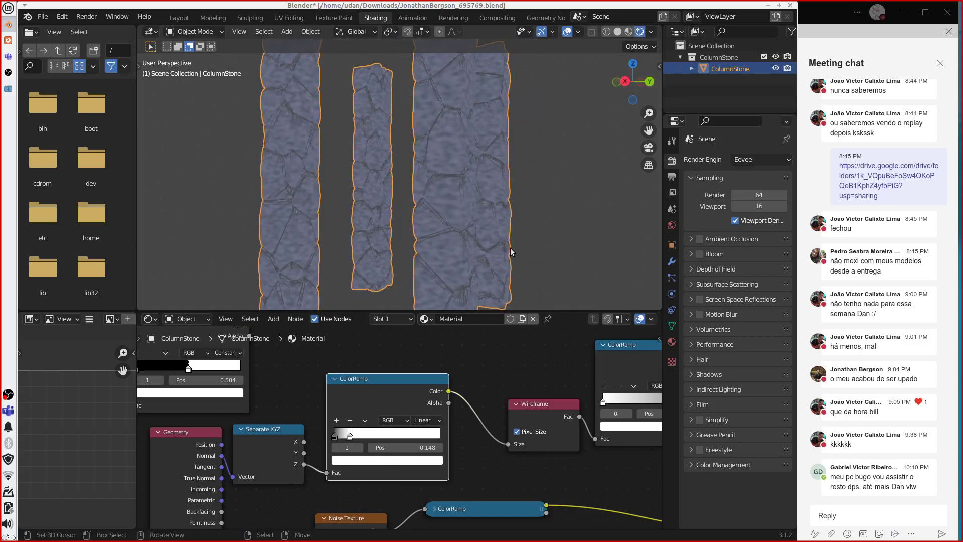
Step: Try reversing the ColorRamp after the Wireframe node, with the black stop at 0.256 and the white stop at 0.532
left_click_drag(564, 423, 540, 425)
middle_click_drag(562, 444, 353, 449)
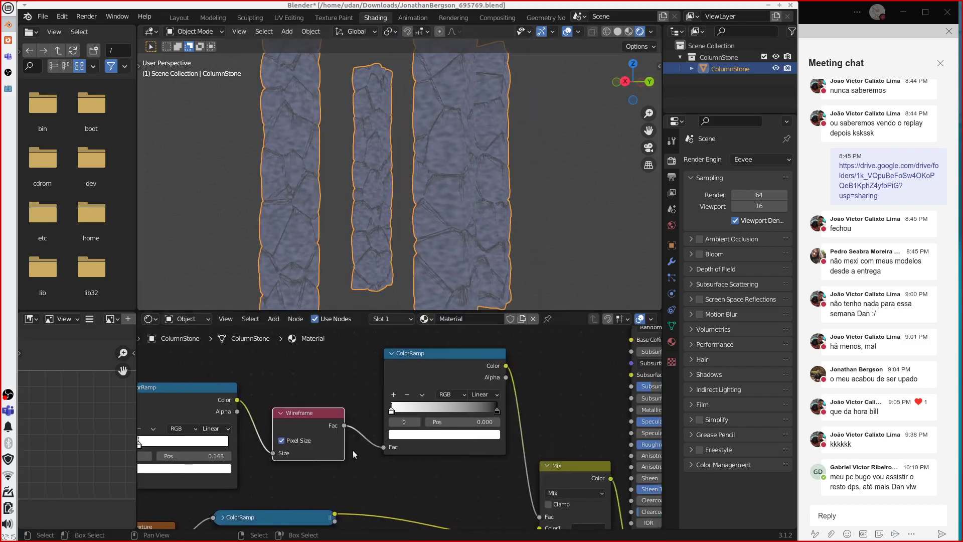
left_click_drag(507, 410, 365, 405)
left_click_drag(462, 406, 430, 408)
scroll(423, 222, "up", 5)
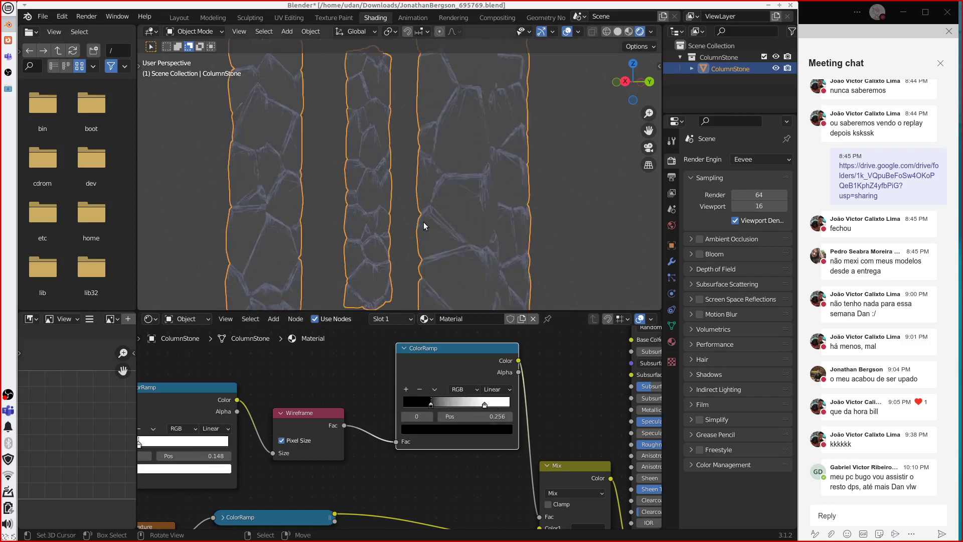
middle_click_drag(481, 217, 465, 213)
left_click(486, 403)
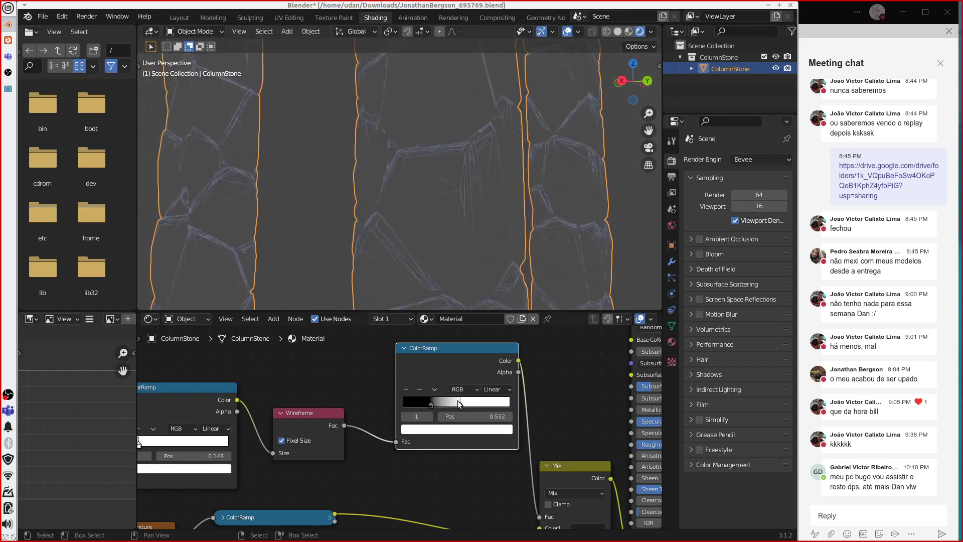
Step: Return the ColorRamp after the Wireframe node to white at position 0 and black at position 1.000
left_click_drag(430, 402, 378, 410)
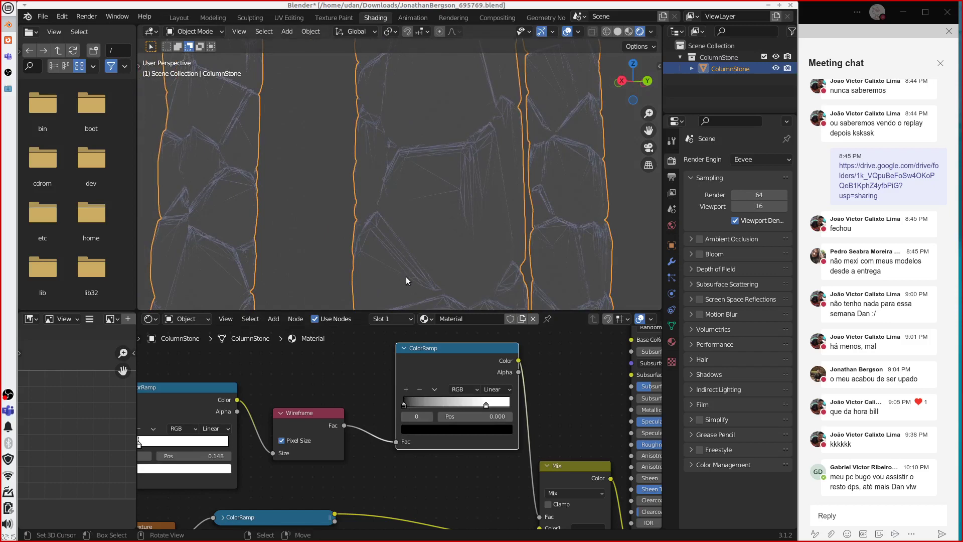
left_click_drag(416, 404, 387, 401)
left_click_drag(483, 402, 522, 409)
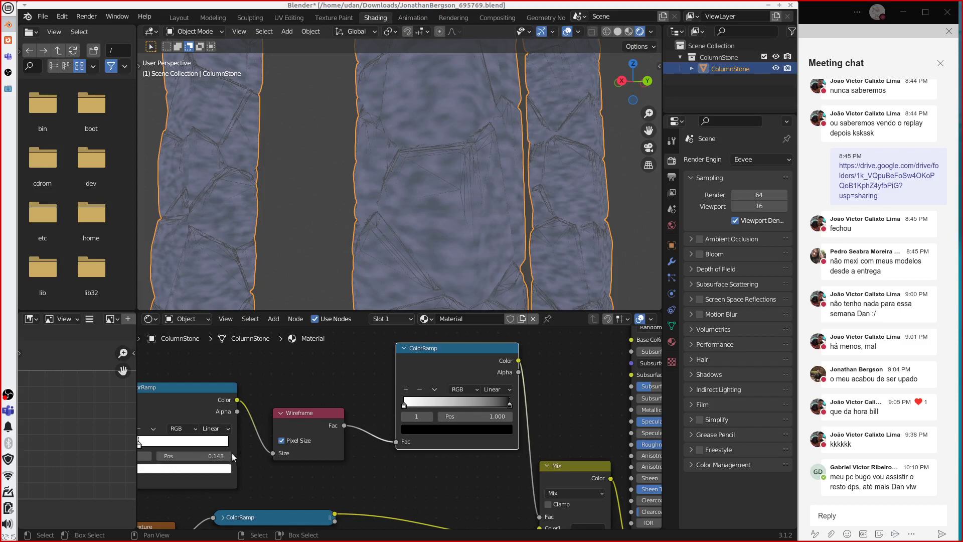
Step: Set the white stop of the ColorRamp feeding the Wireframe size to position 0.276
scroll(231, 452, "left", 4)
mouse_move(230, 430)
left_mouse_down()
mouse_move(213, 434)
mouse_move(245, 432)
left_mouse_up()
middle_click_drag(196, 432, 283, 389)
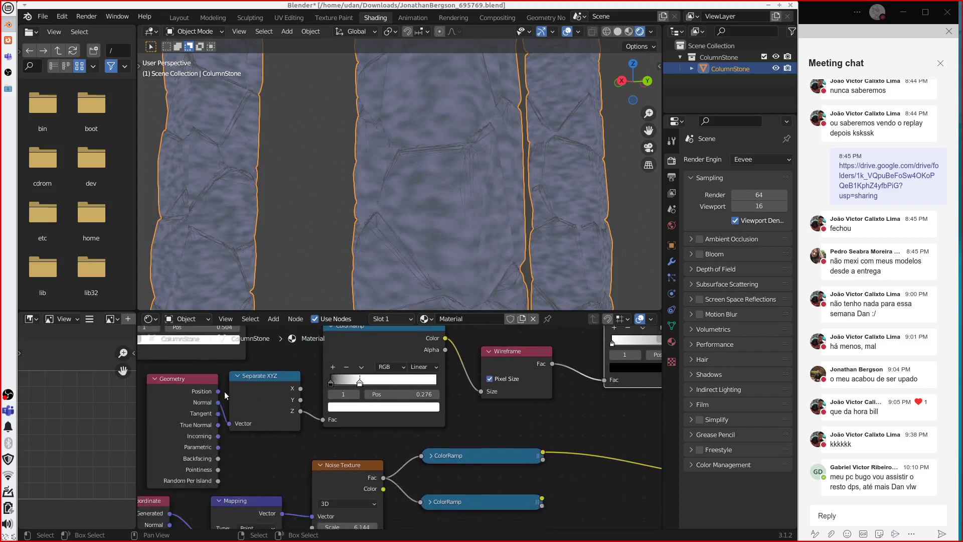
Step: Move the Wireframe node aside and insert a Math node on the link between the ColorRamp and Wireframe
left_click_drag(507, 352, 539, 347)
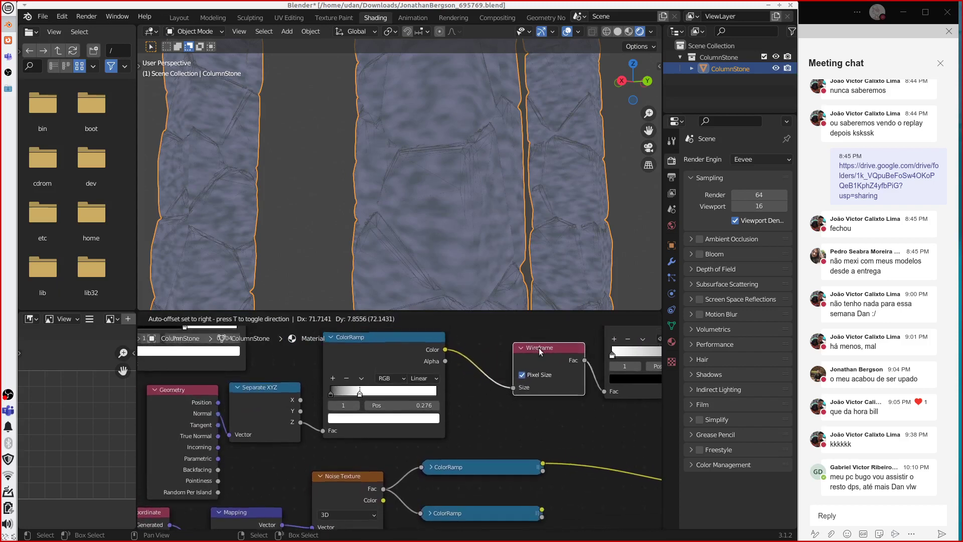
key("shift+a")
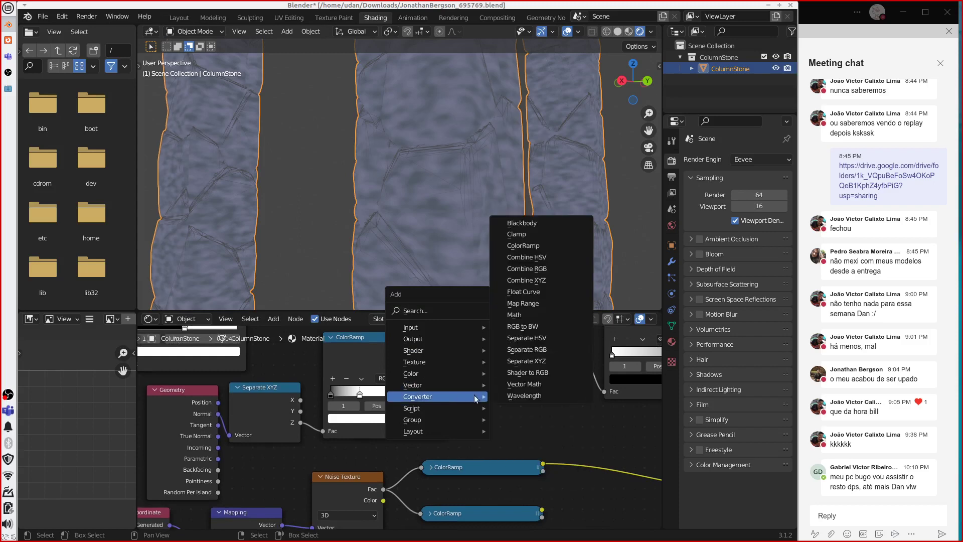
left_click(514, 314)
left_click(485, 344)
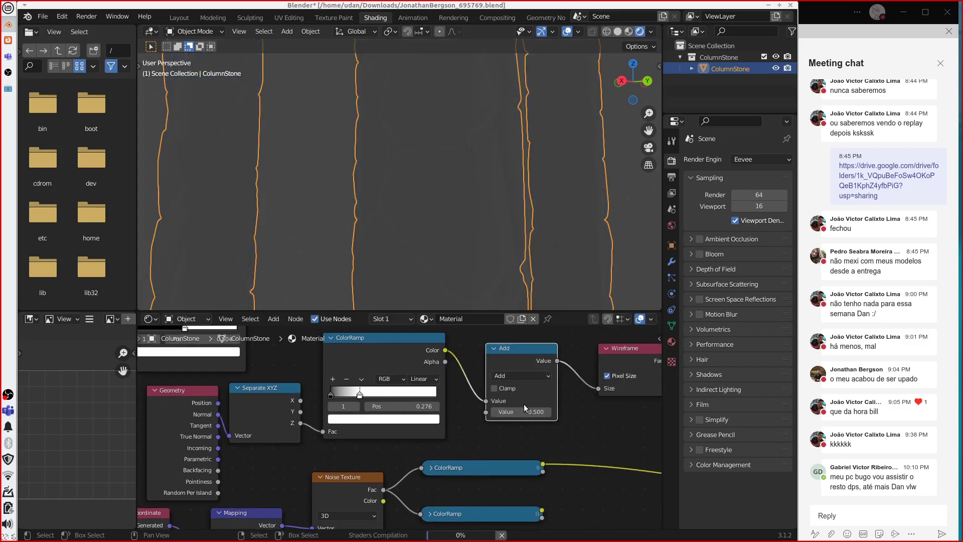
Step: Set the new Math node to Multiply with a value of 6.149 and check the crack lines on the columns
left_click(528, 375)
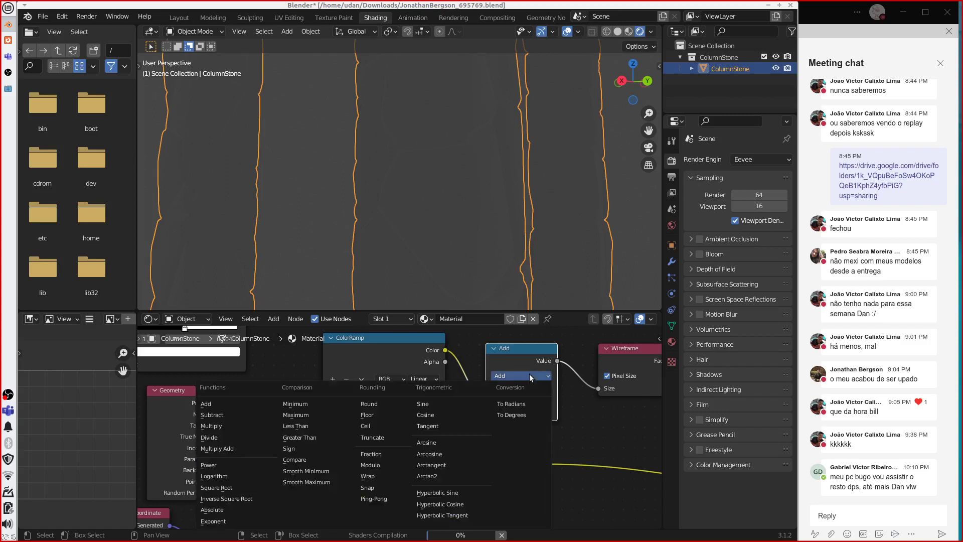
left_click(215, 428)
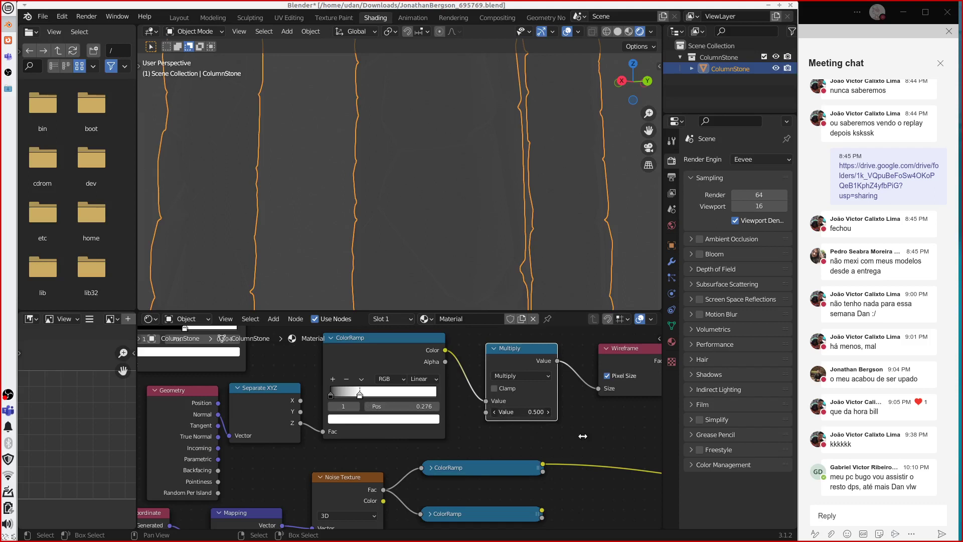
left_click_drag(583, 436, 574, 413)
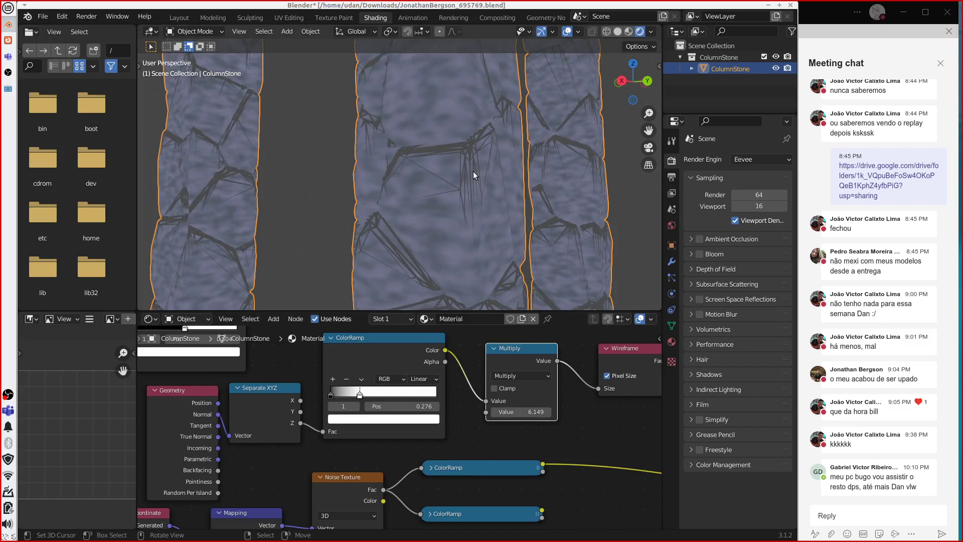
middle_click_drag(469, 170, 494, 189)
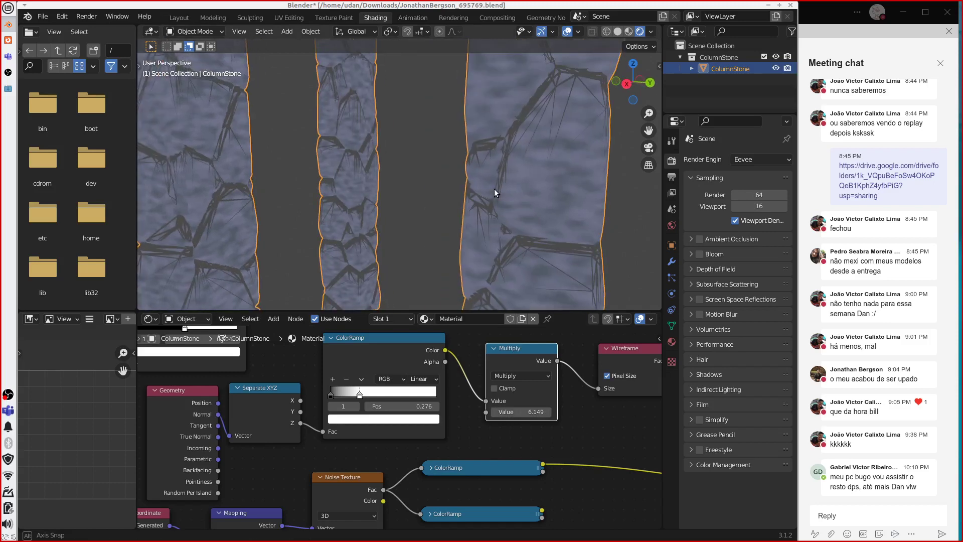
scroll(494, 189, "down", 3)
scroll(534, 345, "down", 2)
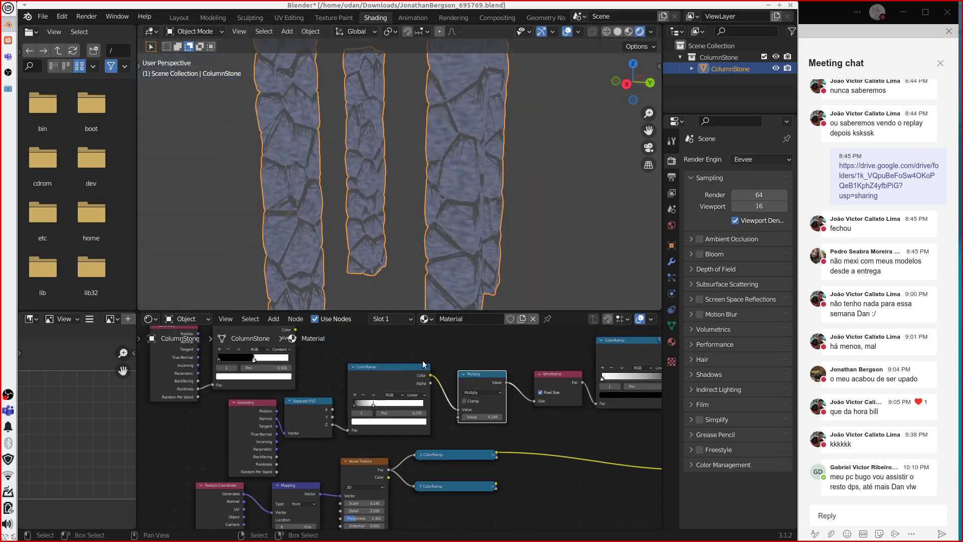
key("shift+a")
mouse_move(424, 362)
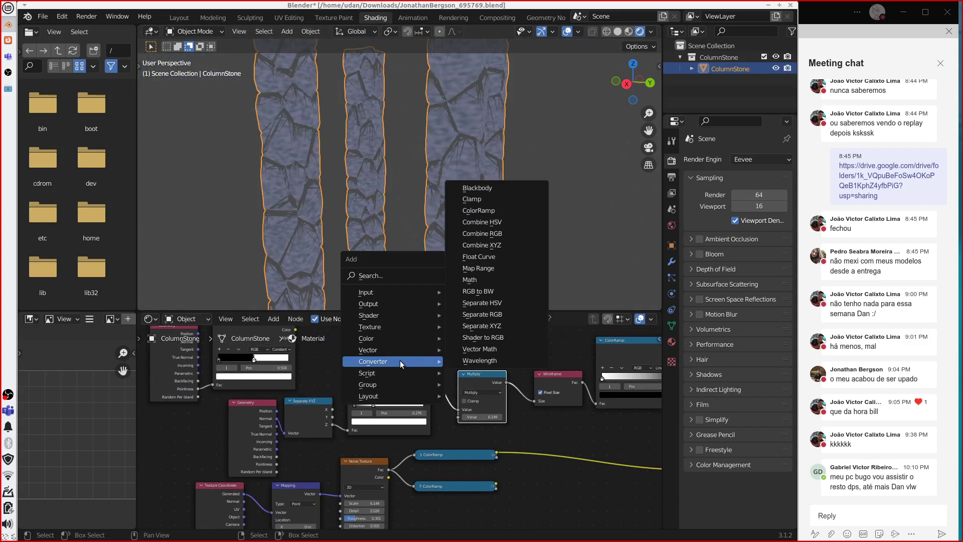
mouse_move(391, 347)
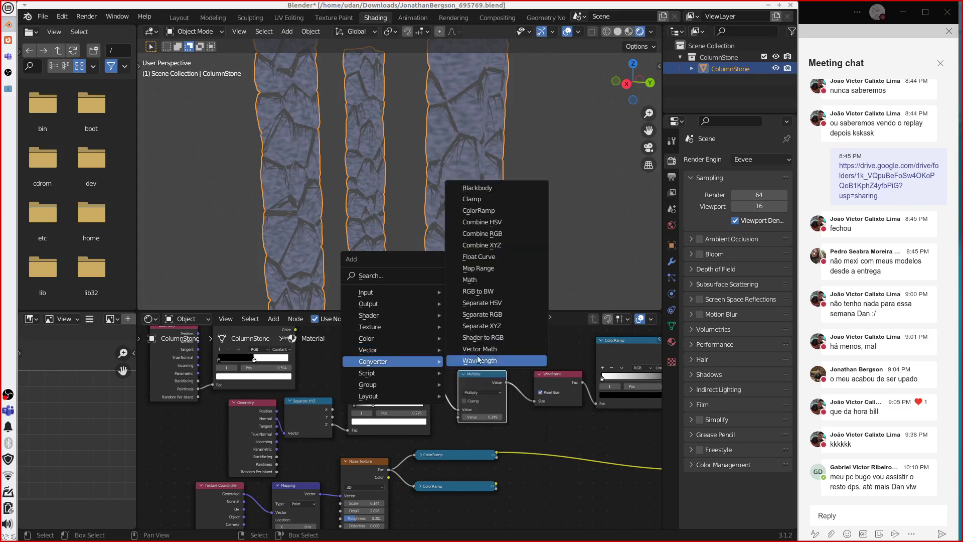
left_click(497, 293)
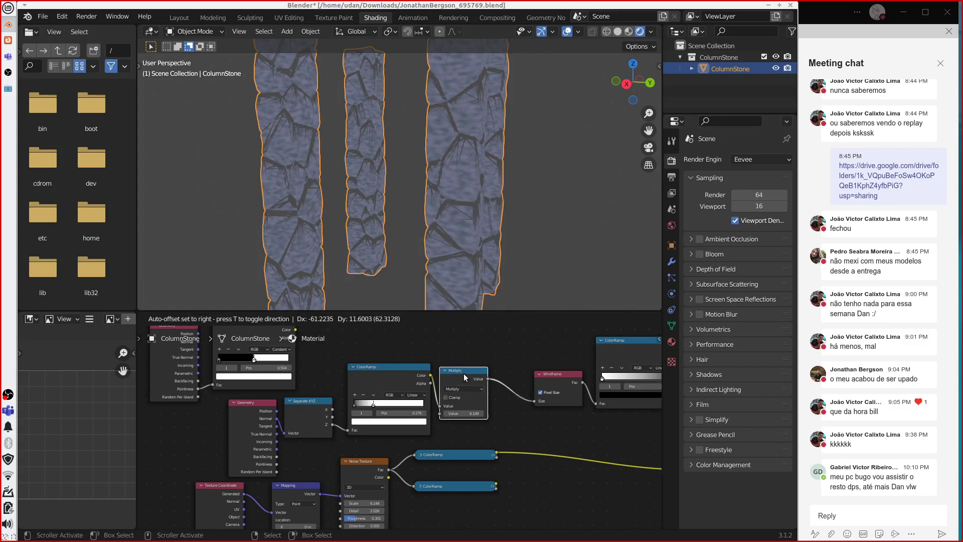
key("Escape")
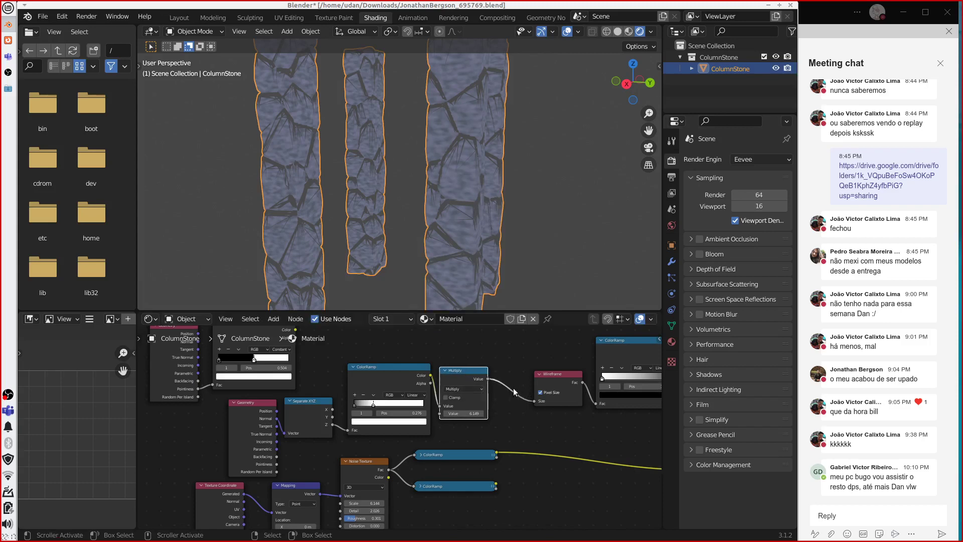
Step: Rearrange the Mix, Wireframe, Multiply and both neighbouring ColorRamp nodes, leaving free space between Multiply and Wireframe
scroll(538, 395, "right", 5, "ctrl")
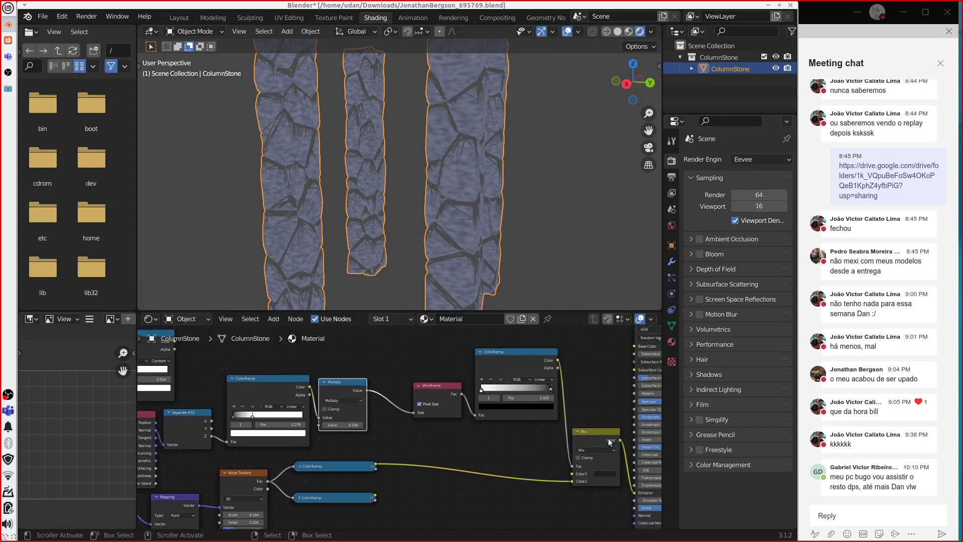
left_click_drag(602, 430, 604, 412)
left_click_drag(526, 357, 532, 362)
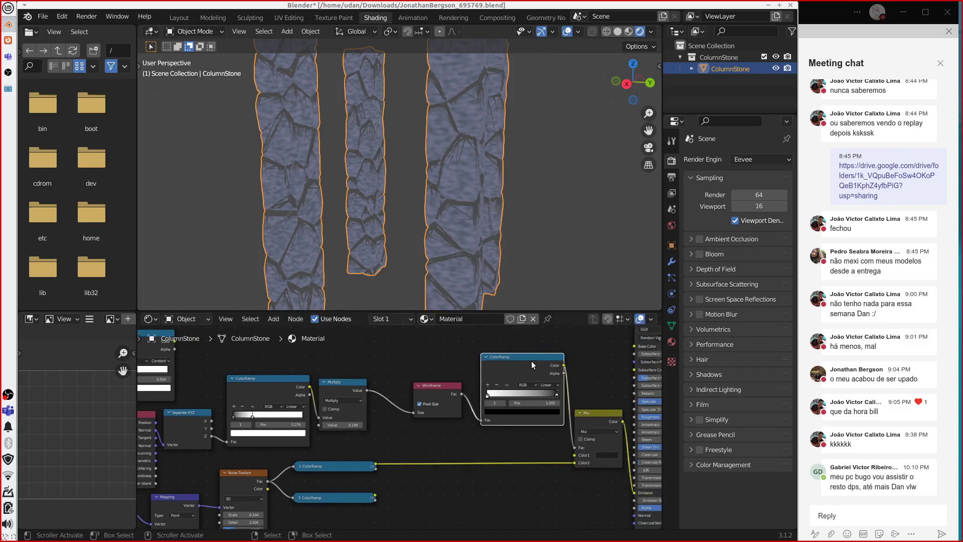
left_click_drag(444, 384, 450, 388)
scroll(411, 400, "up", 4)
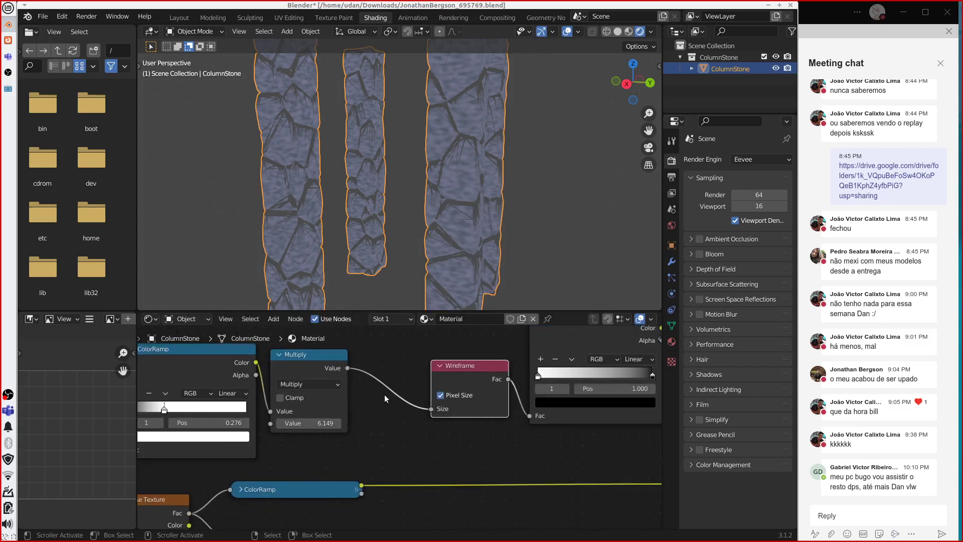
middle_click_drag(387, 402, 513, 474)
scroll(249, 402, "down", 4)
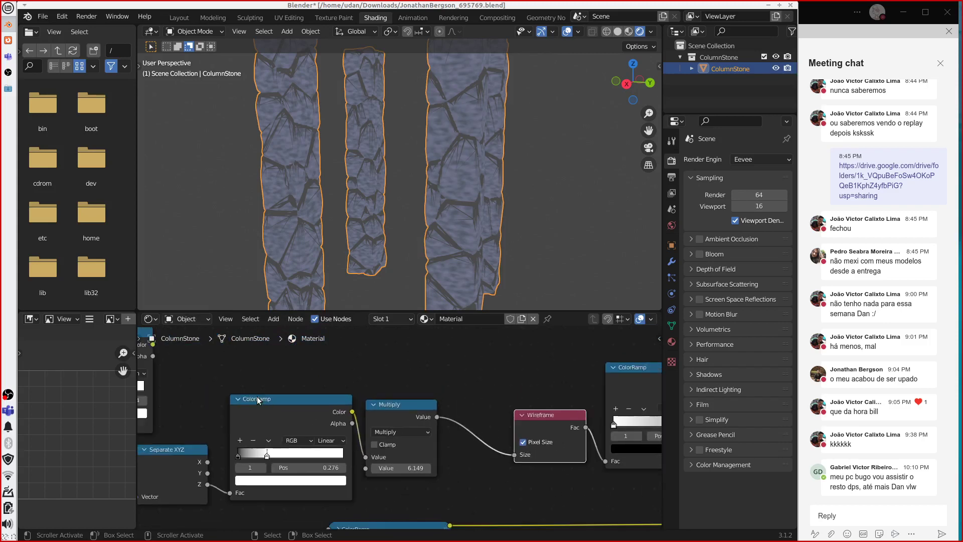
left_click_drag(257, 397, 251, 394)
left_click_drag(387, 401, 372, 401)
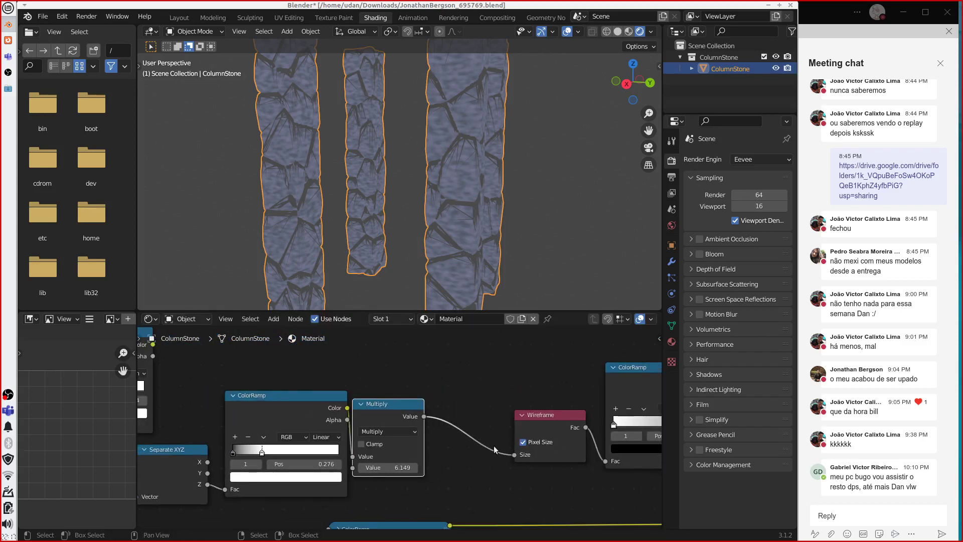
Step: Insert a Math node between Multiply and Wireframe and set its operation to Smooth Maximum
scroll(493, 445, "down", 2)
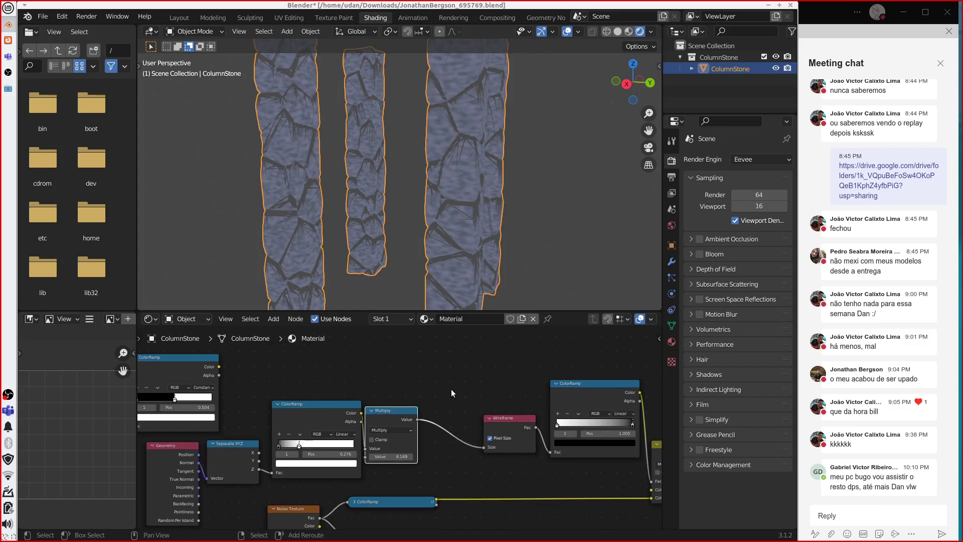
key("shift+a")
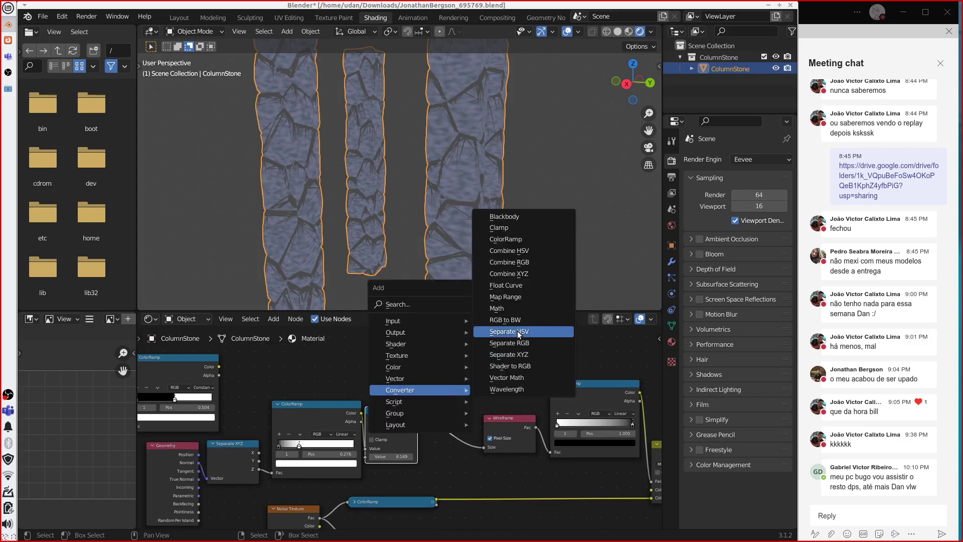
left_click(518, 309)
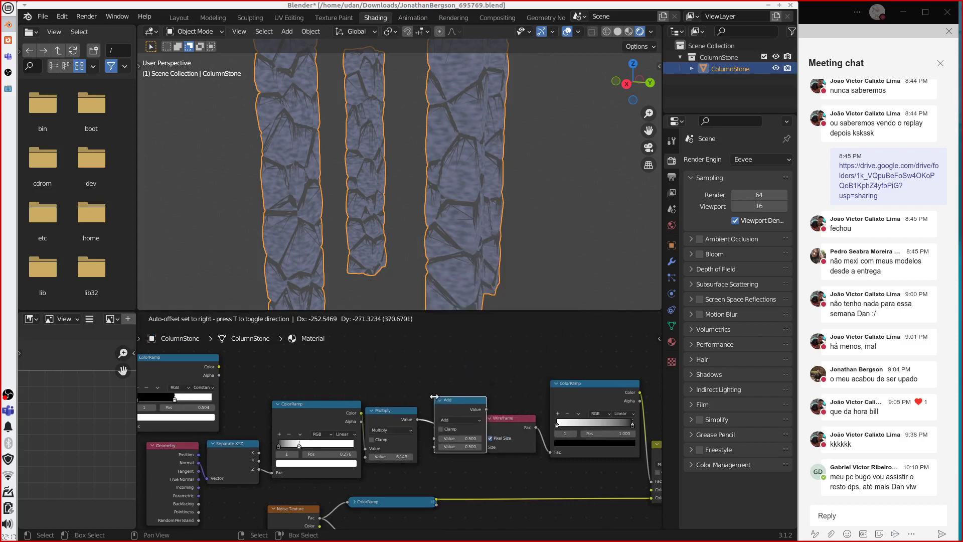
left_click(447, 400)
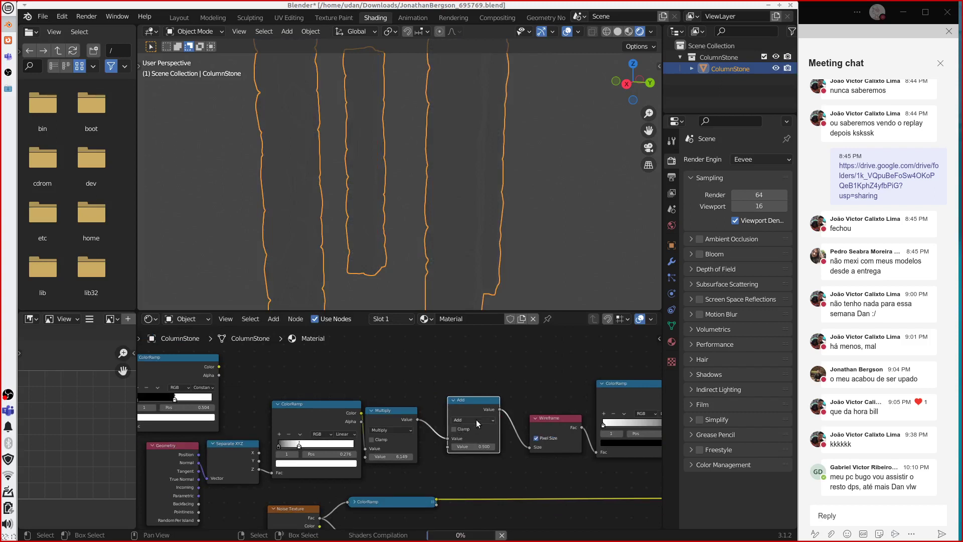
left_click(476, 420)
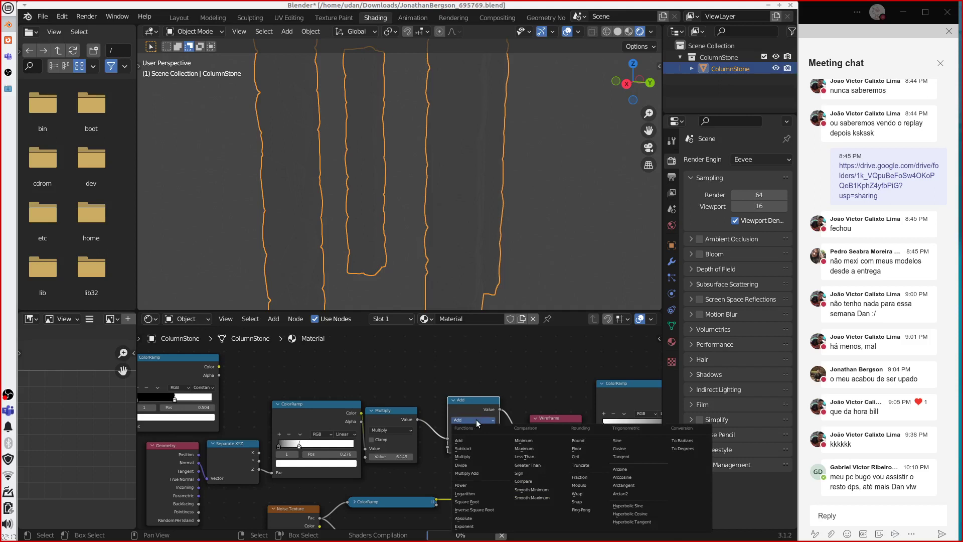
left_click(540, 497)
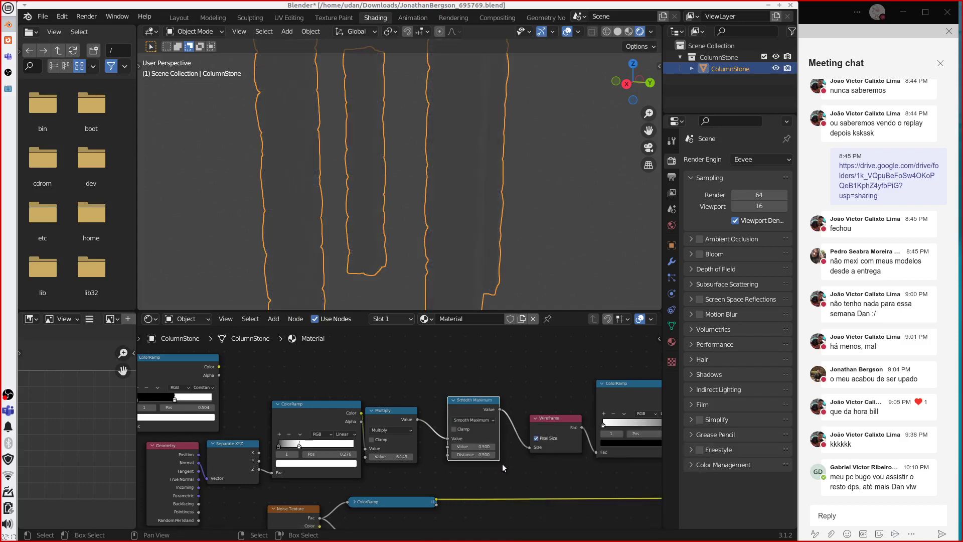
Step: Shift the Multiply node slightly away from the ColorRamp and inspect the crack lines on the columns up close
scroll(502, 463, "up", 2)
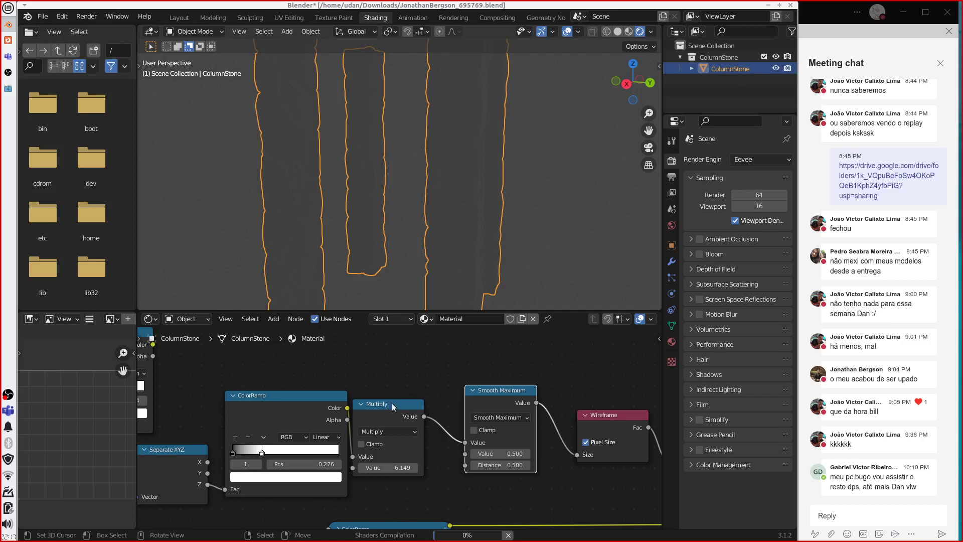
left_click_drag(394, 400, 407, 395)
scroll(485, 222, "up", 3)
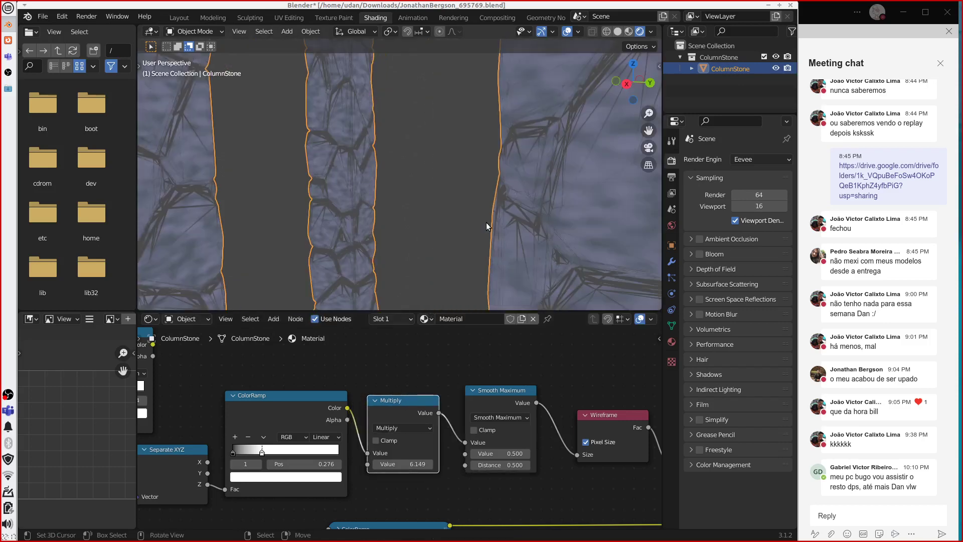
Step: Set the Smooth Maximum node's Value to -10.470 and Distance to 10.276, and test its Clamp option on and off
left_click_drag(501, 464, 471, 456)
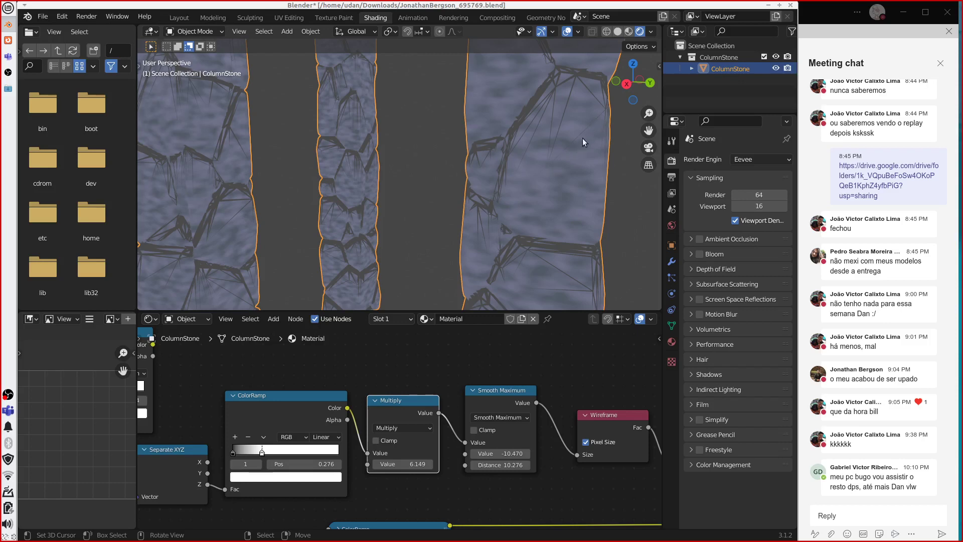
left_click(474, 430)
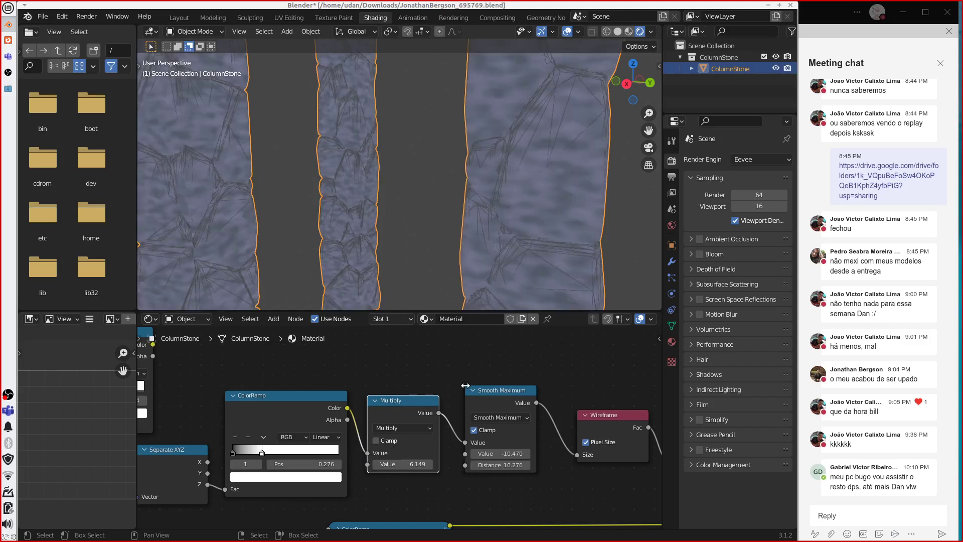
left_click(474, 430)
Step: Try the Truncate and Ceil operations on the Math node before Wireframe, with the Multiply value raised to 7.160
left_click(504, 417)
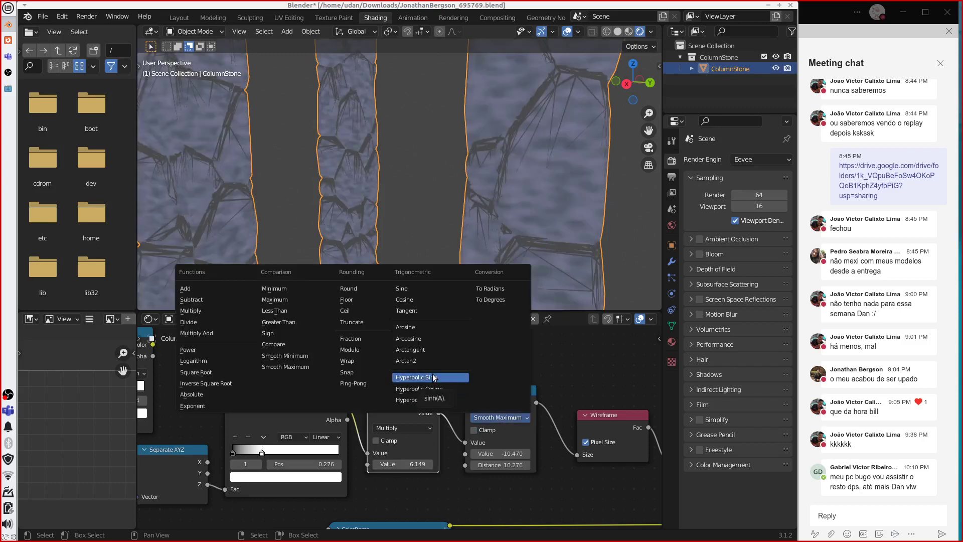
left_click(363, 323)
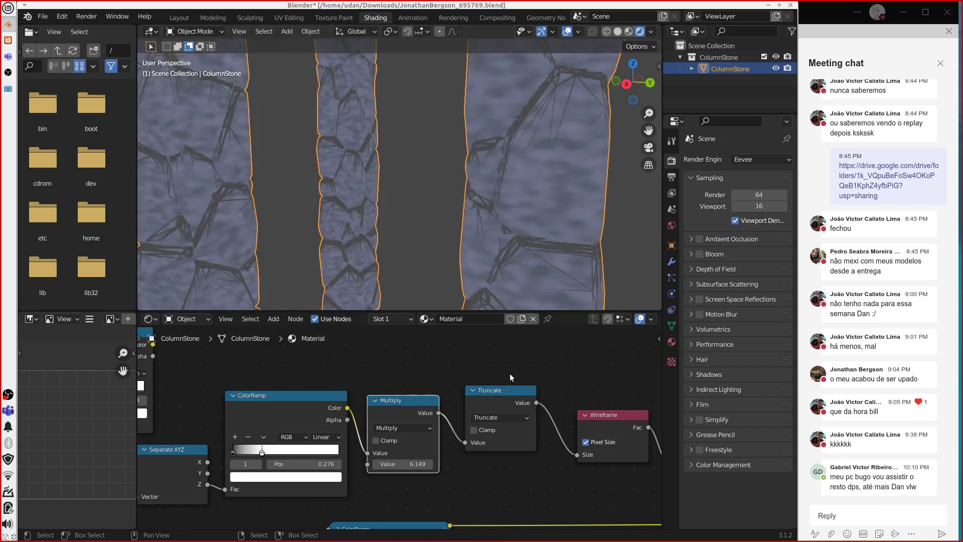
left_click_drag(402, 464, 441, 468)
left_click(497, 418)
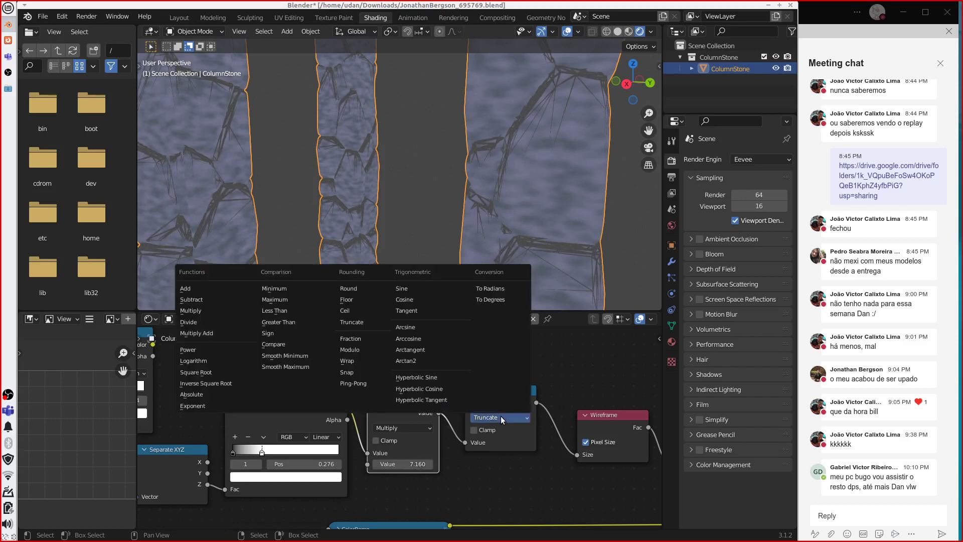
left_click(362, 312)
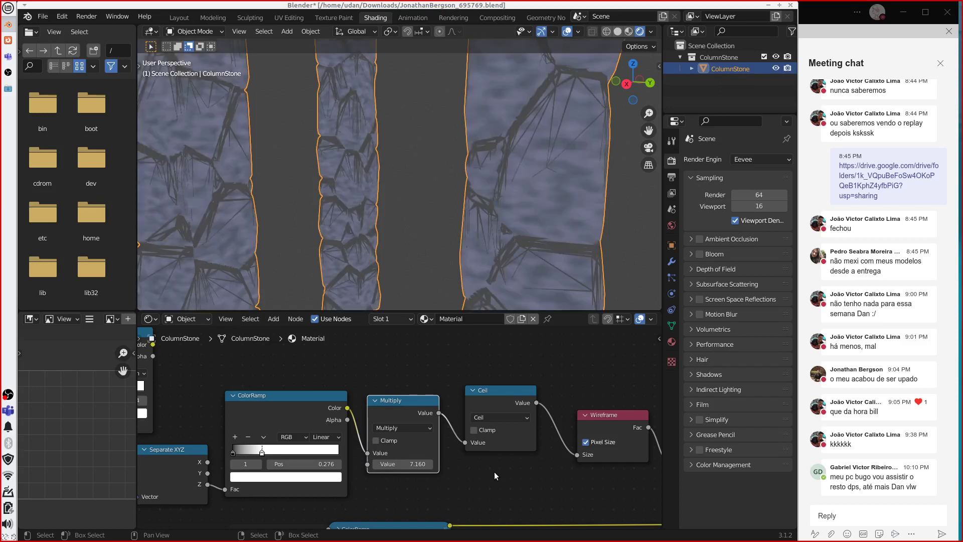
Step: Switch the Math node before Wireframe to Wrap, with Min at 7.304 and Max at -97.960
left_click(495, 419)
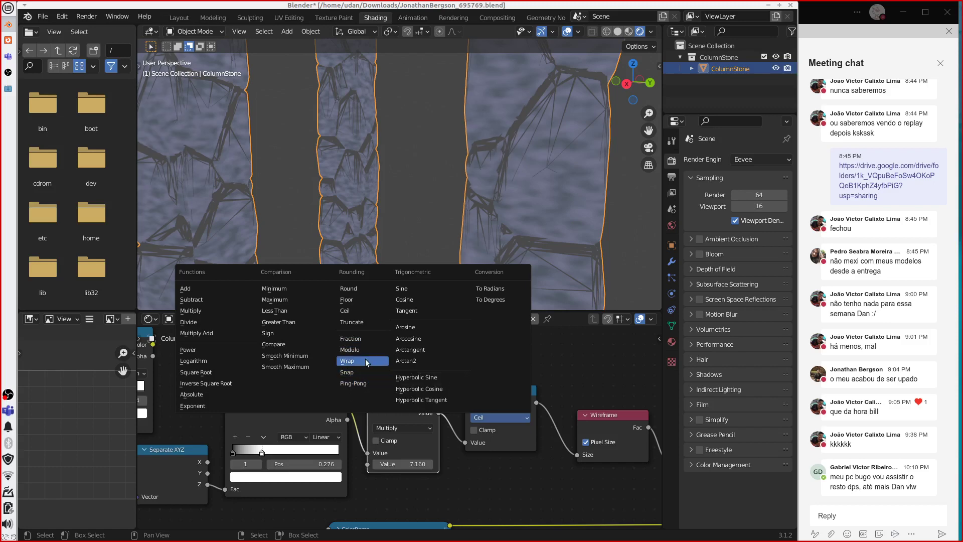
left_click(349, 360)
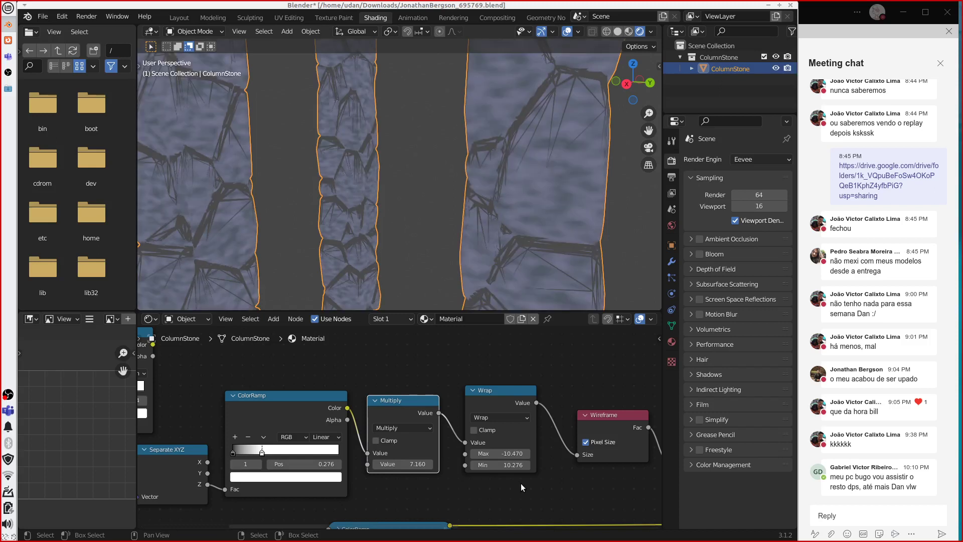
left_click_drag(509, 454, 448, 474)
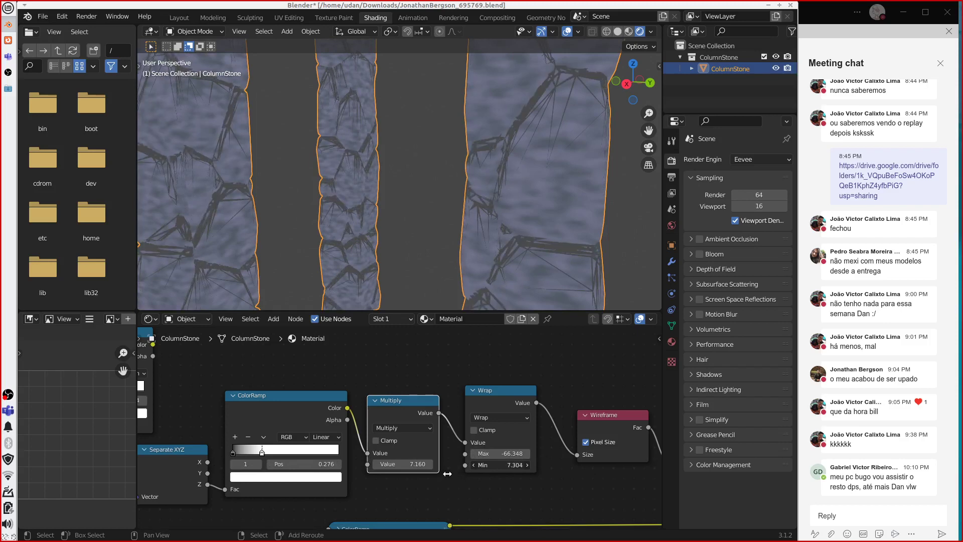
left_click_drag(525, 453, 29, 482)
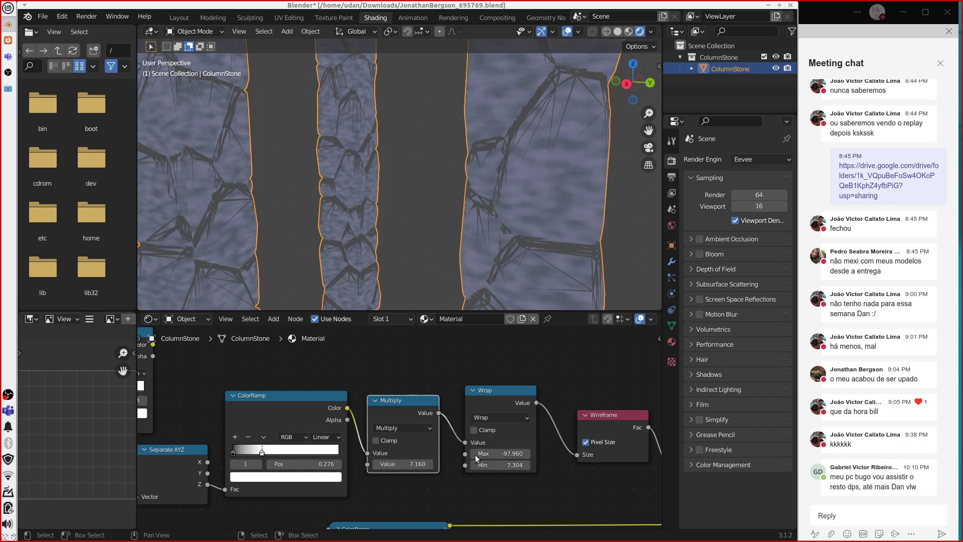
Step: Try a Max of 1 on the Wrap node and lower it to -4.112
left_click(497, 453)
type("90")
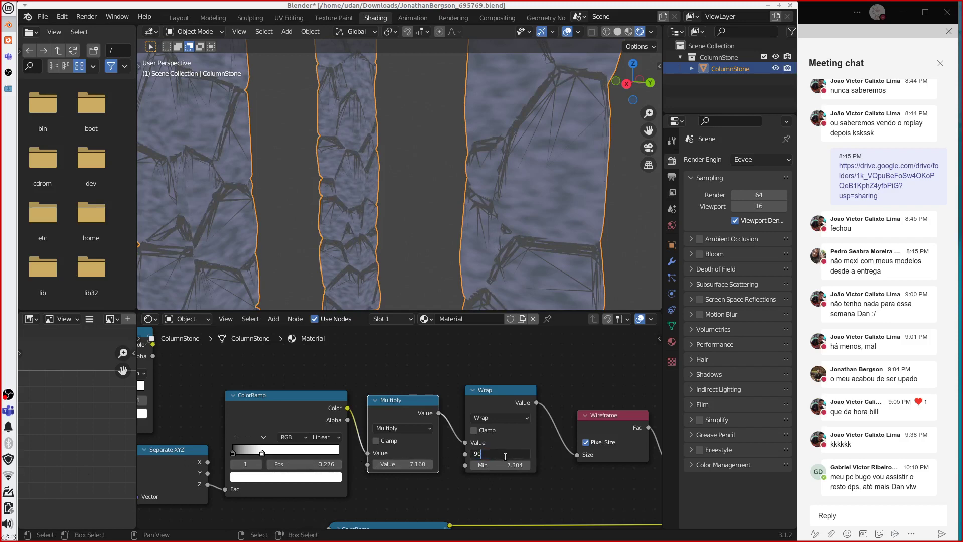
key("BackSpace")
key("BackSpace")
type("1")
key("Return")
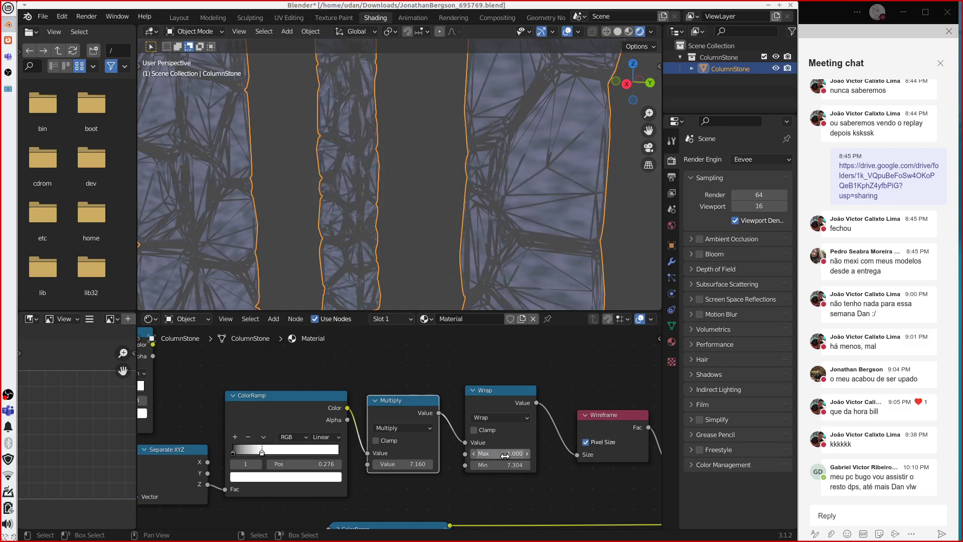
left_click_drag(505, 456, 442, 465)
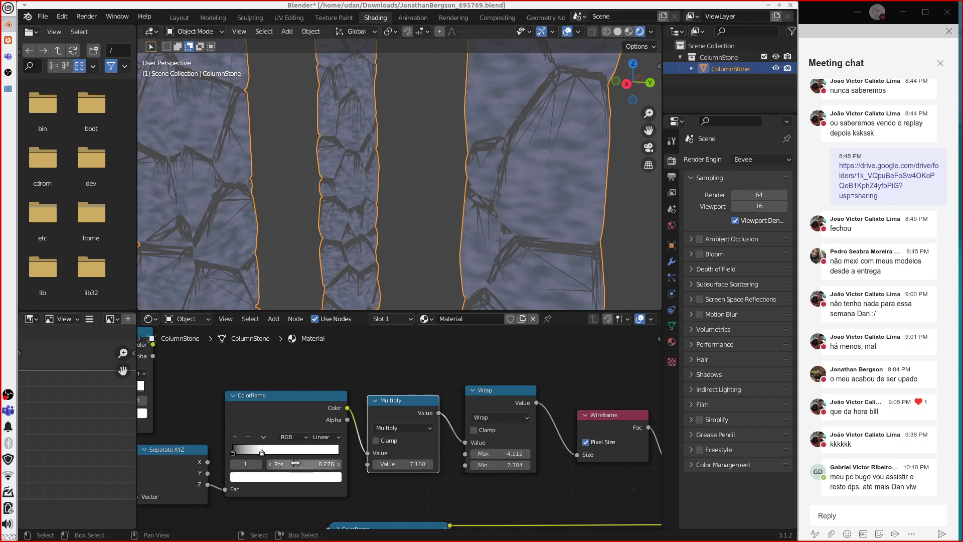
Step: Inspect the crack lines over the full columns from another side and review the node chain from Separate XYZ to Principled BSDF
scroll(263, 491, "down", 1)
left_click(197, 484)
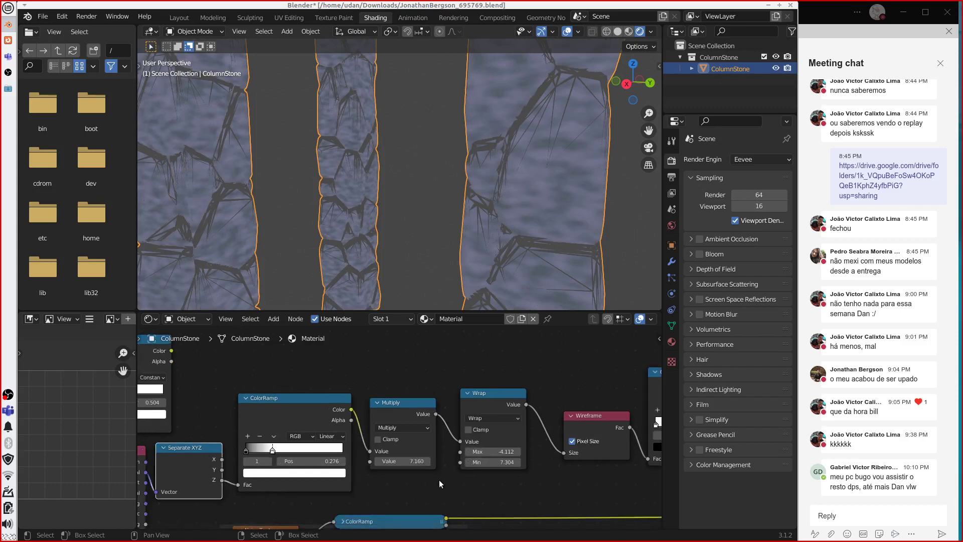
middle_click_drag(443, 481, 538, 450)
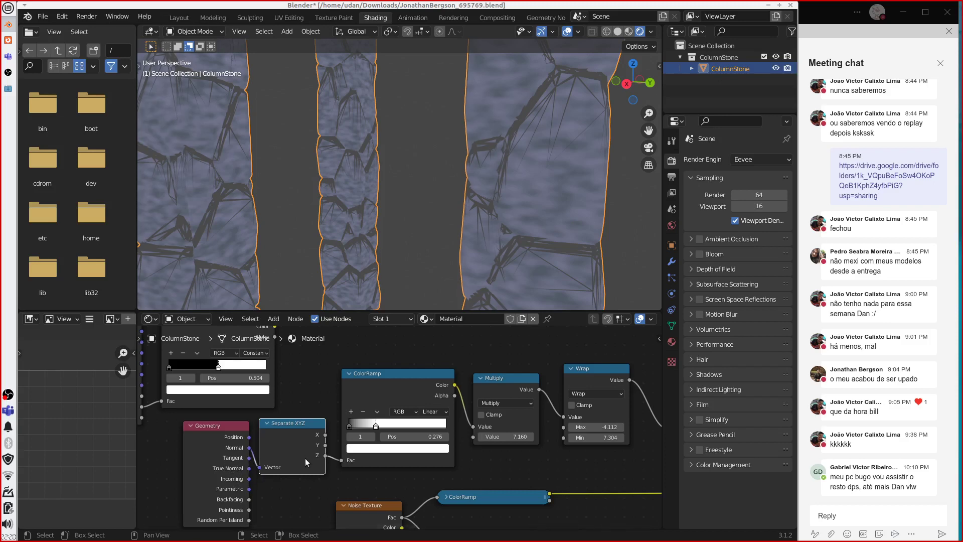
scroll(305, 458, "down", 2)
scroll(362, 464, "down", 2)
scroll(472, 260, "down", 2)
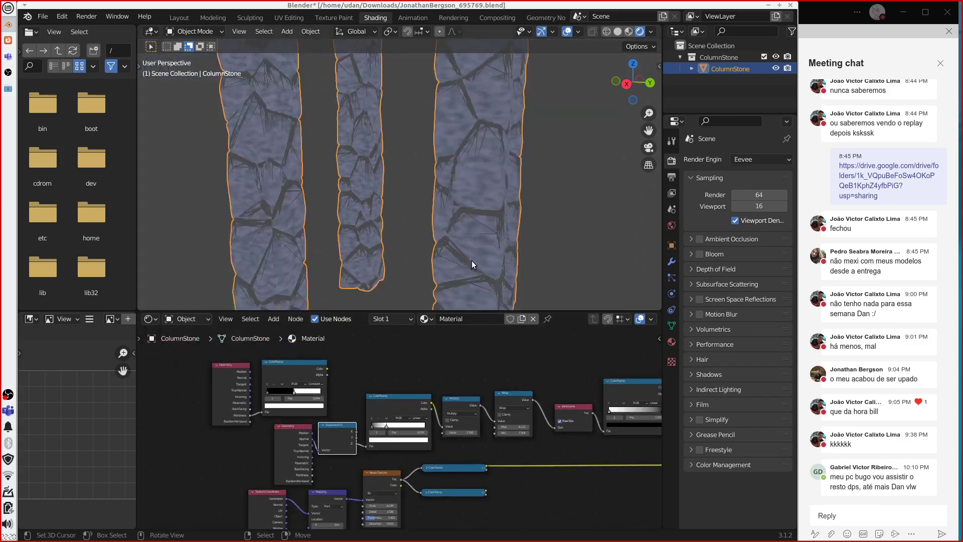
scroll(487, 224, "down", 4)
scroll(487, 224, "up", 2)
middle_click_drag(486, 225, 341, 220)
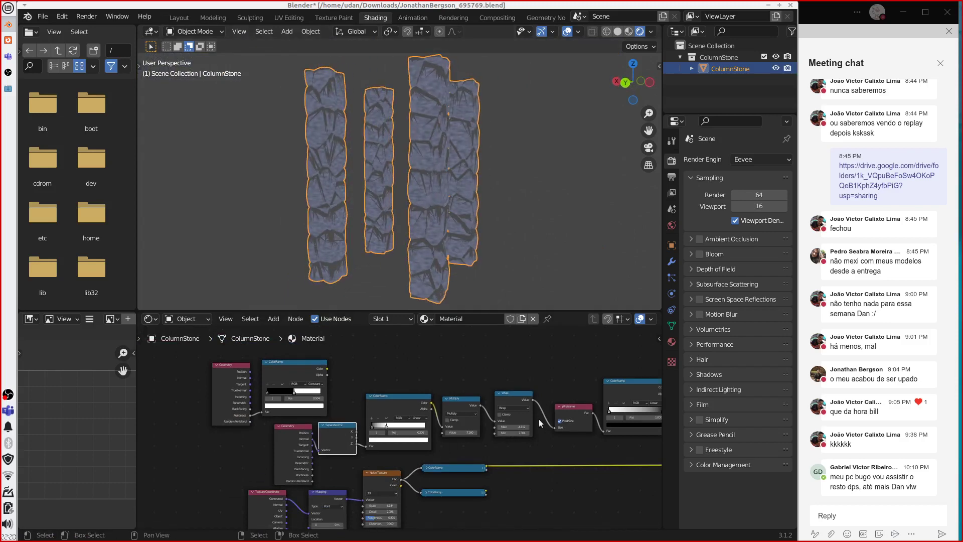
middle_click_drag(538, 419, 341, 405)
left_click(436, 371)
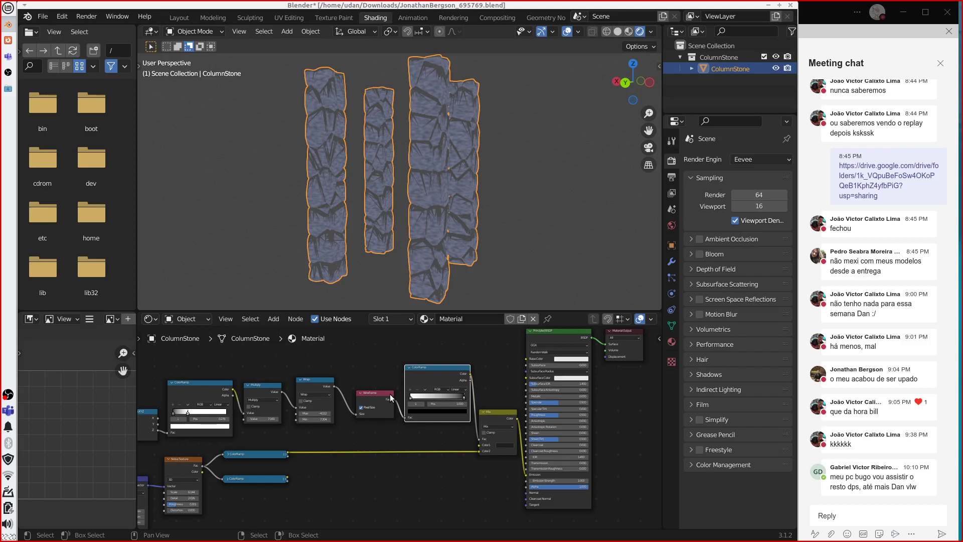
scroll(390, 398, "up", 3)
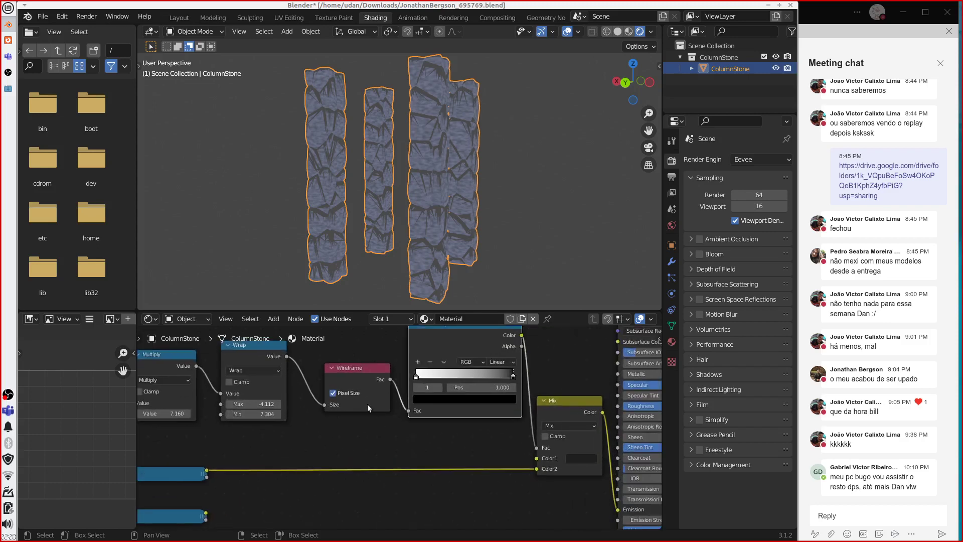
middle_click_drag(367, 404, 457, 468)
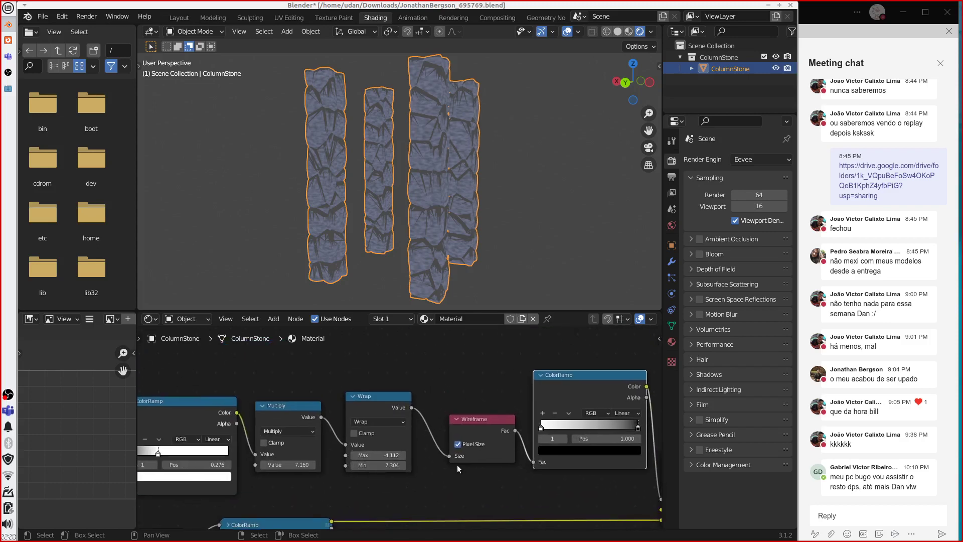
scroll(461, 411, "down", 2)
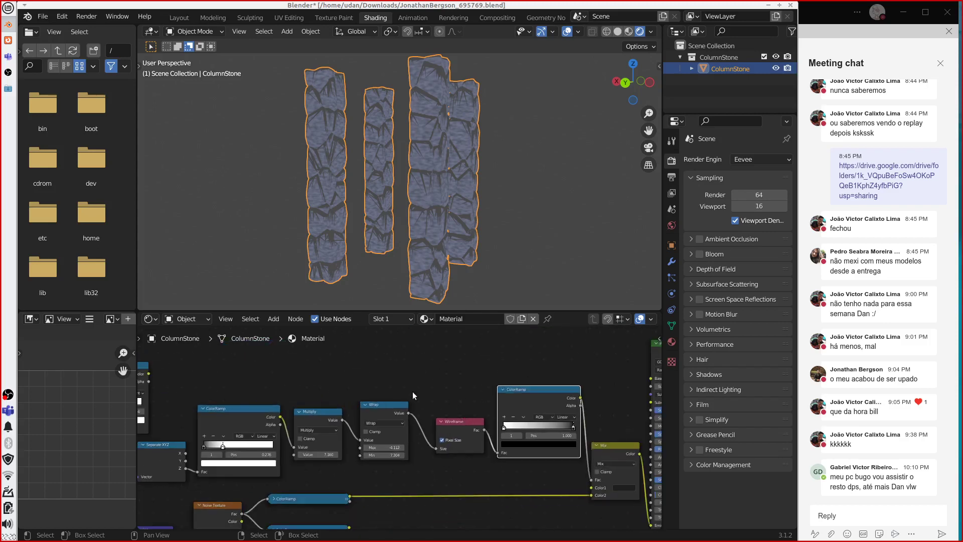
scroll(386, 373, "down", 1)
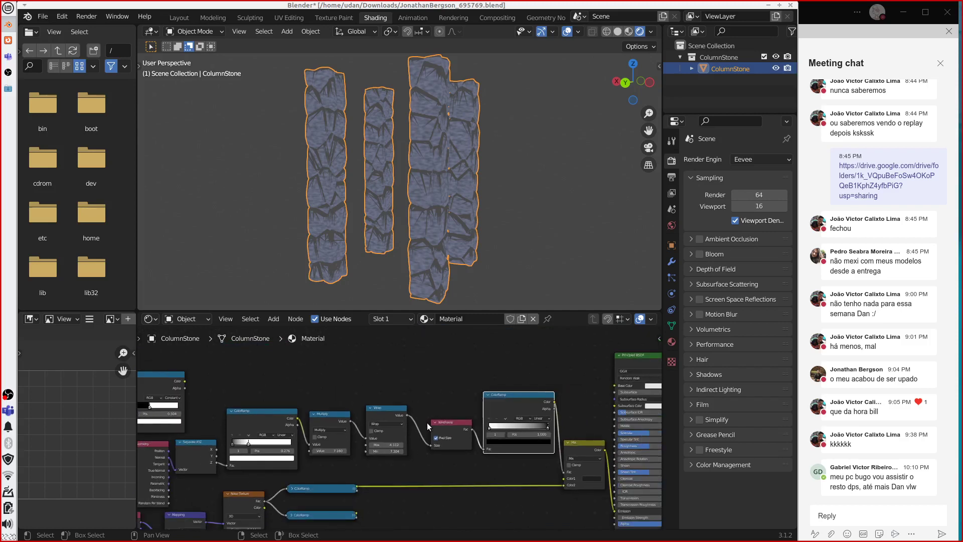
scroll(428, 426, "down", 1)
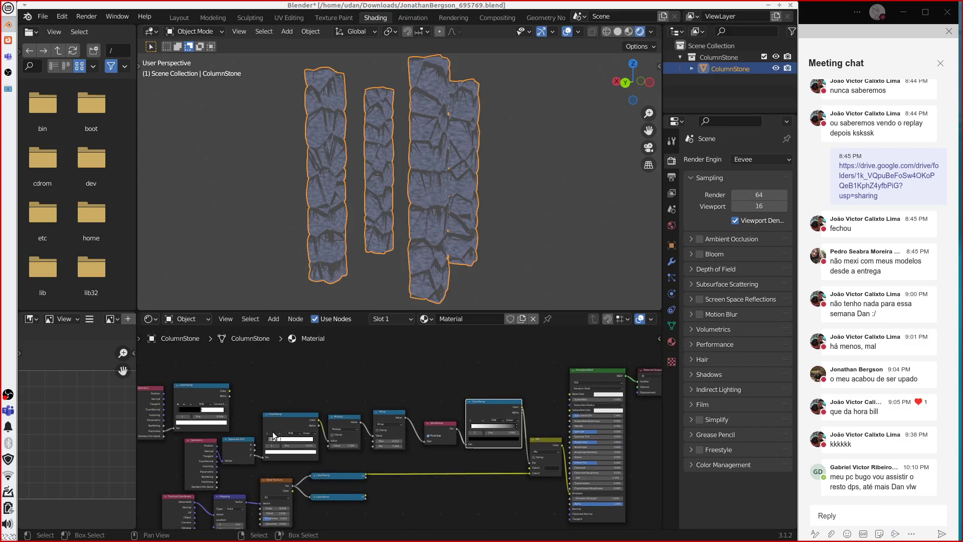
Step: Delete the chain of Geometry, Separate XYZ, ColorRamp, Multiply, Wrap, Wireframe and ColorRamp nodes, and select the leftover Geometry and ColorRamp pair
left_click(196, 442)
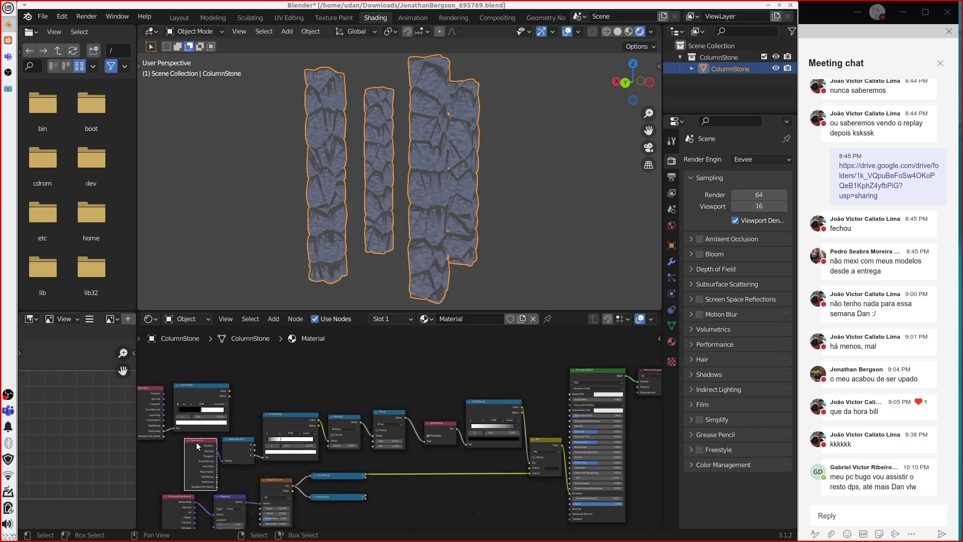
left_click(234, 442, "shift")
left_click(302, 417, "shift")
left_click(340, 420, "shift")
left_click(395, 414, "shift")
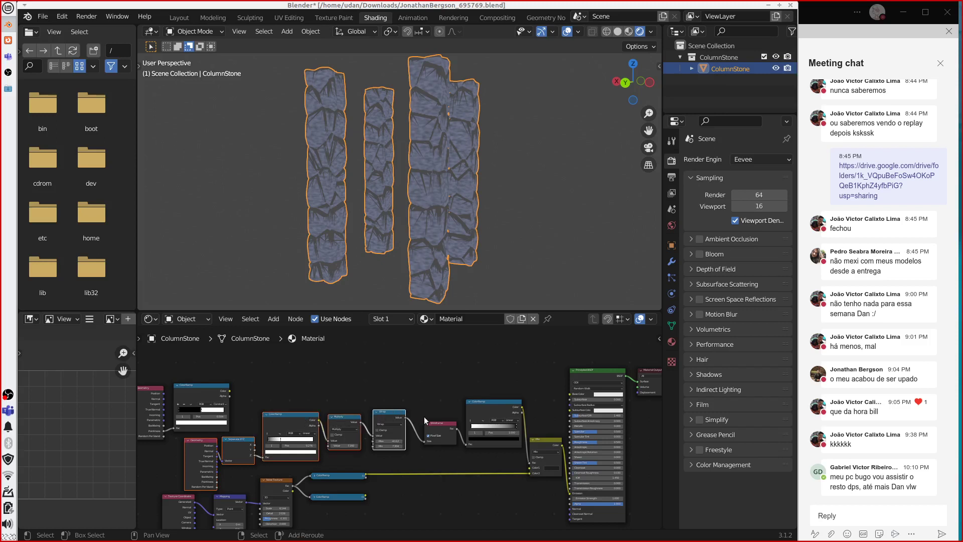
left_click(435, 426, "shift")
left_click(494, 409, "shift")
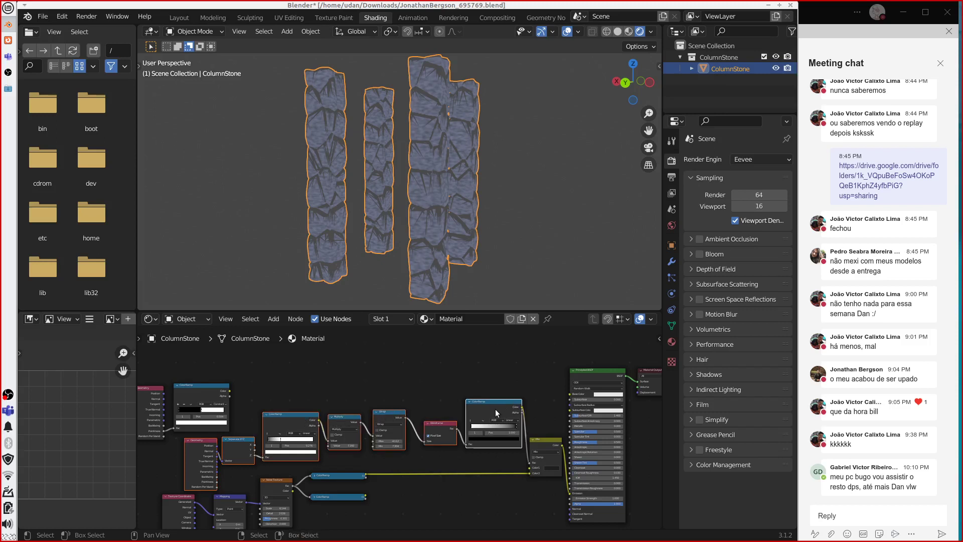
key("x")
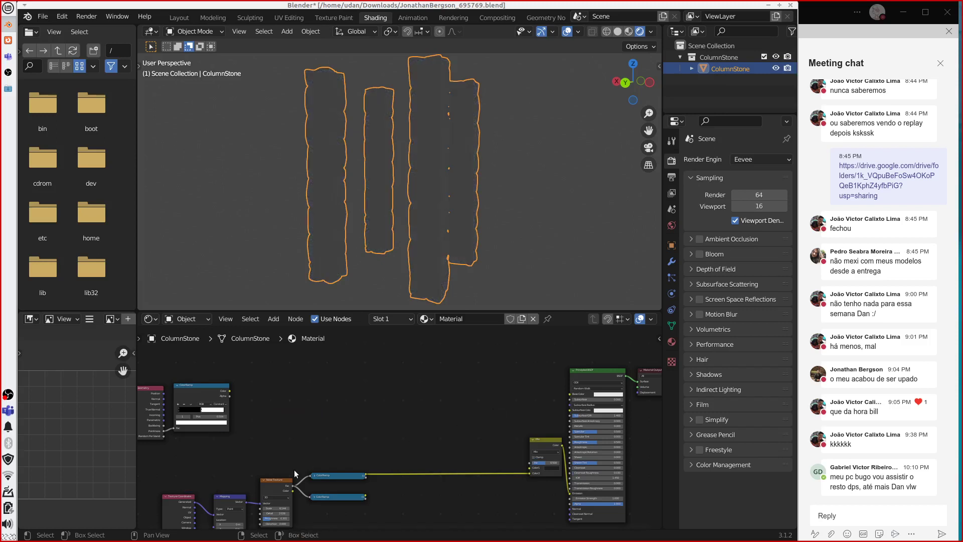
left_click(194, 386)
left_click(146, 392, "shift")
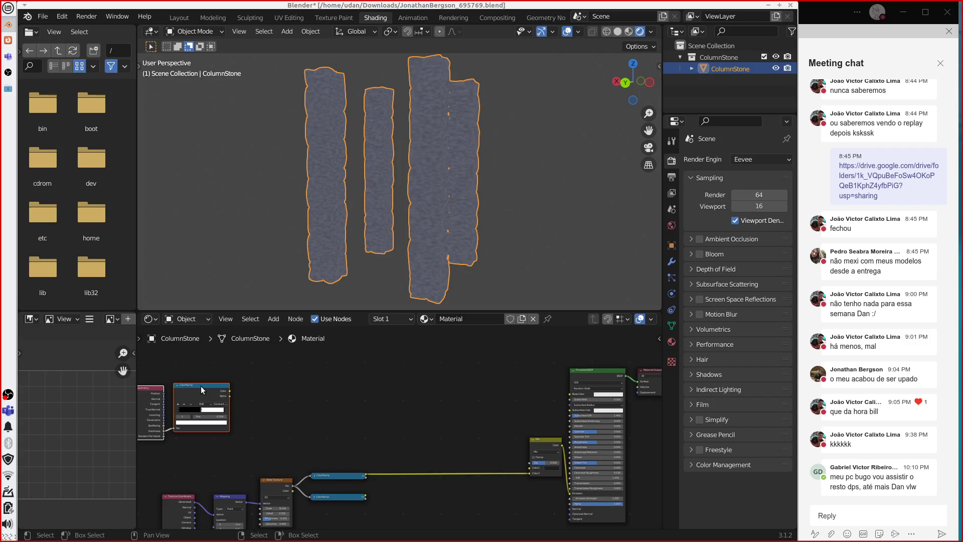
Step: Add a Shader to RGB node near the Principled BSDF and move Material Output farther away to make room between them
scroll(473, 416, "up", 4)
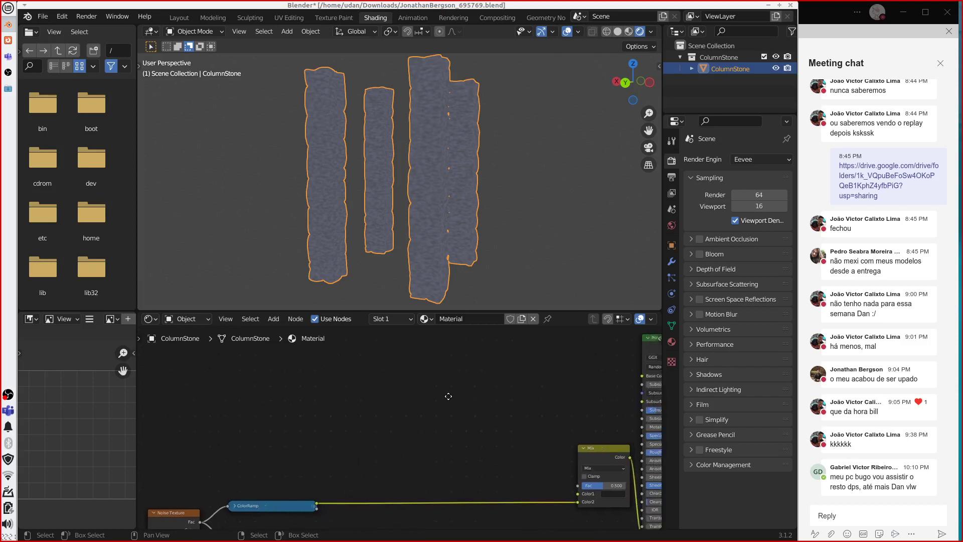
key("shift+a")
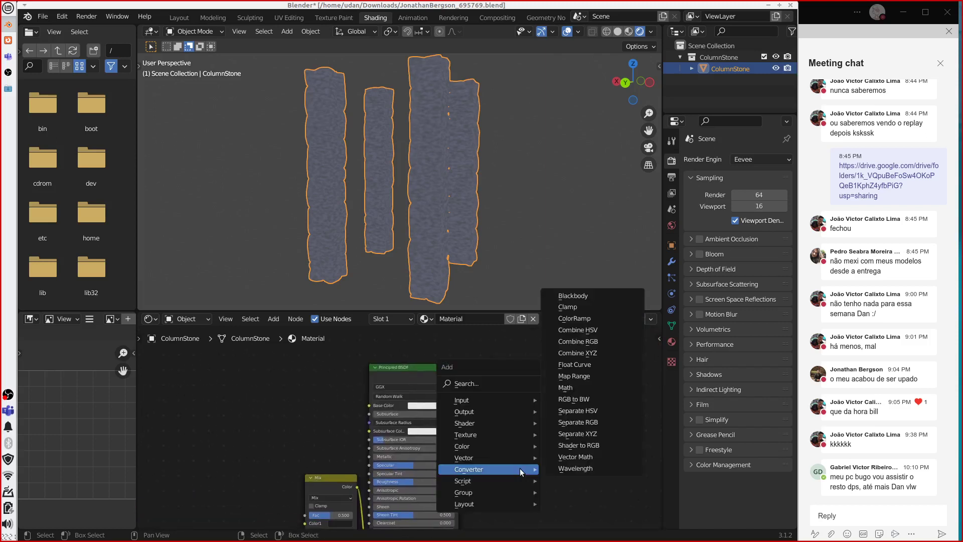
mouse_move(500, 409)
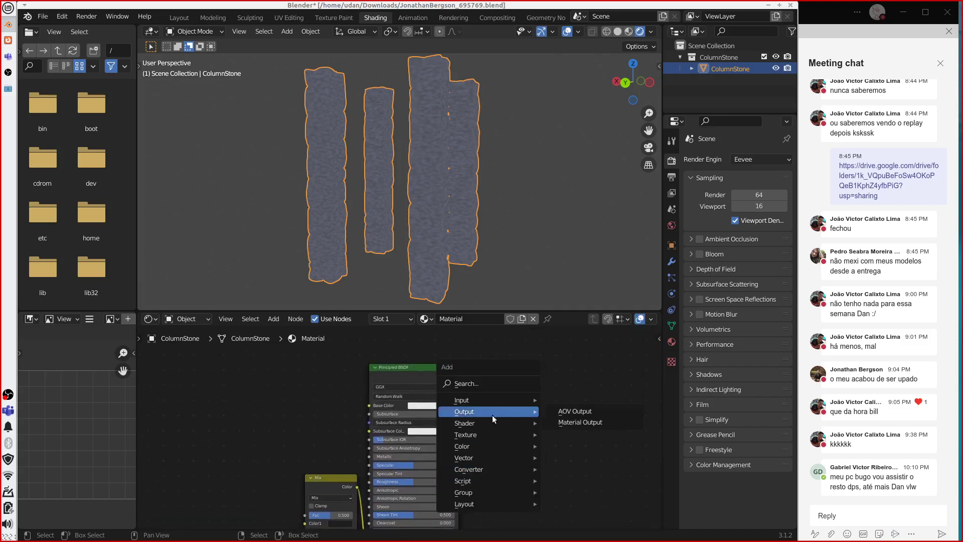
mouse_move(480, 422)
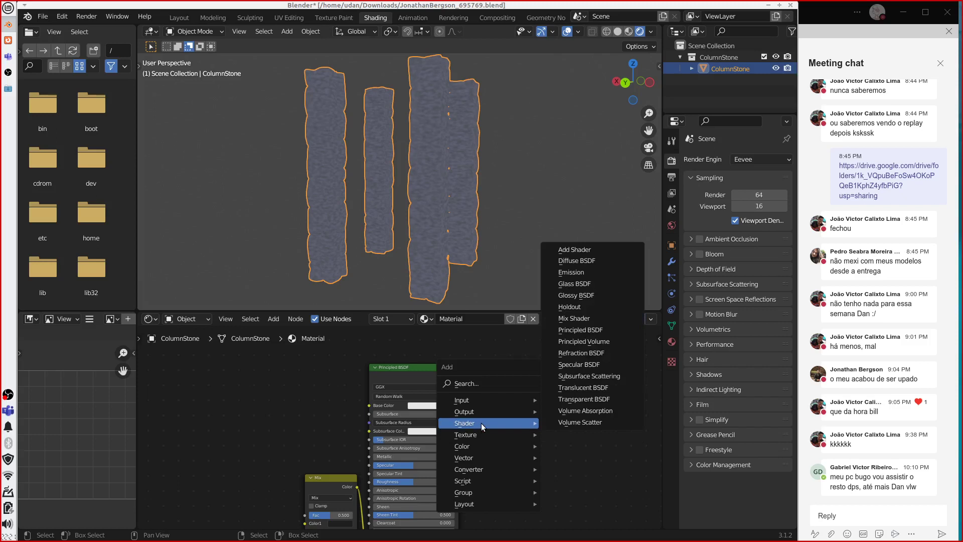
mouse_move(476, 469)
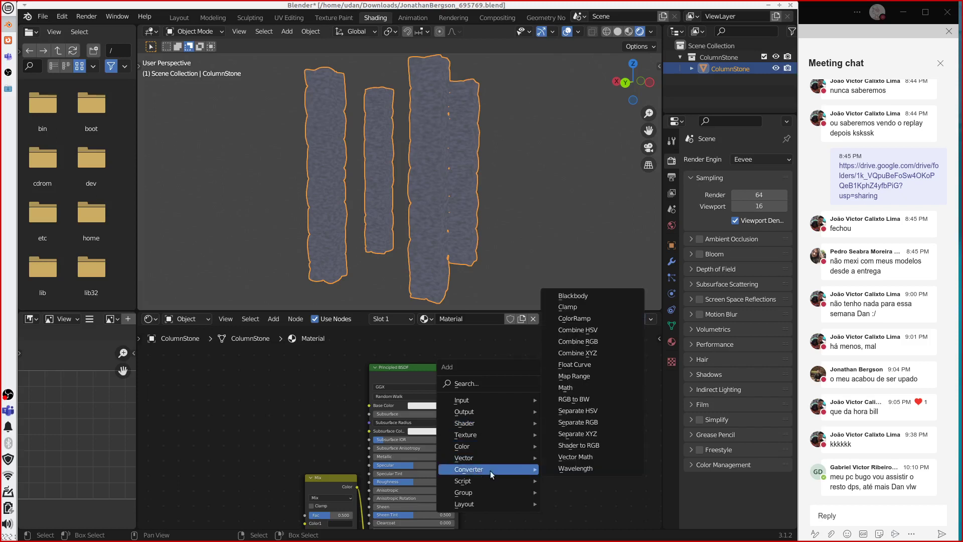
left_click(563, 447)
left_click(572, 449)
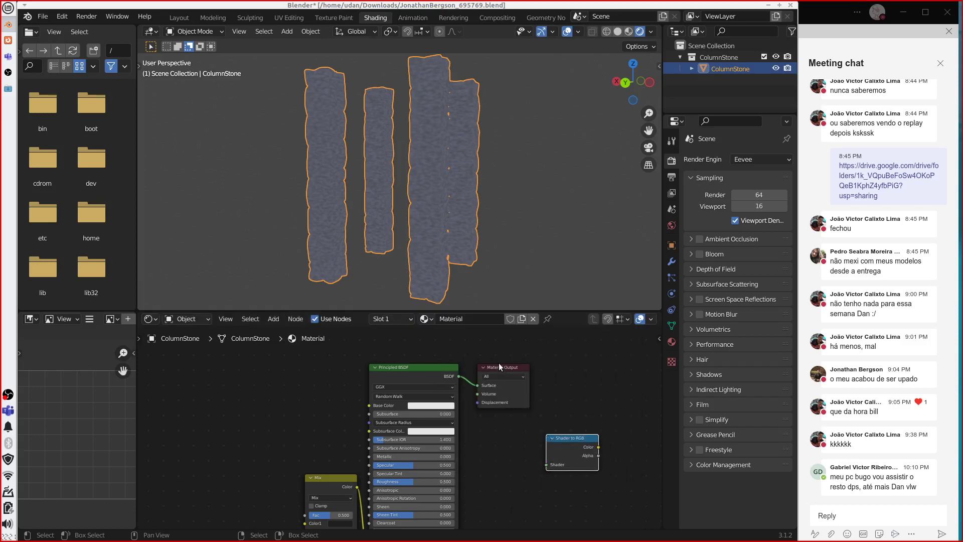
left_click_drag(499, 362, 605, 357)
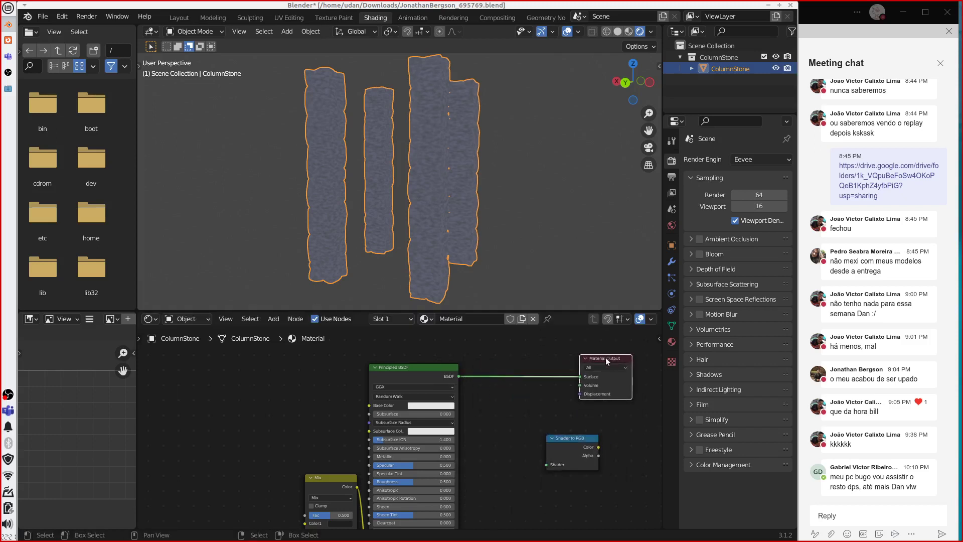
Step: Insert the Shader to RGB node into the link between Principled BSDF and Material Output
left_click_drag(558, 439, 497, 362)
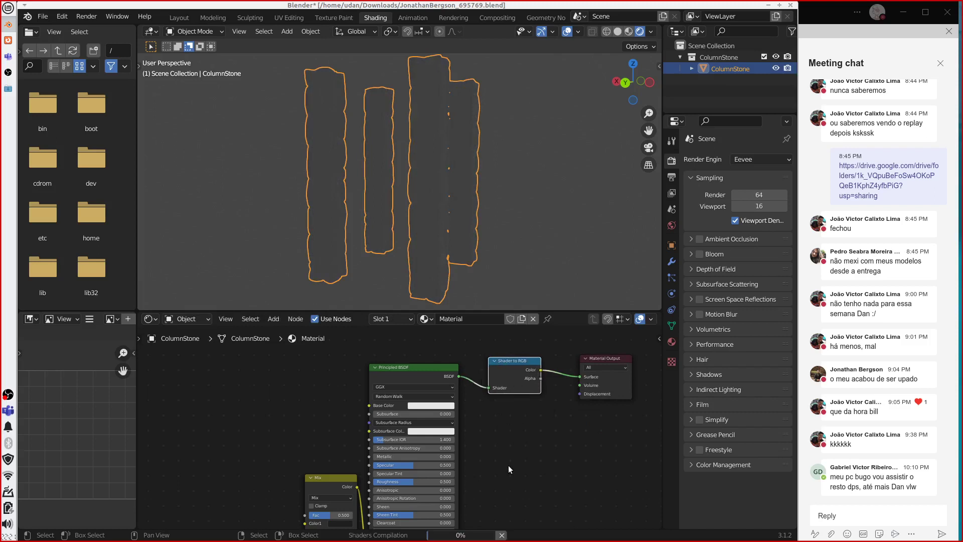
scroll(507, 465, "down", 1)
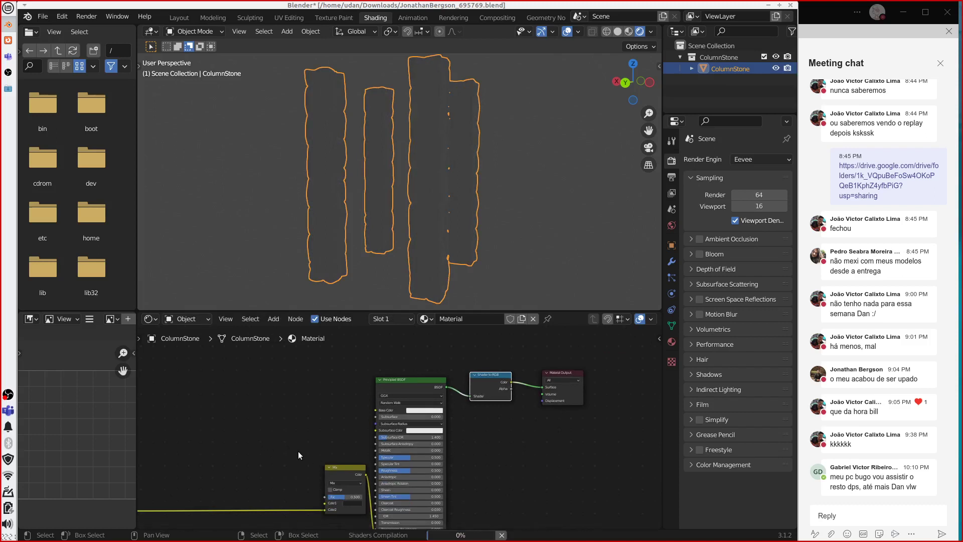
scroll(298, 451, "down", 2)
middle_click_drag(208, 448, 308, 414)
scroll(270, 420, "down", 1)
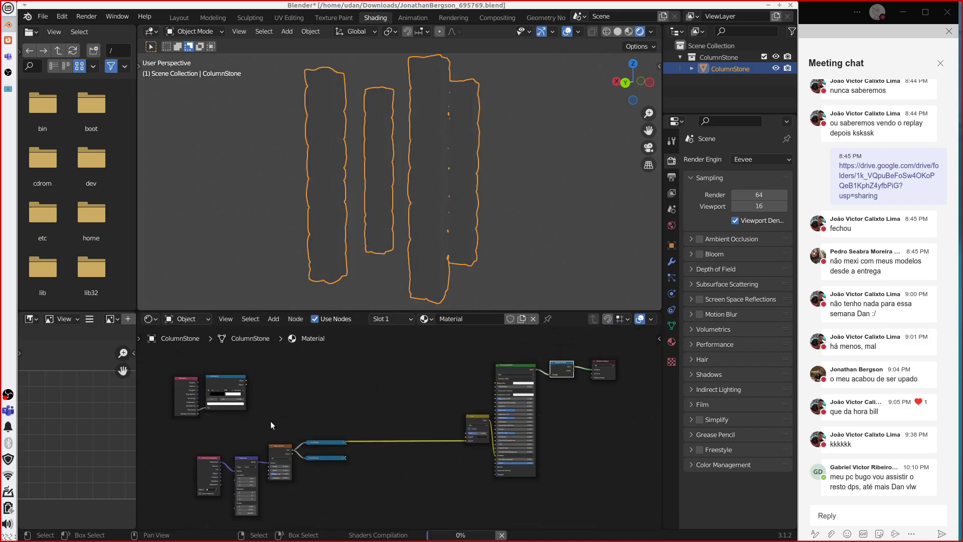
left_click_drag(161, 359, 374, 524)
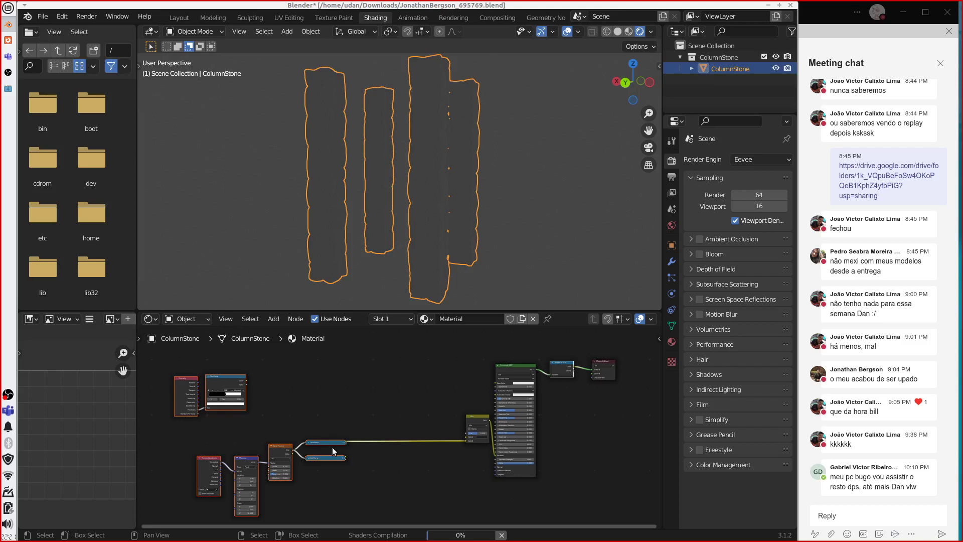
left_click_drag(332, 447, 429, 430)
key("Escape")
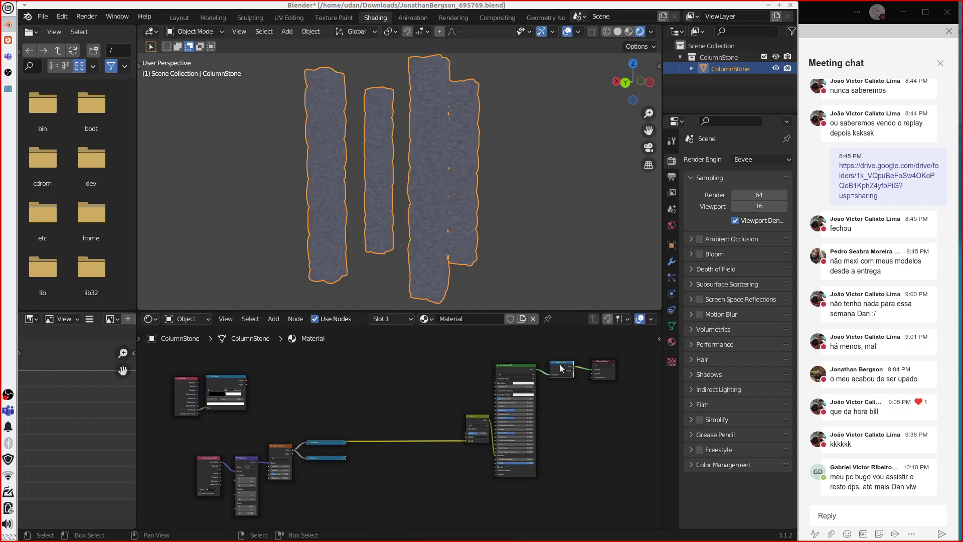
Step: Select the Geometry, Texture Coordinate, Mapping, Noise Texture and ColorRamp nodes and move them closer to the Mix node
scroll(573, 403, "up", 2)
key("Home")
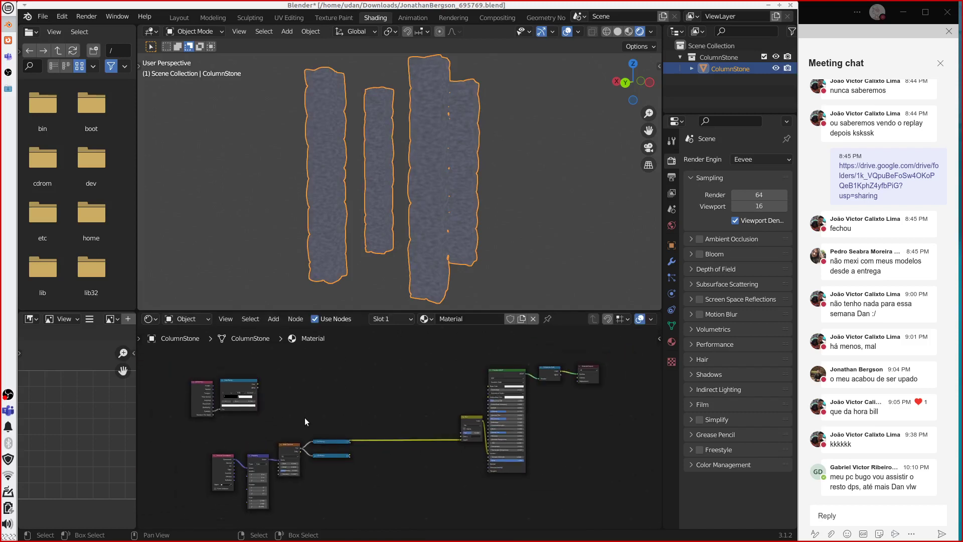
left_click_drag(172, 369, 350, 498)
left_click_drag(331, 459, 428, 459)
scroll(428, 459, "up", 2)
scroll(491, 456, "up", 3)
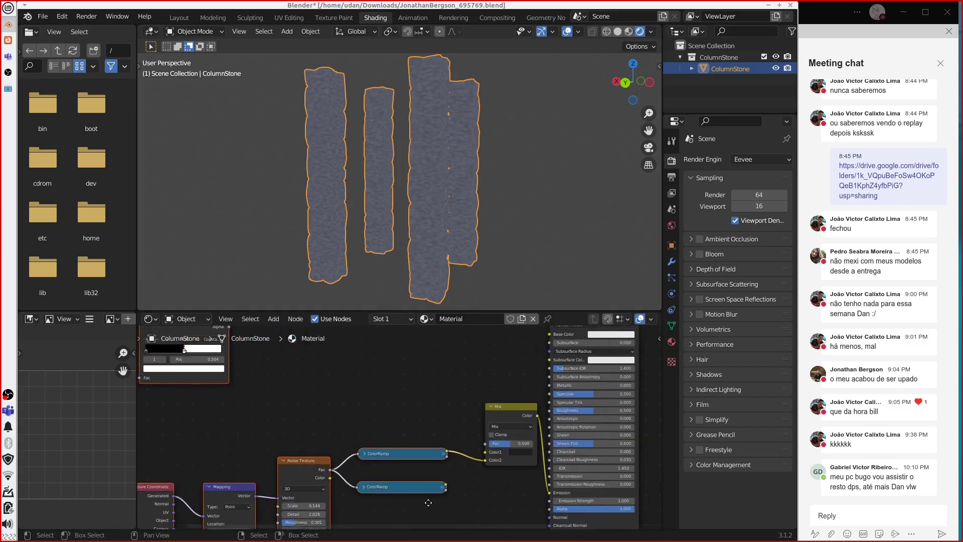
Step: Delete the Shader to RGB node, reconnect Principled BSDF to Material Output's Surface input and move Principled BSDF closer to it
middle_click_drag(601, 410, 540, 448)
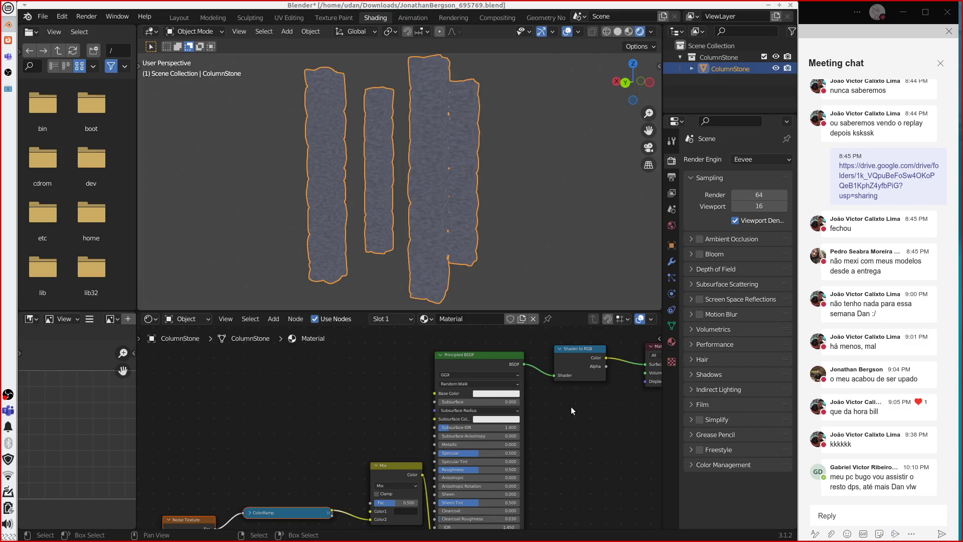
left_click(573, 352)
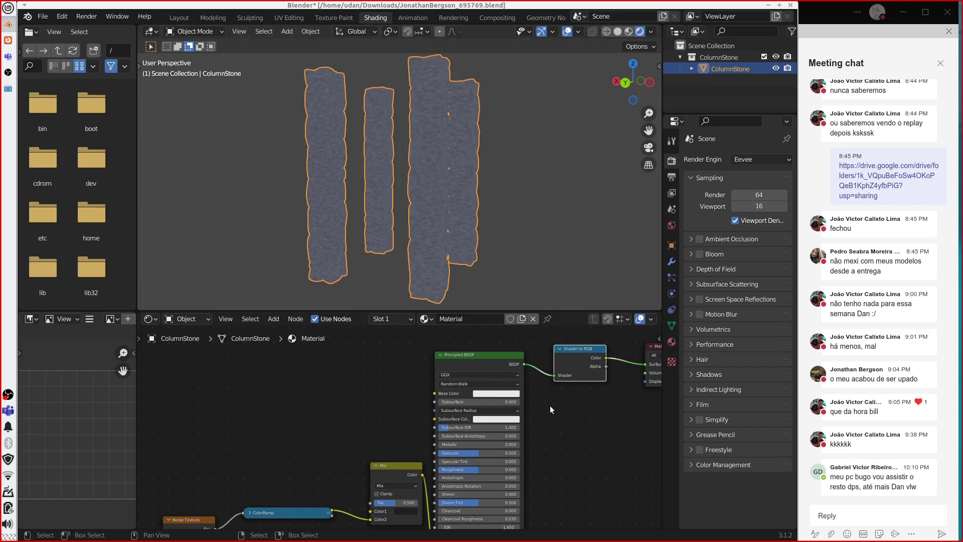
left_click_drag(583, 369, 582, 385)
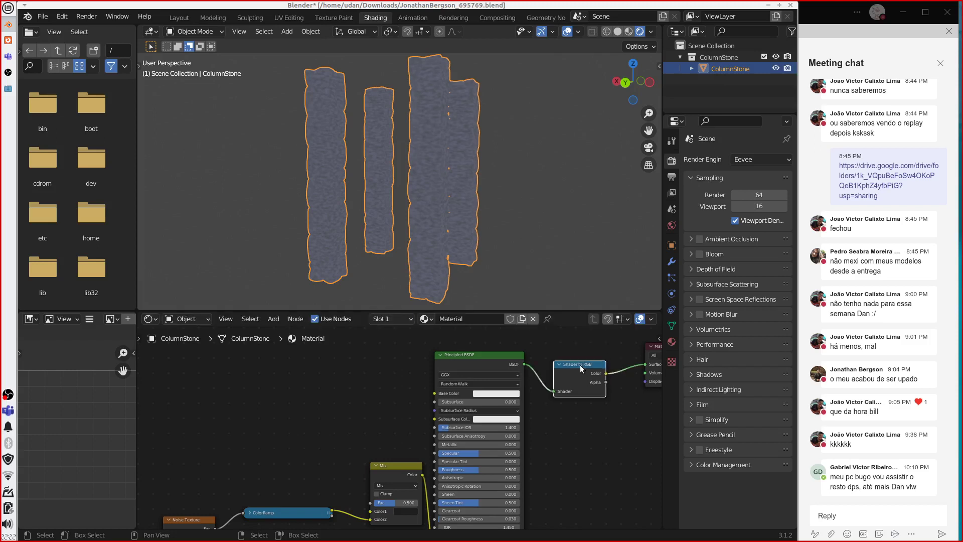
key("Delete")
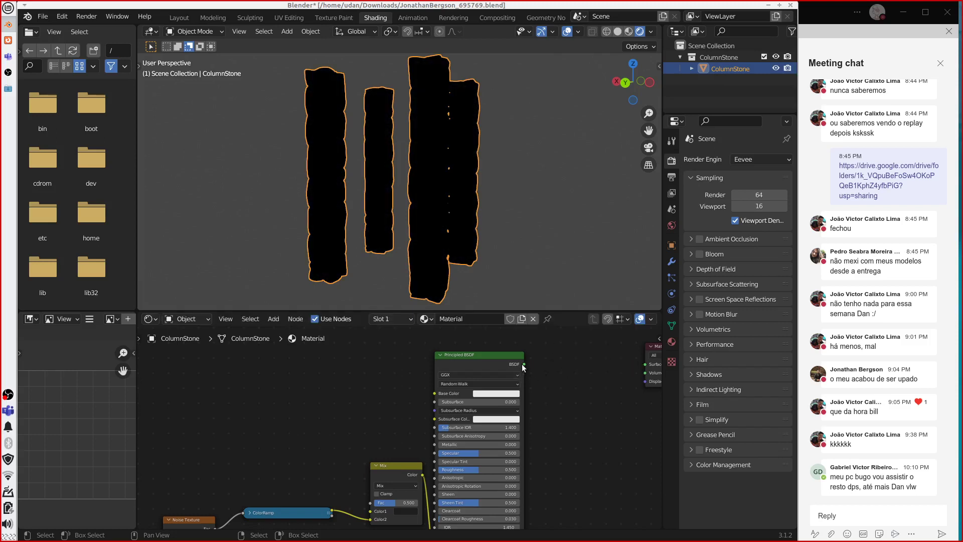
mouse_move(524, 364)
left_mouse_down()
mouse_move(641, 371)
mouse_move(600, 364)
left_mouse_up()
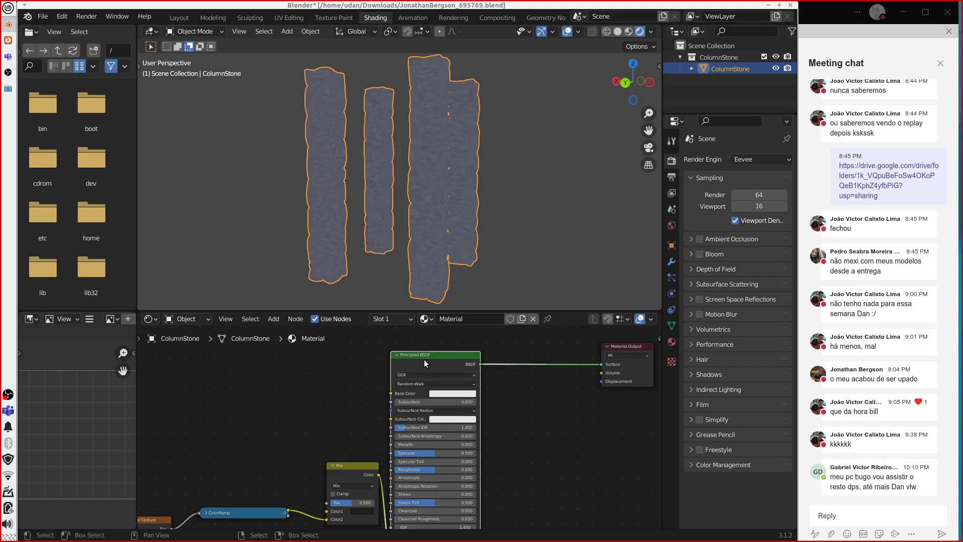
left_click_drag(423, 360, 481, 361)
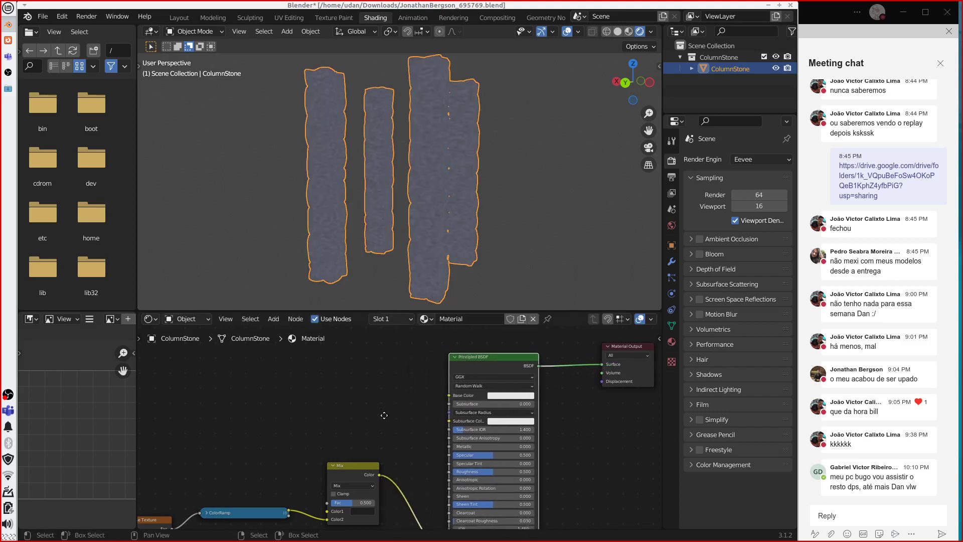
Step: Set the scene's render engine to Cycles
middle_click_drag(383, 419, 450, 387)
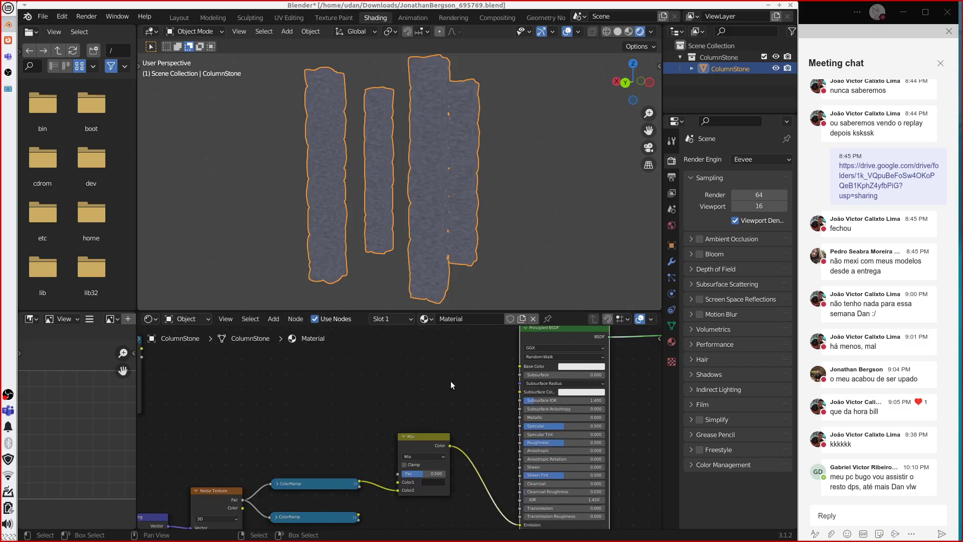
scroll(477, 398, "right", 3, "ctrl")
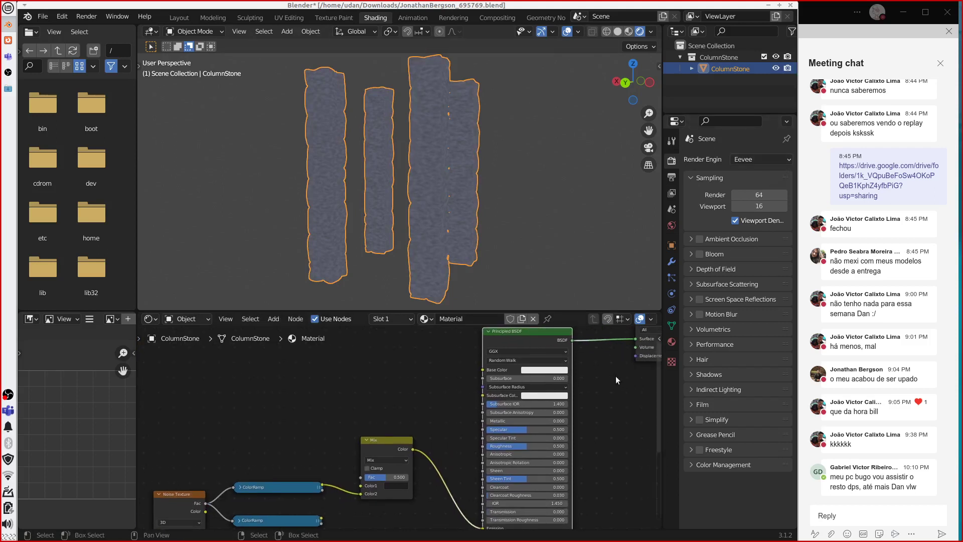
left_click(770, 159)
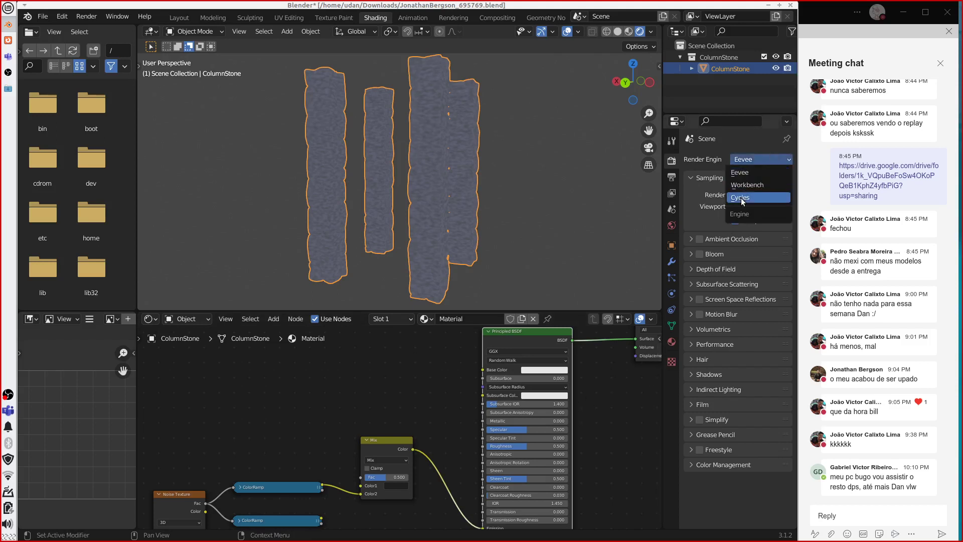
left_click(741, 198)
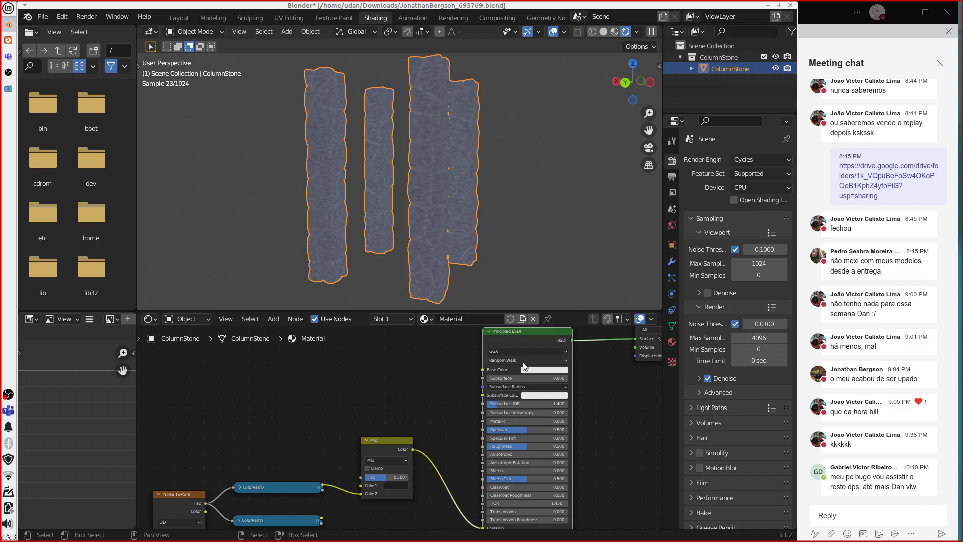
Step: Move the Mix node's Color link from the Emission input to the Base Color input of Principled BSDF
left_click_drag(412, 448, 488, 372)
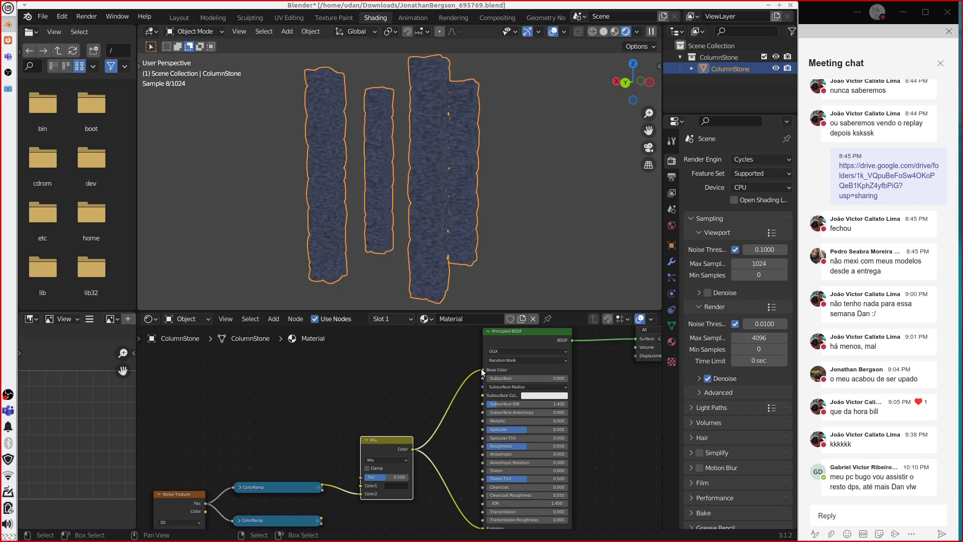
left_click_drag(480, 368, 573, 477)
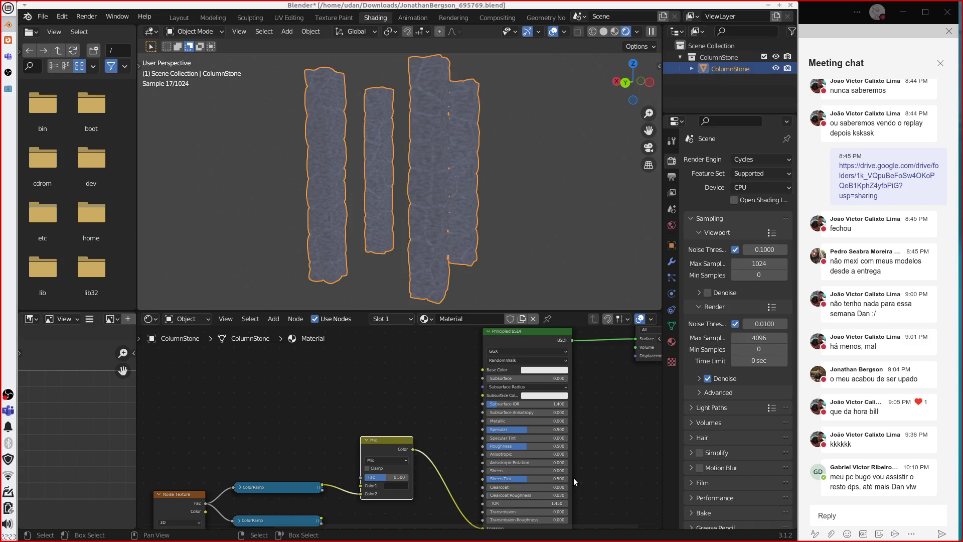
left_click_drag(482, 527, 520, 342)
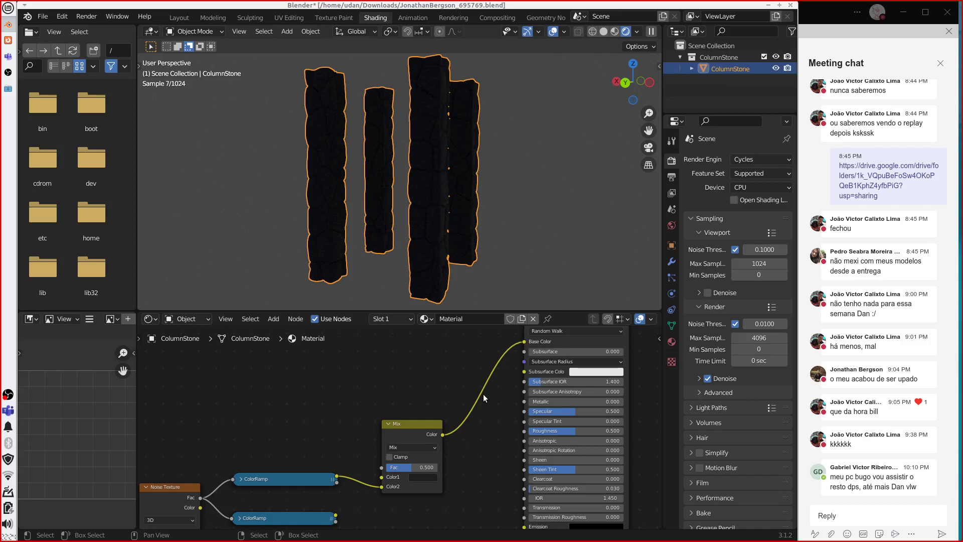
Step: Show the columns in Material Preview shading and collapse the Sampling section of the render settings
key("z")
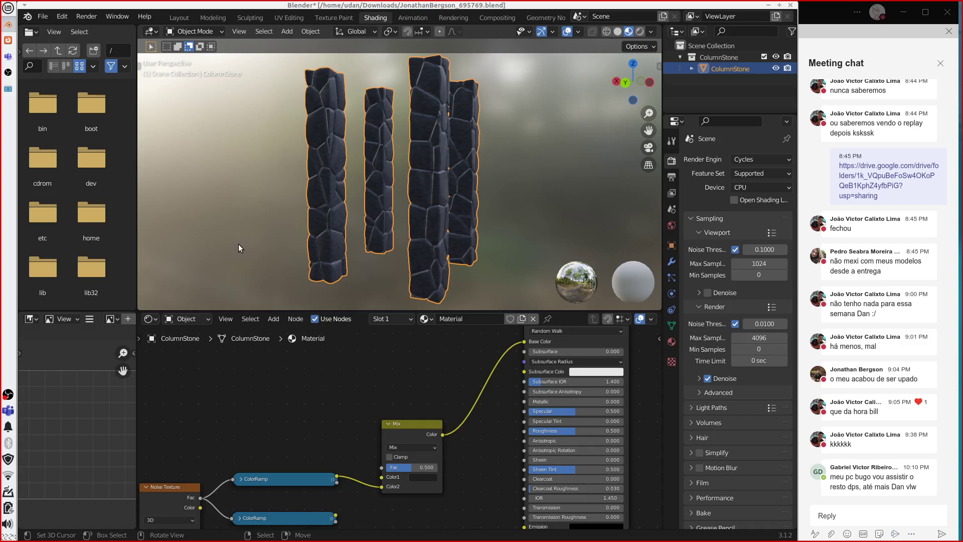
left_click(710, 219)
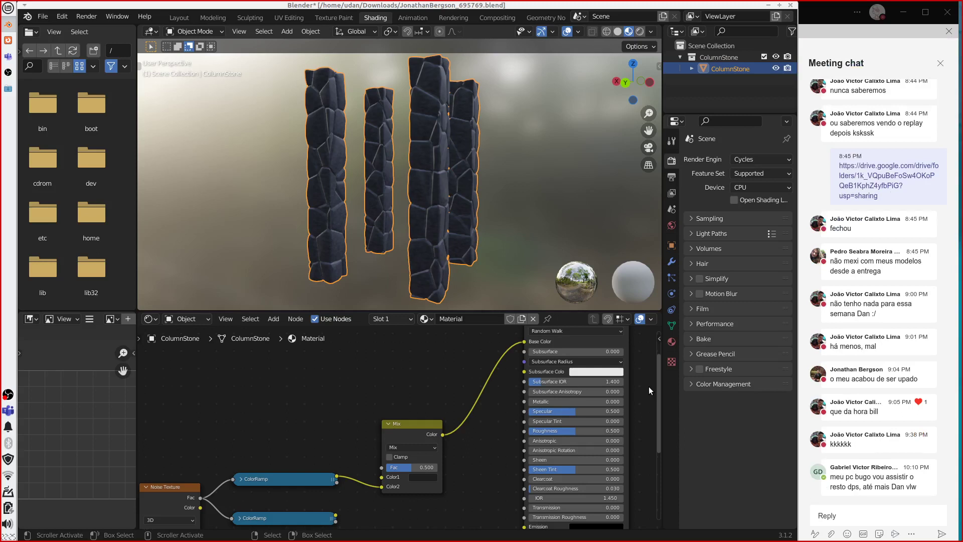
left_click(955, 429)
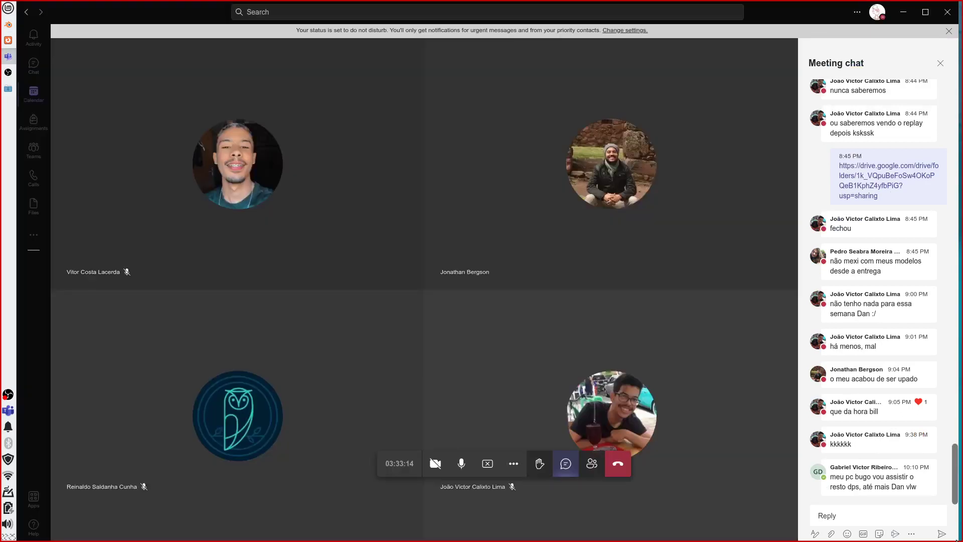
left_click(7, 28)
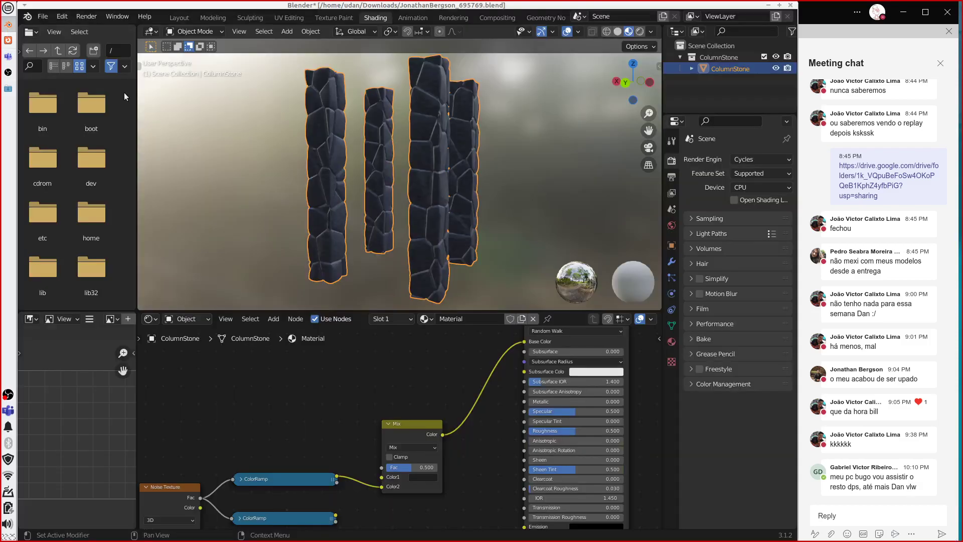
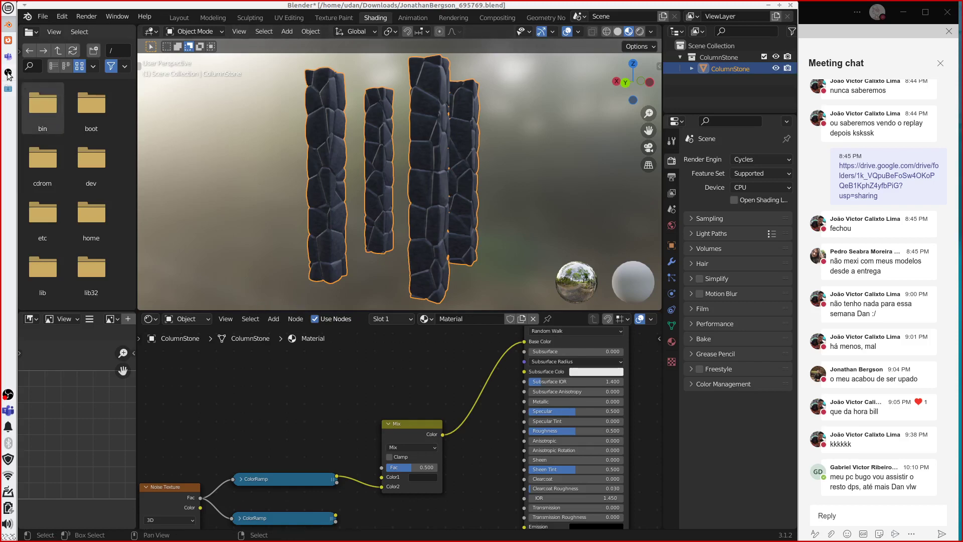
Step: Switch to Firefox and reopen the BlenderKit category: material page from the browsing history in a new tab
left_click(8, 40)
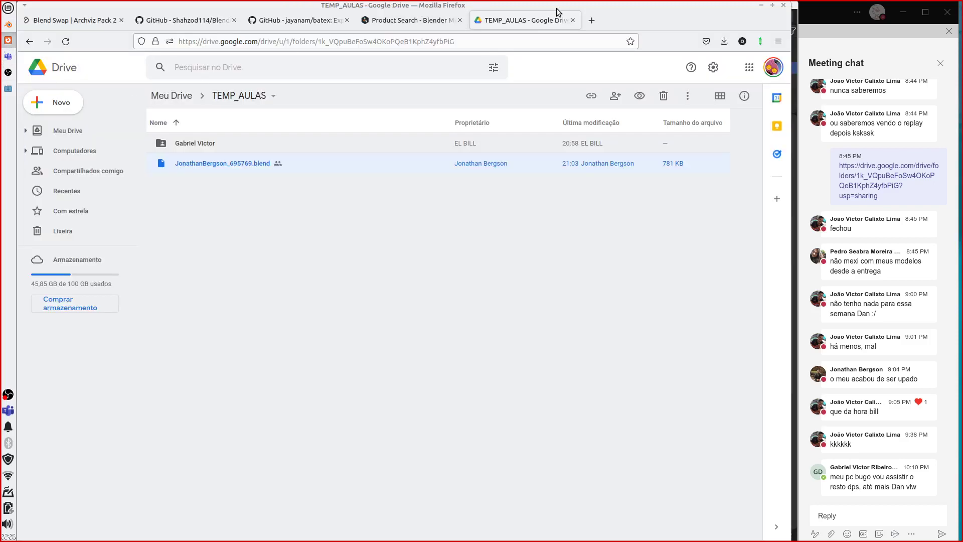
left_click(593, 19)
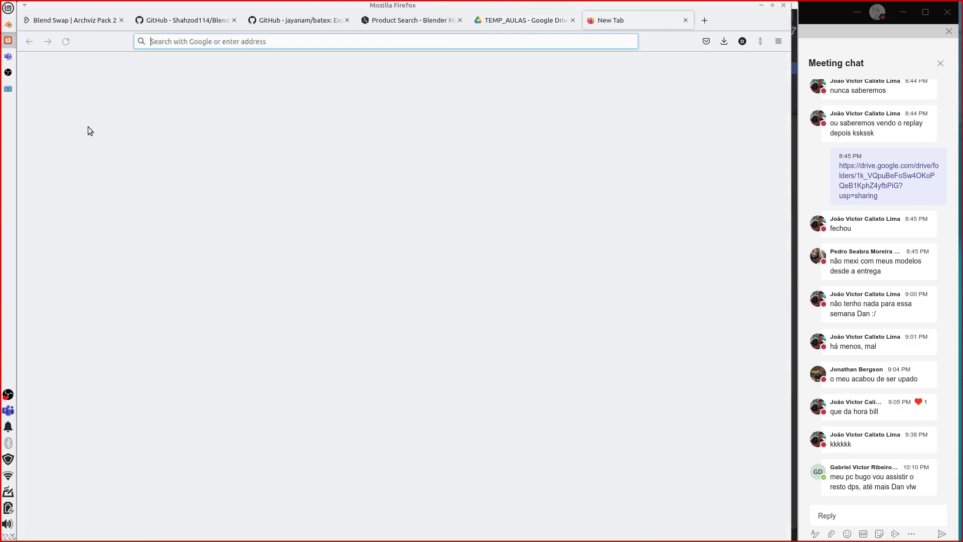
key("ctrl+h")
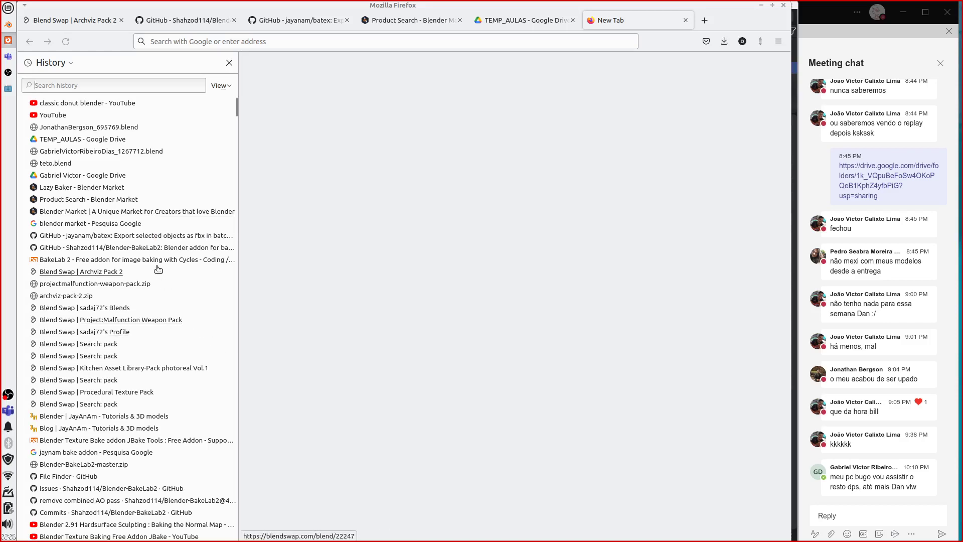
scroll(160, 301, "down", 1)
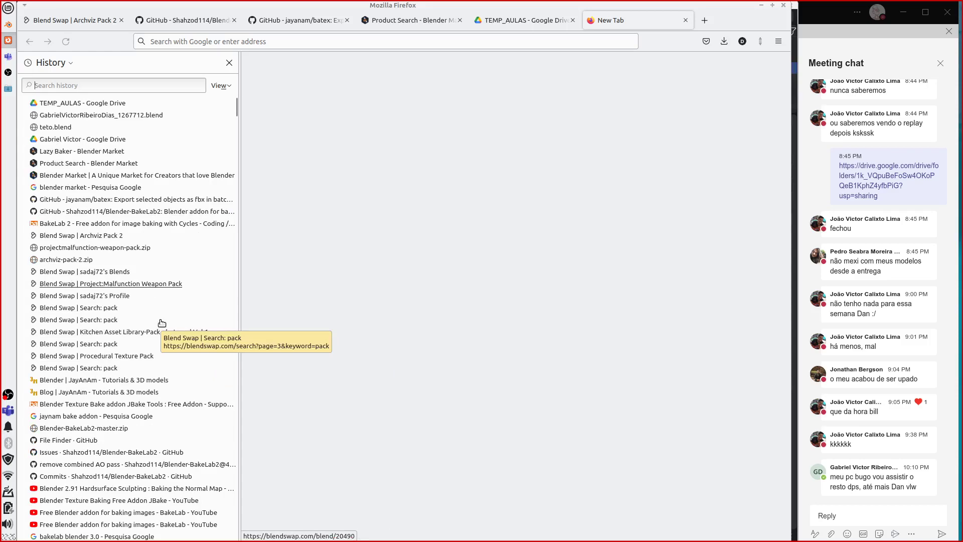
scroll(161, 323, "down", 2)
scroll(161, 323, "down", 7)
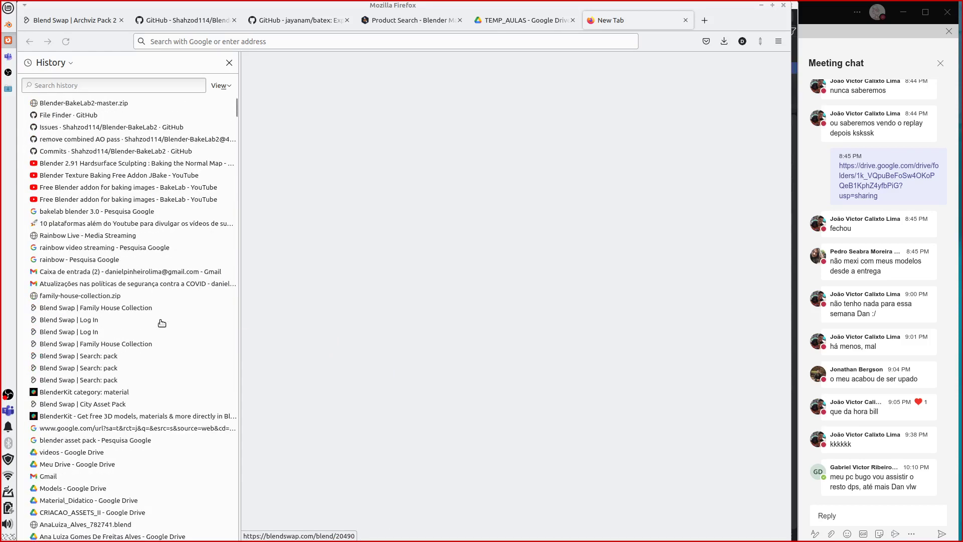
left_click(100, 392)
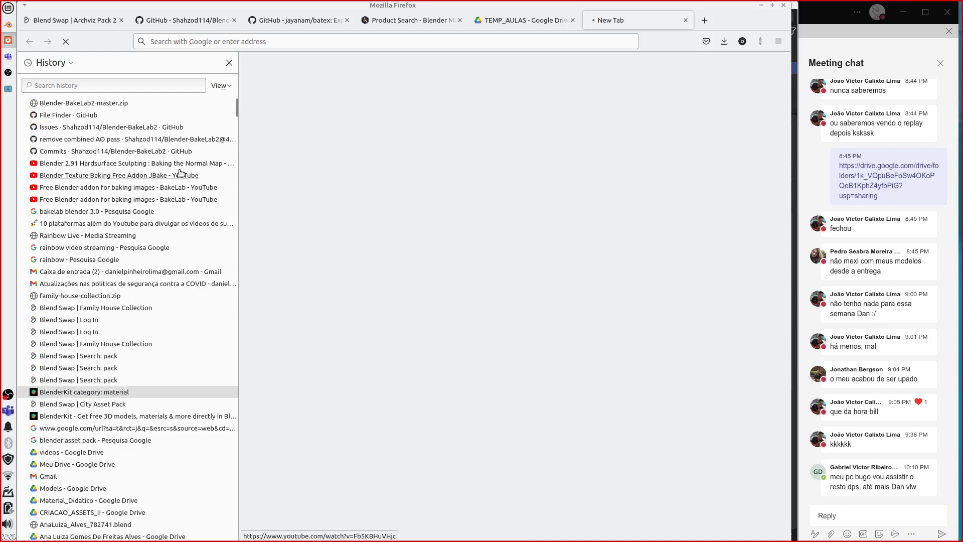
left_click(229, 62)
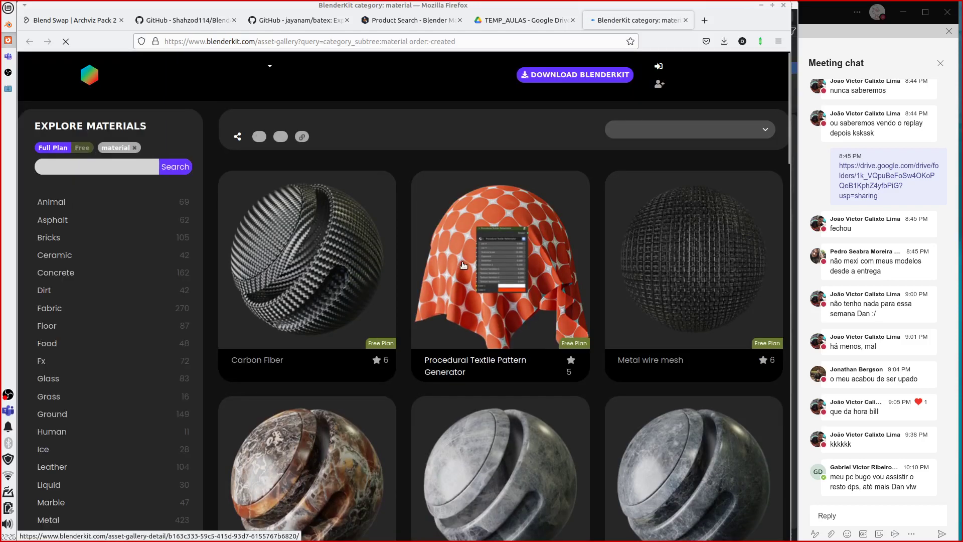
Step: Browse through several pages of BlenderKit's material gallery, examining the marble, procedural, sci-fi, leather and concrete previews
scroll(463, 264, "down", 3)
scroll(462, 264, "down", 4)
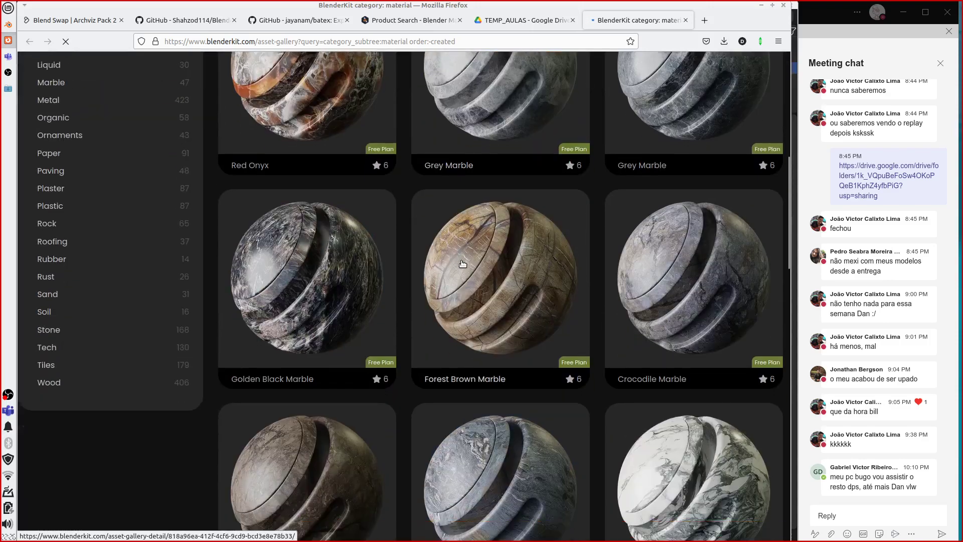
scroll(463, 264, "down", 6)
scroll(462, 264, "down", 10)
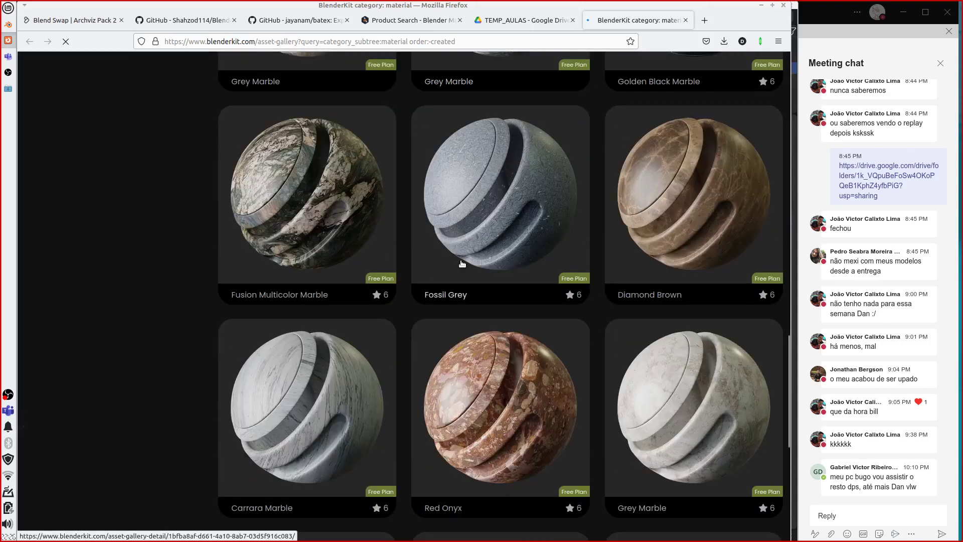
scroll(460, 261, "down", 2)
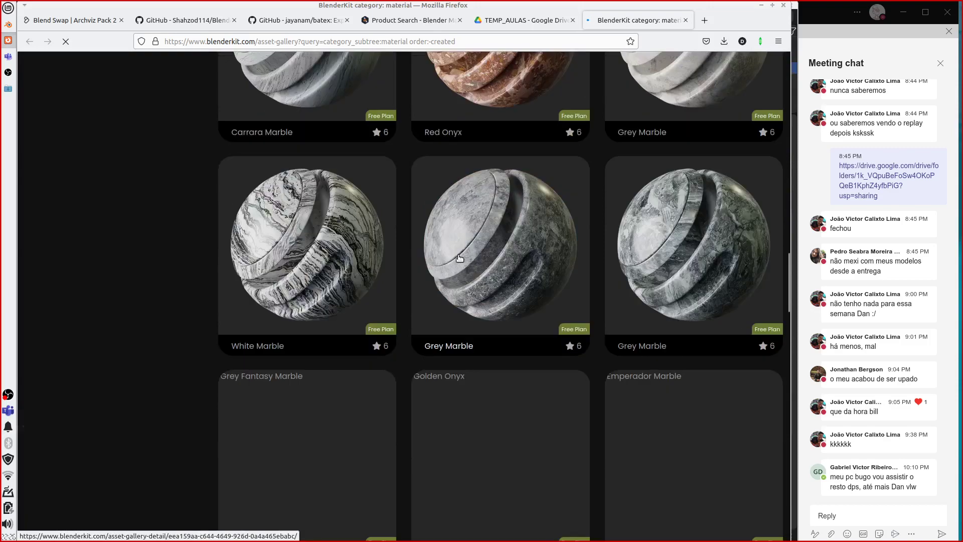
scroll(460, 258, "down", 4)
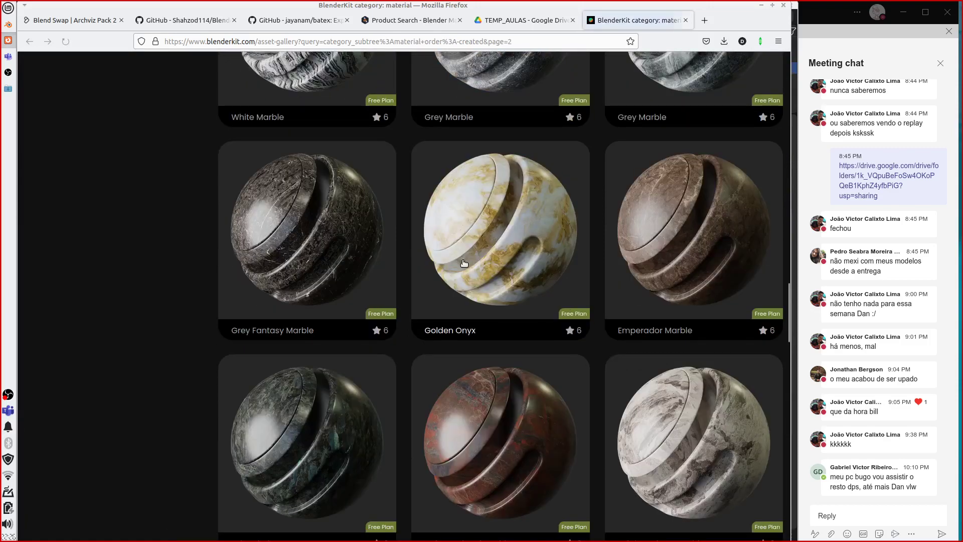
scroll(469, 265, "down", 2)
scroll(470, 267, "down", 6)
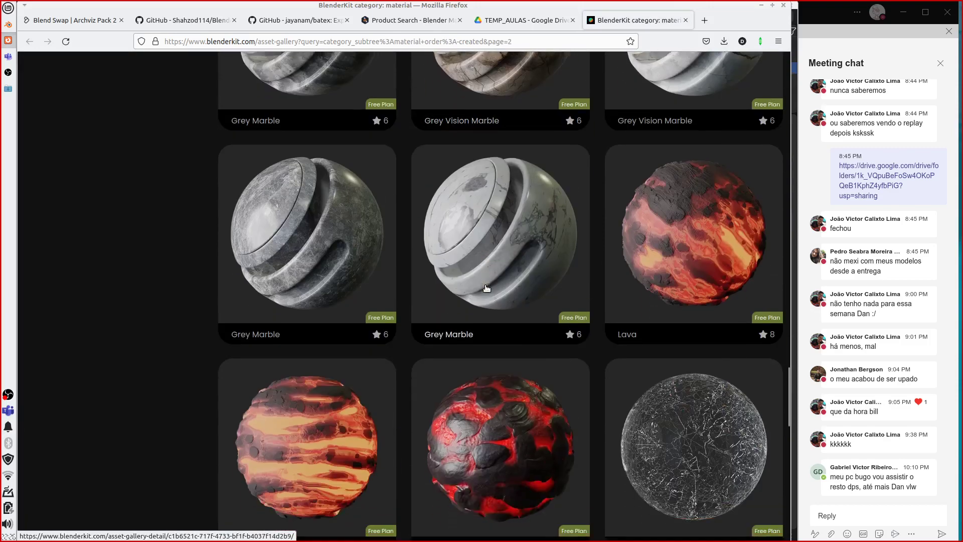
scroll(486, 288, "down", 3)
scroll(486, 287, "down", 10)
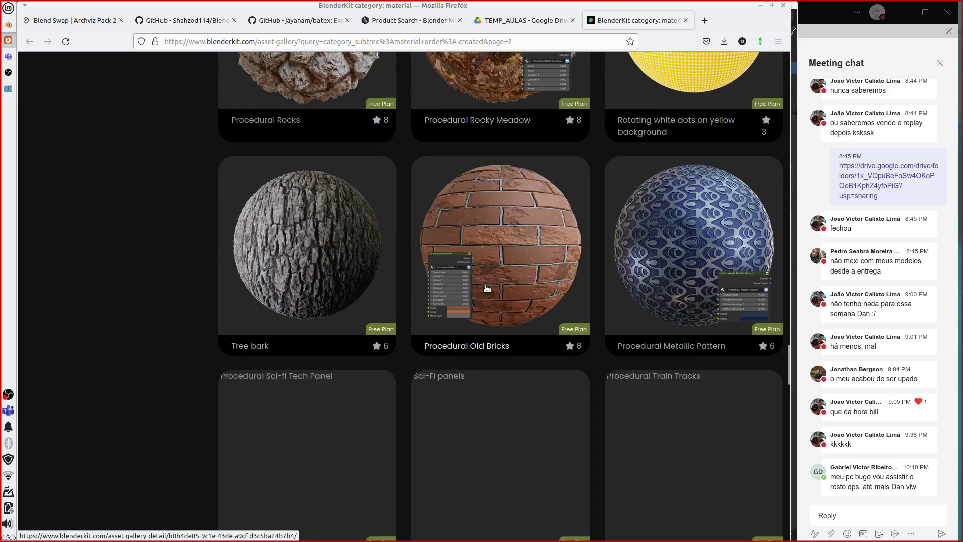
scroll(486, 288, "down", 4)
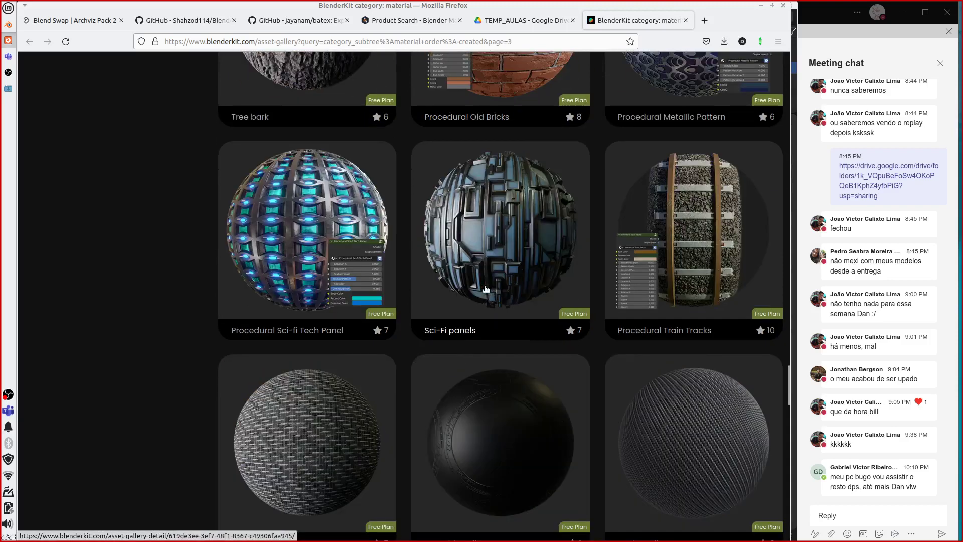
scroll(486, 287, "down", 4)
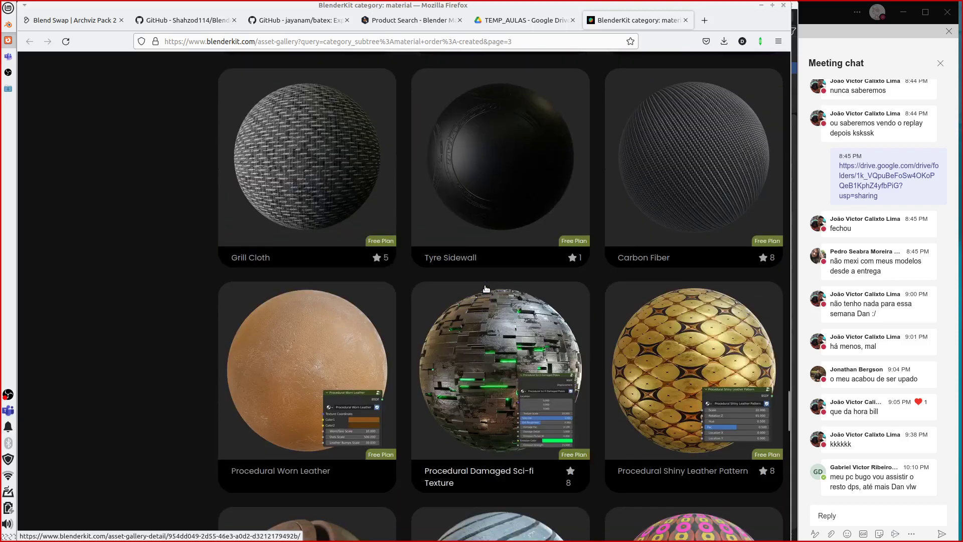
scroll(486, 288, "down", 11)
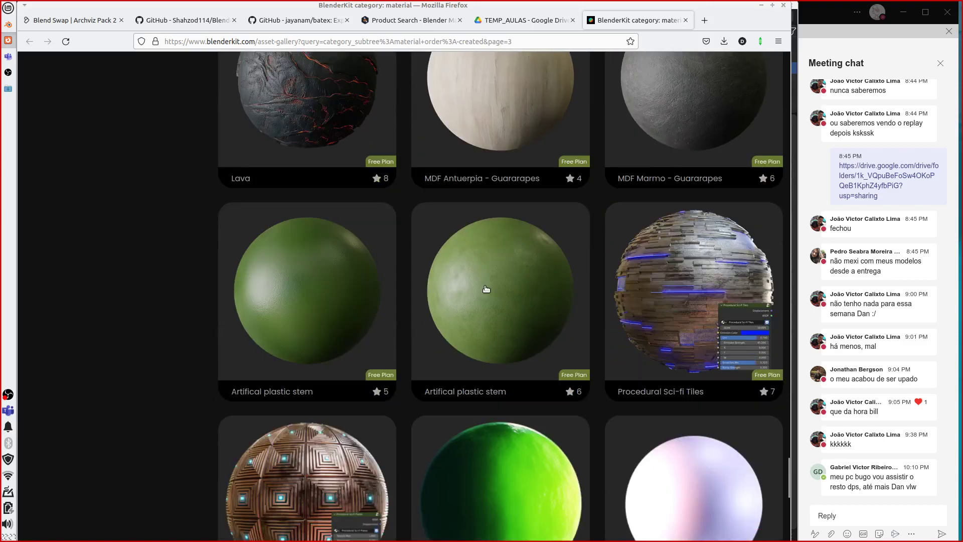
scroll(486, 289, "down", 7)
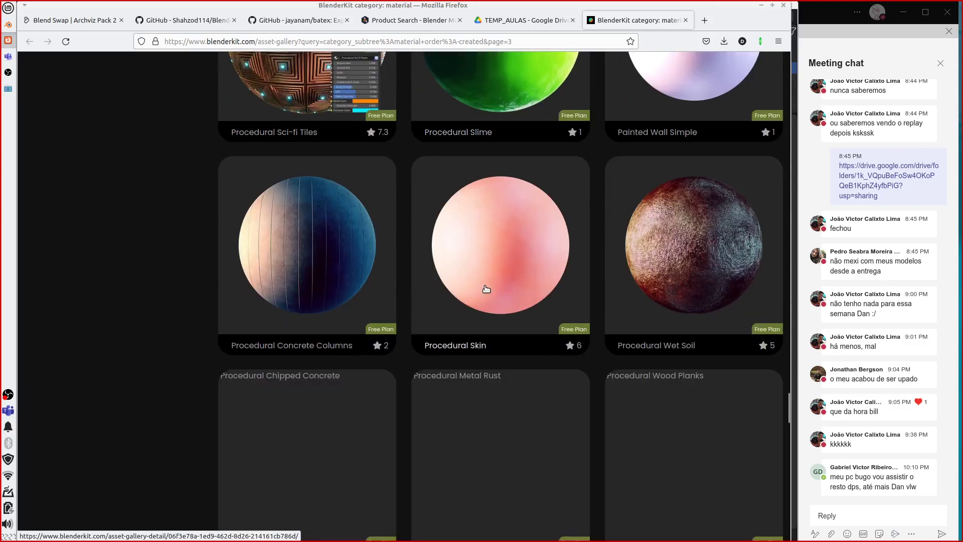
scroll(486, 288, "down", 2)
scroll(485, 288, "down", 4)
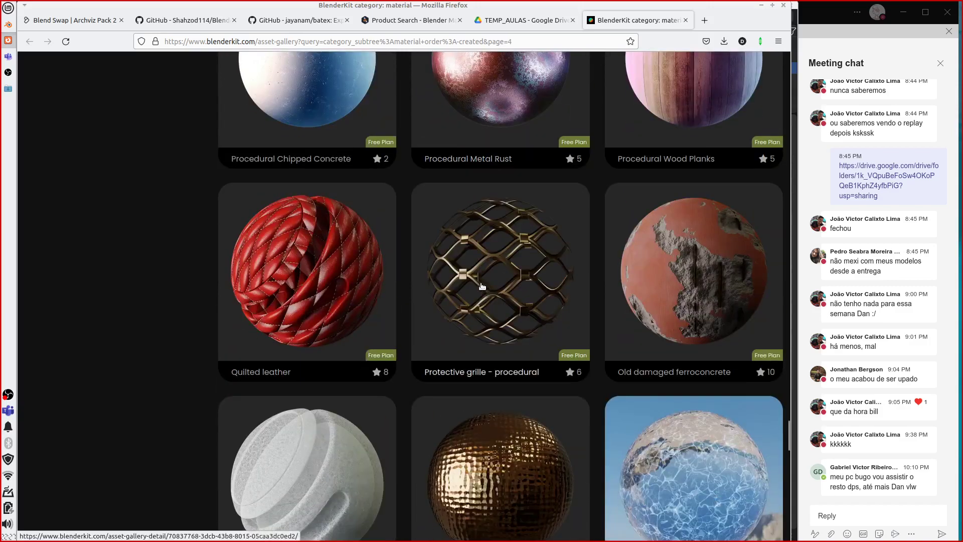
scroll(481, 286, "up", 4)
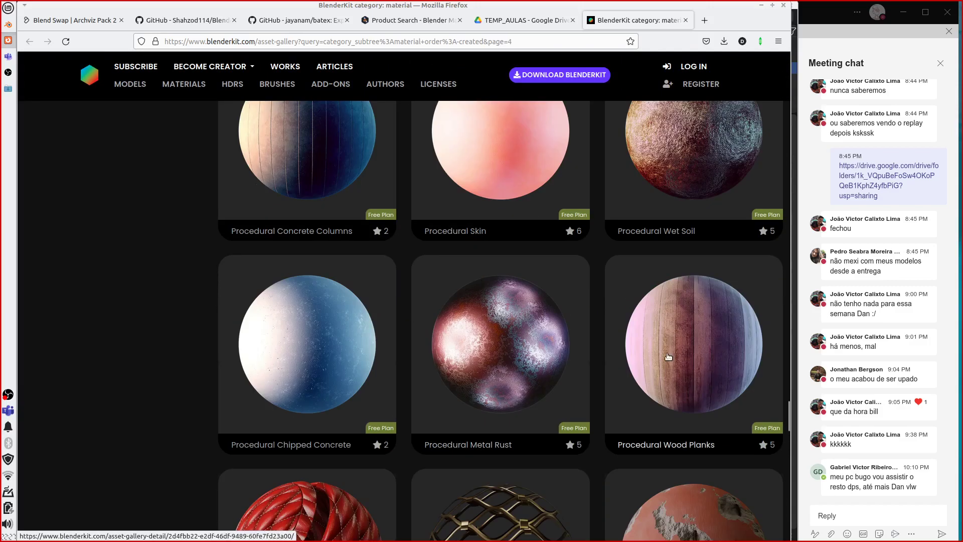
scroll(668, 356, "up", 5)
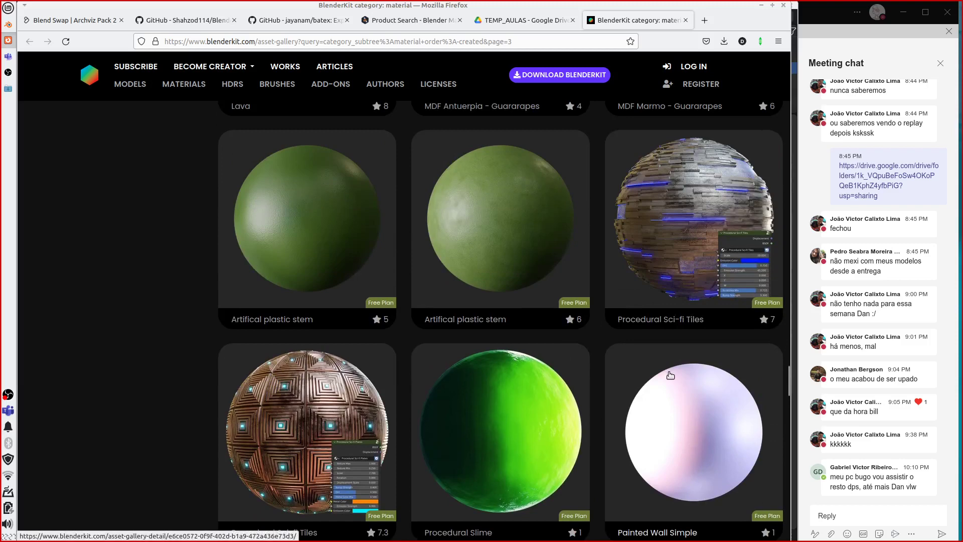
scroll(670, 375, "up", 4)
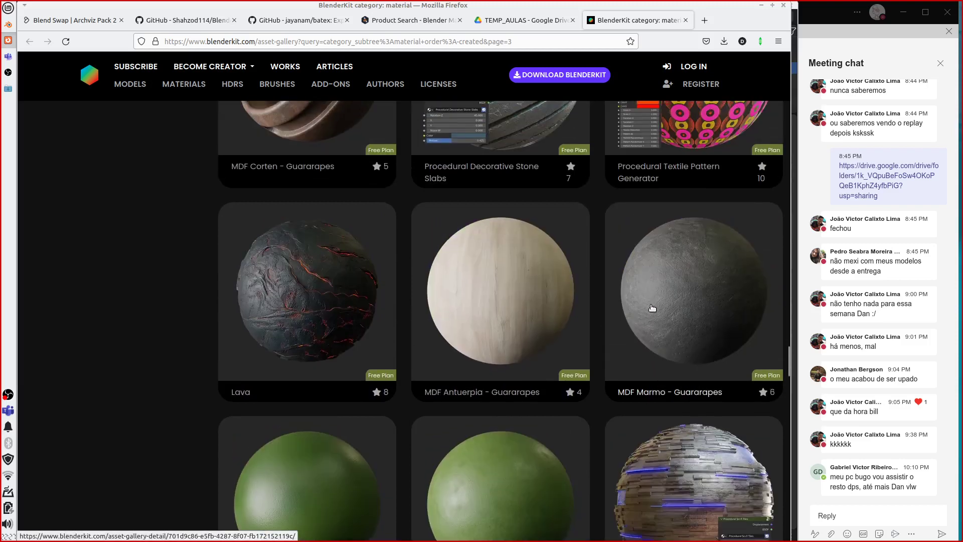
scroll(662, 293, "up", 4)
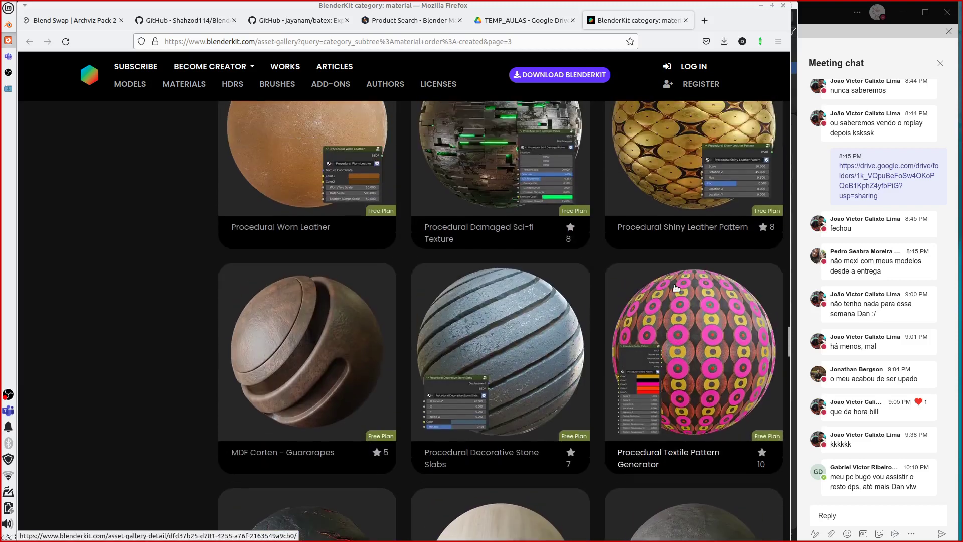
scroll(670, 291, "down", 11)
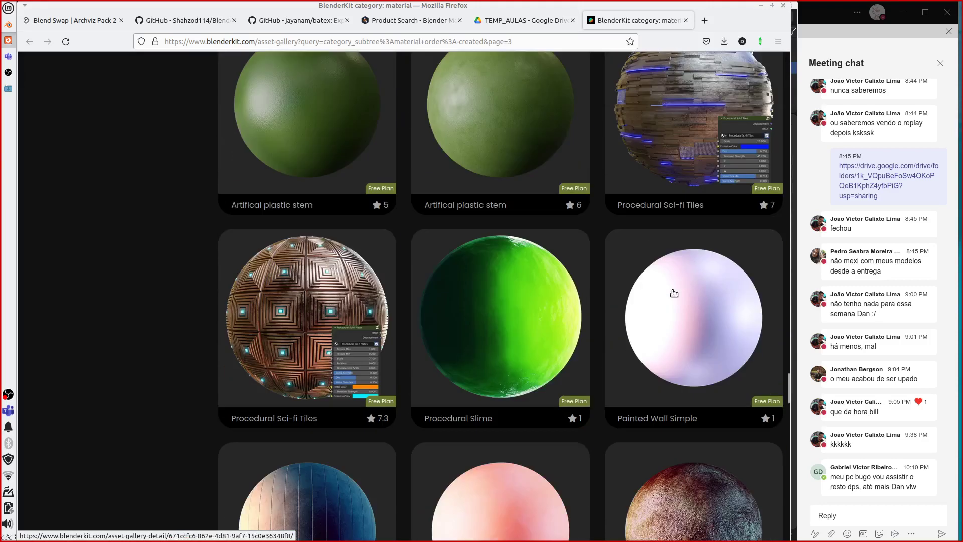
scroll(672, 288, "down", 10)
scroll(648, 303, "down", 5)
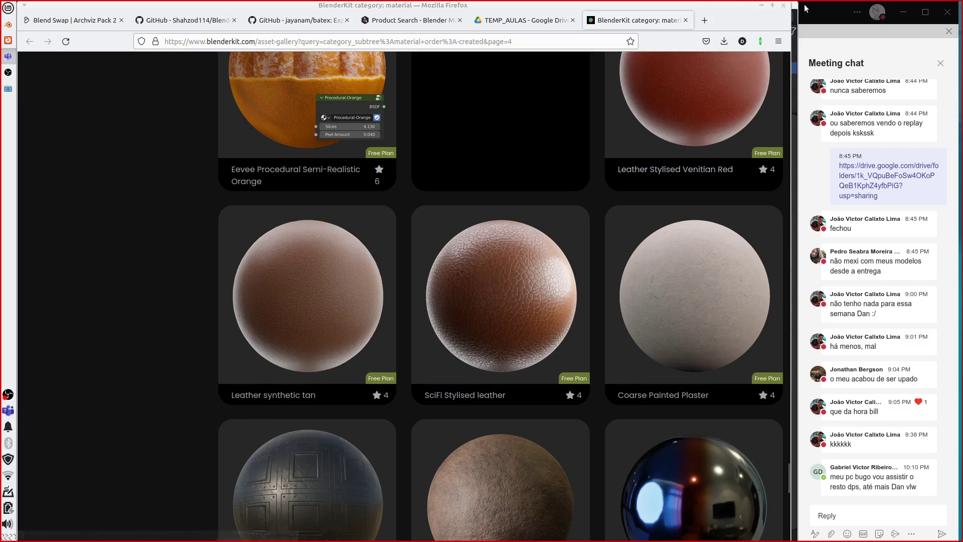
Step: Close Firefox to return to Blender and add a Base Color texture paint slot for the columns in the Texture Paint workspace
left_click(784, 5)
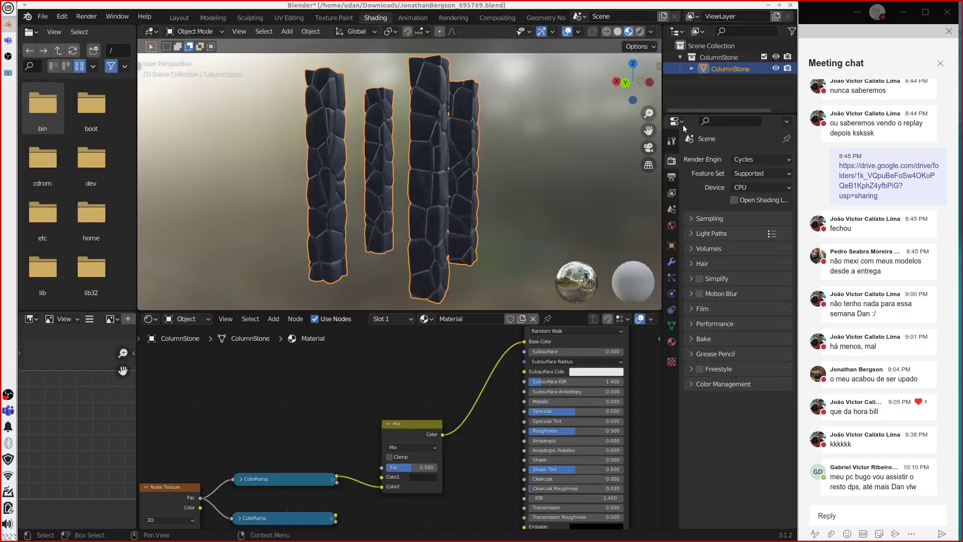
scroll(293, 428, "down", 5)
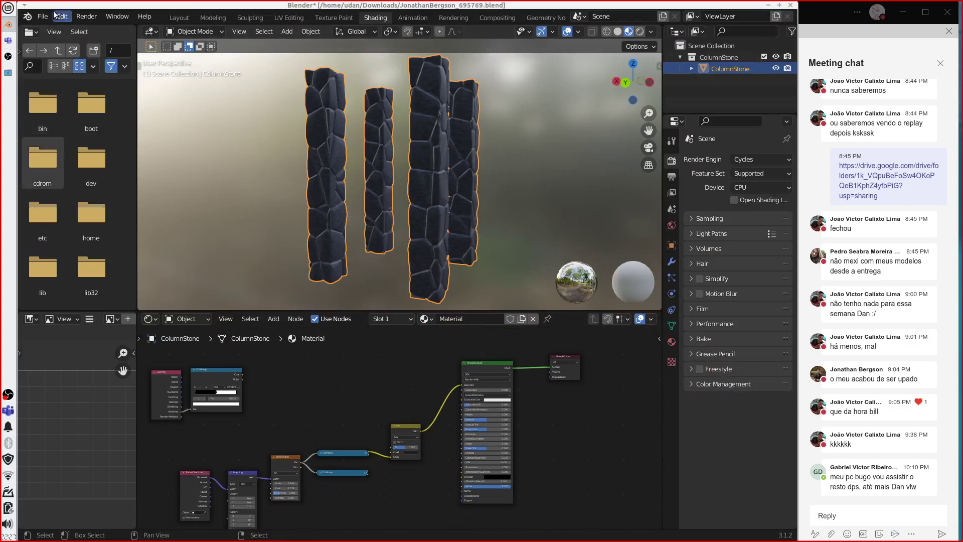
left_click(321, 18)
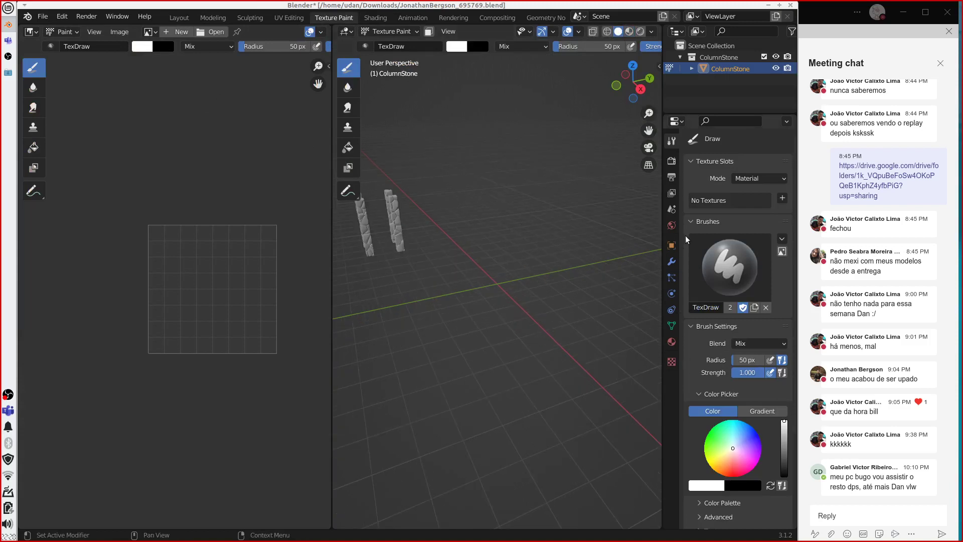
left_click(782, 198)
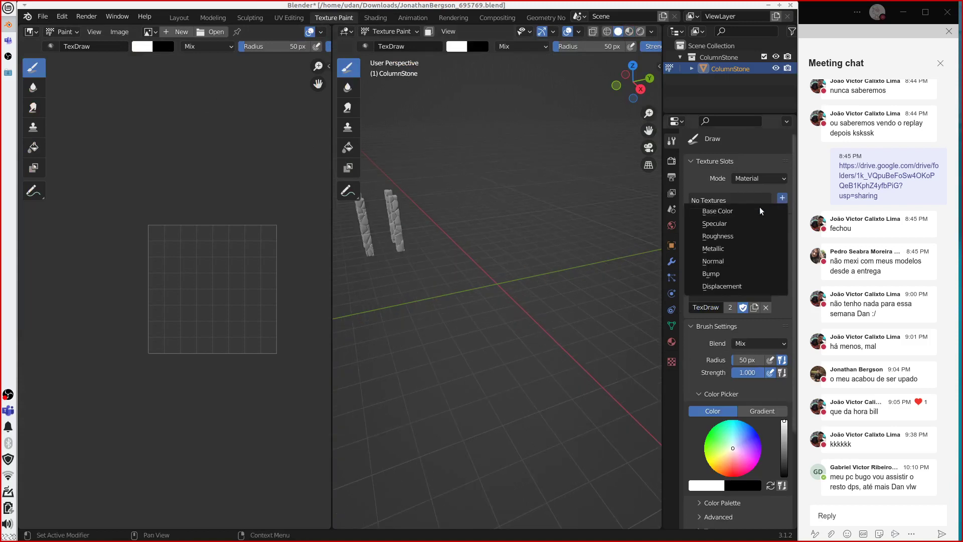
left_click(728, 215)
left_click(703, 329)
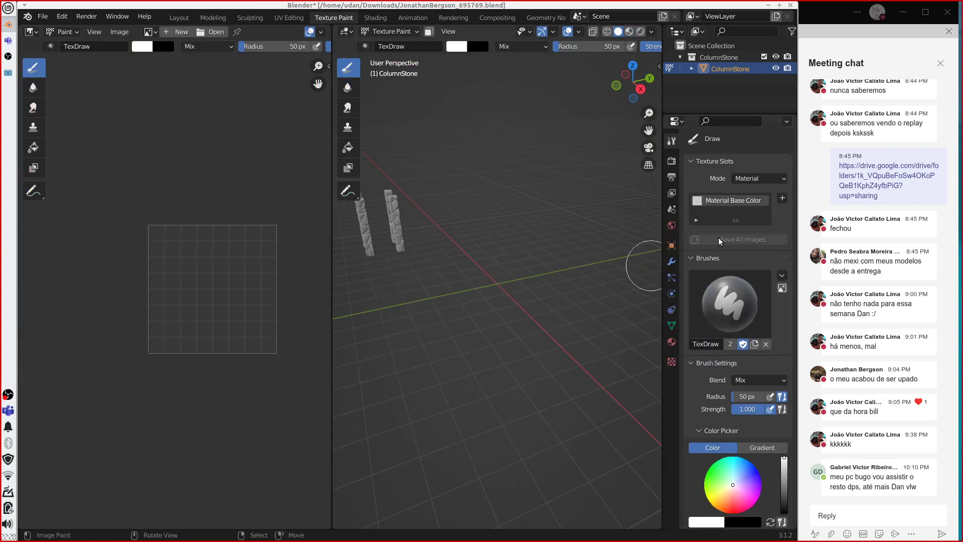
Step: Add a second Base Color texture paint slot, 1024 by 1024 px and Blank, with a darker grey fill color
left_click(783, 198)
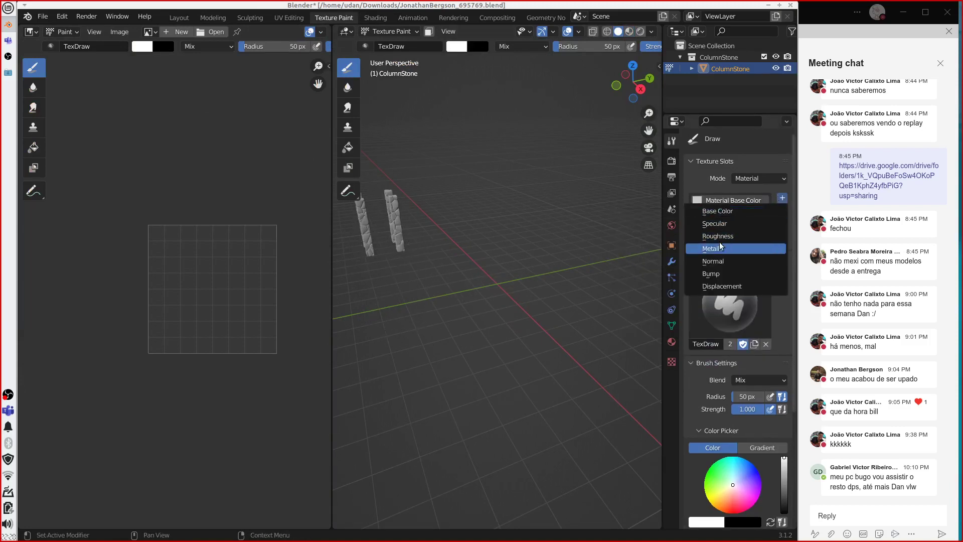
left_click(722, 211)
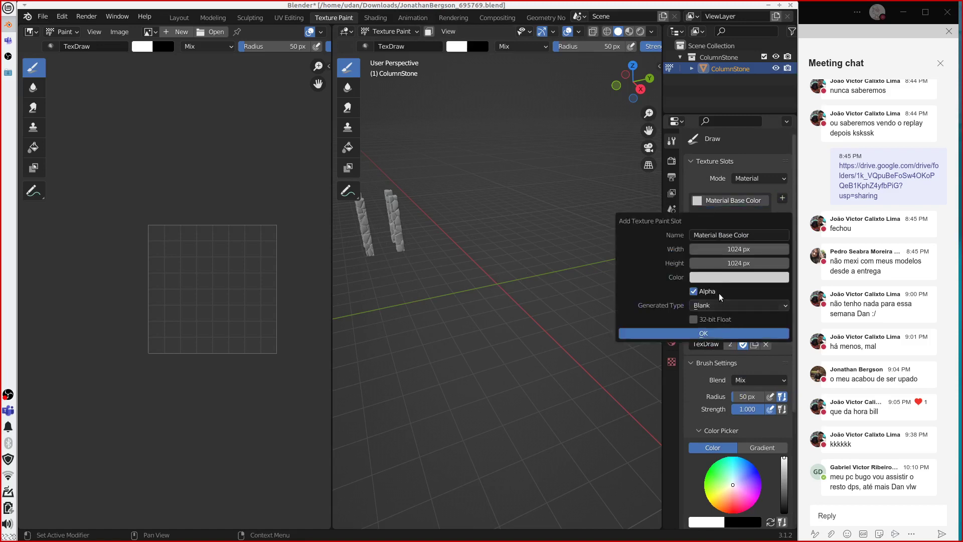
left_click(721, 279)
left_click_drag(779, 129, 781, 153)
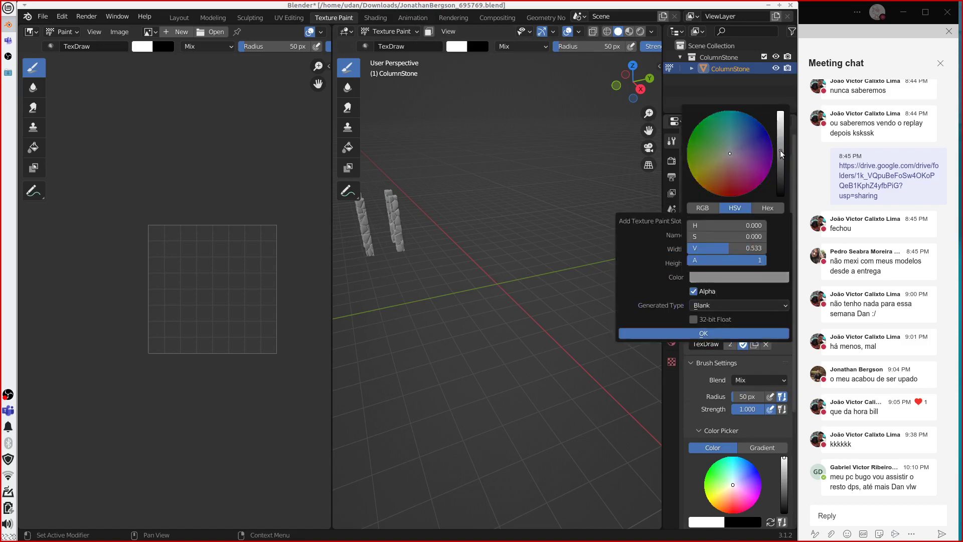
left_click(737, 283)
left_click_drag(749, 265, 741, 265)
left_click(656, 334)
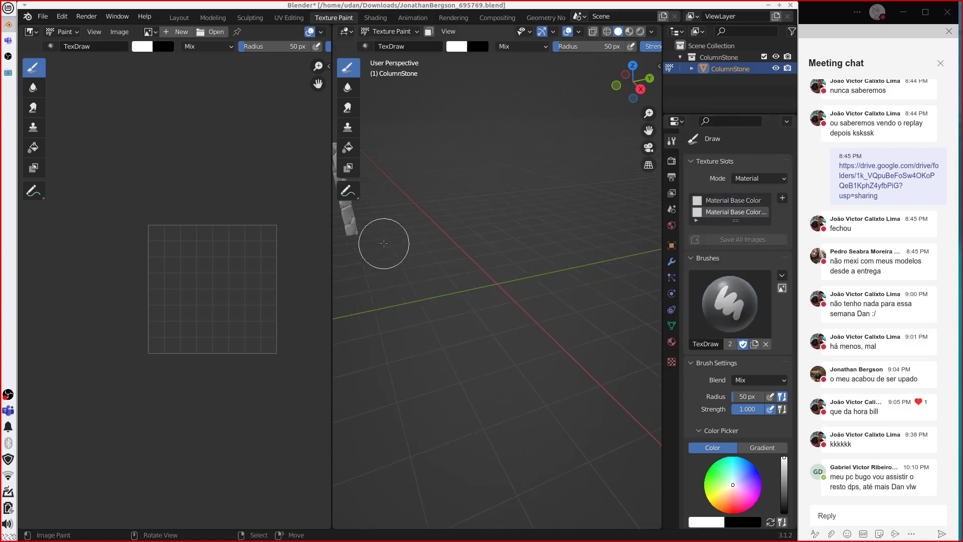
Step: Swap the brush's primary and secondary colors so that it paints with black
scroll(495, 297, "up", 5)
middle_click_drag(494, 297, 462, 172)
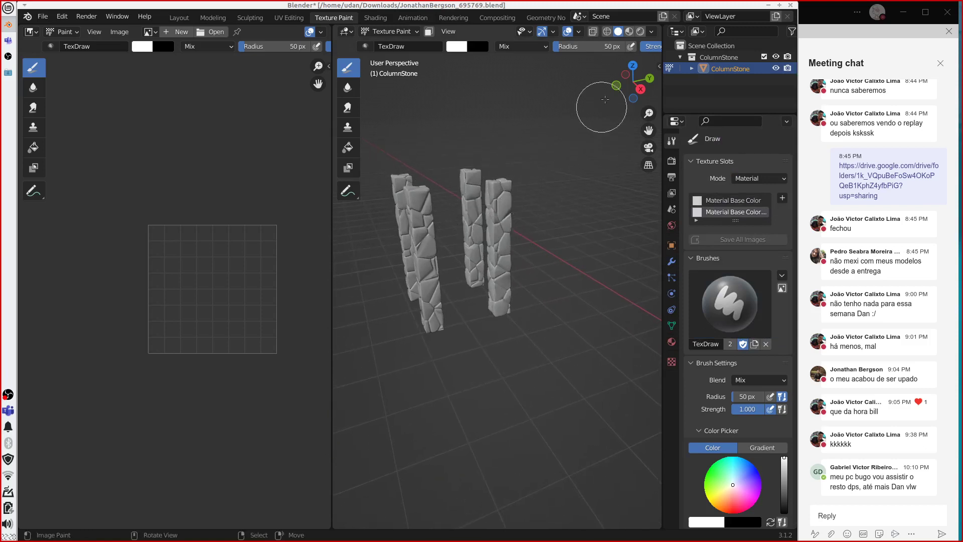
scroll(640, 46, "right", 5)
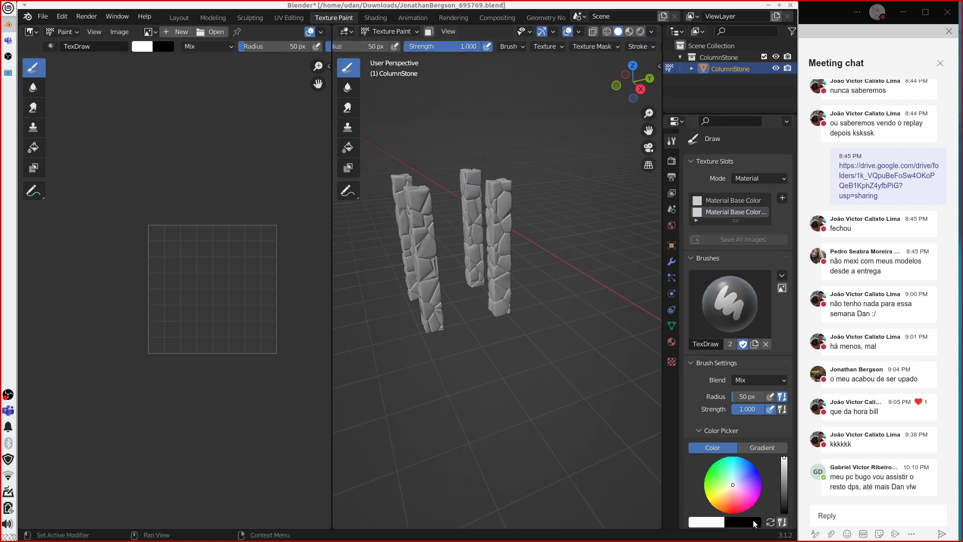
left_click(769, 521)
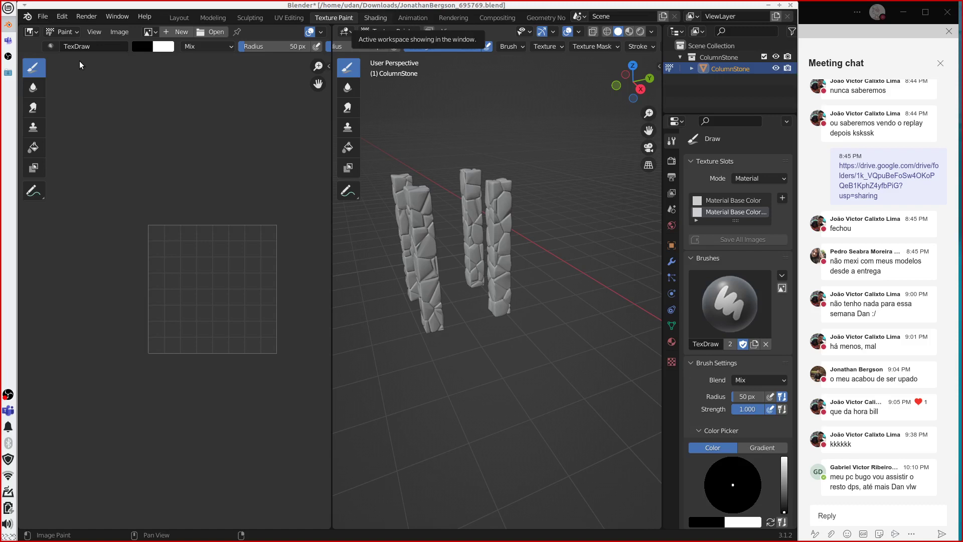
Step: In the Shading workspace, place the second Material Base Color image node beside Principled BSDF with its Color feeding the Base Color input
key("ctrl+Page_Down")
scroll(451, 243, "down", 1)
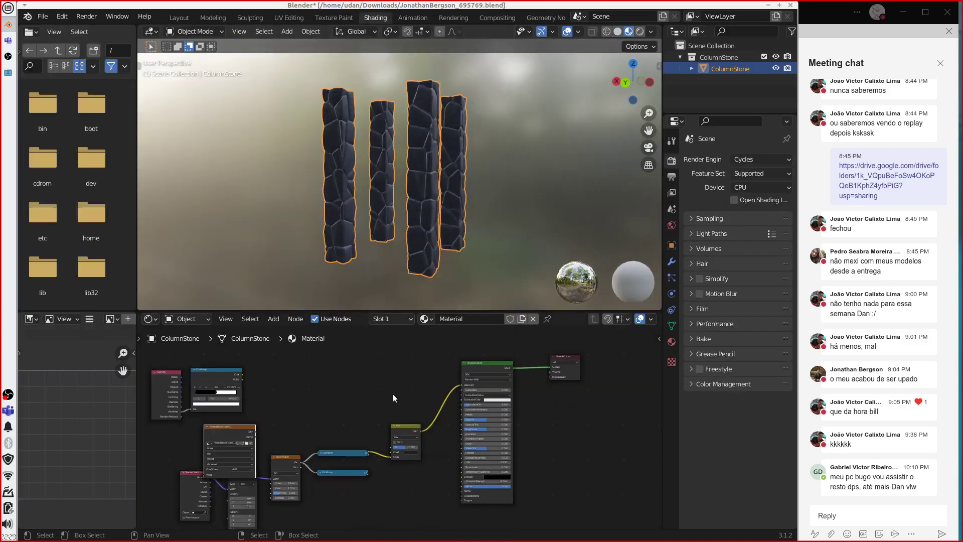
scroll(392, 398, "up", 1)
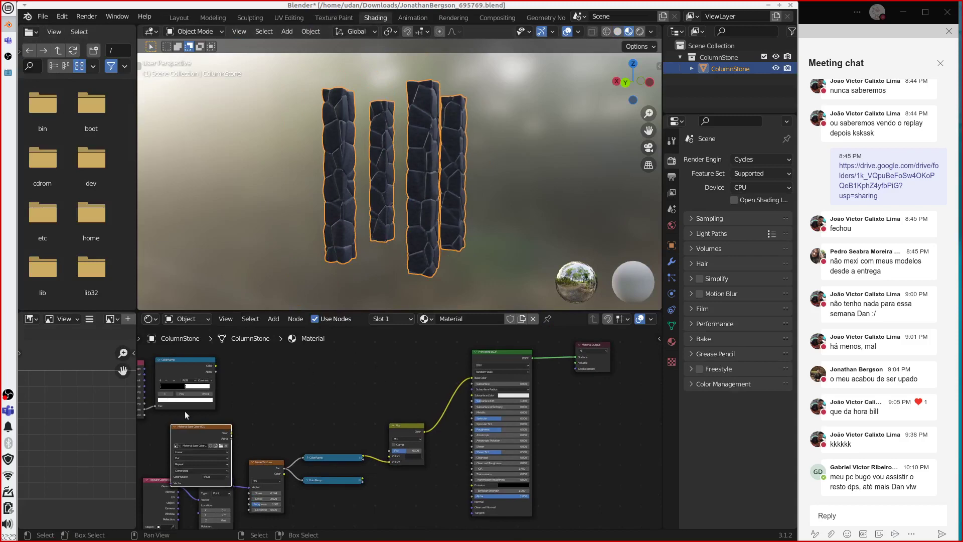
left_click_drag(189, 426, 484, 370)
scroll(335, 359, "up", 2)
scroll(335, 361, "down", 1)
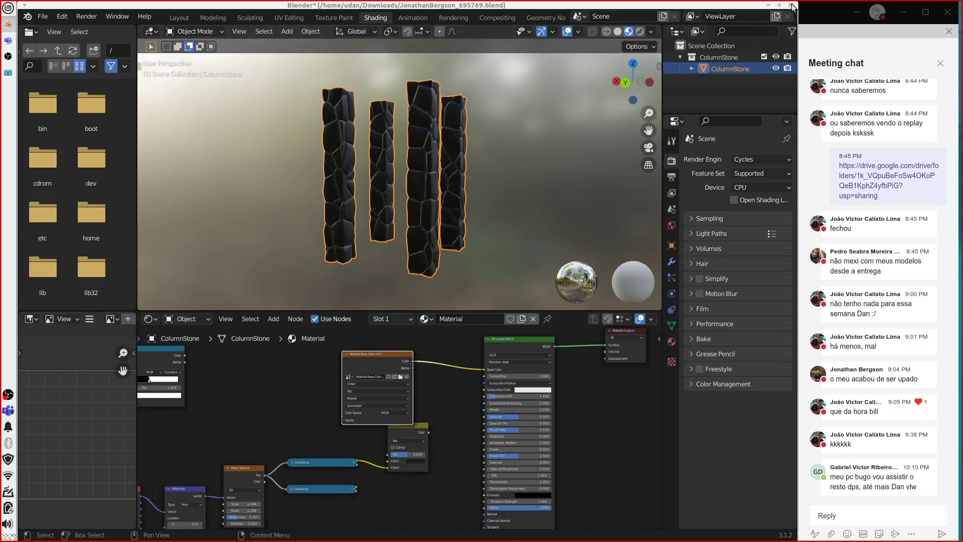
left_click_drag(356, 359, 387, 360)
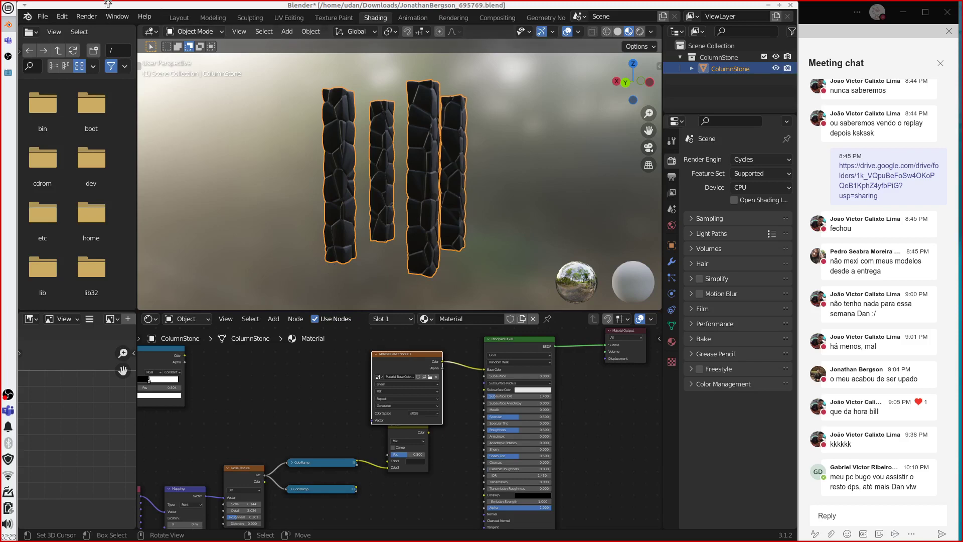
Step: Examine the columns with the painted base color image from another angle in the Layout workspace
left_click(173, 20)
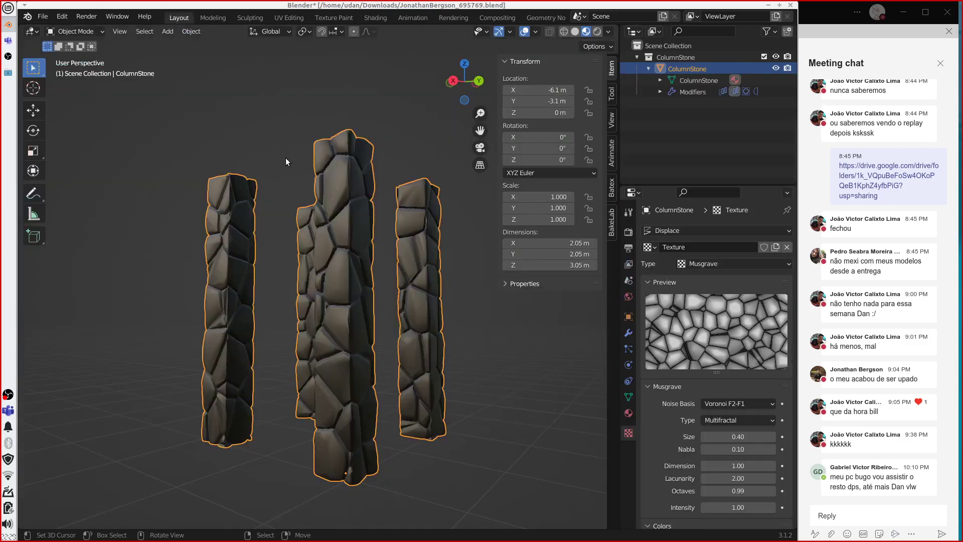
mouse_move(286, 158)
middle_mouse_down()
mouse_move(356, 161)
mouse_move(329, 154)
mouse_move(300, 166)
middle_mouse_up()
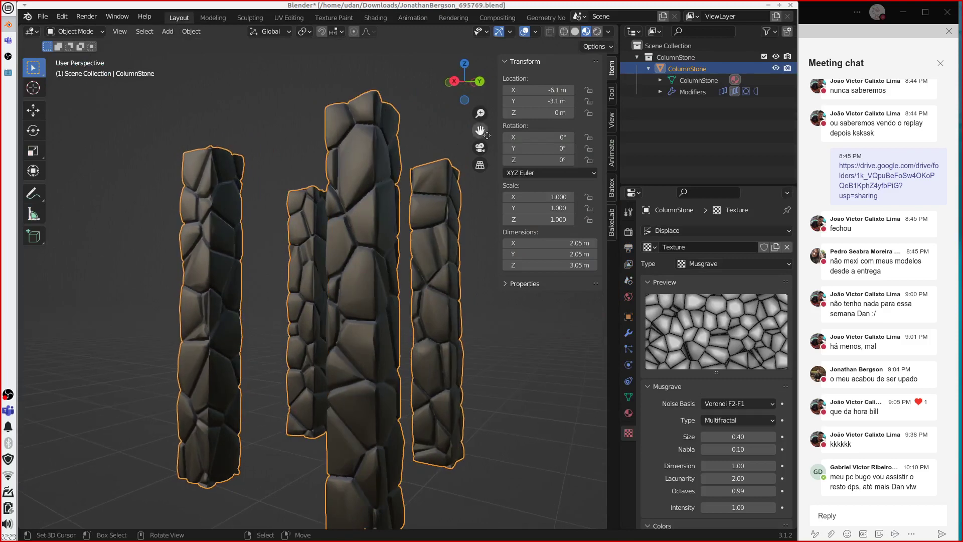
Step: Hide the viewport sidebar, examine the columns from several angles, and switch the viewport to Rendered shading
key("n")
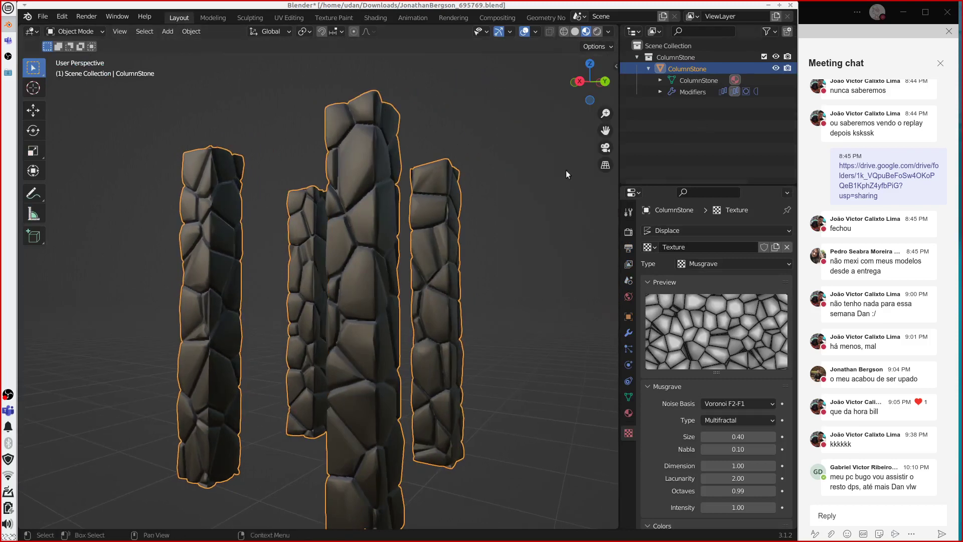
middle_click_drag(566, 170, 503, 209)
scroll(213, 216, "up", 3)
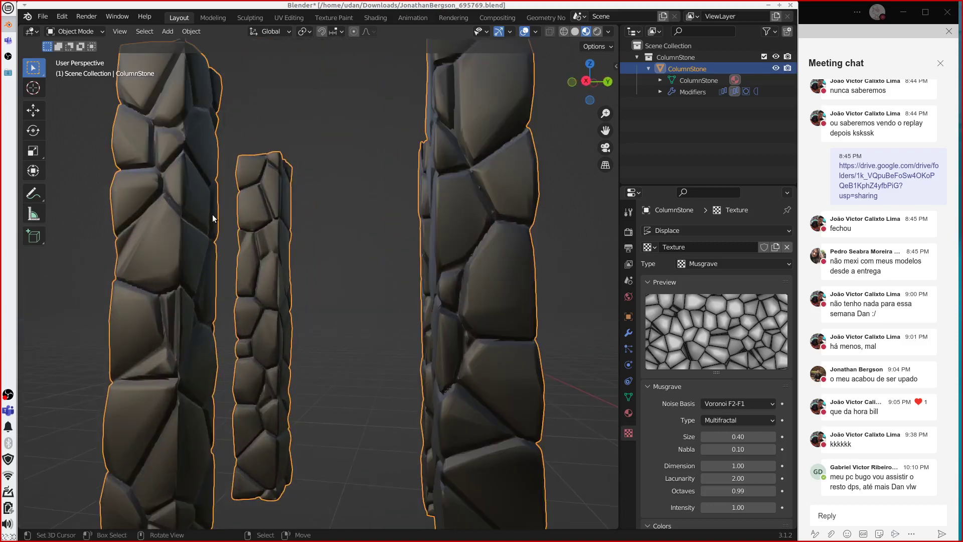
scroll(212, 214, "down", 3)
middle_click_drag(219, 218, 311, 161)
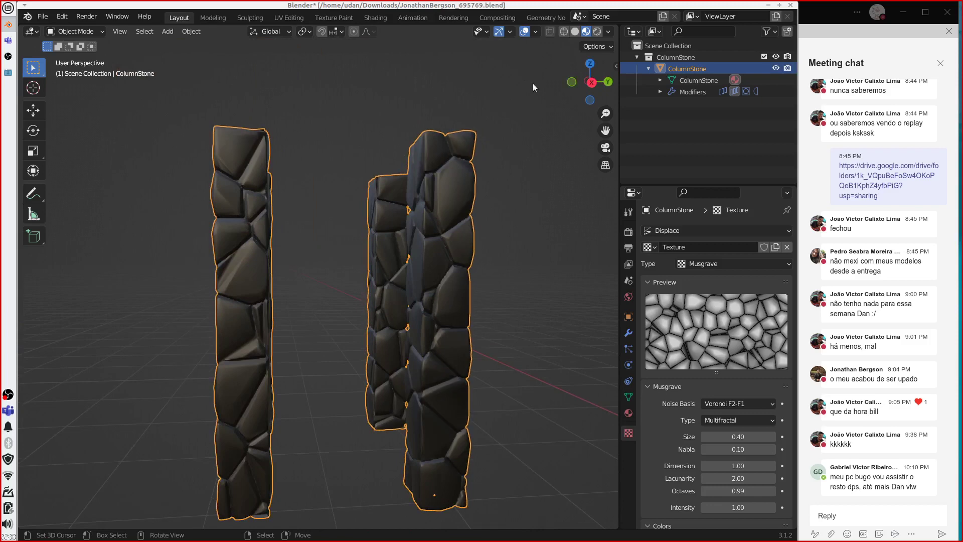
middle_click_drag(532, 83, 432, 176)
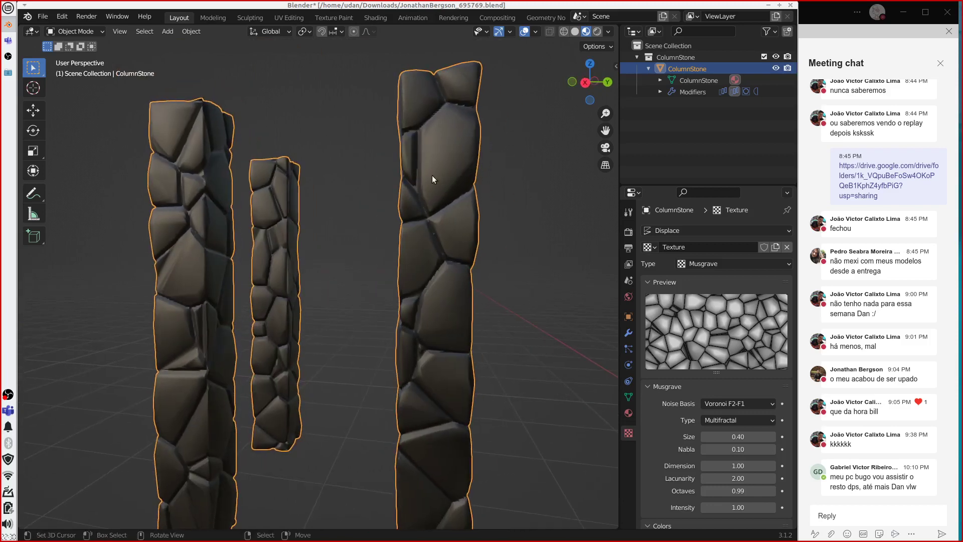
left_click(597, 31)
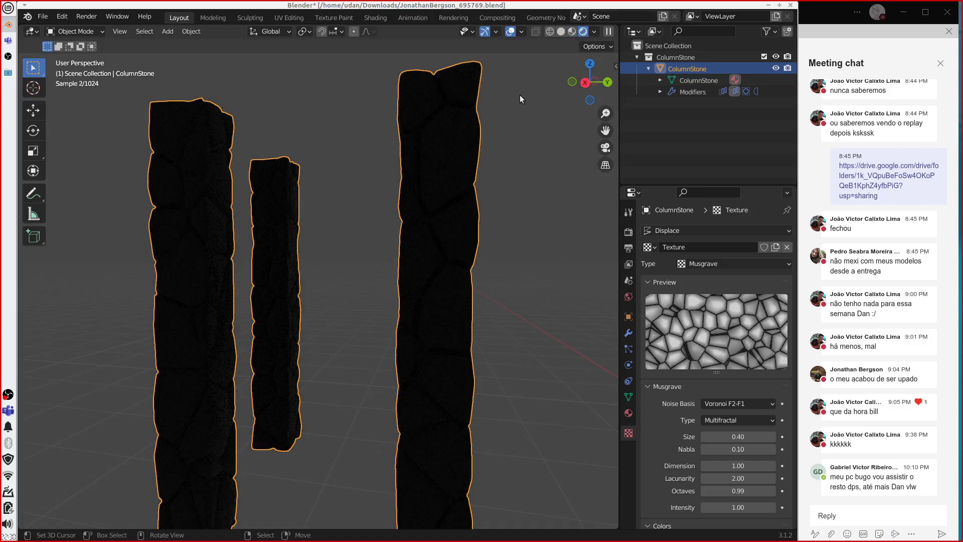
Step: Close the stone column project and start a new Blender session
left_click(791, 5)
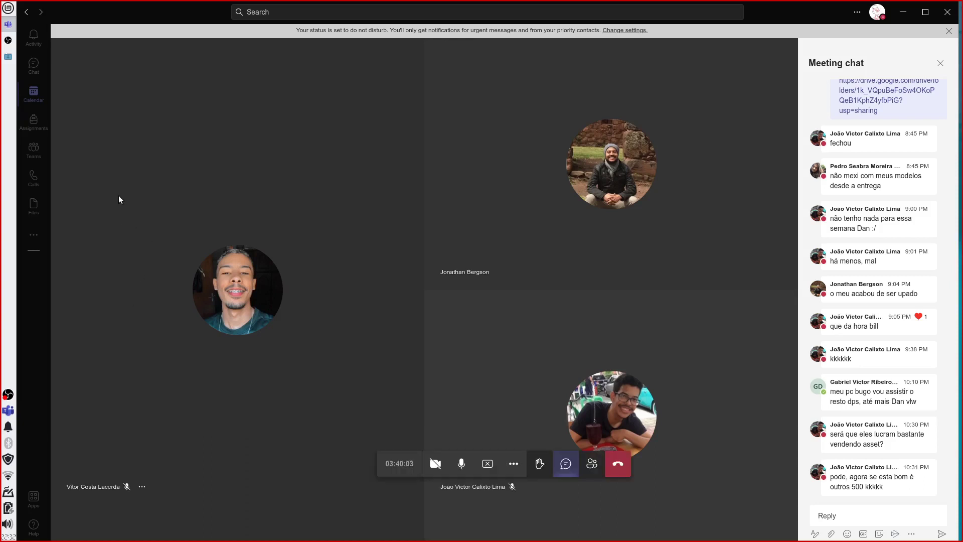
left_click(7, 46)
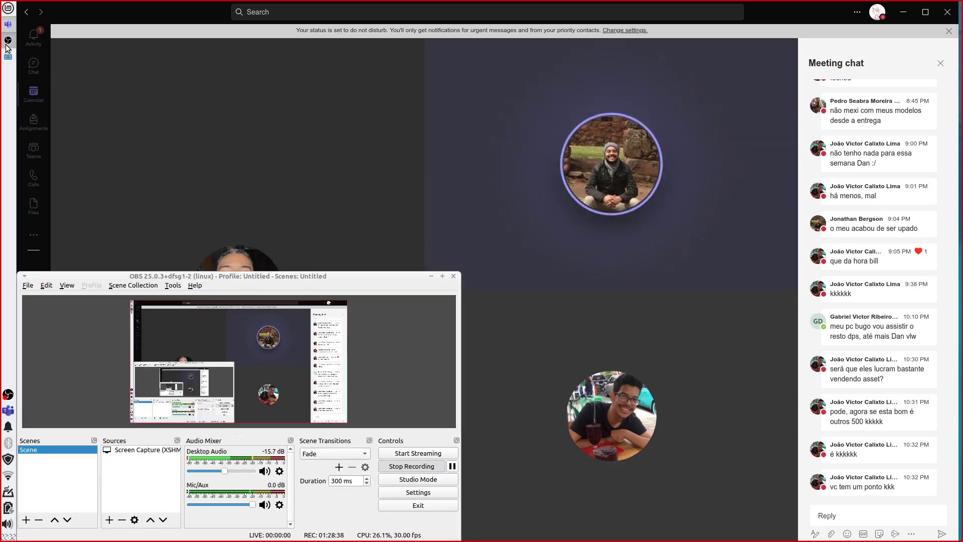
left_click(8, 8)
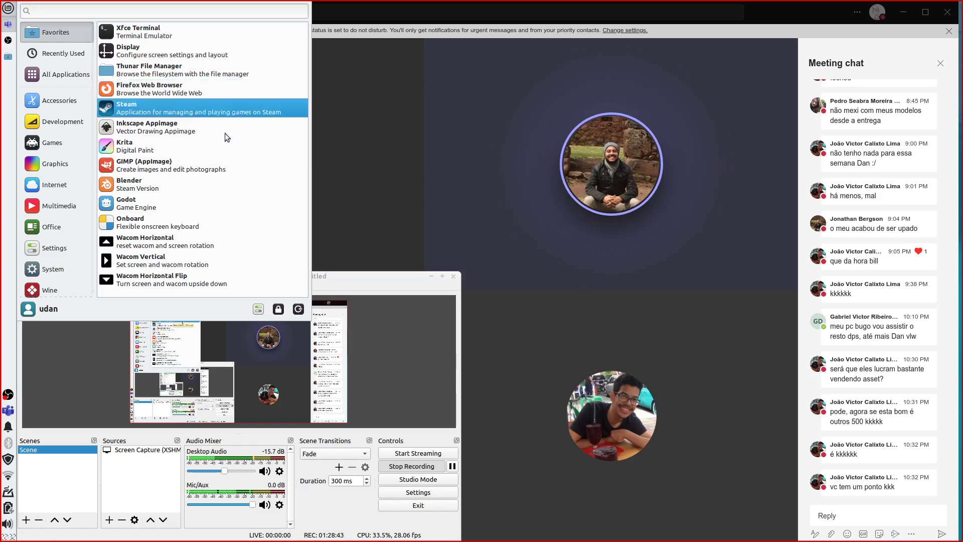
left_click(219, 183)
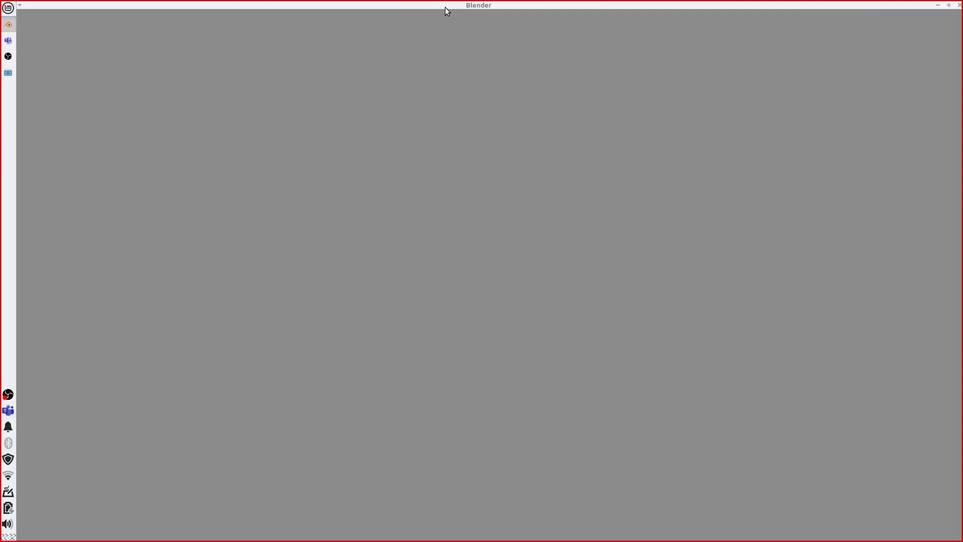
Step: Fit the new Blender window beside the meeting chat and dismiss the splash screen
left_click_drag(445, 7, 3, 215)
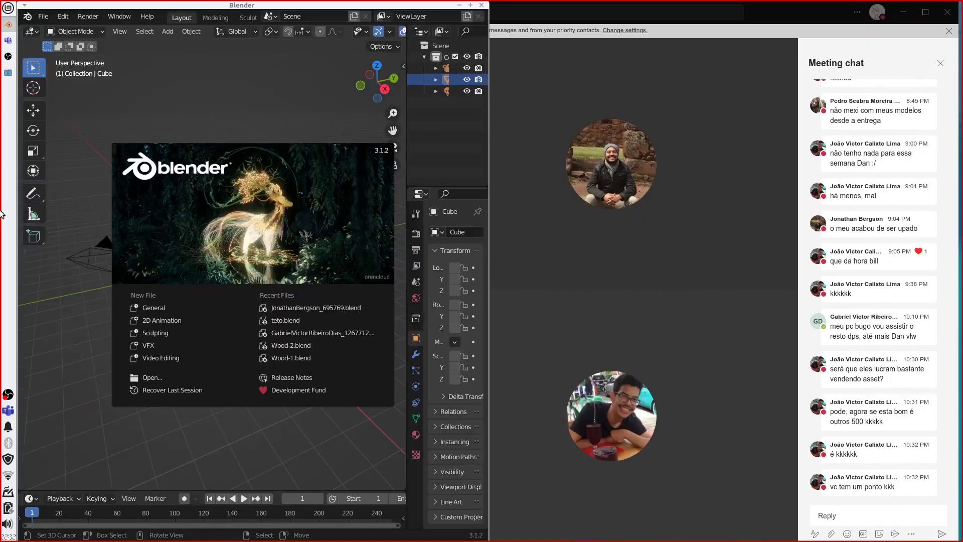
left_click_drag(489, 201, 785, 213)
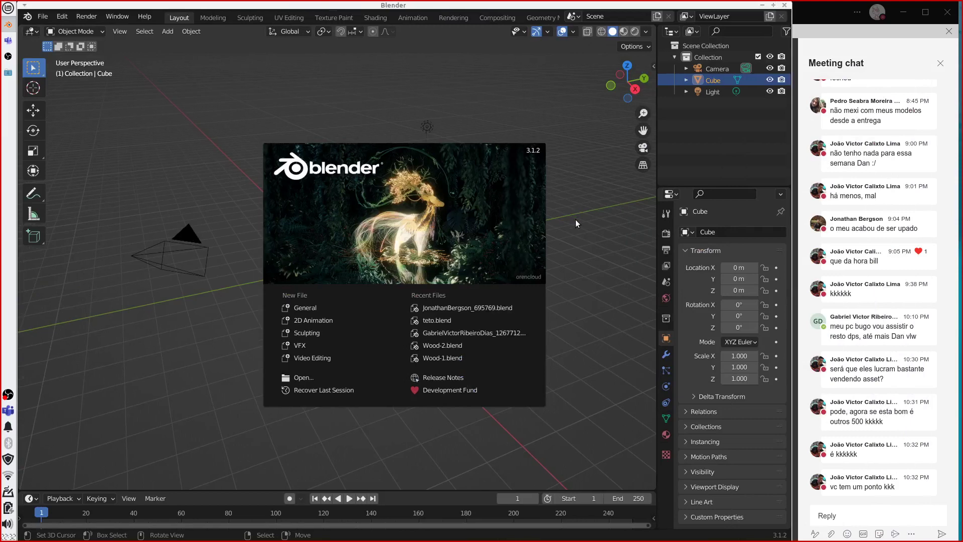
left_click(627, 217)
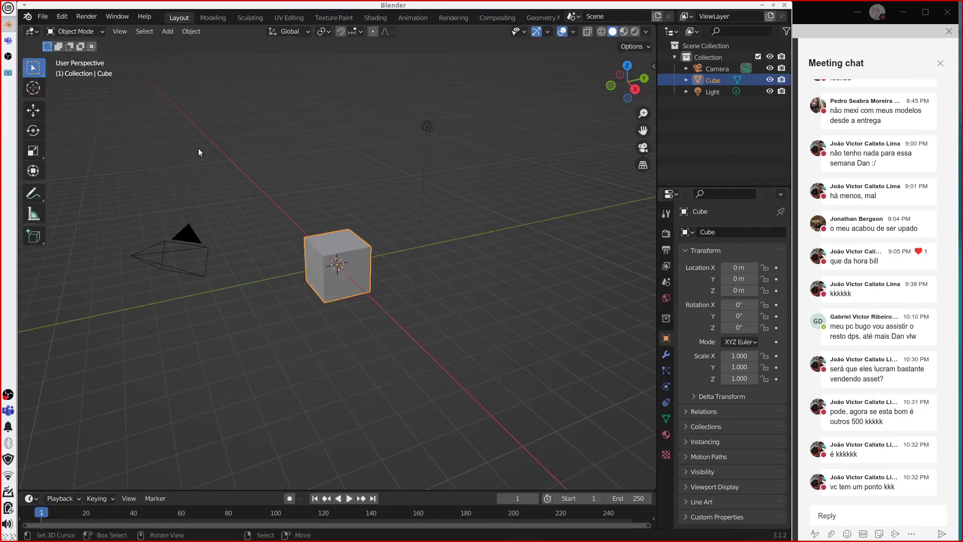
Step: Put the default cube in Sculpt Mode and show the Draw brush's settings in a widened properties area
left_click(69, 30)
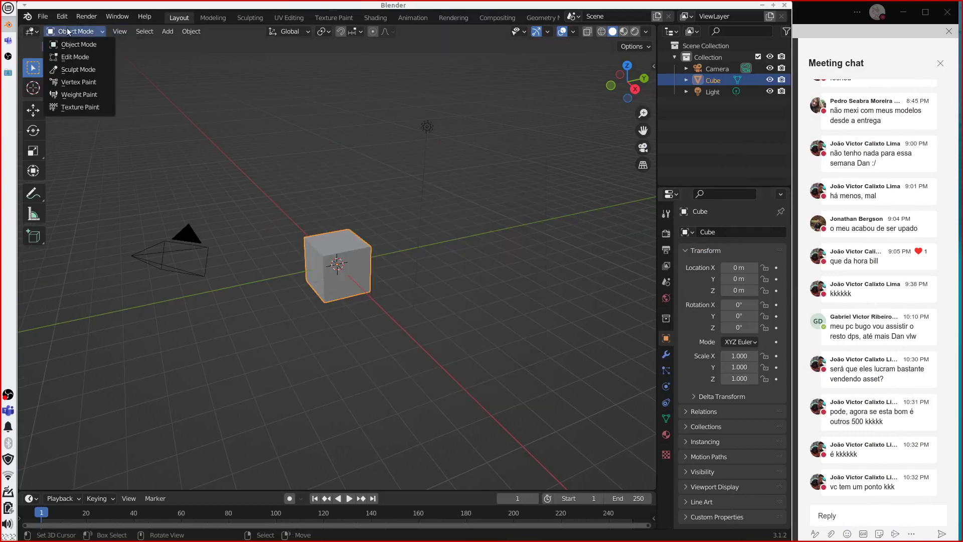
left_click(70, 70)
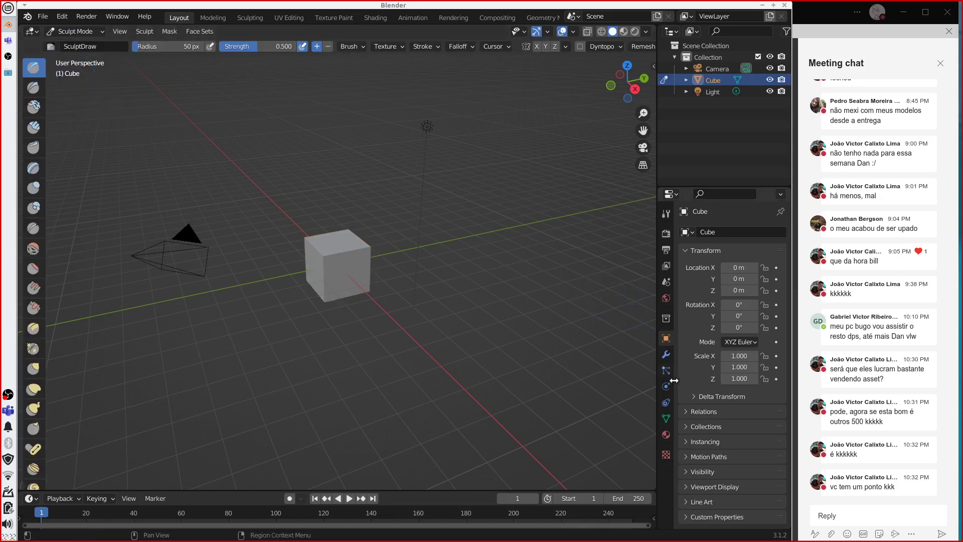
left_click(663, 214)
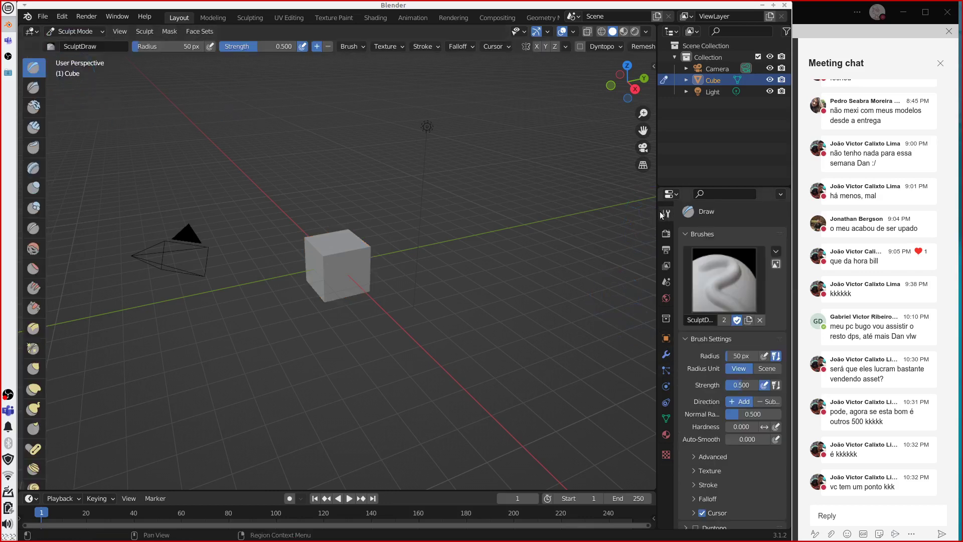
left_click_drag(657, 215, 604, 216)
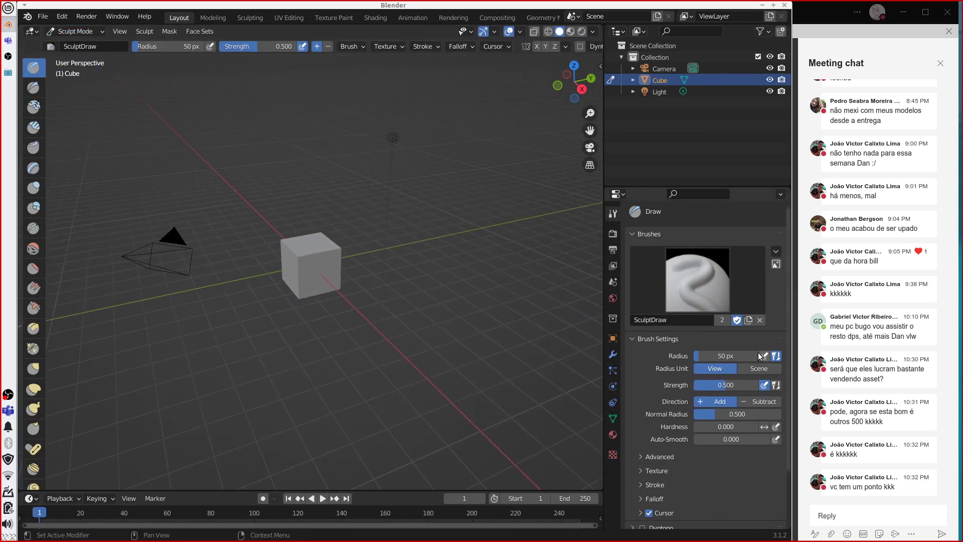
Step: Examine the sculpt brush's Advanced and Texture settings, collapsing each section after viewing it
scroll(757, 352, "down", 3)
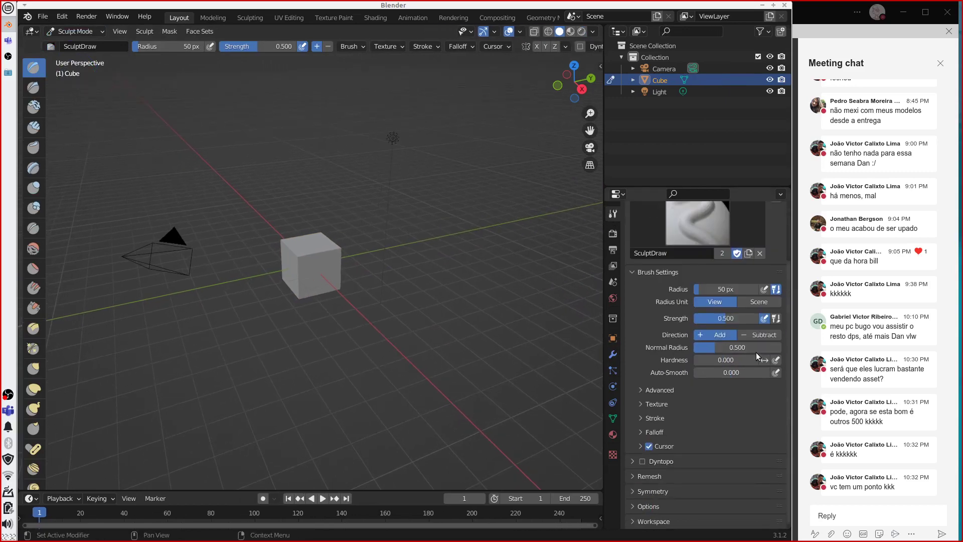
left_click(661, 390)
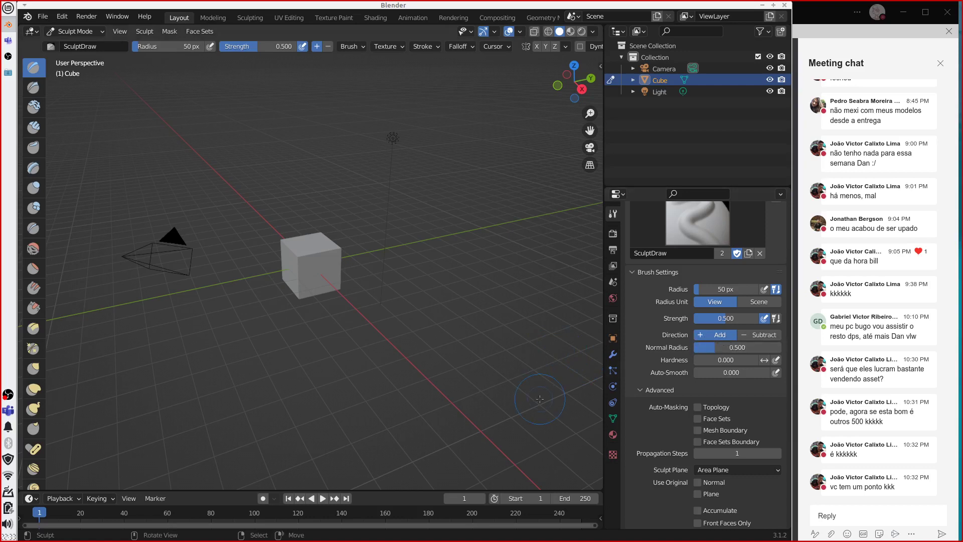
scroll(676, 407, "down", 4)
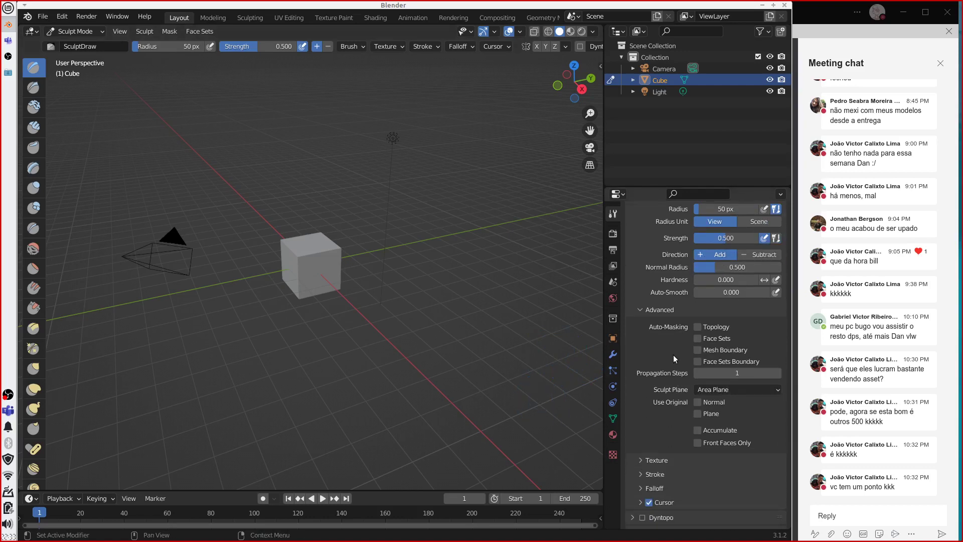
left_click(655, 310)
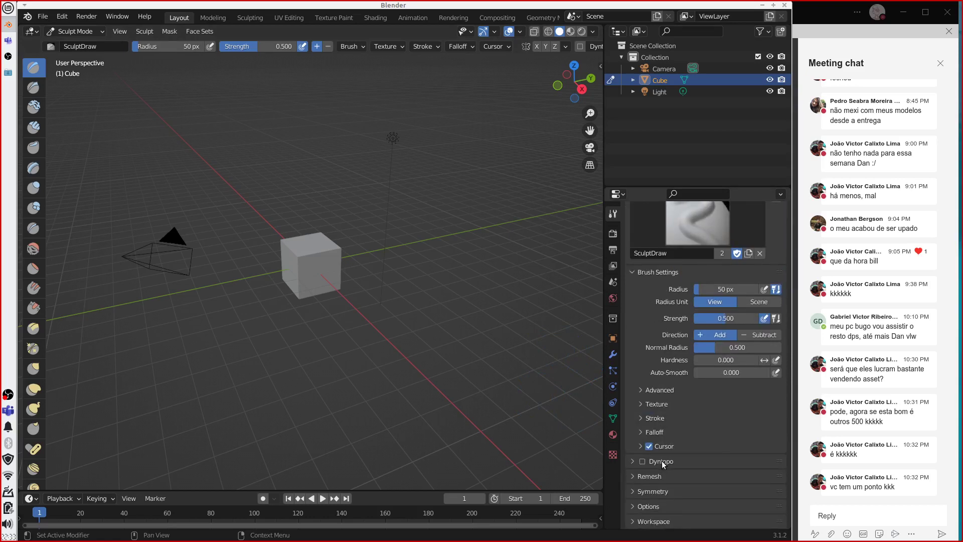
left_click(653, 402)
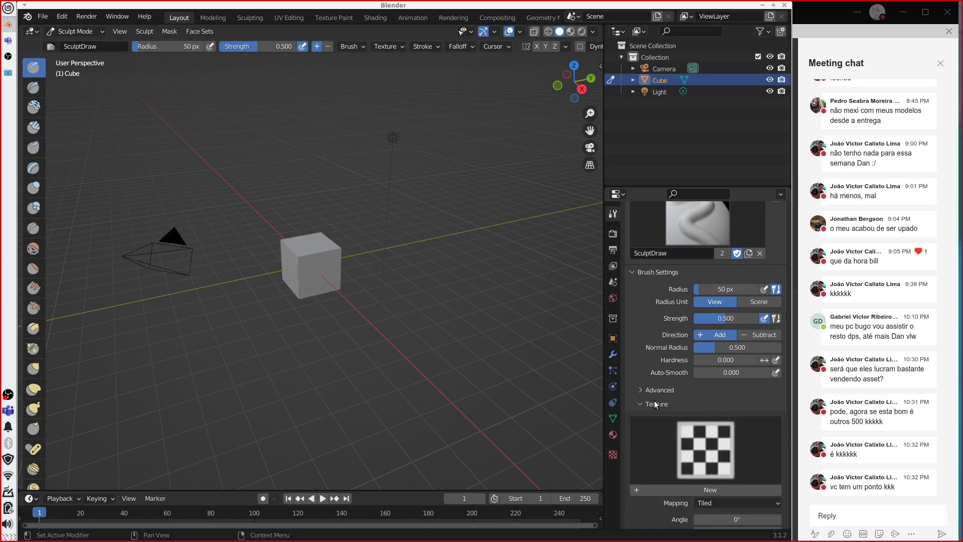
left_click(654, 401)
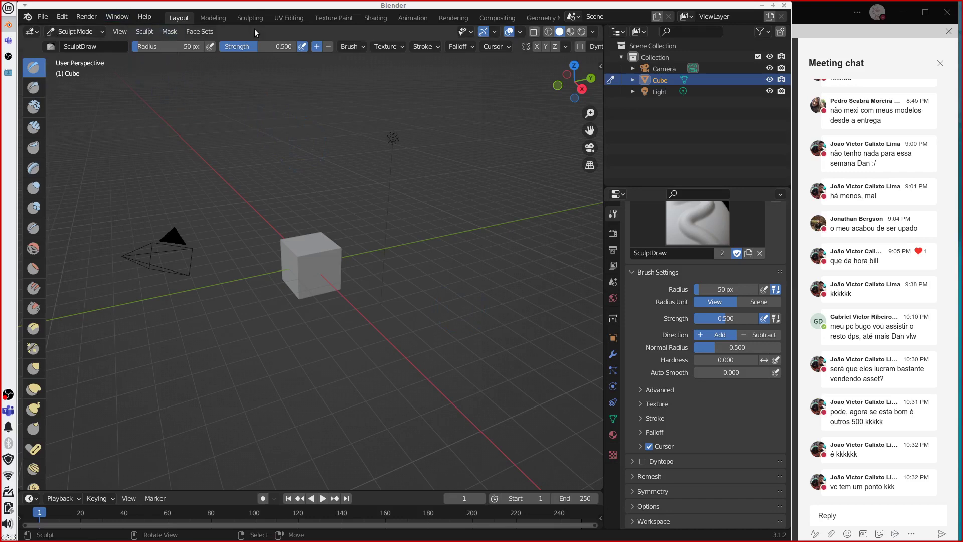
Step: In the Texture Paint workspace, add a 1024 by 1024 px Blank Base Color paint slot to the cube and paint a white test stroke
left_click(324, 18)
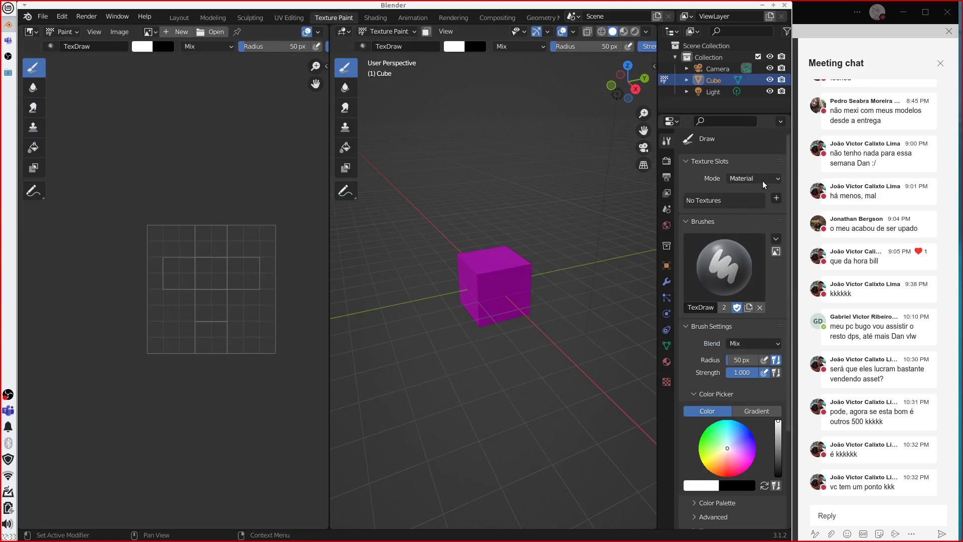
left_click(777, 199)
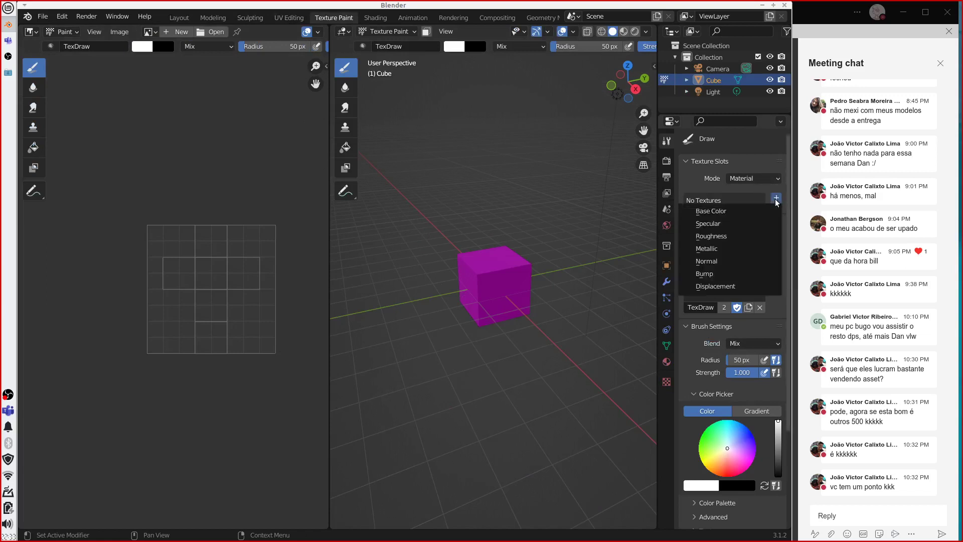
left_click(725, 215)
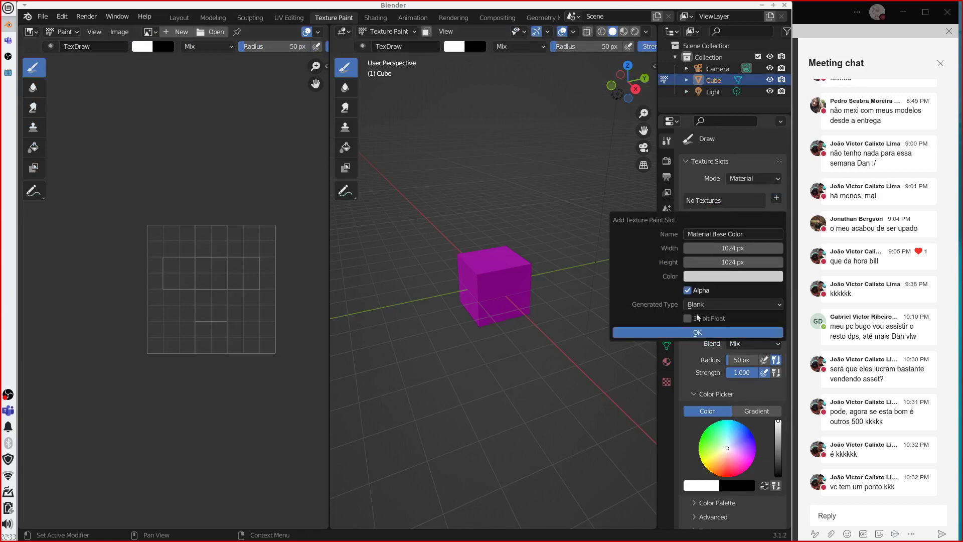
key("Return")
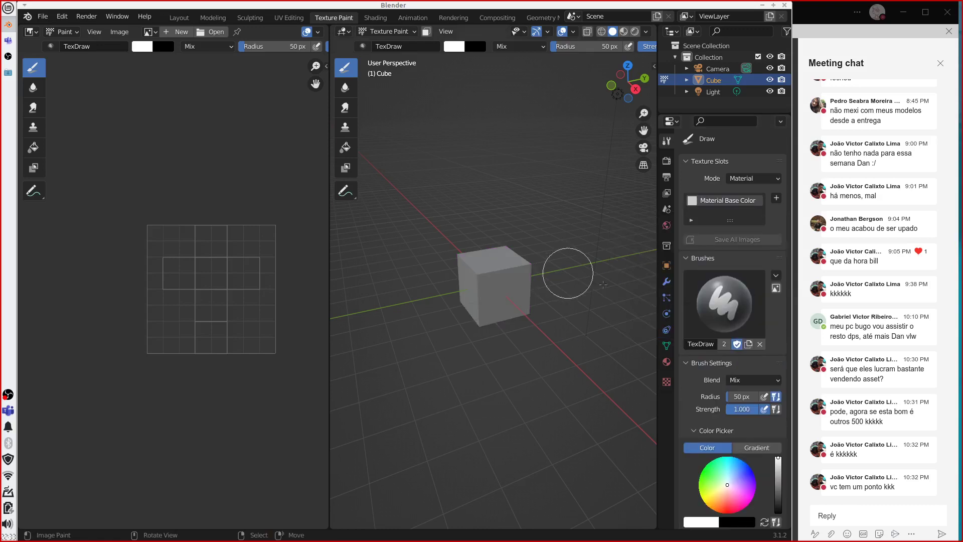
mouse_move(498, 279)
left_mouse_down()
mouse_move(490, 269)
mouse_move(521, 302)
left_mouse_up()
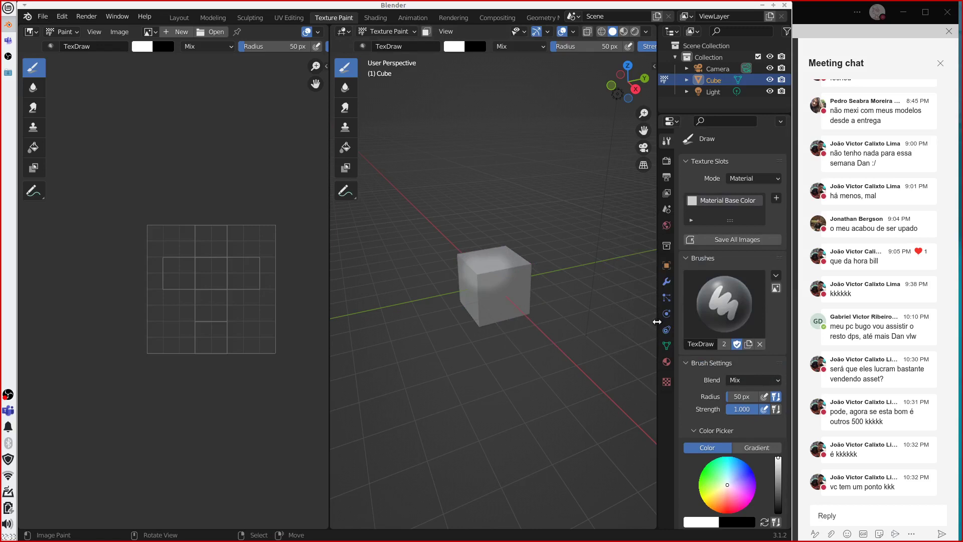
Step: Widen the properties area and examine the paint brush's Texture, Texture Mask, Stroke and Falloff settings
left_click_drag(656, 321, 602, 316)
scroll(719, 394, "down", 3)
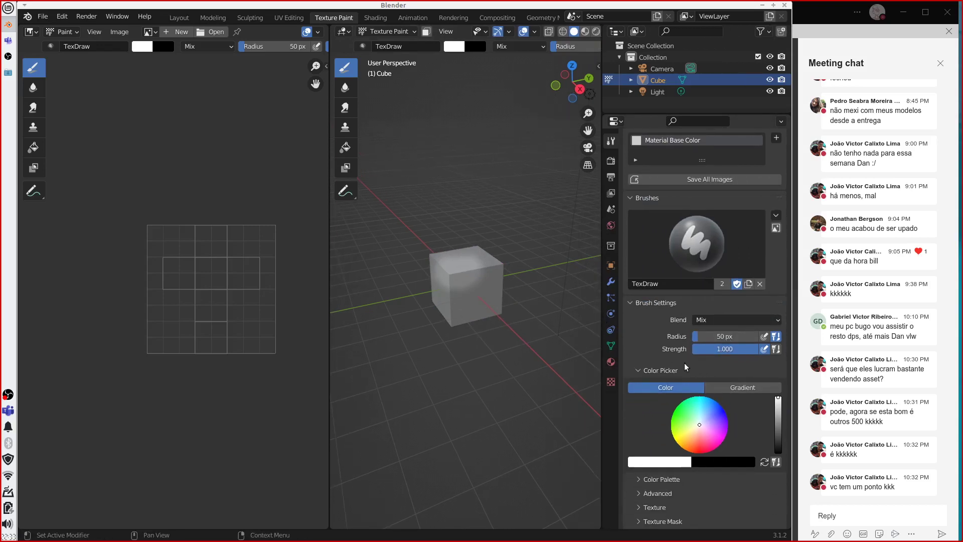
scroll(735, 399, "down", 3)
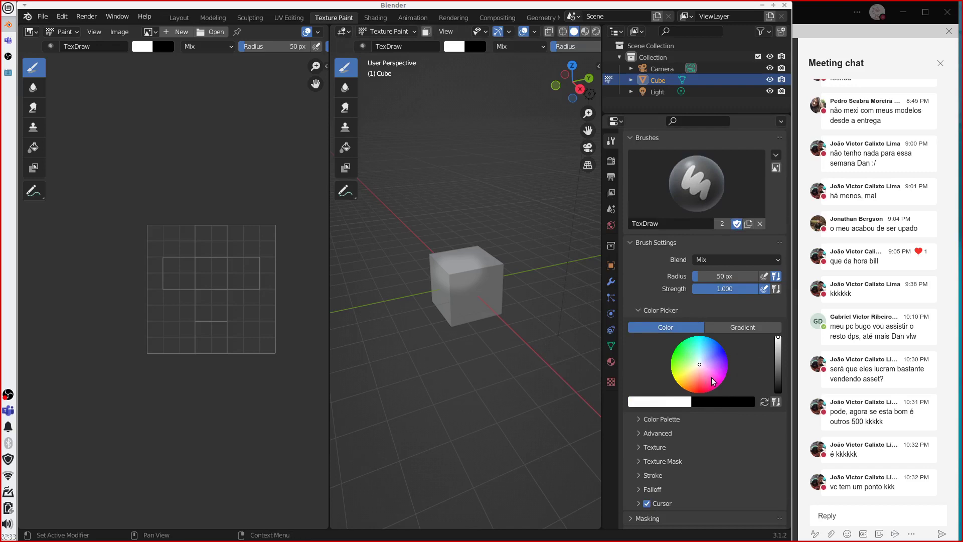
scroll(691, 431, "down", 2)
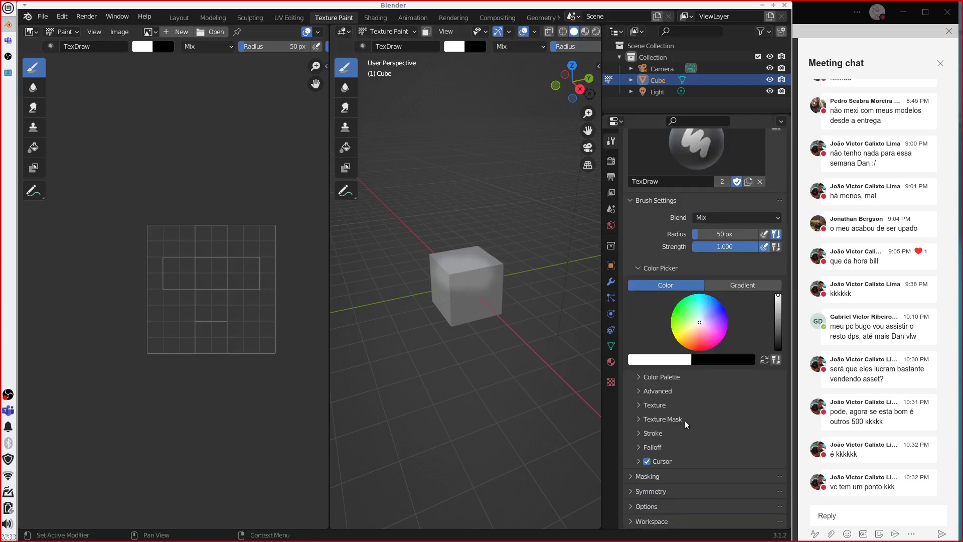
left_click(664, 408)
left_click(663, 407)
left_click(663, 422)
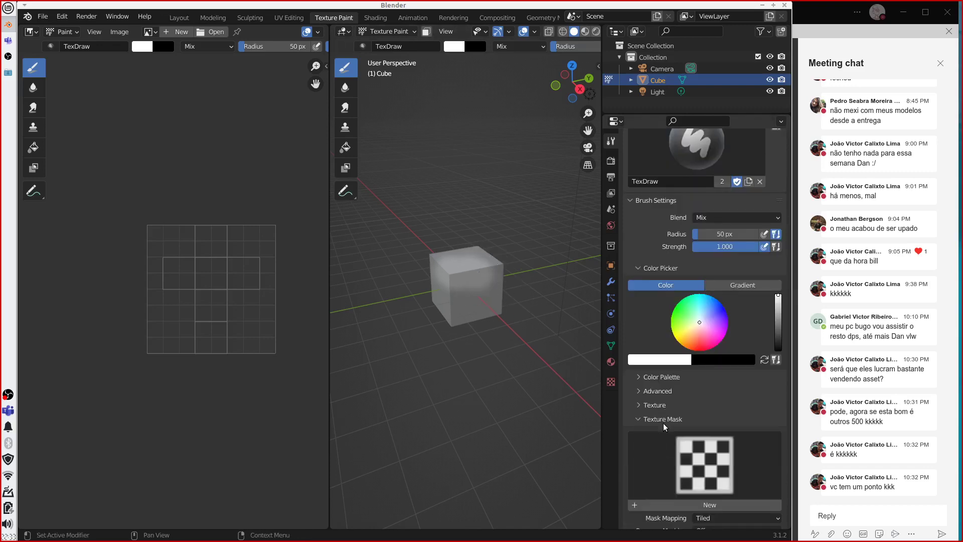
left_click(663, 423)
left_click(663, 435)
left_click(663, 435)
left_click(664, 446)
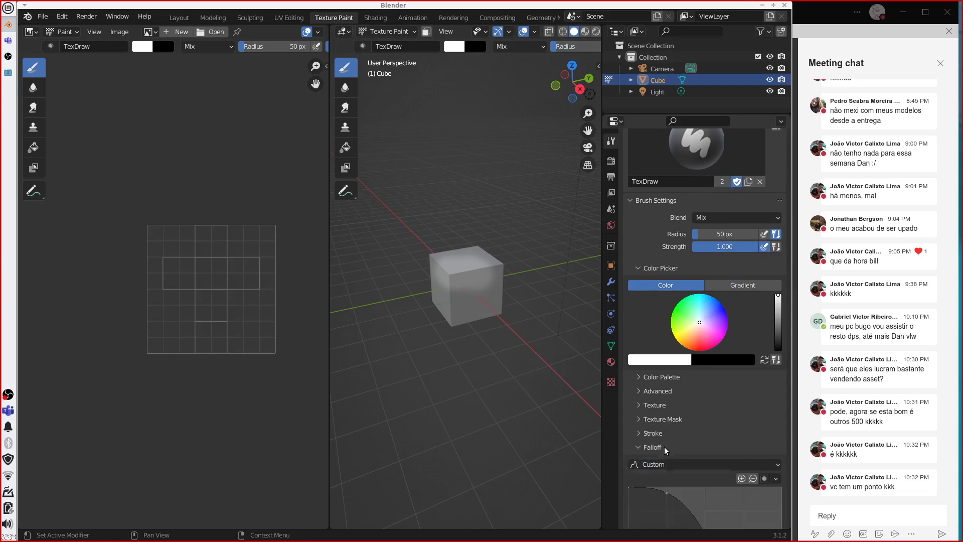
left_click(664, 446)
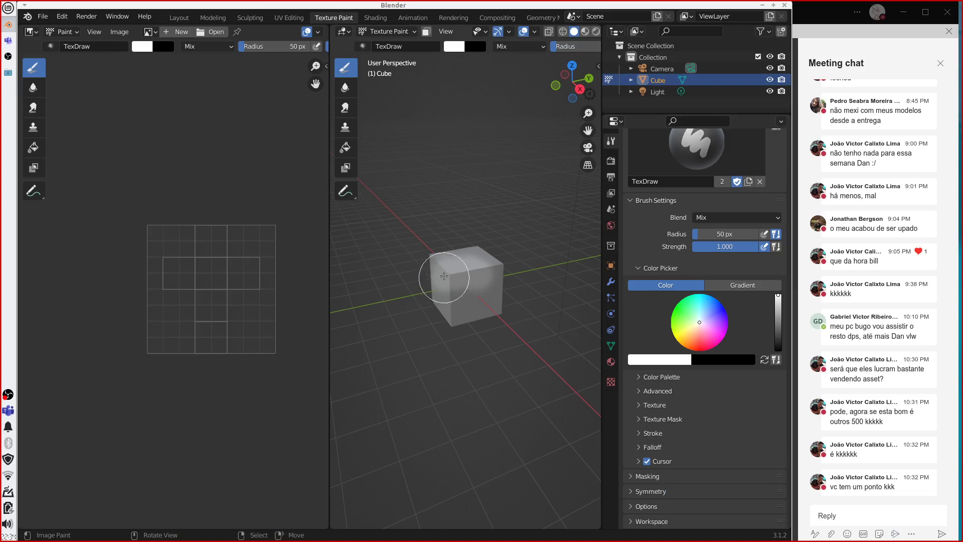
Step: Paint a short test stroke across the cube and examine the paint brush's Stroke settings, collapsing the section after viewing it
left_click_drag(456, 290, 468, 278)
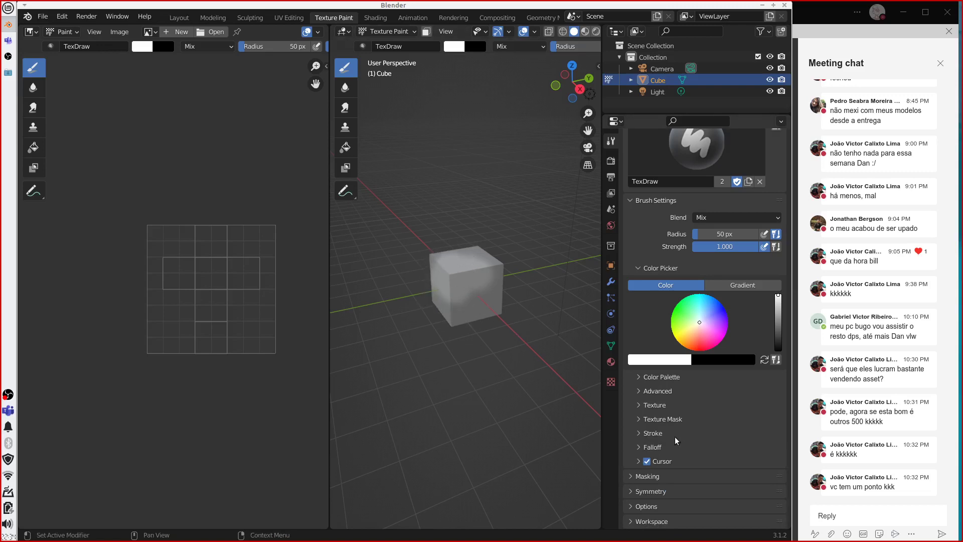
left_click(651, 433)
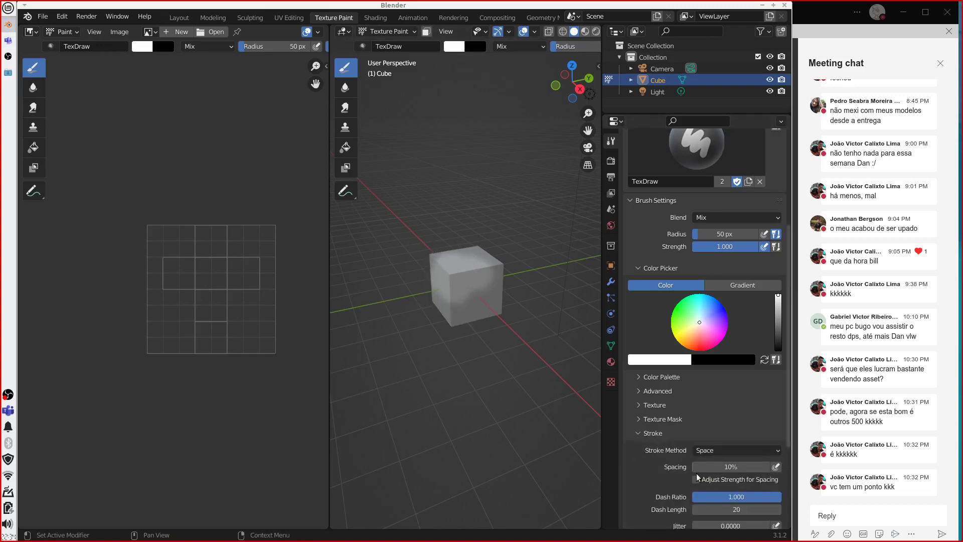
scroll(722, 461, "down", 4)
left_click(647, 354)
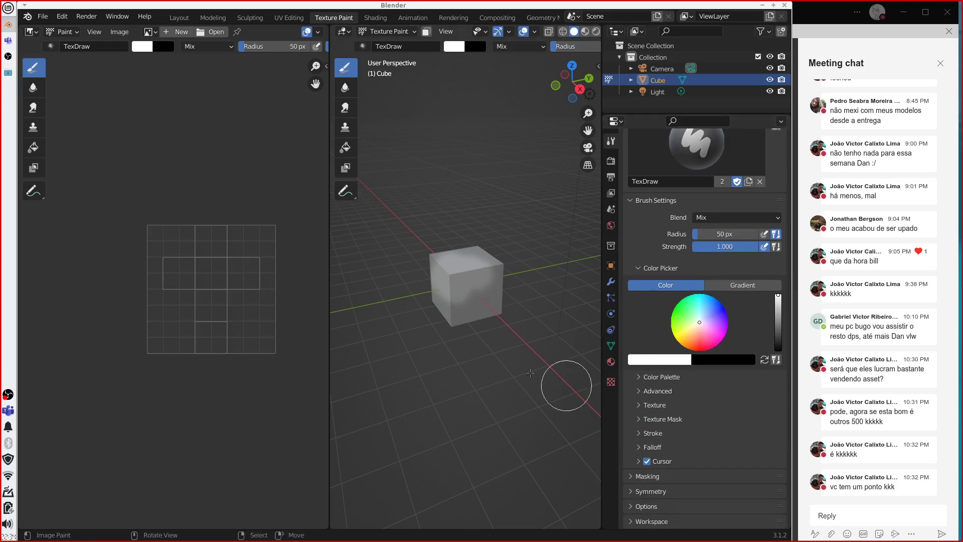
Step: Expand the paint brush's Texture settings and add a new texture to the brush
left_click(644, 405)
scroll(712, 437, "down", 4)
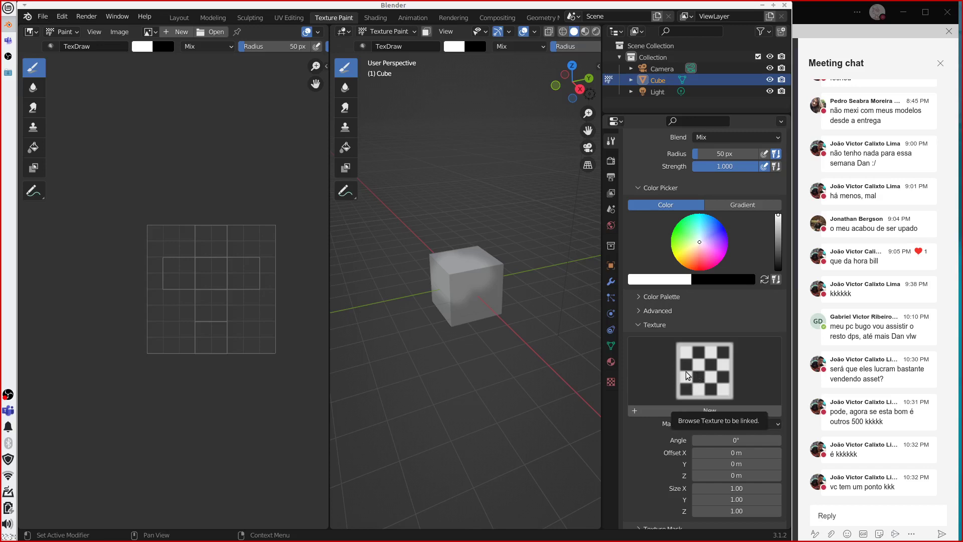
left_click(685, 372)
left_click(685, 370)
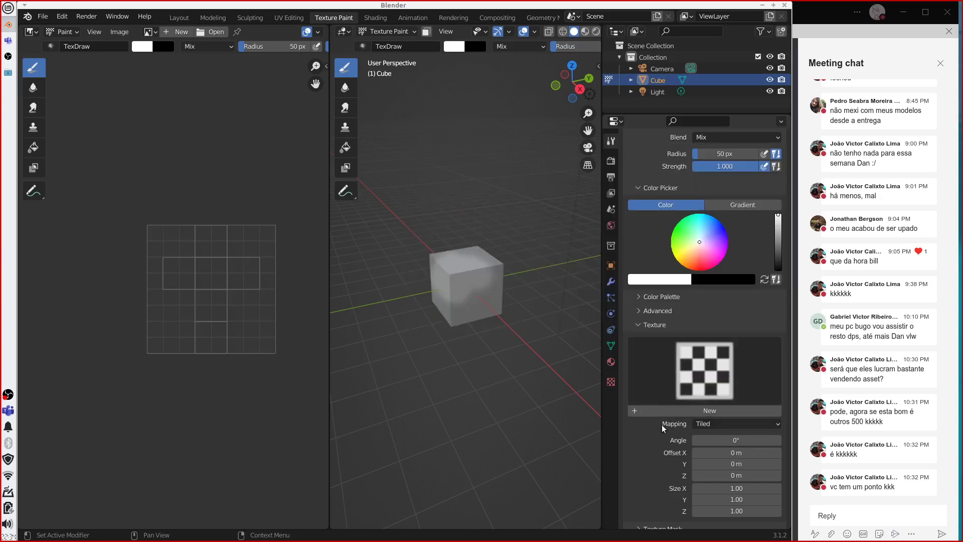
left_click(8, 8)
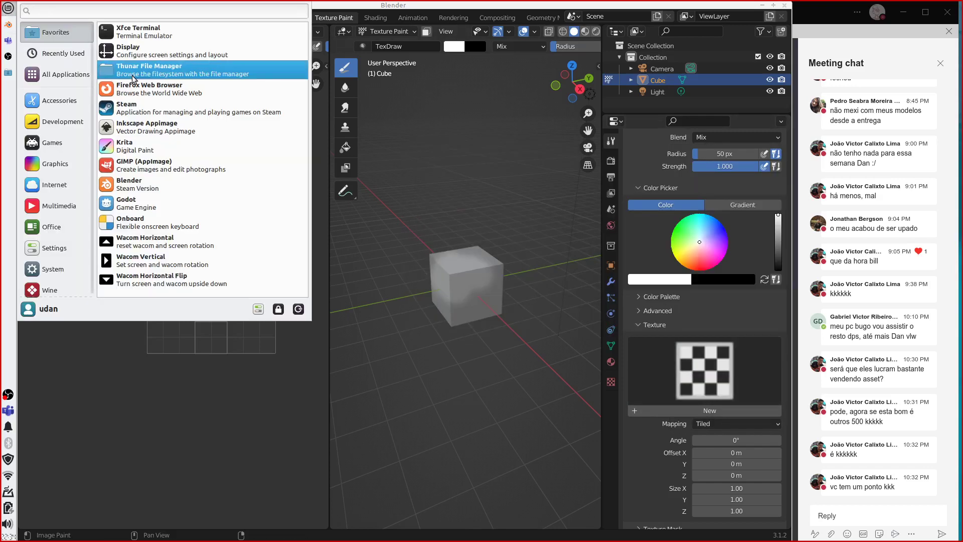
key("Escape")
left_click(678, 392)
left_click(679, 392)
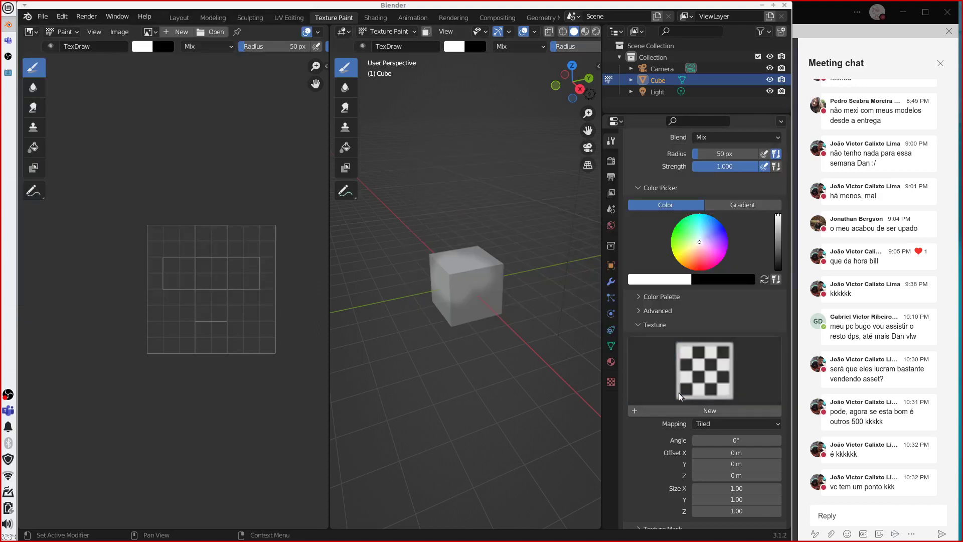
left_click(687, 410)
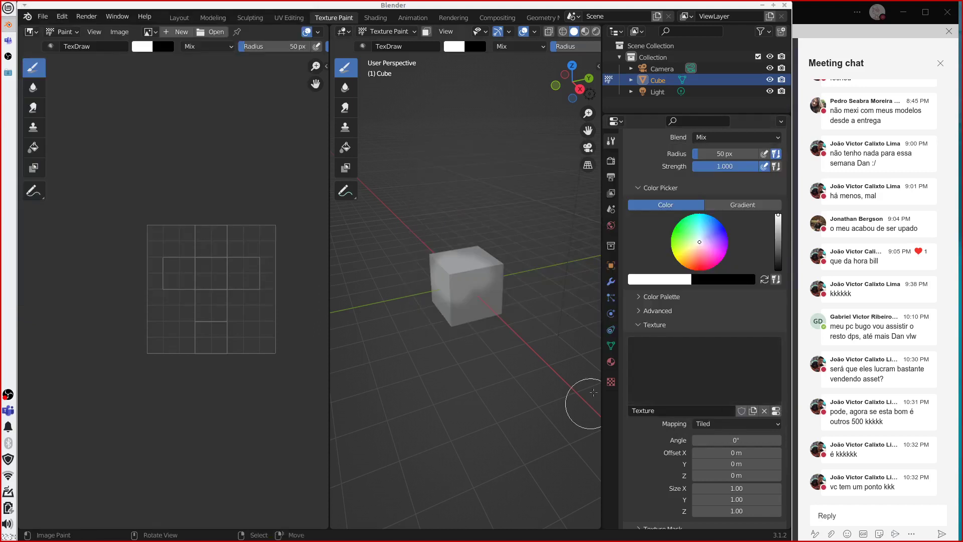
Step: Examine the brush's list of available textures and its mapping, offset and size settings
scroll(627, 376, "down", 5)
scroll(627, 375, "up", 3)
left_click(689, 339)
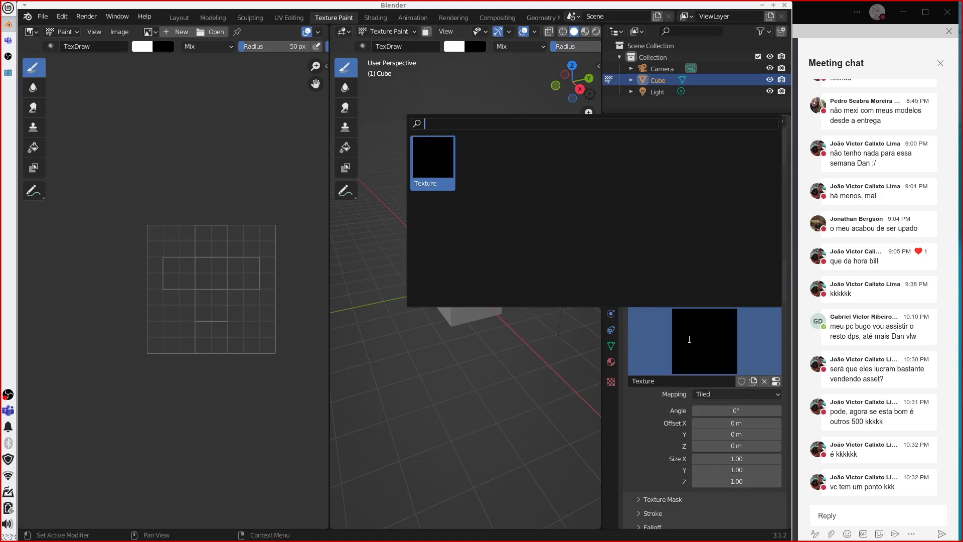
left_click(667, 350)
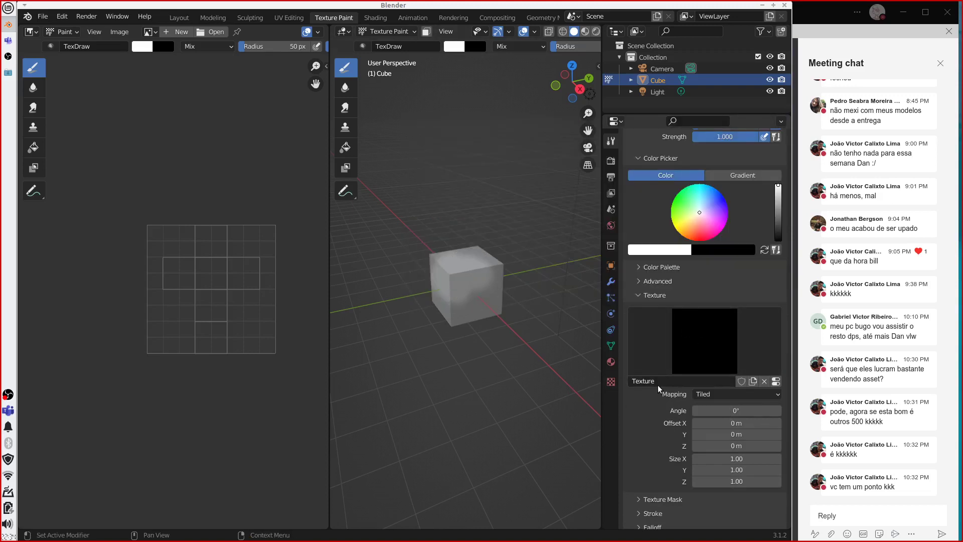
scroll(658, 384, "down", 3)
scroll(656, 384, "up", 3)
scroll(658, 371, "down", 4)
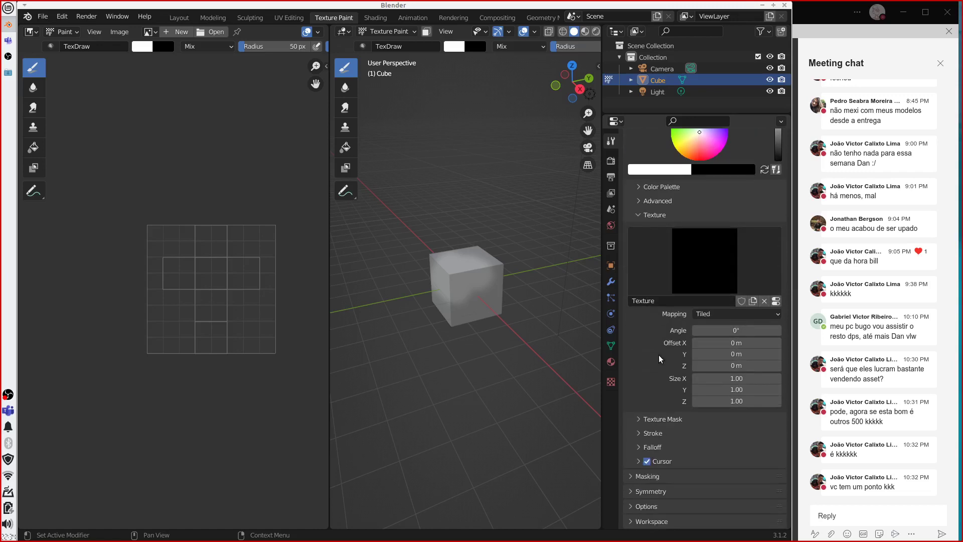
Step: Start opening an image for the brush texture and browse the Downloads/Wood and Documents/chars_II folders for a suitable file
left_click(611, 382)
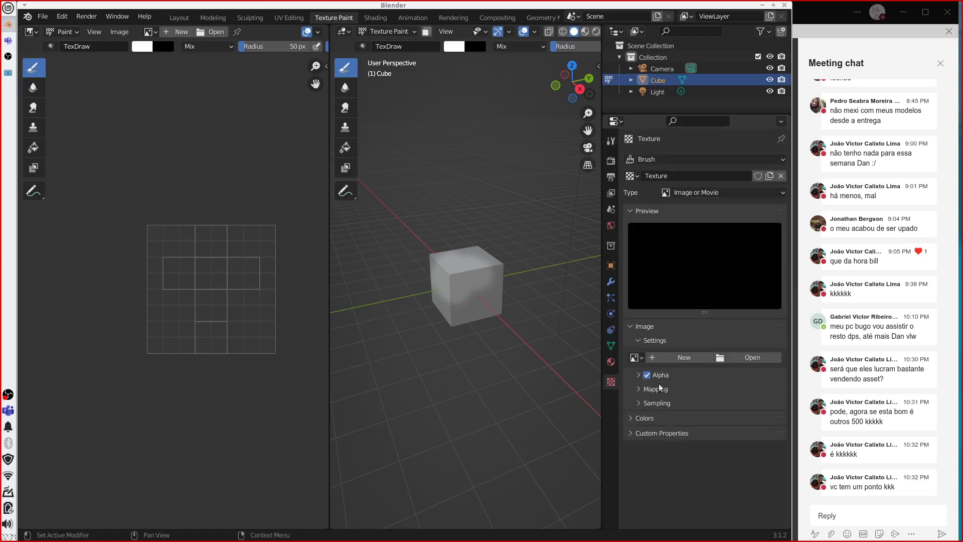
left_click(733, 357)
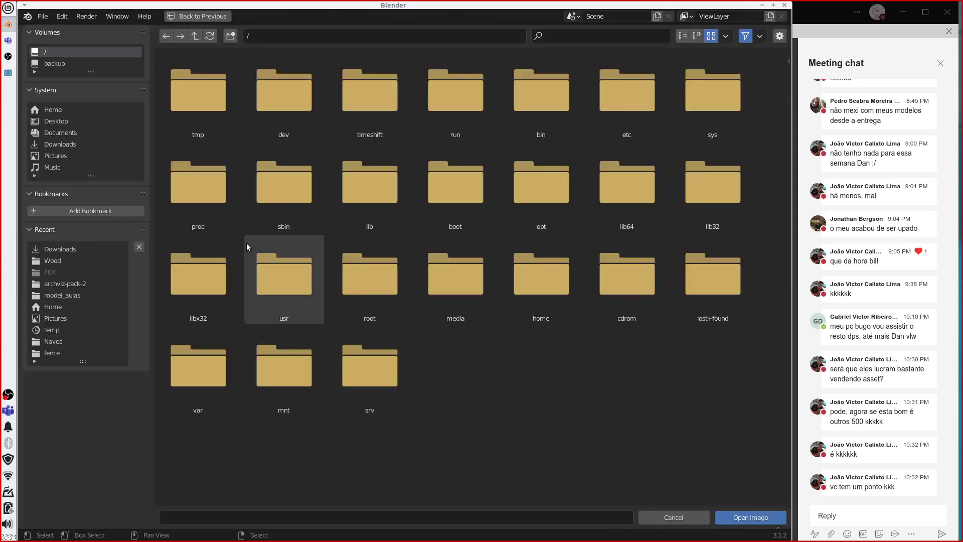
left_click(60, 250)
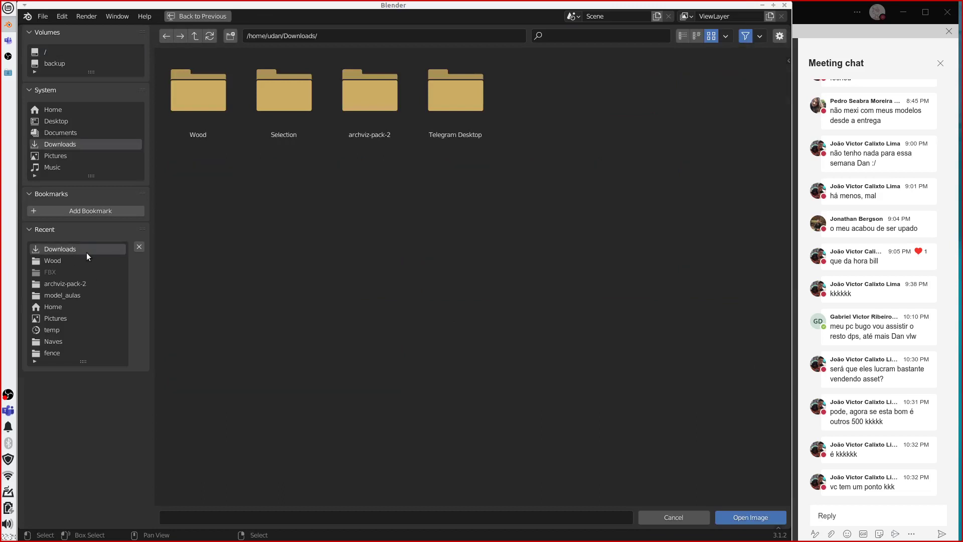
double_click(199, 94)
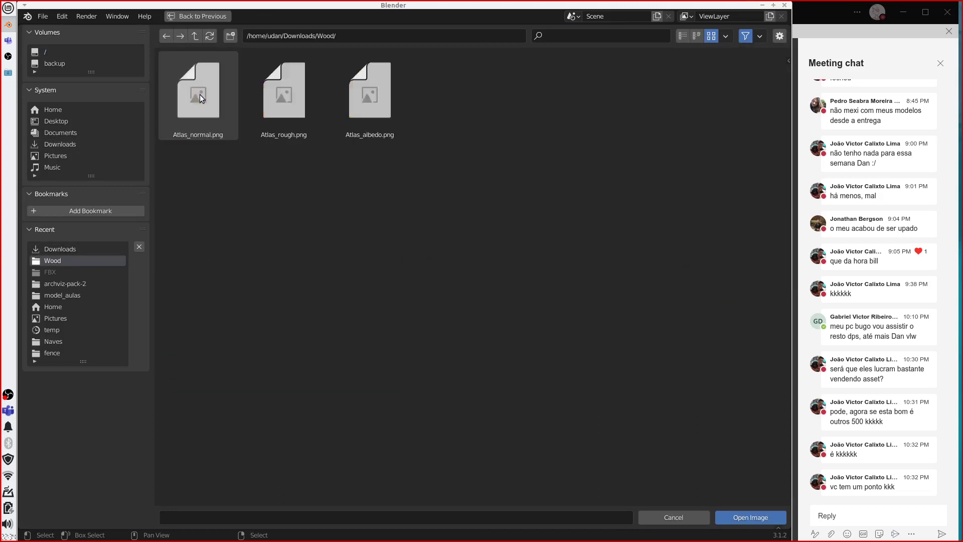
left_click(87, 110)
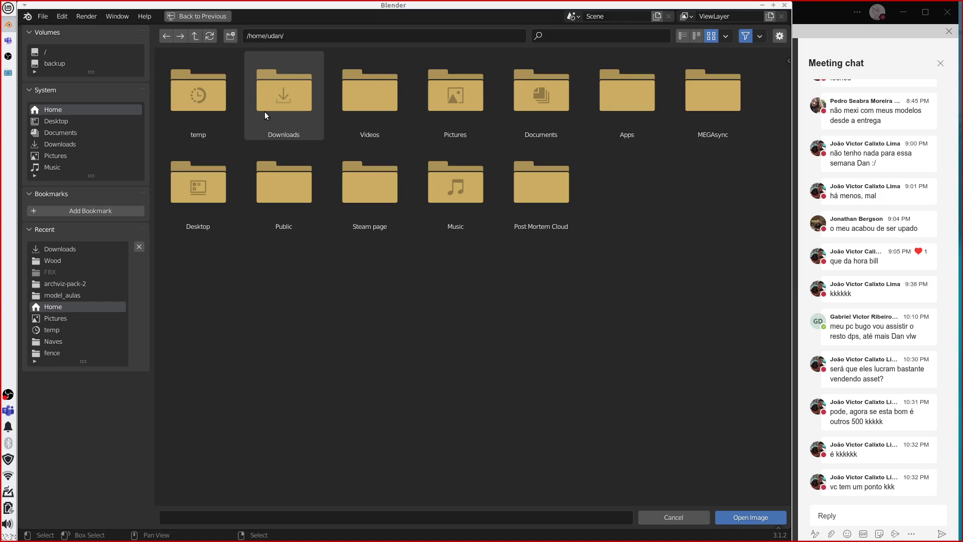
double_click(525, 124)
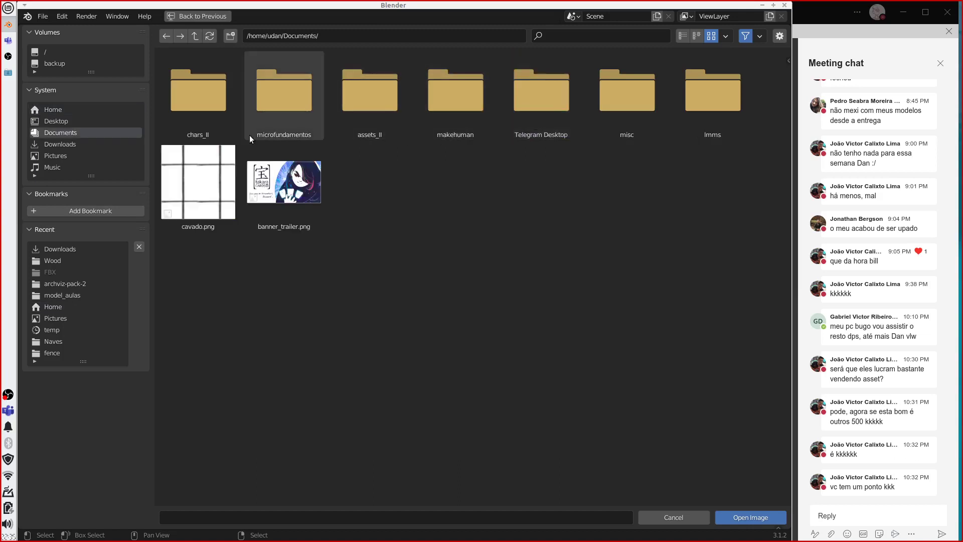
double_click(230, 111)
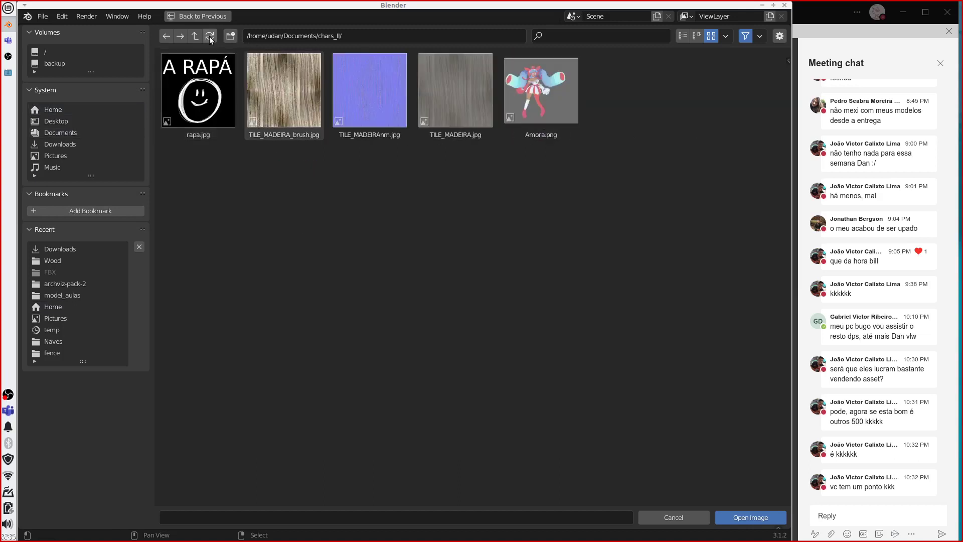
left_click(195, 37)
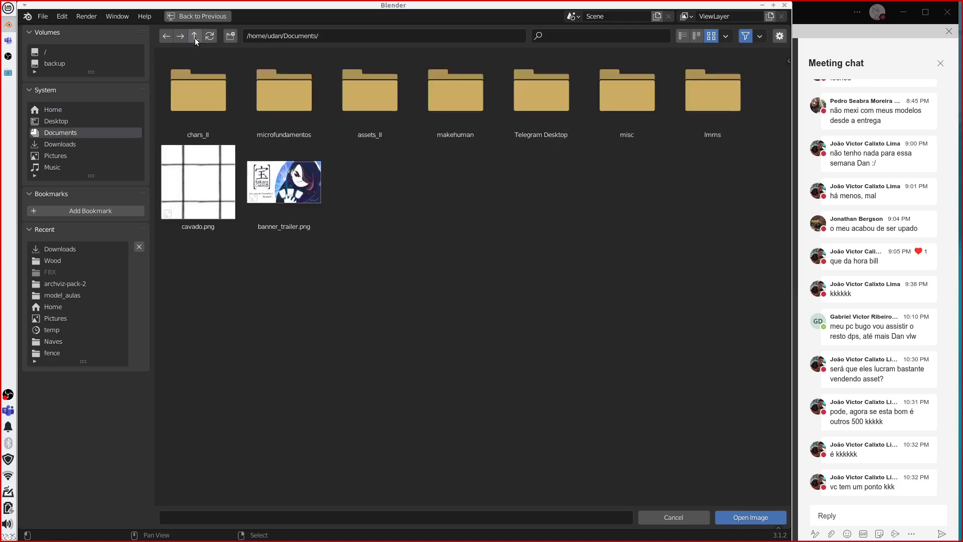
Step: Look through the subfolders of Documents/assets_II and load height_map.png as the brush texture's image
double_click(393, 100)
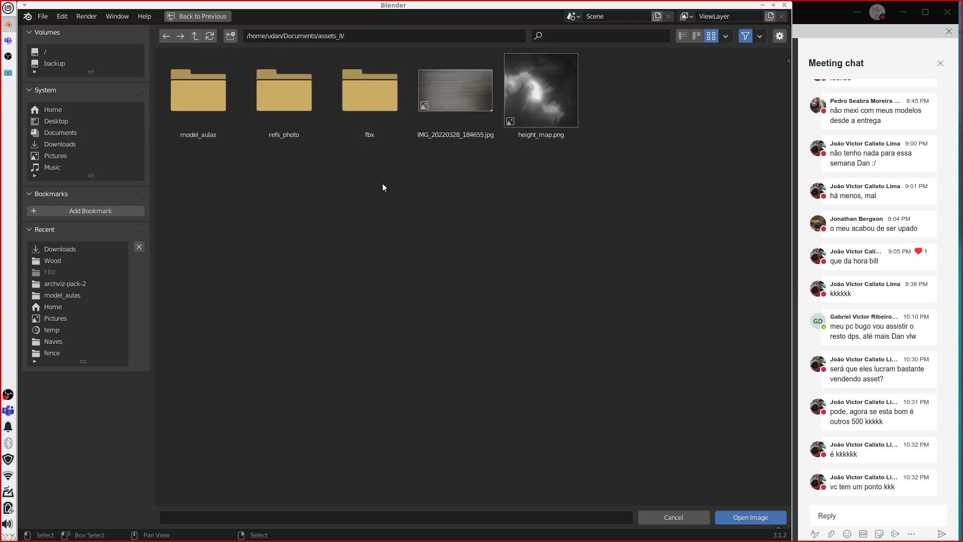
double_click(209, 114)
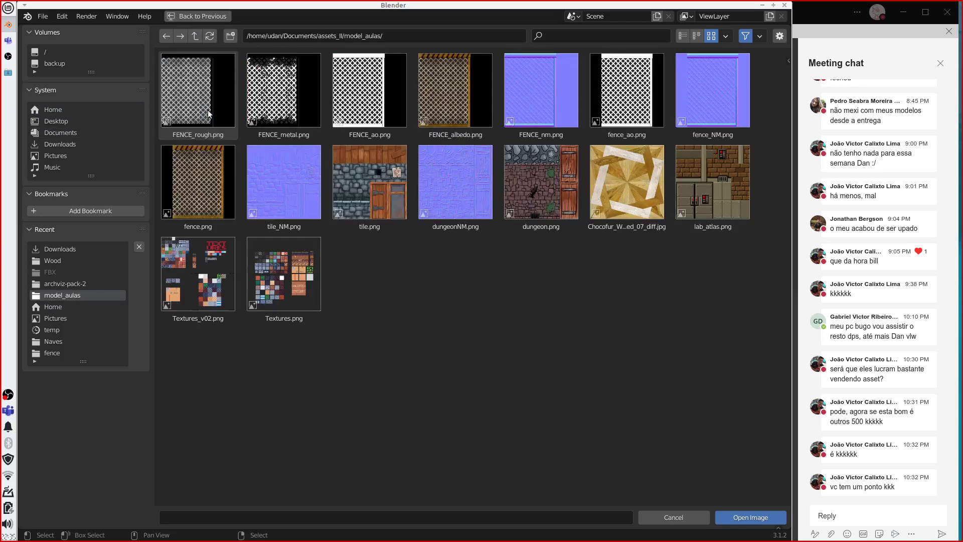
left_click(193, 37)
double_click(267, 95)
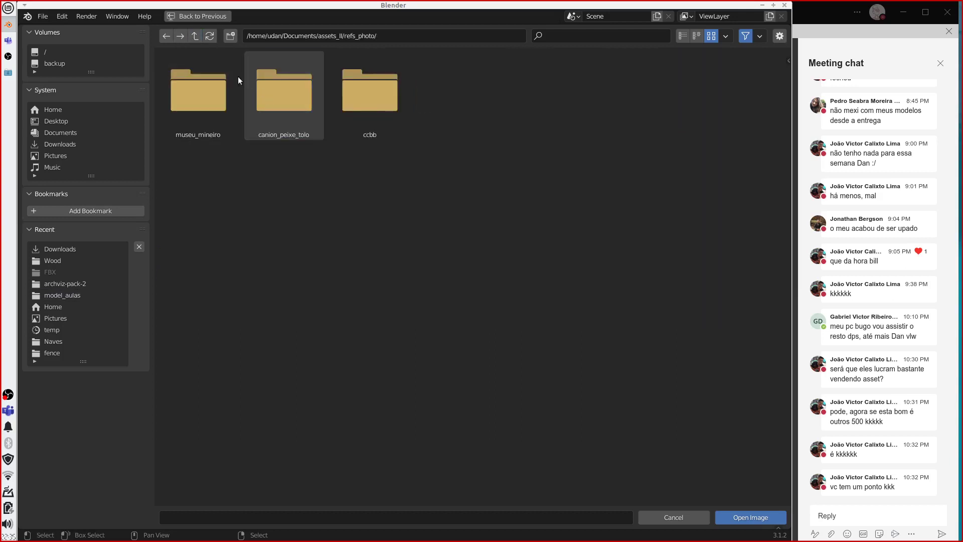
left_click(196, 36)
double_click(385, 115)
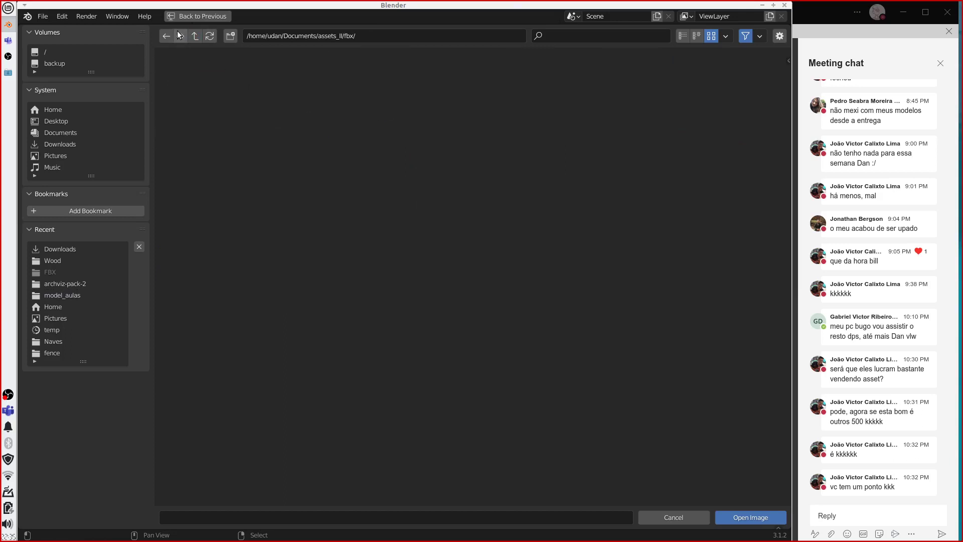
left_click(194, 36)
left_click(532, 96)
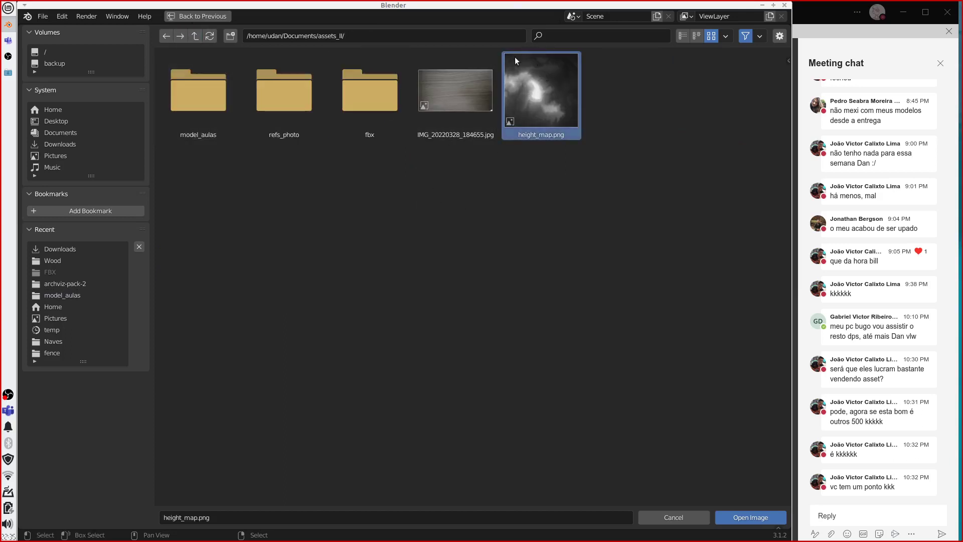
left_click(751, 517)
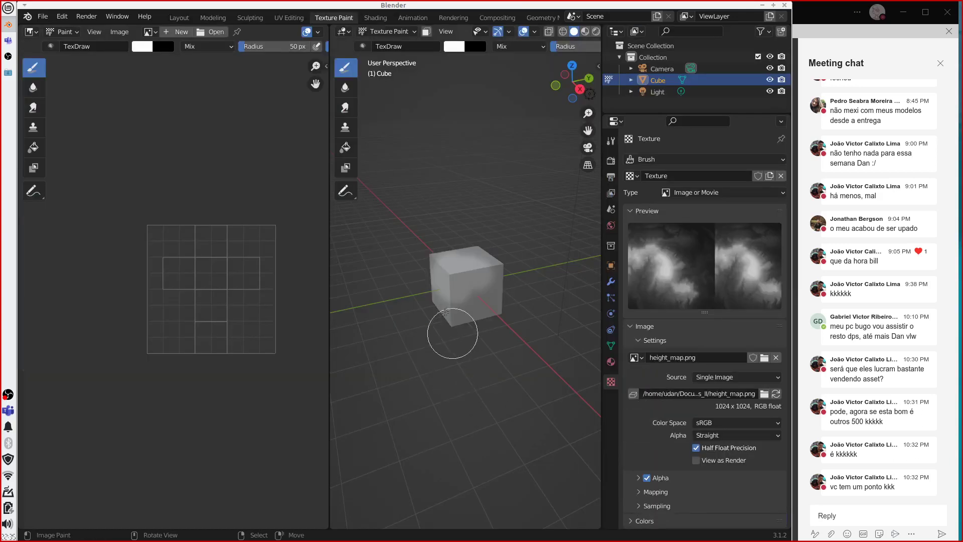
Step: Try adjusting the brush's radius and strength over the cube
key("f")
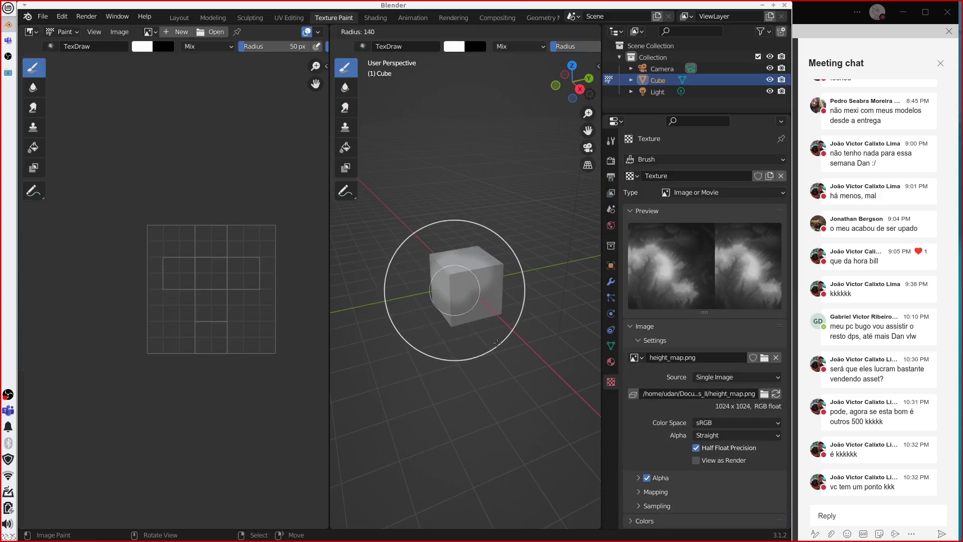
left_click(497, 343)
key("shift+f")
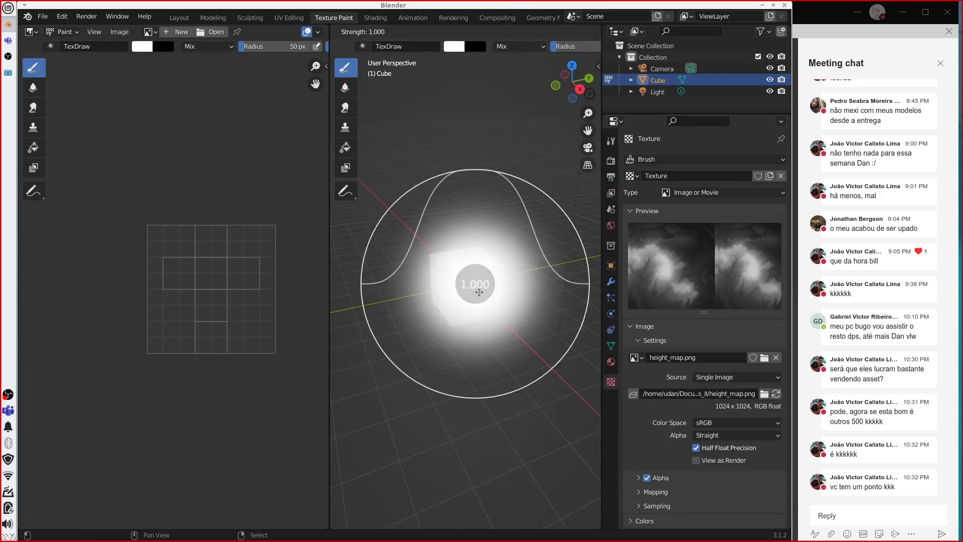
mouse_move(405, 287)
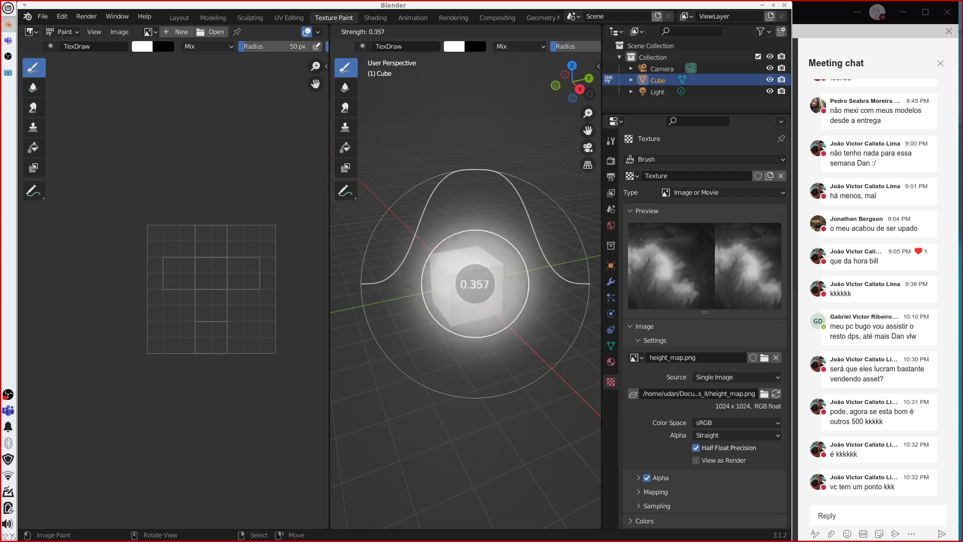
left_click(499, 311)
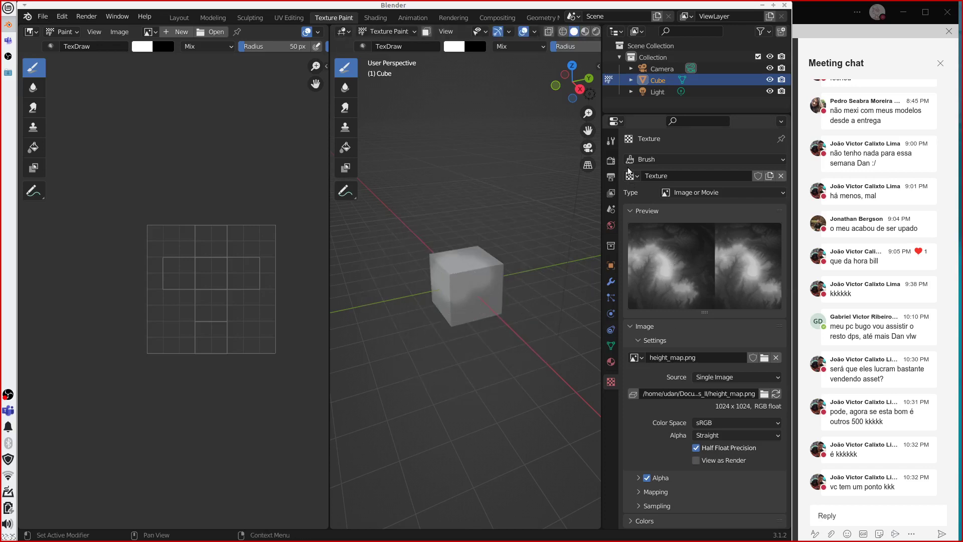
Step: Return to the paint brush settings and pick the height map texture for the brush
scroll(717, 345, "down", 1)
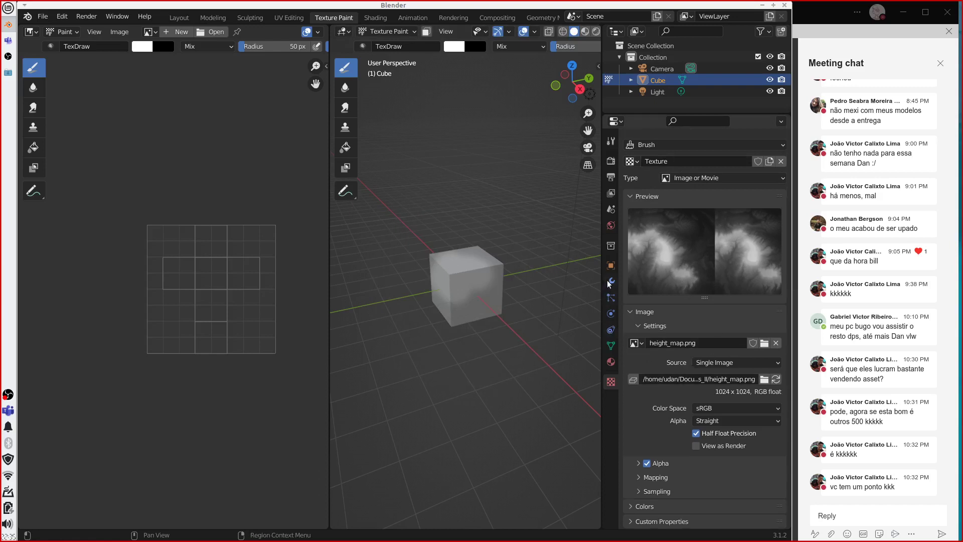
left_click(611, 142)
scroll(726, 381, "down", 10)
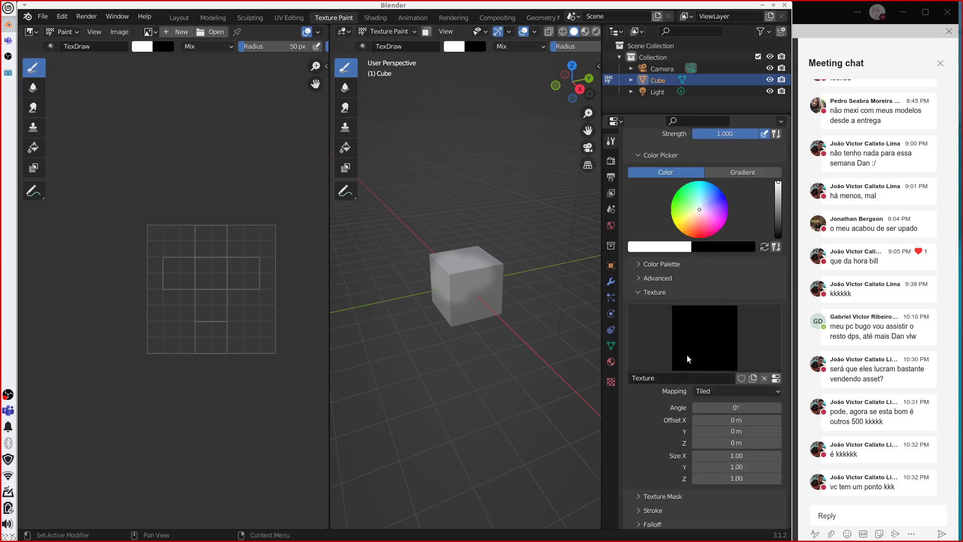
left_click(687, 354)
left_click(447, 188)
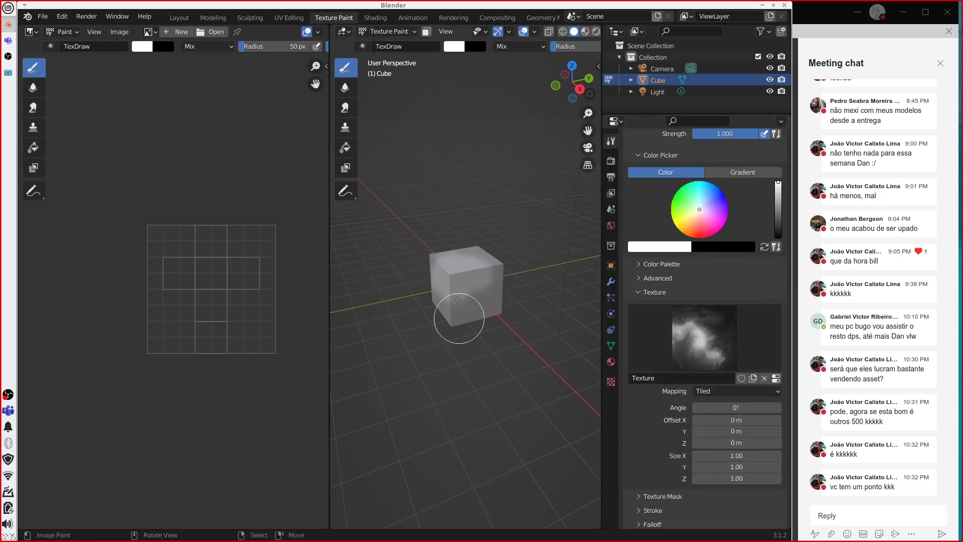
Step: Set the paint brush's radius to 113 px and preview a strength adjustment over the cube without keeping it
key("f")
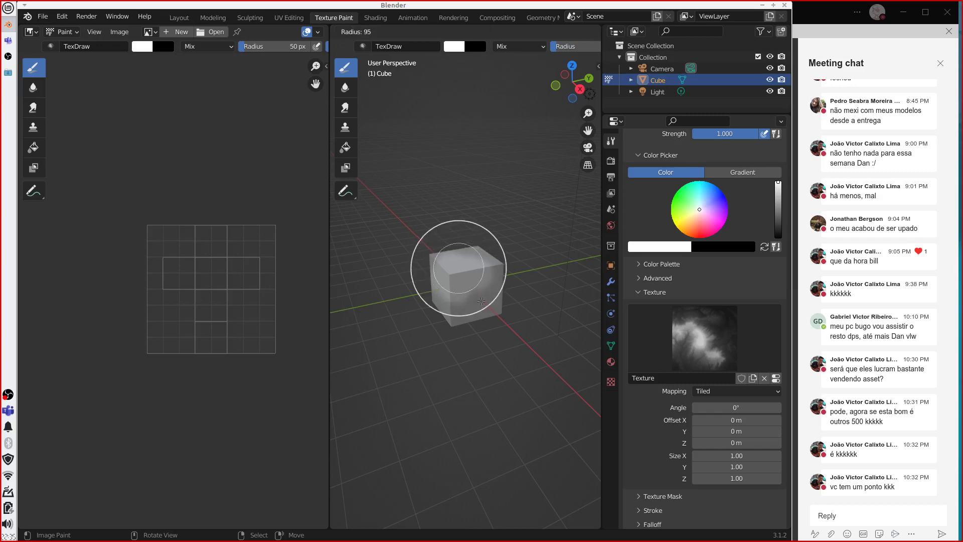
left_click(531, 301)
key("shift+f")
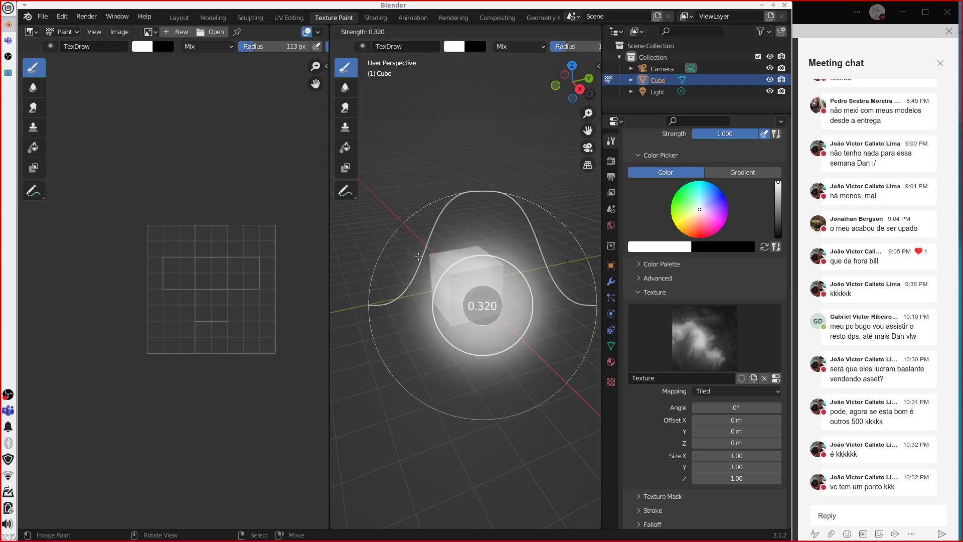
key("Escape")
scroll(665, 400, "down", 3)
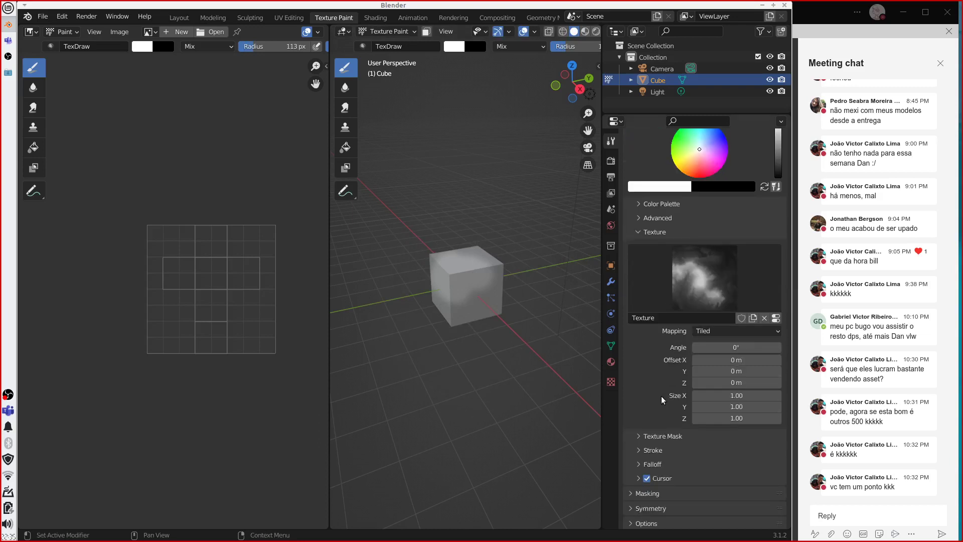
Step: Paint over one side face of the cube with the height map texture in Tiled mapping, undoing one stroke
left_click_drag(451, 284, 475, 305)
middle_click_drag(475, 306, 446, 278)
key("ctrl+z")
left_click(447, 279)
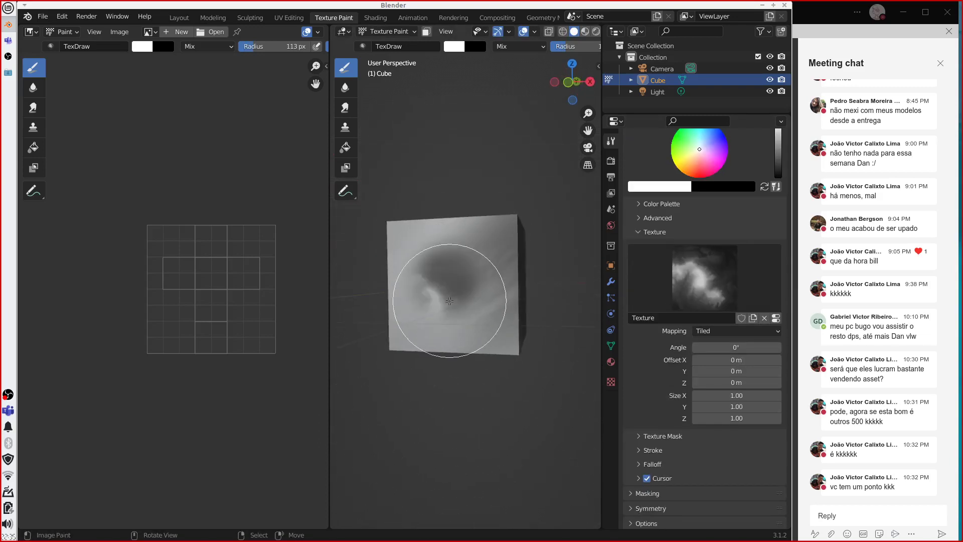
scroll(430, 279, "up", 4)
scroll(459, 291, "down", 2)
mouse_move(443, 307)
left_mouse_down()
mouse_move(408, 279)
mouse_move(441, 322)
mouse_move(469, 258)
mouse_move(404, 345)
mouse_move(467, 307)
mouse_move(483, 318)
left_mouse_up()
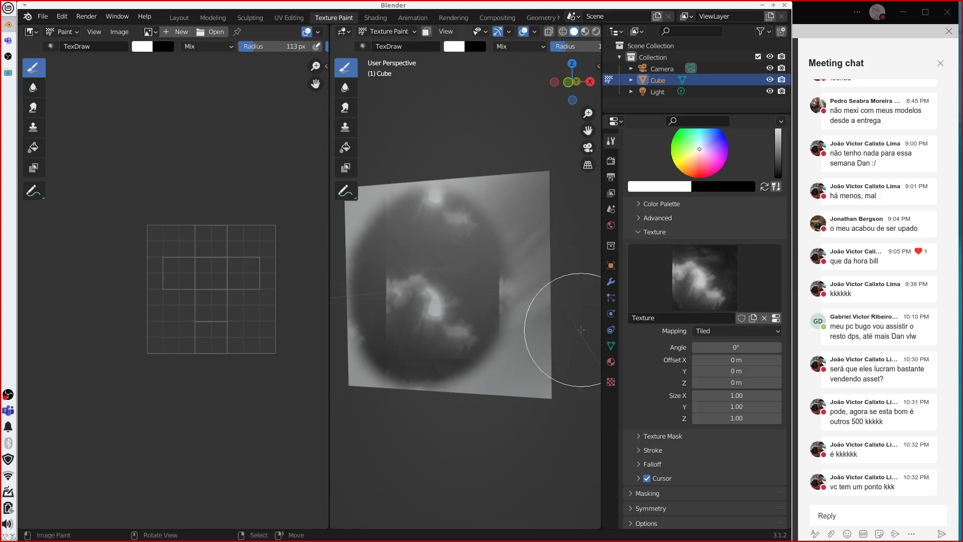
Step: Set the brush texture's mapping to View Plane and paint over the same side face
left_click(722, 332)
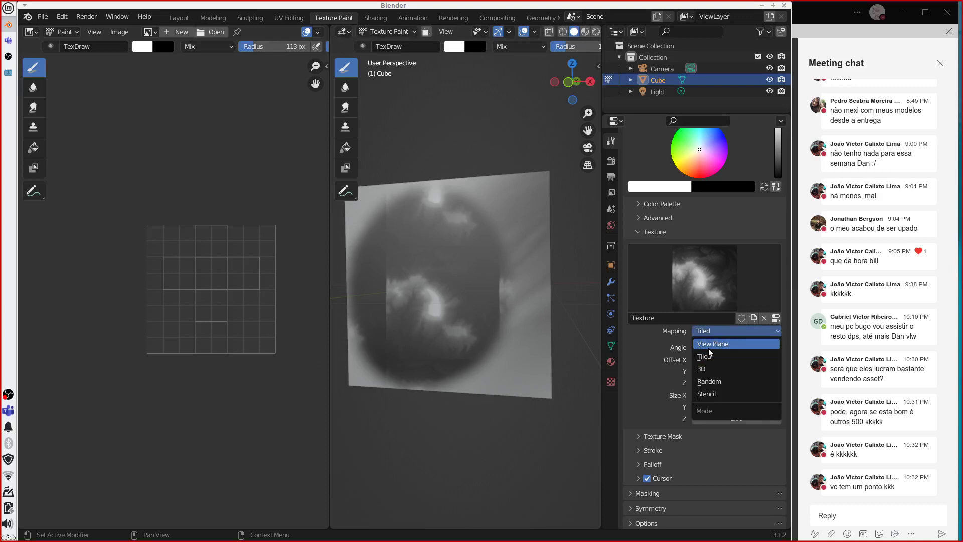
left_click(705, 344)
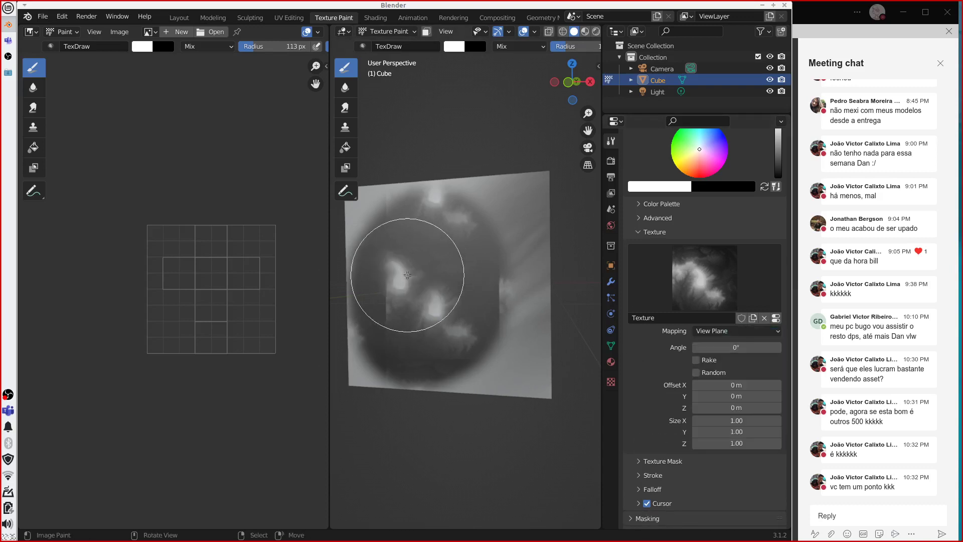
mouse_move(476, 271)
left_mouse_down()
mouse_move(456, 311)
mouse_move(411, 323)
mouse_move(408, 350)
mouse_move(495, 248)
mouse_move(458, 279)
mouse_move(473, 238)
mouse_move(451, 276)
mouse_move(406, 318)
mouse_move(428, 348)
mouse_move(468, 275)
left_mouse_up()
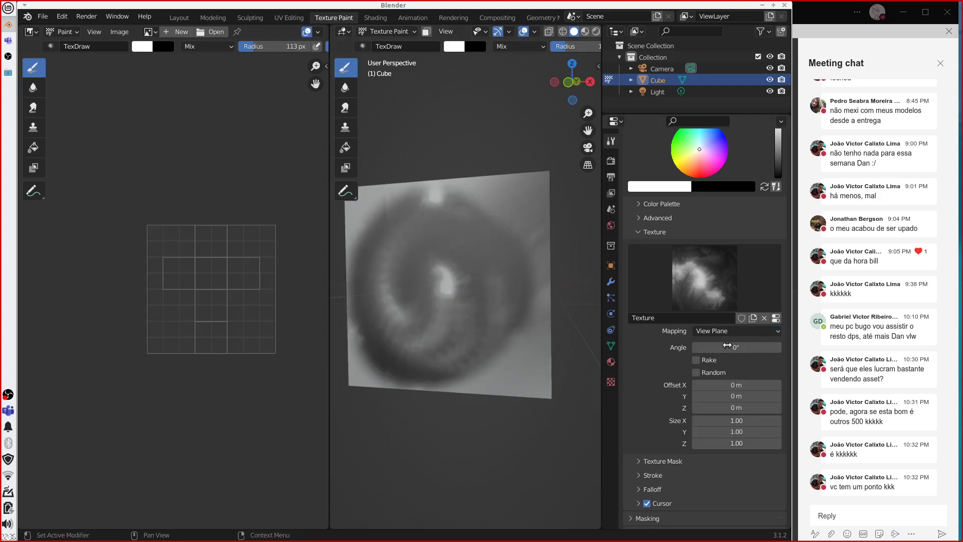
left_click(721, 330)
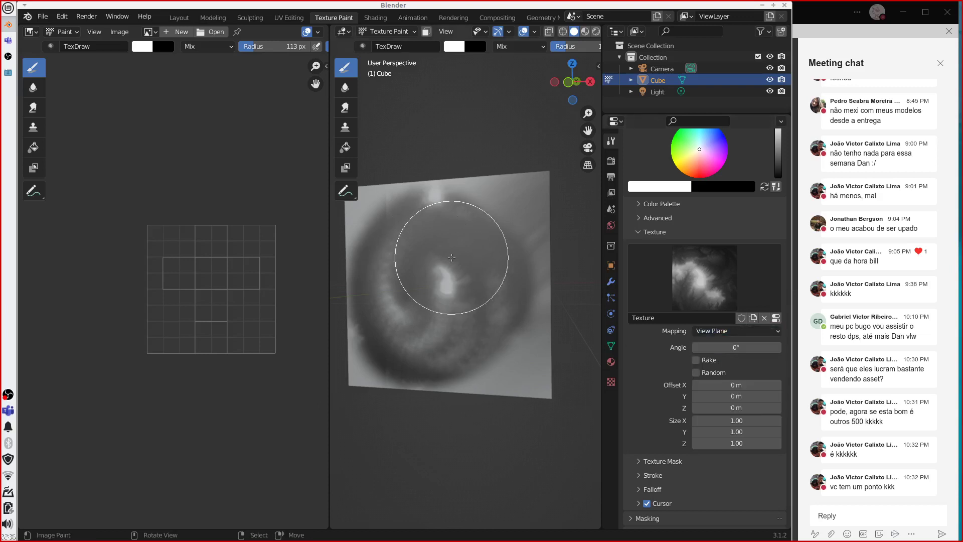
left_click(704, 333)
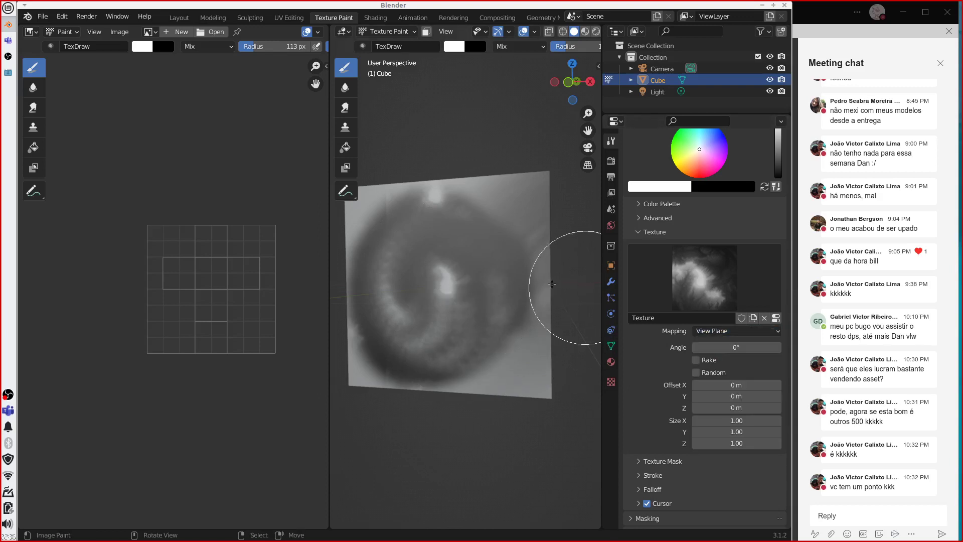
Step: Remove the height map from the brush texture and assign it as the brush's texture mask instead
left_click(764, 318)
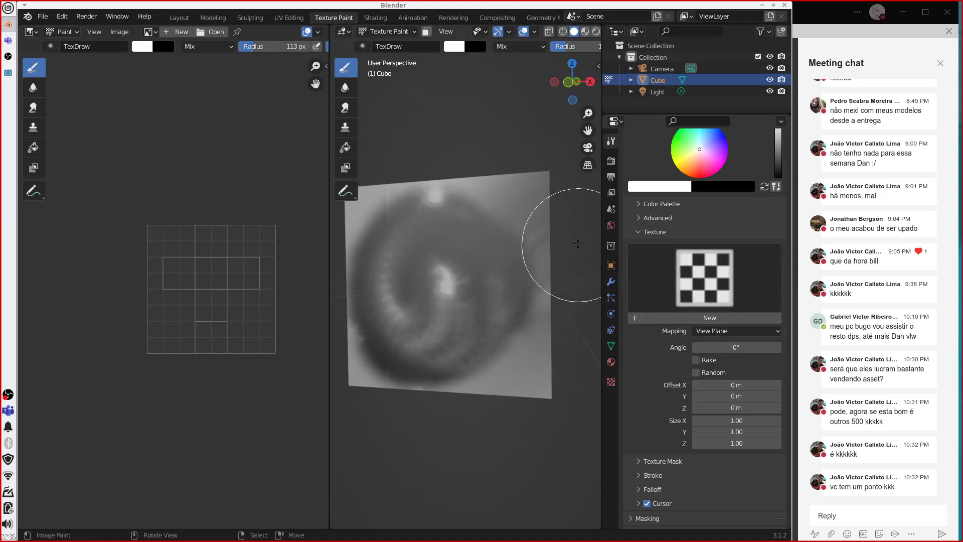
left_click(636, 232)
left_click(642, 419)
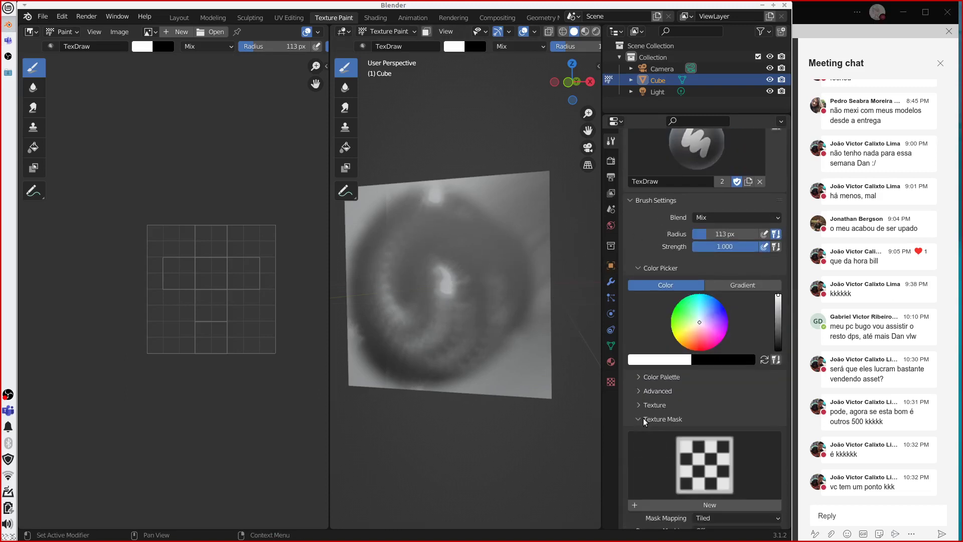
scroll(674, 418, "down", 4)
left_click(686, 368)
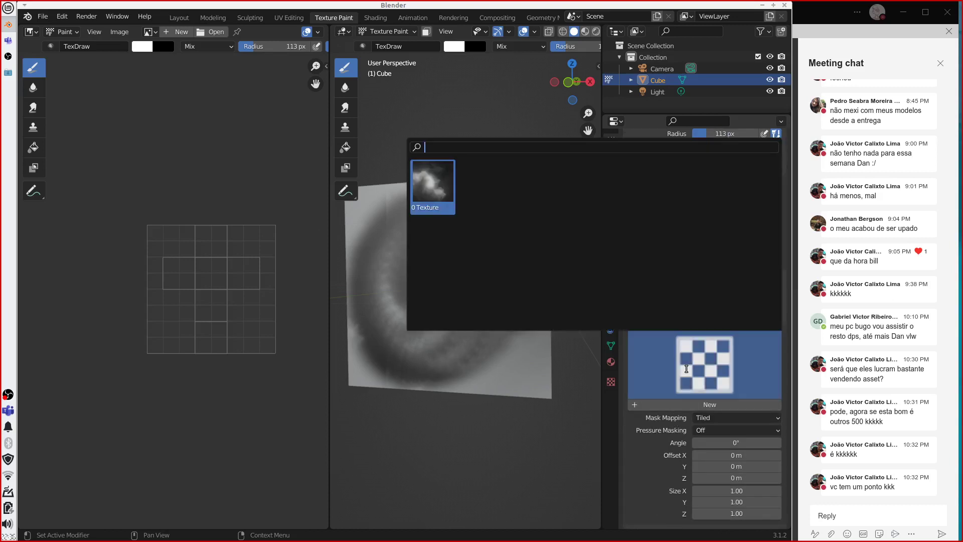
left_click(412, 184)
Step: Set the brush colour to yellow-orange and paint the cube's top face through the tiled texture mask
middle_click_drag(409, 161, 571, 287)
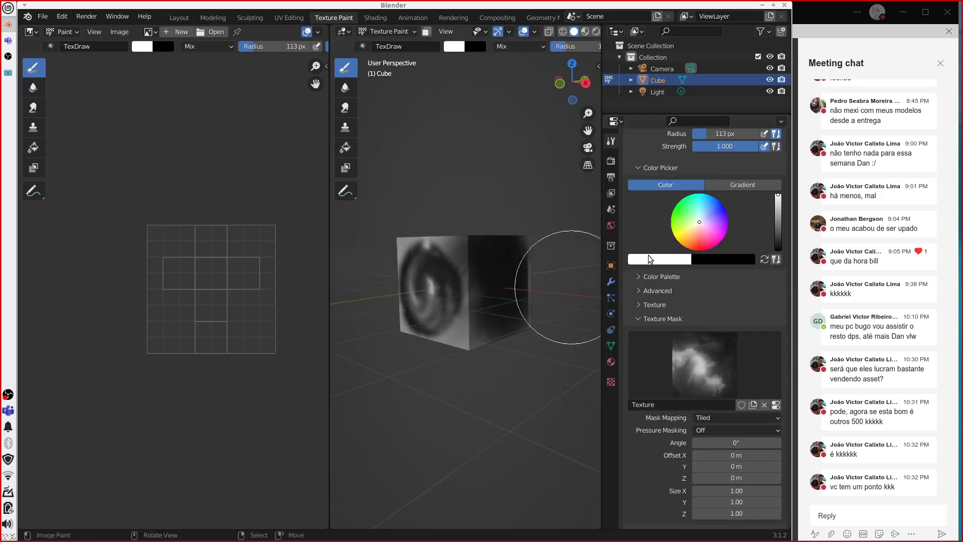
left_click_drag(688, 229, 675, 254)
scroll(457, 325, "up", 3)
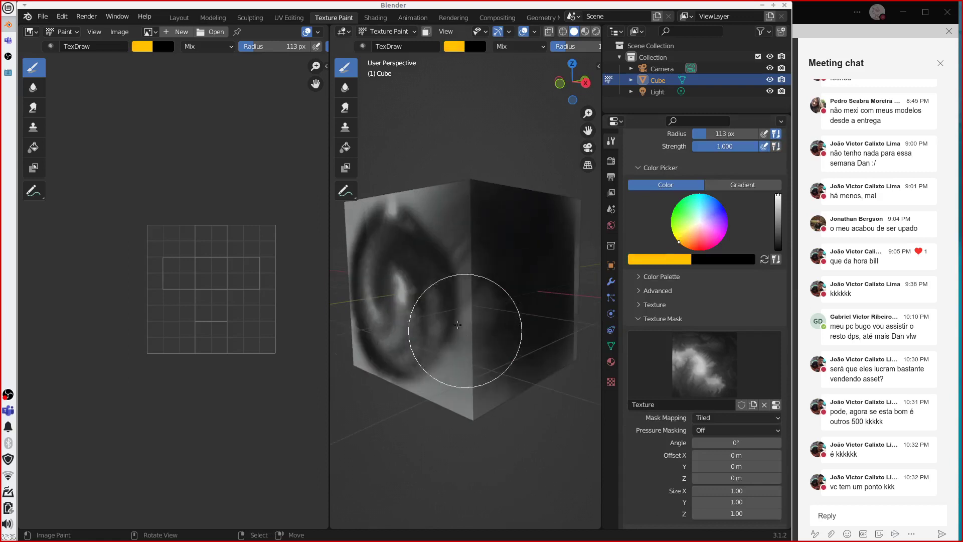
middle_click_drag(458, 325, 427, 215)
mouse_move(426, 216)
left_mouse_down()
mouse_move(433, 293)
mouse_move(431, 252)
mouse_move(426, 258)
mouse_move(454, 241)
mouse_move(512, 279)
left_mouse_up()
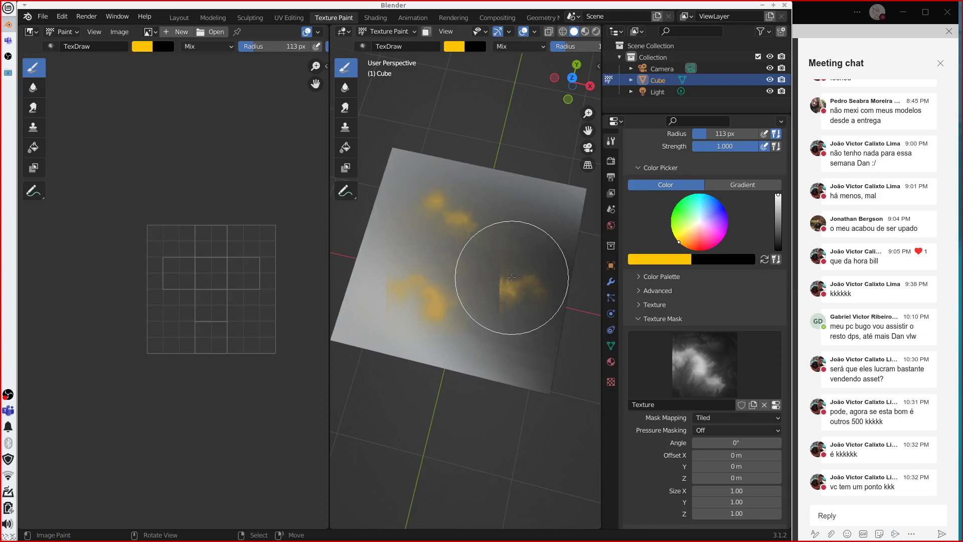
Step: Set the mask mapping to View Plane and paint over the cube's top face
left_click(724, 418)
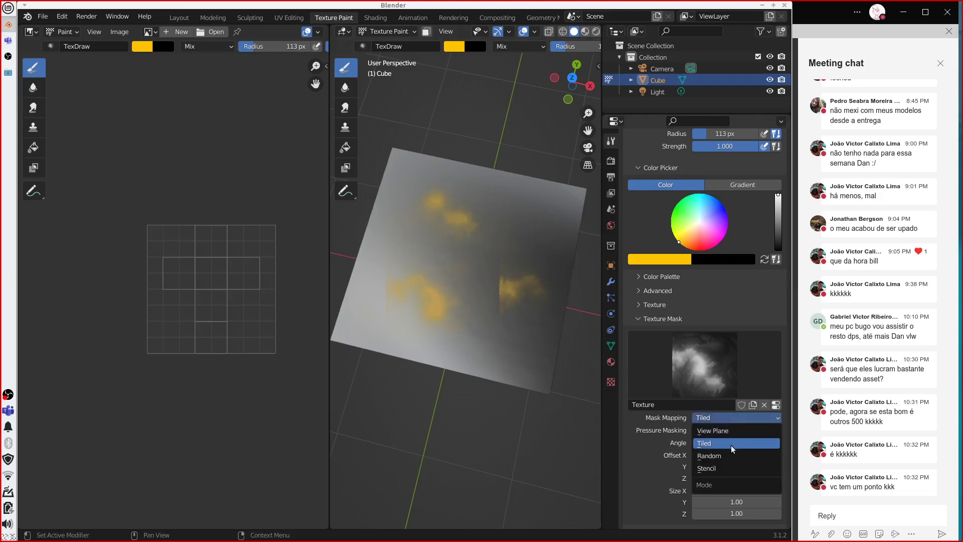
left_click(720, 433)
mouse_move(417, 317)
left_mouse_down()
mouse_move(453, 201)
mouse_move(467, 258)
mouse_move(445, 280)
mouse_move(475, 304)
mouse_move(507, 161)
mouse_move(442, 235)
mouse_move(517, 201)
mouse_move(446, 214)
mouse_move(490, 290)
left_mouse_up()
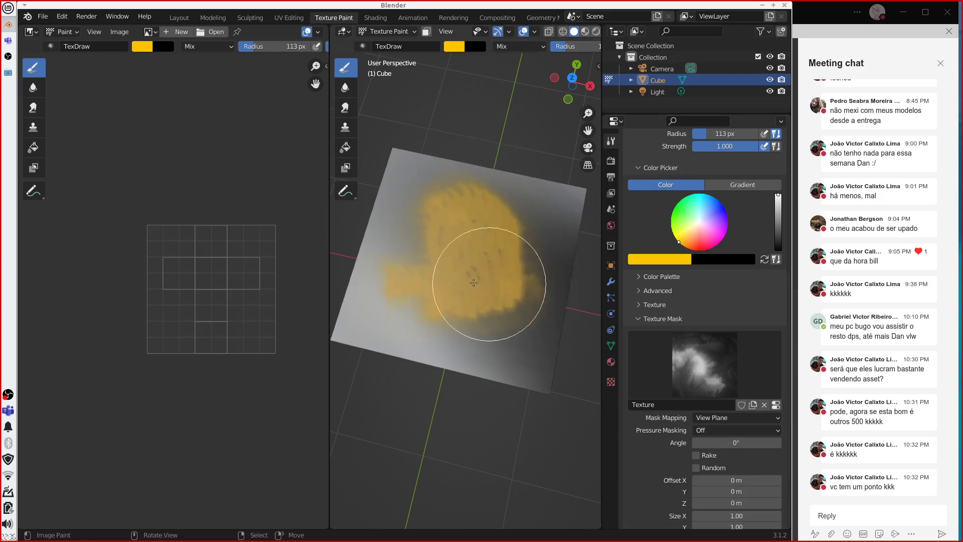
Step: Check the pressure masking options, enable Rake for the texture mask, and paint curved strokes on the cube's dark side face
left_click(748, 430)
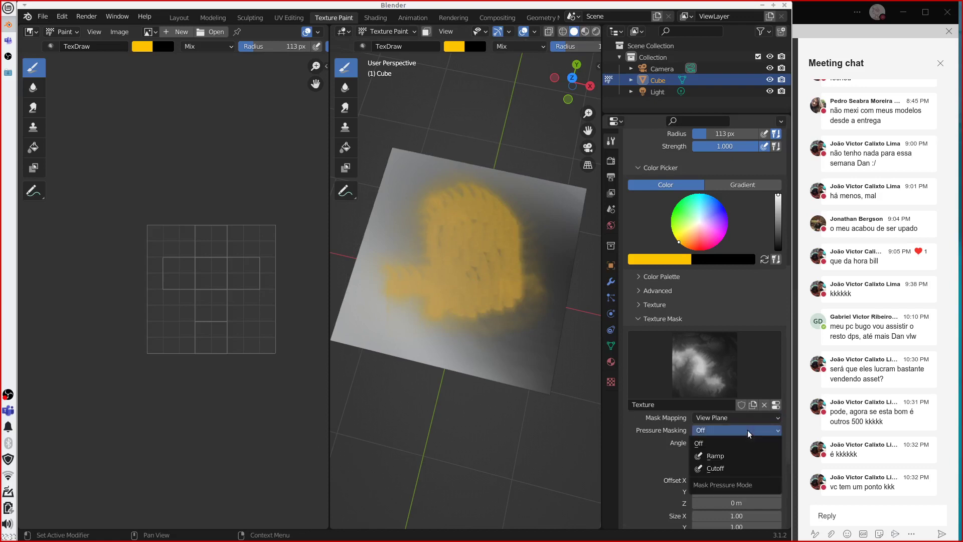
scroll(511, 430, "down", 5)
scroll(512, 430, "up", 7)
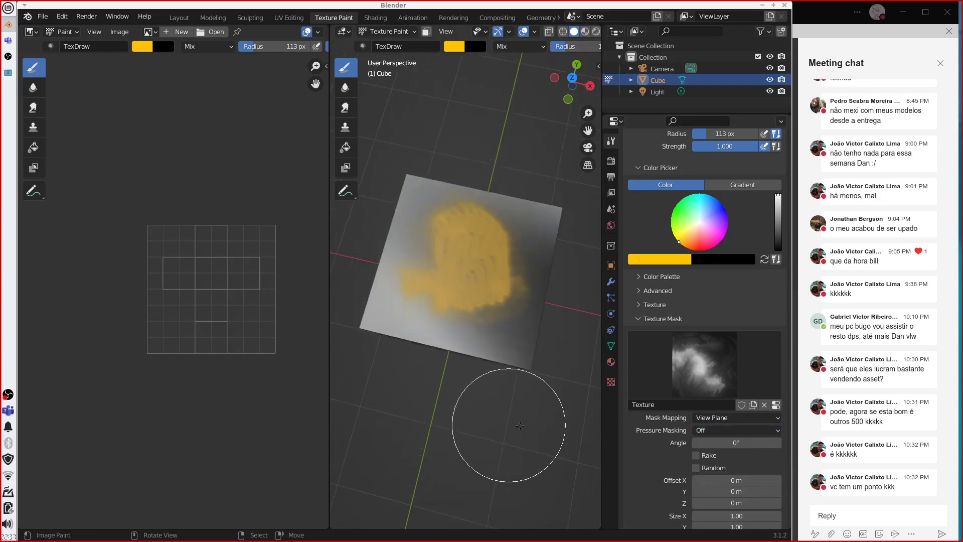
left_click(696, 455)
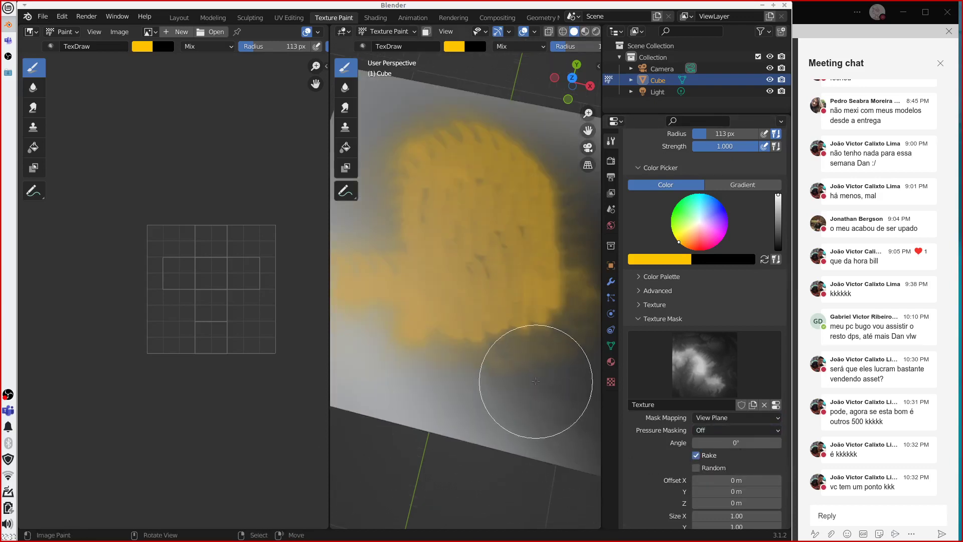
scroll(529, 393, "down", 3)
mouse_move(531, 387)
middle_mouse_down()
mouse_move(459, 285)
mouse_move(426, 263)
middle_mouse_up()
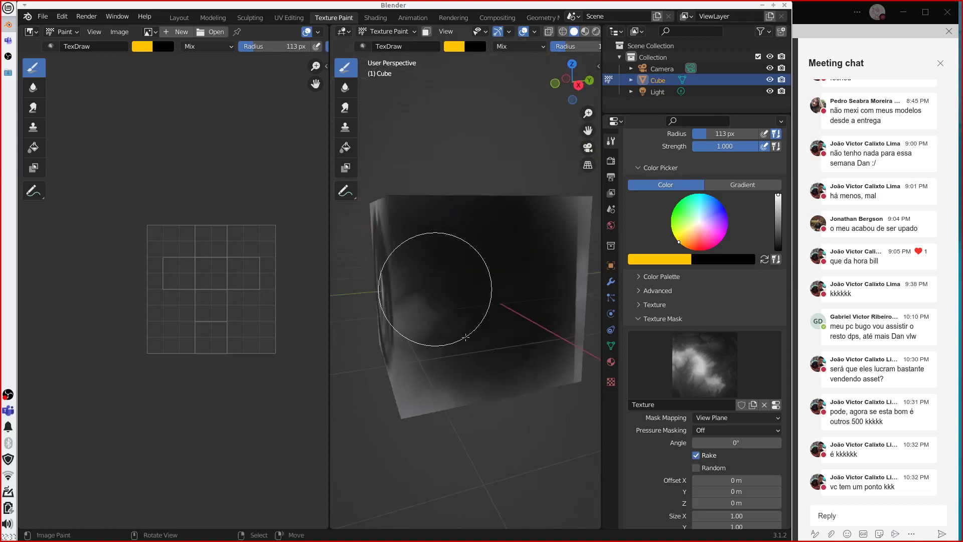
left_click_drag(421, 270, 469, 351)
mouse_move(449, 263)
left_mouse_down()
mouse_move(504, 334)
mouse_move(549, 217)
mouse_move(481, 236)
mouse_move(490, 322)
mouse_move(452, 253)
mouse_move(456, 286)
mouse_move(518, 255)
mouse_move(441, 215)
mouse_move(435, 295)
mouse_move(483, 215)
mouse_move(513, 334)
mouse_move(549, 271)
mouse_move(504, 224)
mouse_move(547, 311)
left_mouse_up()
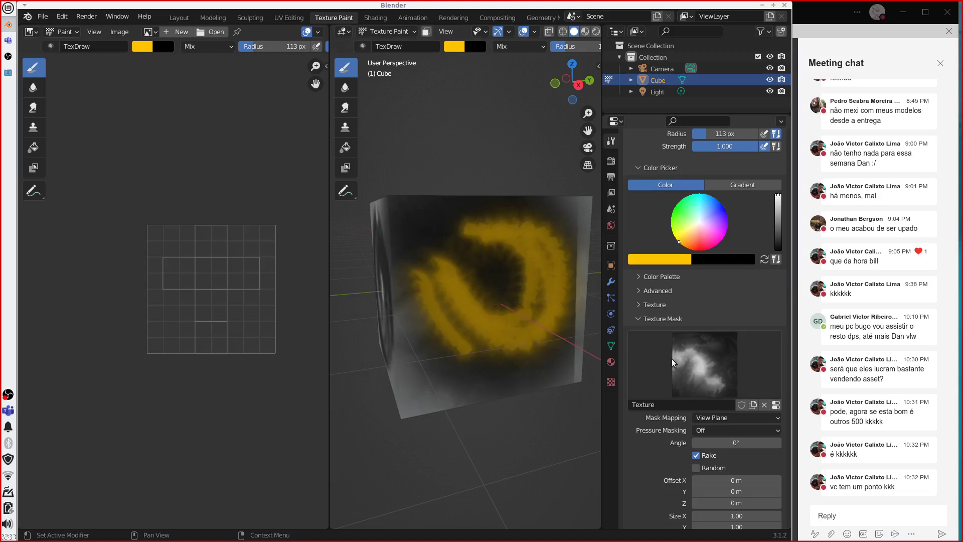
Step: Expand the brush texture settings and remove the height map from the texture mask
left_click(643, 305)
left_click(703, 344)
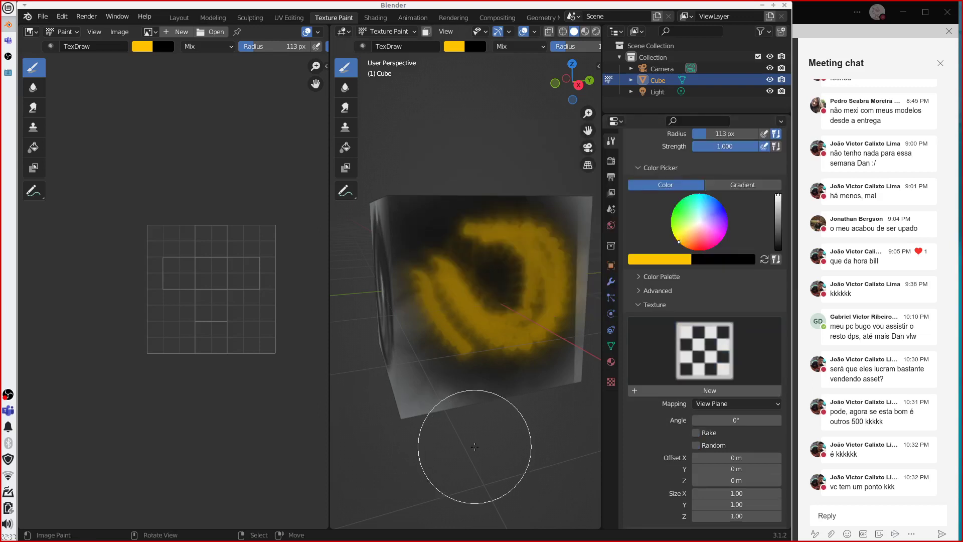
scroll(475, 446, "down", 3)
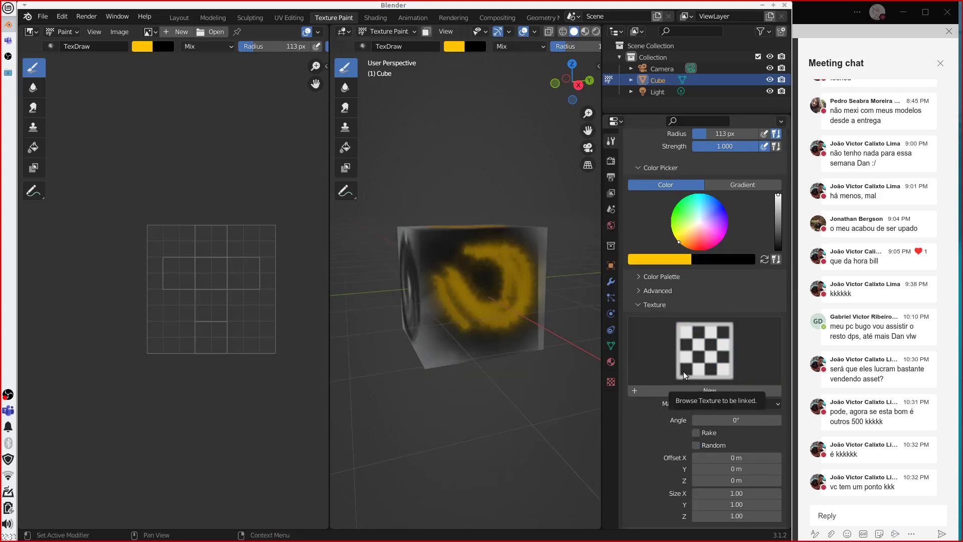
scroll(683, 372, "down", 7)
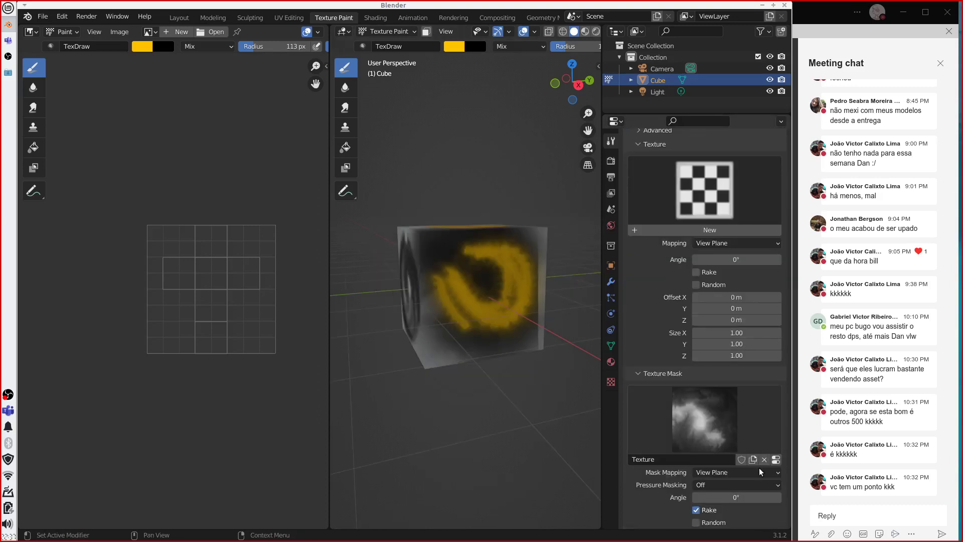
left_click(764, 460)
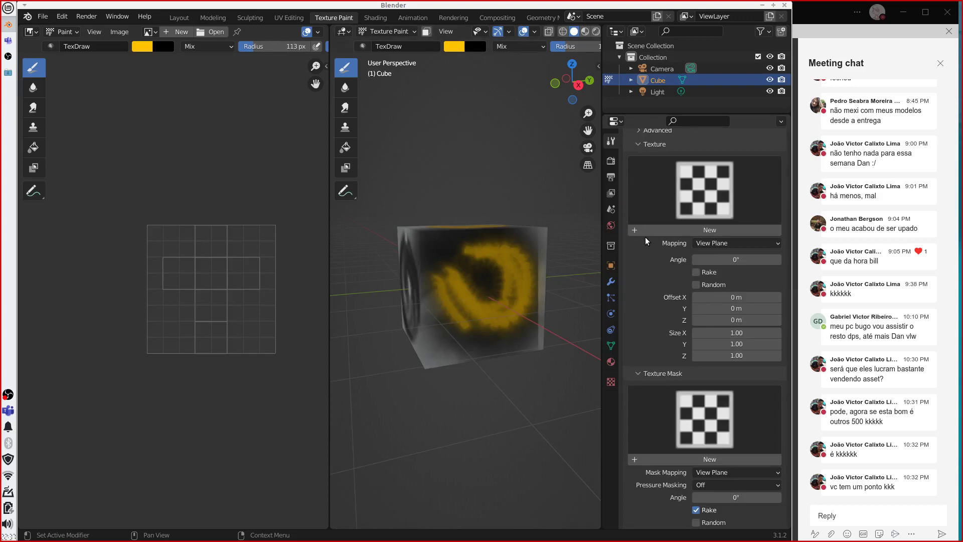
Step: Create a new brush texture and load the wood image 4-SM-D.png from archviz-pack-2/textures into it
left_click(647, 231)
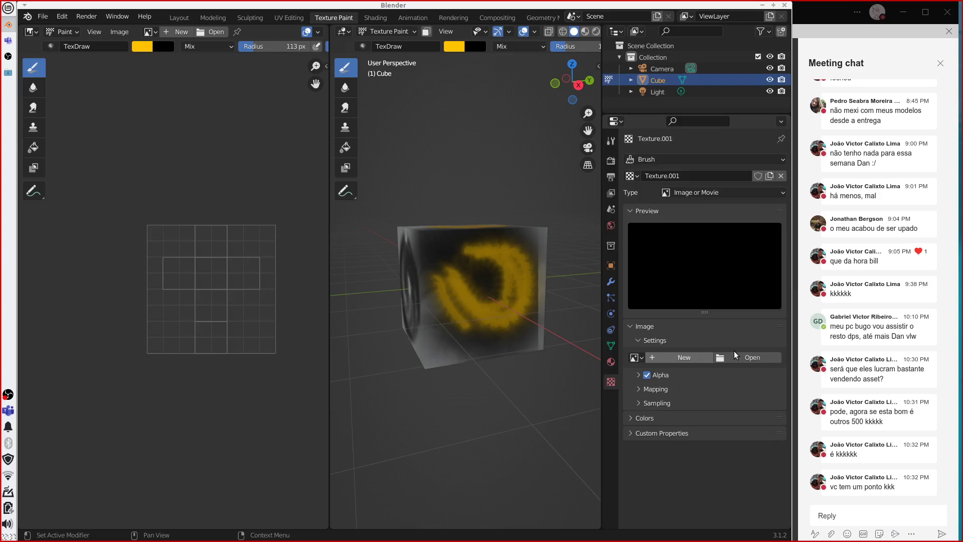
left_click(733, 354)
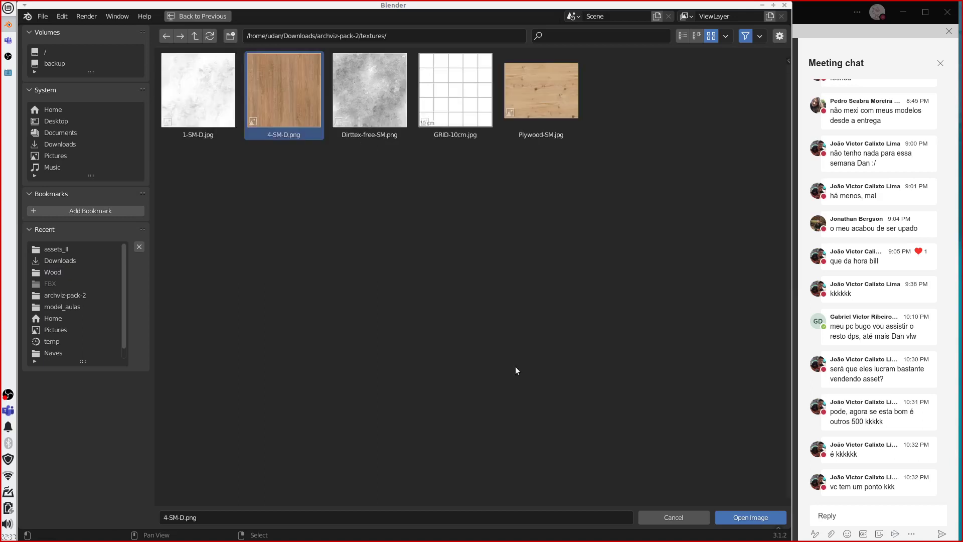
key("Return")
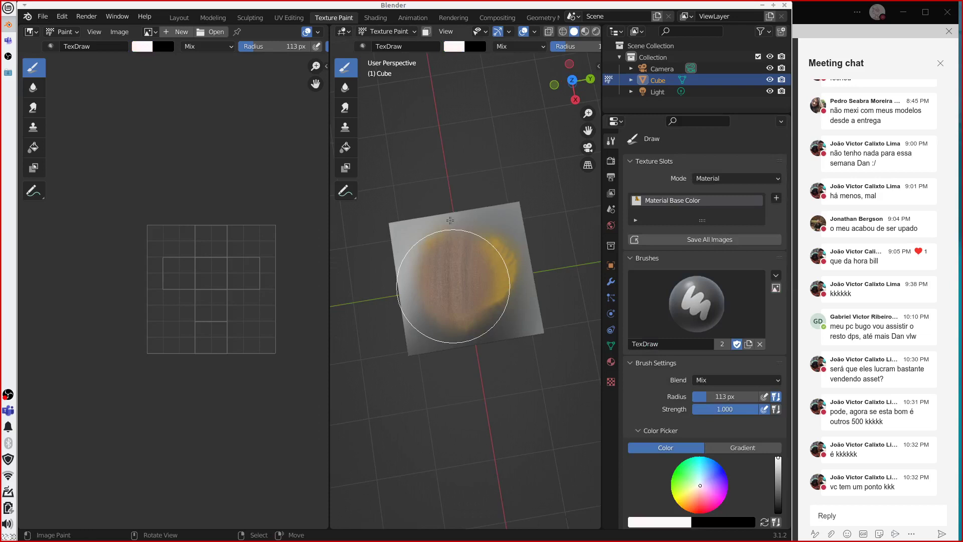
Step: Set the wood texture's mapping to Tiled and paint it in white over the cube's top and front faces
scroll(712, 351, "down", 10)
left_click(722, 385)
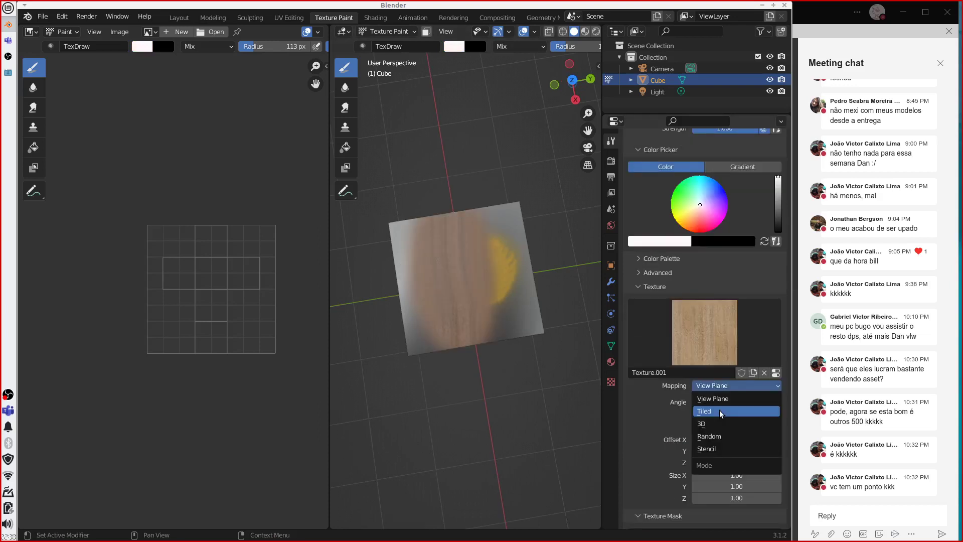
left_click(721, 413)
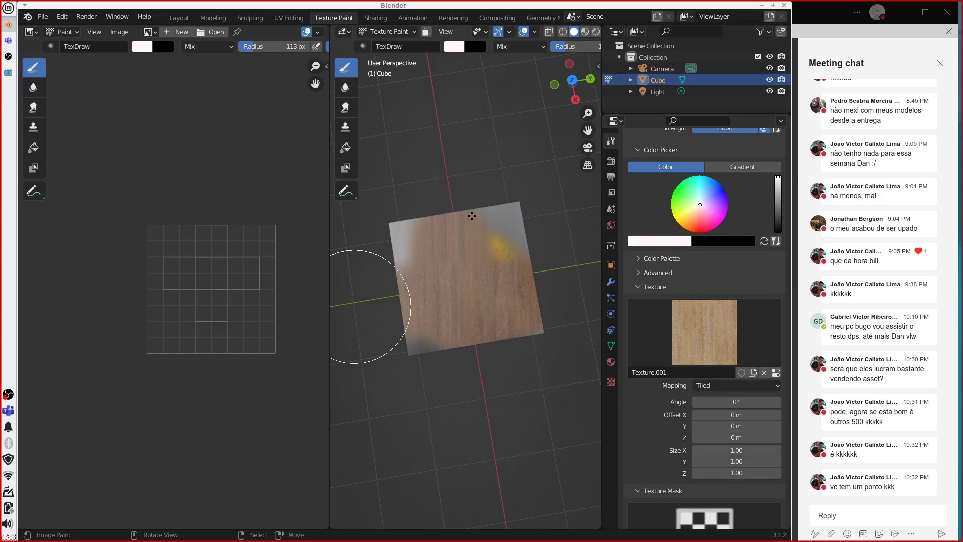
left_click_drag(472, 216, 352, 230)
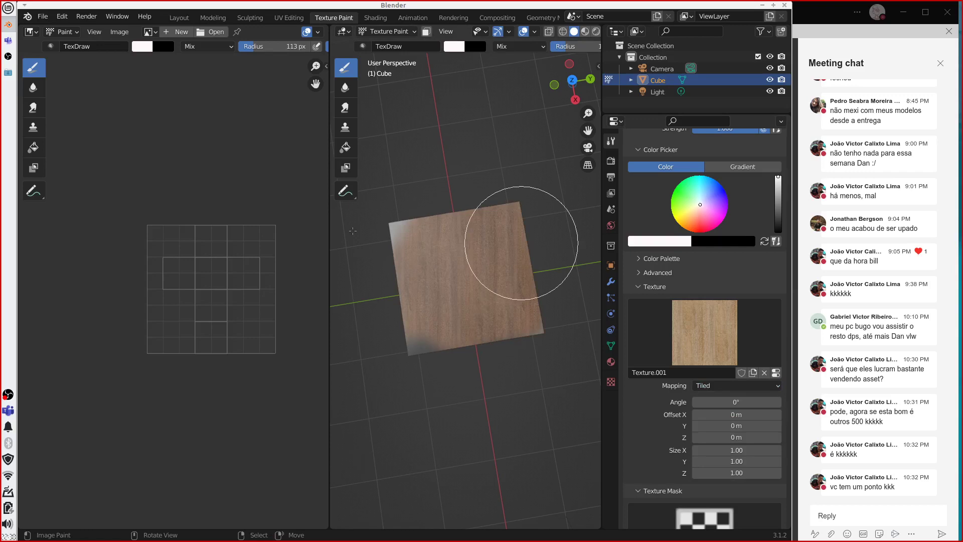
middle_click_drag(353, 231, 455, 252)
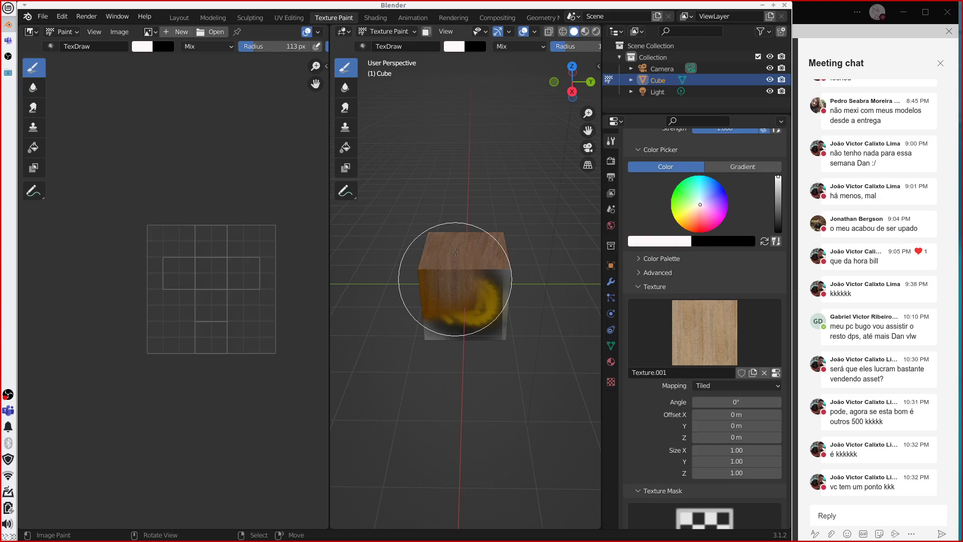
key("ctrl+z")
scroll(415, 350, "up", 3)
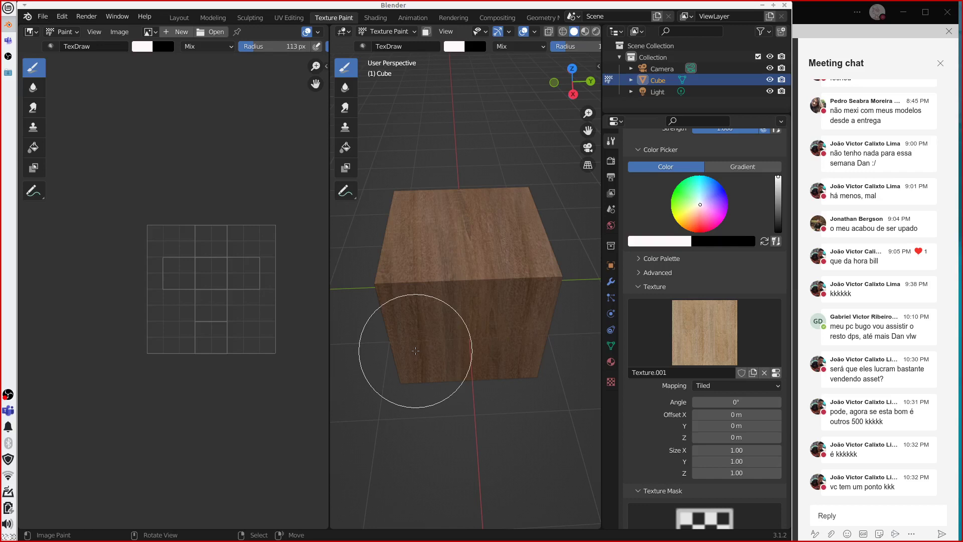
Step: Enable Cavity Mask in the brush's masking settings and expand its curve
scroll(651, 372, "down", 10)
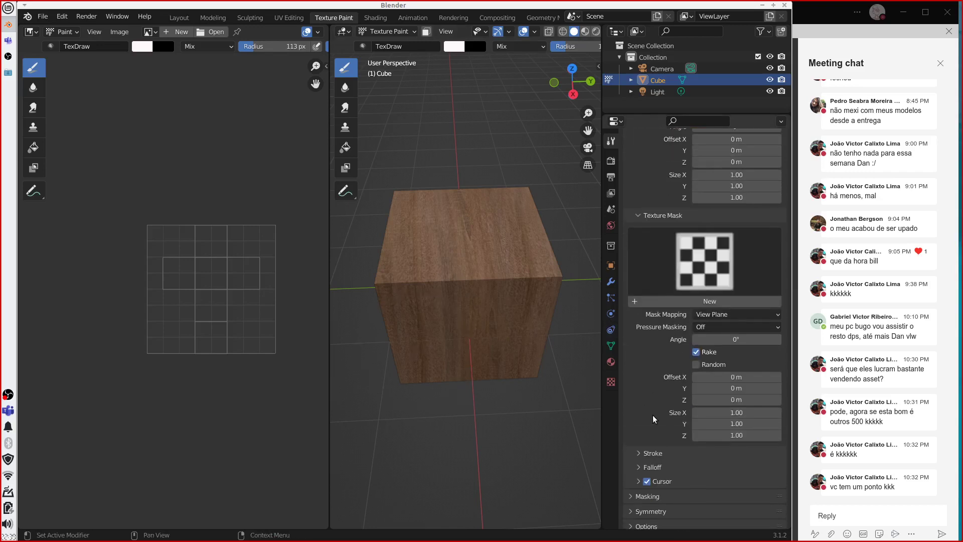
left_click(662, 475)
scroll(662, 476, "down", 1)
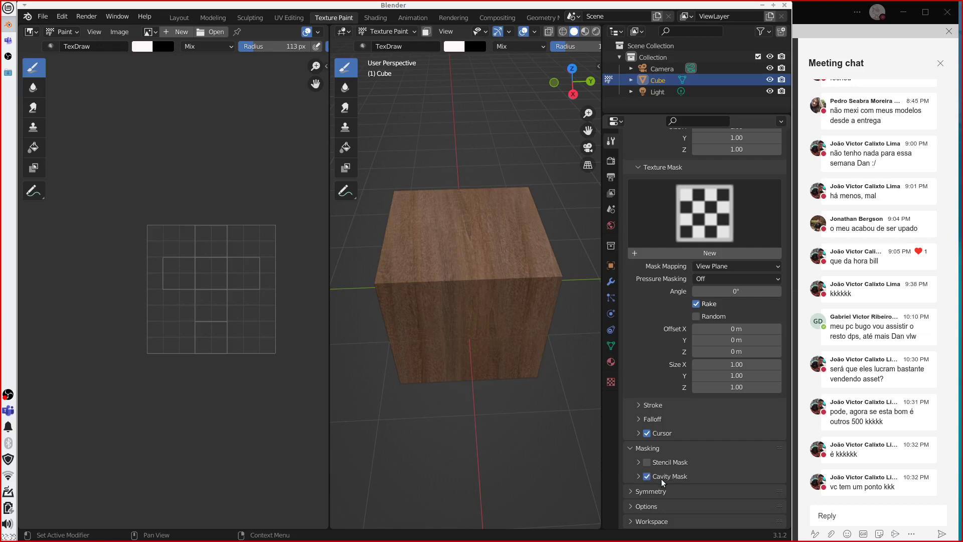
left_click(639, 476)
scroll(773, 480, "down", 4)
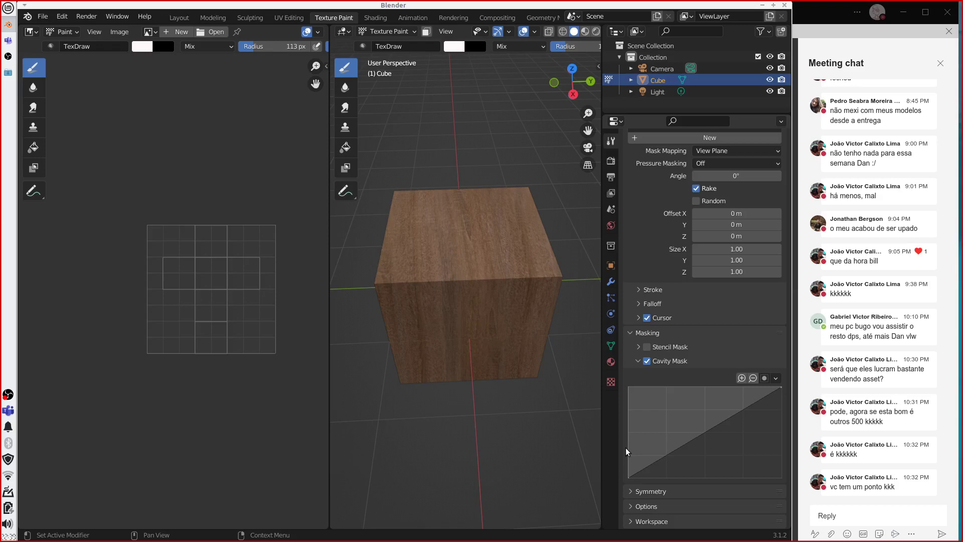
Step: Turn off Cavity Mask and open the most recent blend file, the one containing the stone columns
left_click(646, 361)
middle_click_drag(404, 377, 281, 381)
left_click(43, 16)
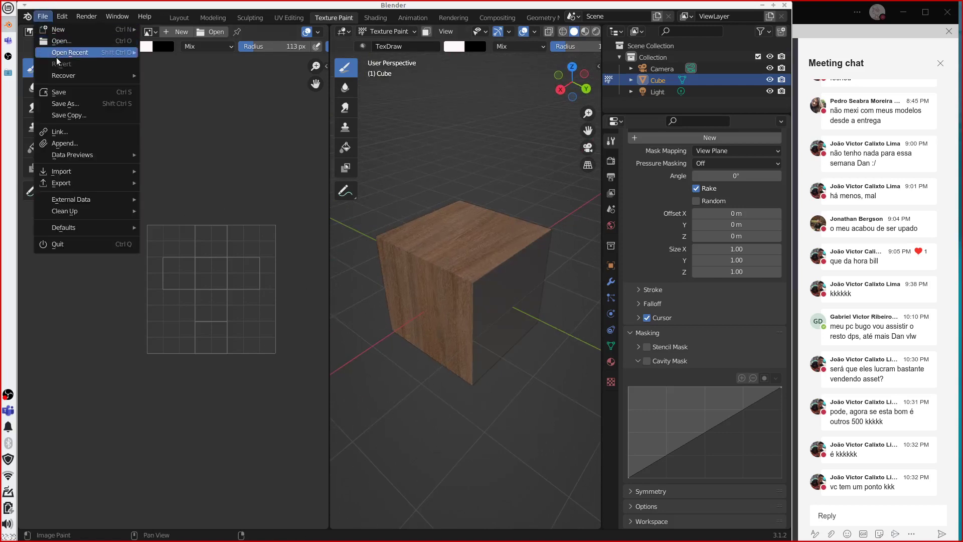
mouse_move(71, 52)
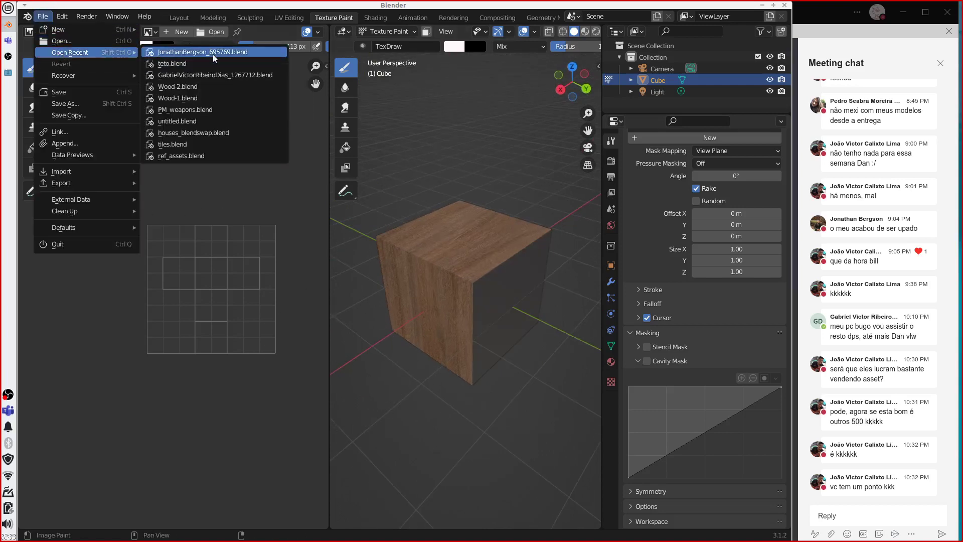
left_click(213, 54)
left_click(345, 299)
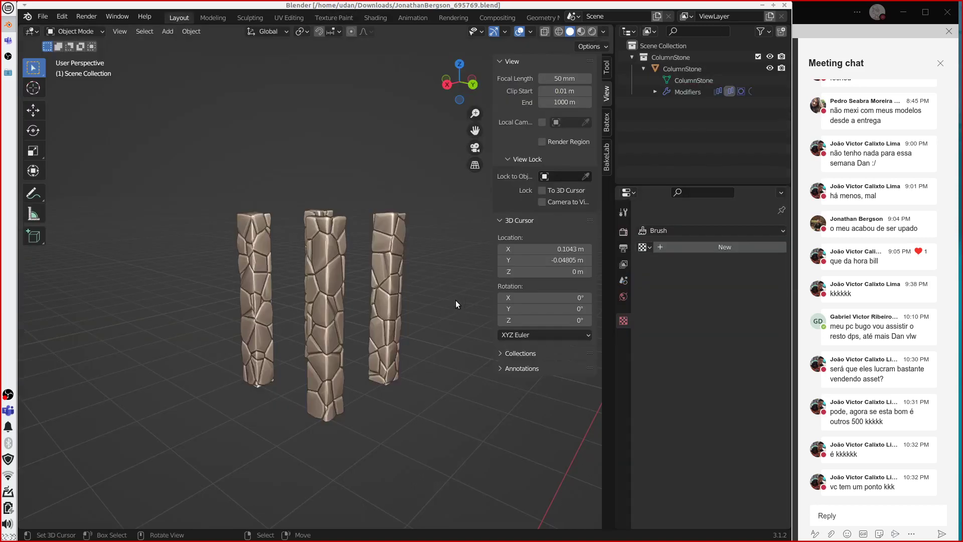
Step: Select the ColumnStone object in the Texture Paint workspace and frame it in the 3D view
left_click(339, 18)
left_click(373, 185)
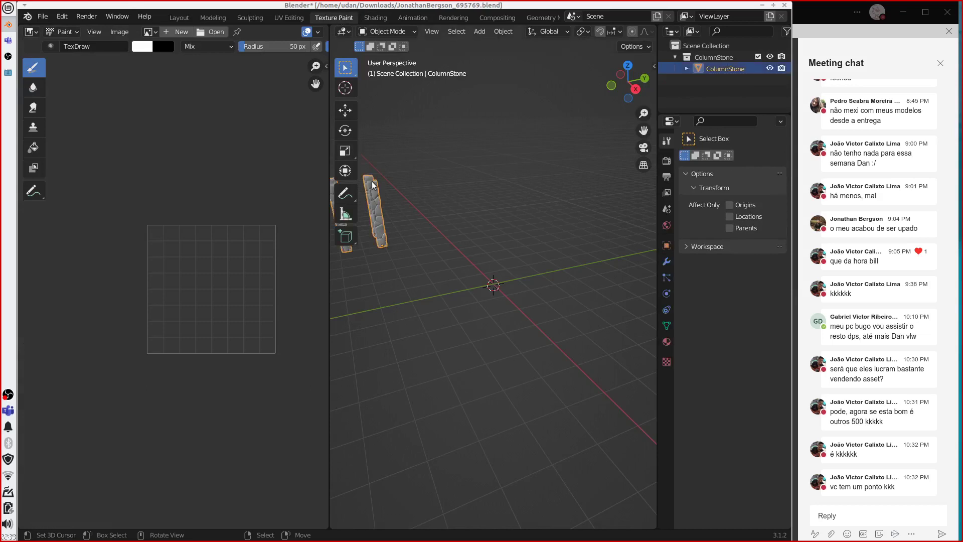
left_click(668, 341)
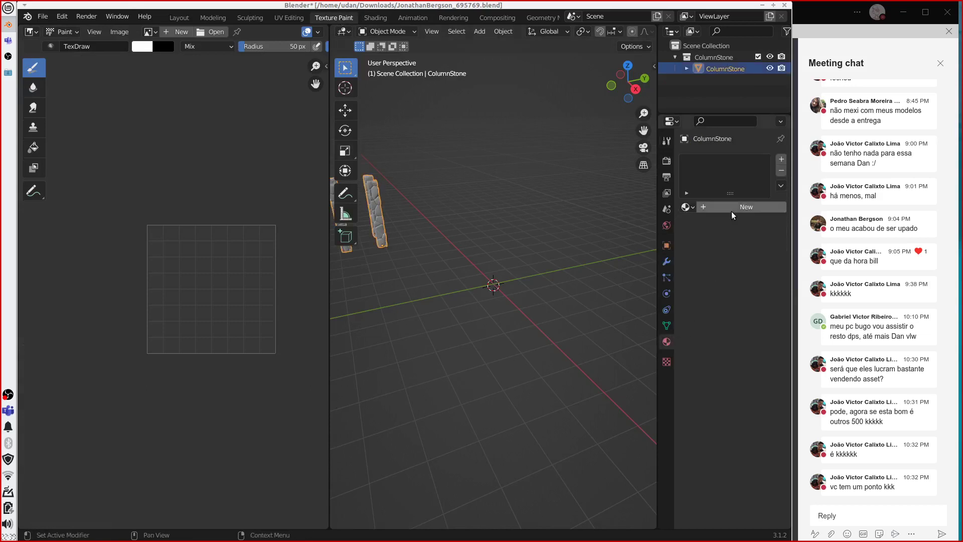
left_click(666, 141)
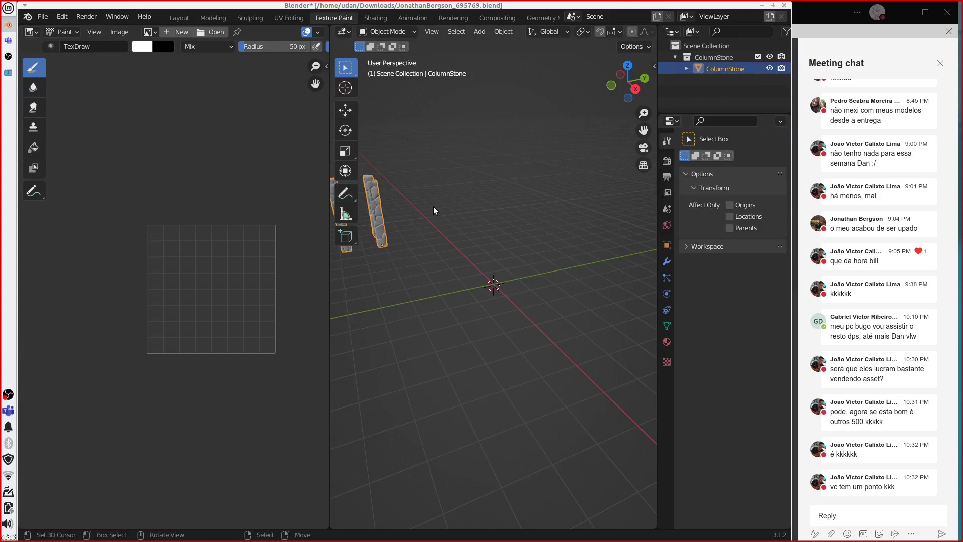
key("KP_Decimal")
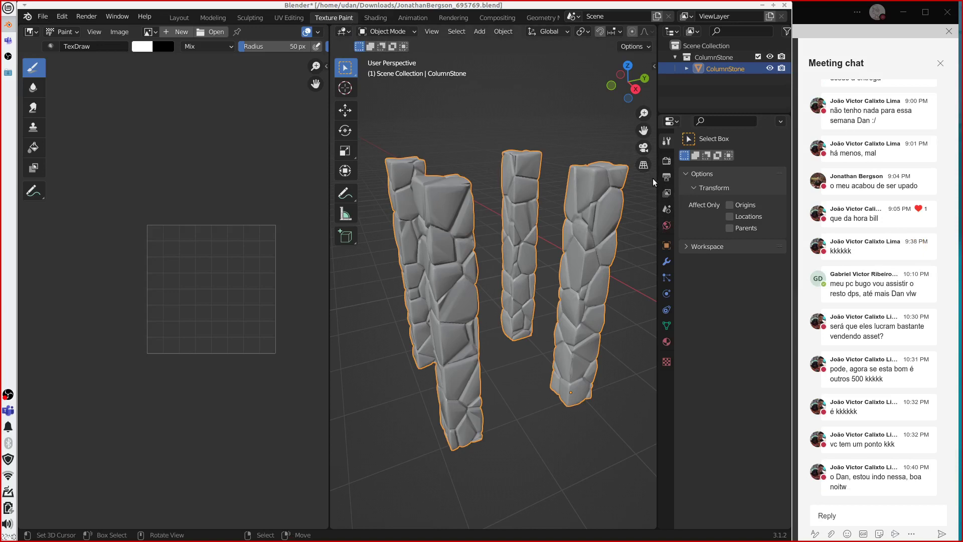
left_click(666, 161)
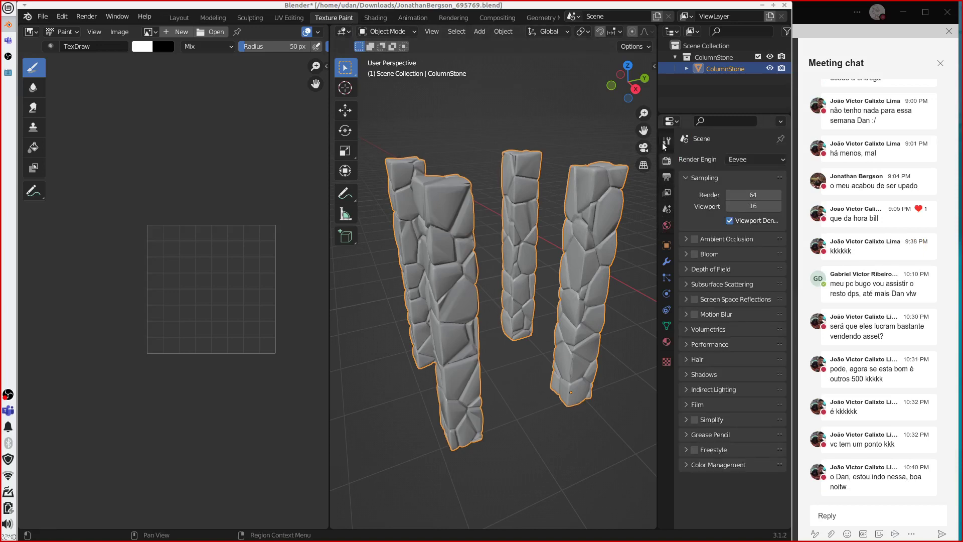
left_click(664, 144)
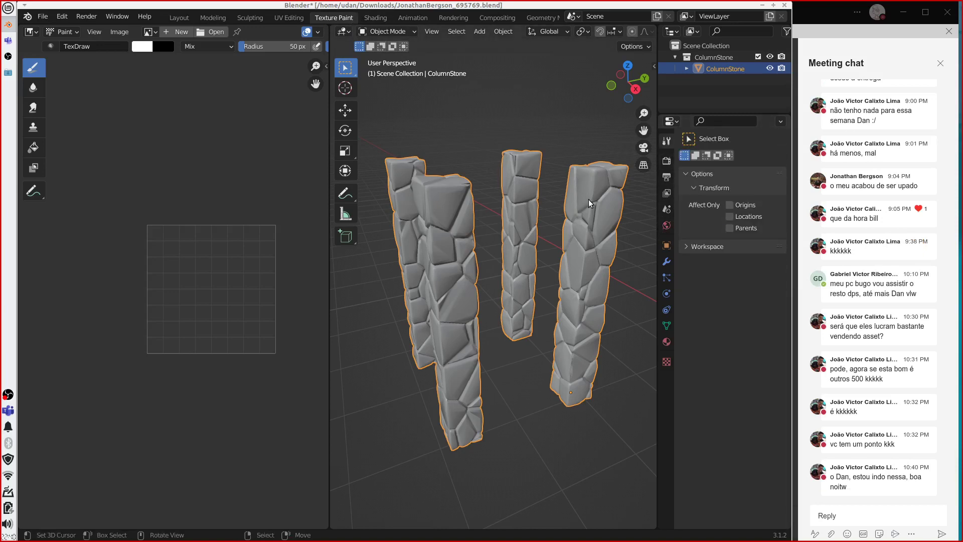
Step: Unwrap the whole ColumnStone mesh with Smart UV Project and return to Object Mode
middle_click_drag(594, 305, 575, 290)
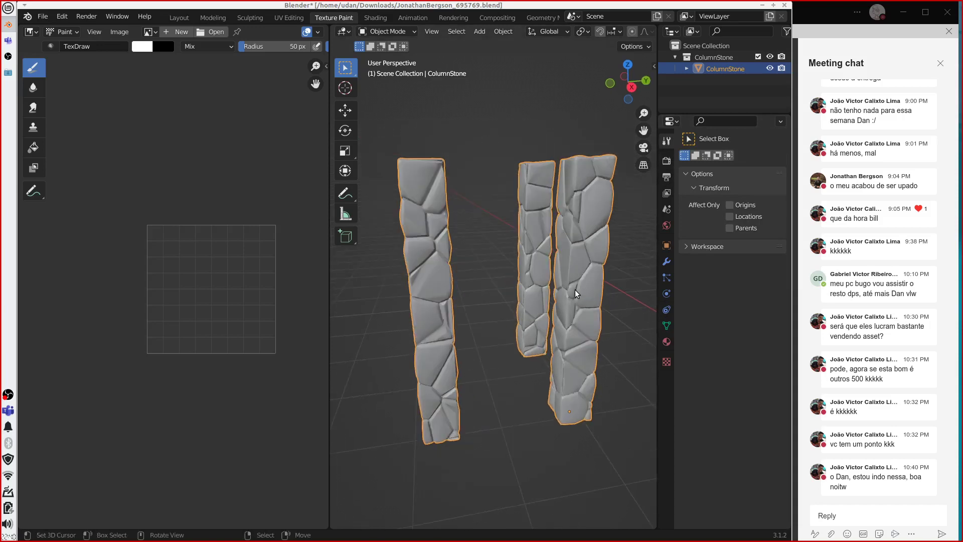
key("Tab")
key("a")
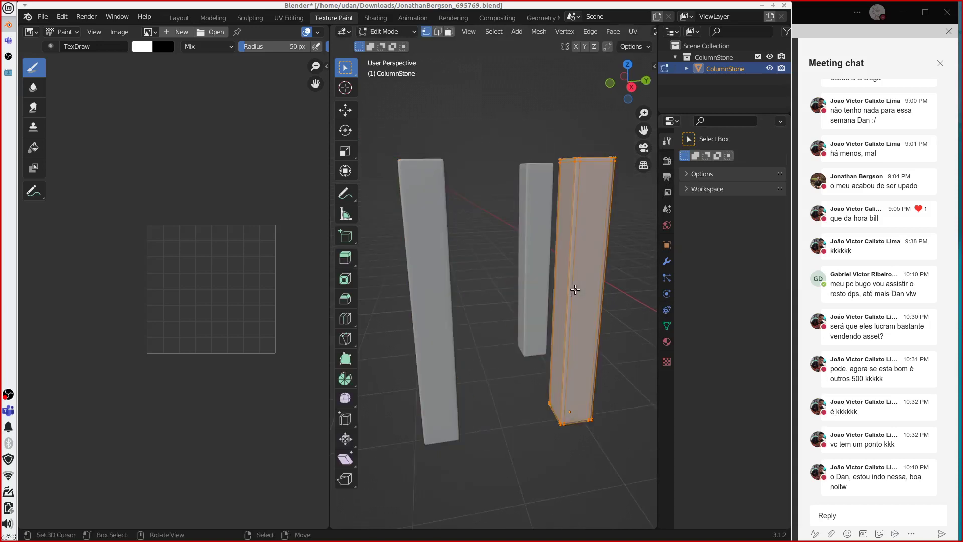
key("u")
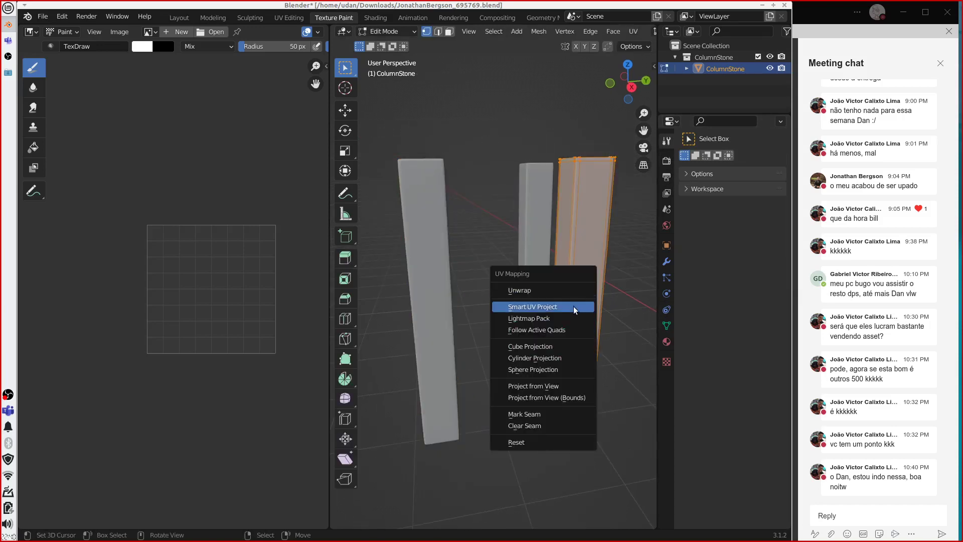
left_click(572, 307)
left_click(577, 397)
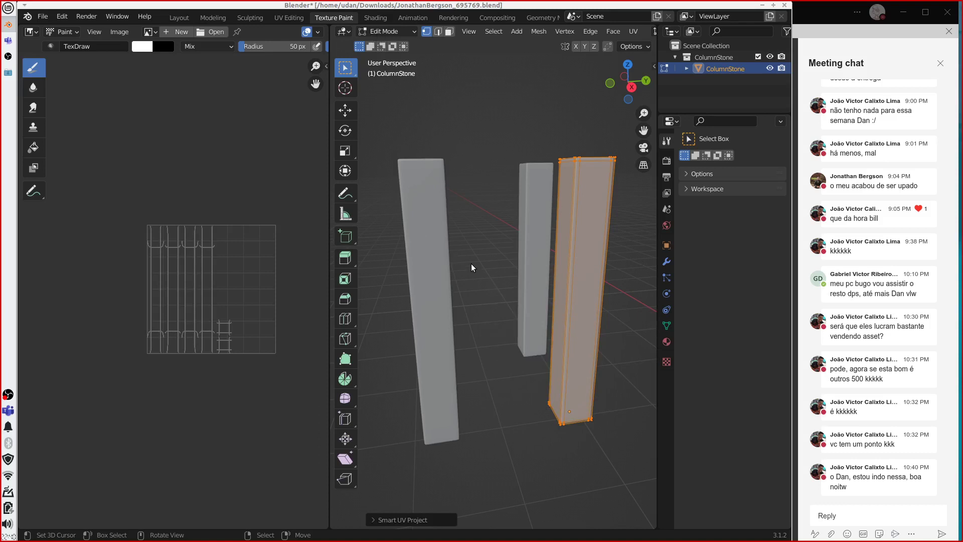
key("Tab")
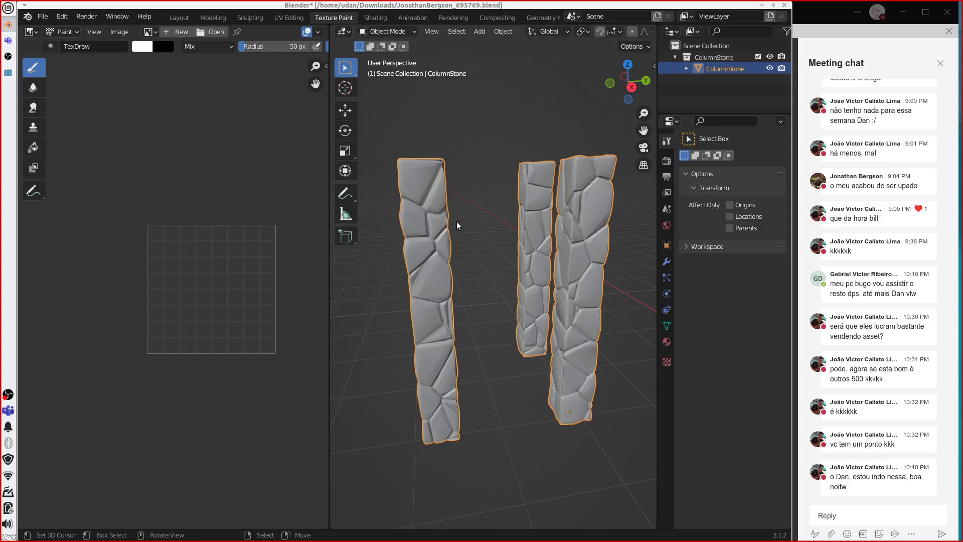
Step: Put ColumnStone in Texture Paint mode and add a blank 1024 × 1024 px Base Color paint slot filled with grey
left_click(404, 33)
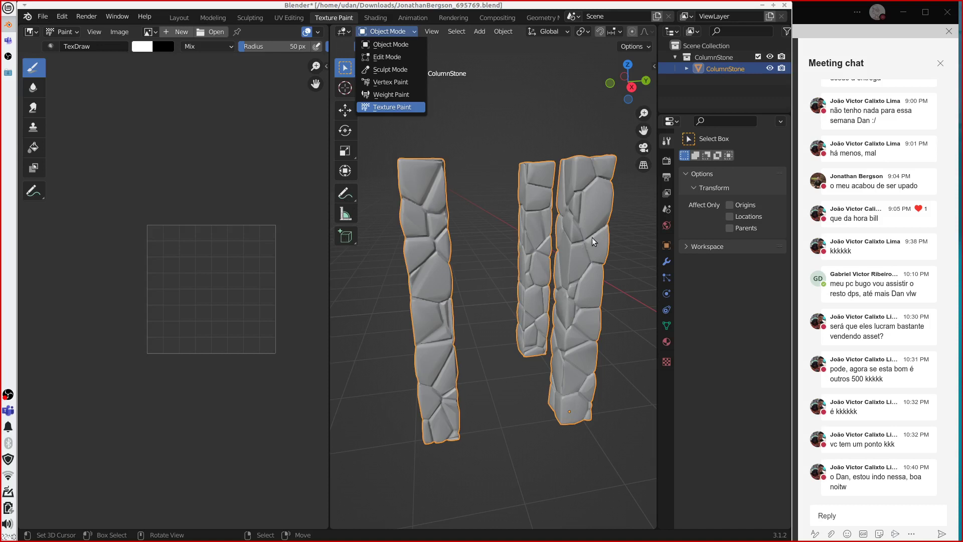
key("Return")
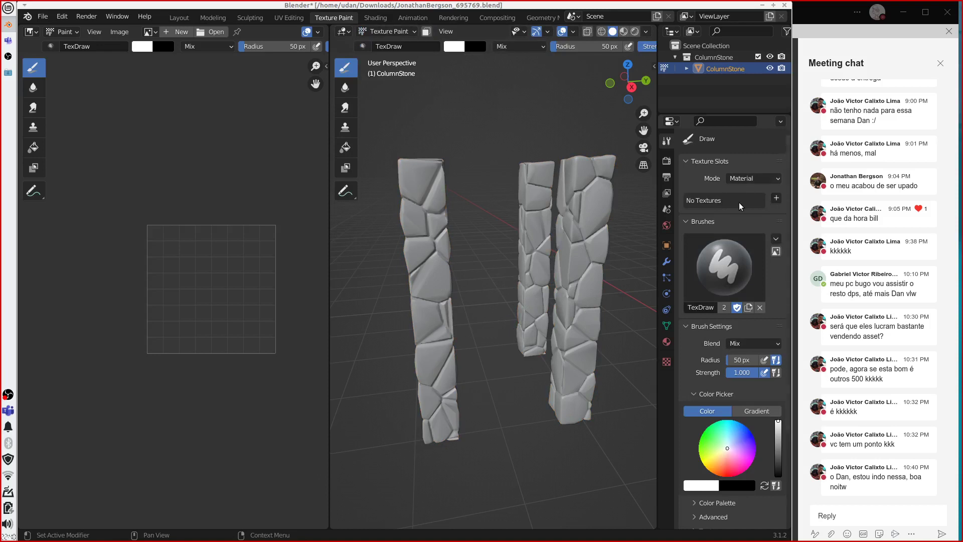
left_click(776, 199)
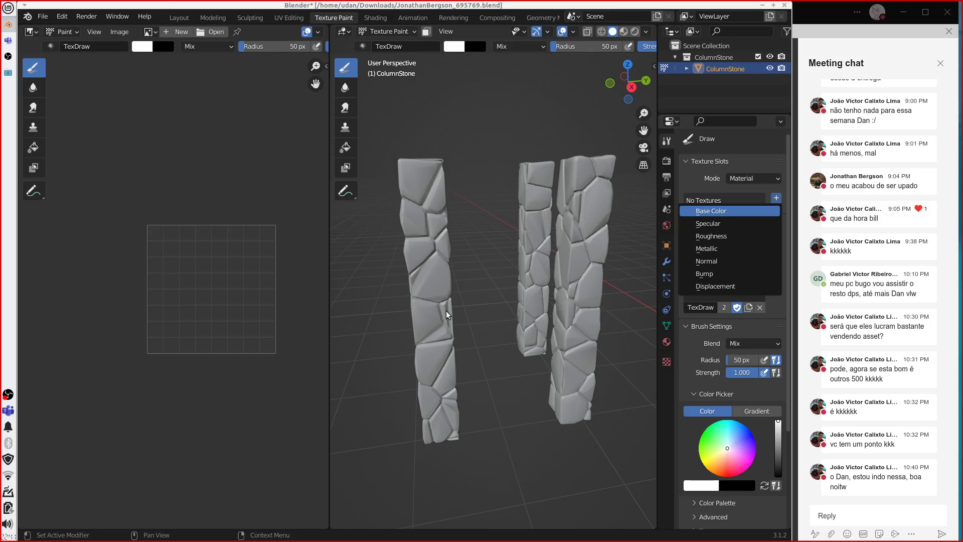
key("Return")
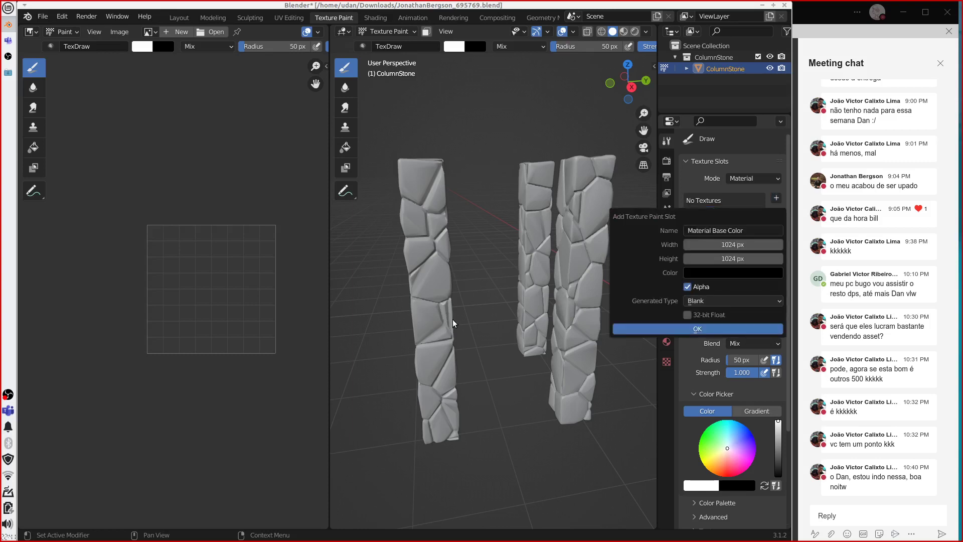
left_click(710, 275)
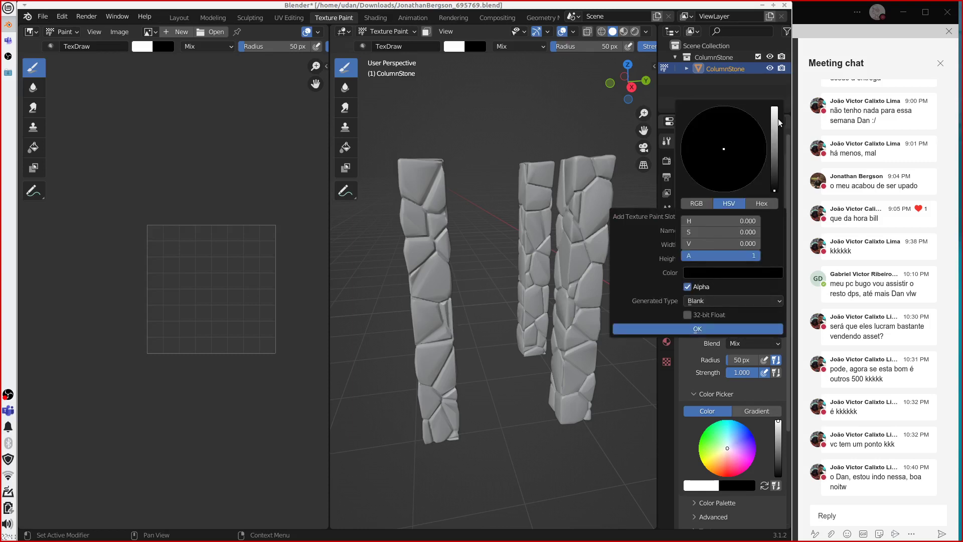
left_click_drag(774, 116, 723, 145)
left_click(766, 152)
left_click(774, 146)
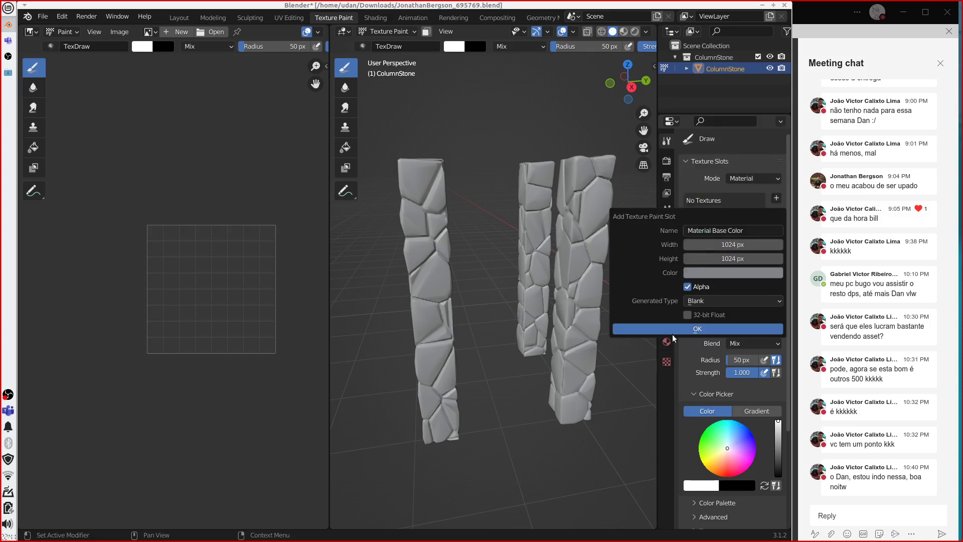
left_click(697, 329)
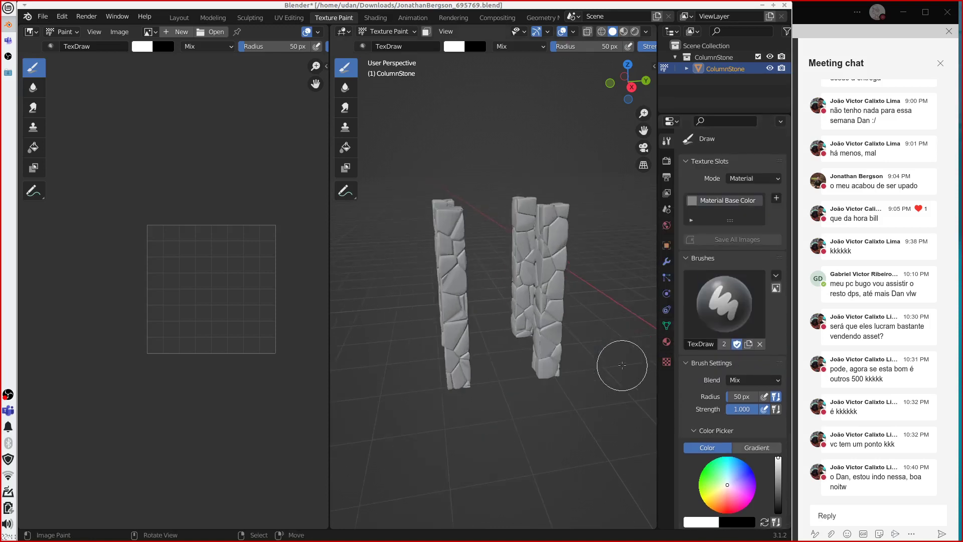
Step: Display the stone columns in Material Preview shading
middle_click_drag(604, 365, 593, 352)
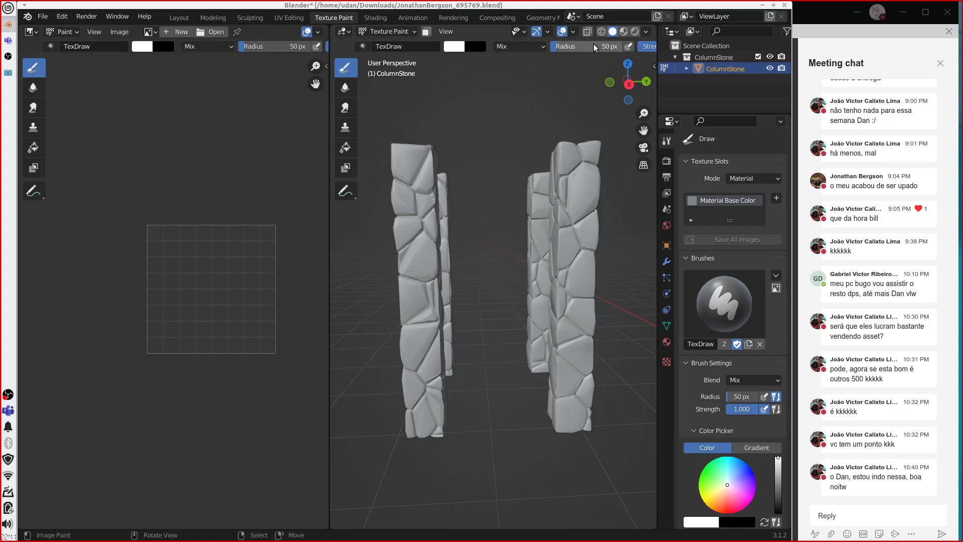
left_click(623, 32)
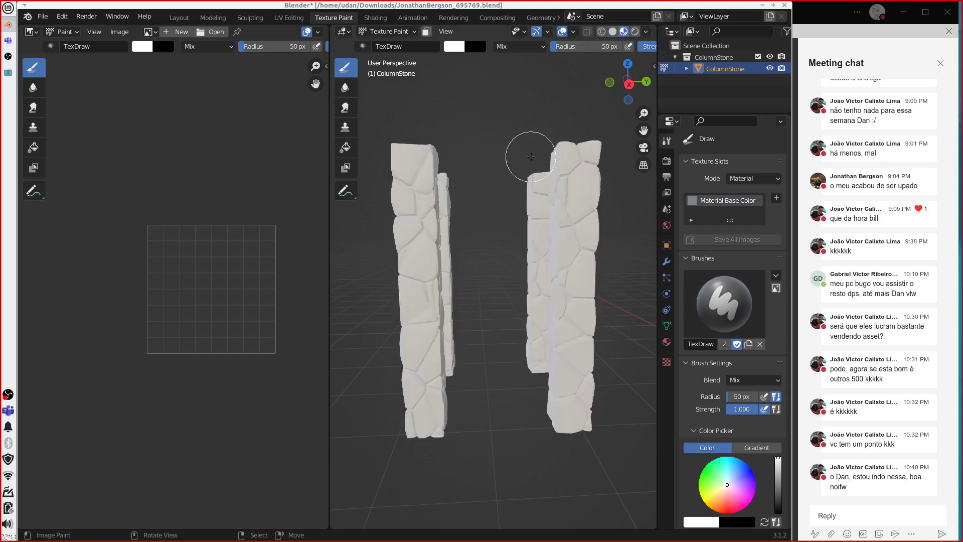
mouse_move(573, 300)
middle_mouse_down()
mouse_move(547, 306)
mouse_move(562, 319)
middle_mouse_up()
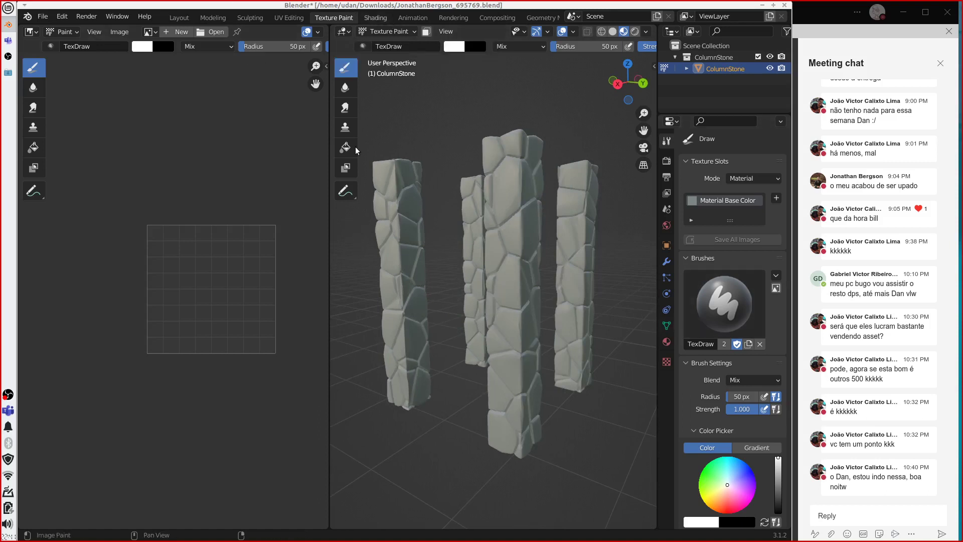
Step: Check the columns' material nodes in the Shading workspace and return to Texture Paint with the whole Material Base Color image in view
left_click(375, 17)
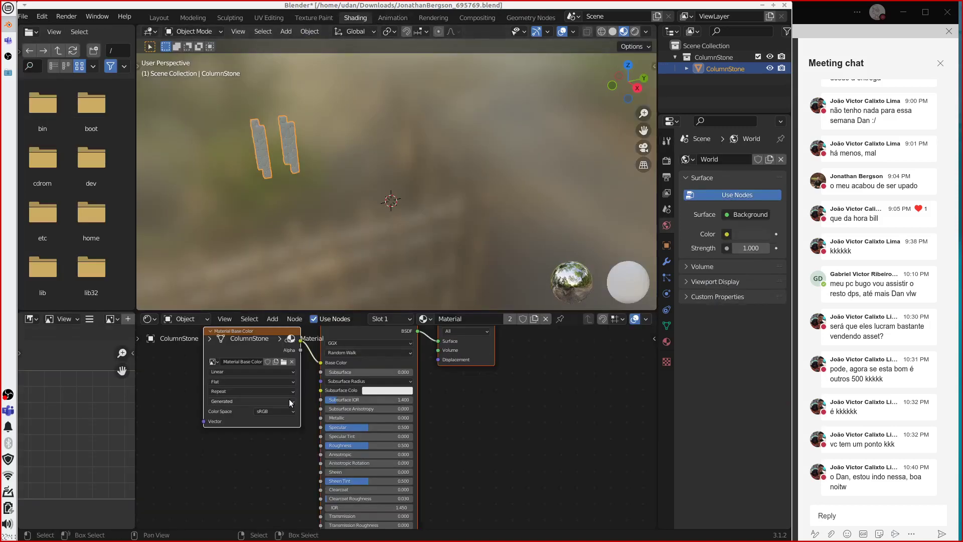
middle_click_drag(287, 281, 263, 221)
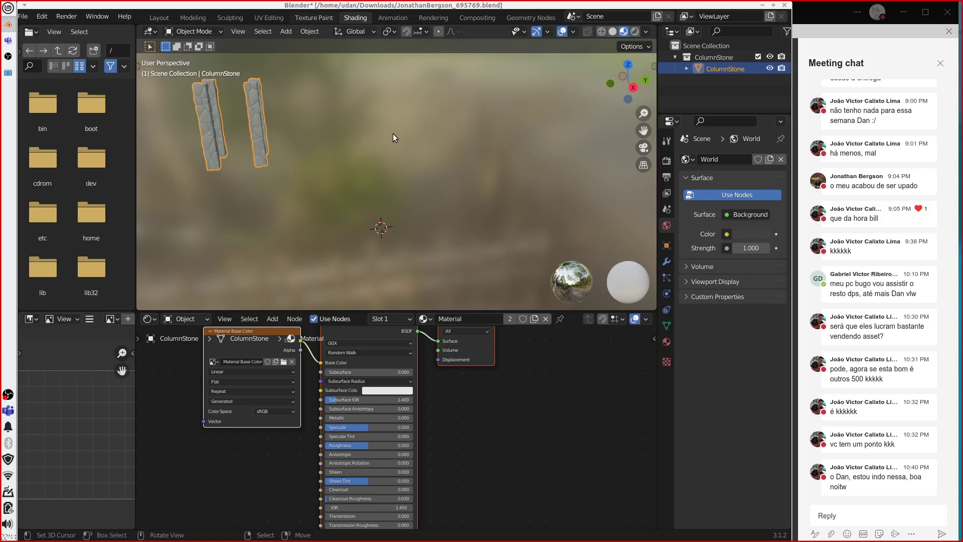
key("ctrl+Page_Up")
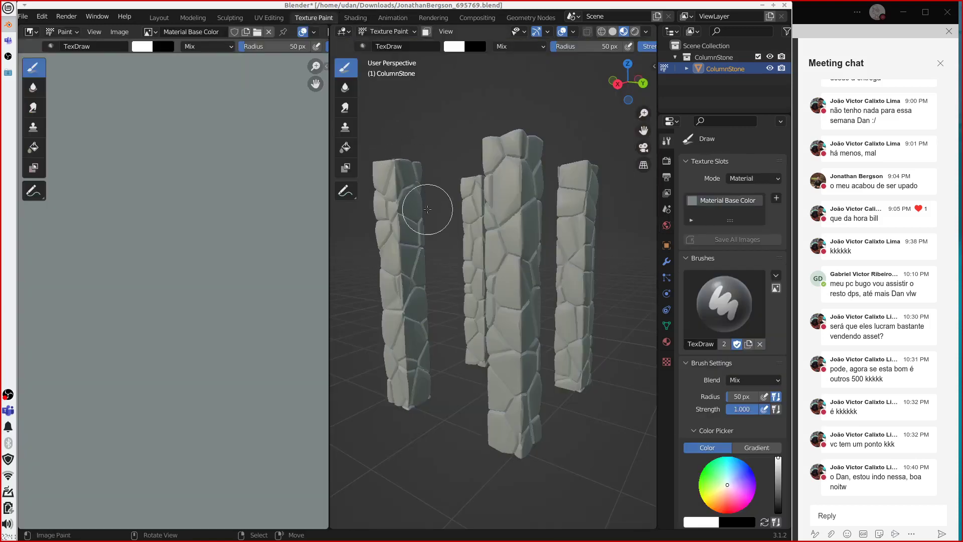
scroll(195, 250, "up", 1)
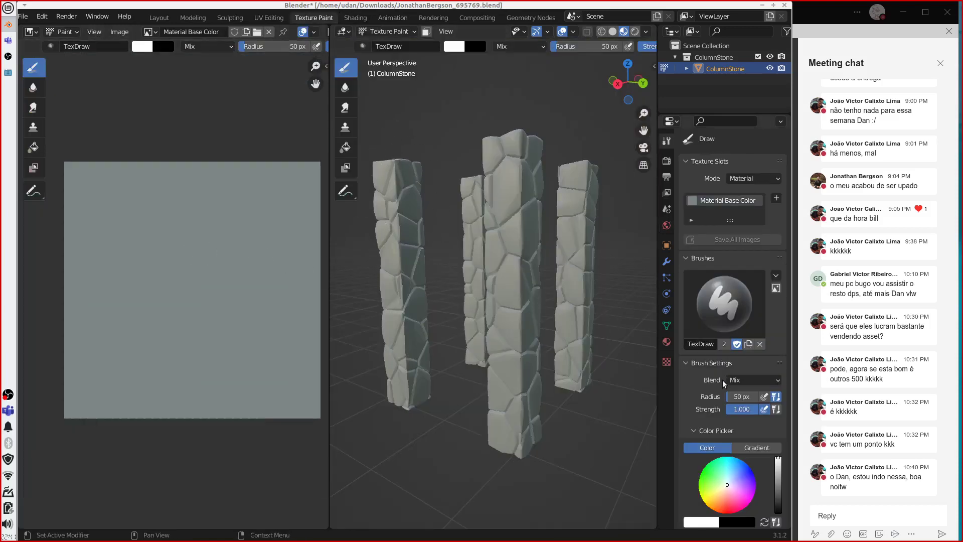
Step: Swap the brush colour to black and scribble test strokes across the Material Base Color image, checking the columns for paint
left_click(766, 522)
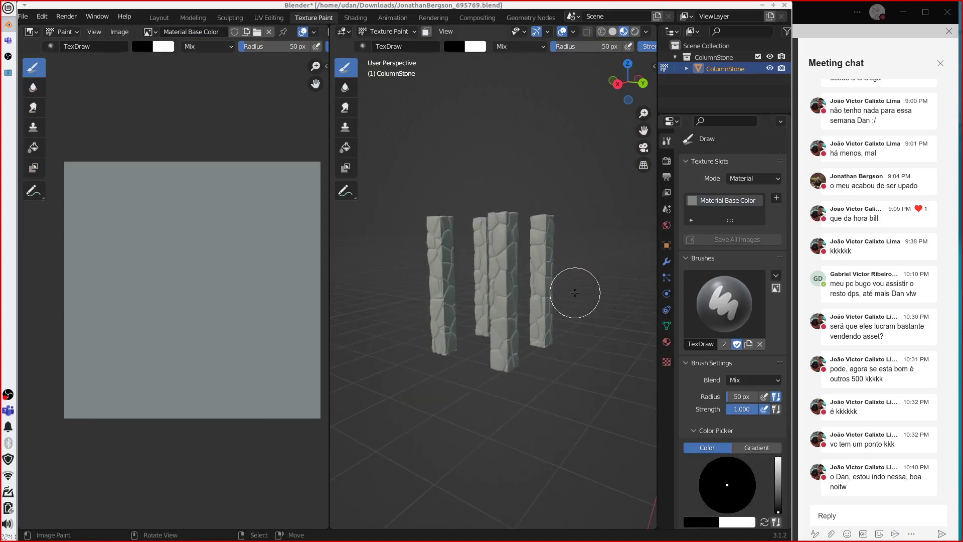
middle_click_drag(571, 290, 536, 301)
mouse_move(155, 292)
left_mouse_down()
mouse_move(206, 279)
mouse_move(98, 247)
left_mouse_up()
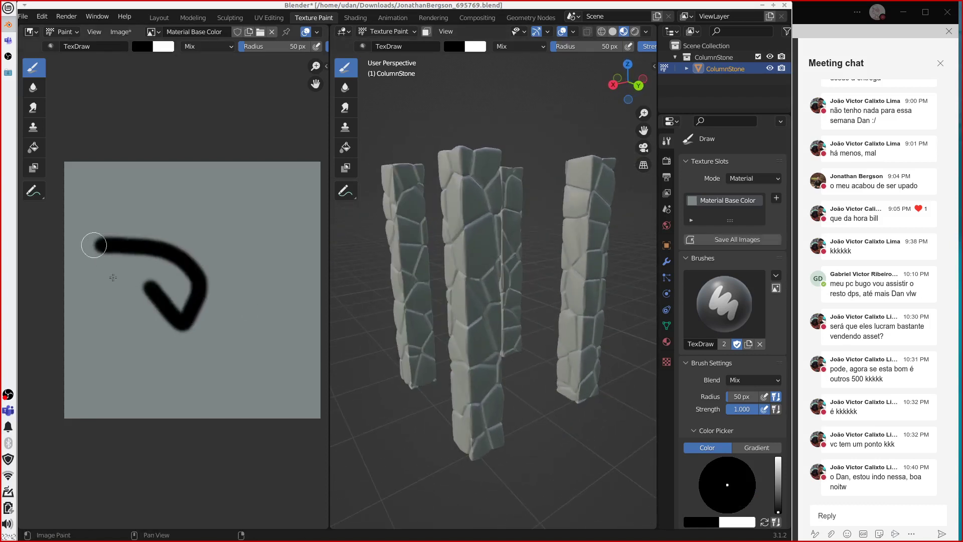
mouse_move(115, 281)
left_mouse_down()
mouse_move(205, 329)
mouse_move(166, 271)
mouse_move(321, 279)
mouse_move(145, 381)
mouse_move(277, 361)
mouse_move(258, 269)
mouse_move(151, 209)
mouse_move(149, 198)
left_mouse_up()
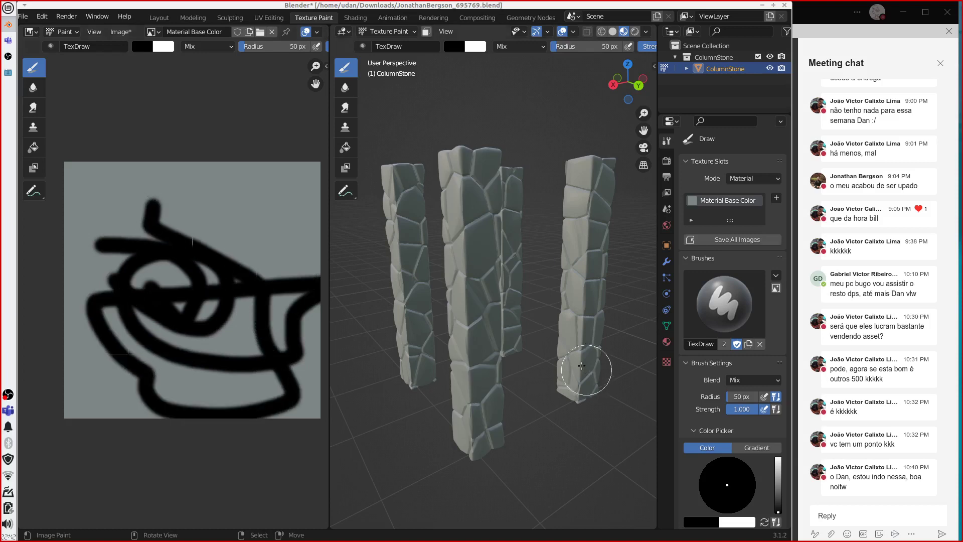
mouse_move(587, 366)
middle_mouse_down()
mouse_move(544, 338)
mouse_move(491, 341)
middle_mouse_up()
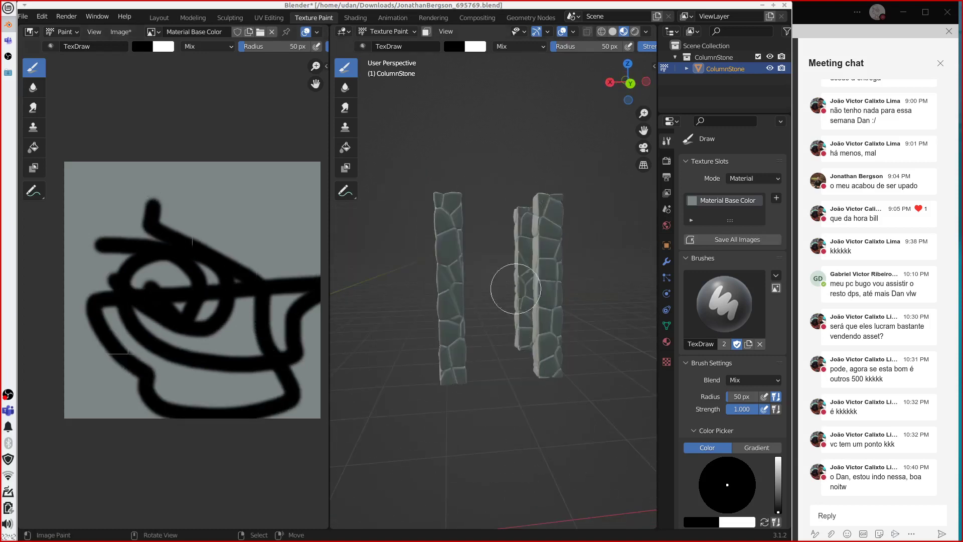
Step: Inspect ColumnStone's modifier stack and the Remesh modifier's settings
left_click(666, 261)
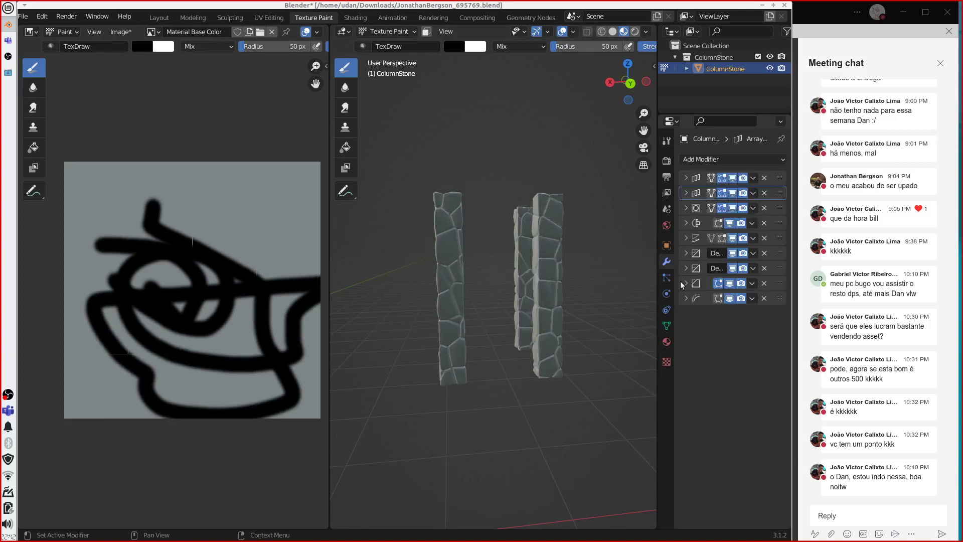
left_click(685, 223)
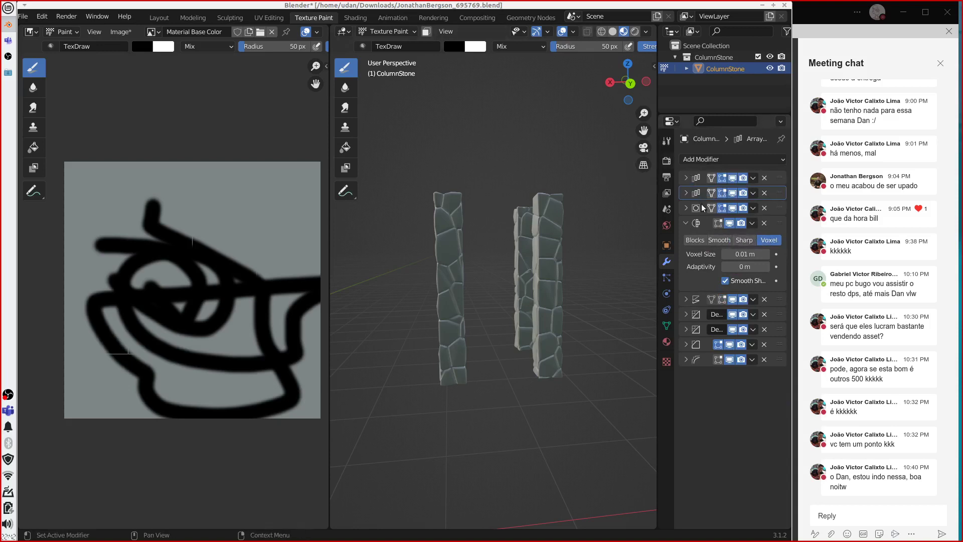
left_click(685, 223)
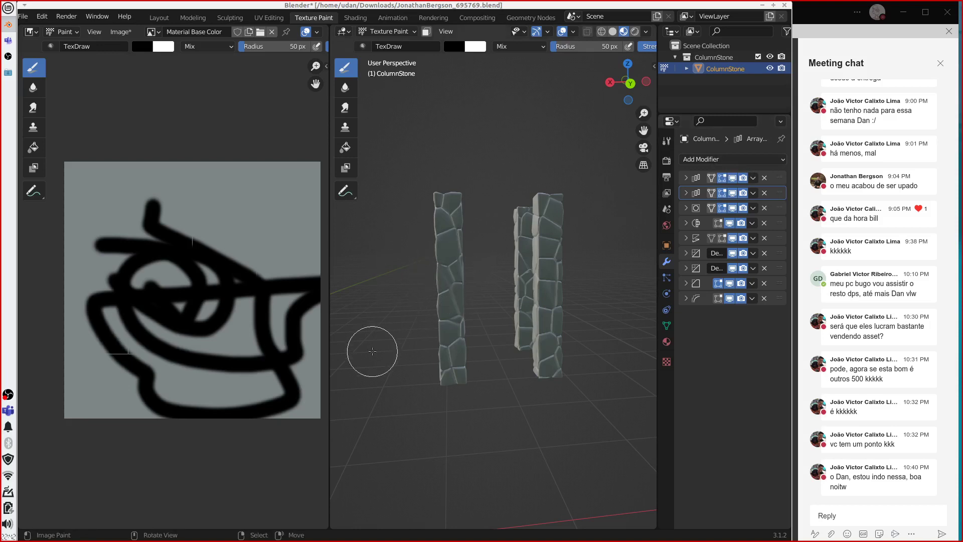
Step: Check the Remesh modifier's voxel settings on ColumnStone again and examine the stone columns up close
mouse_move(168, 287)
middle_mouse_down()
mouse_move(178, 297)
mouse_move(163, 281)
middle_mouse_up()
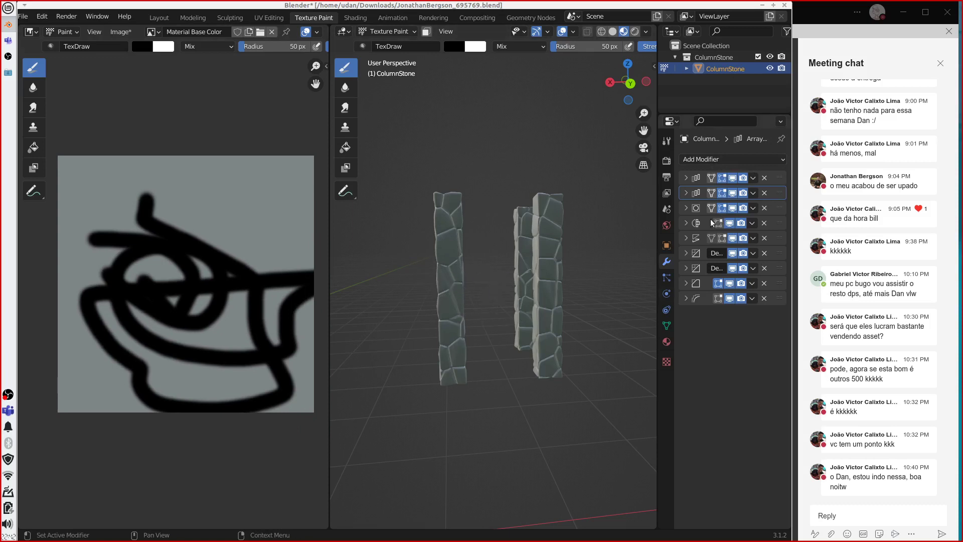
left_click(685, 224)
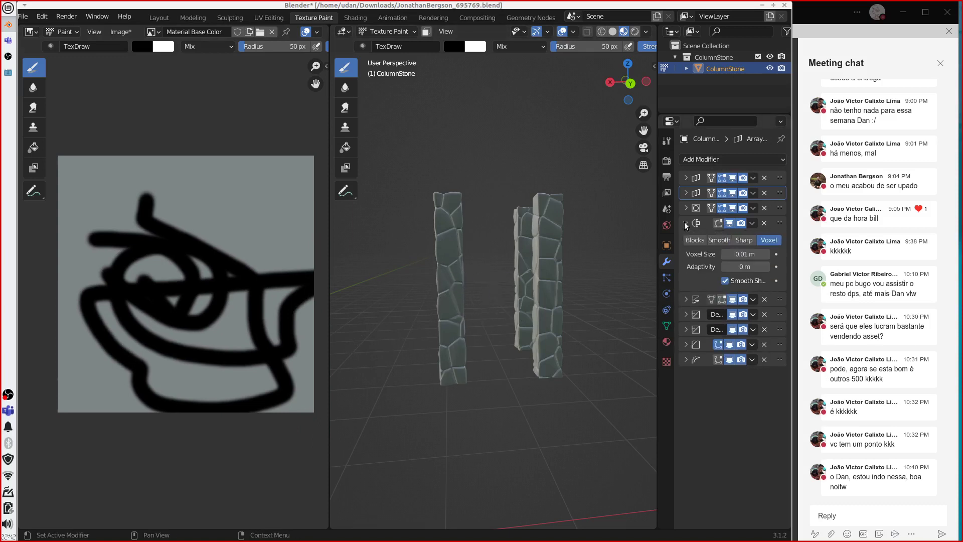
left_click(686, 223)
double_click(686, 223)
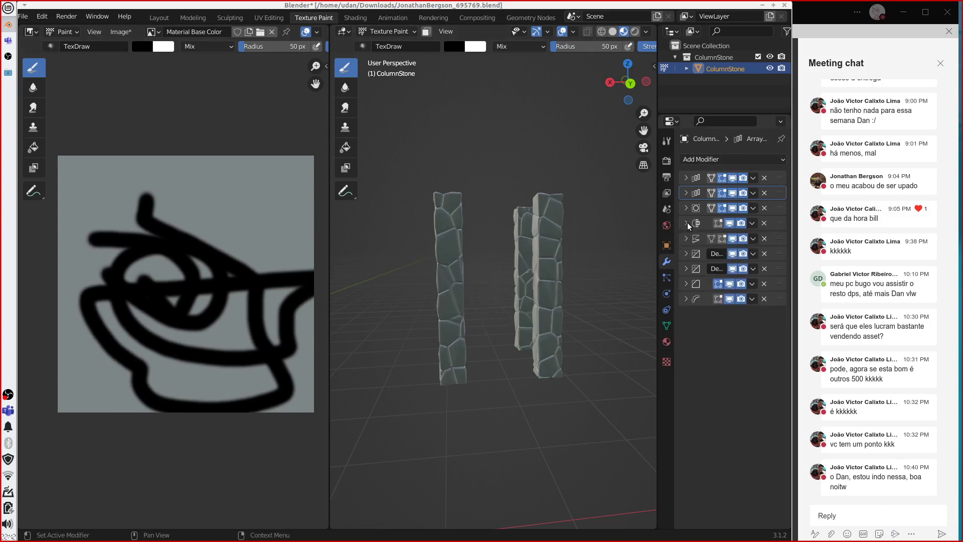
left_click(686, 223)
left_click(686, 222)
scroll(419, 344, "up", 4)
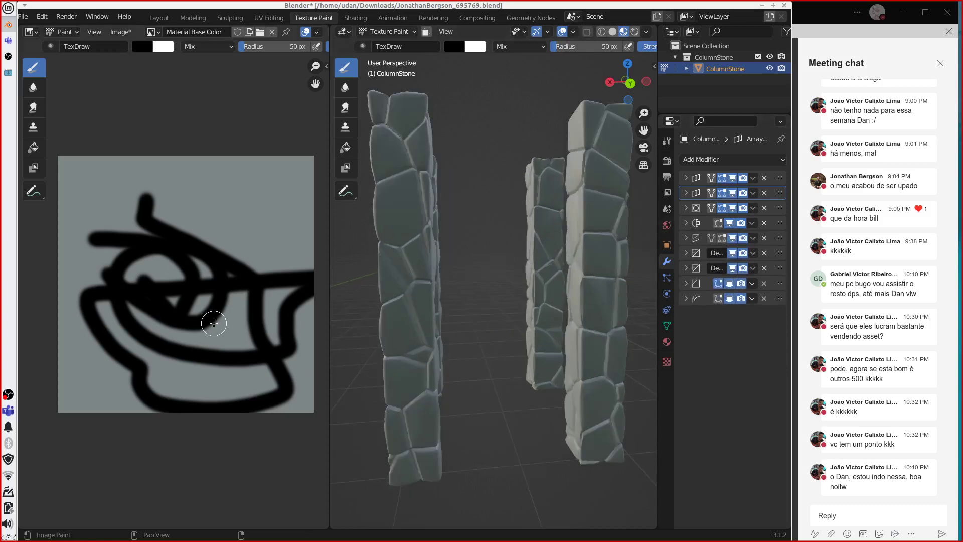
Step: Apply the first Array modifier in ColumnStone's modifier stack
left_click(752, 178)
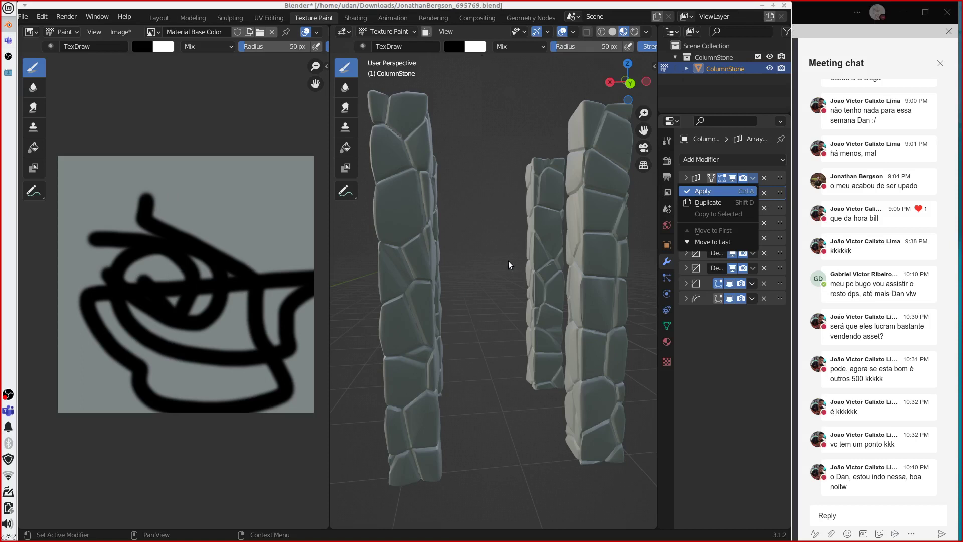
key("ctrl+a")
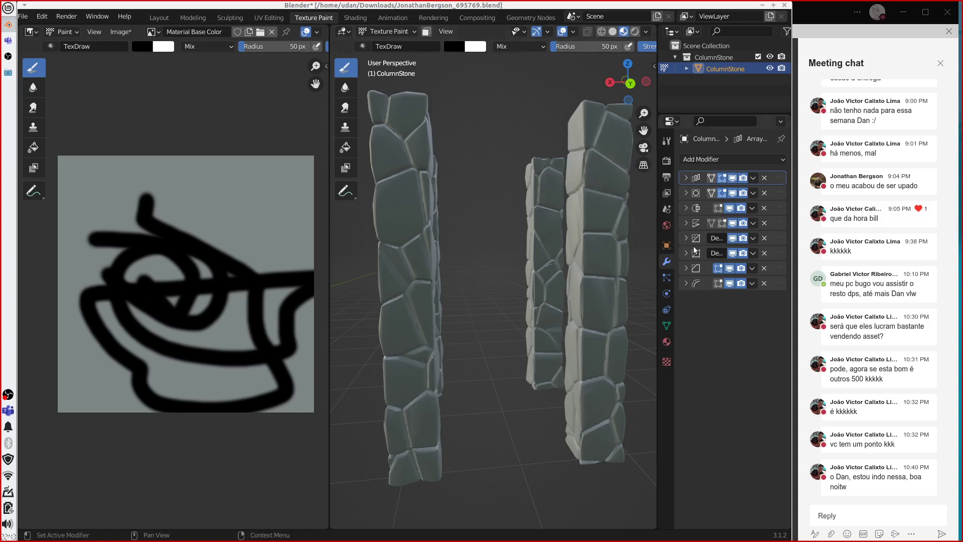
Step: Switch to OBS and reposition its window over the Blender workspace
left_click(8, 57)
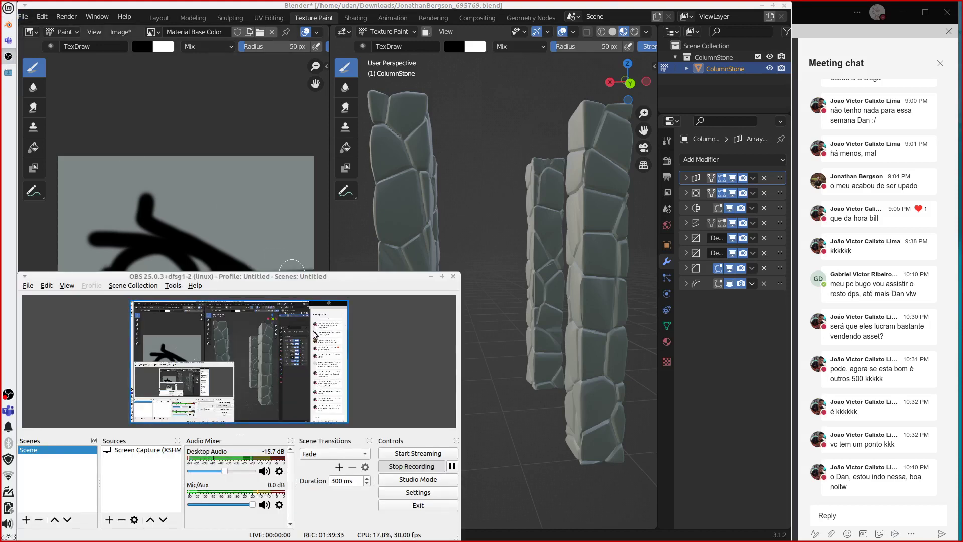
left_click_drag(318, 280, 382, 229)
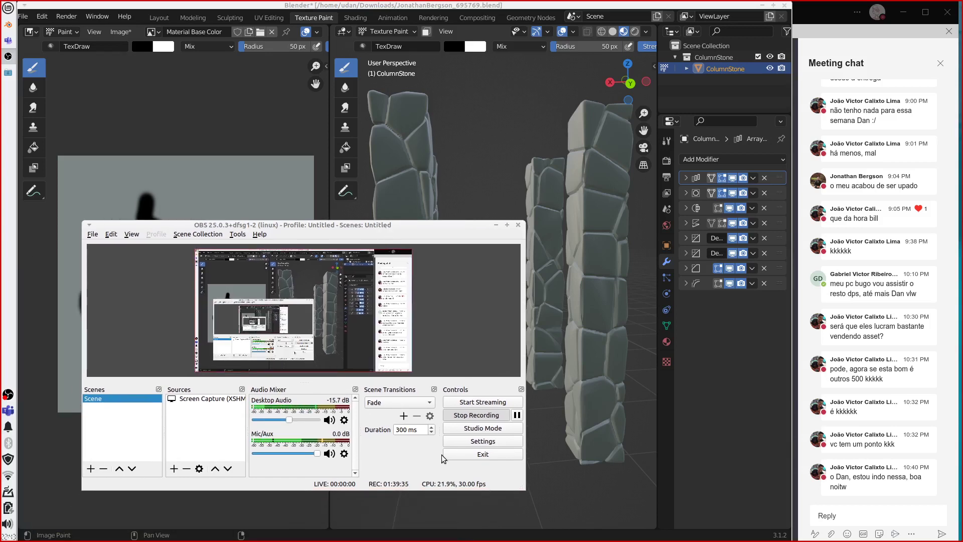